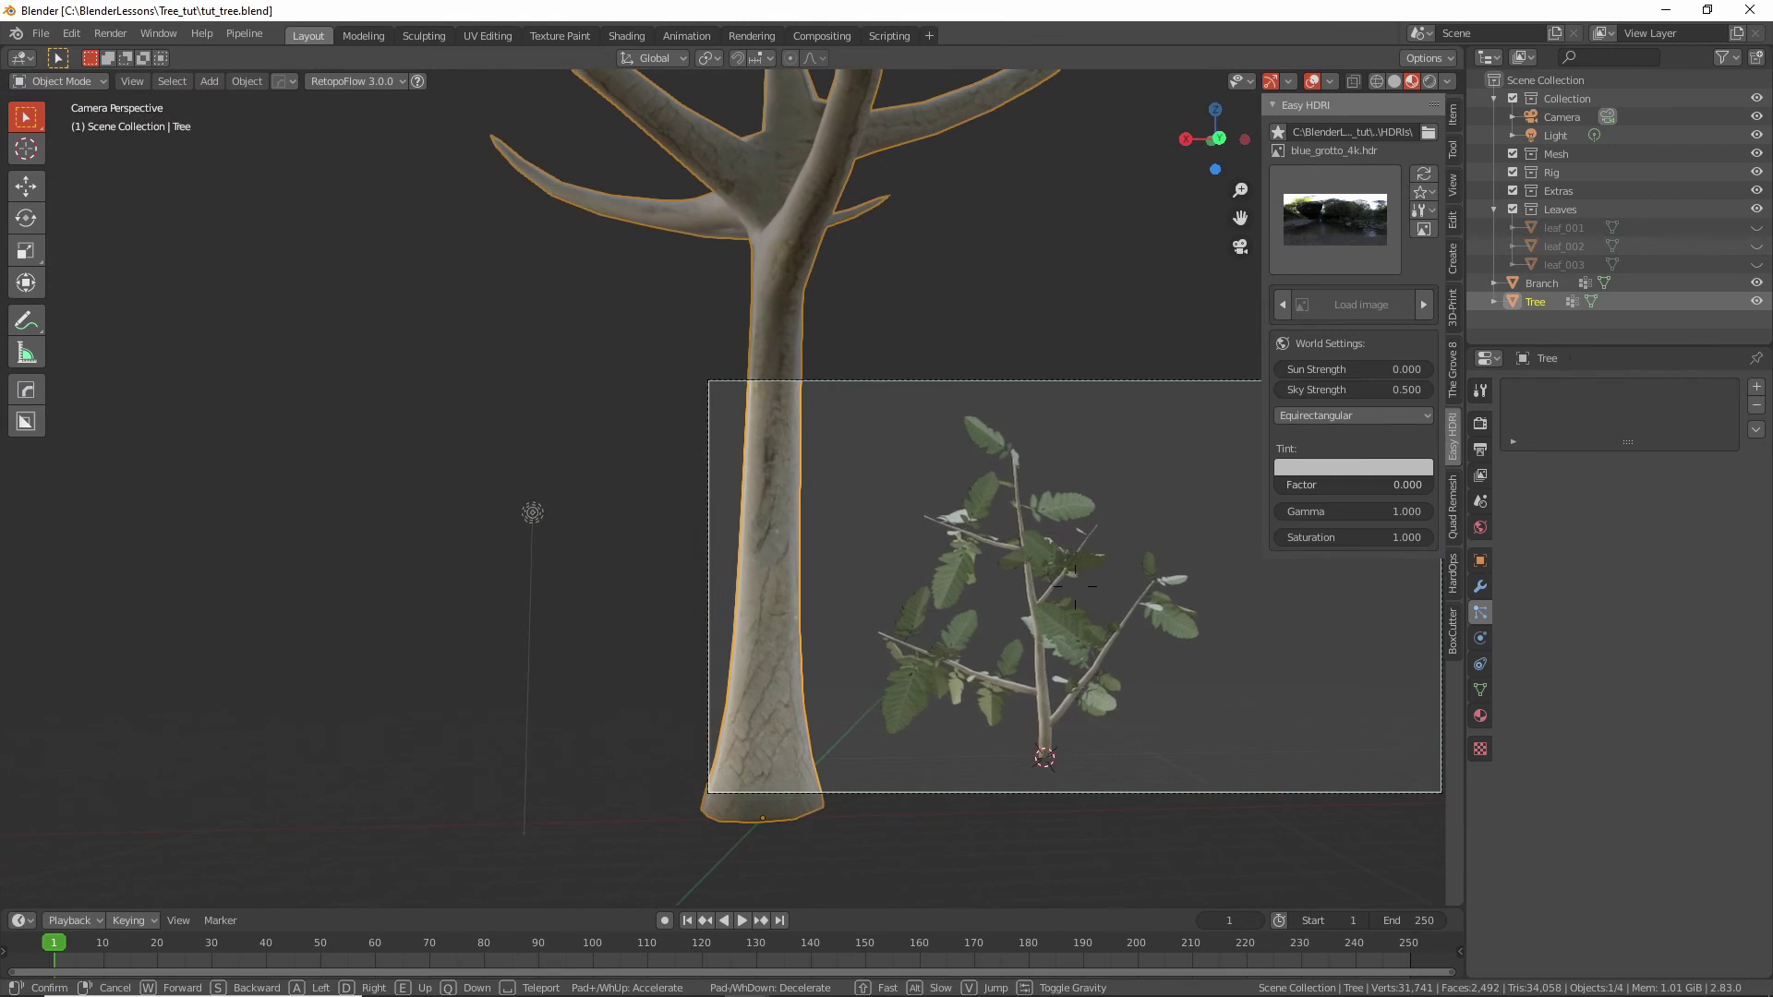
Hide the tree and add a mesh plane at the base of the branch.
click(734, 496)
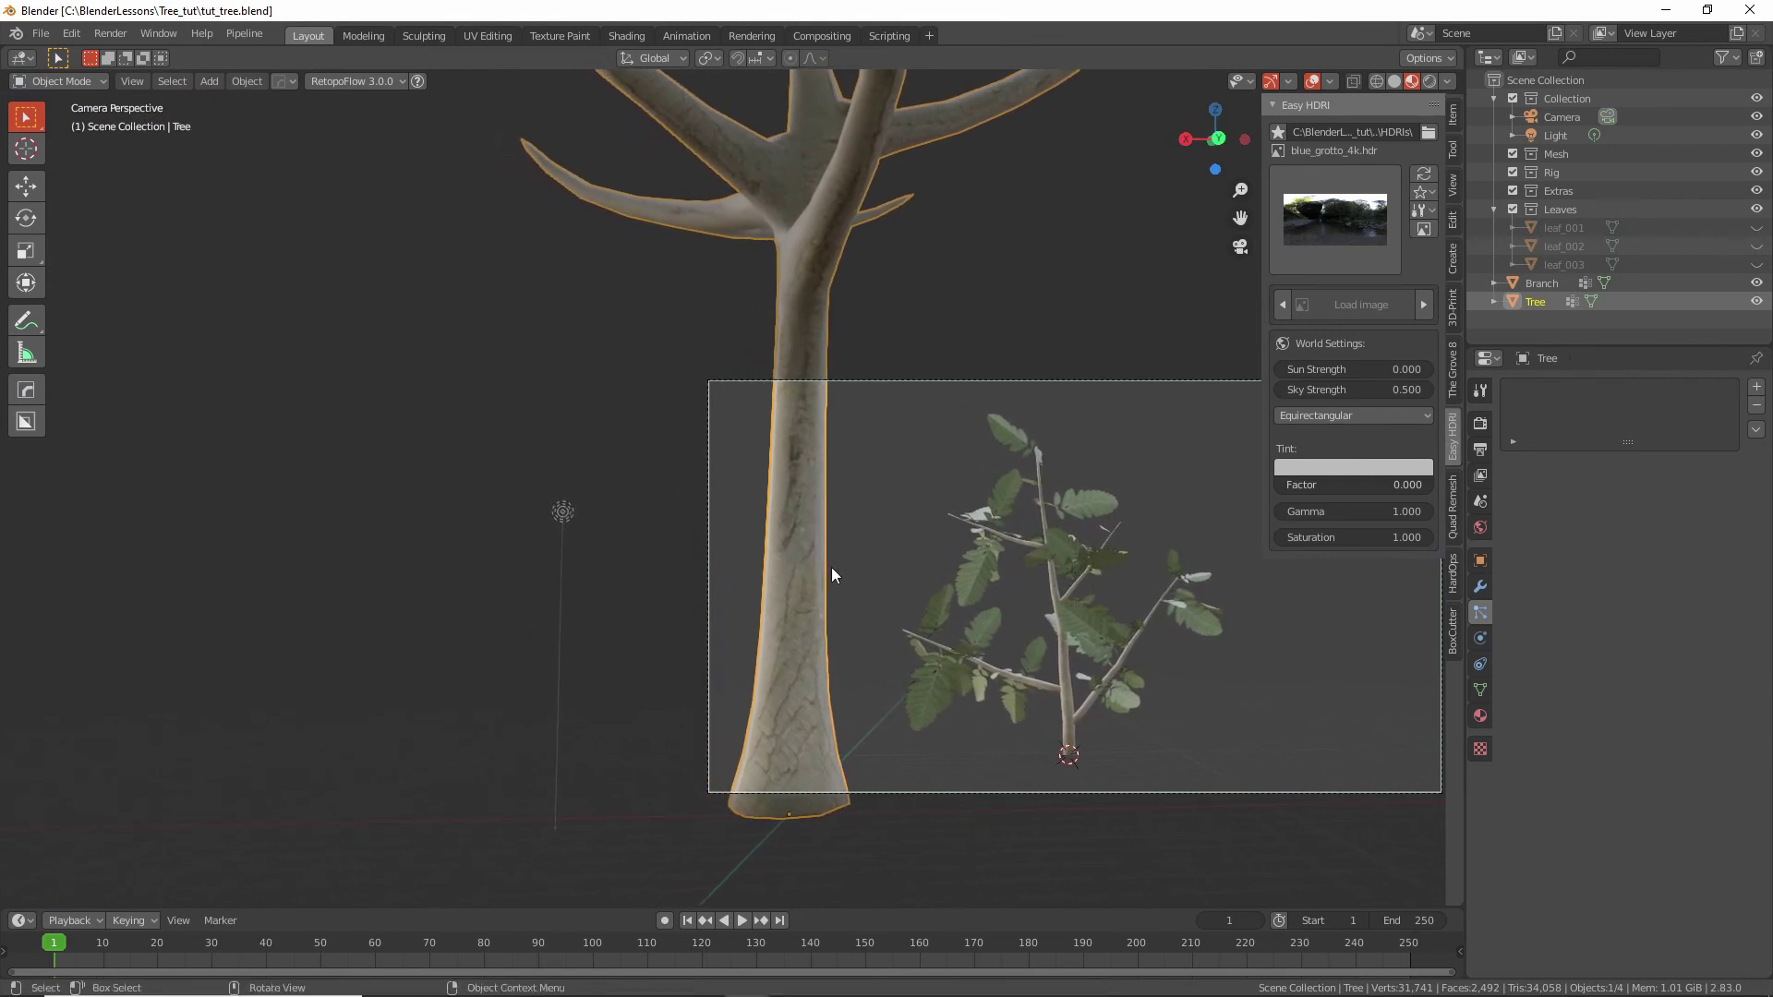
key(h)
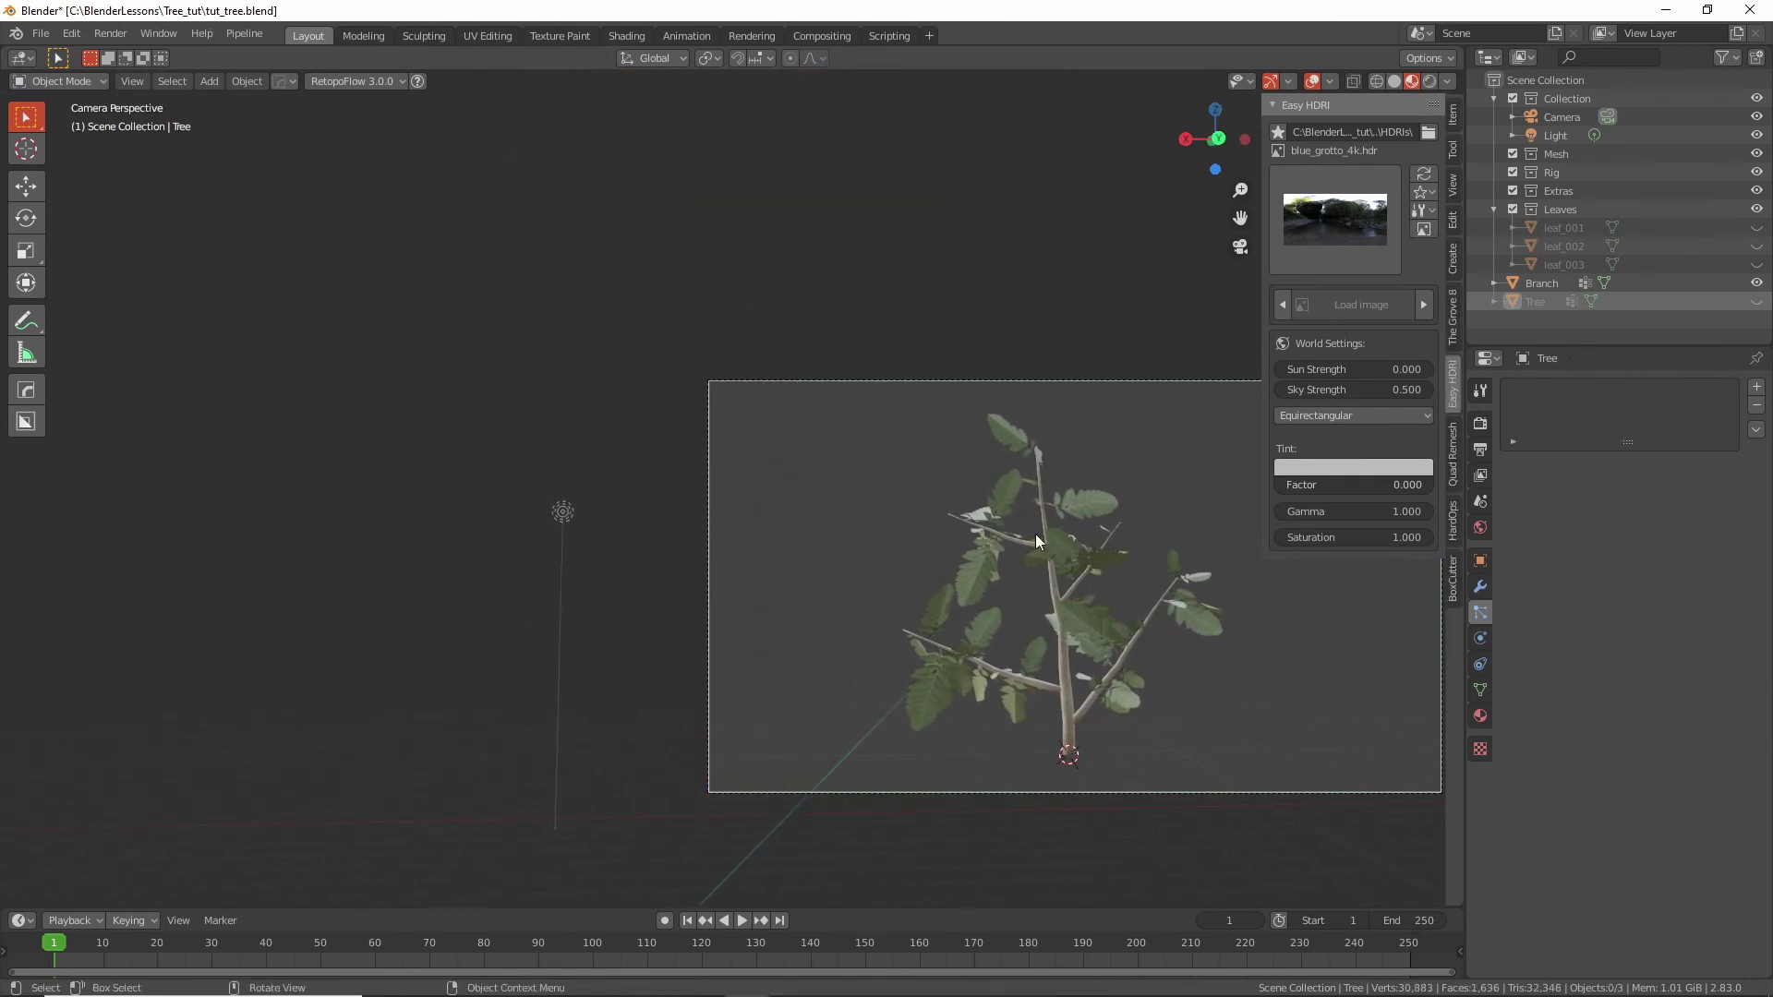
scroll(1027, 635, down, 3)
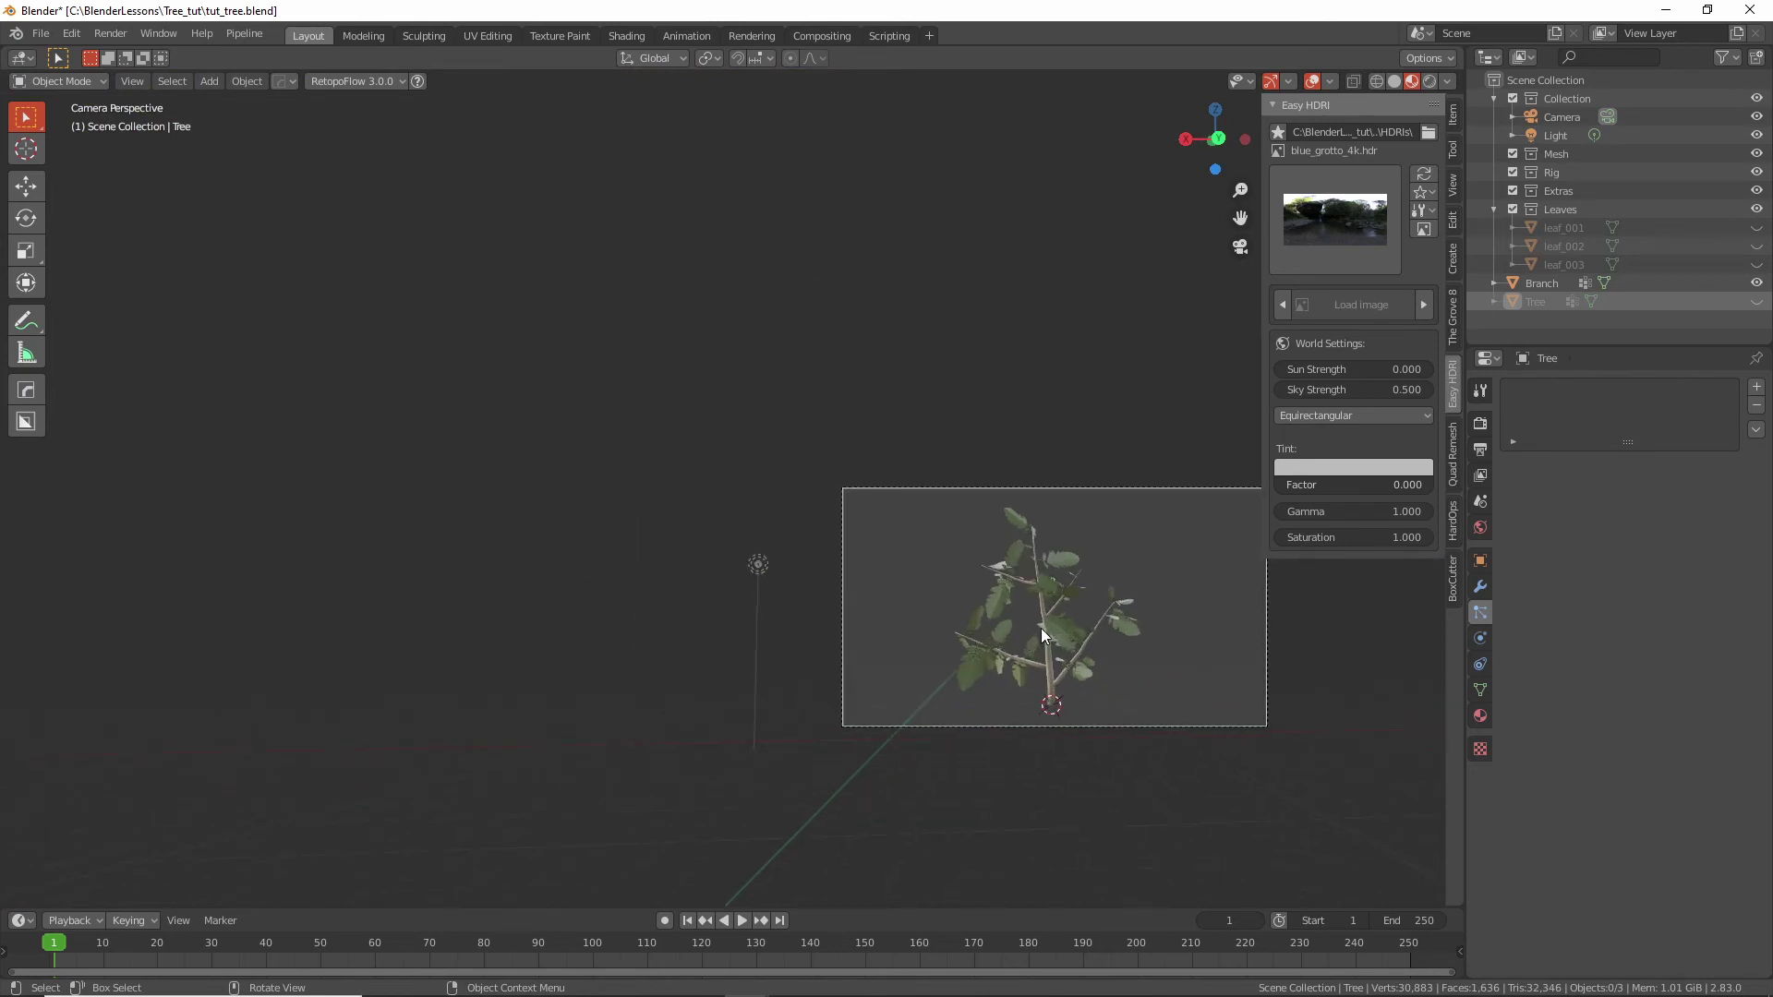
middle_drag(1040, 628, 1040, 658)
key(shift+a)
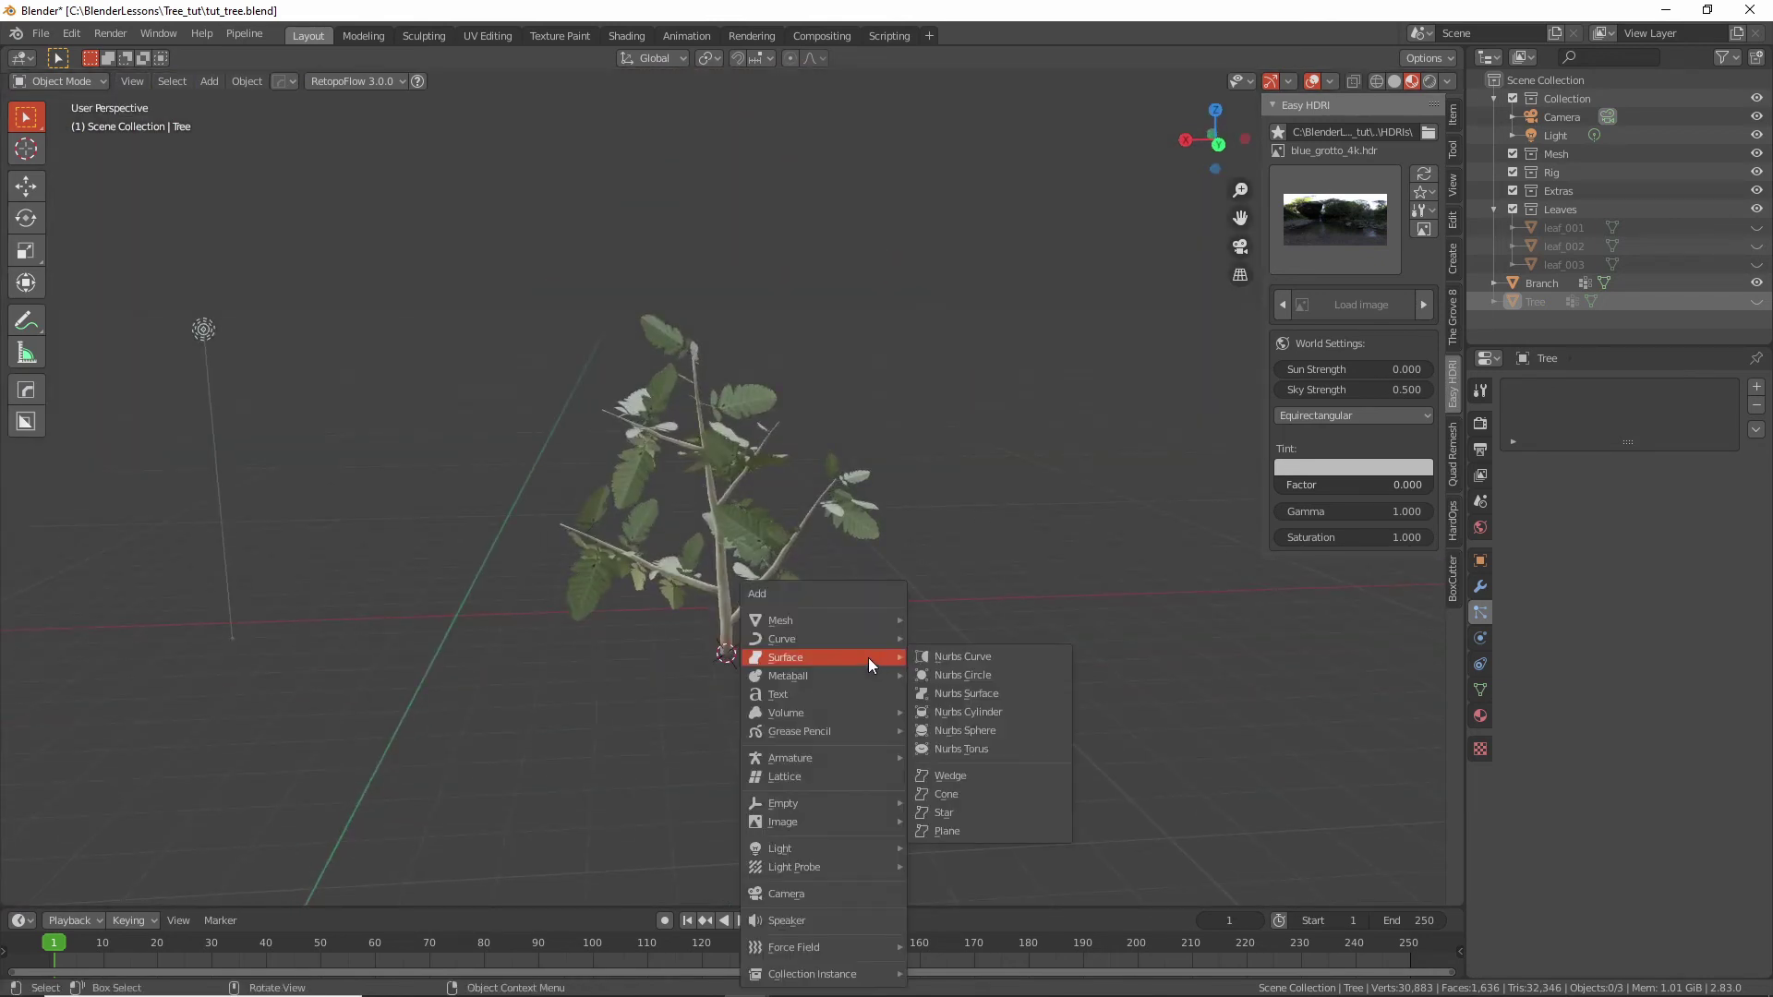
mouse_move(866, 619)
click(979, 65)
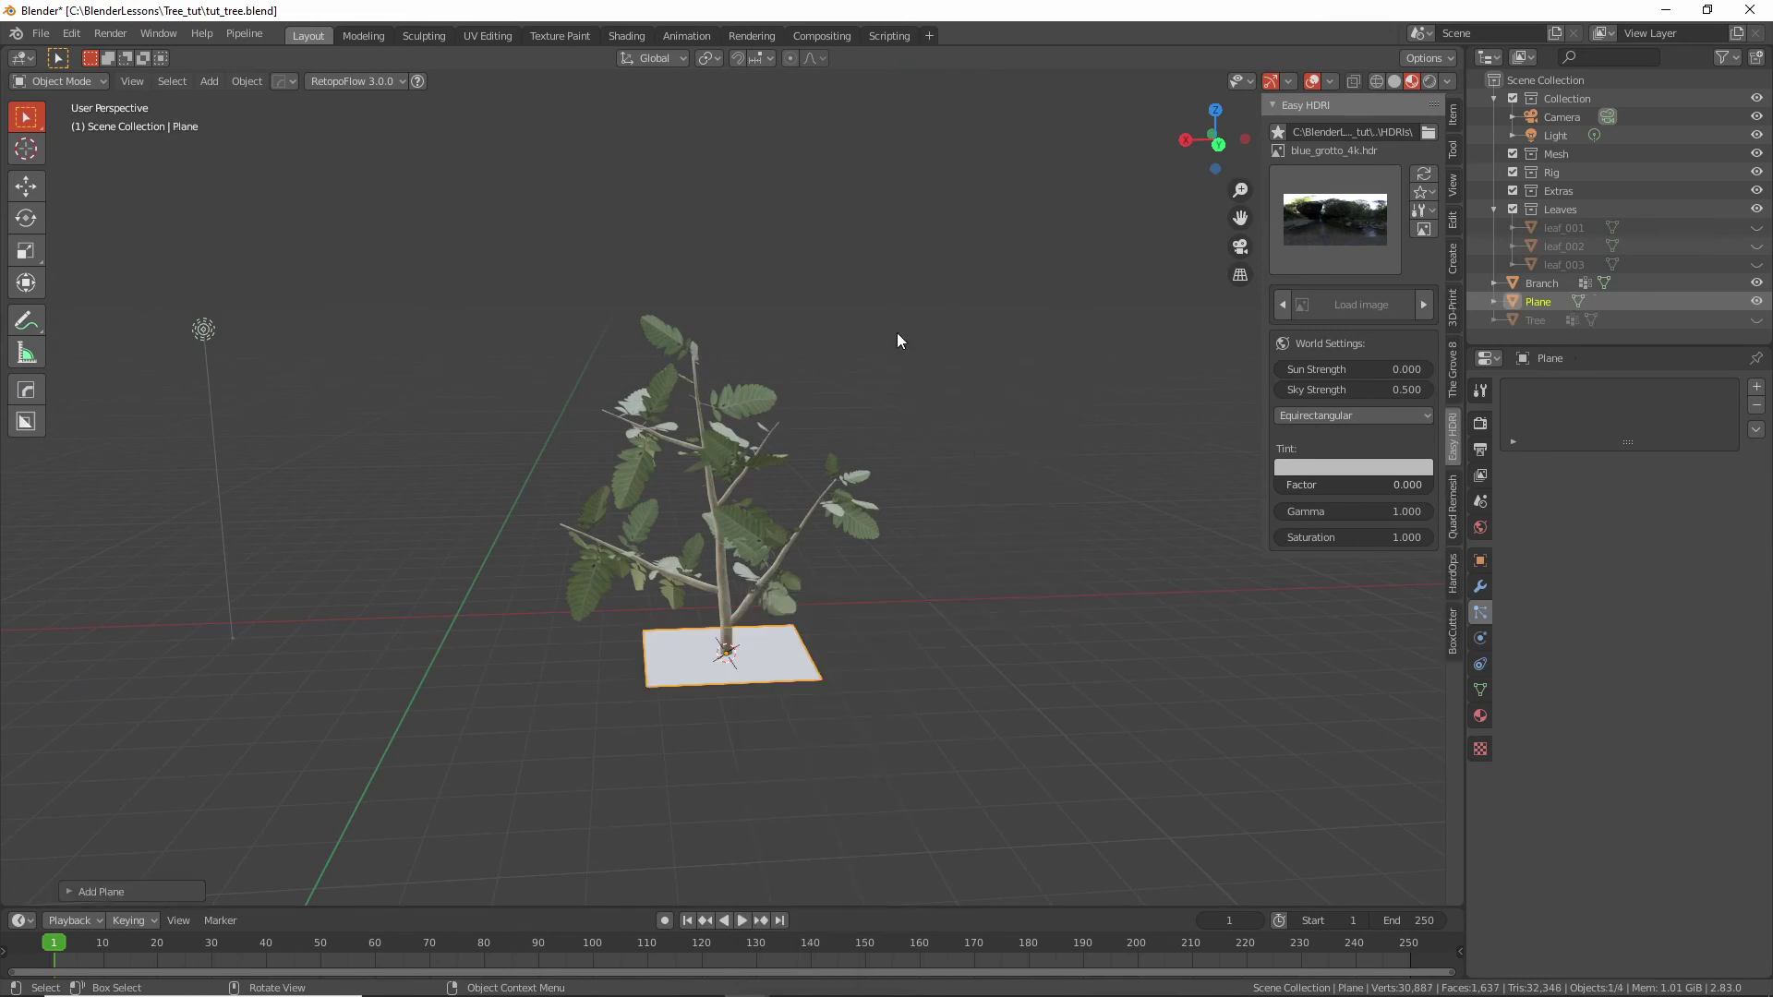
Rotate the plane 90 degrees about the X axis and apply its rotation and scale.
key(r)
key(x)
key(9)
key(0)
key(Return)
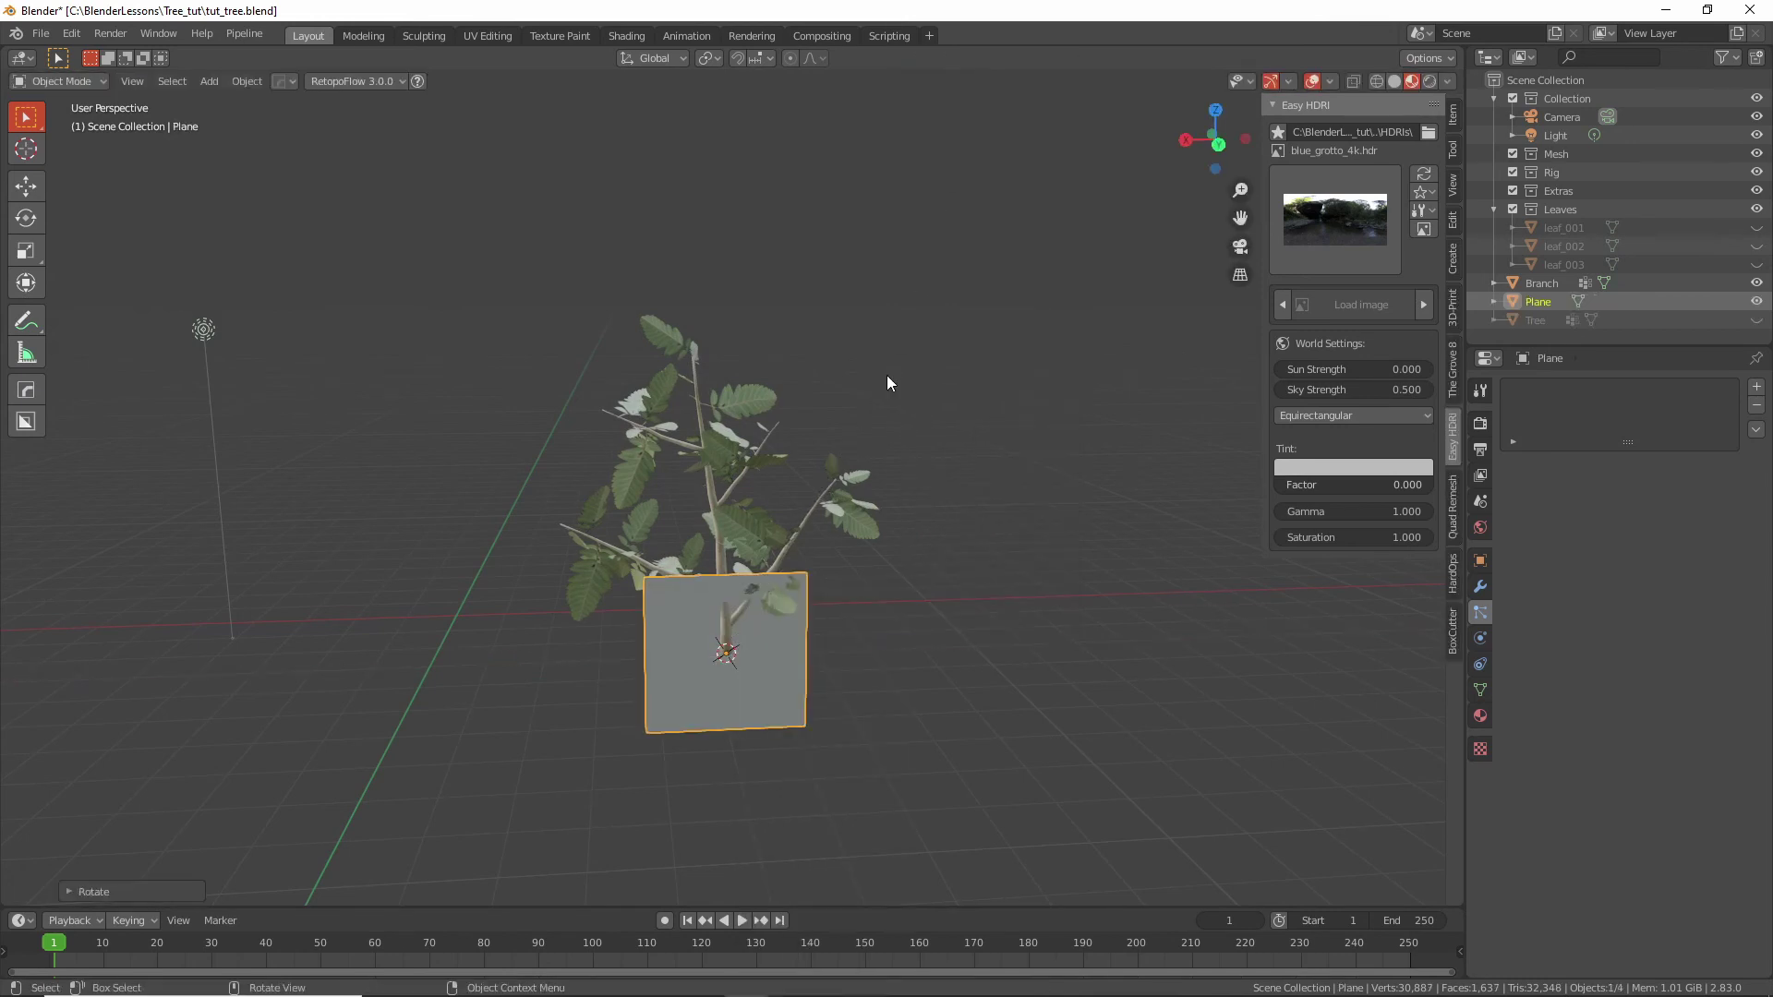
key(ctrl+a)
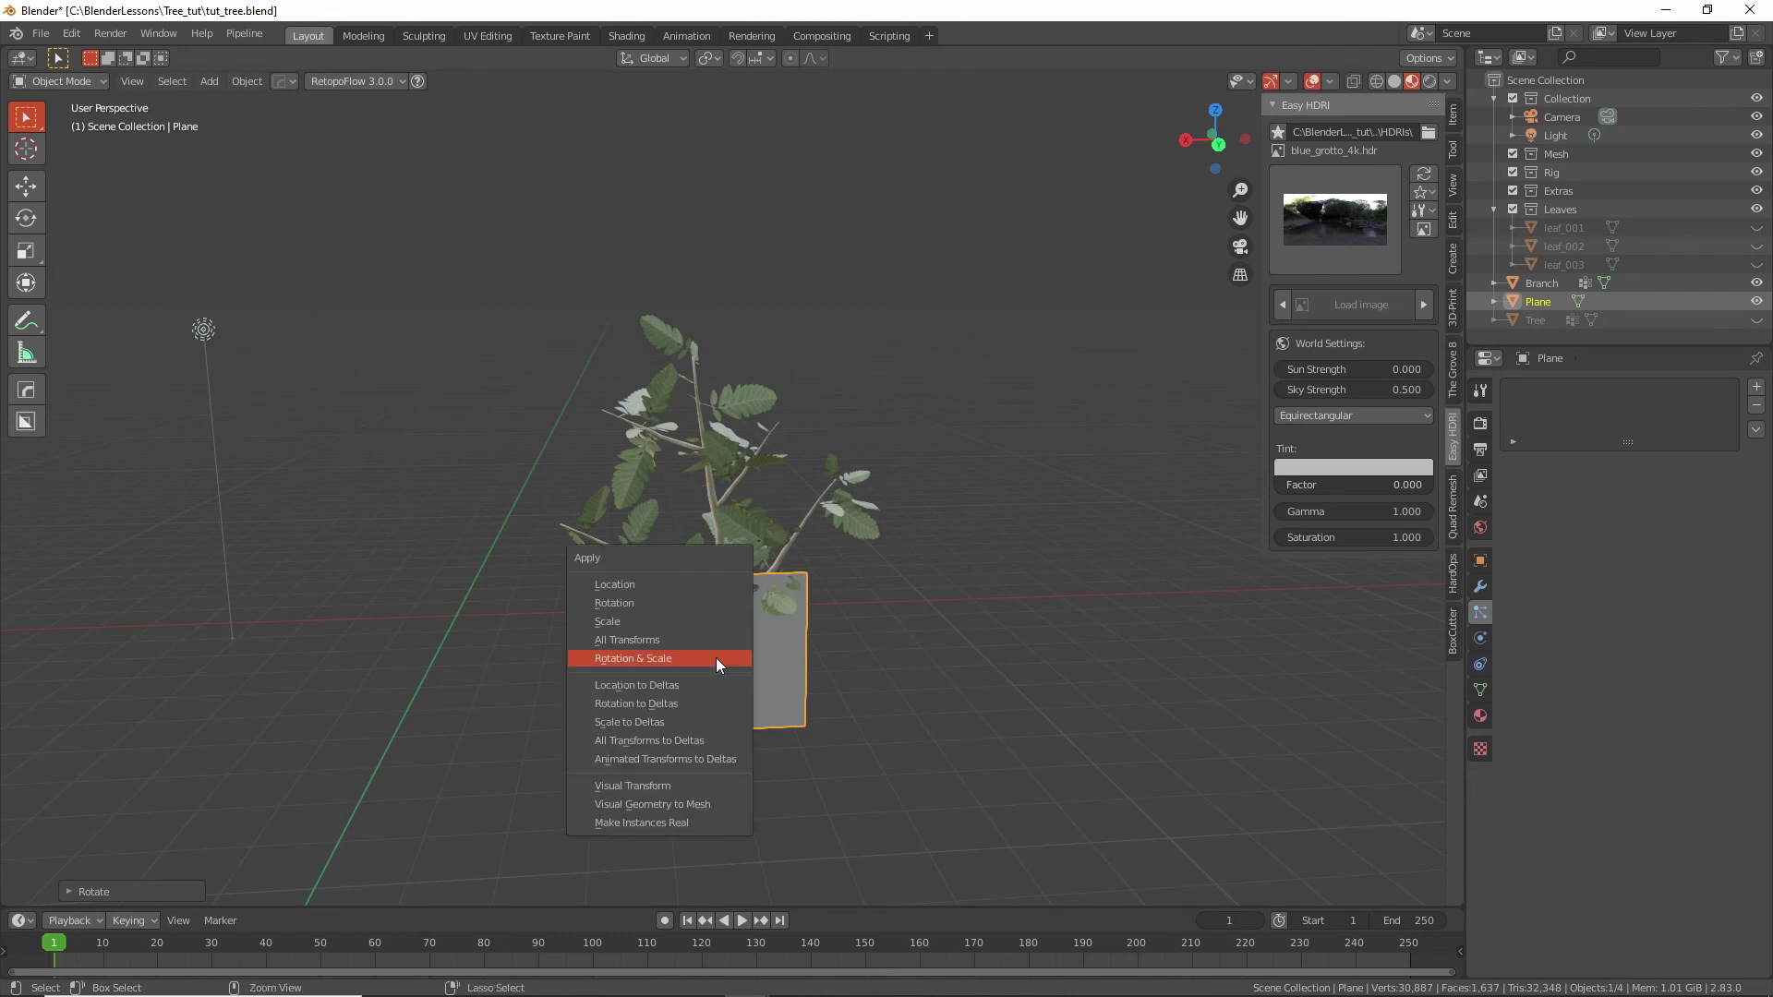
click(725, 655)
In back view, edit the plane's mesh and move its two upper corner vertices outward beyond the top of the branch.
middle_drag(727, 654, 733, 612)
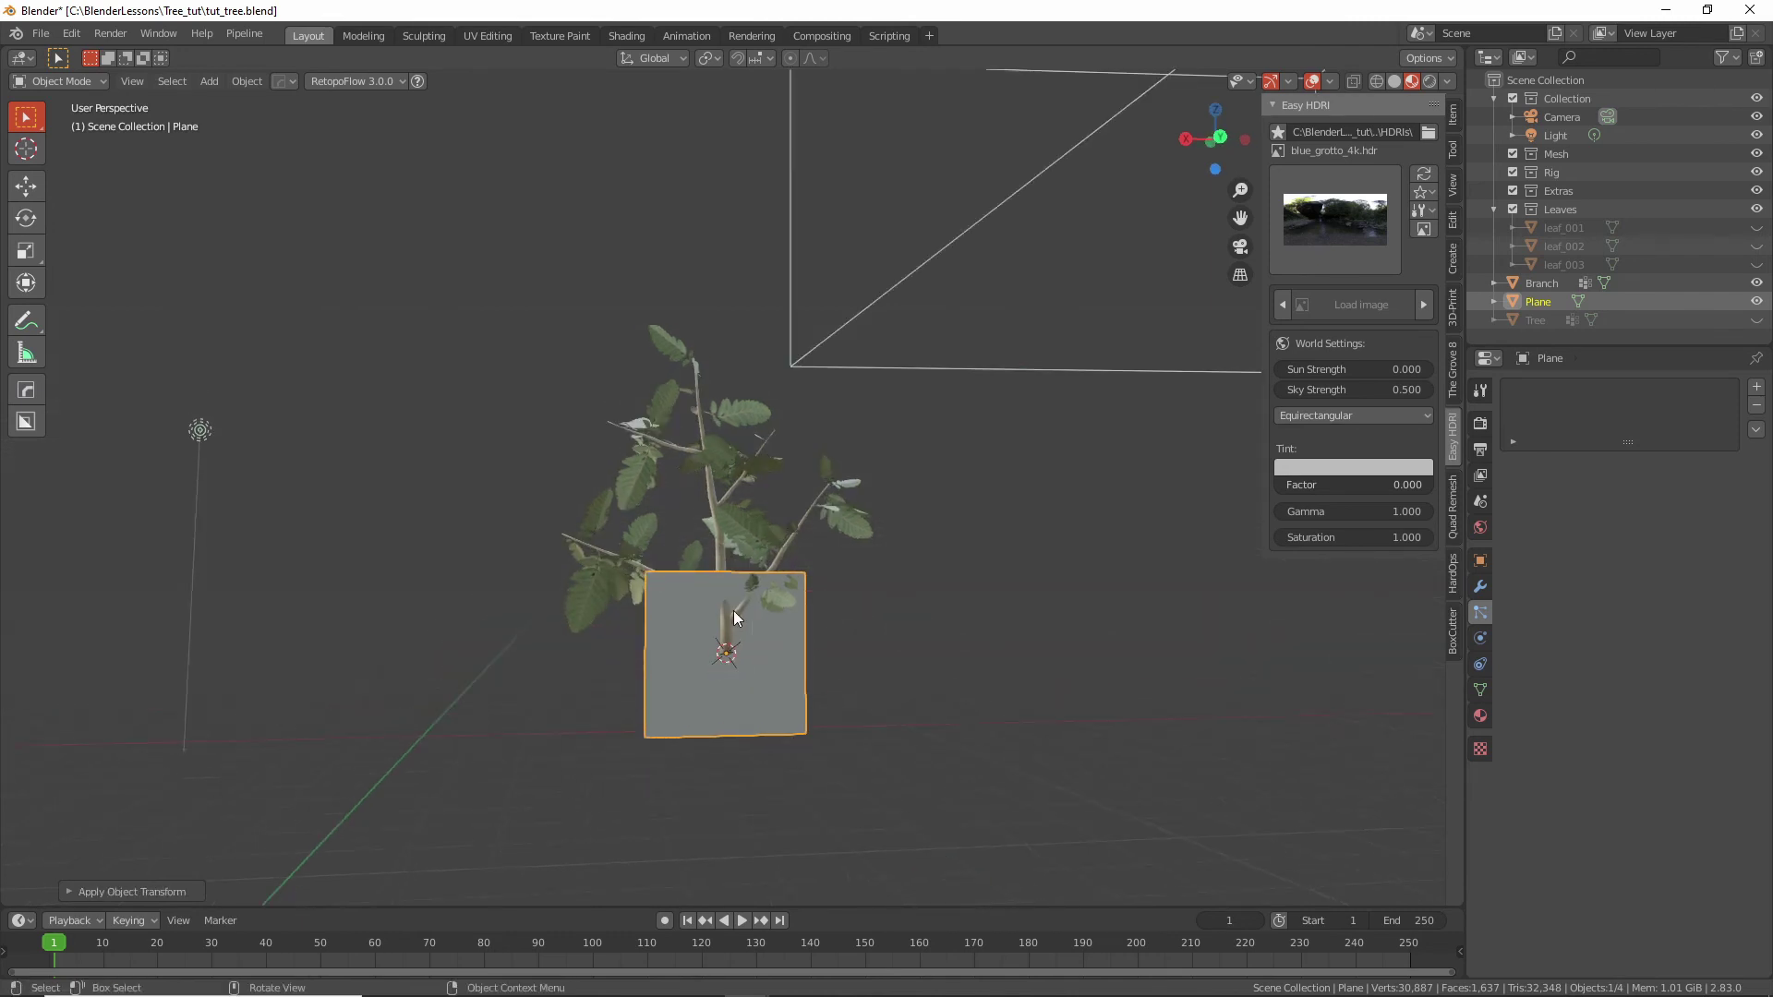
key(Tab)
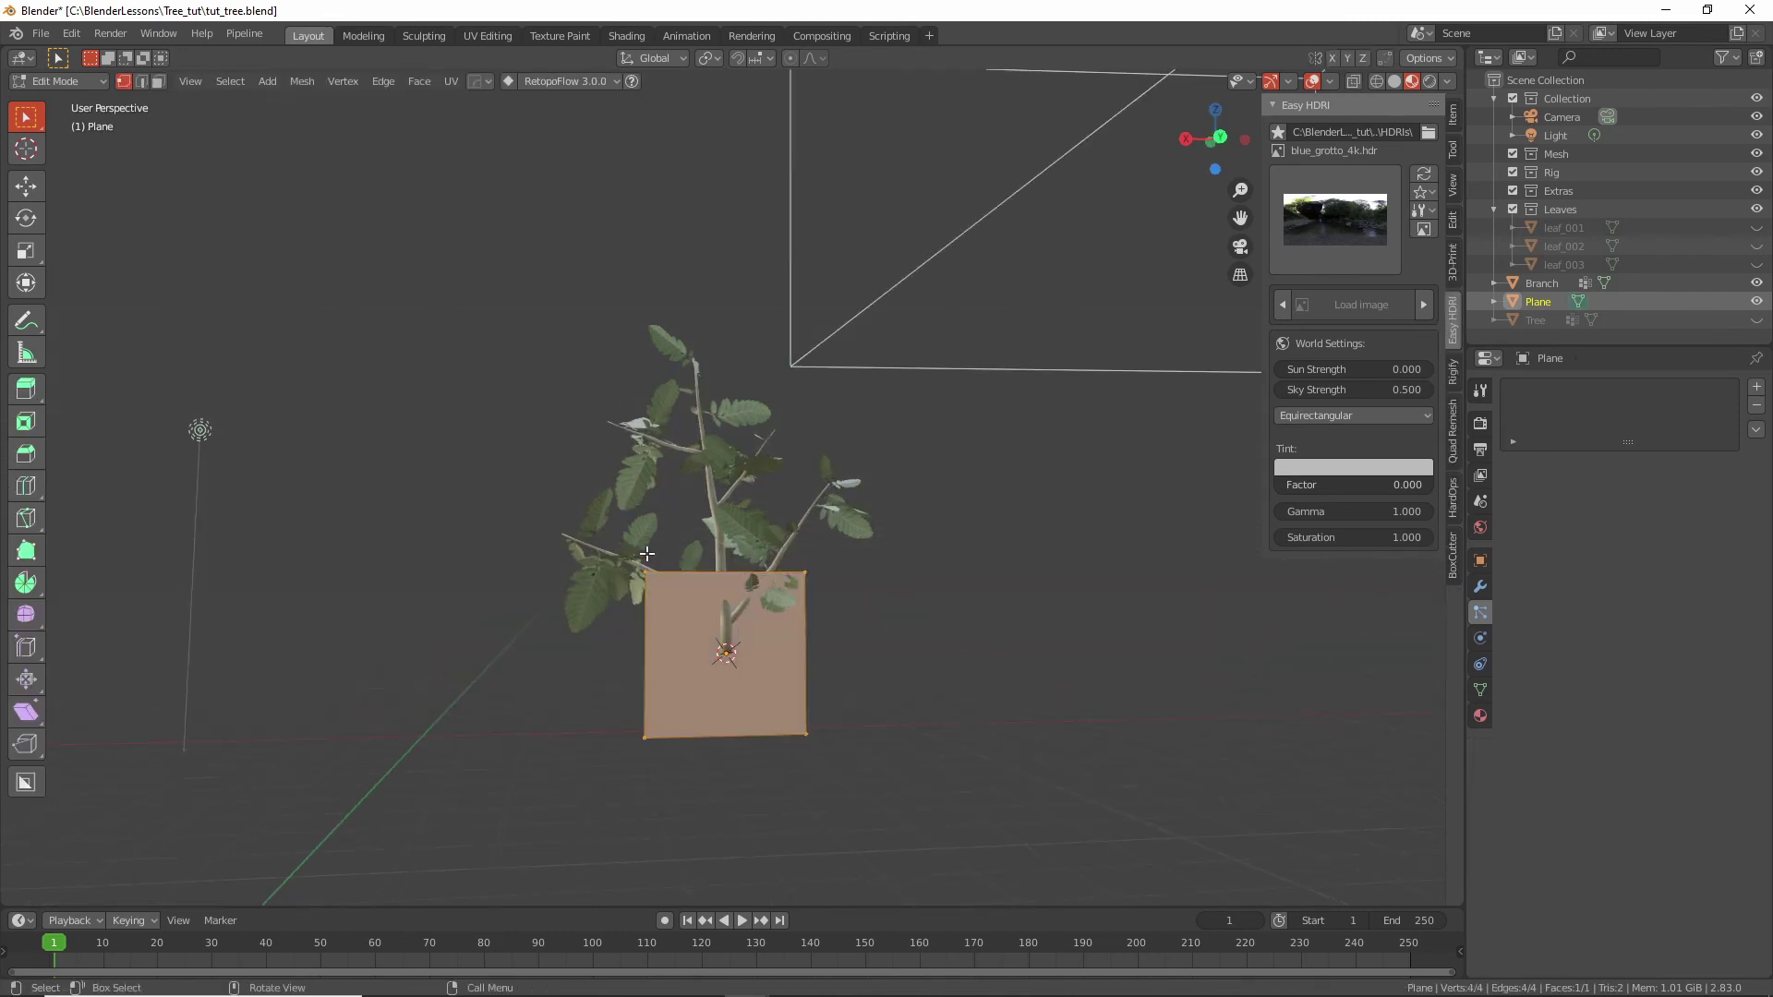
click(1219, 139)
click(620, 566)
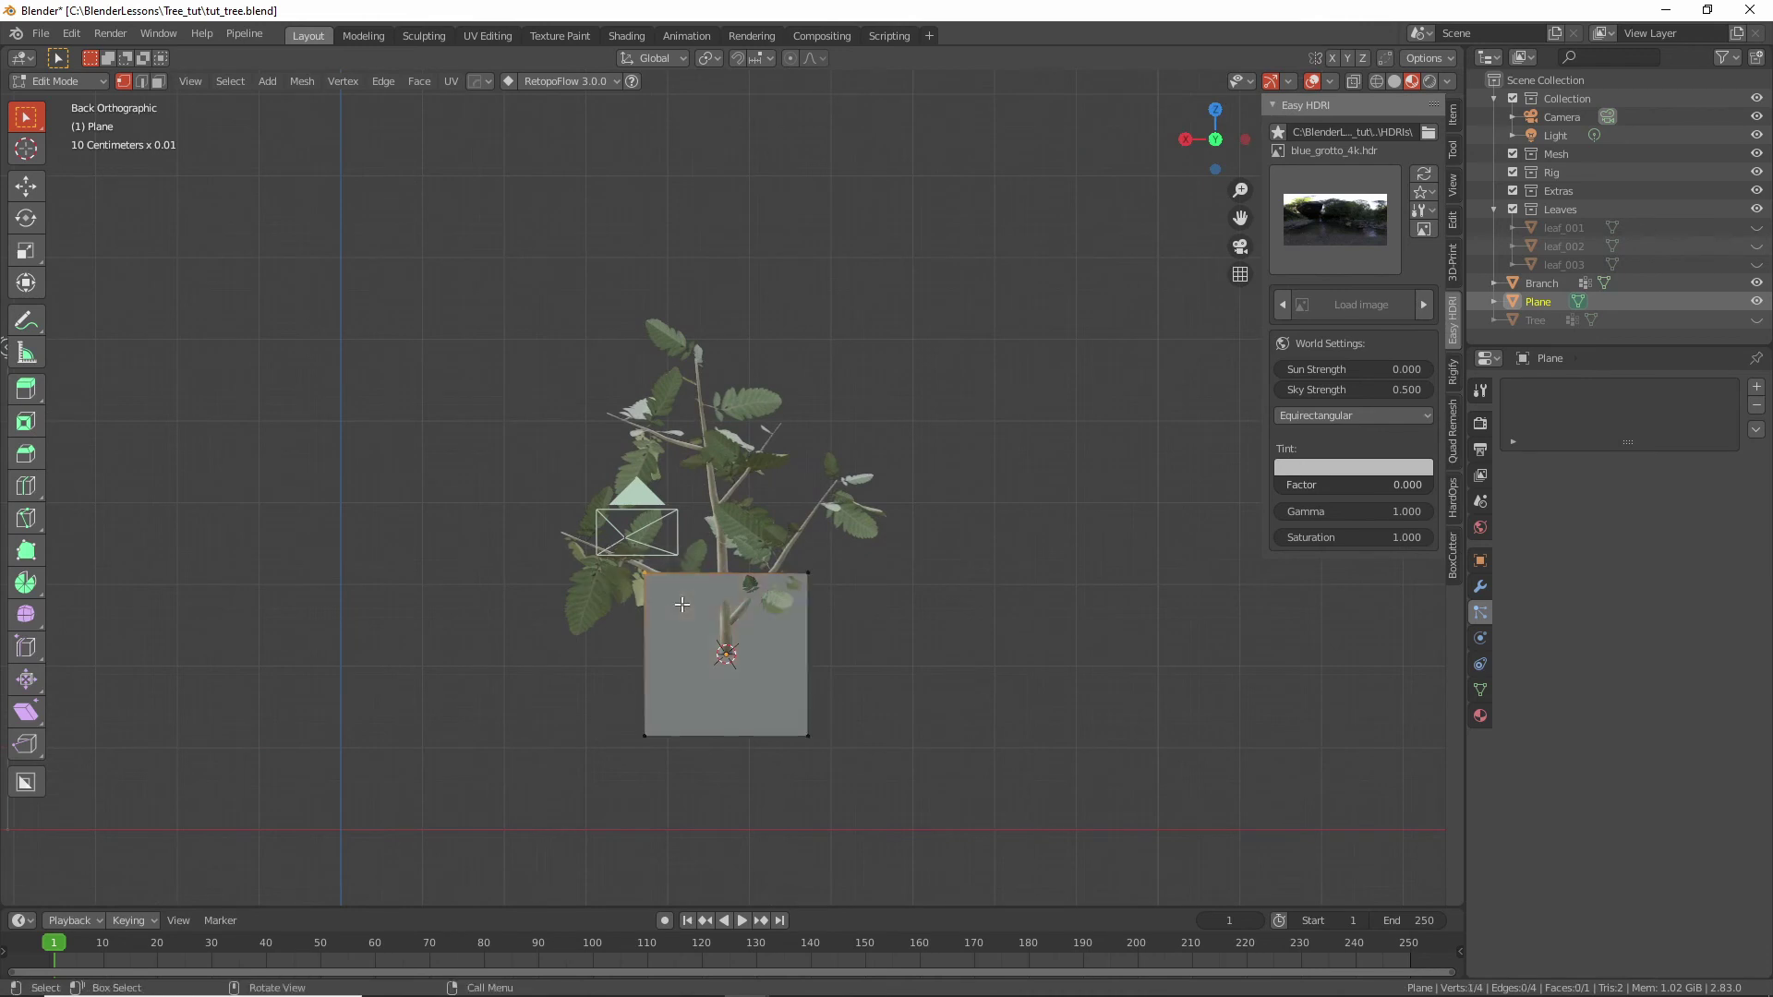
drag(620, 565, 589, 326)
click(808, 572)
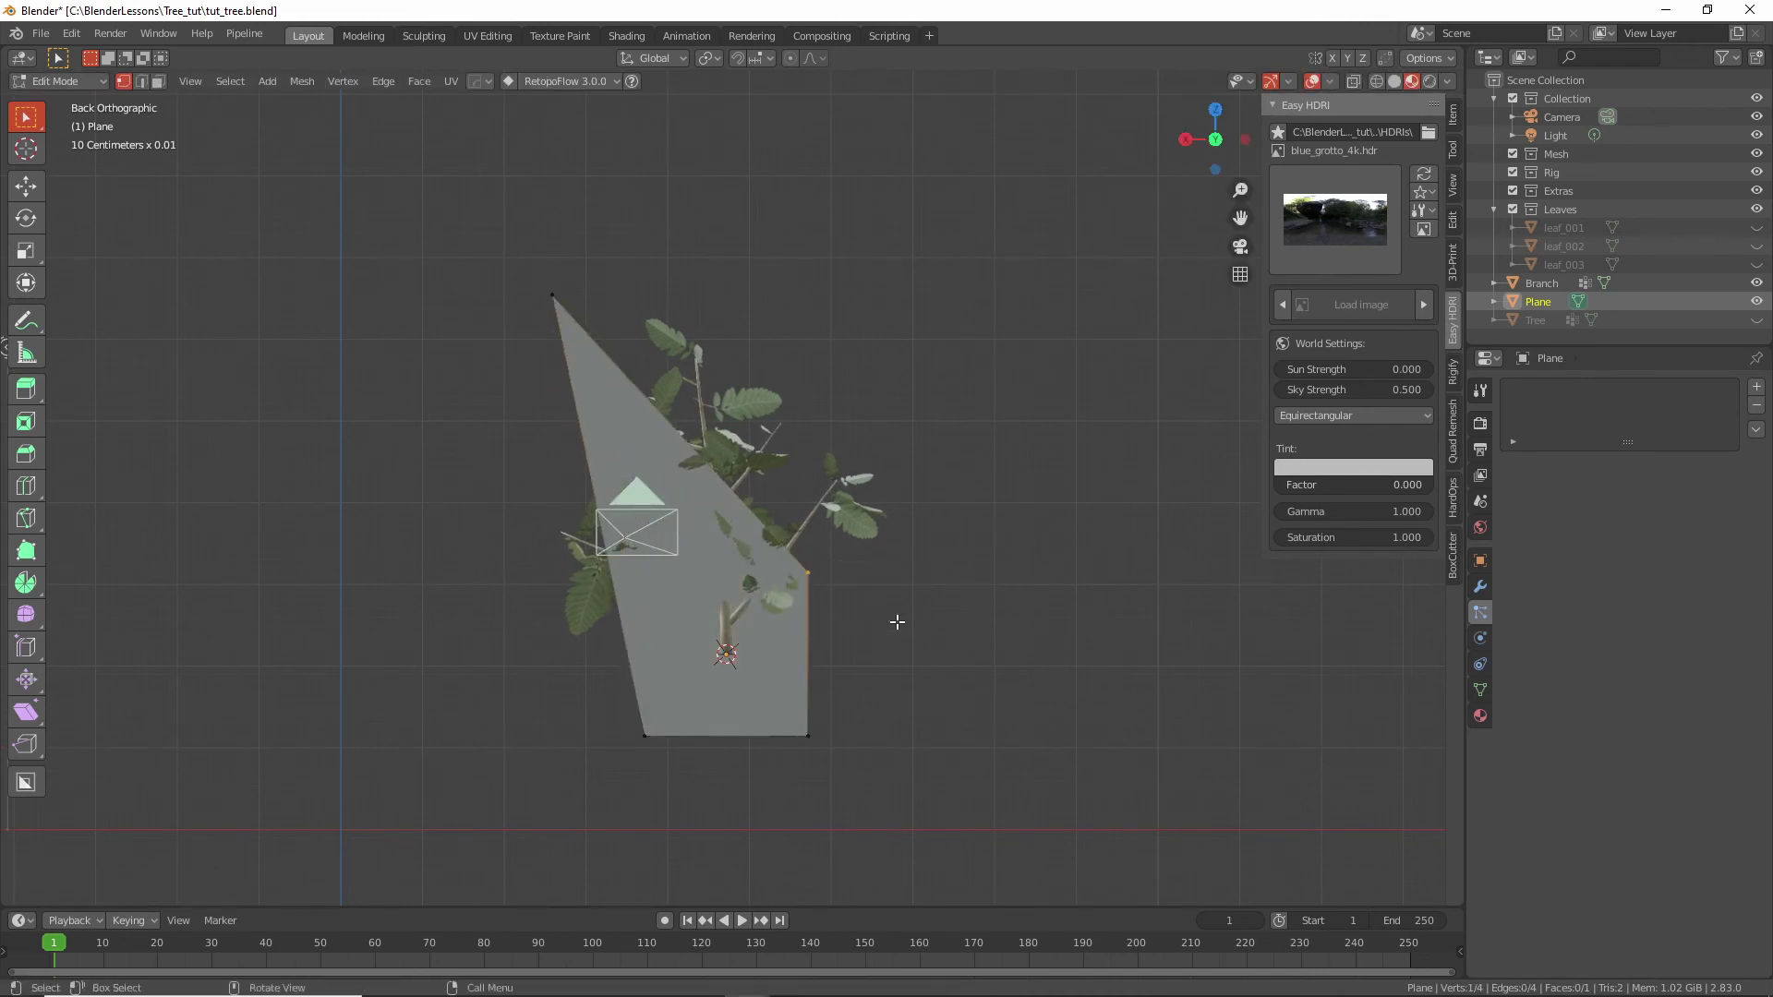
key(g)
click(1033, 356)
Move the plane's two lower corner vertices outward and up near the base of the branch.
click(808, 736)
key(g)
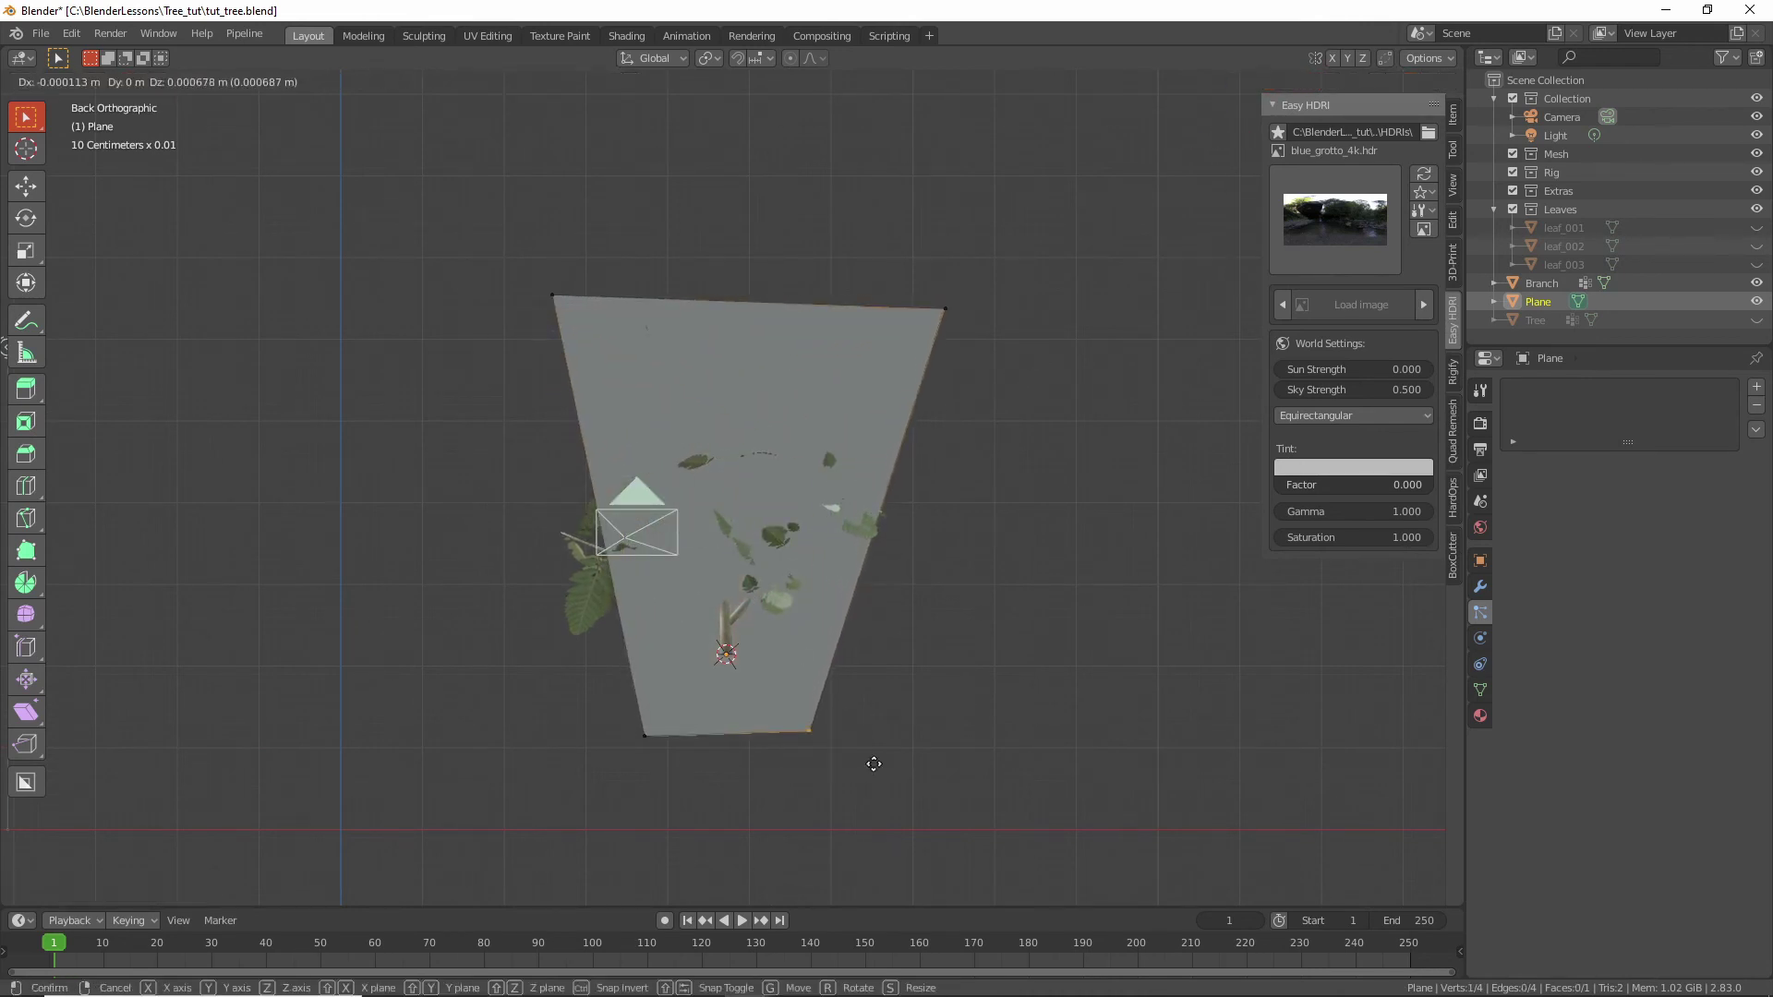
click(917, 691)
drag(633, 705, 705, 772)
key(g)
click(631, 724)
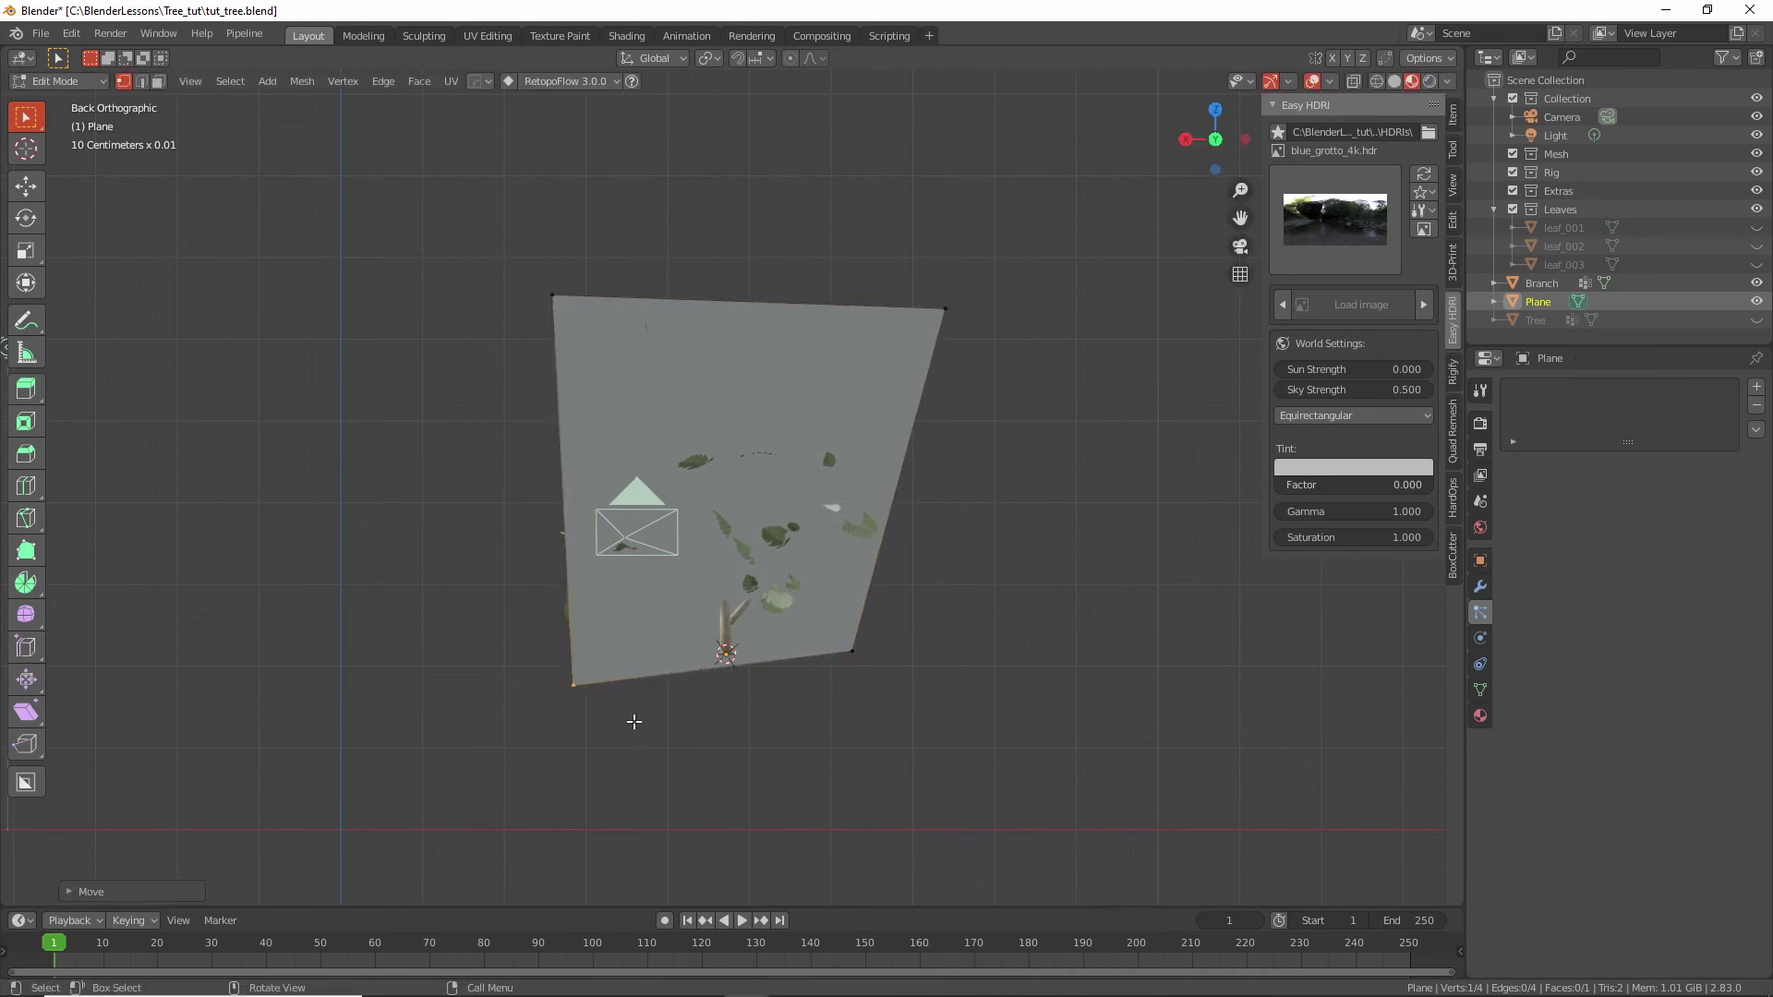
Move the whole plane mesh along the Y axis clear of the branch, and apply the object's transform.
middle_drag(633, 720, 573, 462)
key(a)
key(g)
key(y)
click(823, 662)
key(Tab)
key(ctrl+a)
click(573, 563)
In the UV Editing workspace, start a new image and name it cluster_Albedo.
click(489, 35)
key(c)
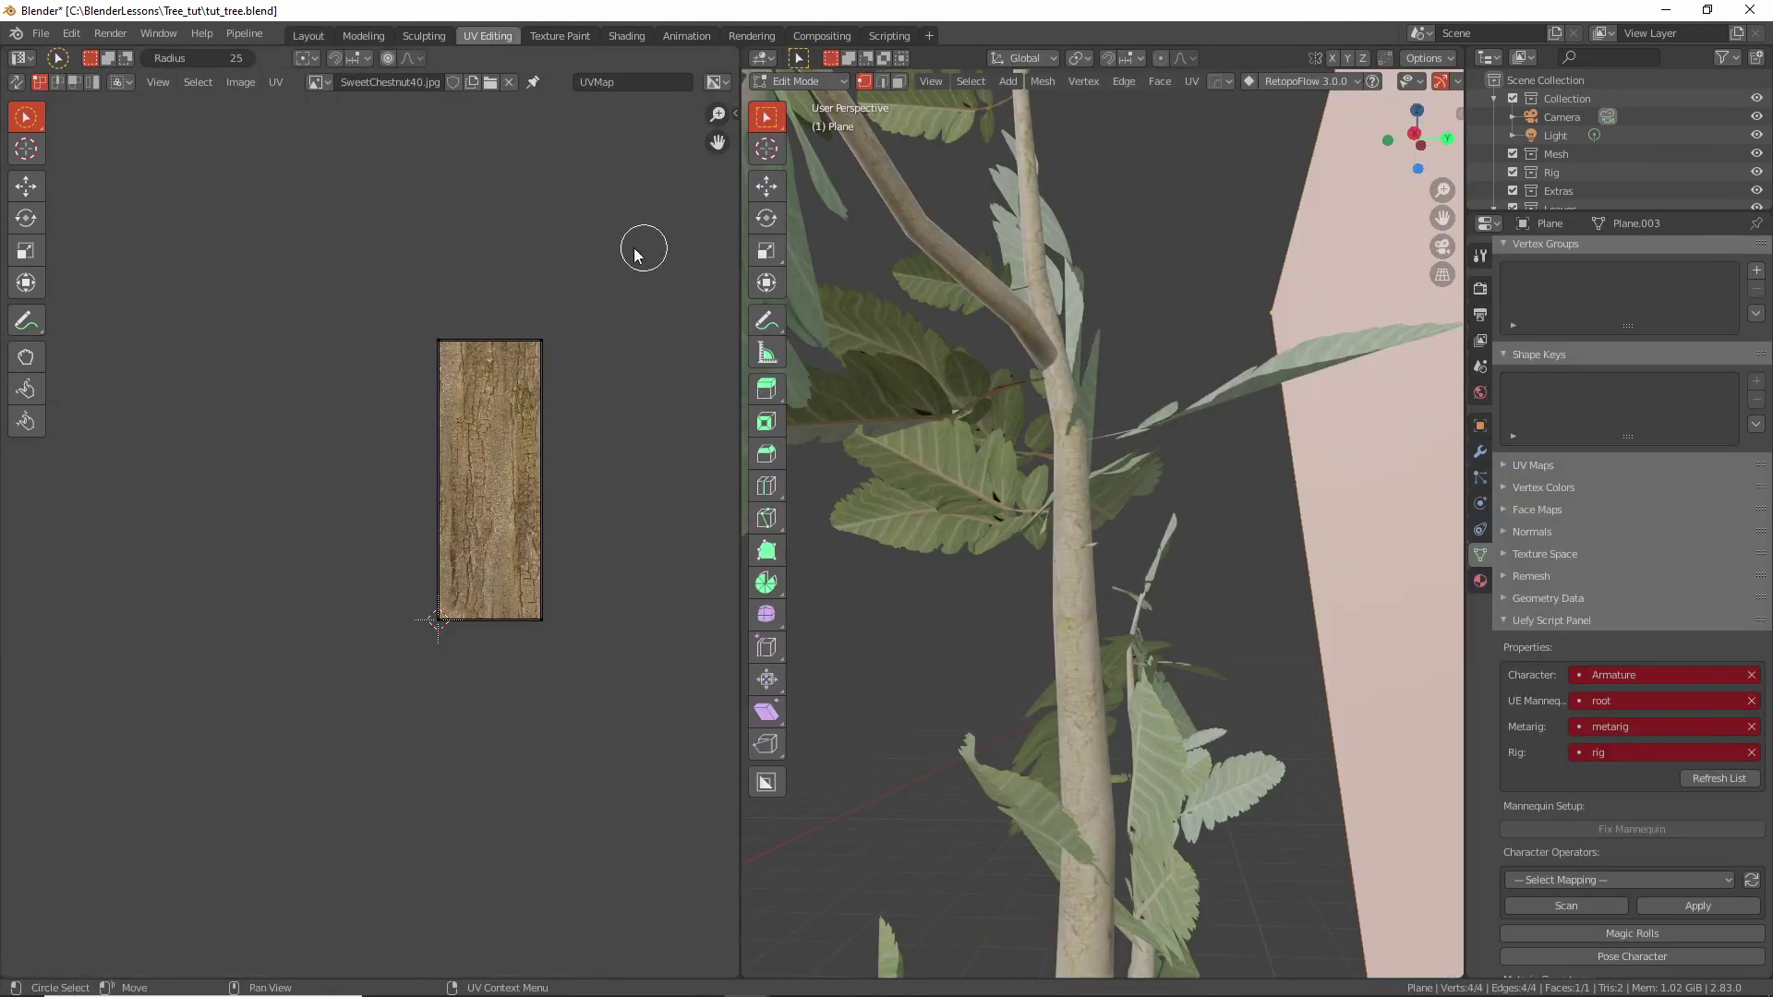
click(472, 82)
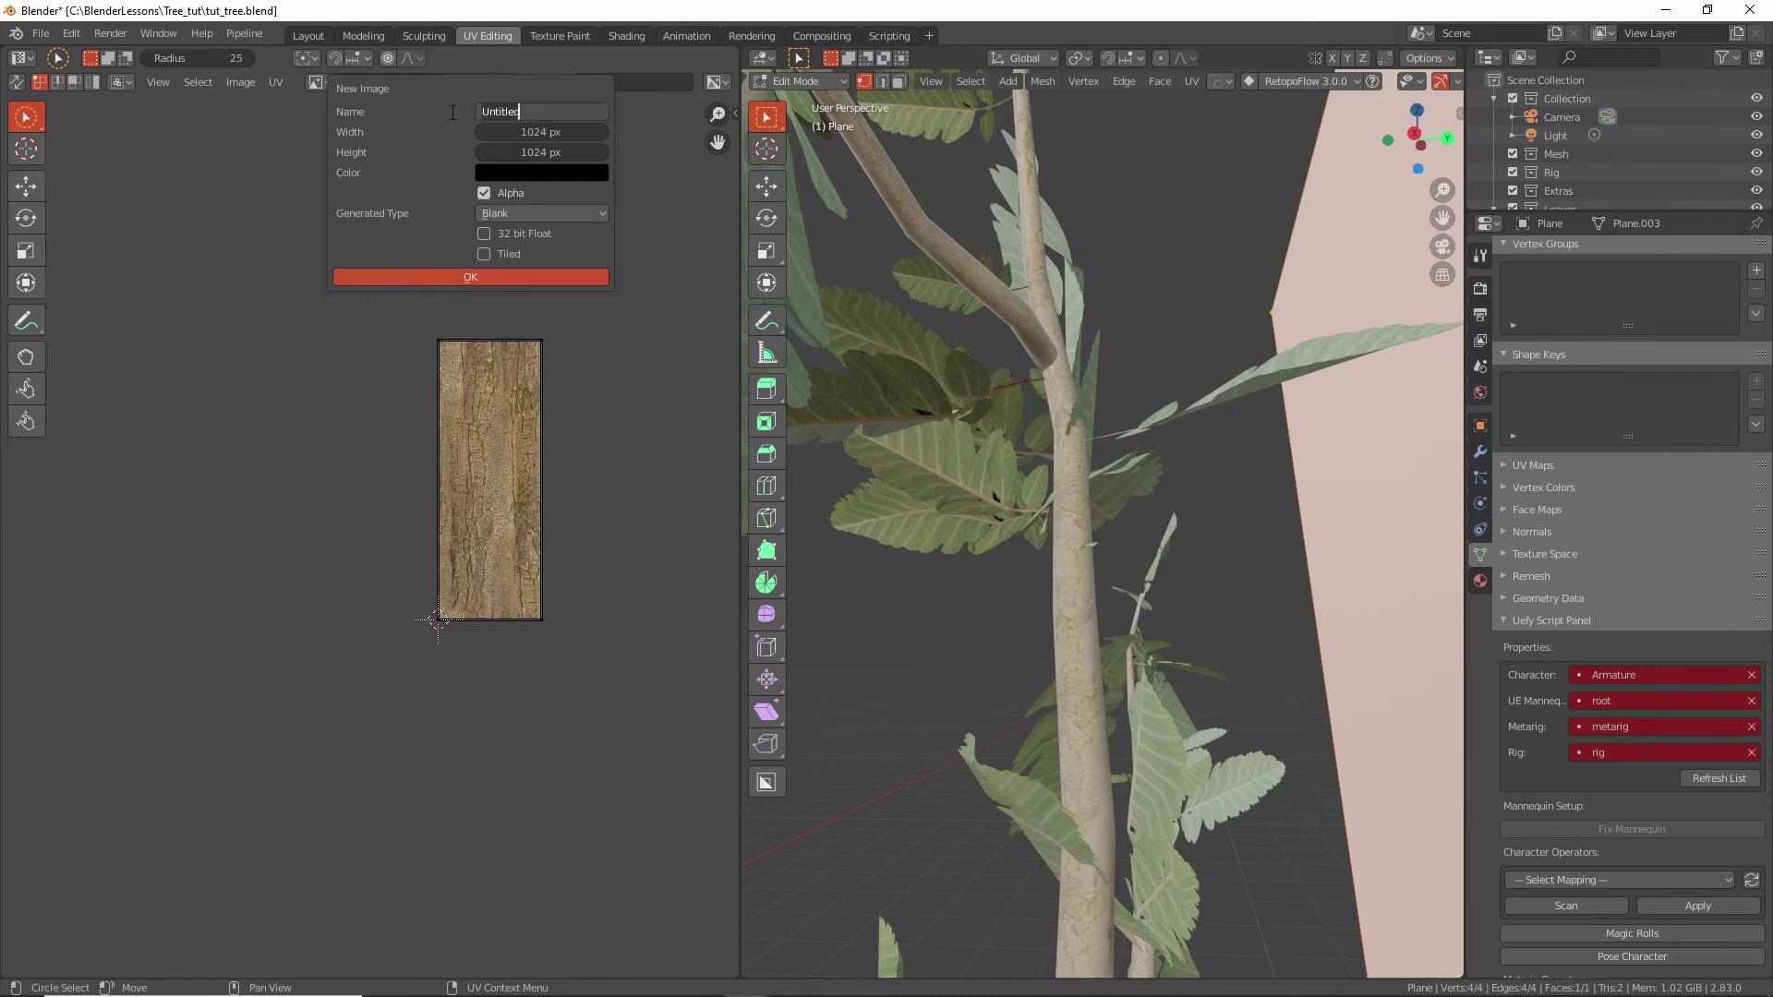
text(cluster_Albedo)
key(Return)
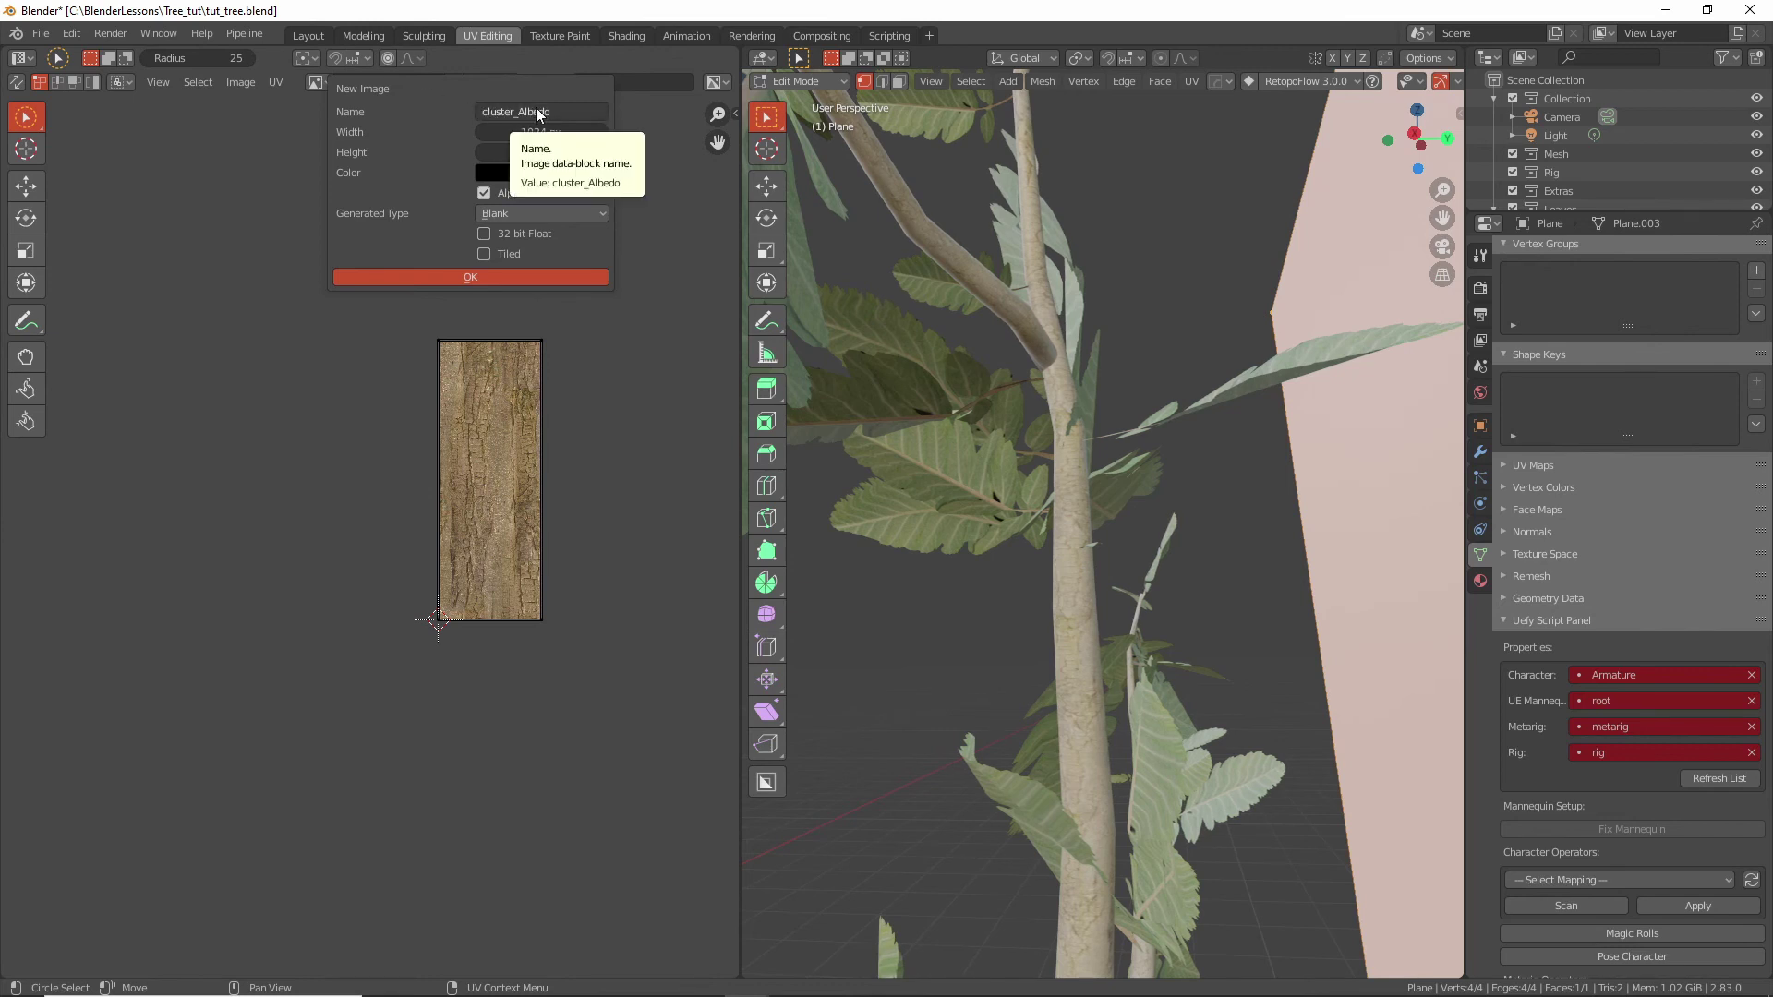
Change the new image's name to cluster_diffuse.
click(534, 112)
click(586, 109)
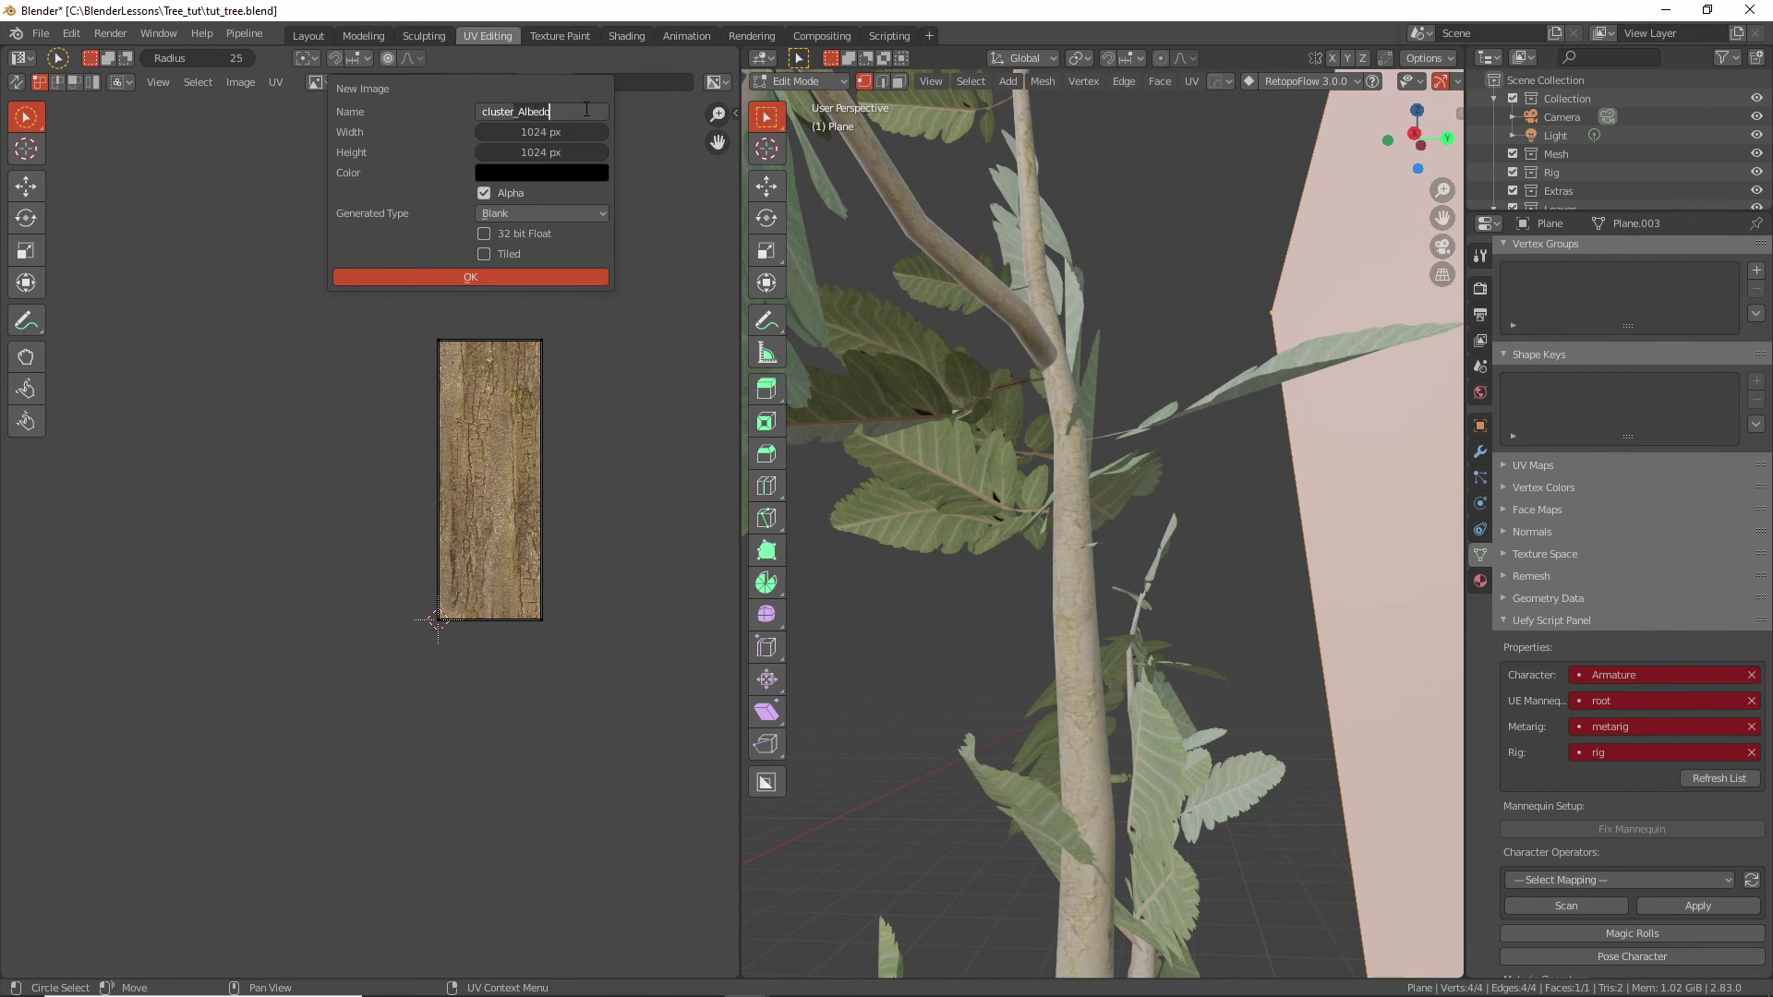
key(BackSpace)
key(BackSpace)
key(BackSpace)
key(BackSpace)
key(BackSpace)
key(BackSpace)
text(dif)
key(Return)
Set the new image's width and height to 2048 px and create it.
click(540, 132)
text(2048)
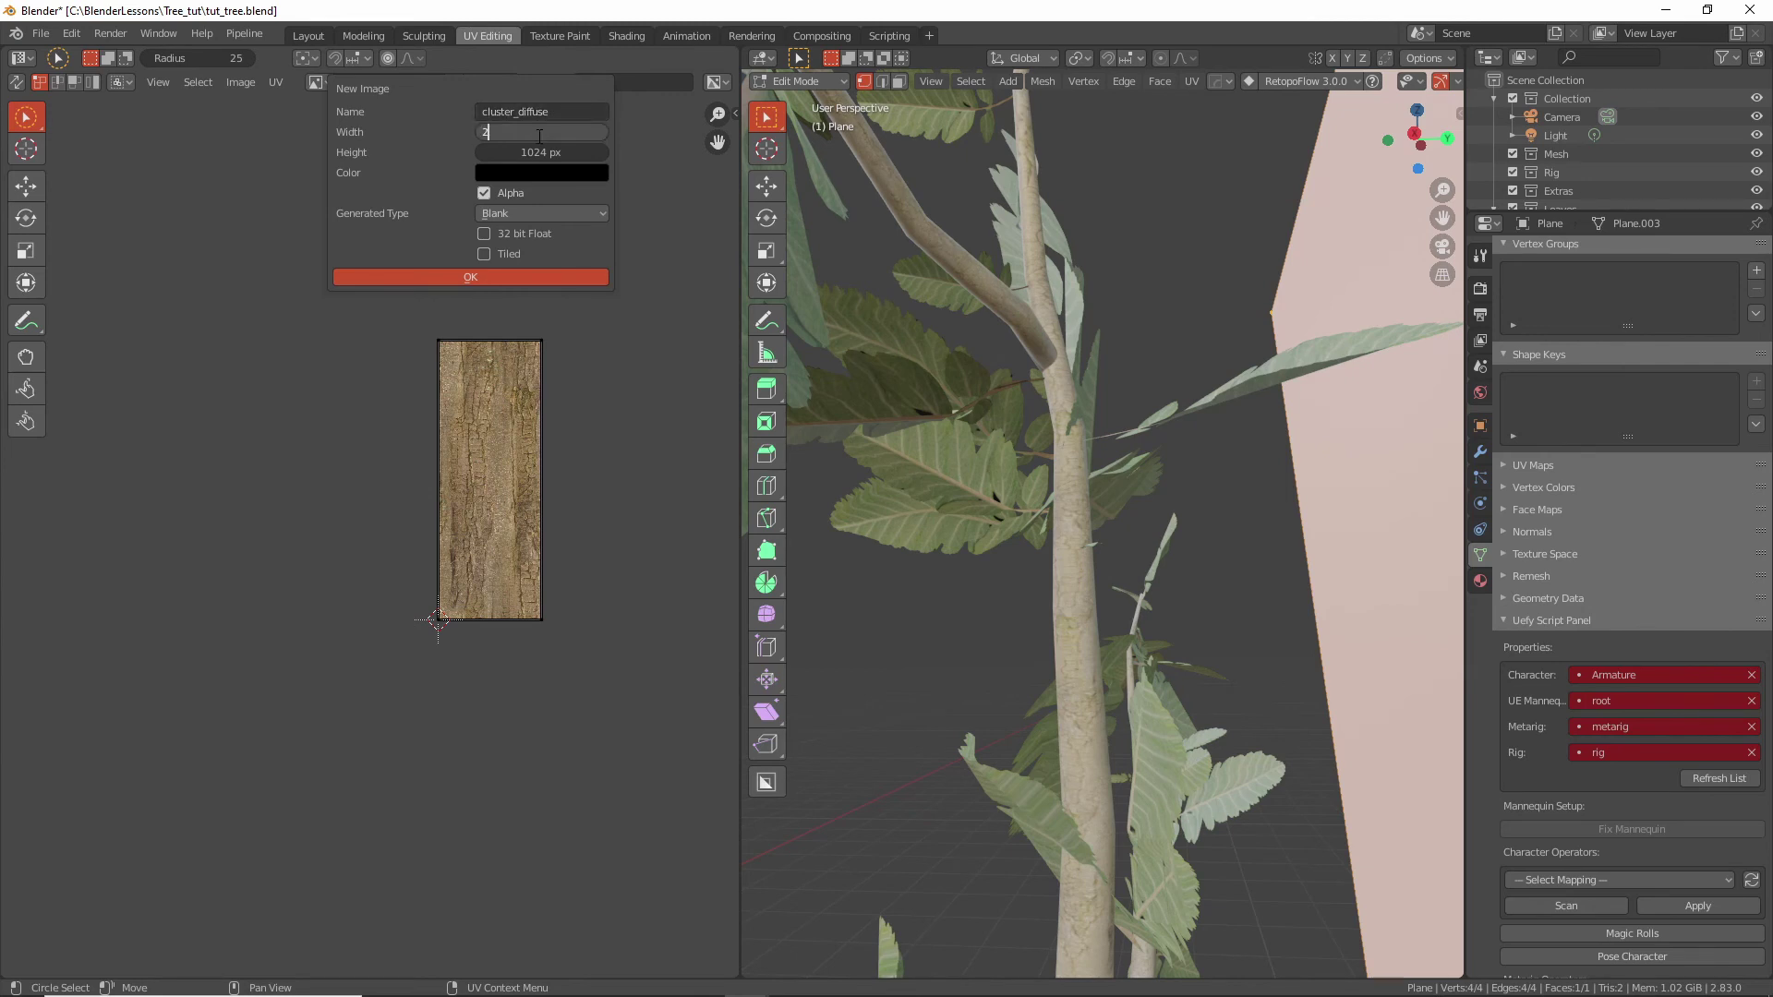
key(Tab)
text(2048)
key(Tab)
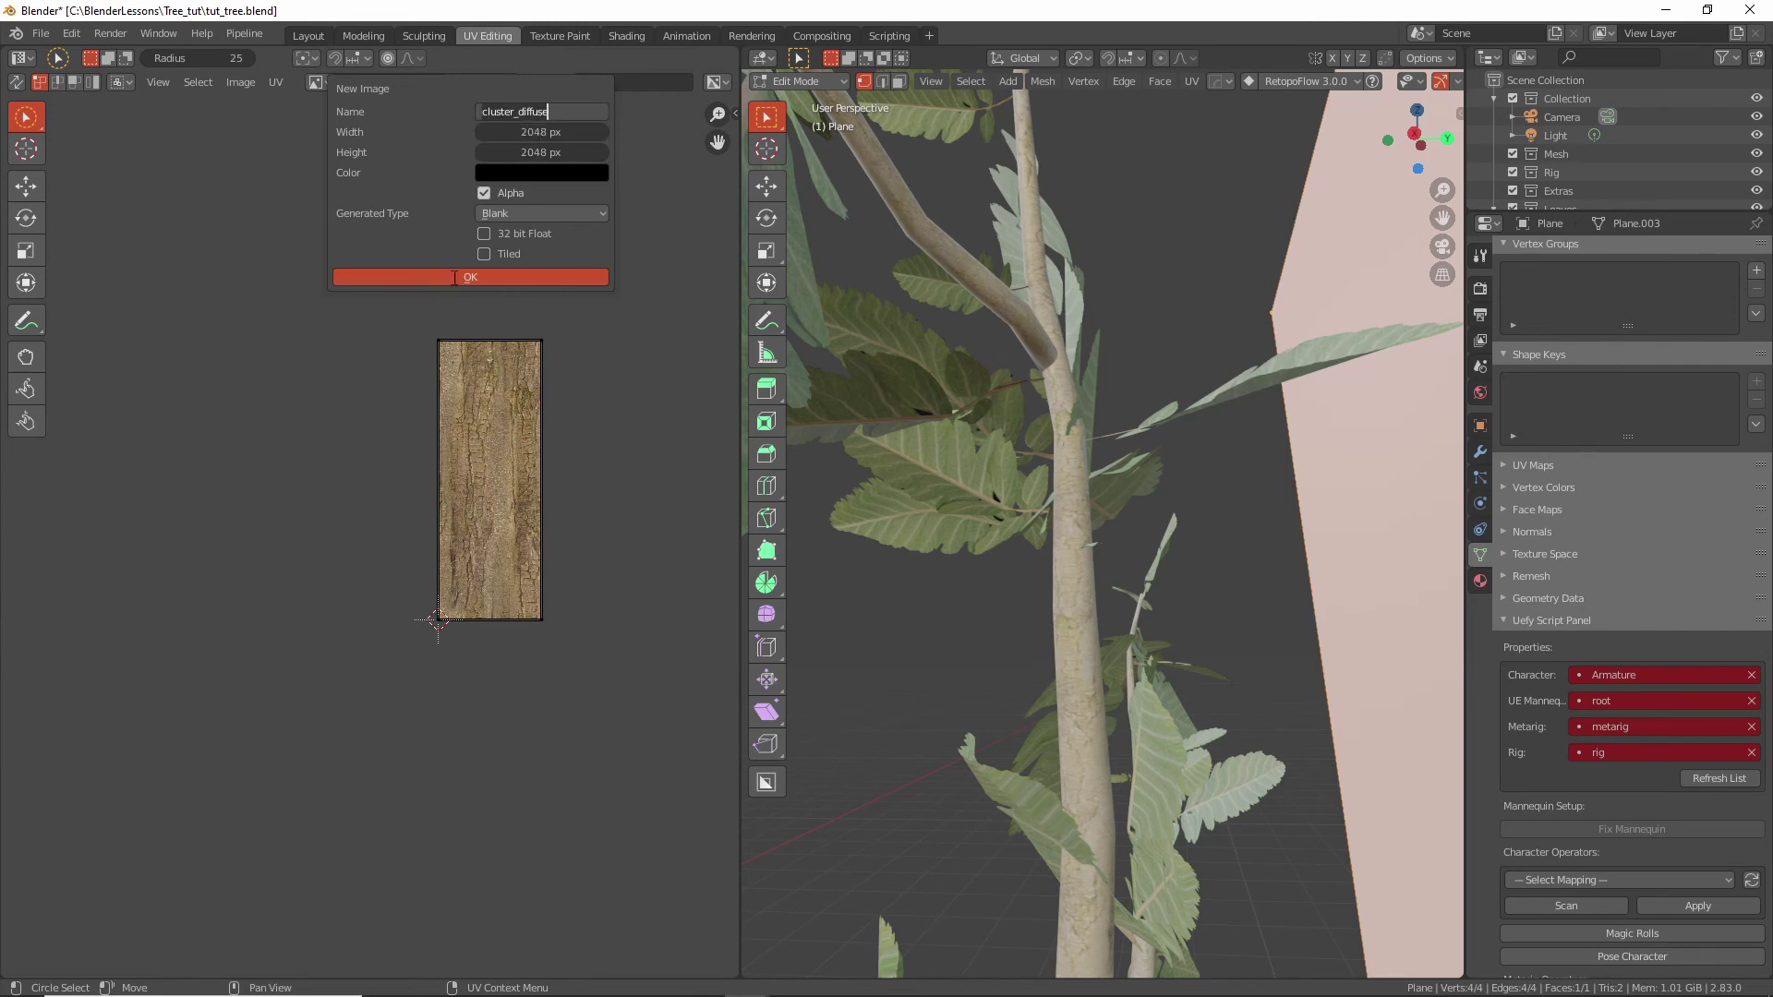
click(454, 277)
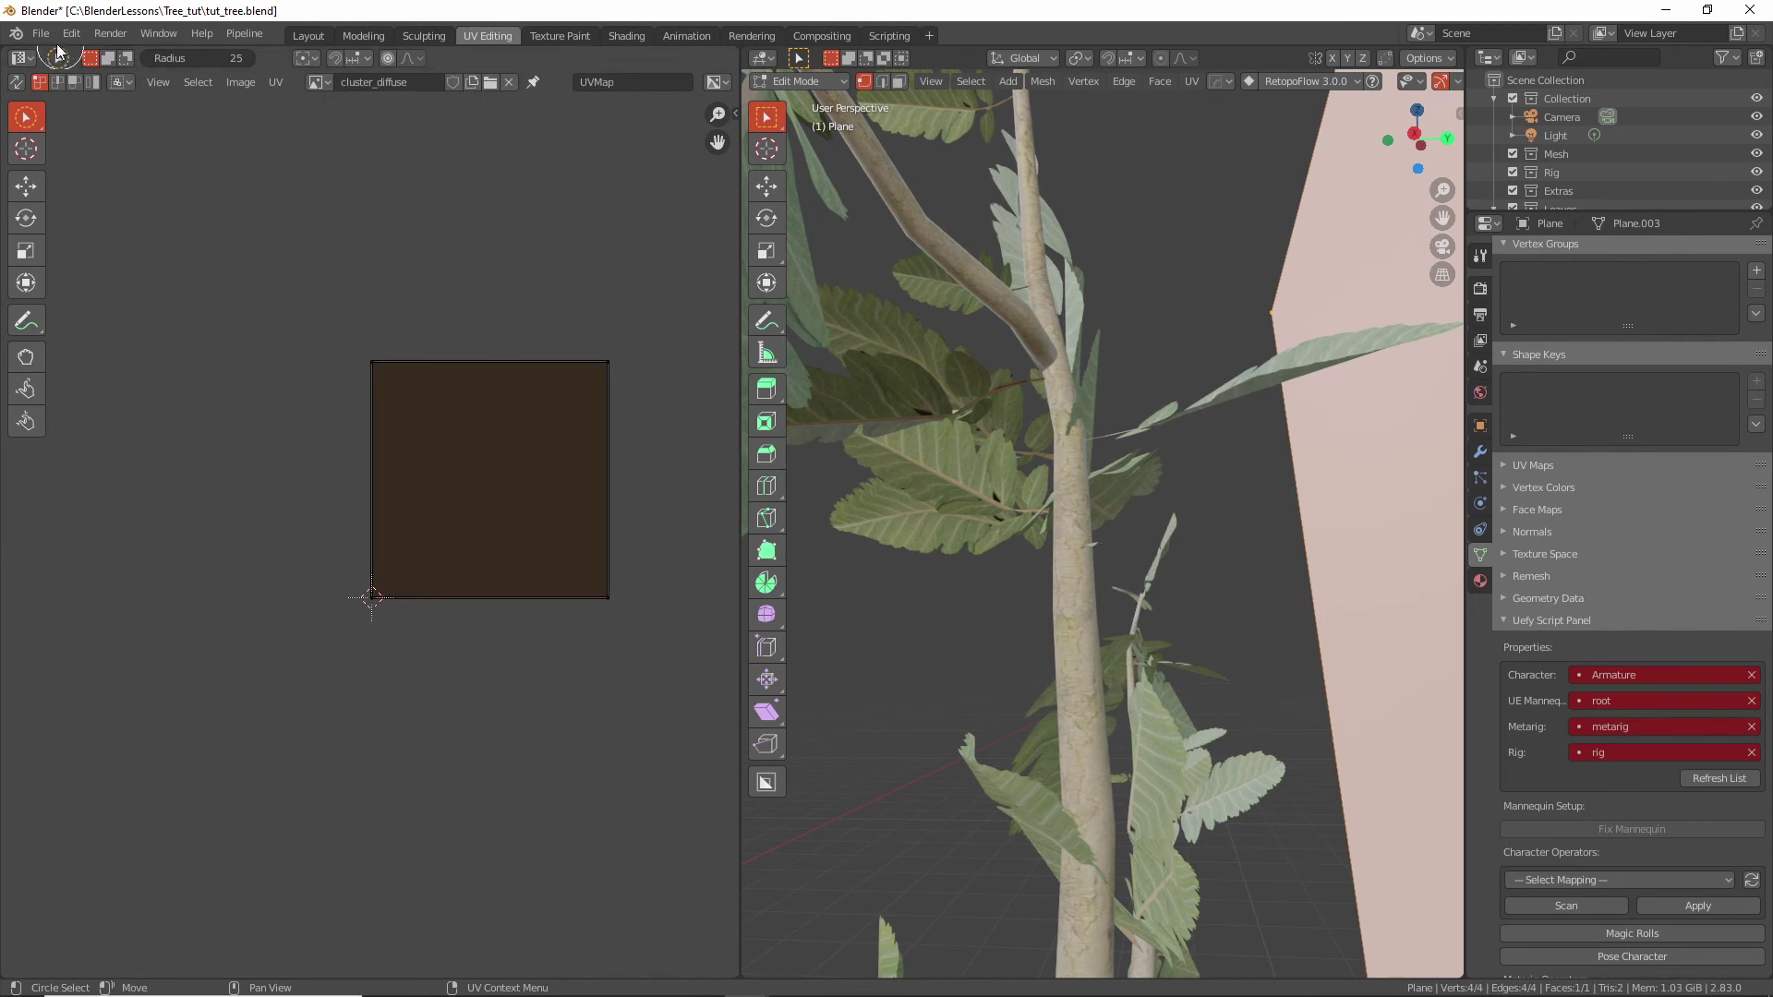
Save the new image to disk as cluster_diffuse.png.
click(240, 82)
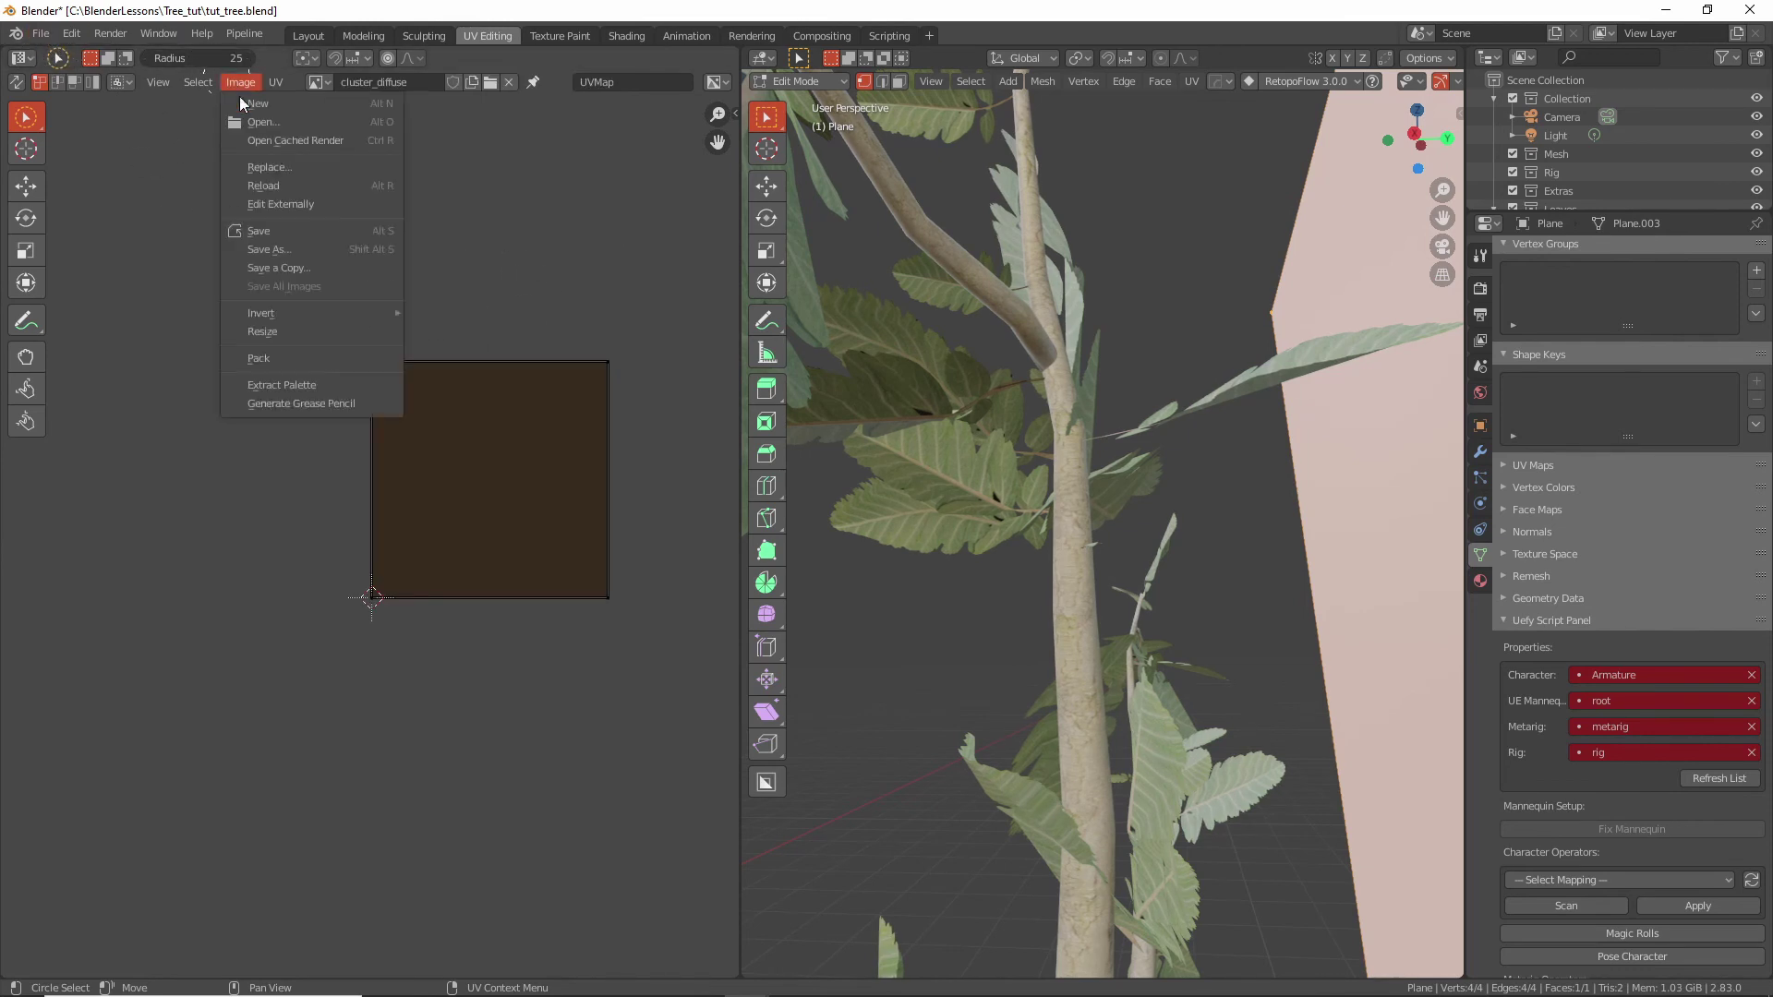
click(268, 229)
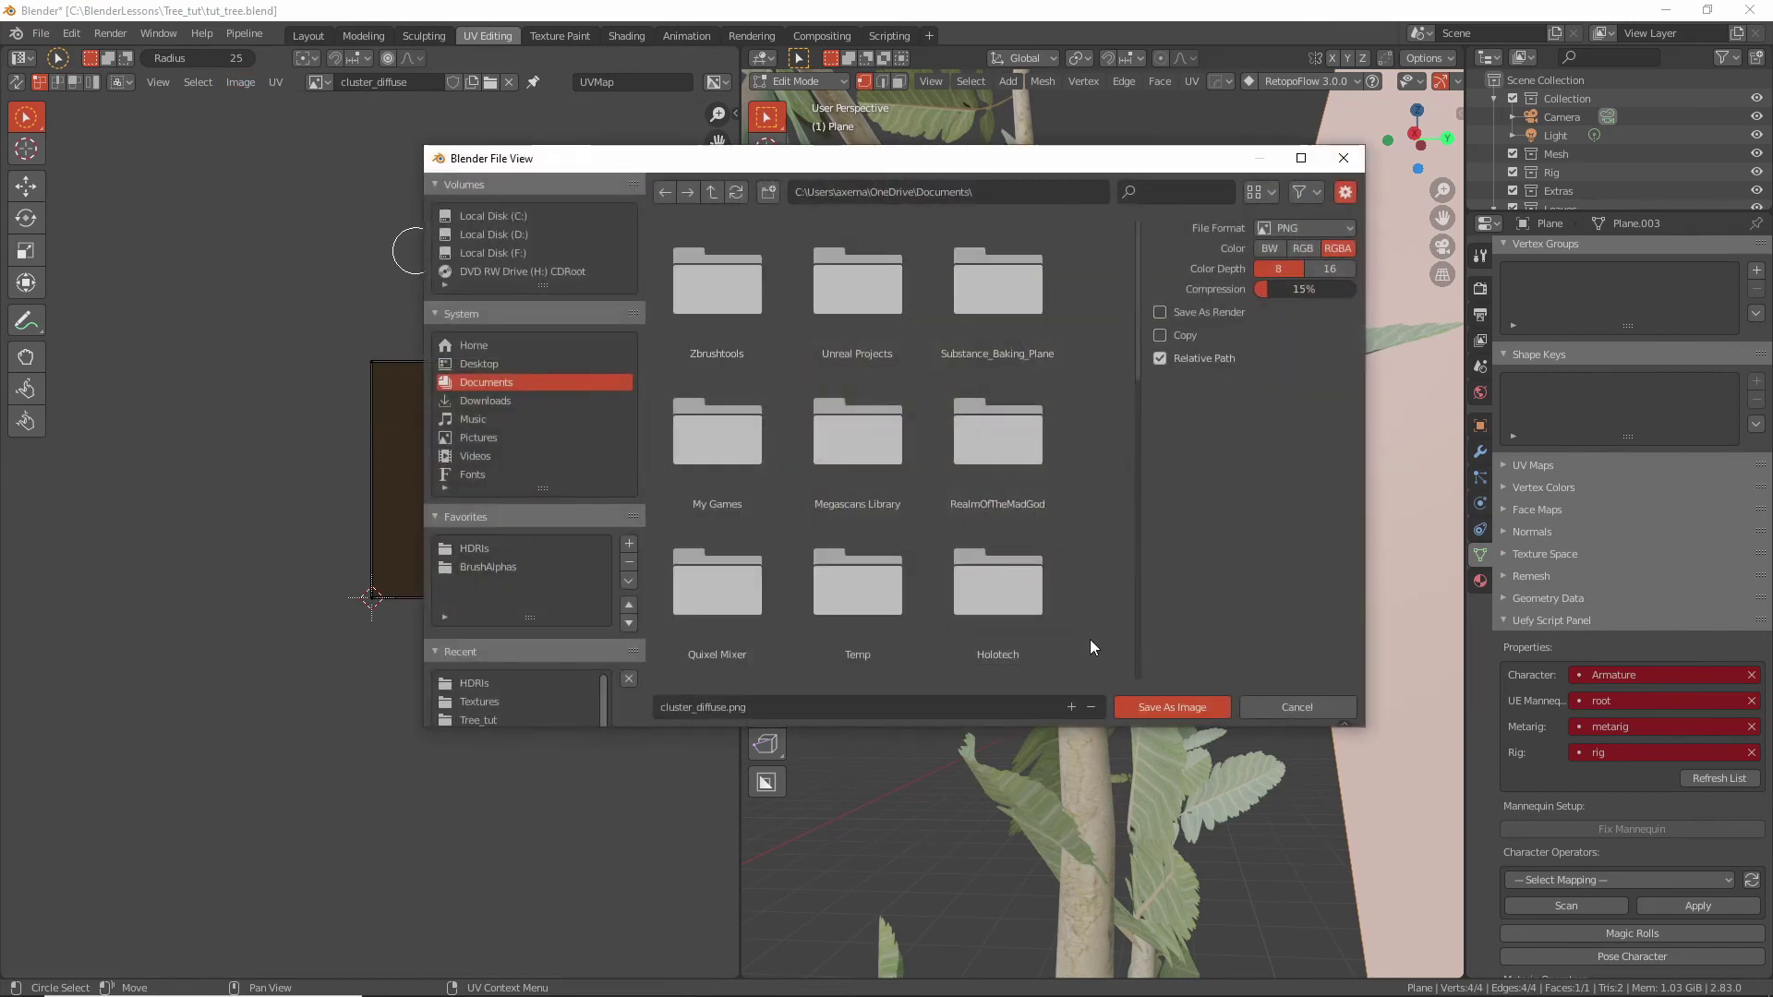
click(1161, 707)
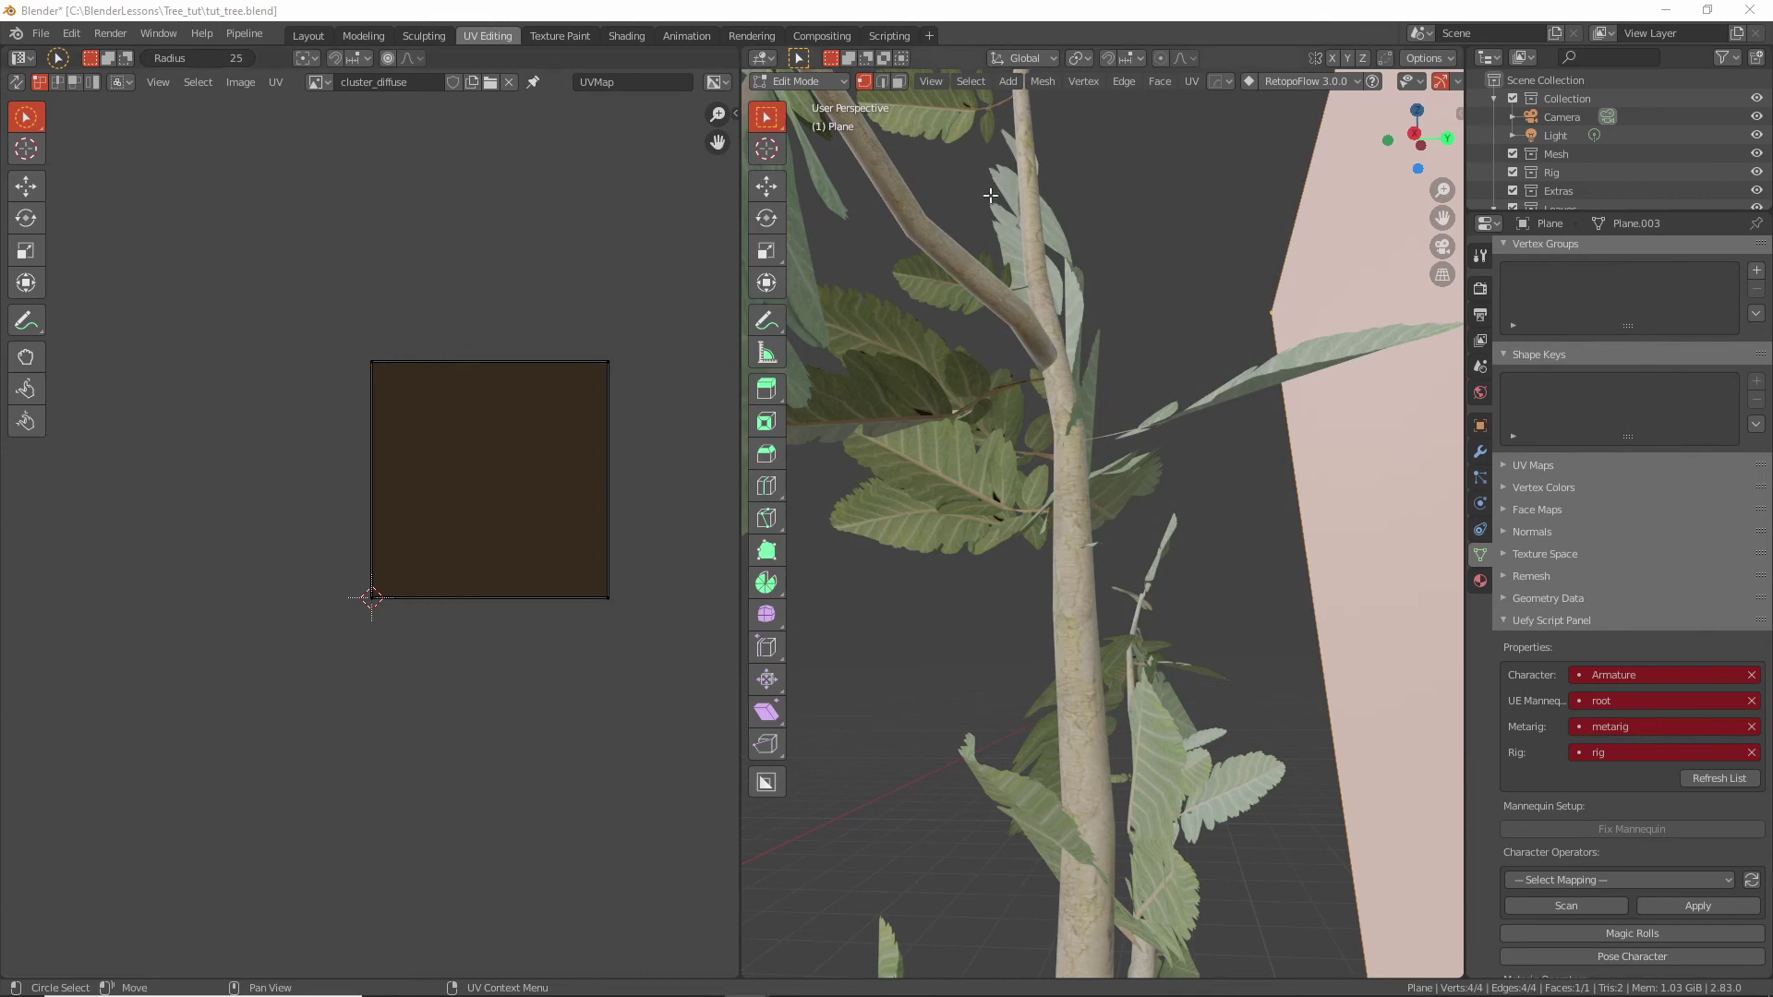
click(736, 115)
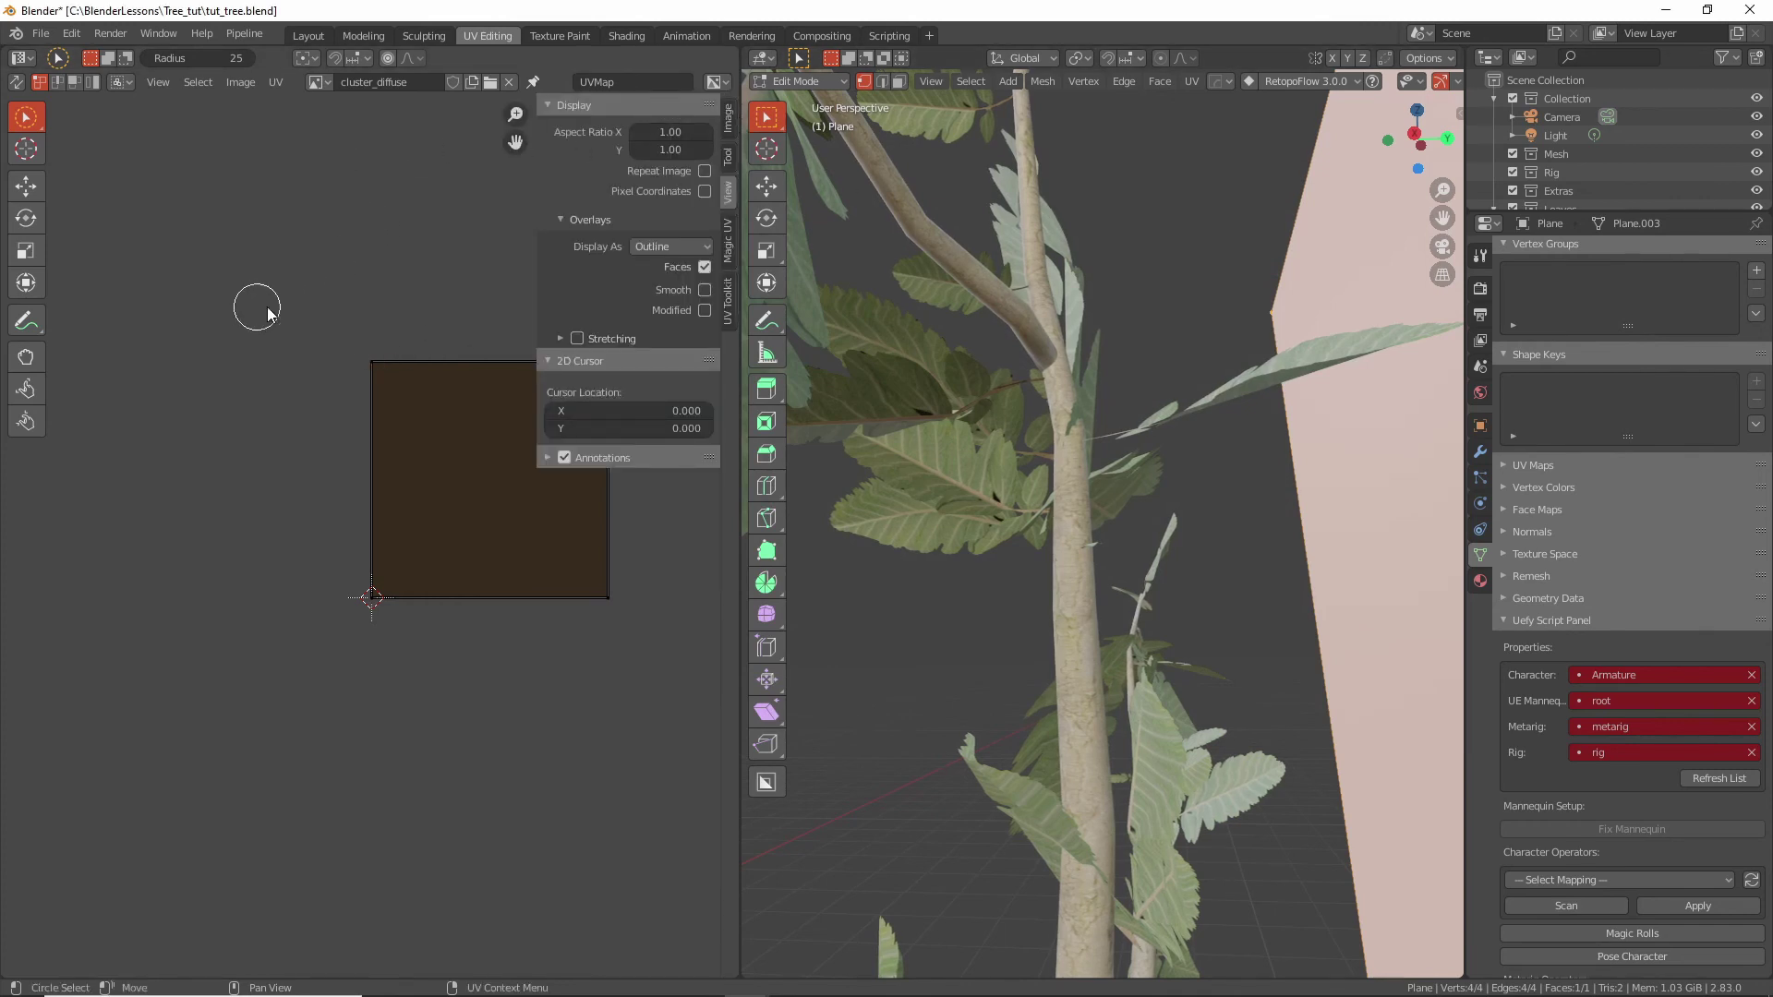
scroll(286, 435, down, 4)
scroll(291, 441, up, 2)
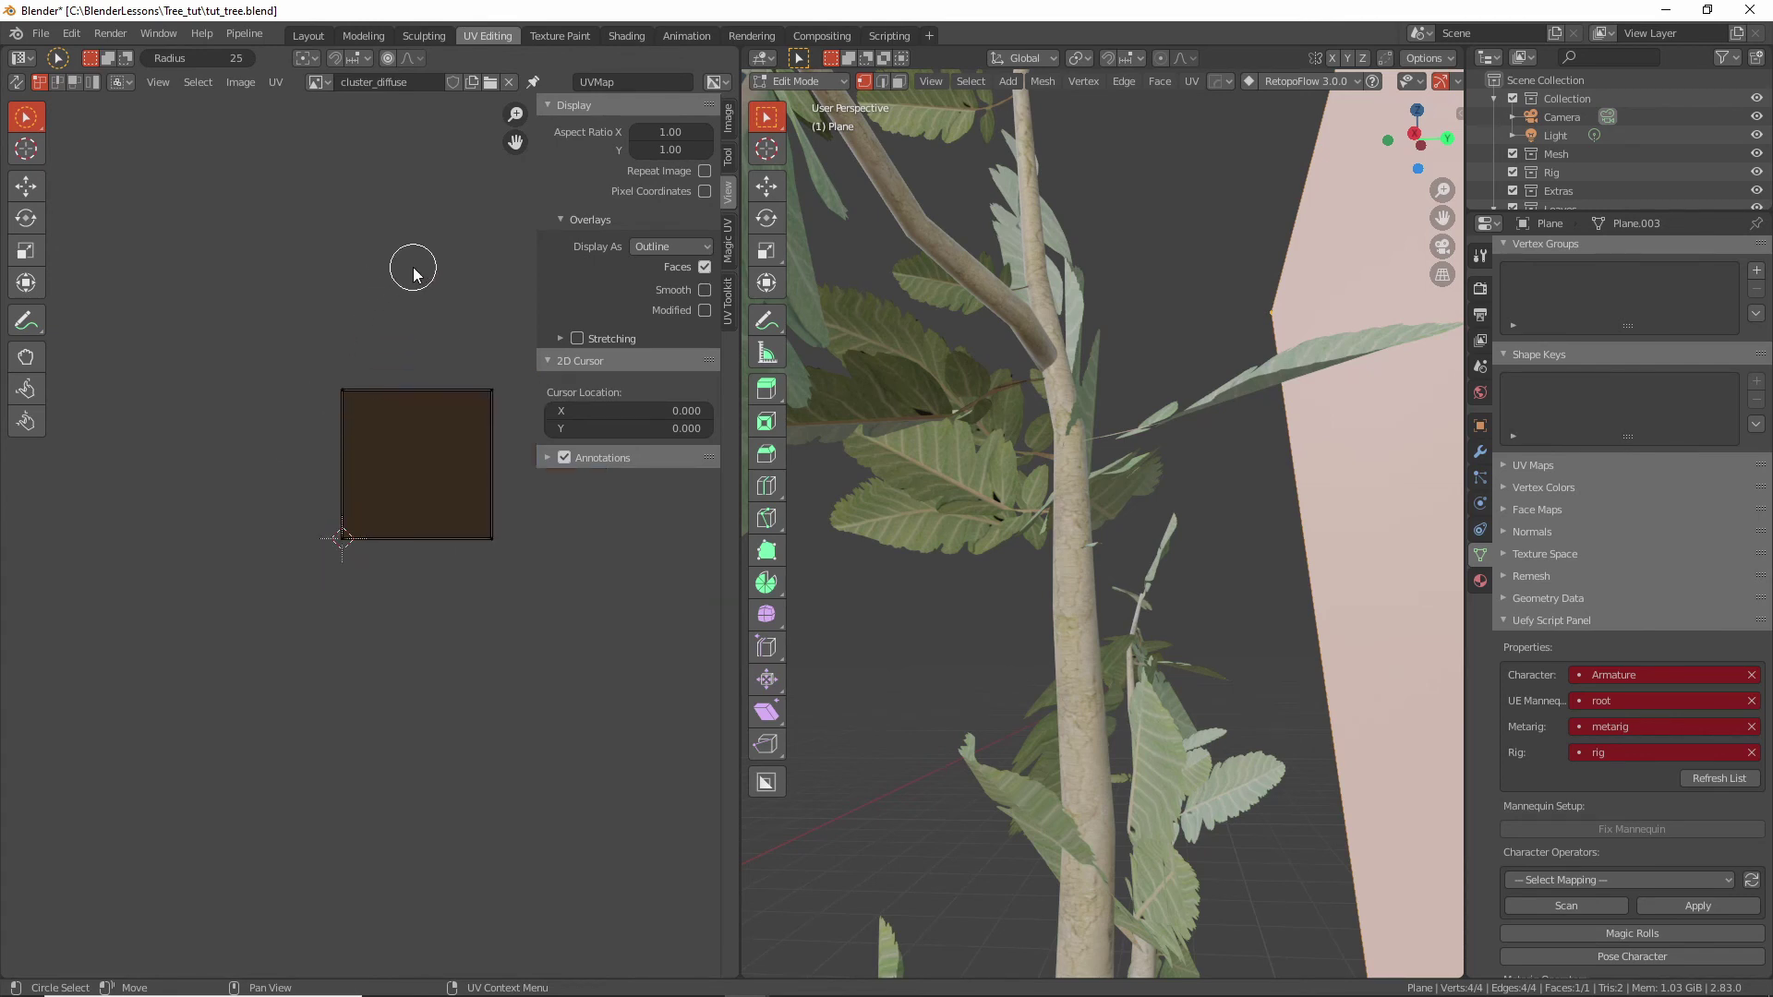
scroll(485, 346, down, 2)
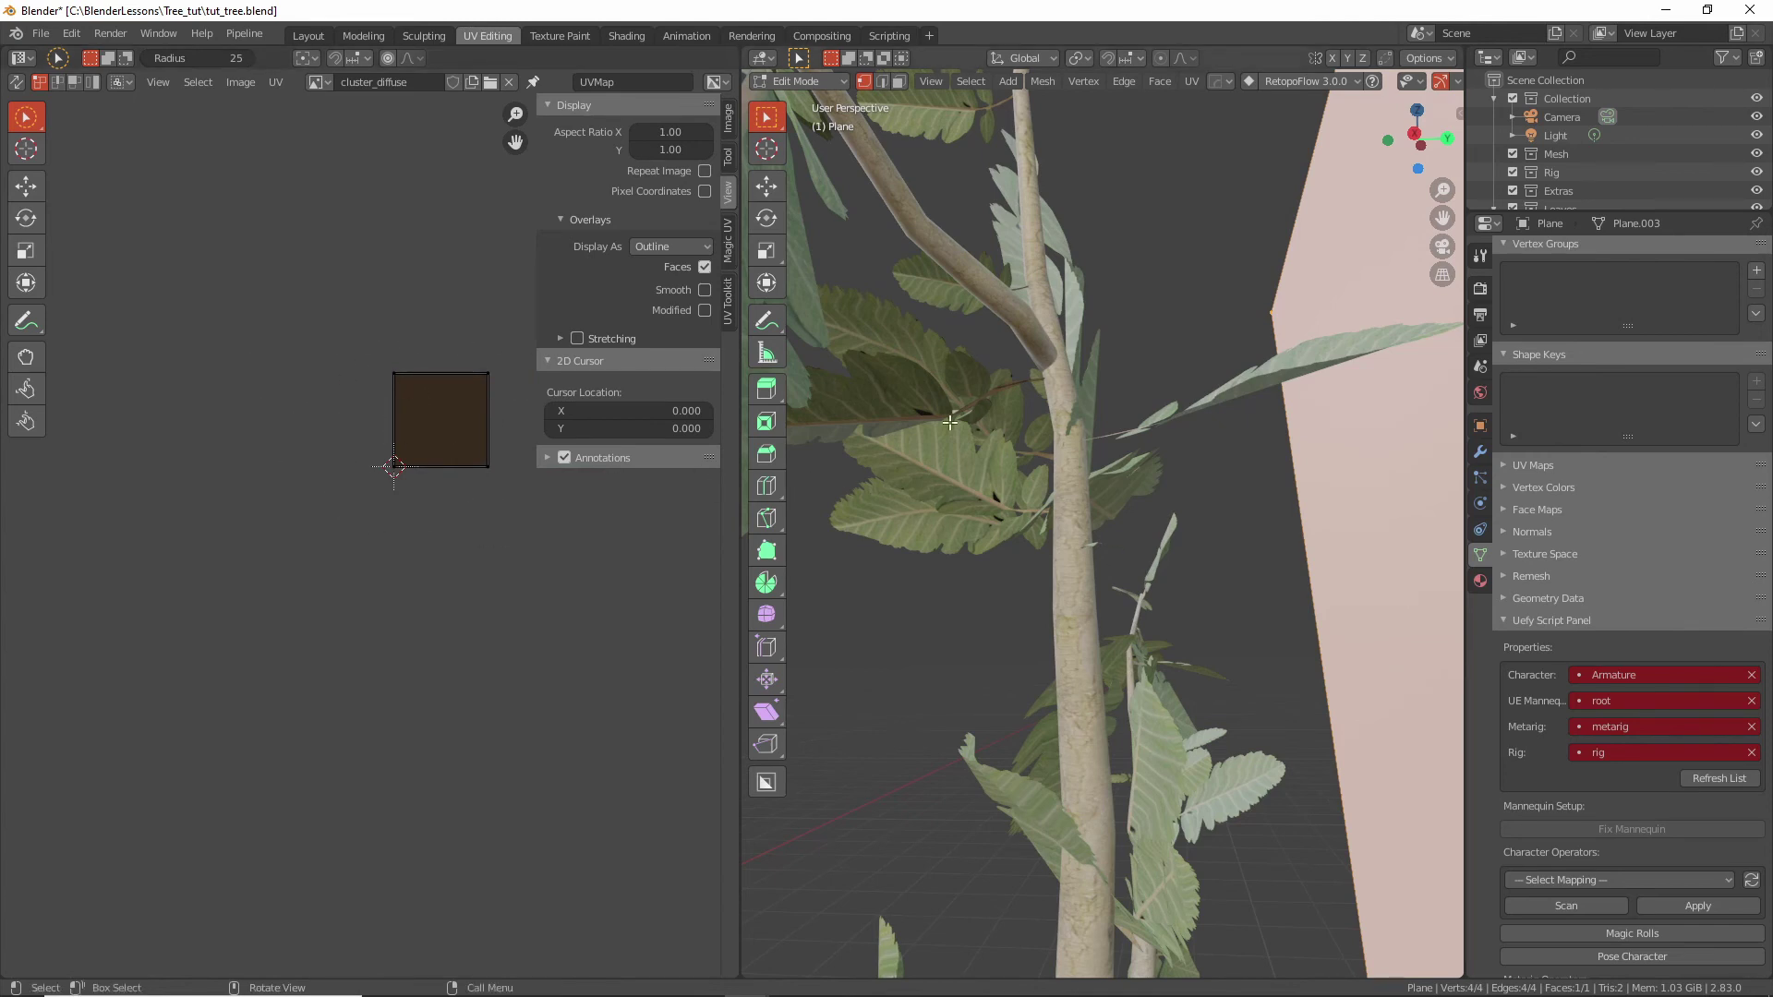
Back in the Layout workspace, select the branch and add the plane to the selection as the active object.
click(294, 37)
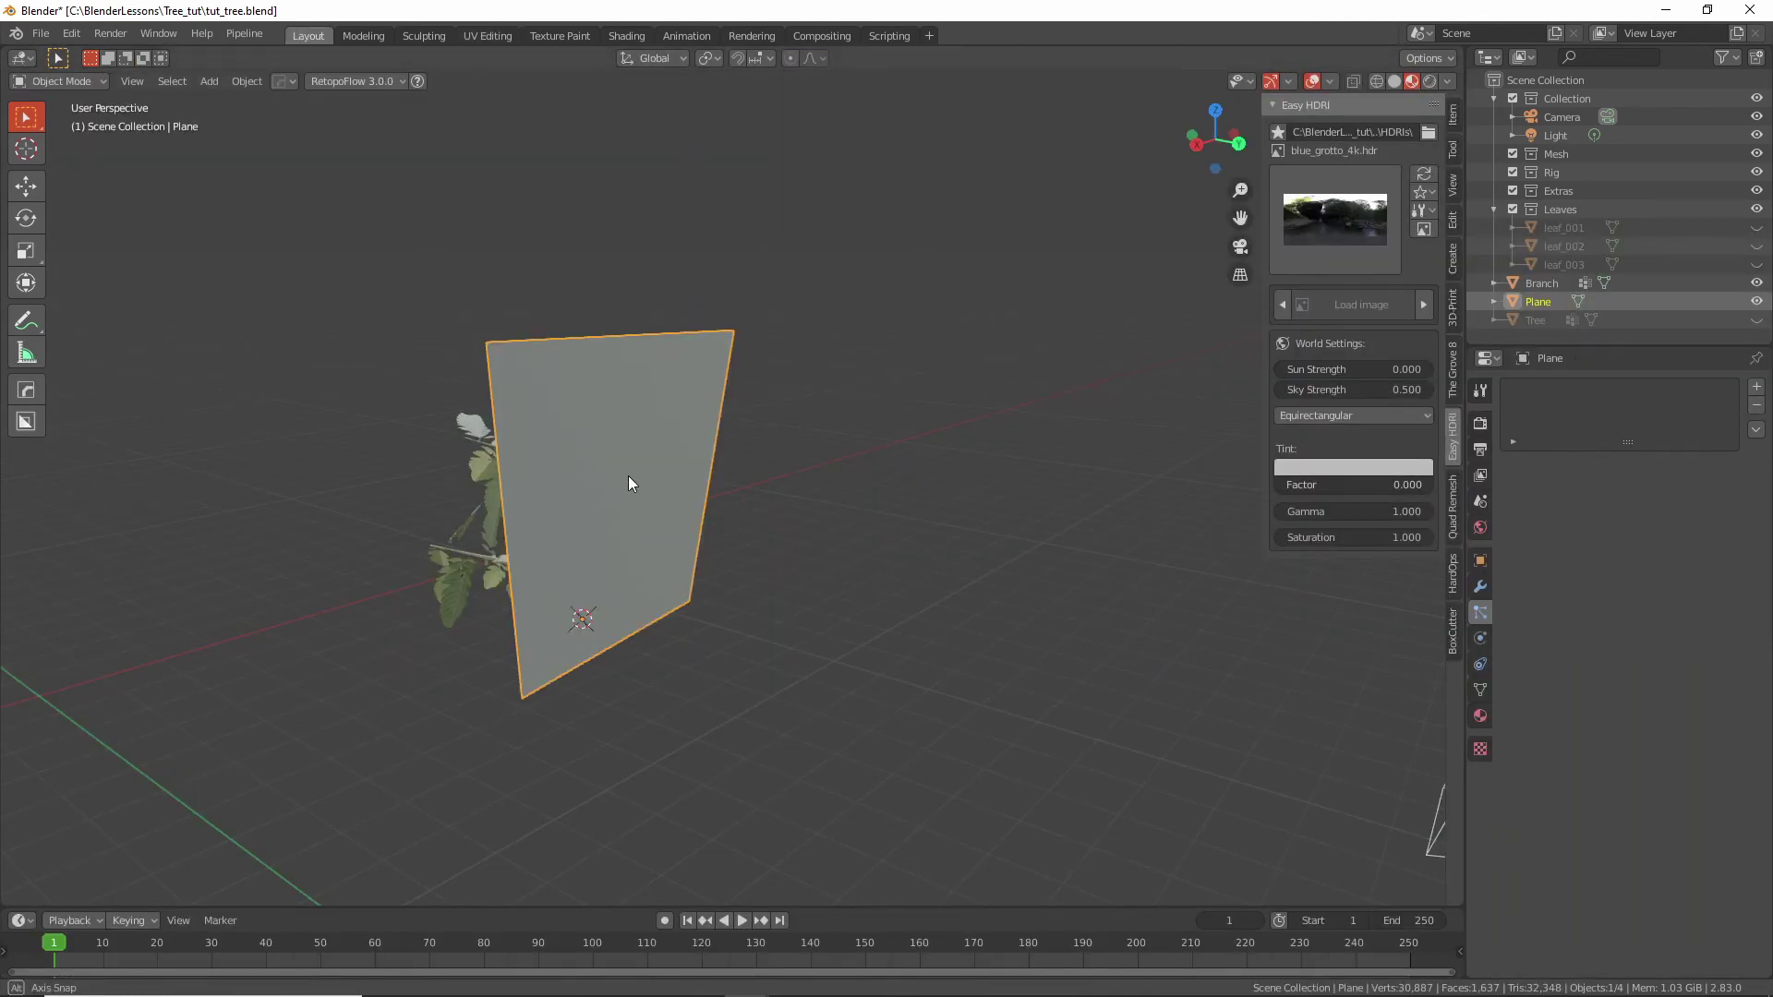
middle_drag(628, 477, 665, 479)
click(562, 503)
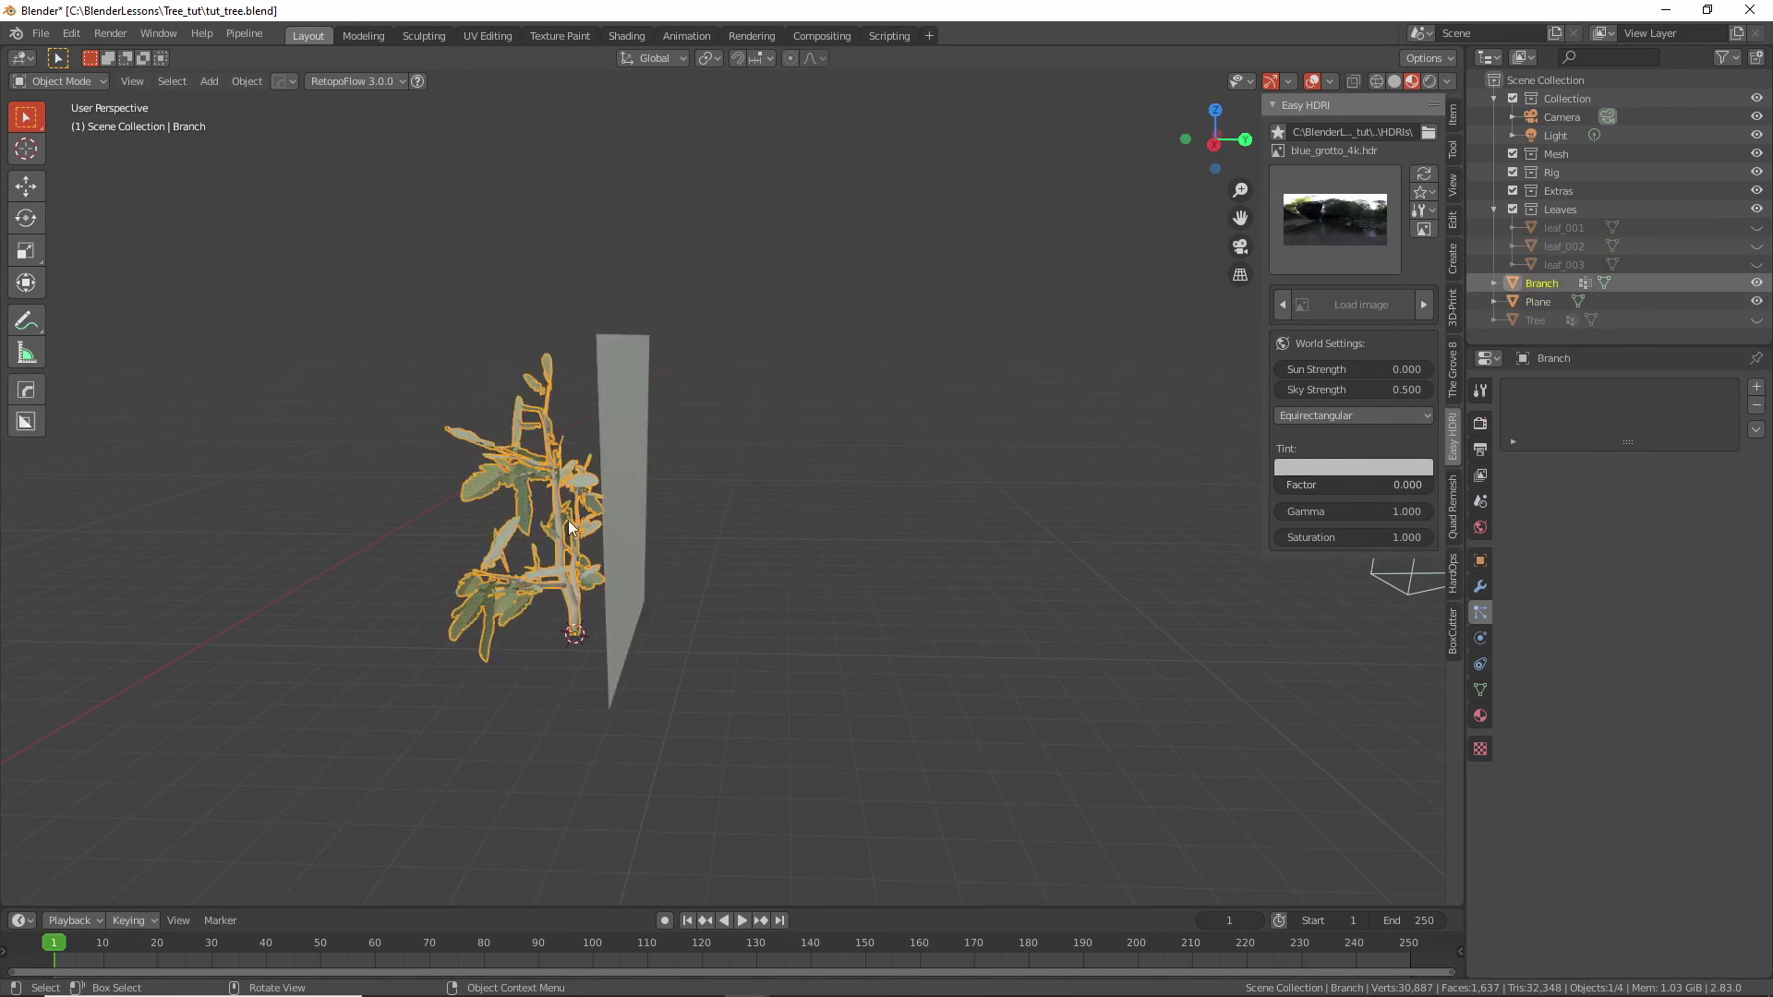
middle_drag(561, 502, 618, 575)
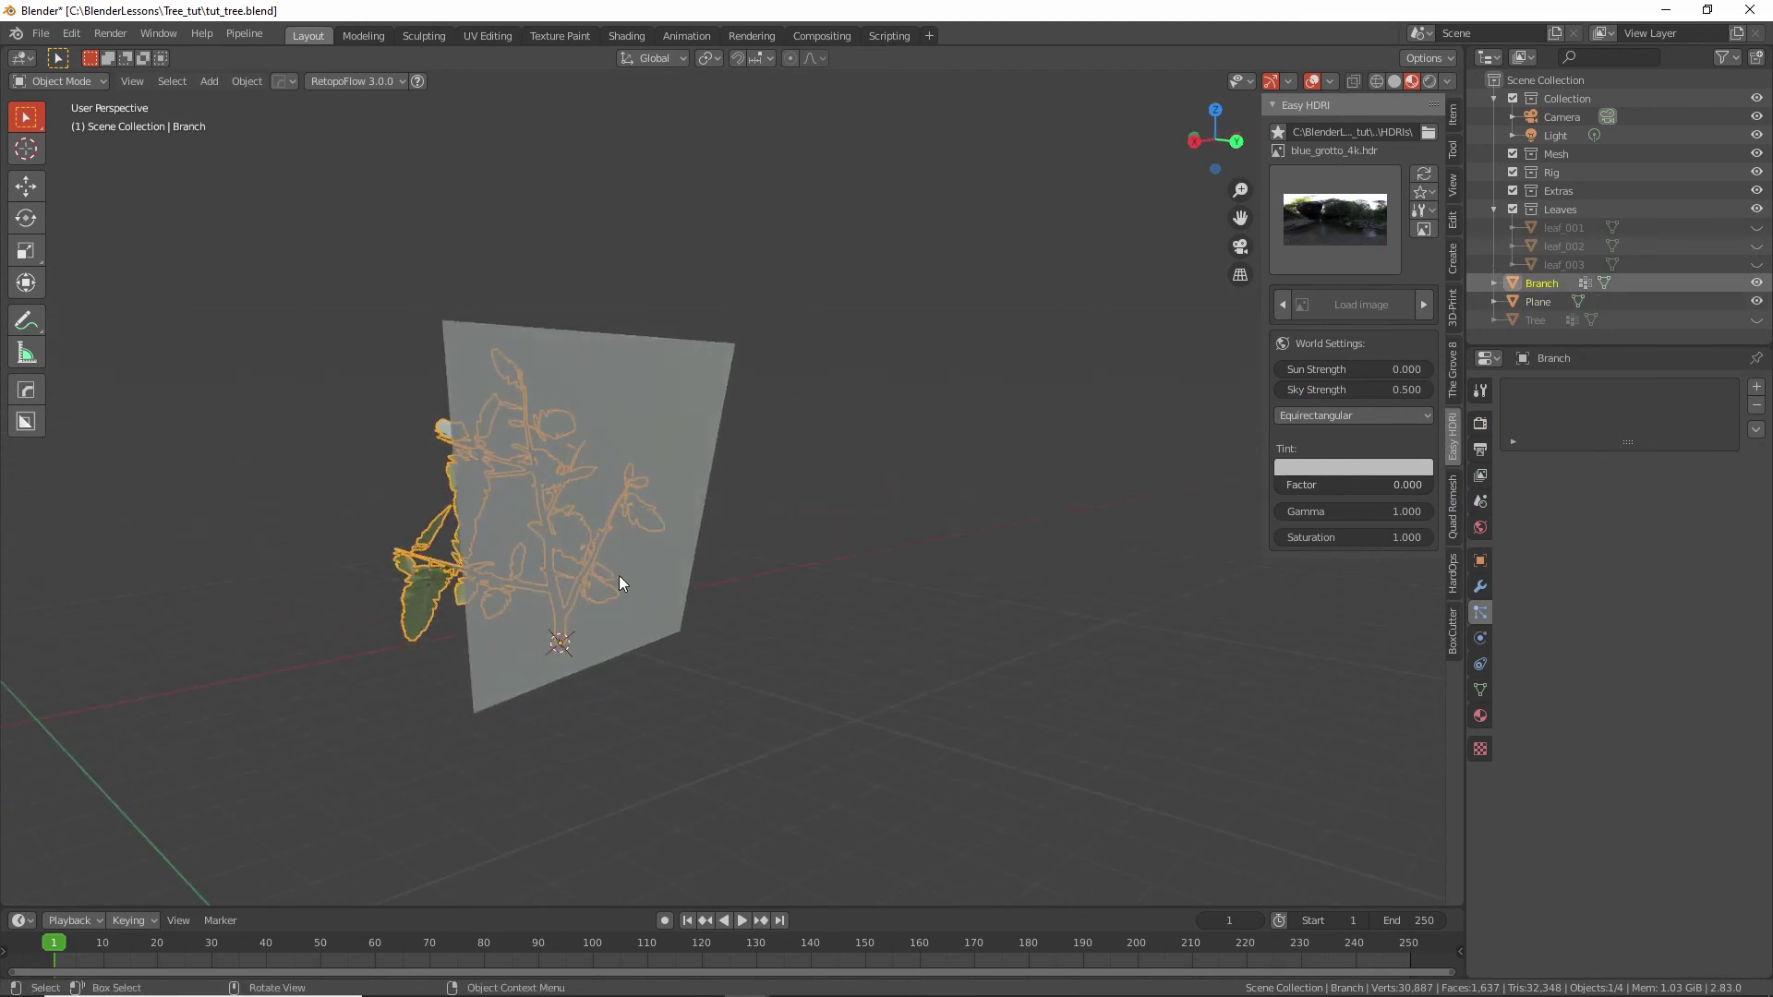
shift+click(686, 391)
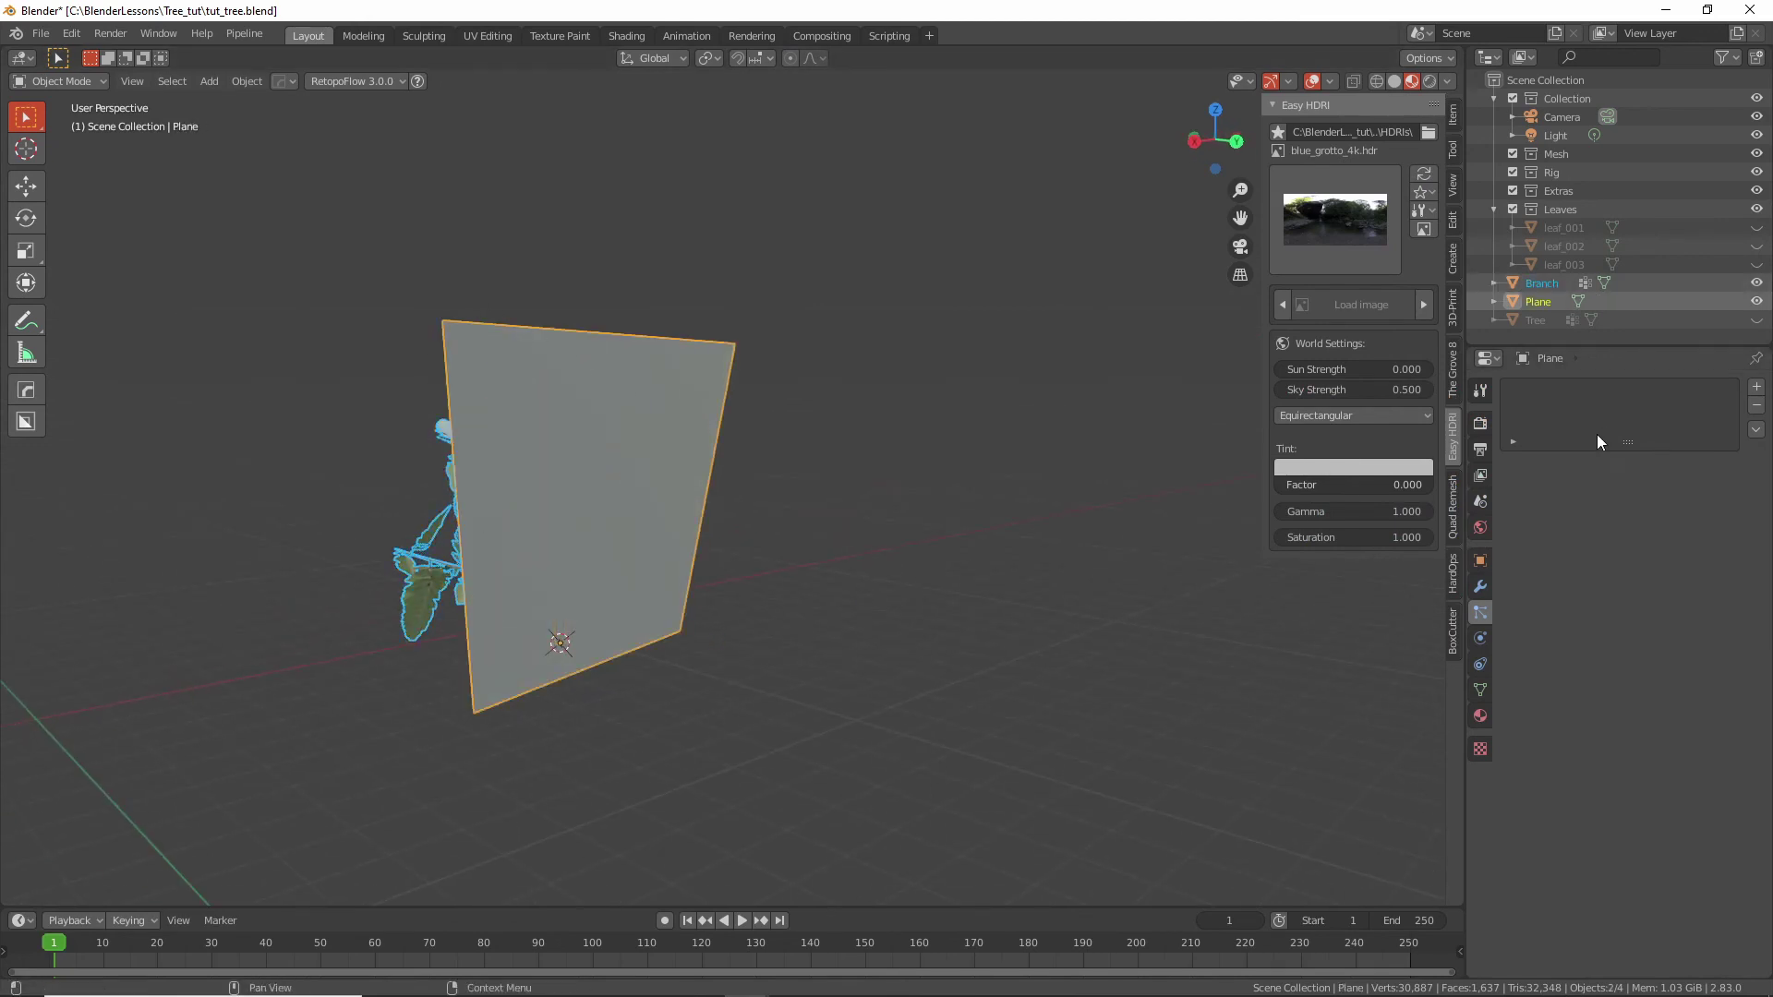
Set the scene's render engine to Cycles.
click(1481, 423)
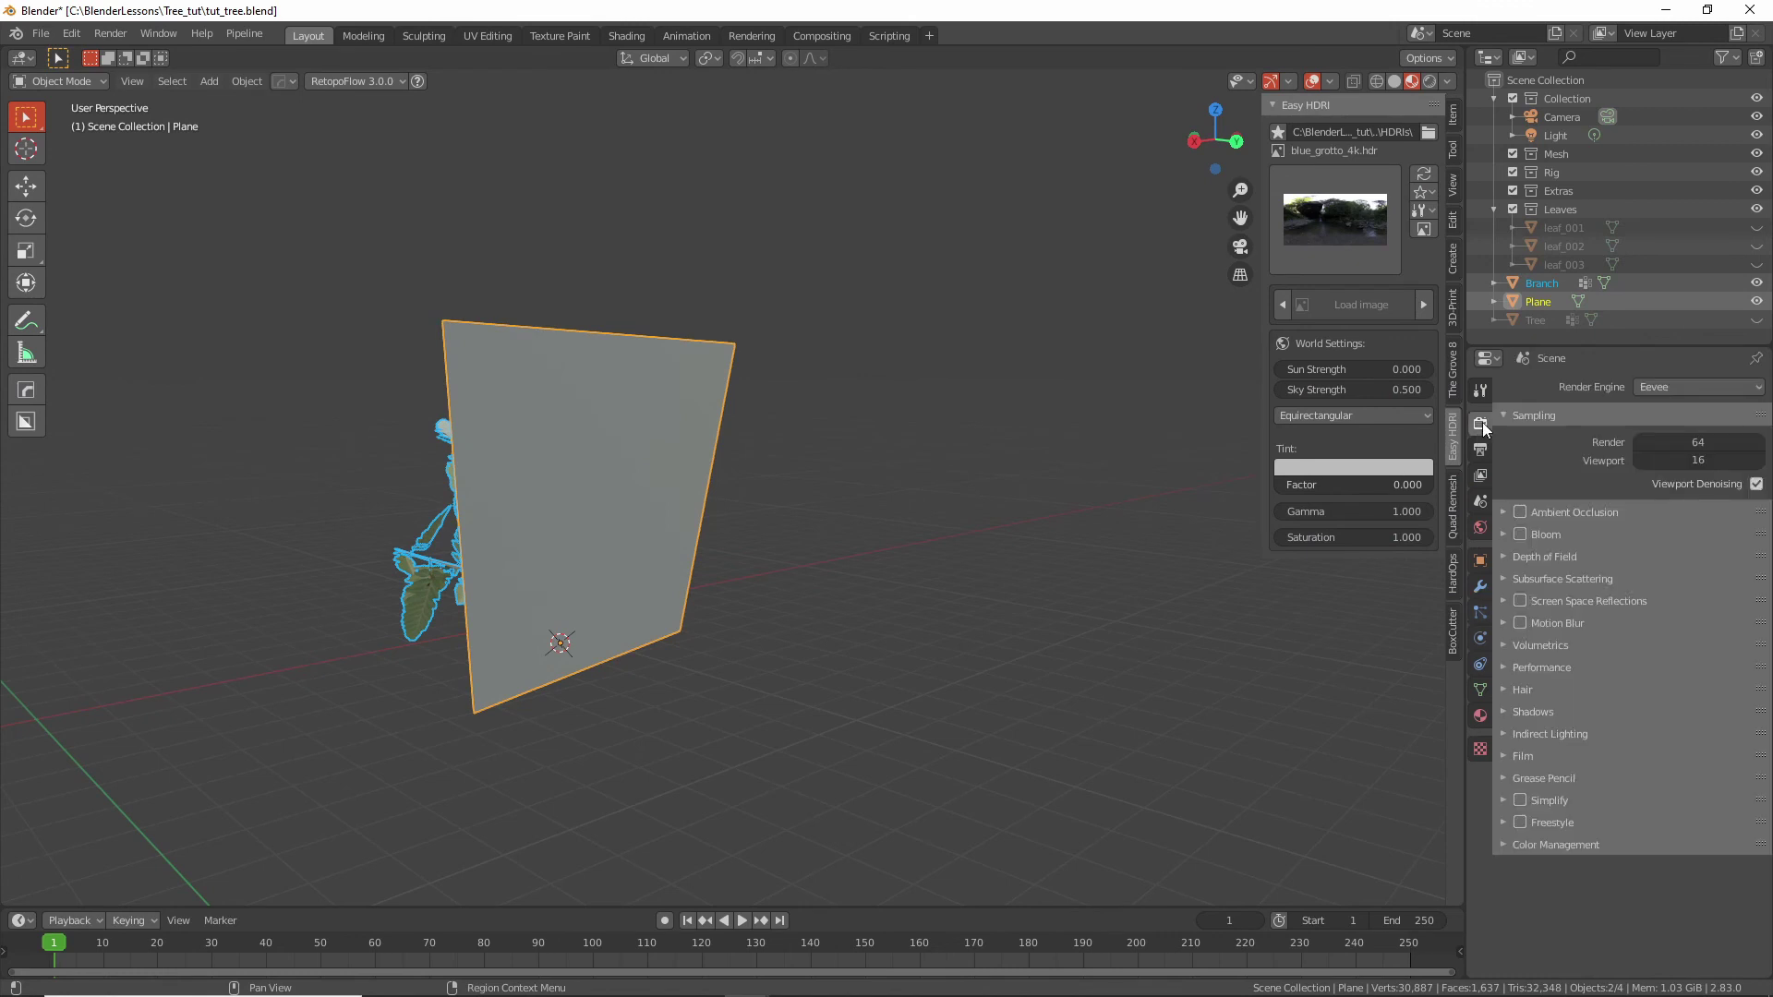
click(1674, 389)
click(1666, 448)
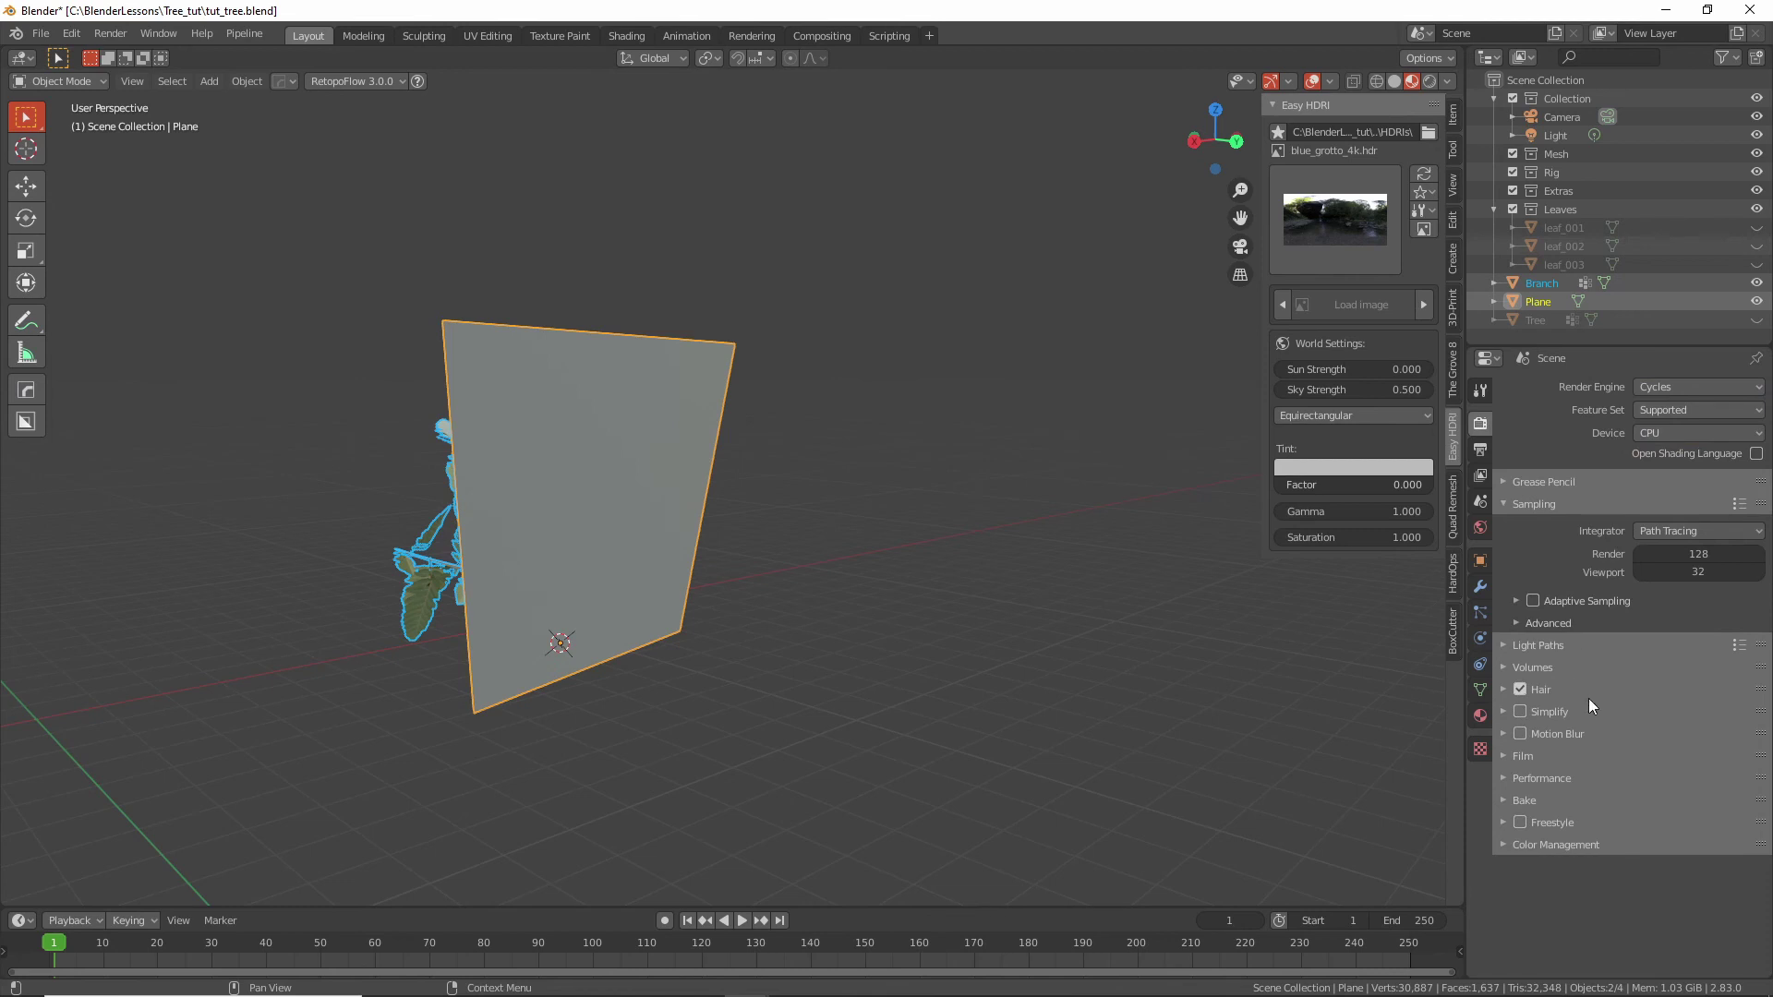
Expand the render's Bake settings and set the bake type to Diffuse.
click(1508, 801)
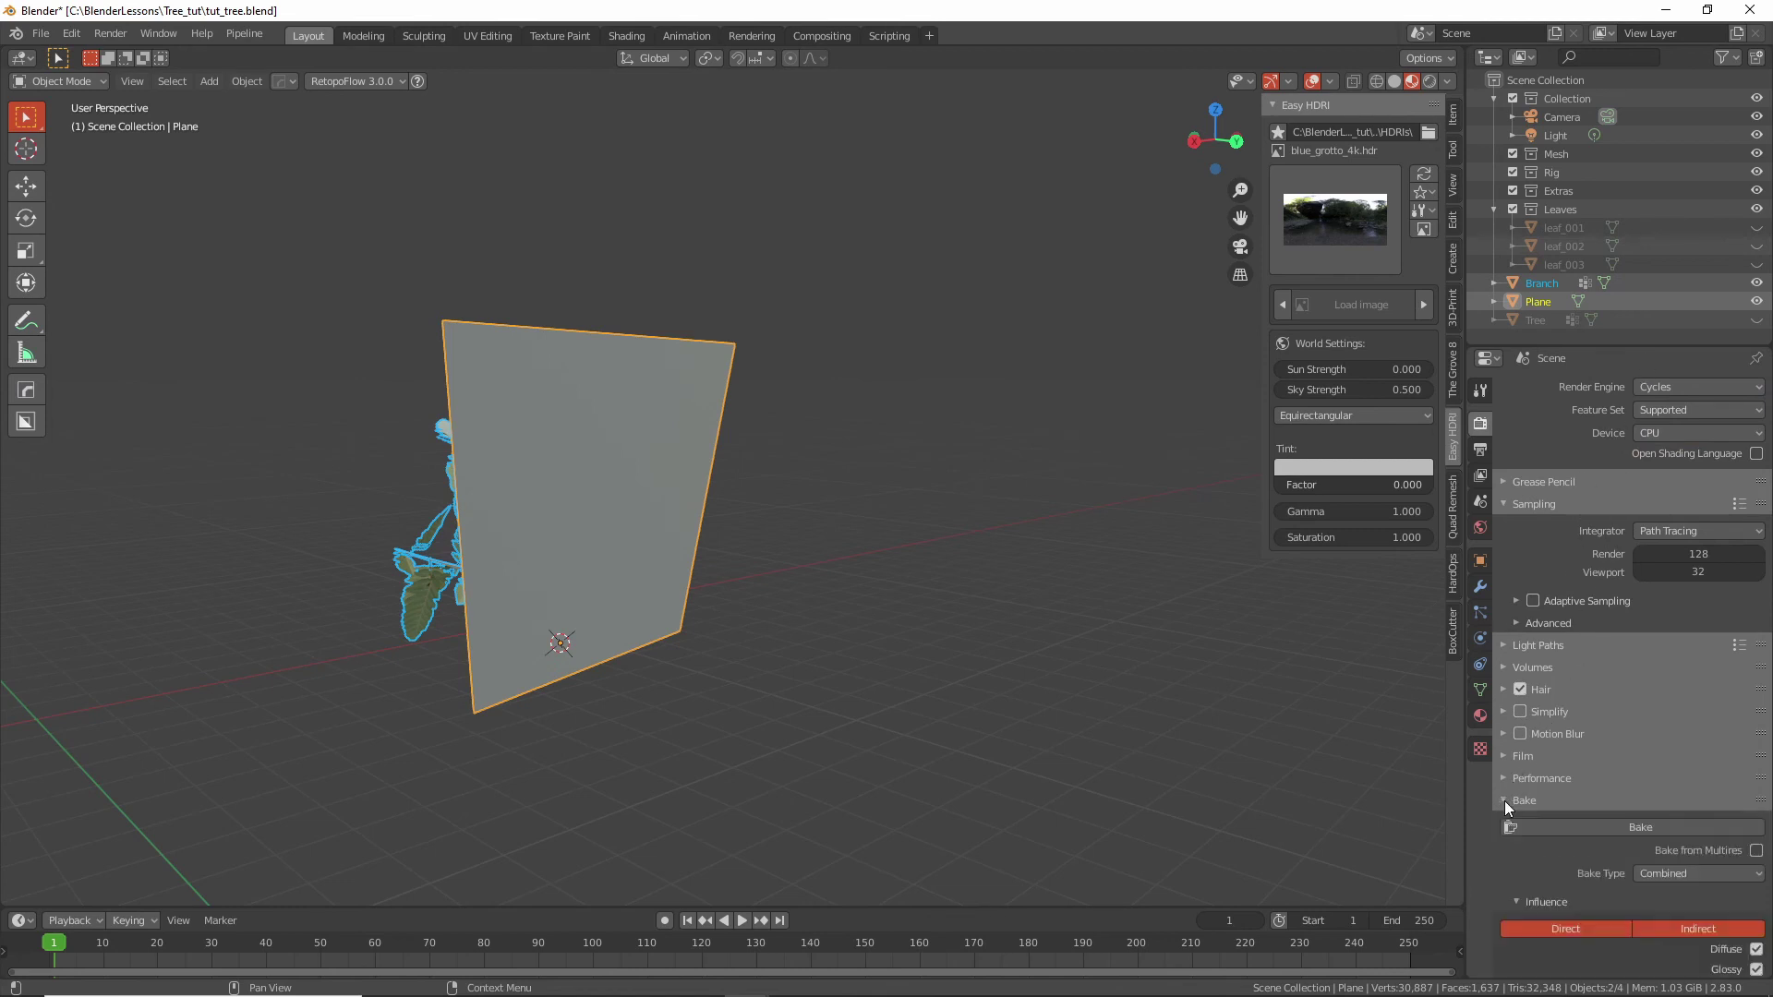
scroll(1635, 791, down, 4)
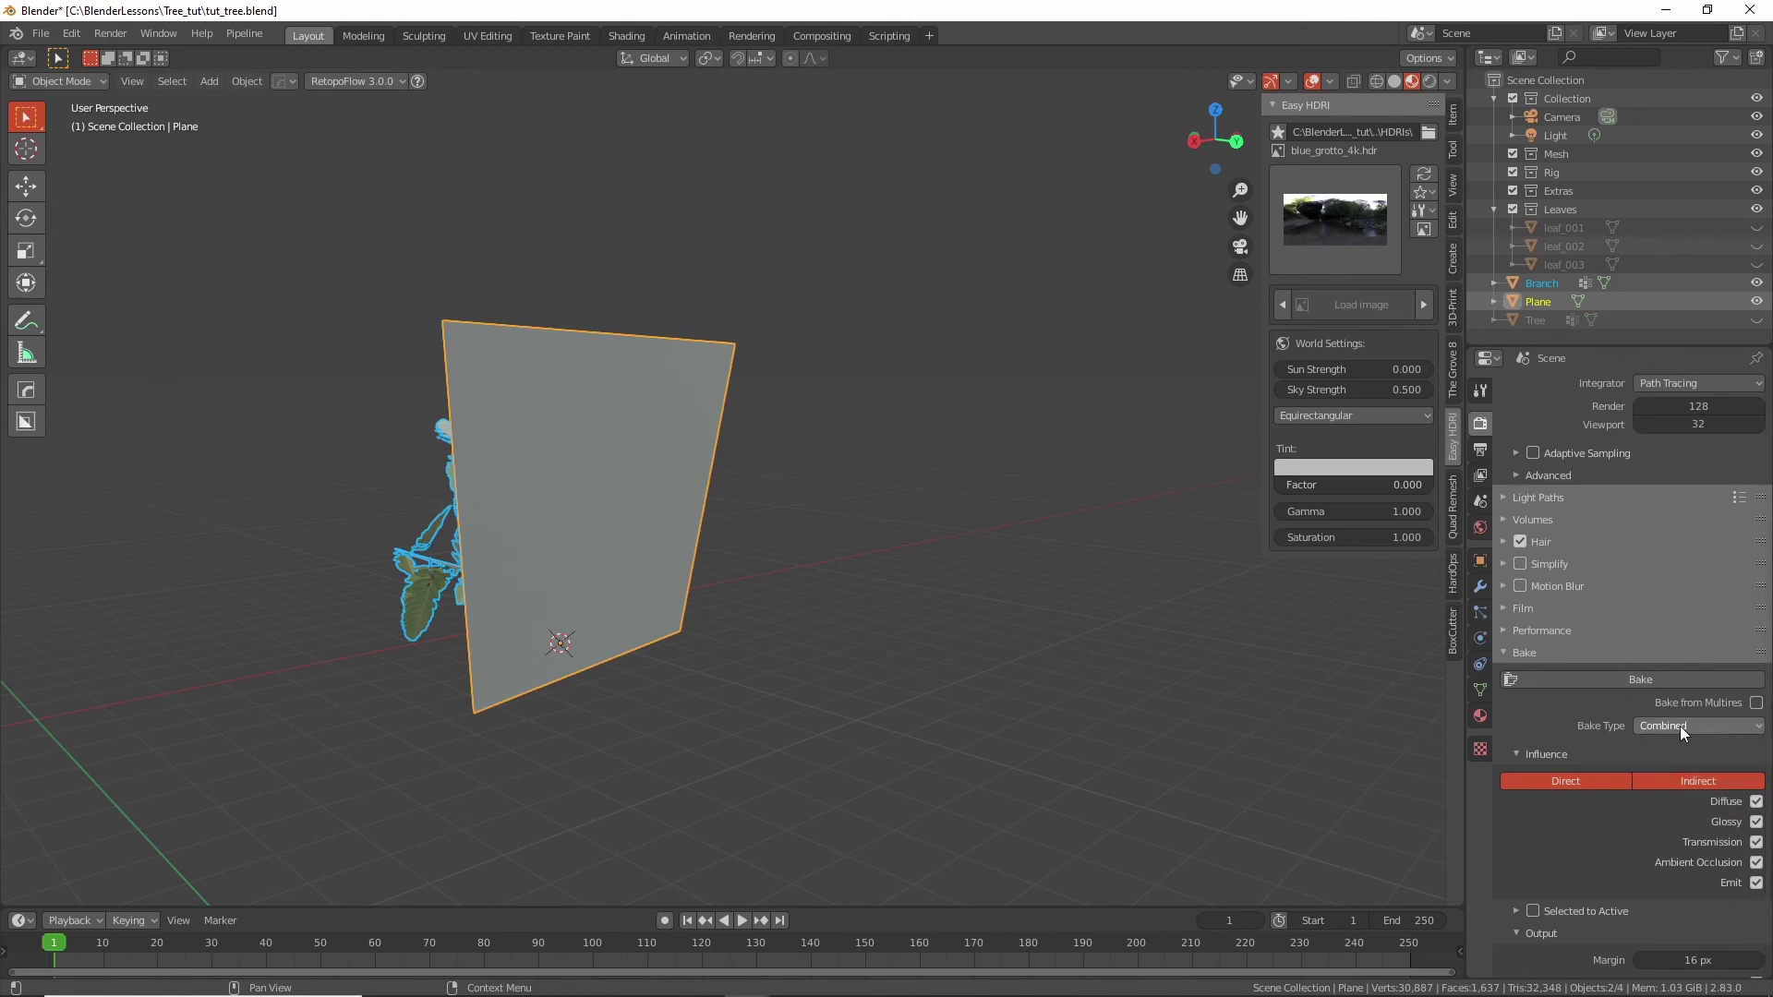
click(1680, 726)
click(1680, 725)
click(1681, 725)
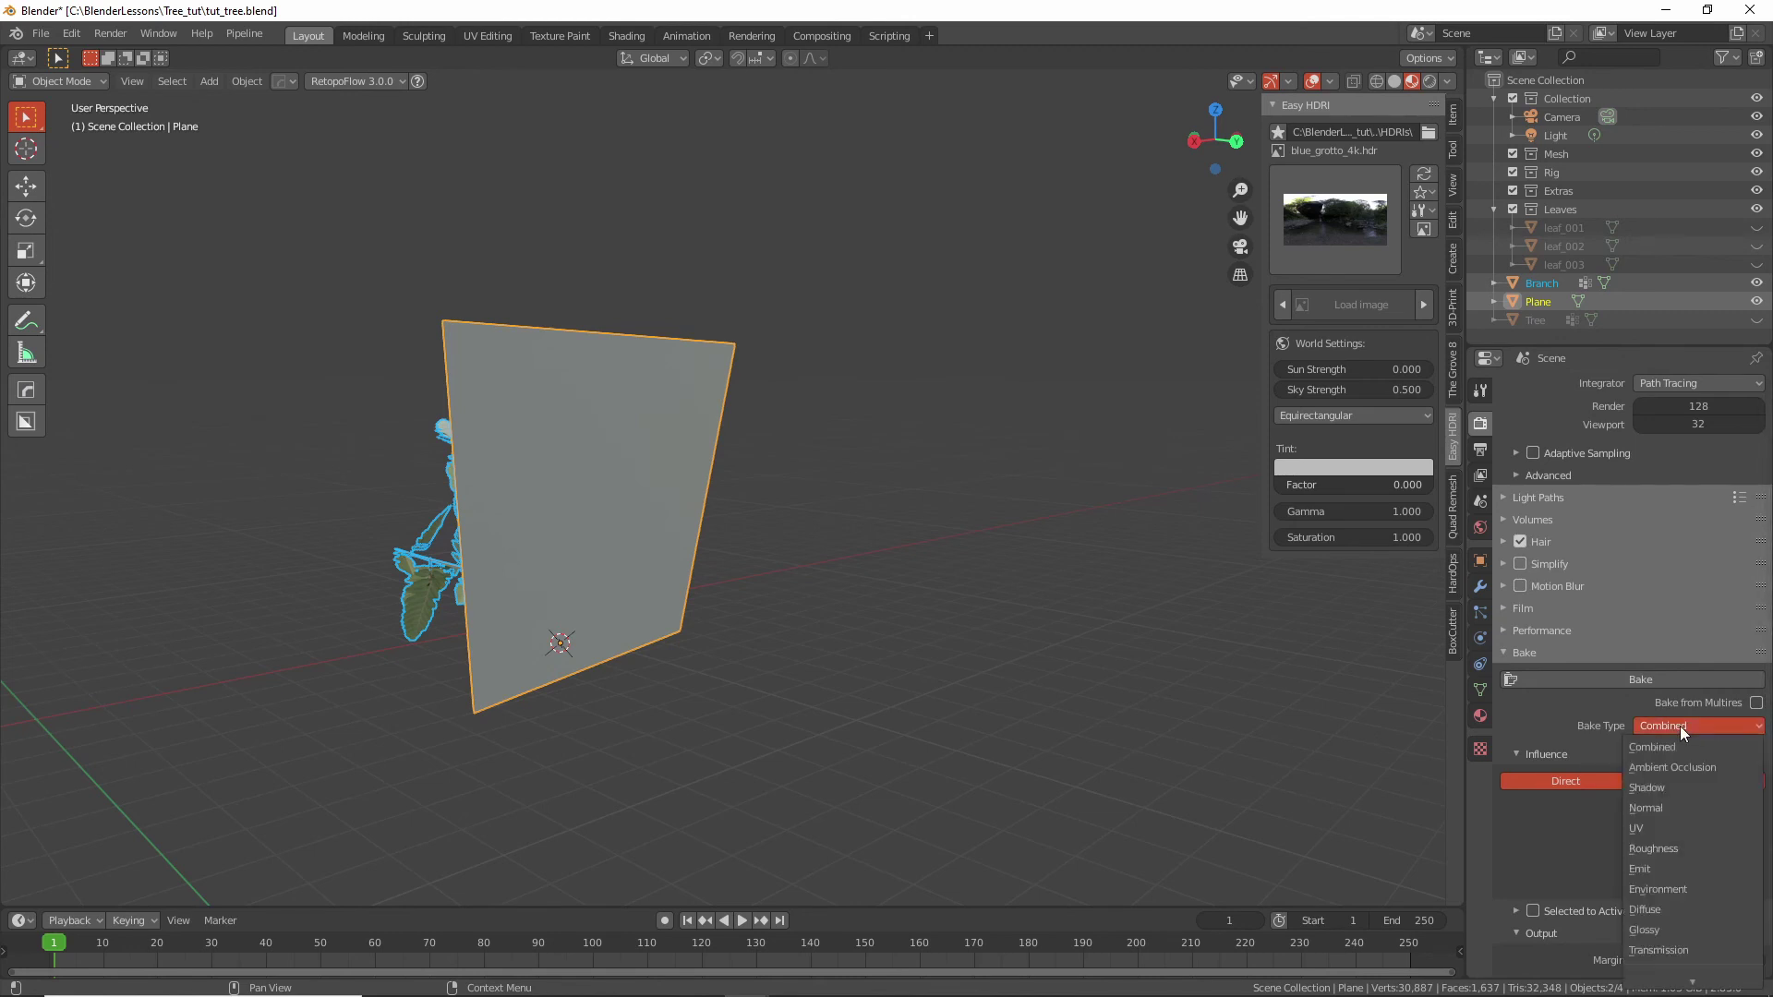
click(1664, 907)
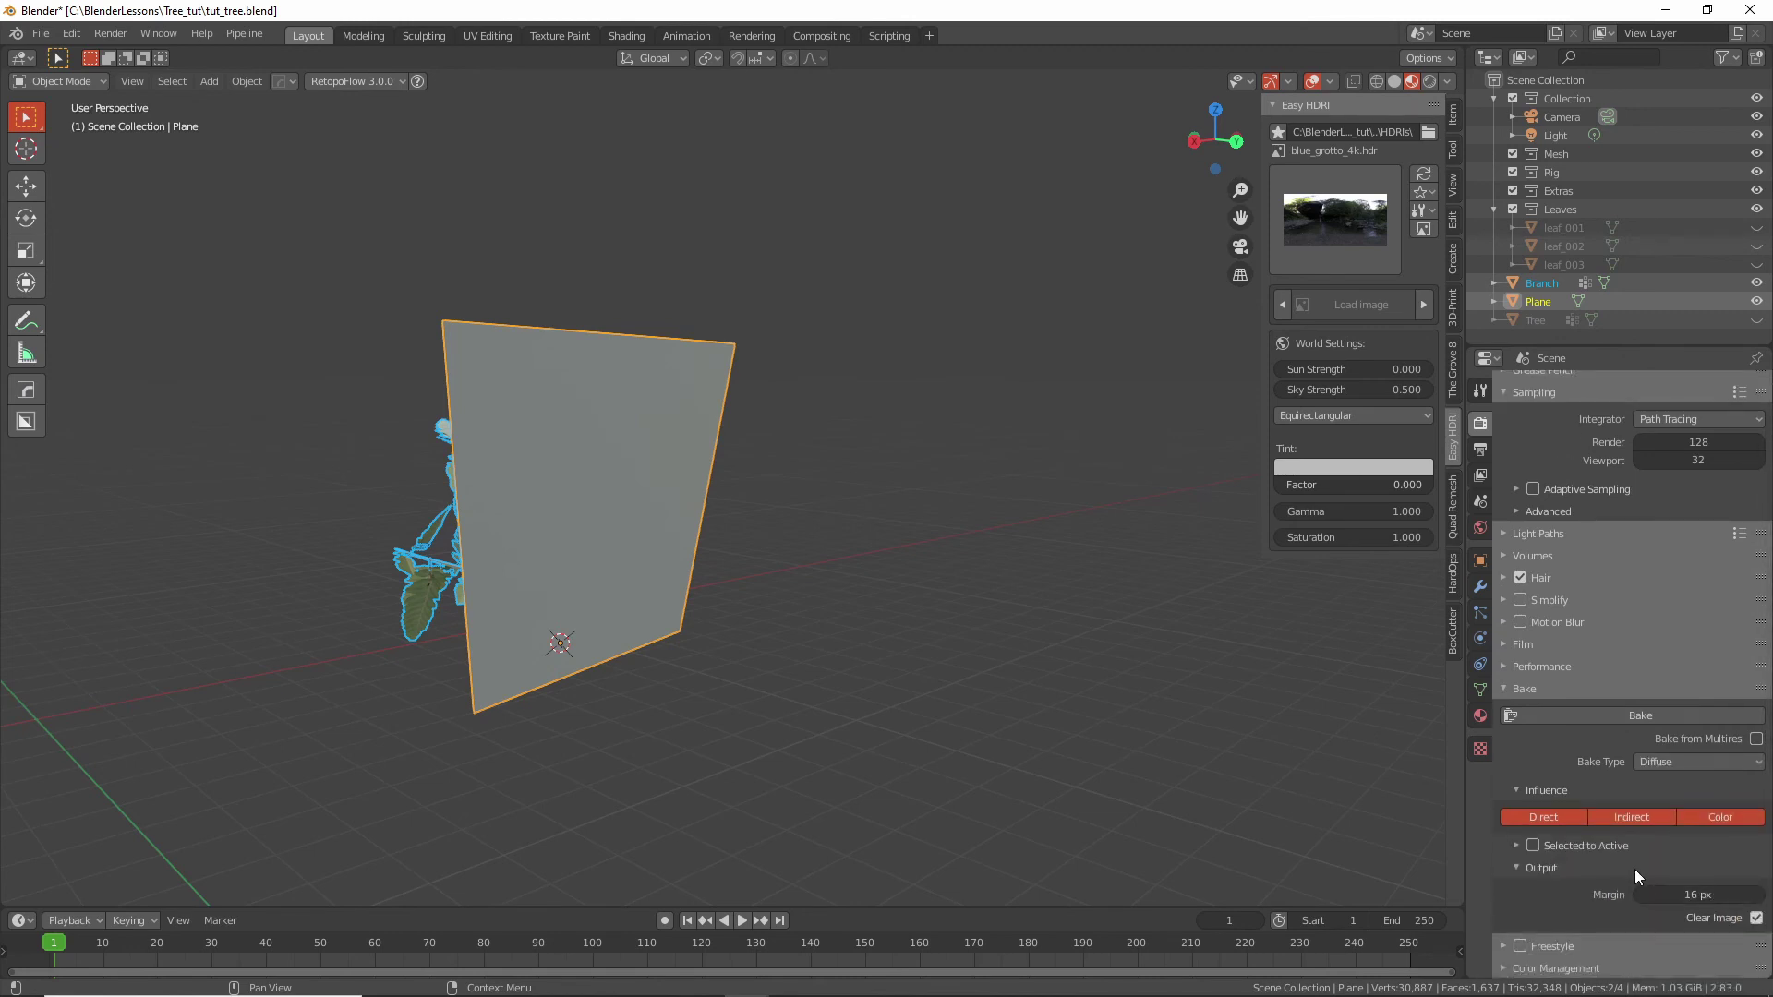
Enable Selected to Active for the bake and set the output margin to 0 px.
click(1516, 845)
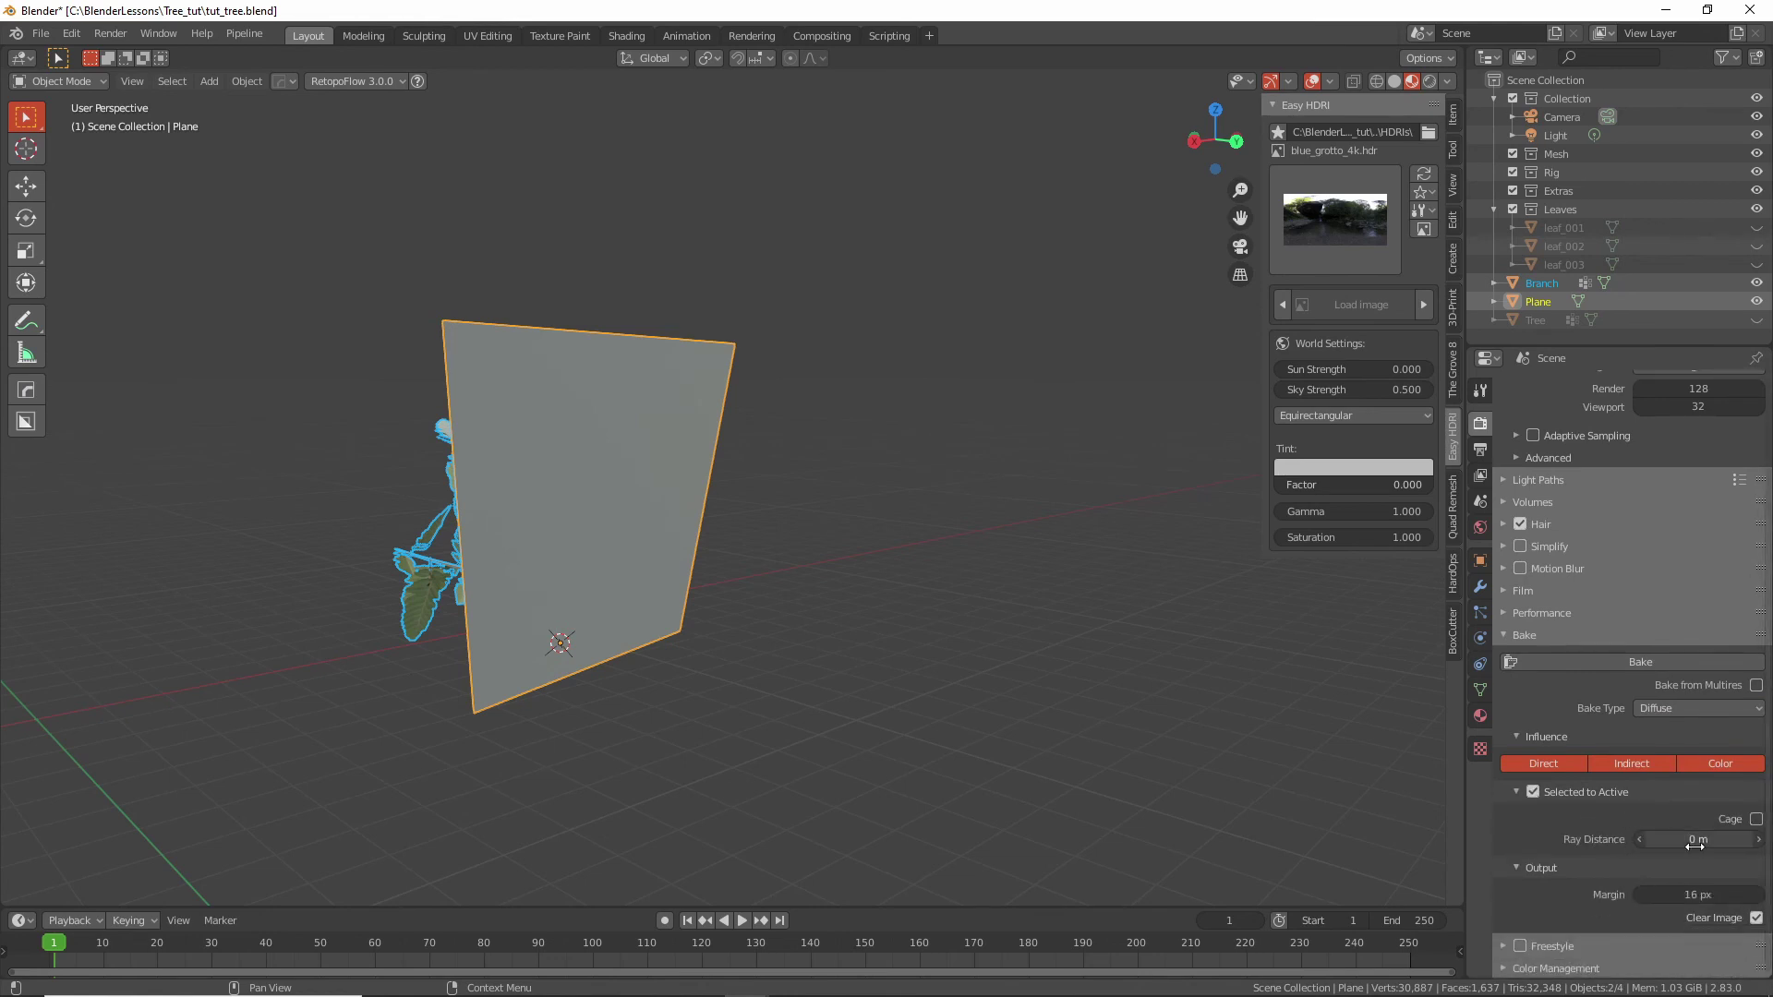
click(1710, 894)
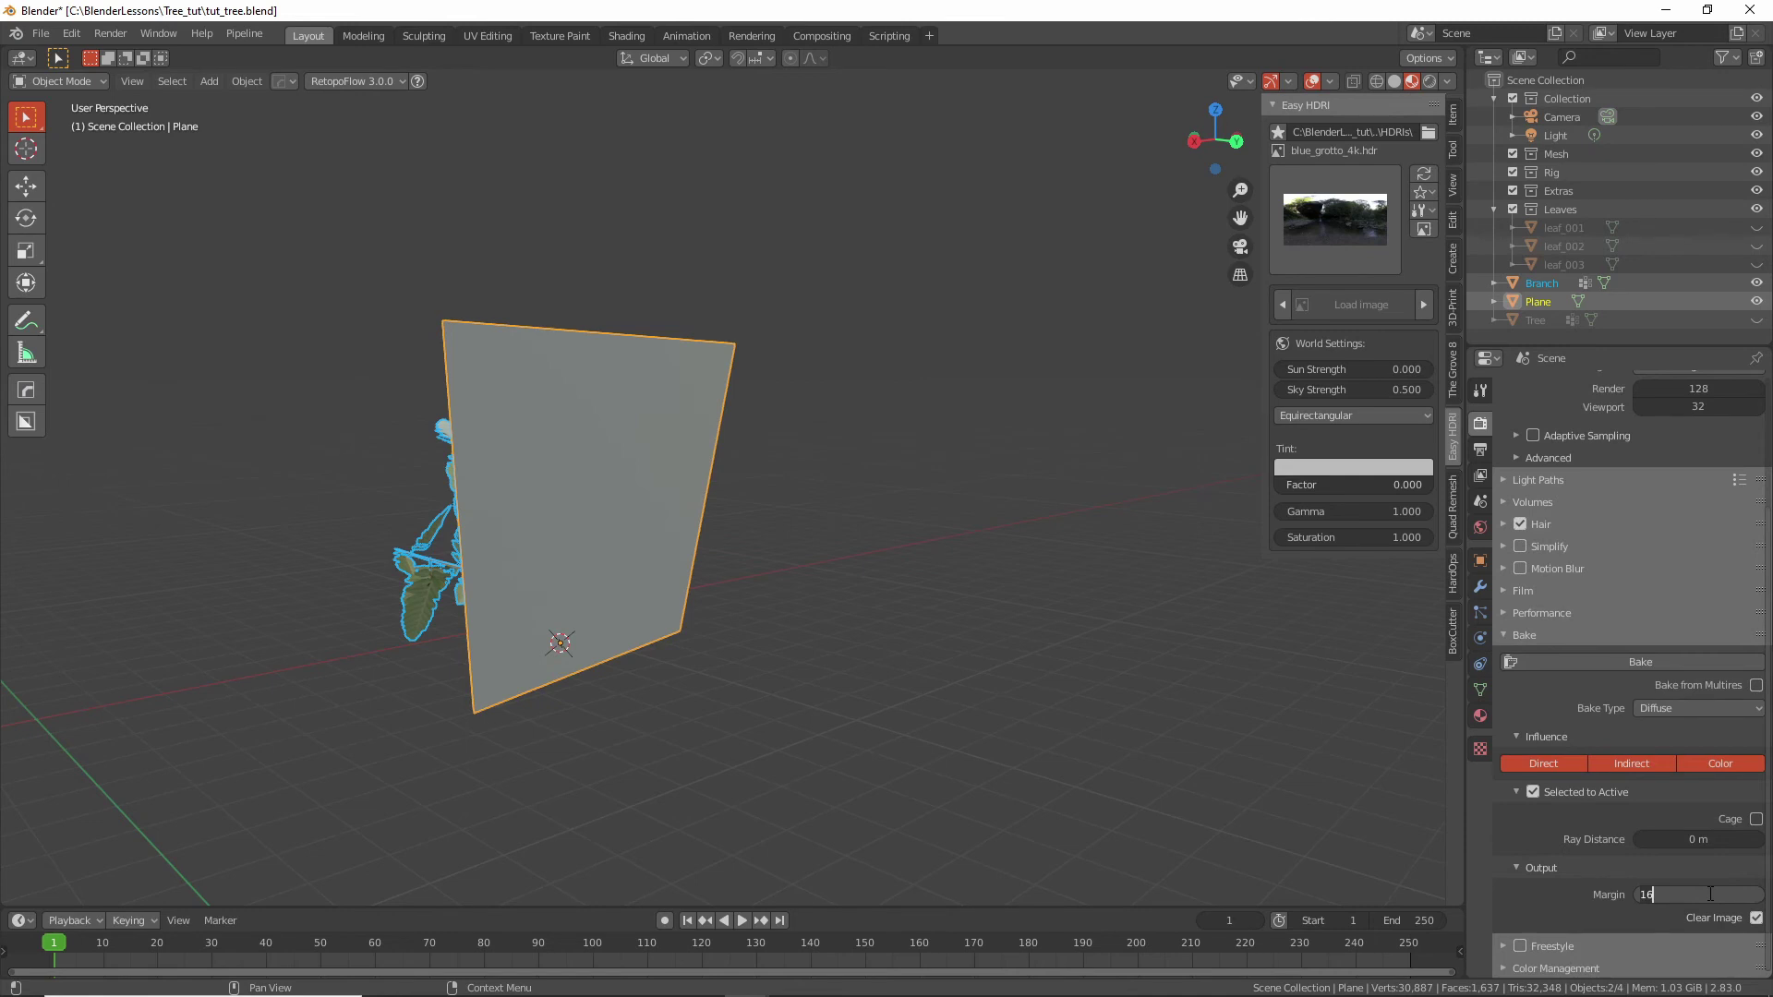
key(BackSpace)
key(BackSpace)
text(0)
key(Return)
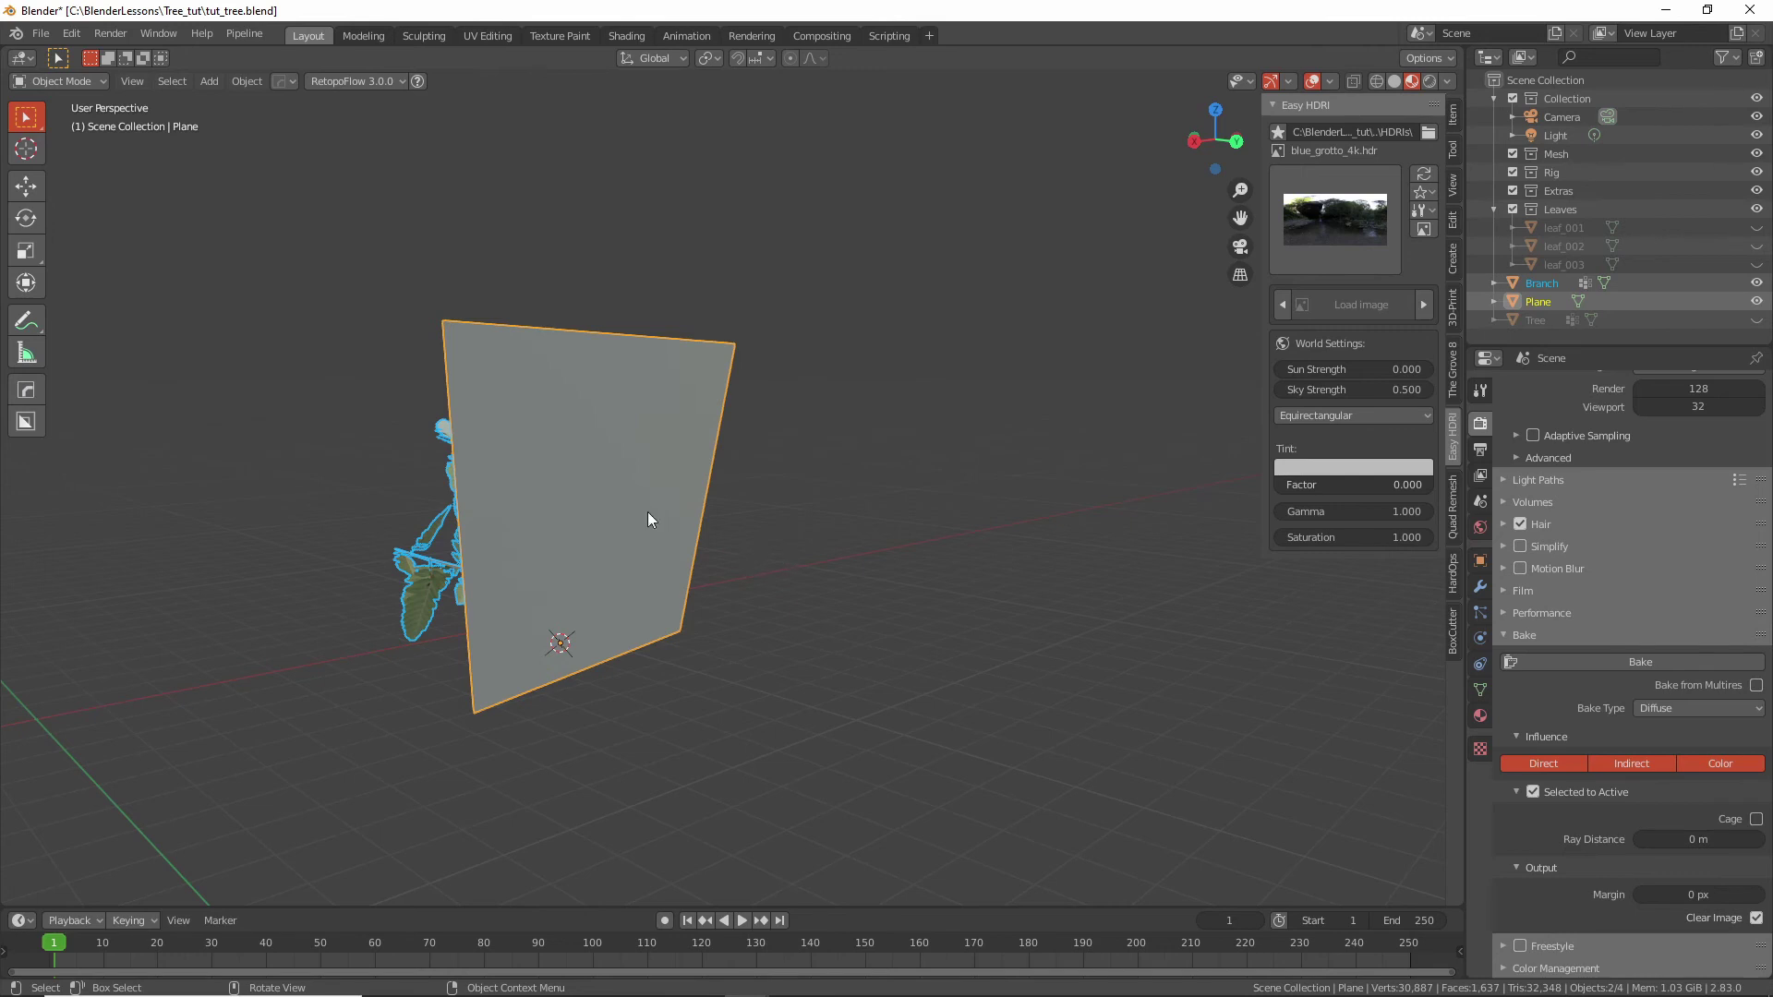
Look through the scene camera and reposition it with walk navigation so the whole plane fits inside the camera frame.
key(KP_0)
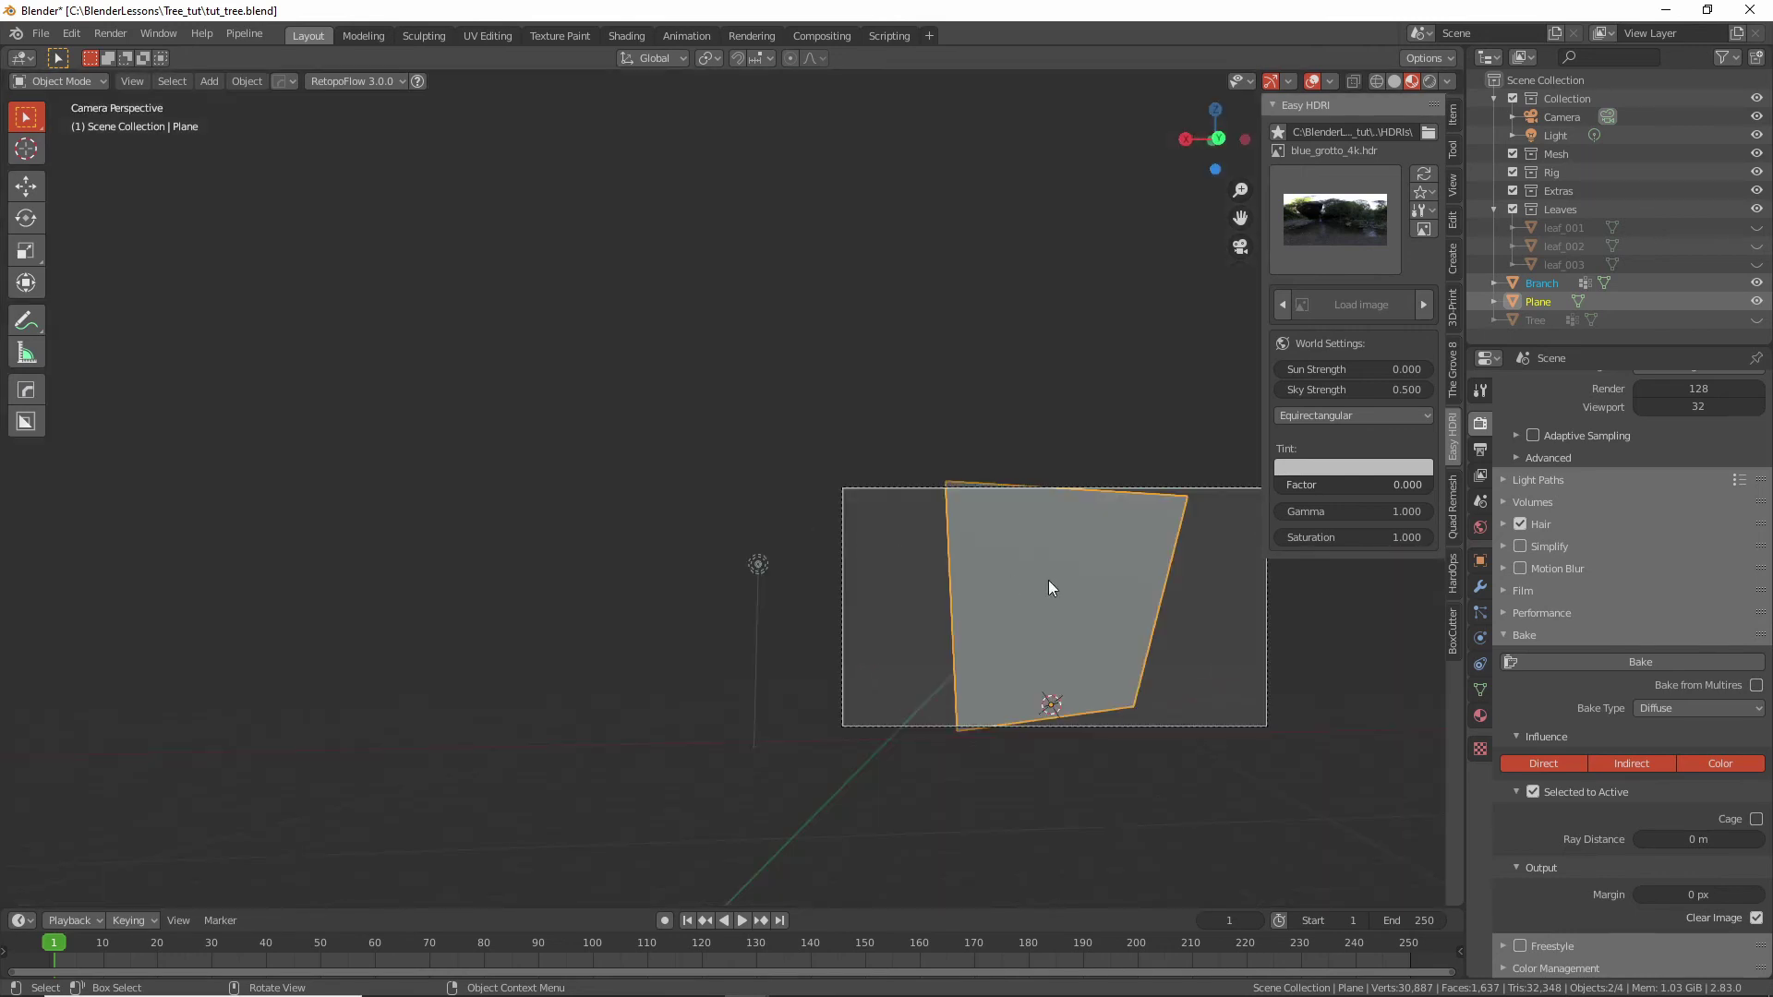
scroll(1049, 580, down, 2)
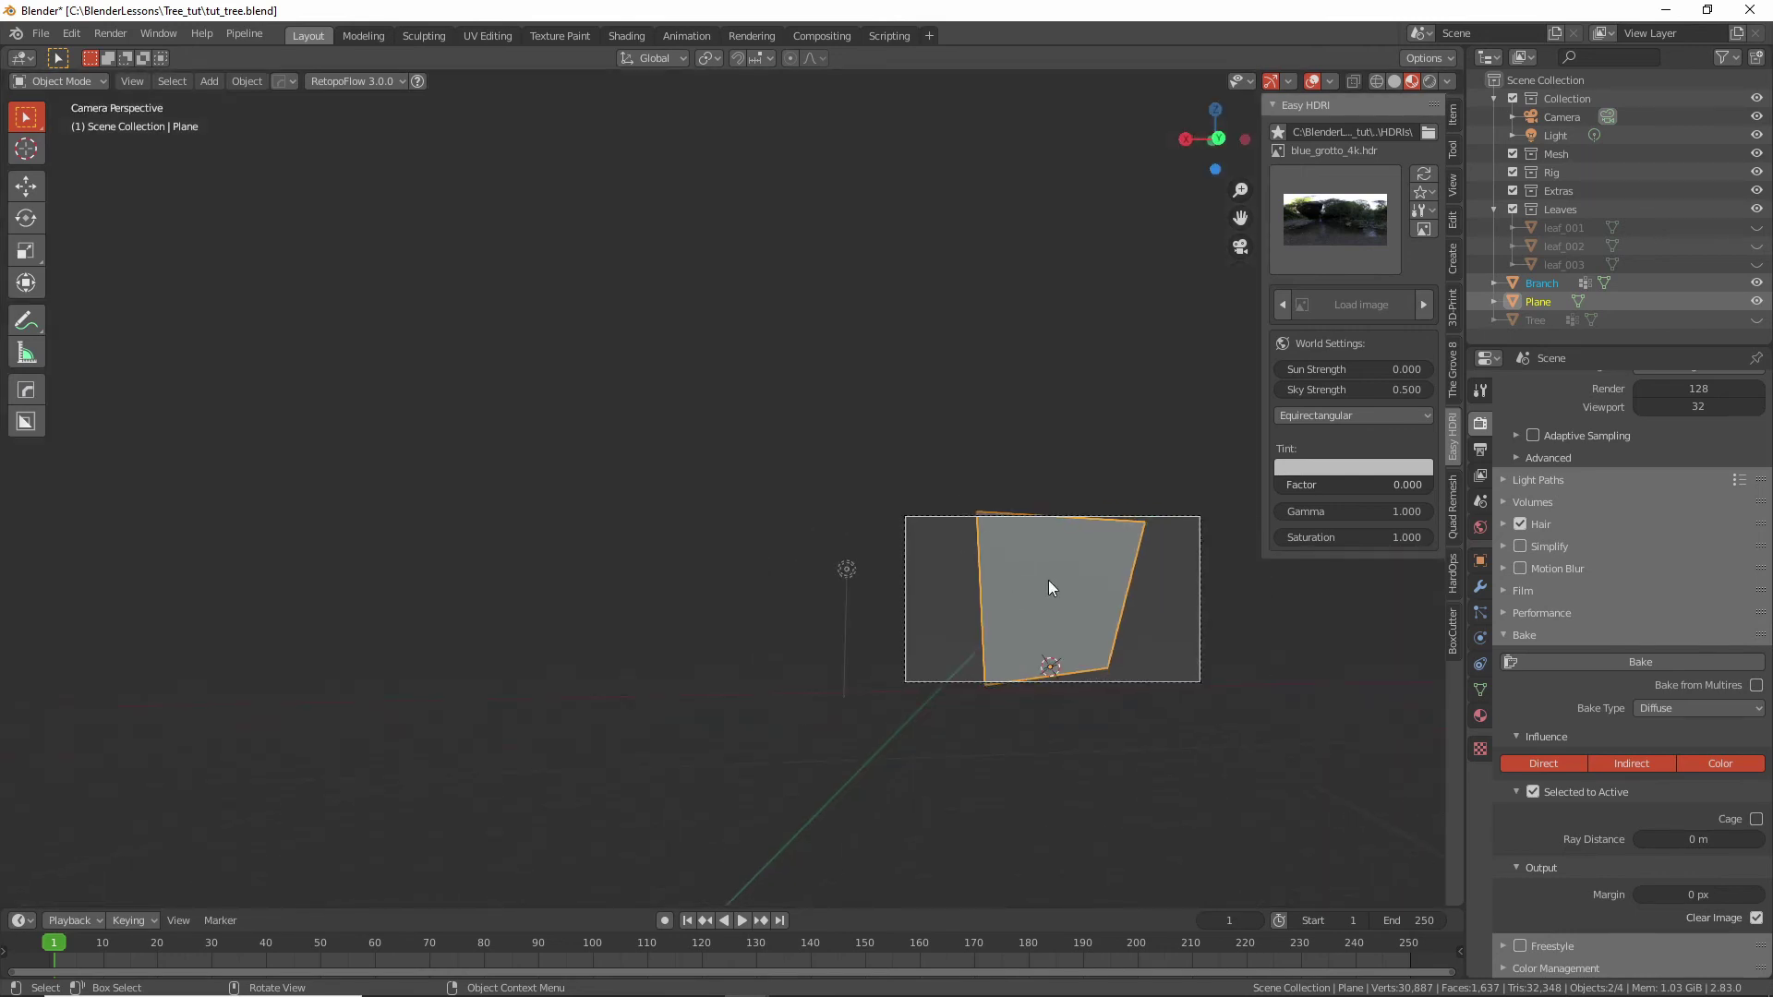
key(shift)
key(KP_0)
key(KP_0)
key(KP_0)
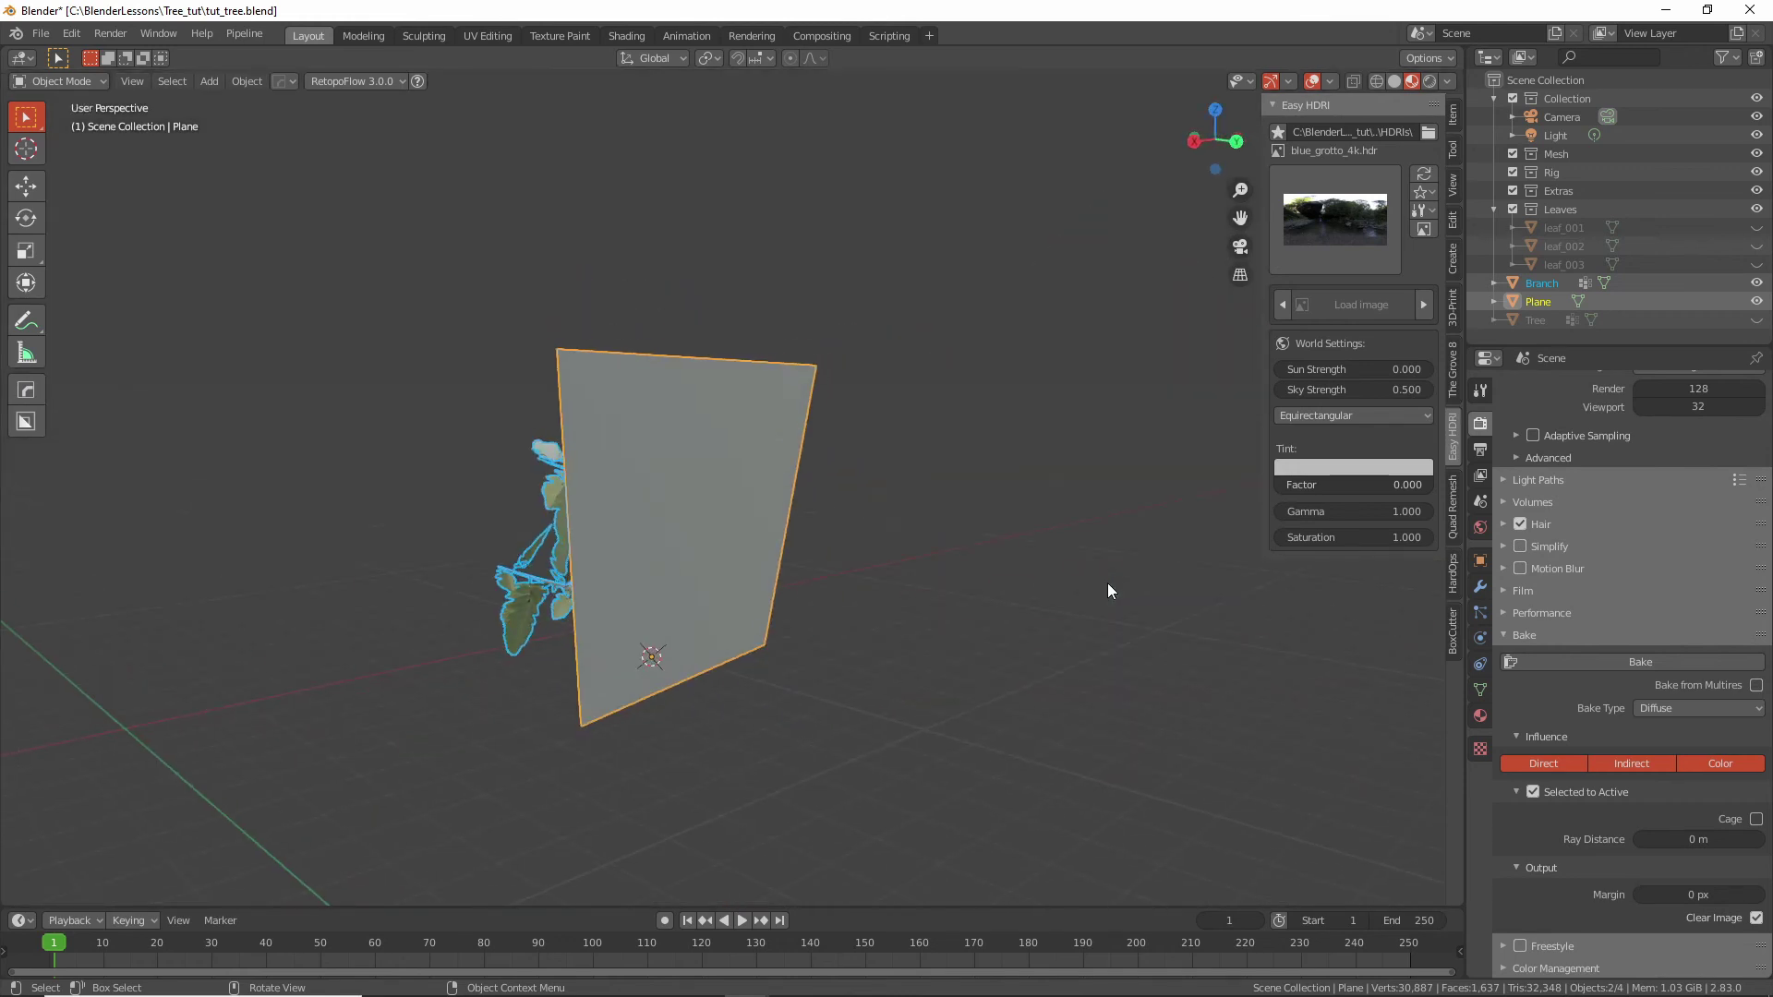
key(KP_0)
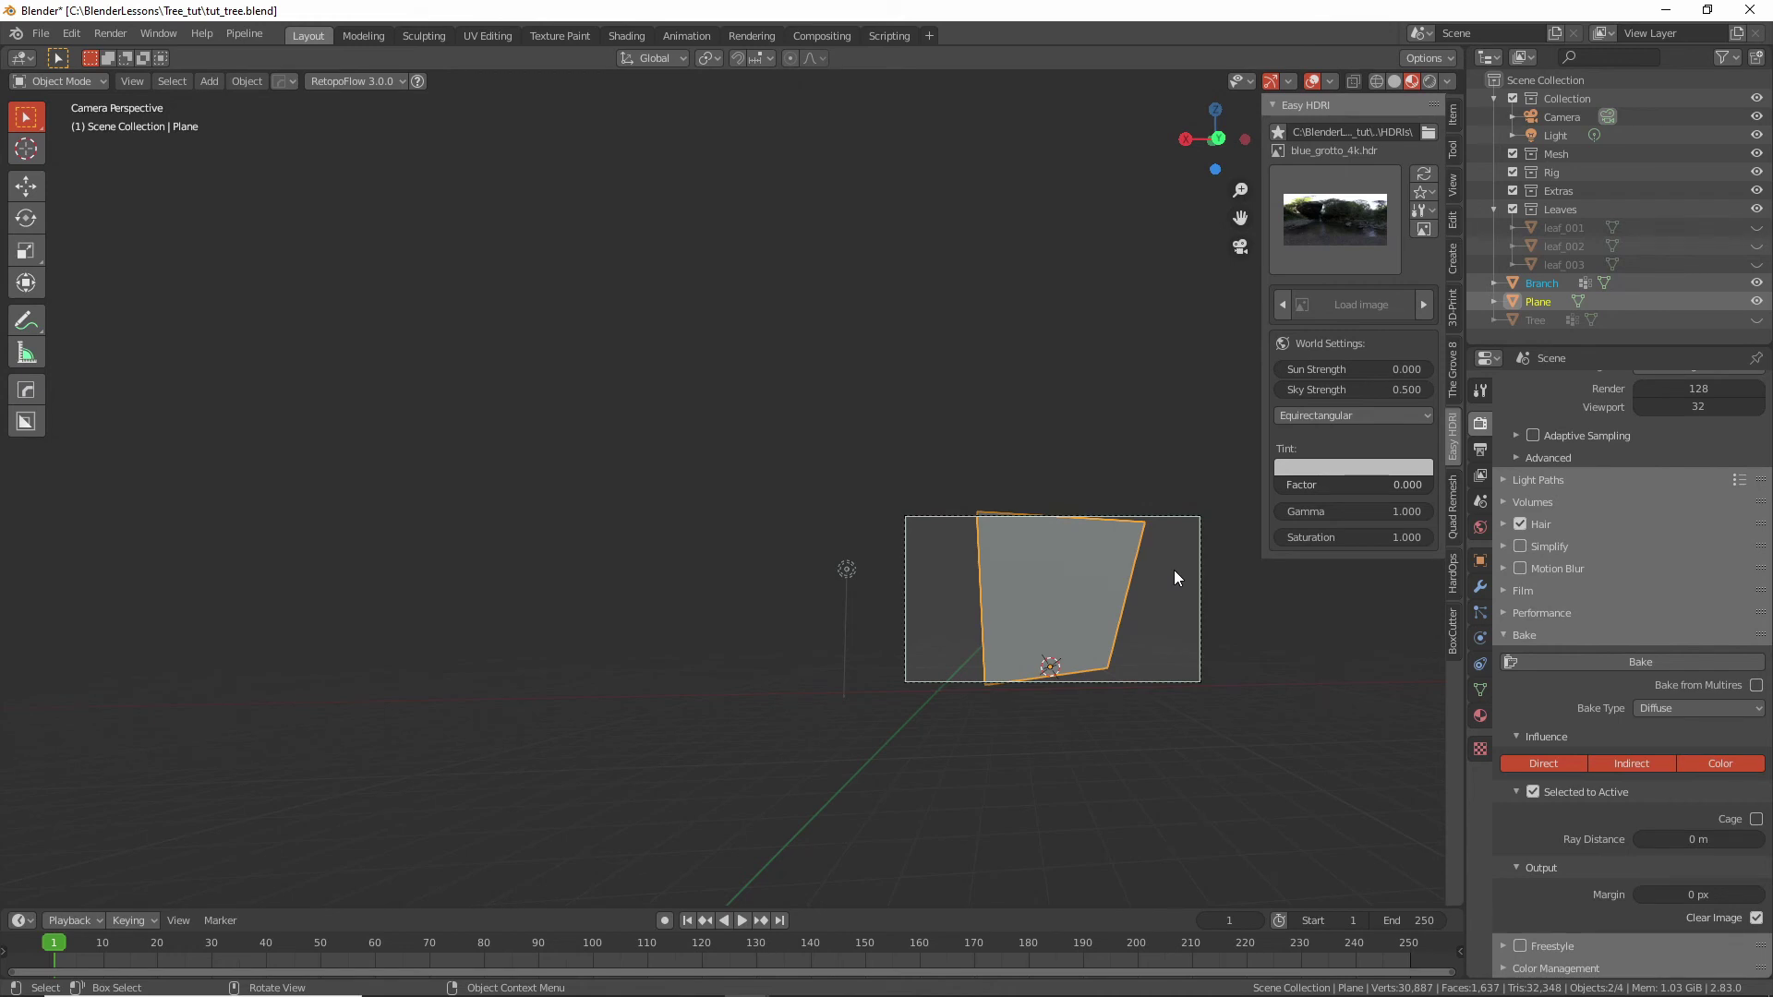
key(shift+grave)
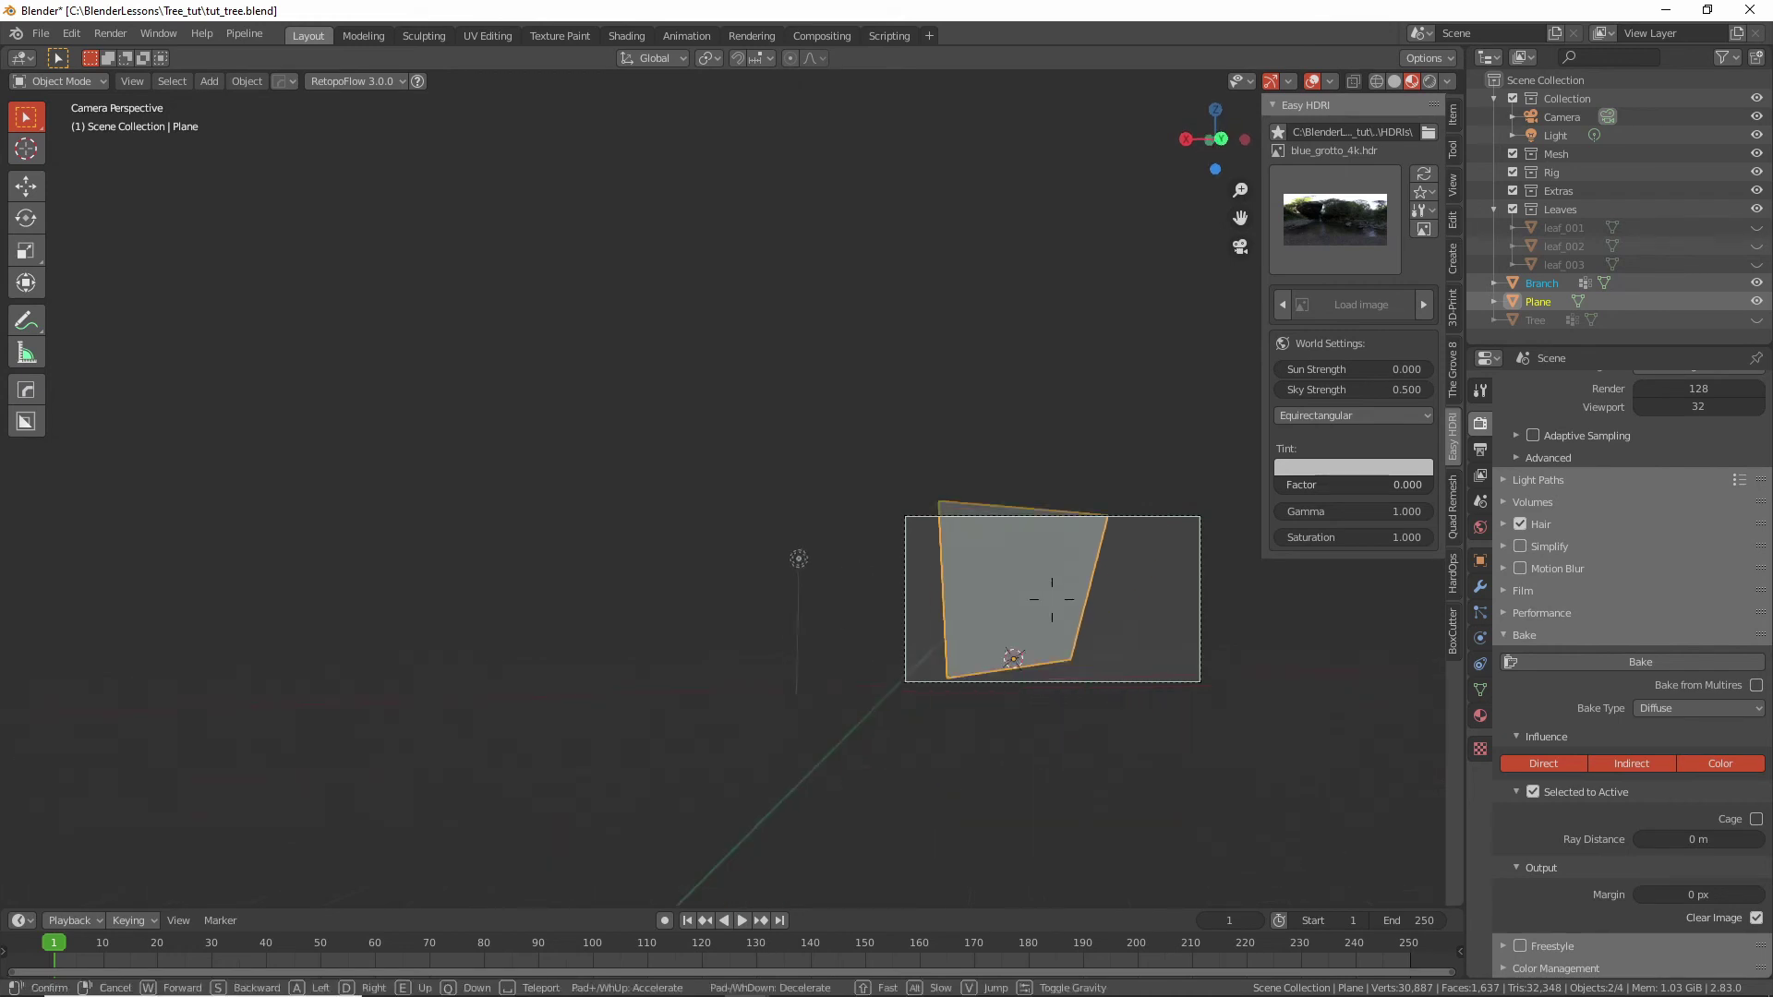
key(s)
key(w)
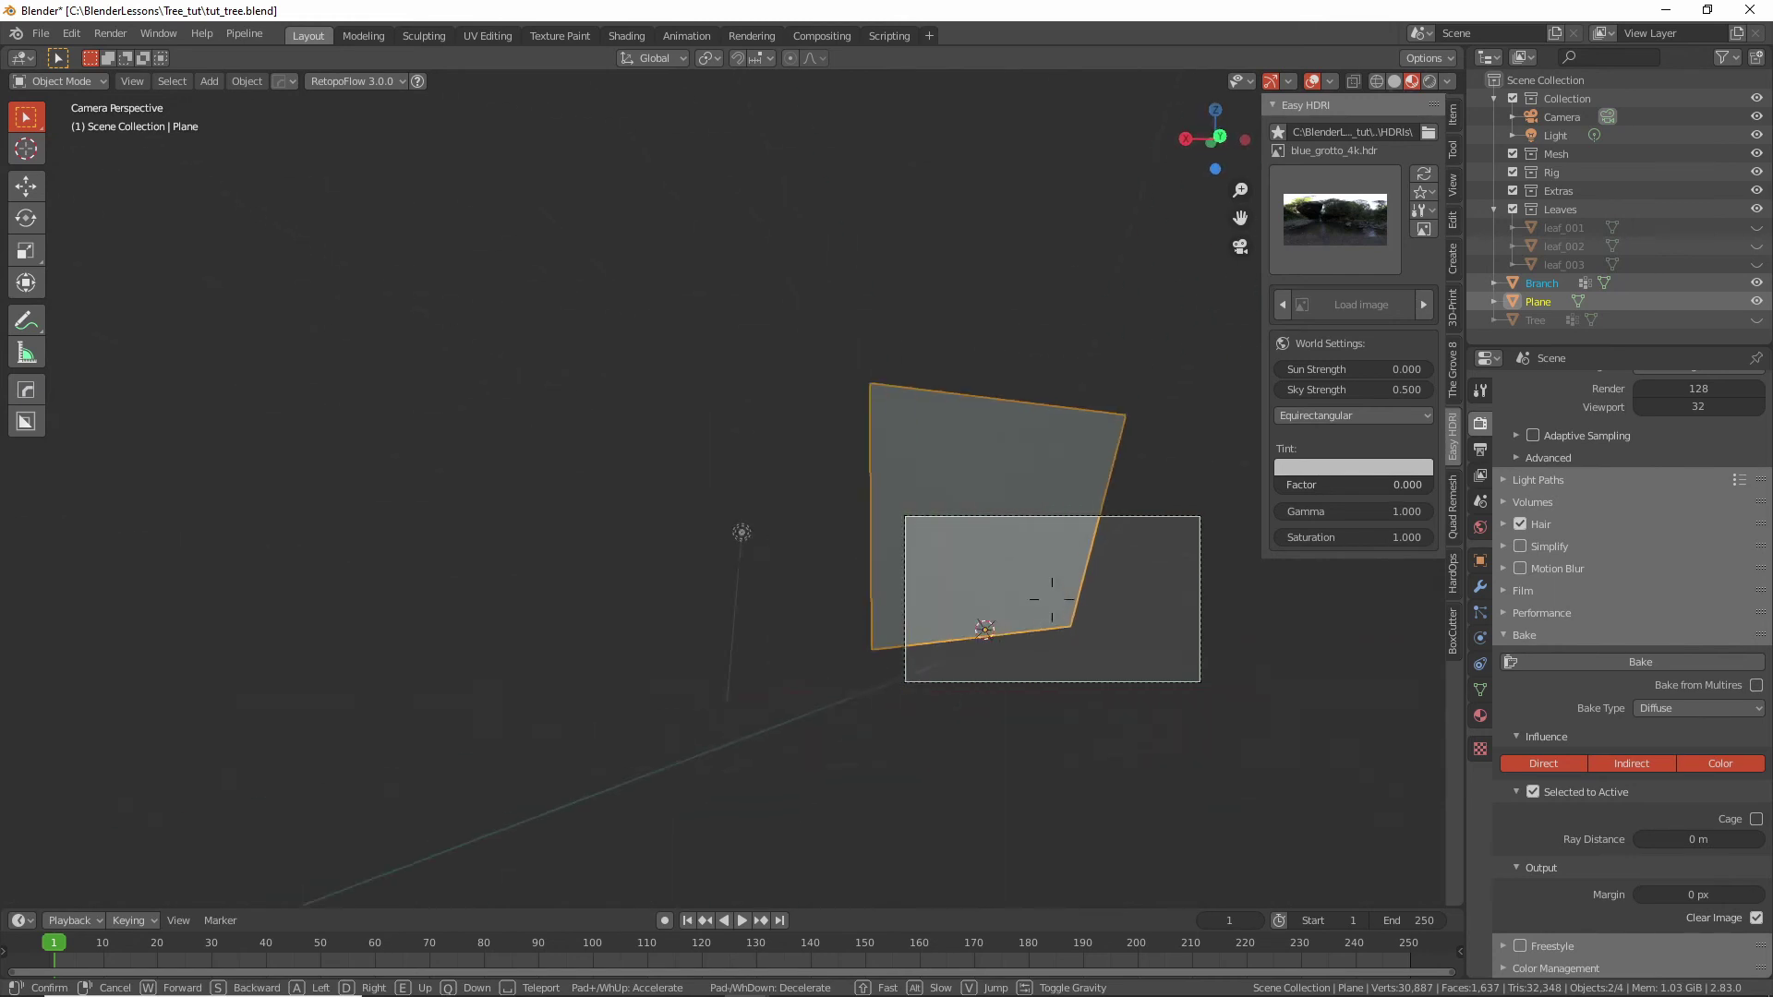
key(s)
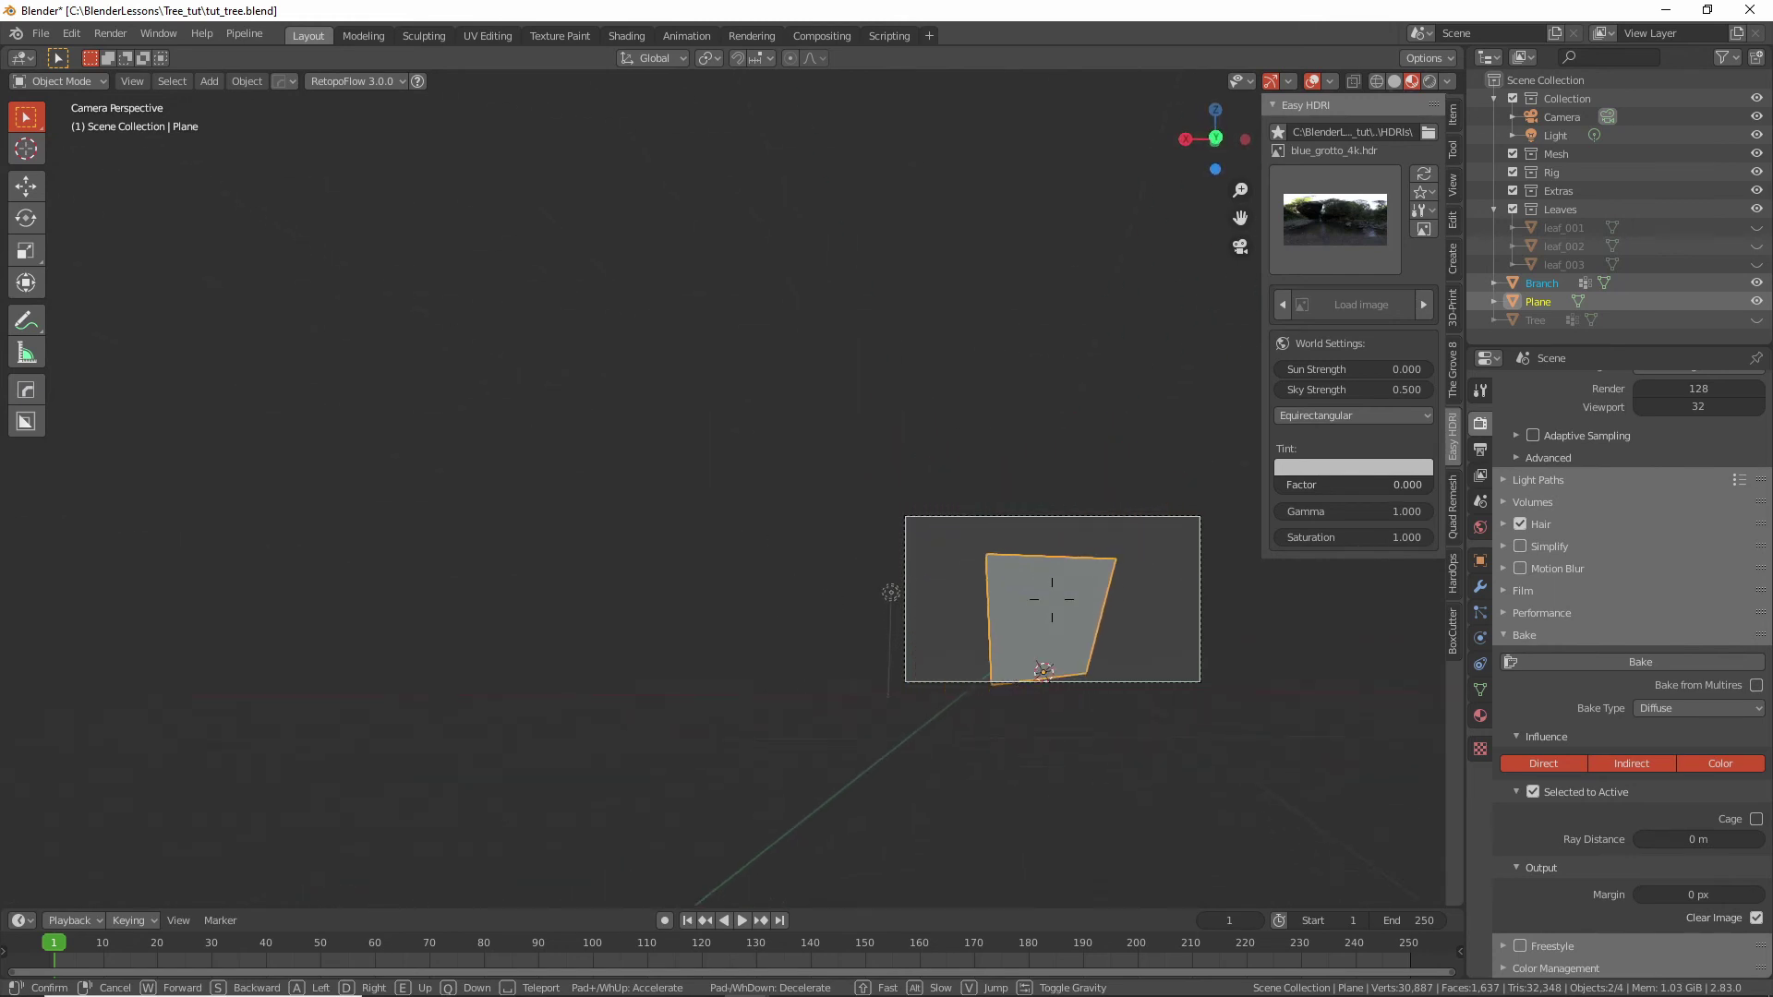
key(w)
key(s)
key(w)
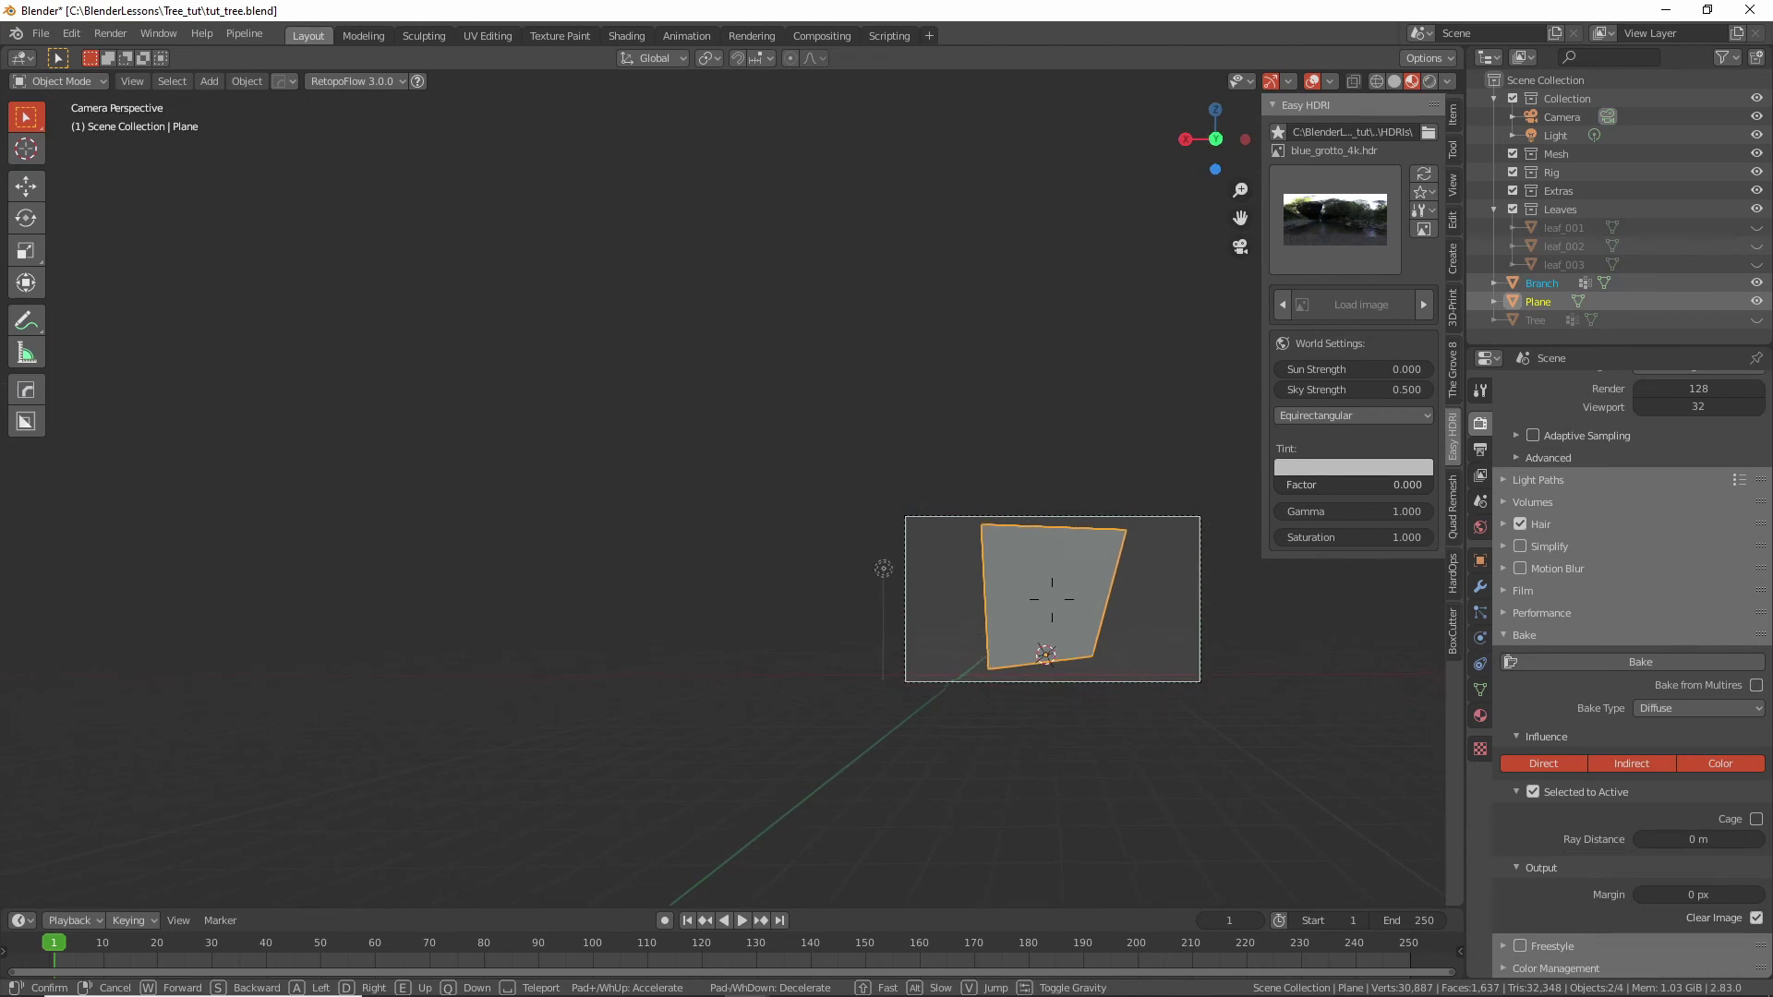
click(733, 497)
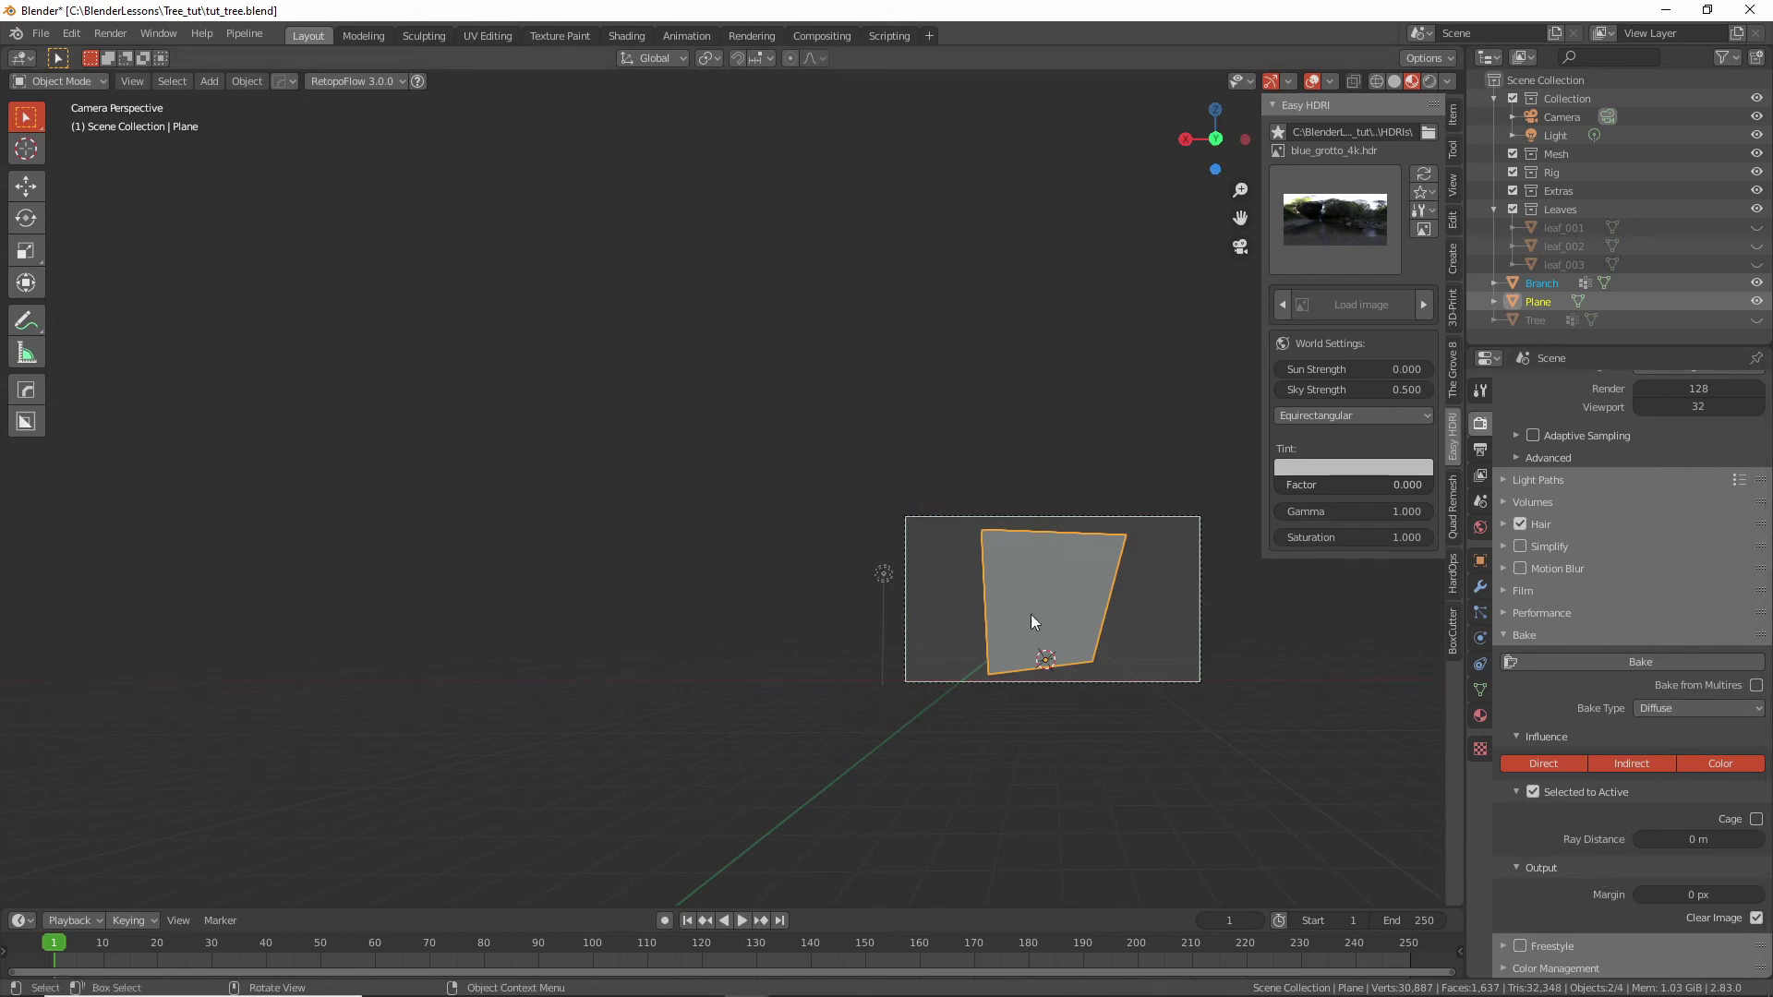
In the Shading workspace, select only the plane and give it a new material.
click(634, 37)
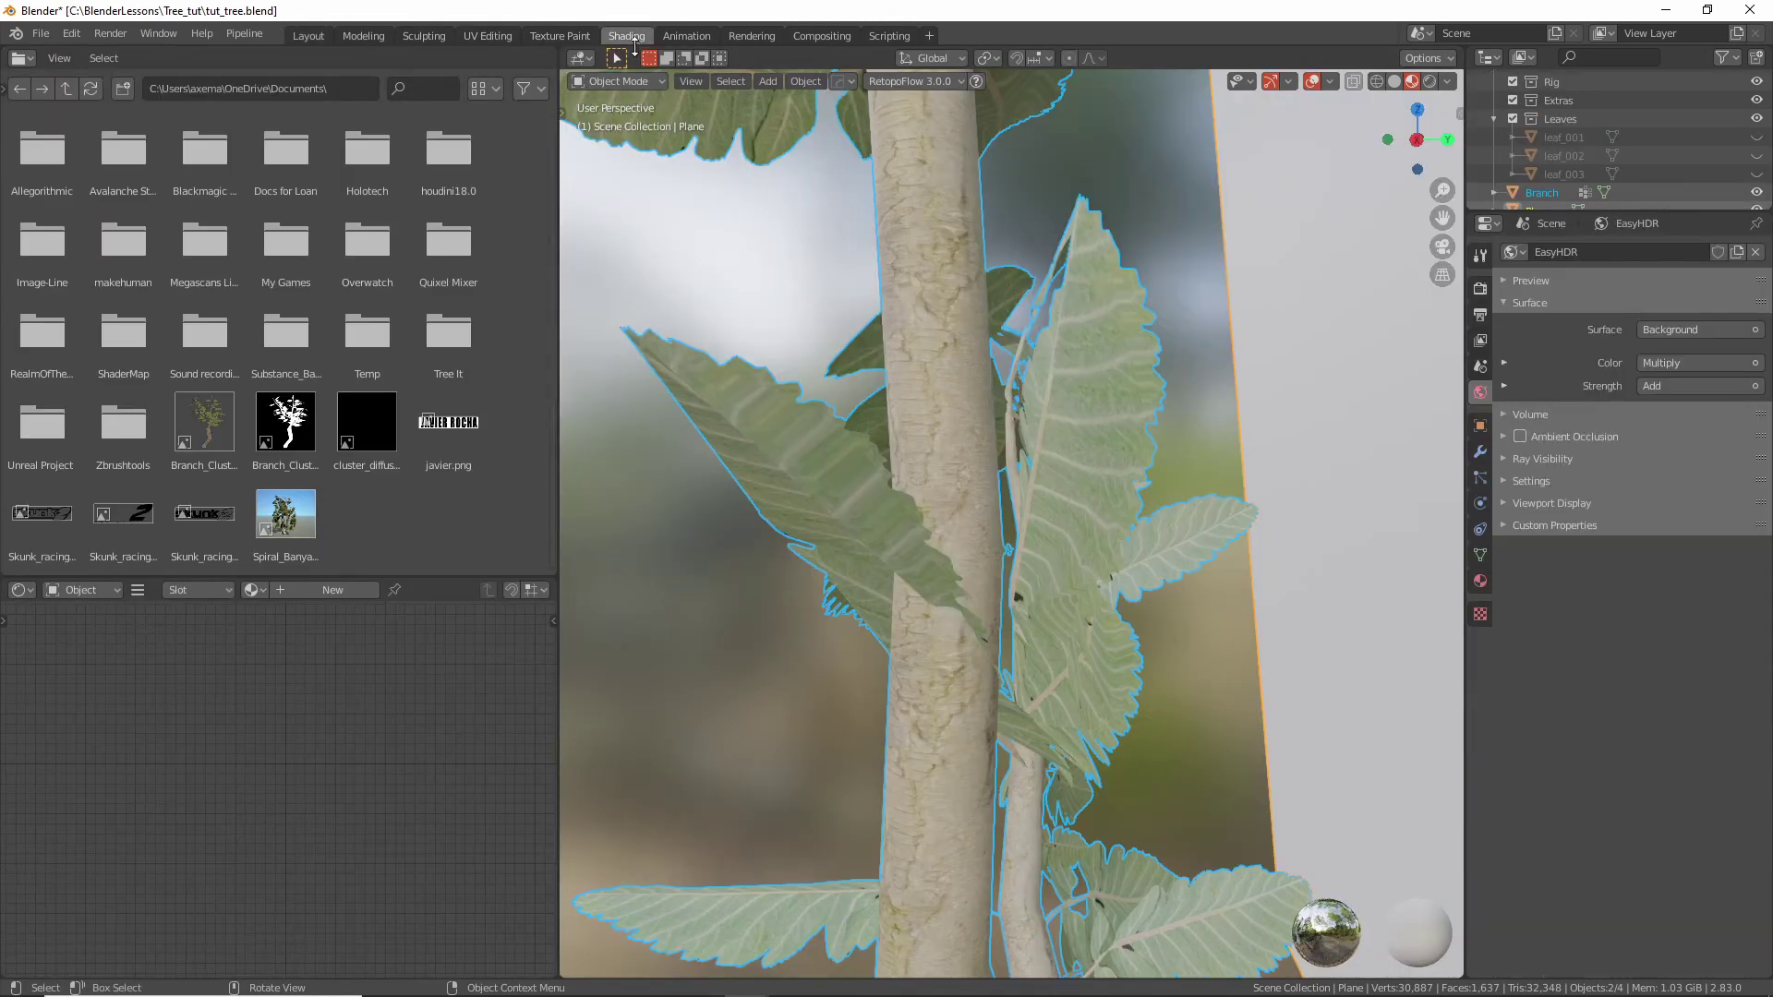
click(1325, 681)
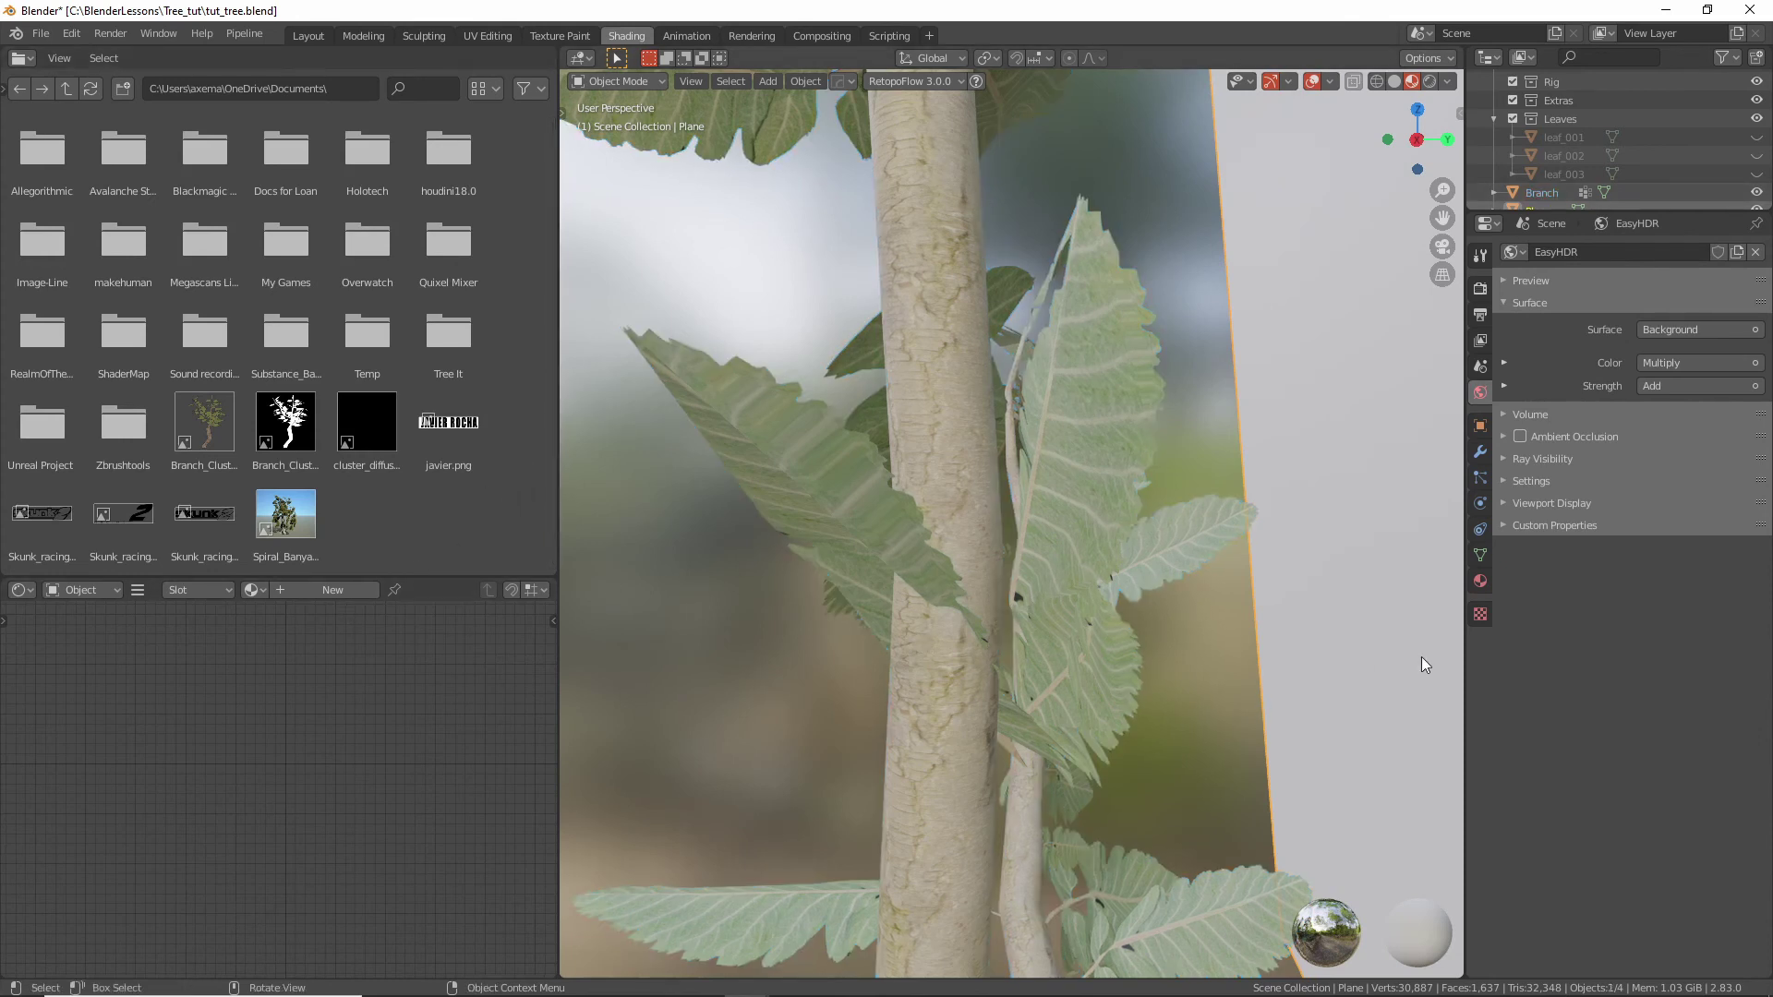
click(280, 590)
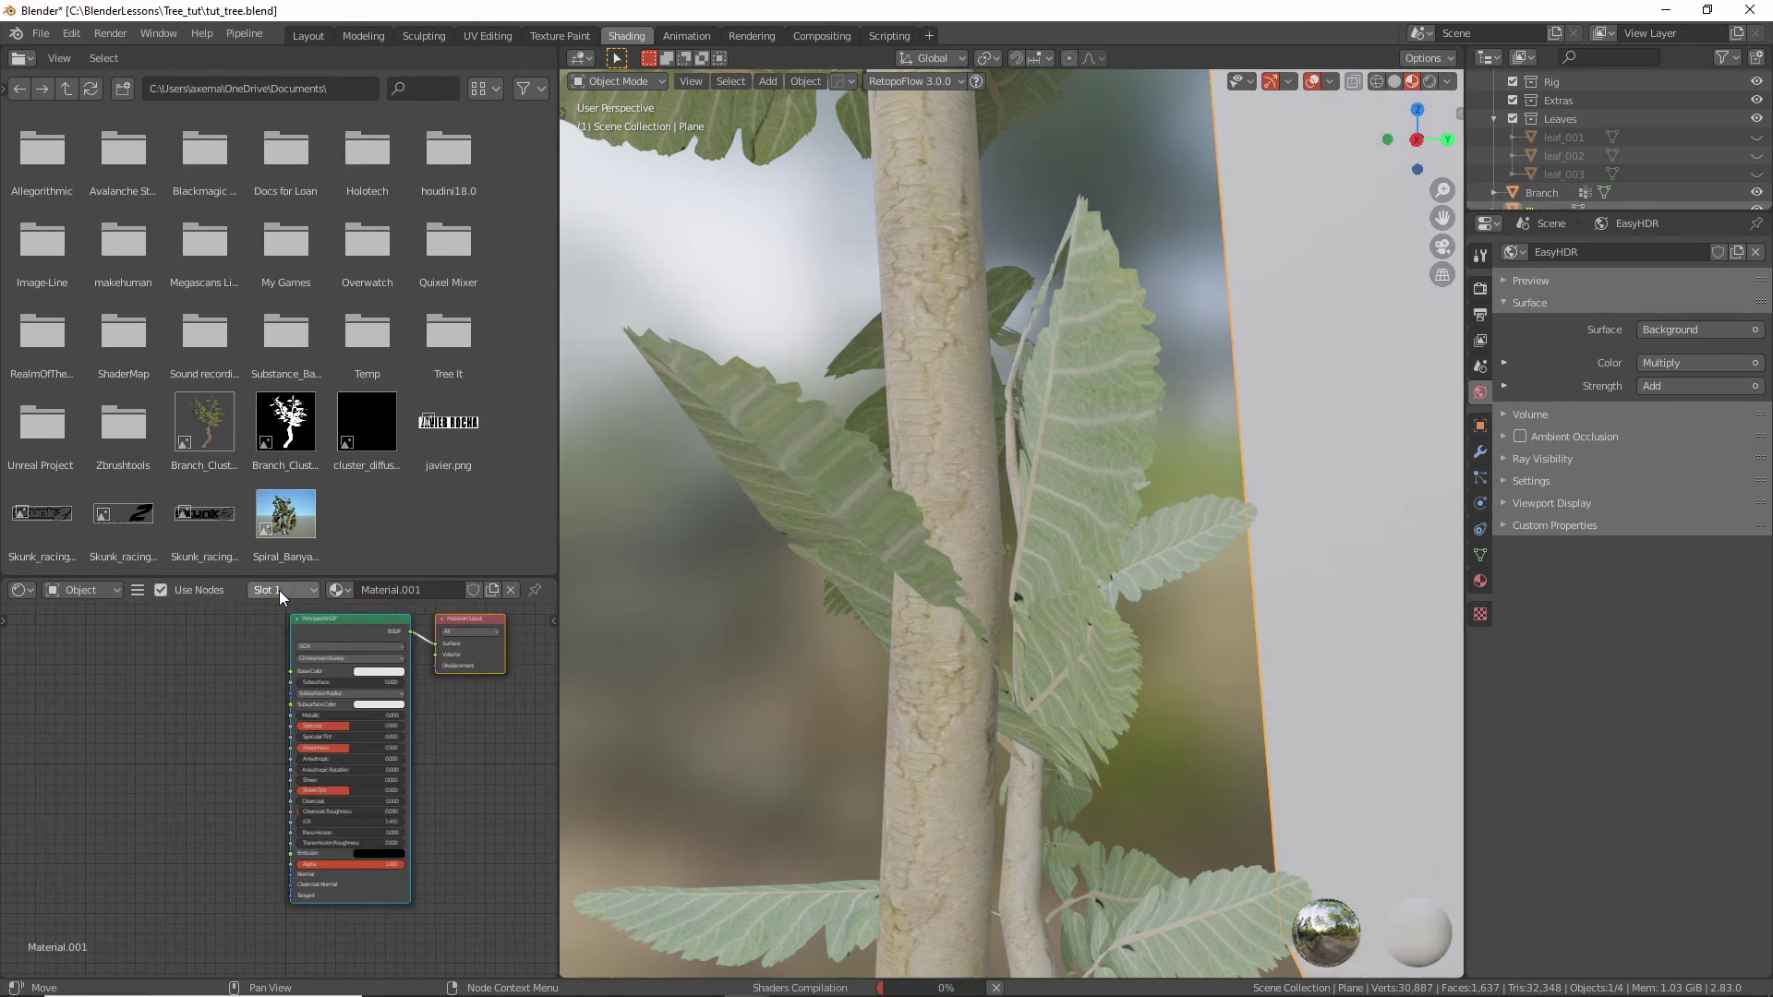
Add an Image Texture node using the cluster_diffuse image and connect its Color output to the Principled BSDF's Base Color.
key(shift+a)
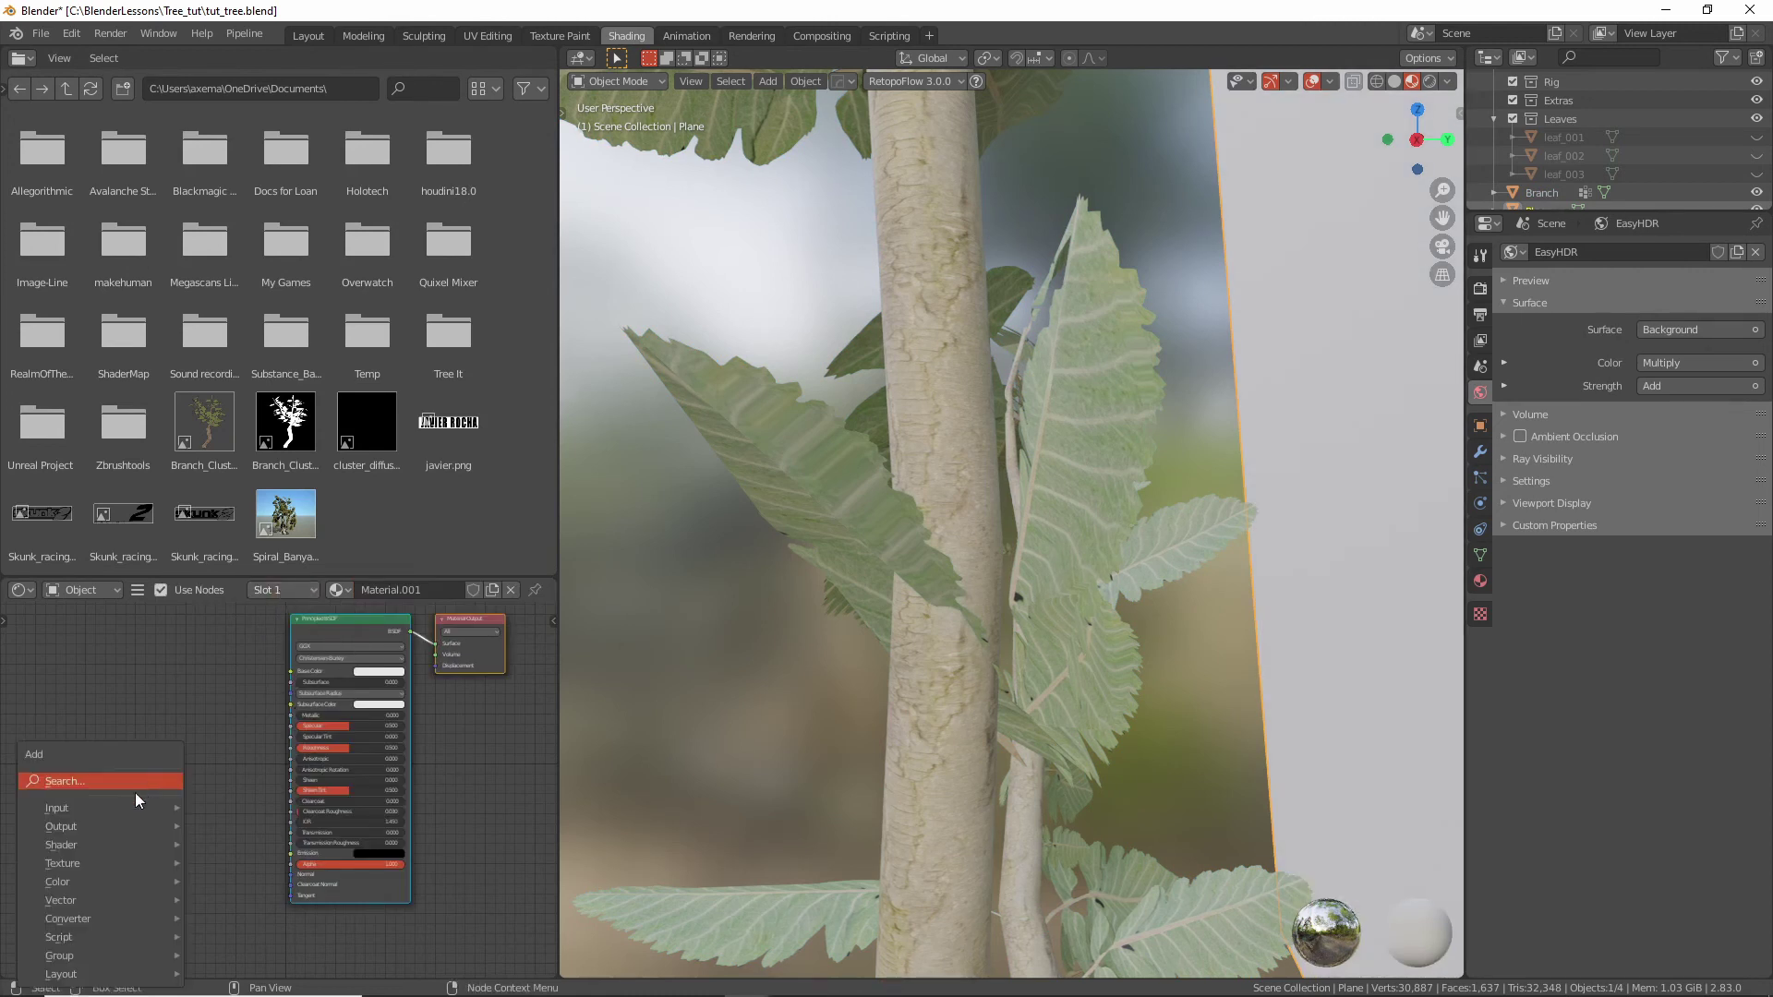
mouse_move(93, 863)
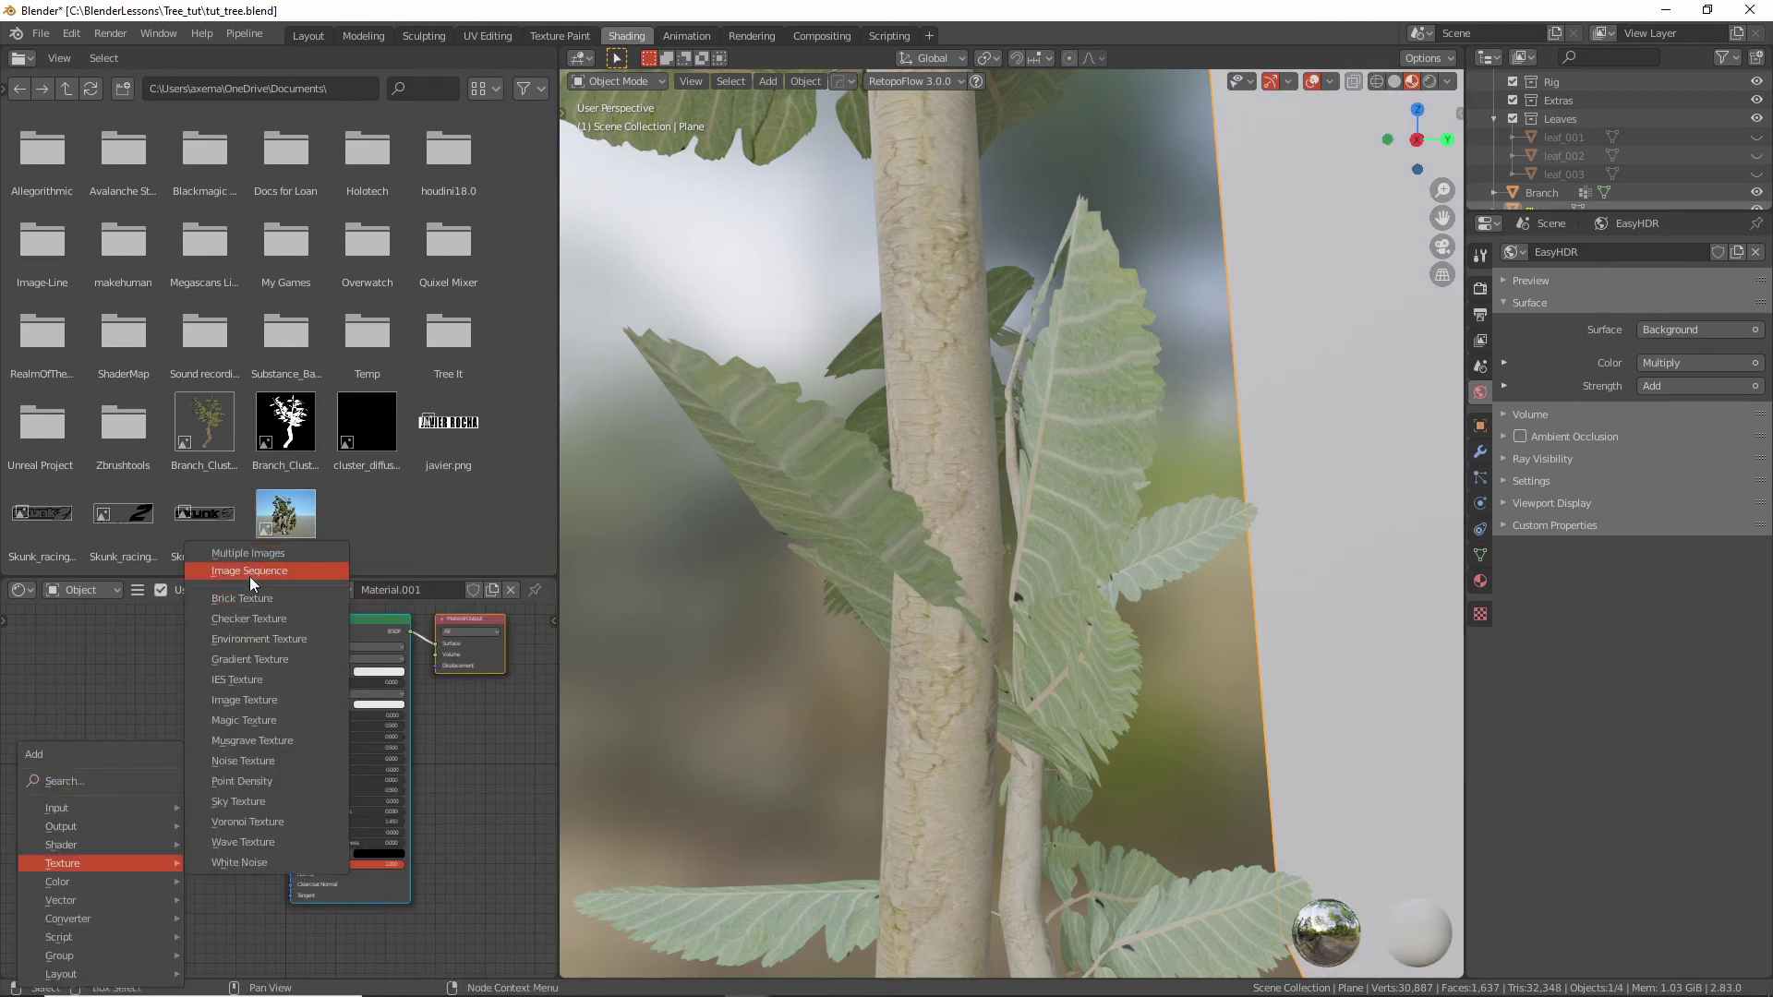
click(252, 701)
click(134, 704)
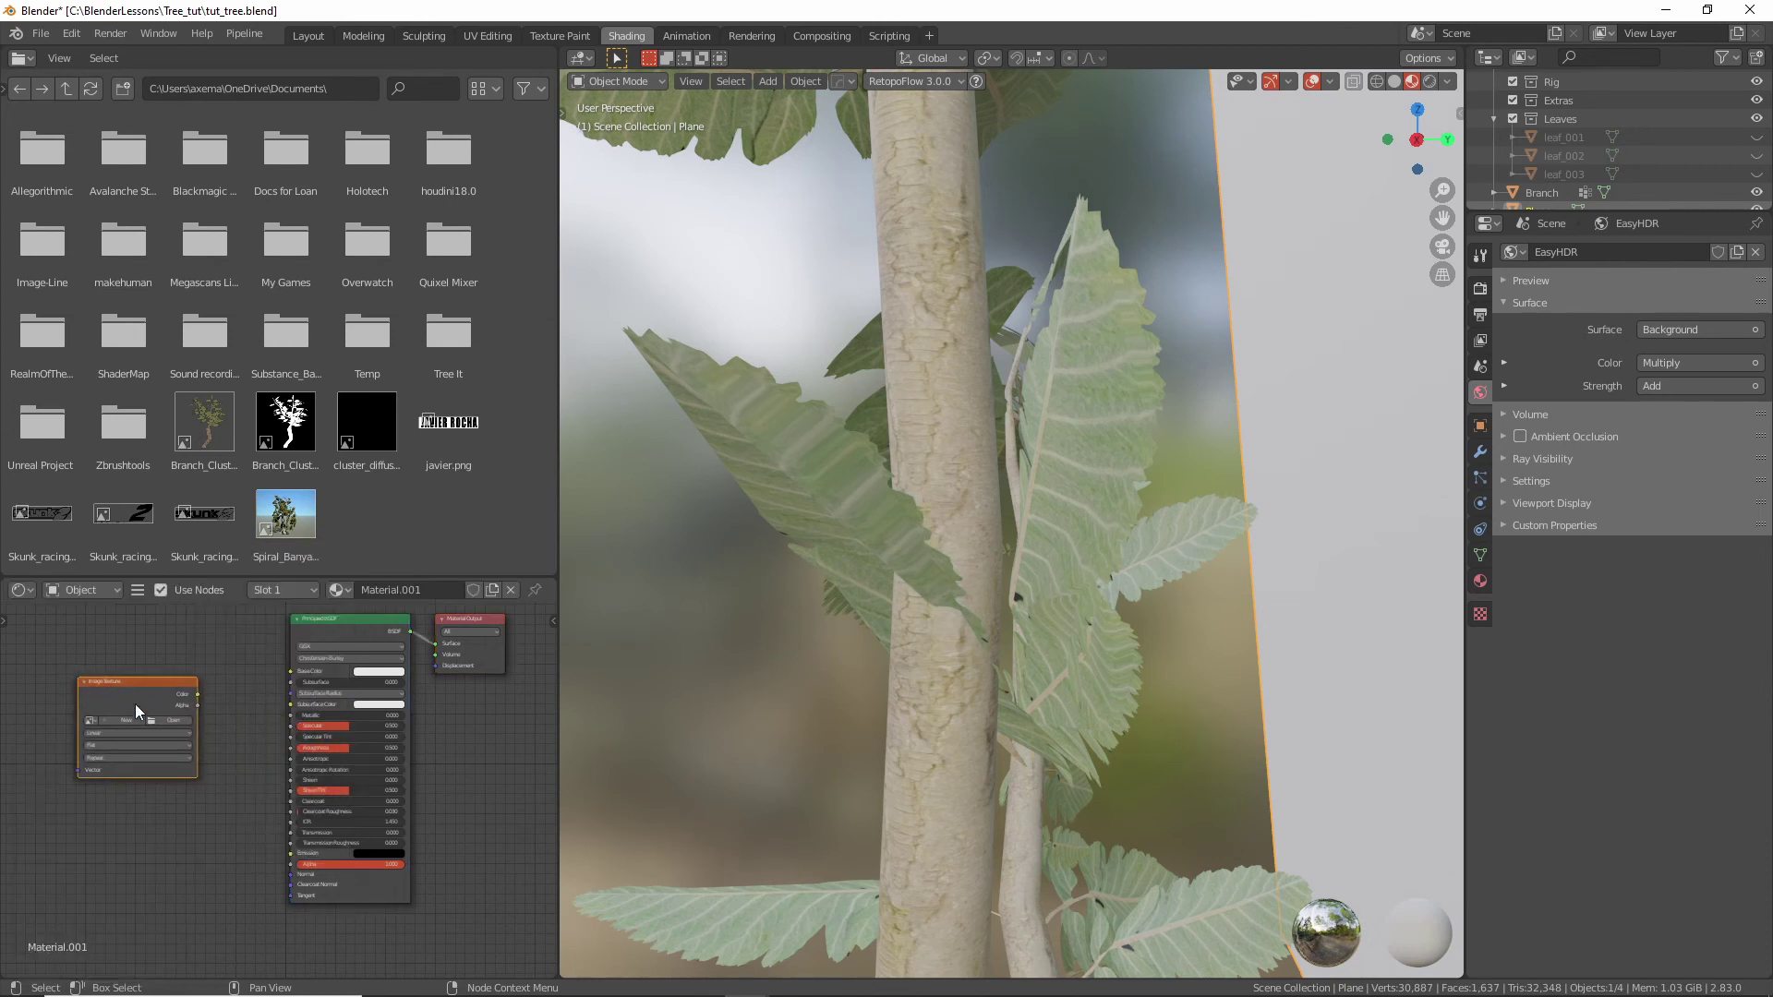
click(96, 721)
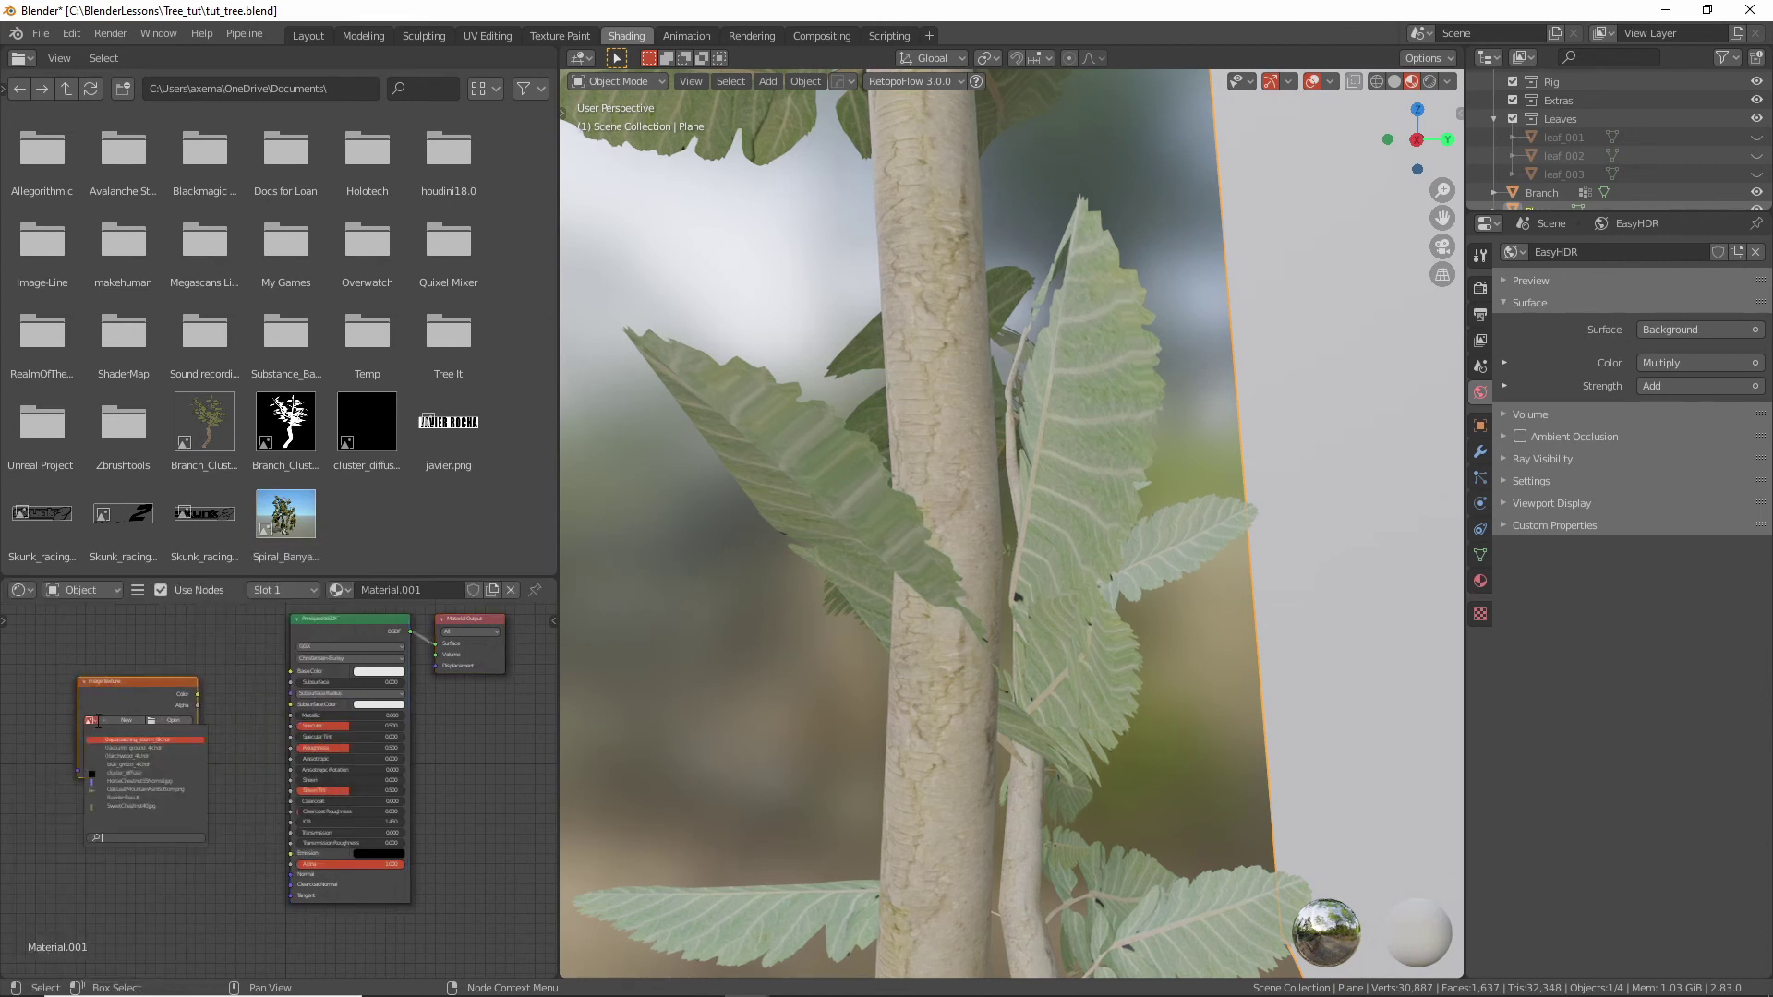
click(122, 773)
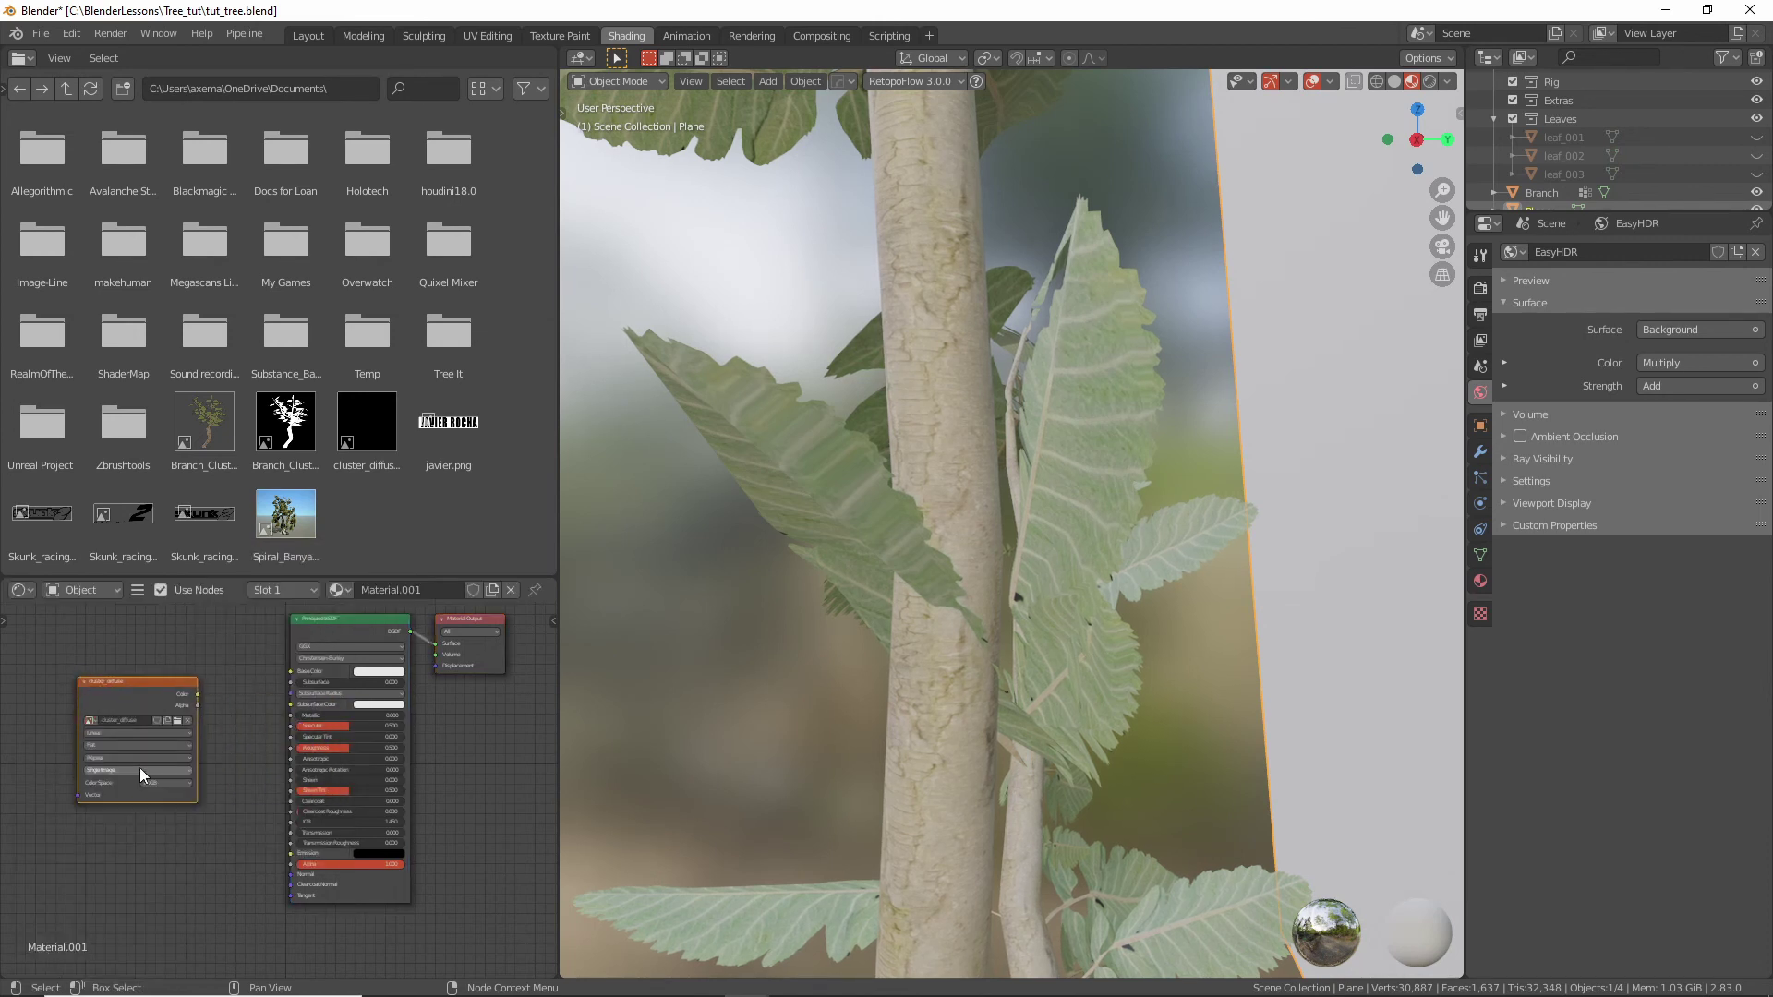
drag(197, 694, 291, 672)
middle_drag(1259, 596, 1206, 600)
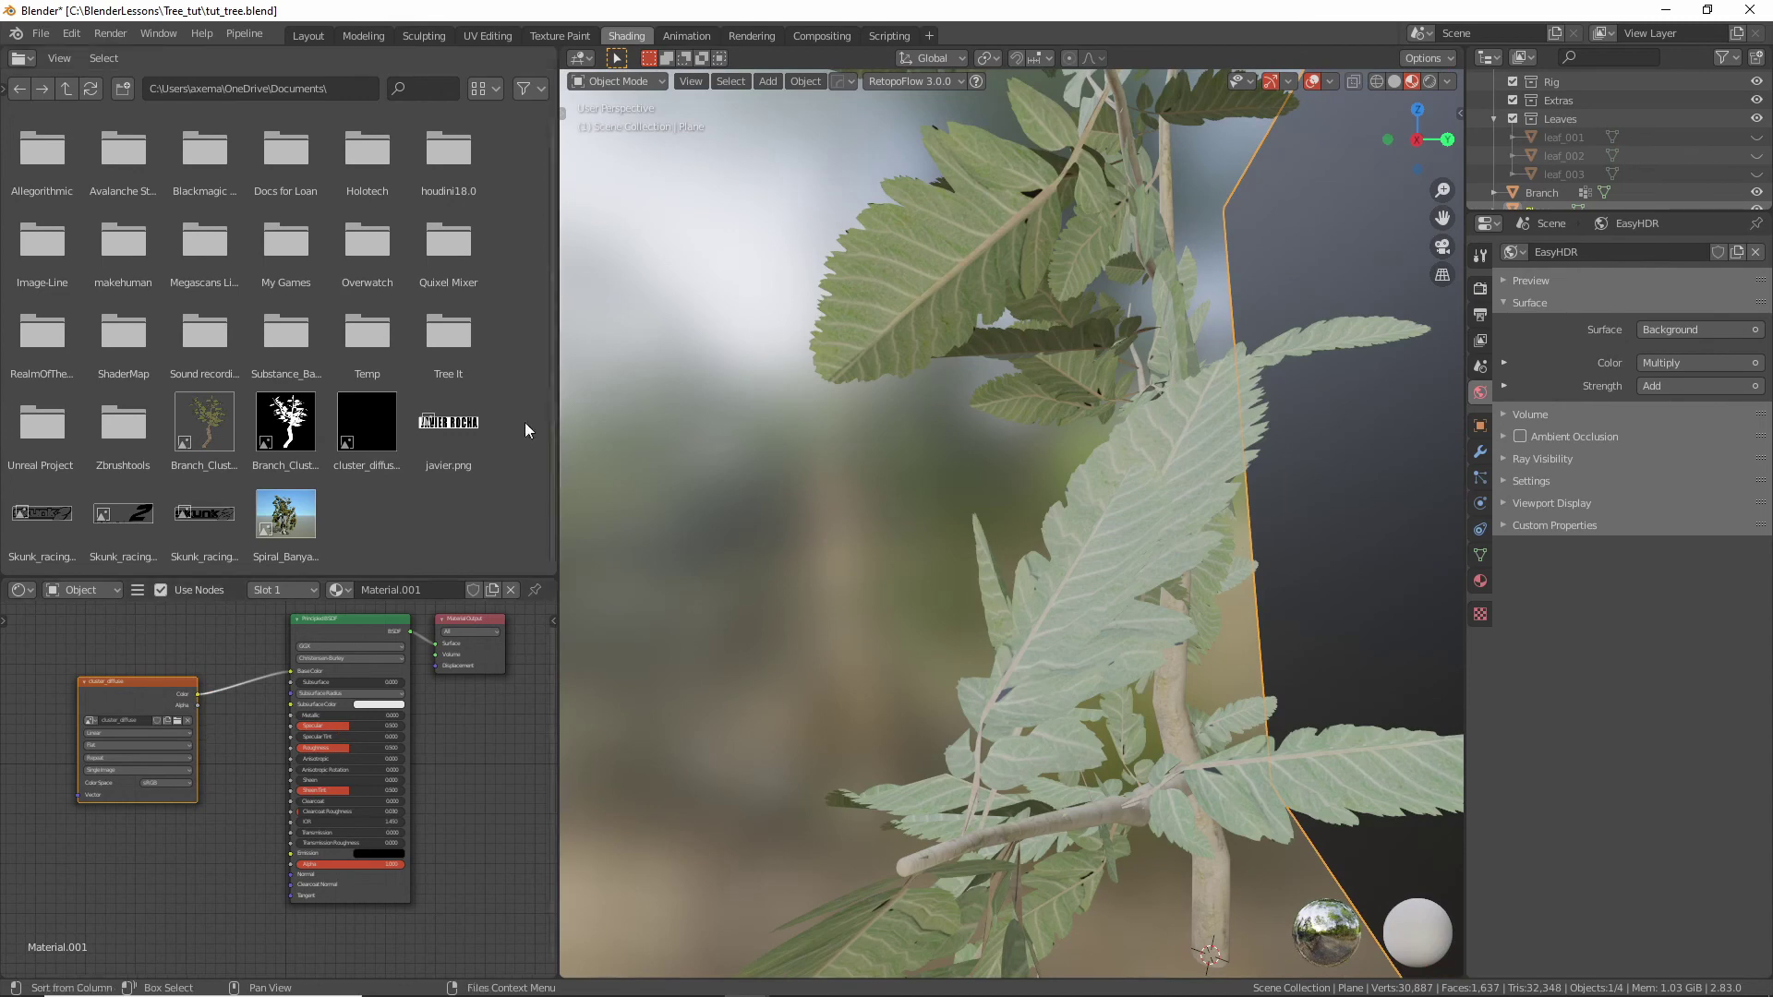
In the plane's shader nodes, make the cluster_diffuse image texture node the selected, active node as the bake target.
click(305, 37)
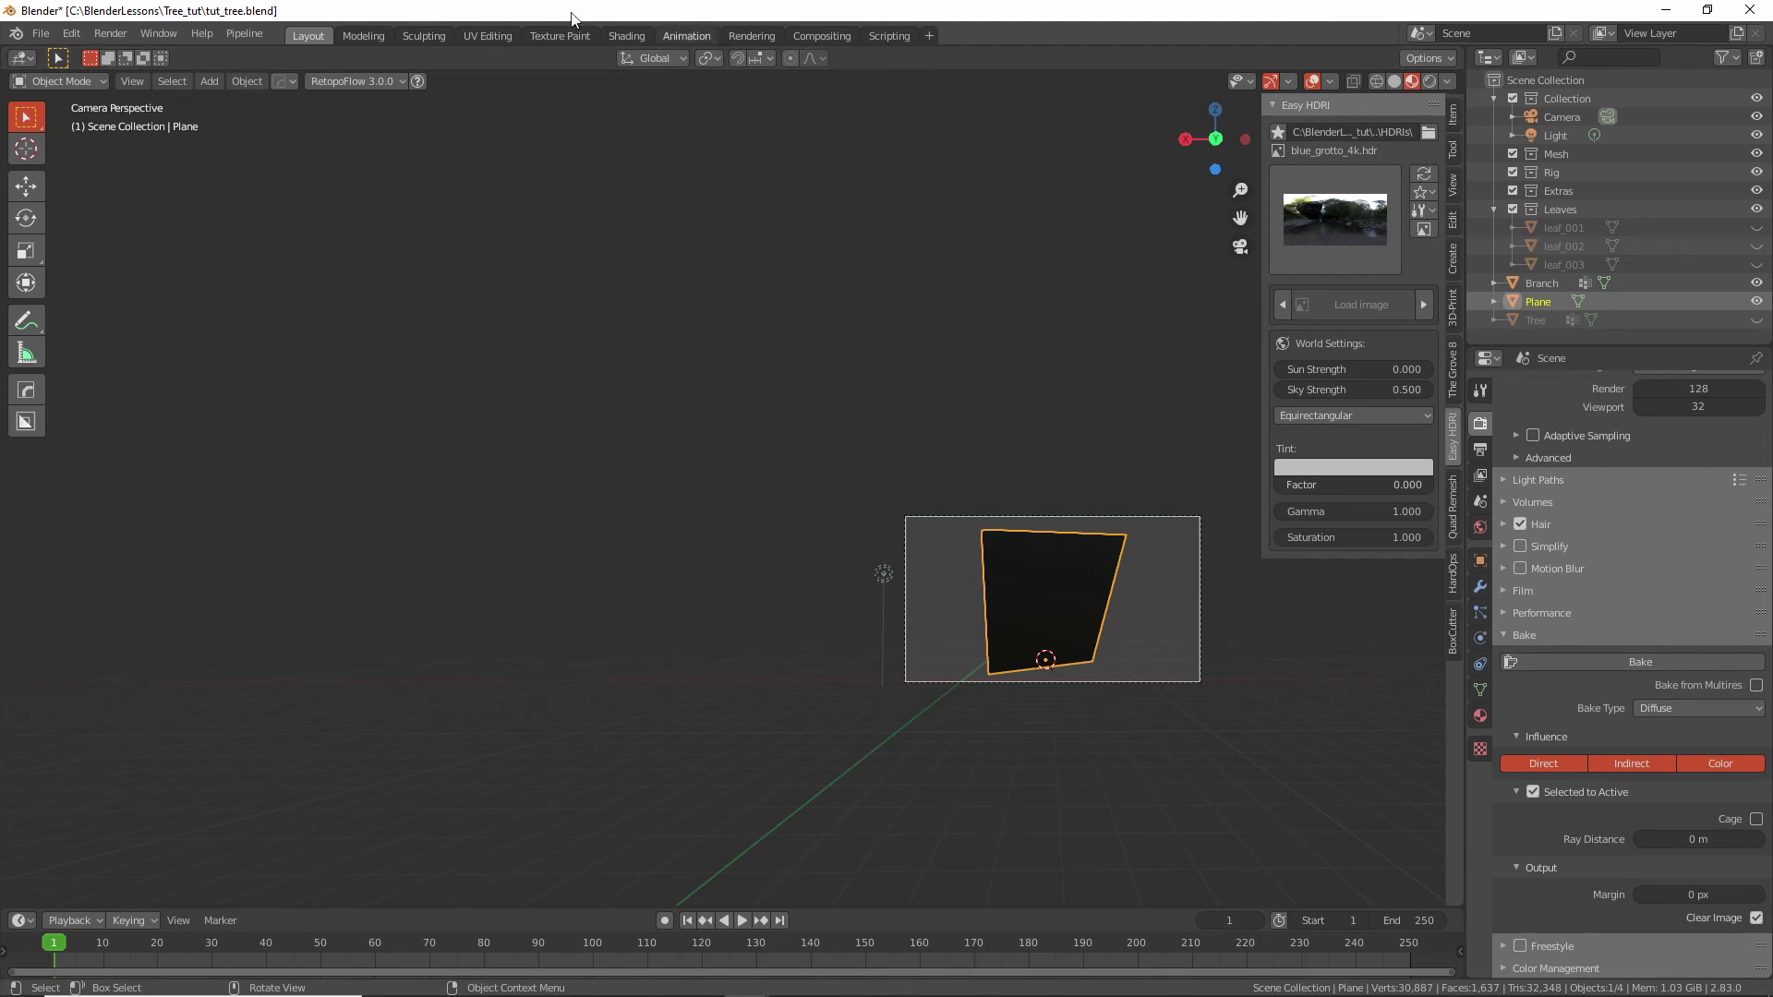
click(626, 36)
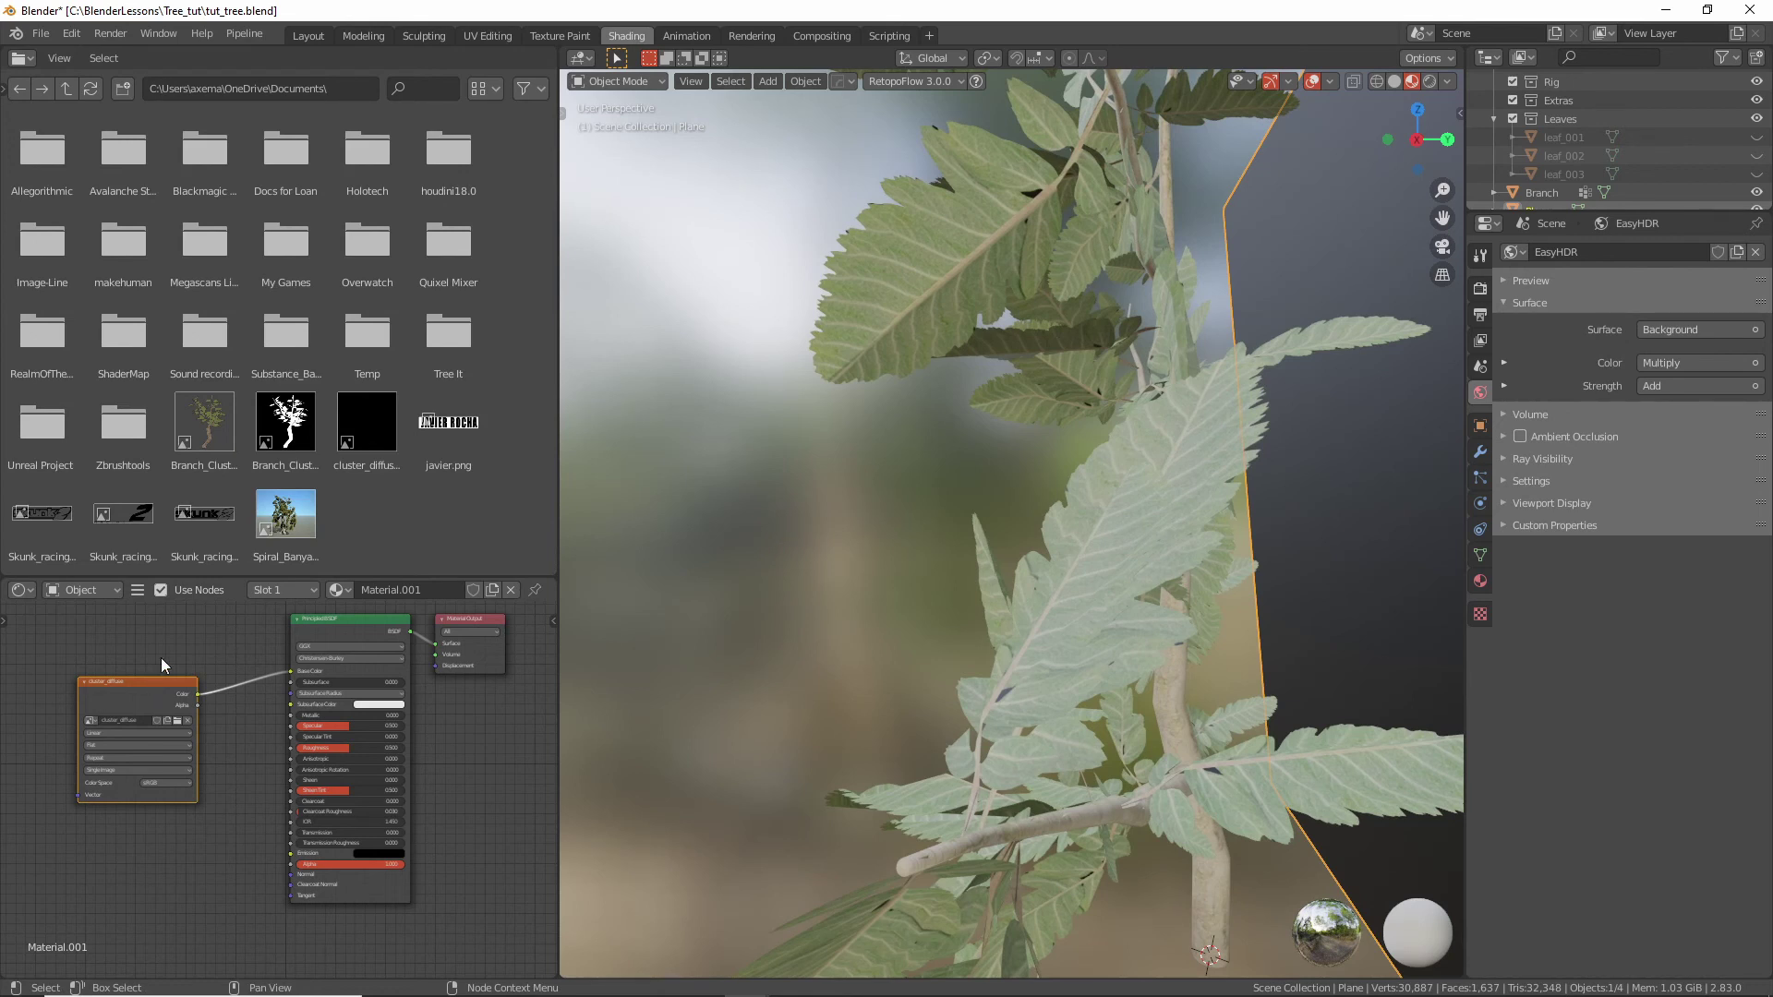
click(158, 901)
click(166, 690)
click(148, 903)
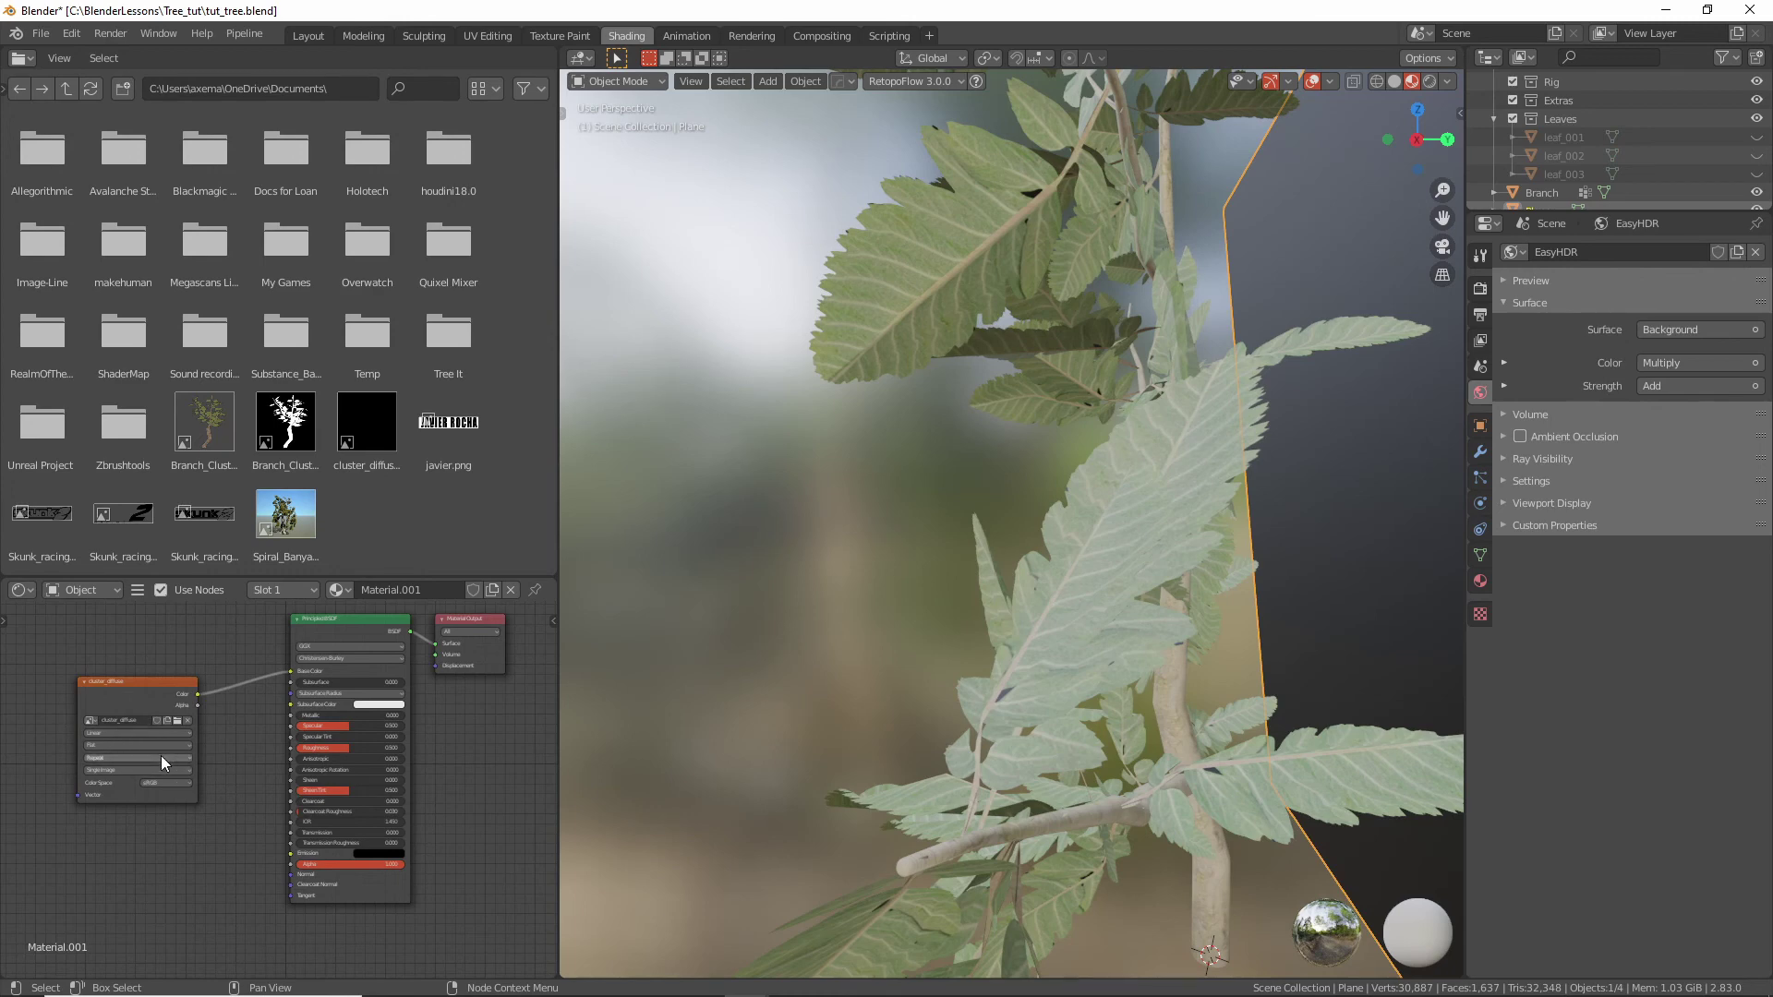
click(78, 680)
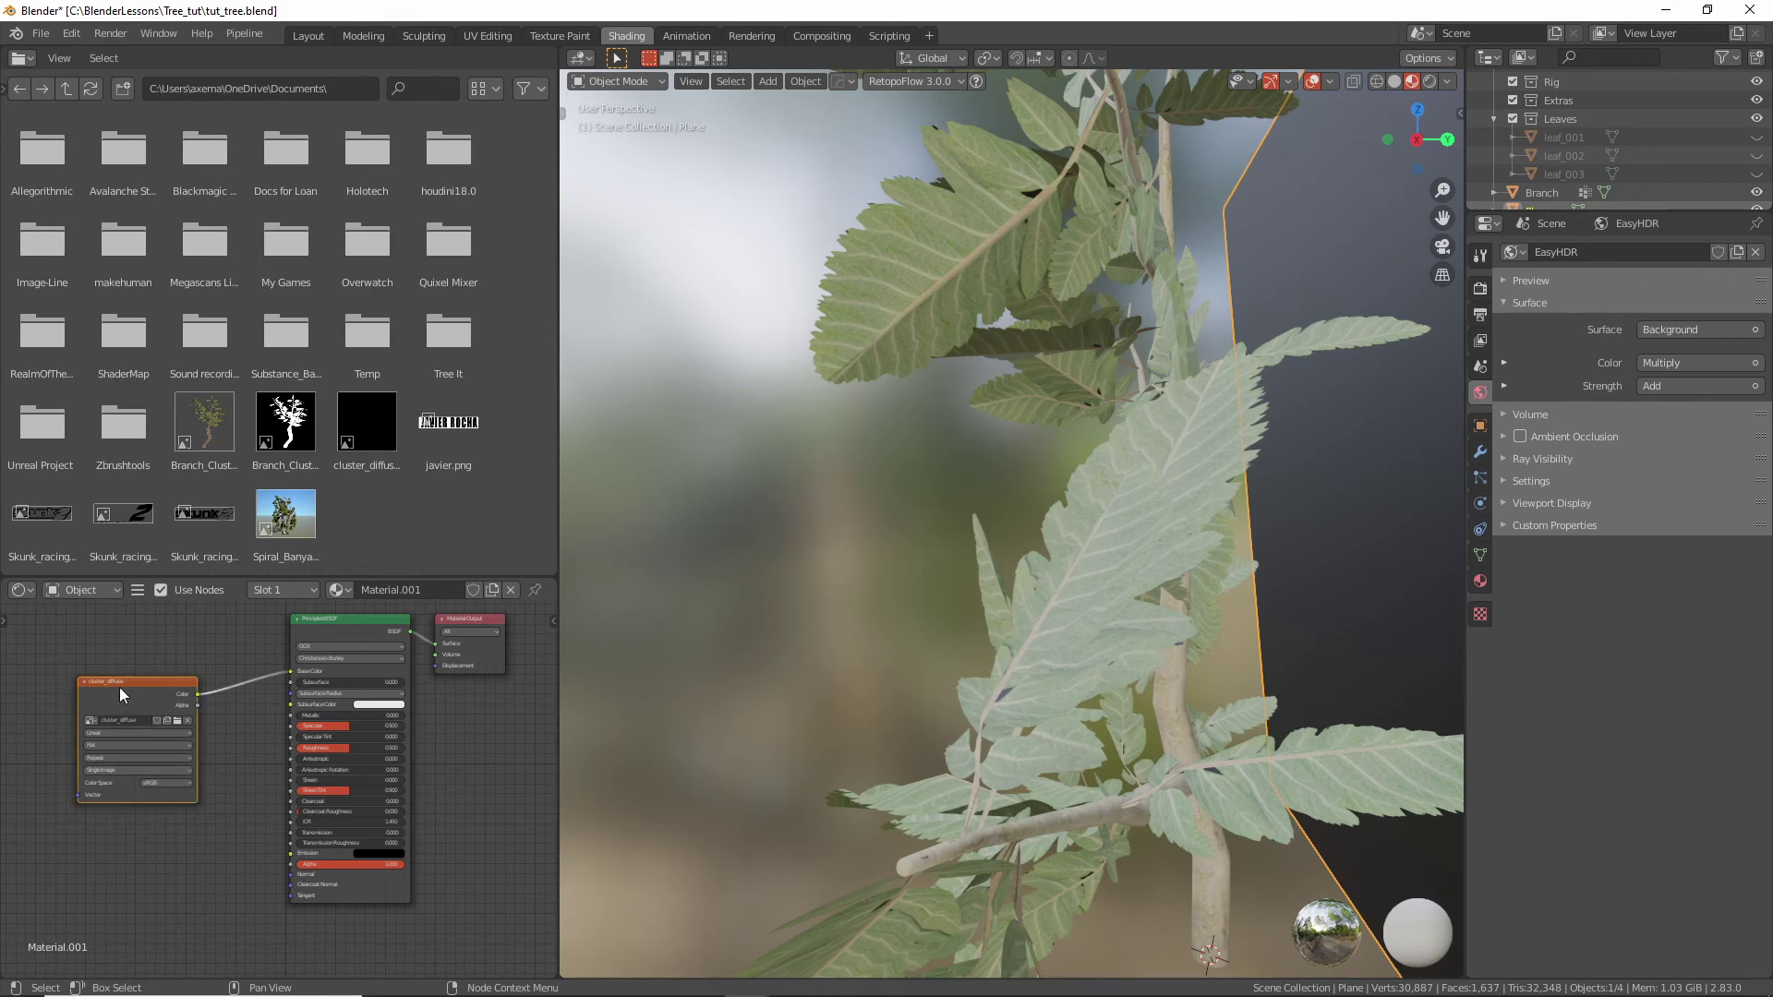
Return to the Layout workspace and try to bake with only the plane selected.
click(307, 36)
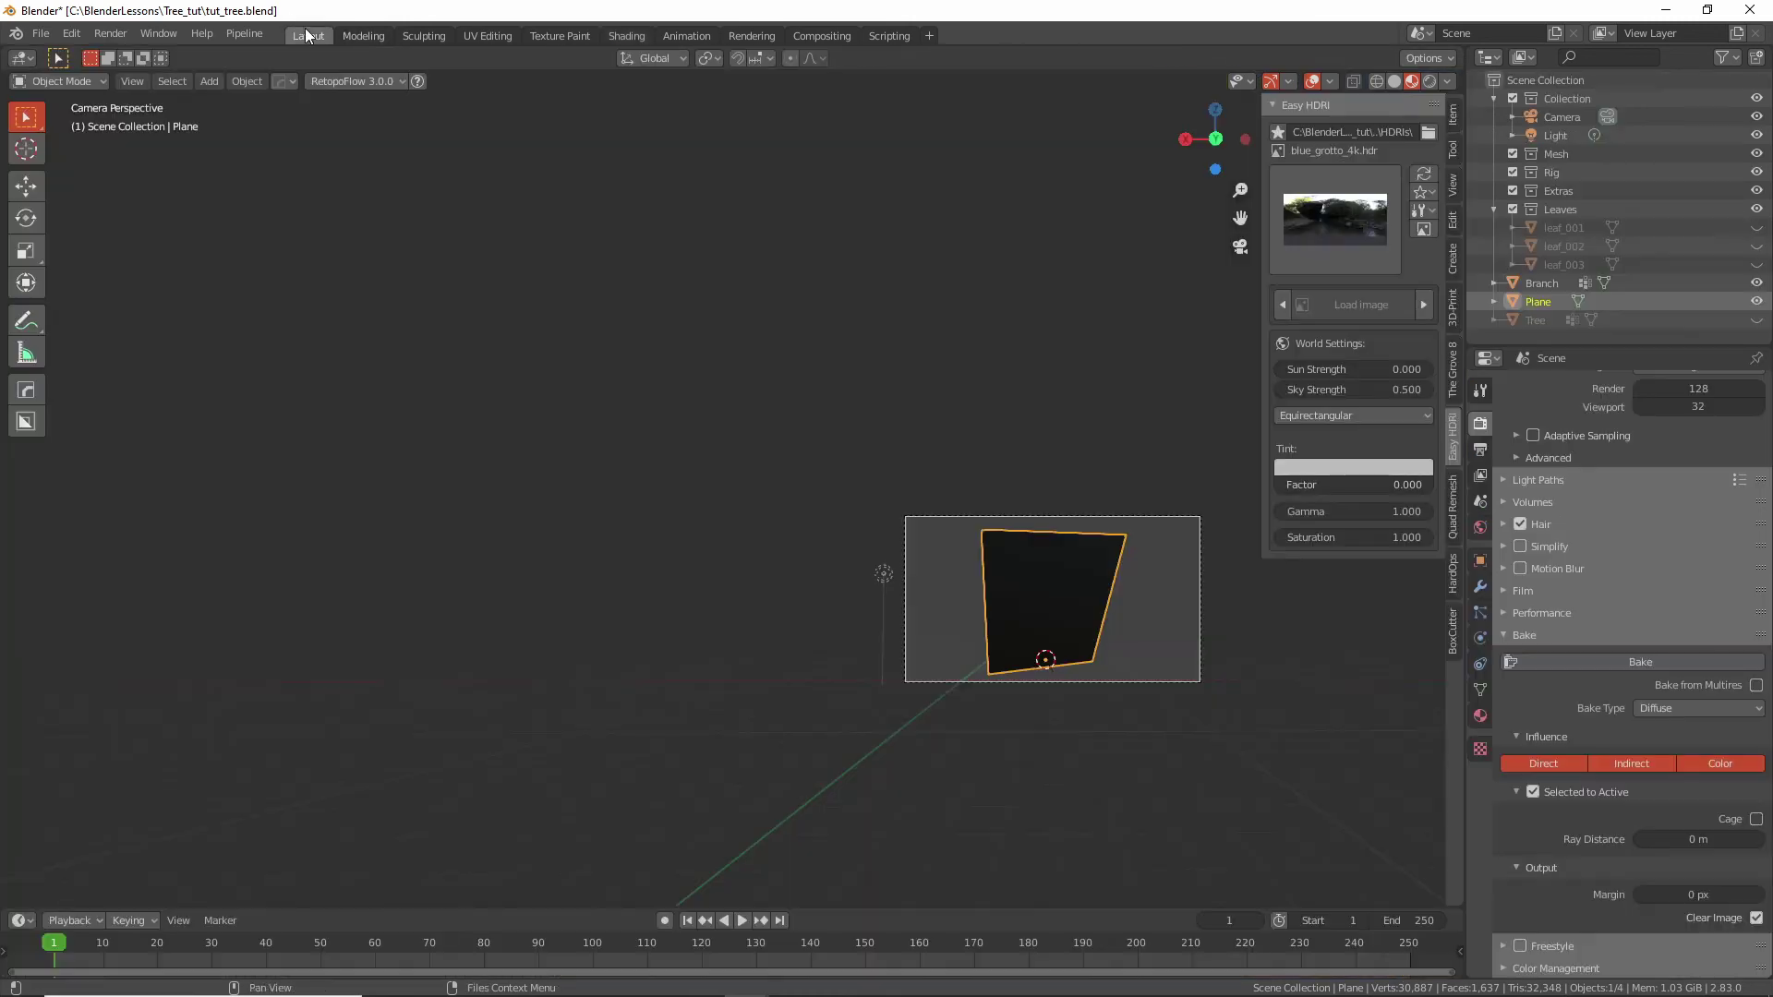
click(1683, 661)
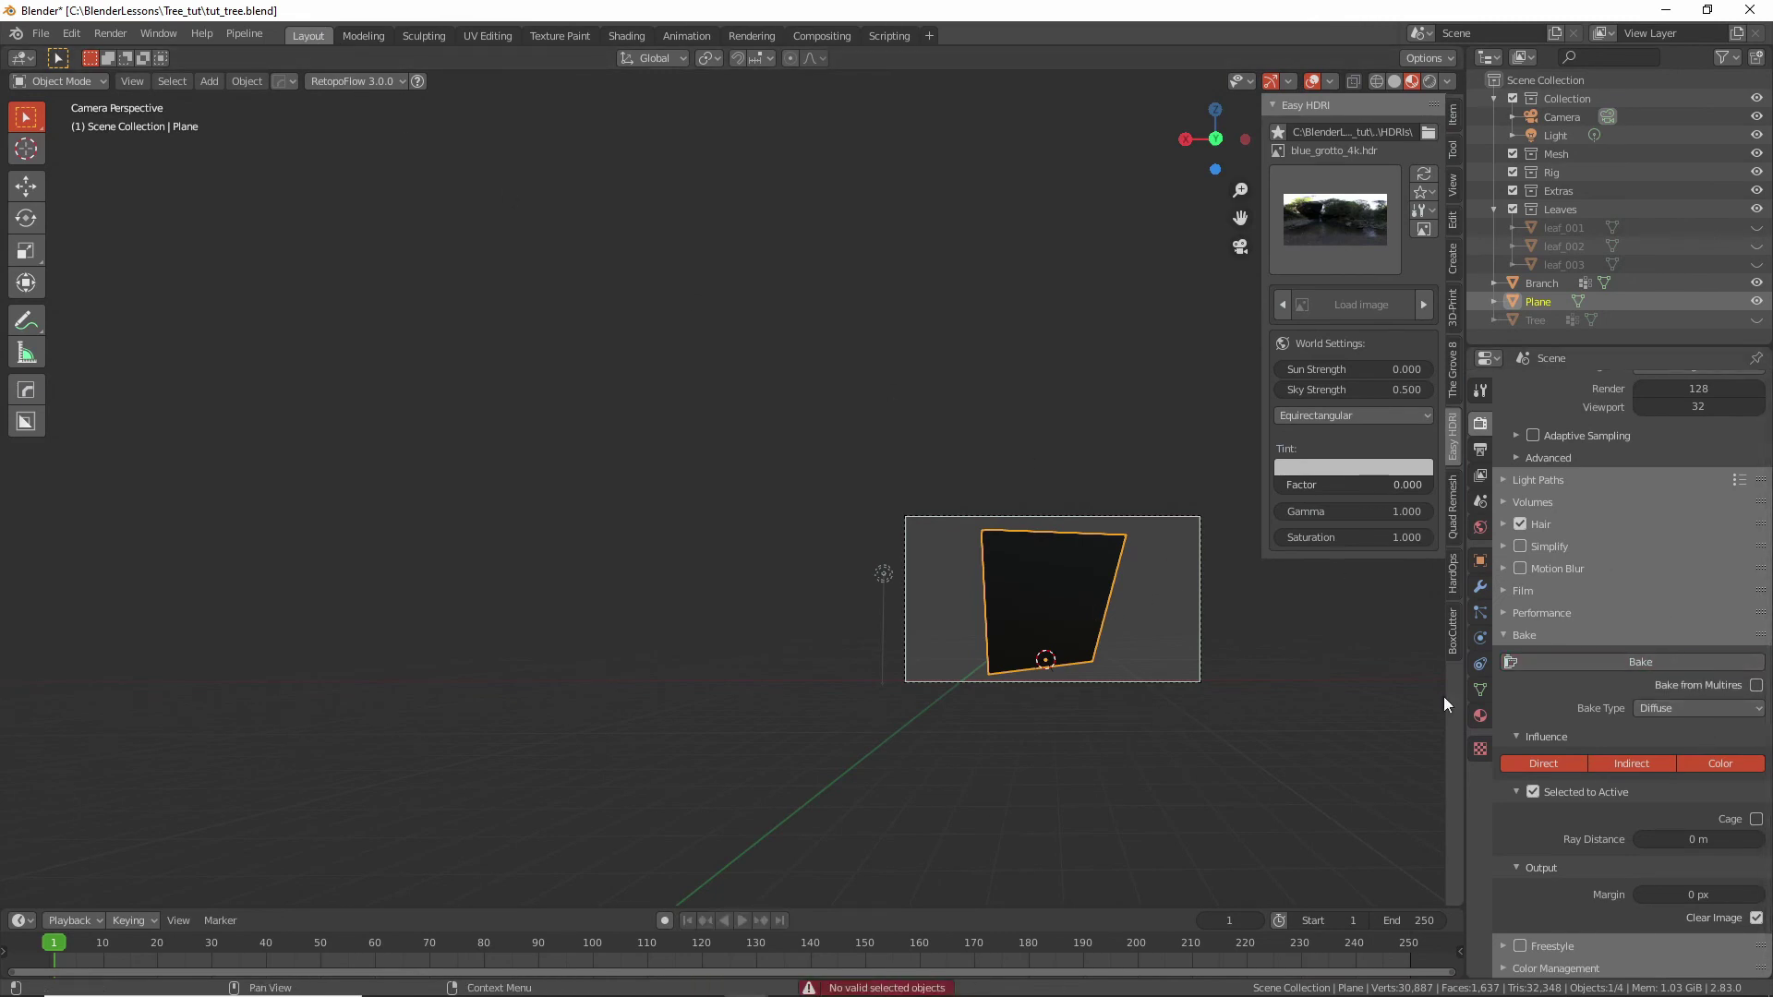
Select the branch and add the plane to the selection as the active object.
middle_drag(1366, 698, 642, 624)
click(662, 613)
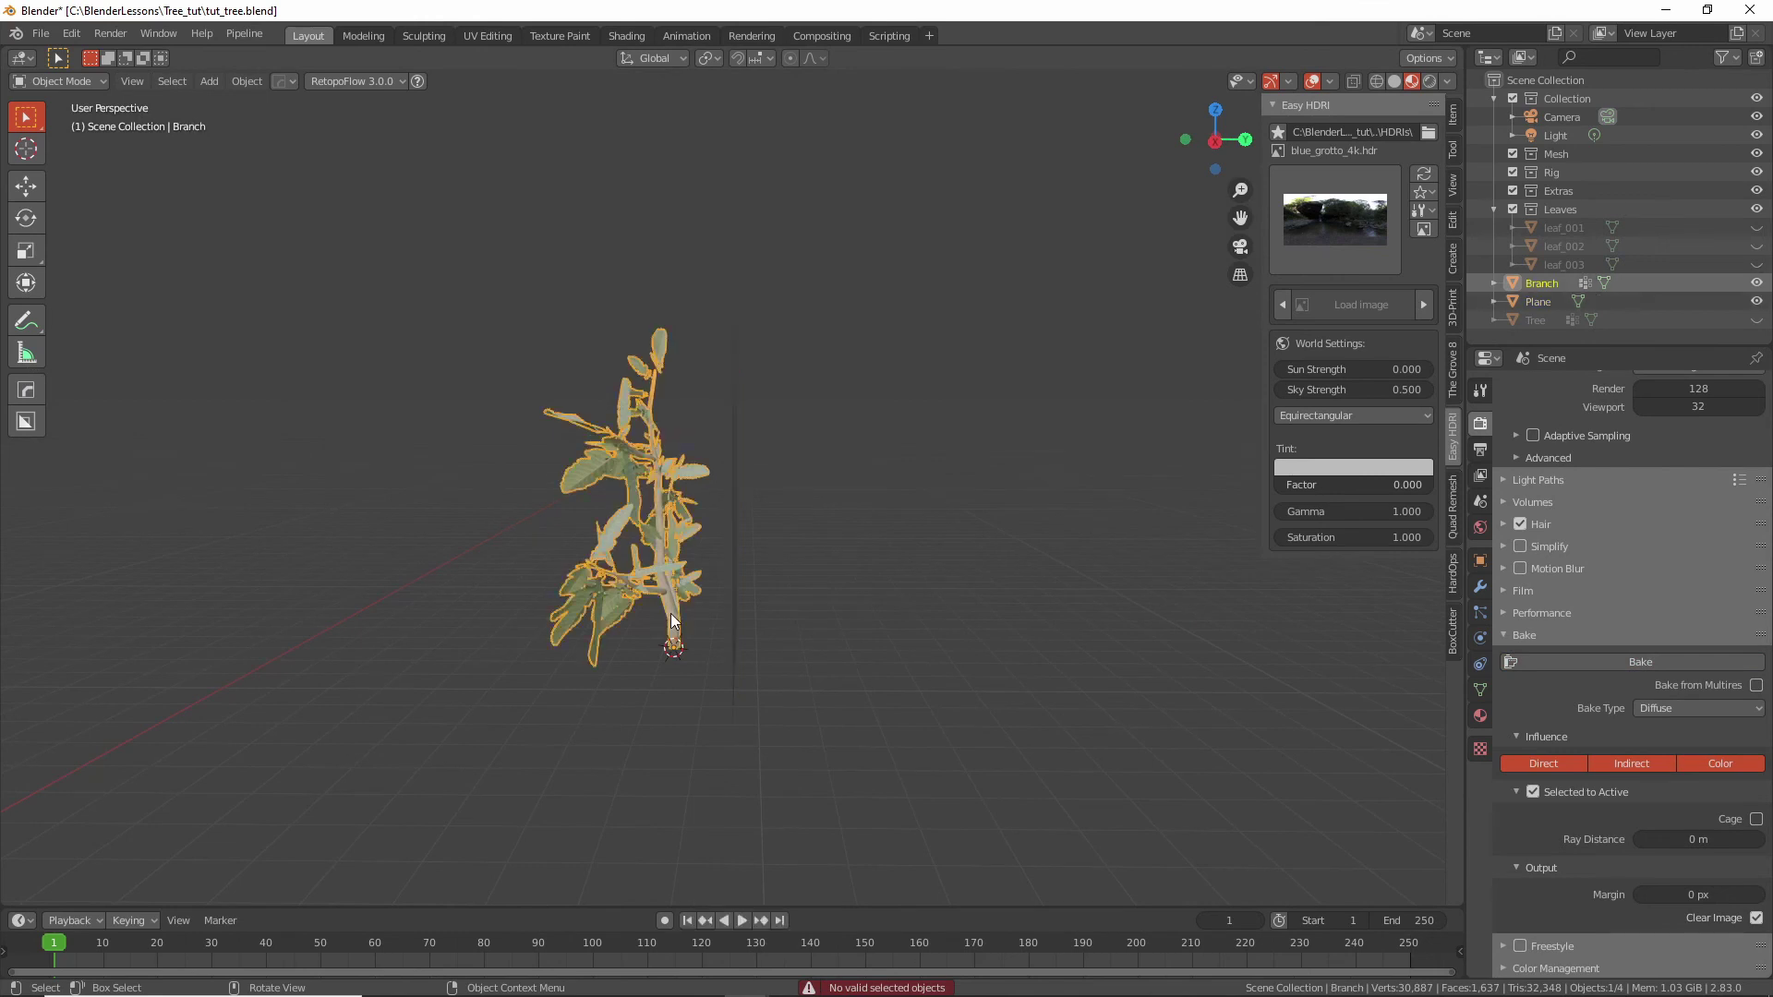
middle_drag(698, 624, 770, 558)
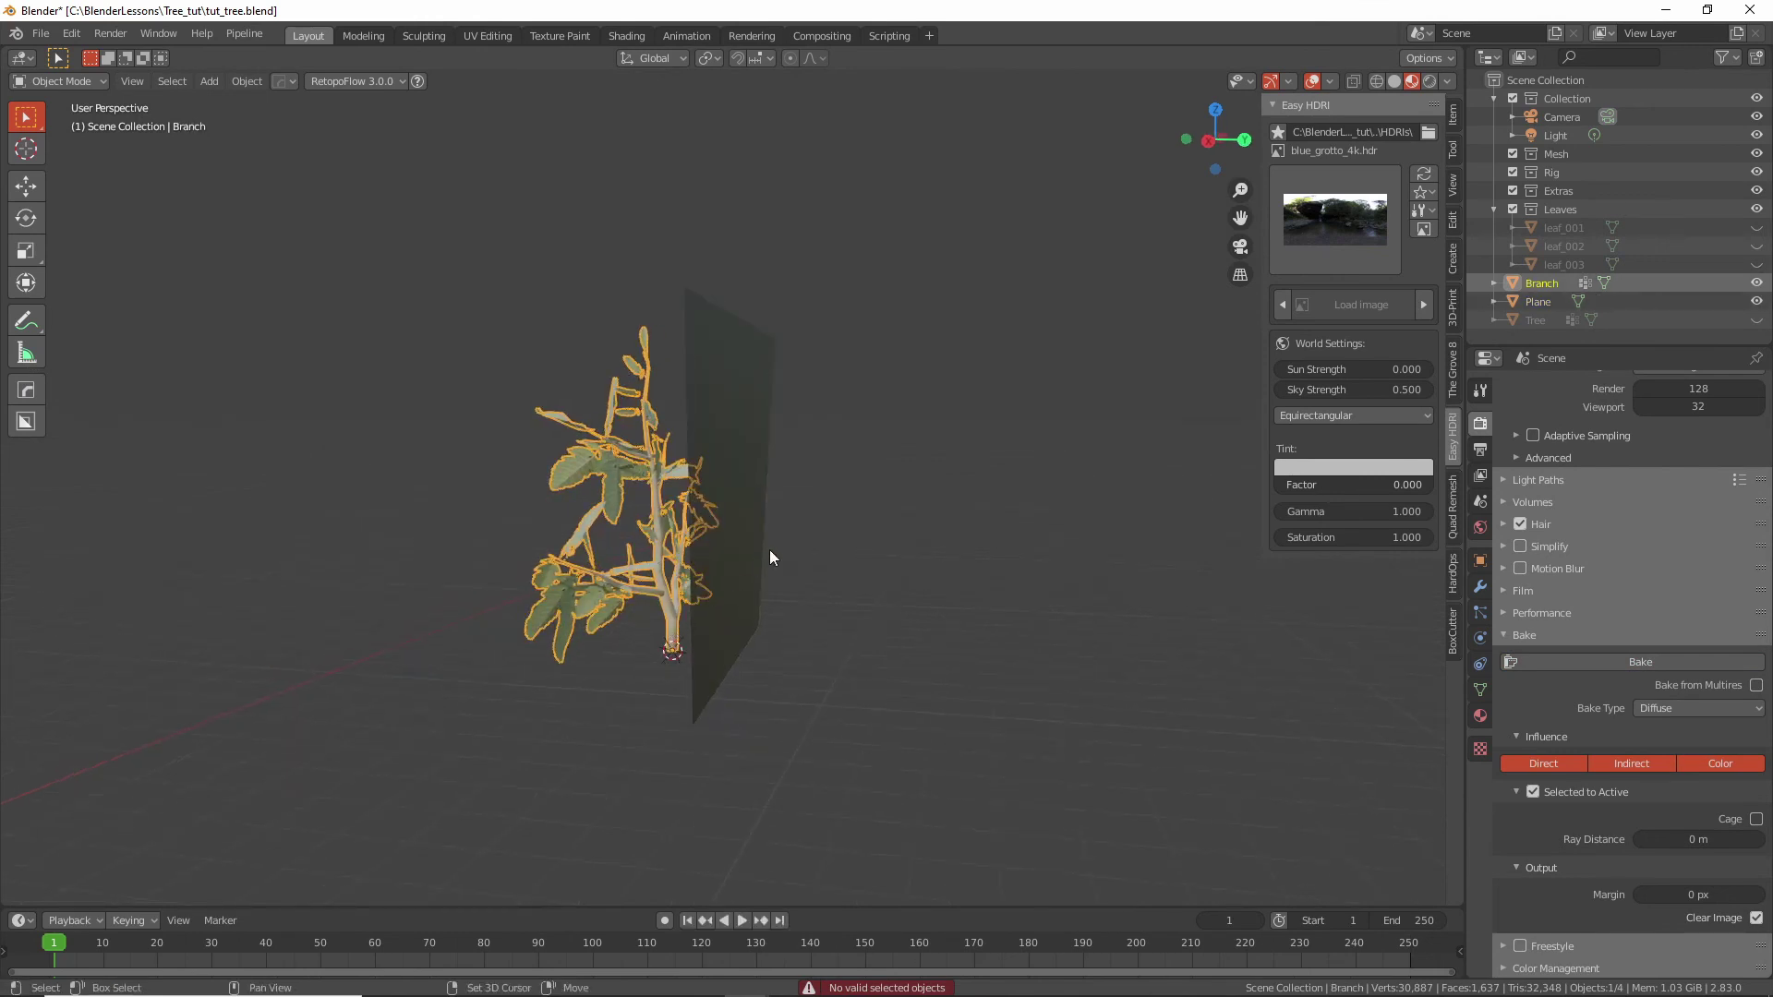
shift+click(741, 547)
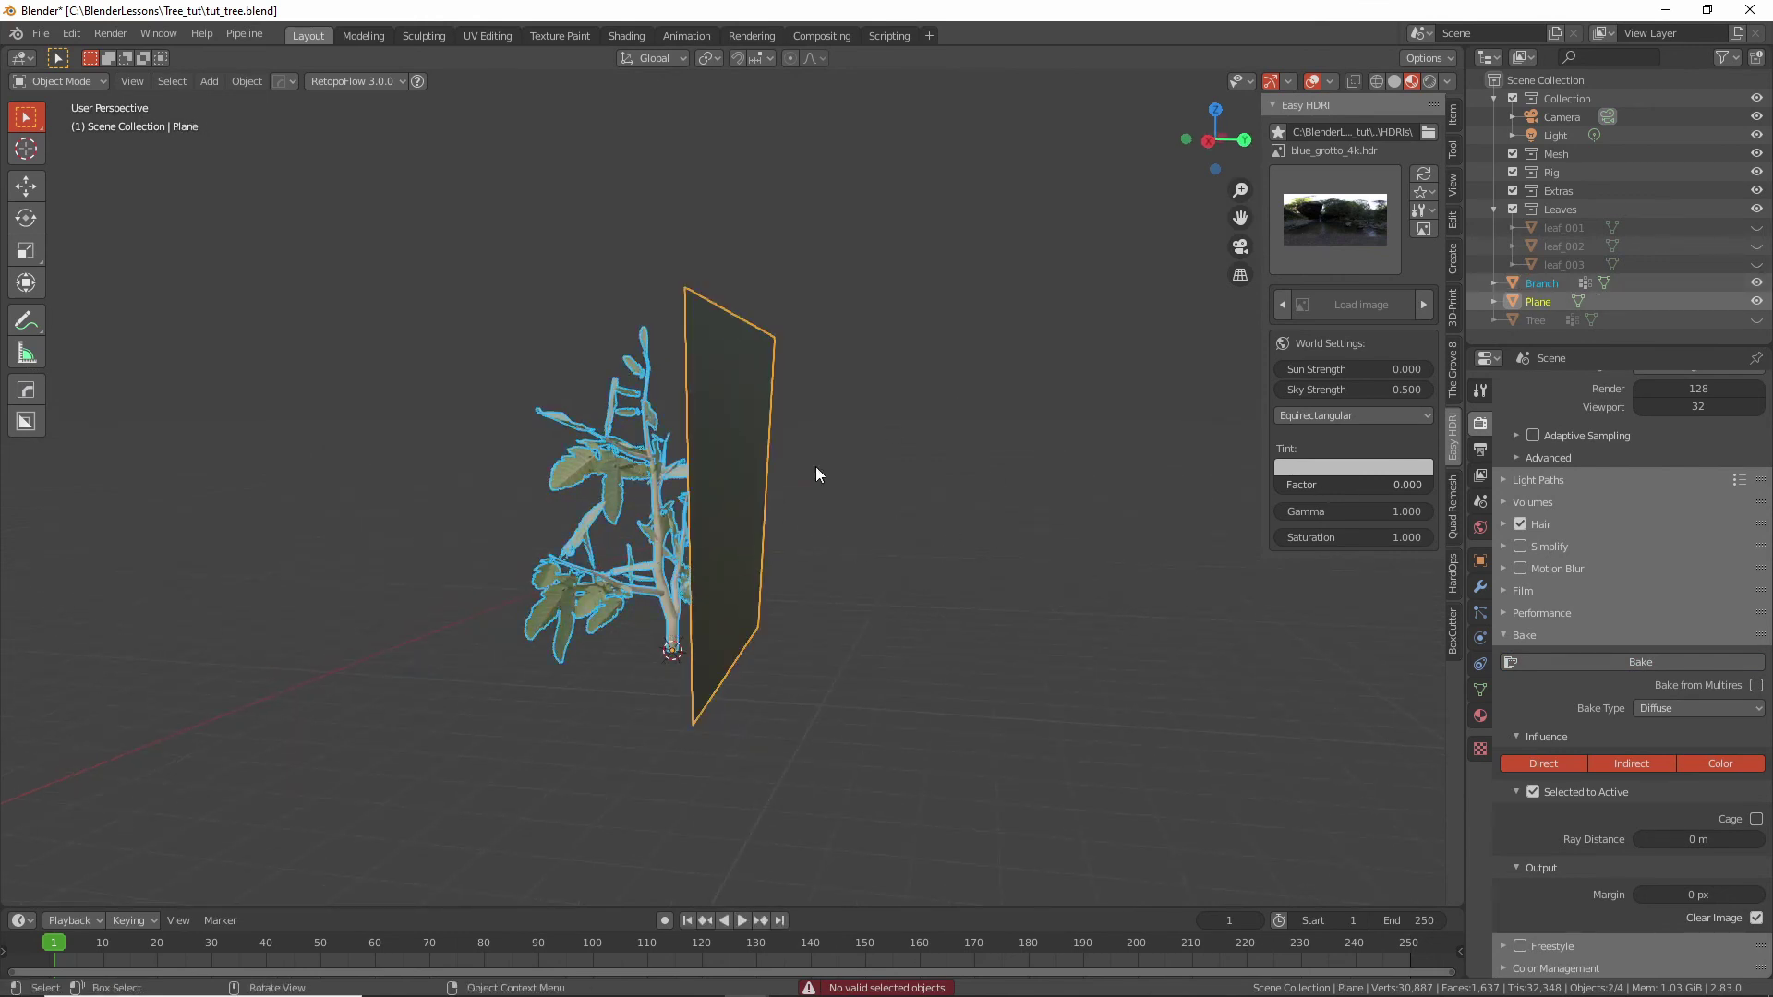
middle_drag(763, 461, 582, 459)
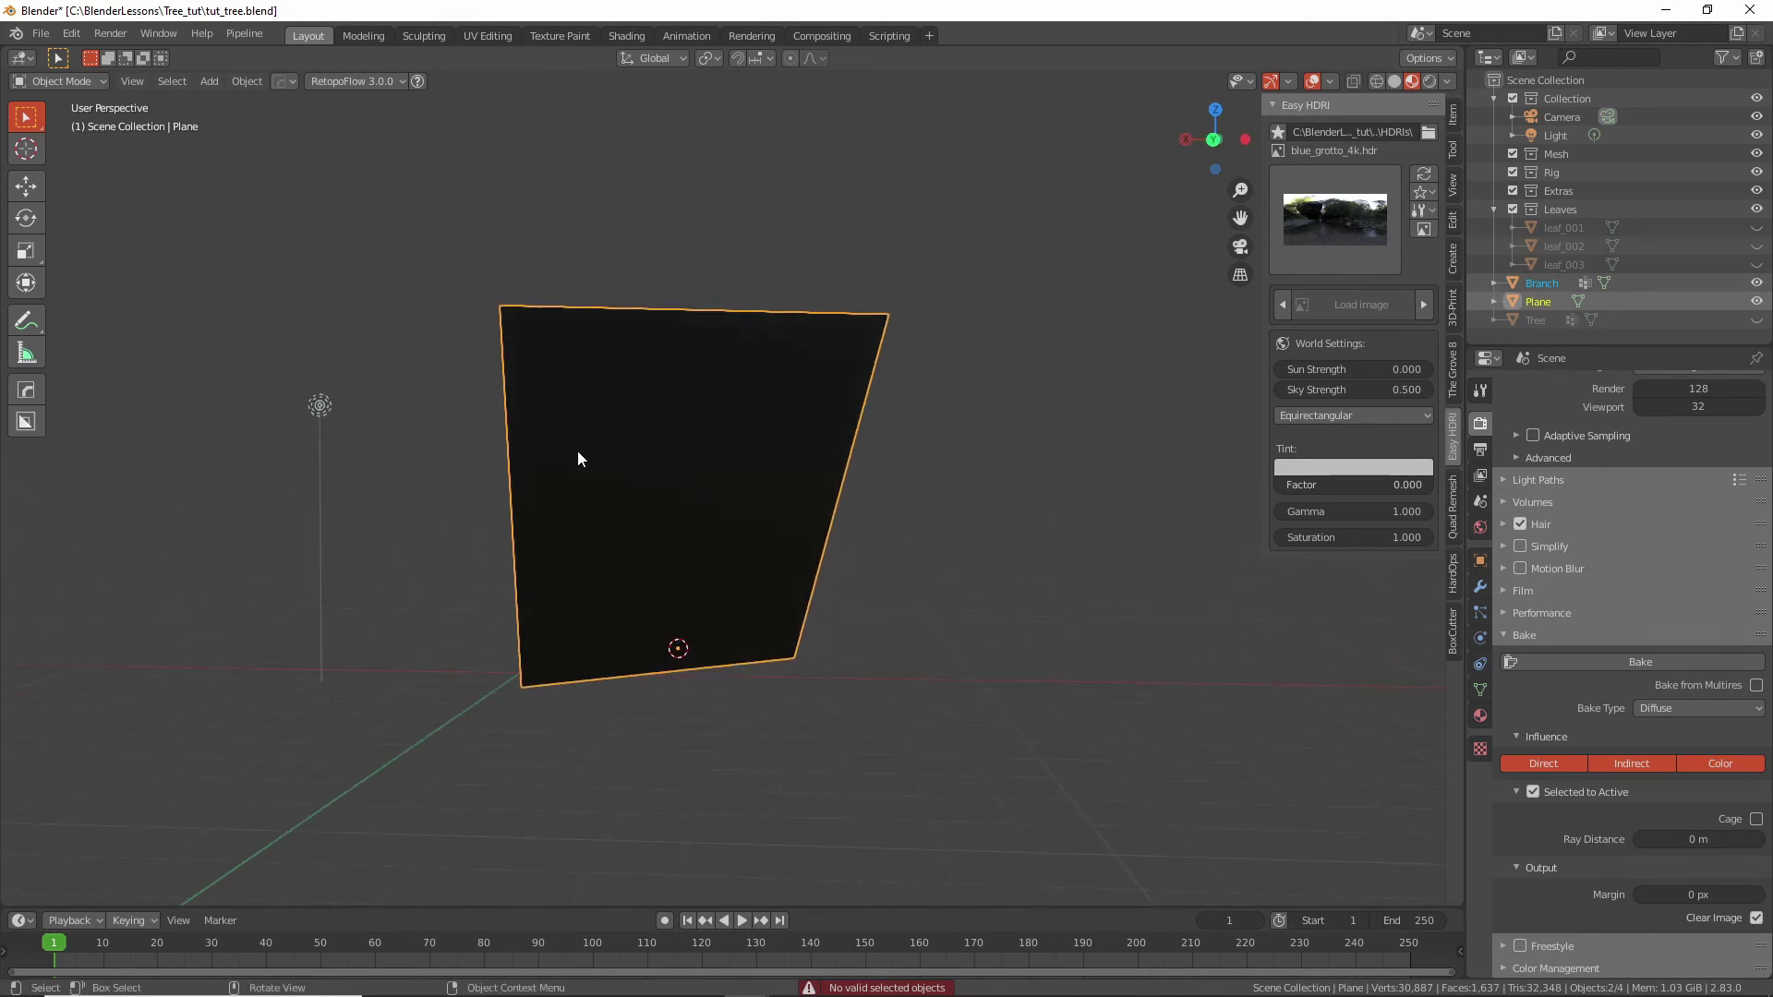
Bake the branch's diffuse onto the plane and examine the cluster_diffuse image in the UV Editing workspace.
click(1647, 661)
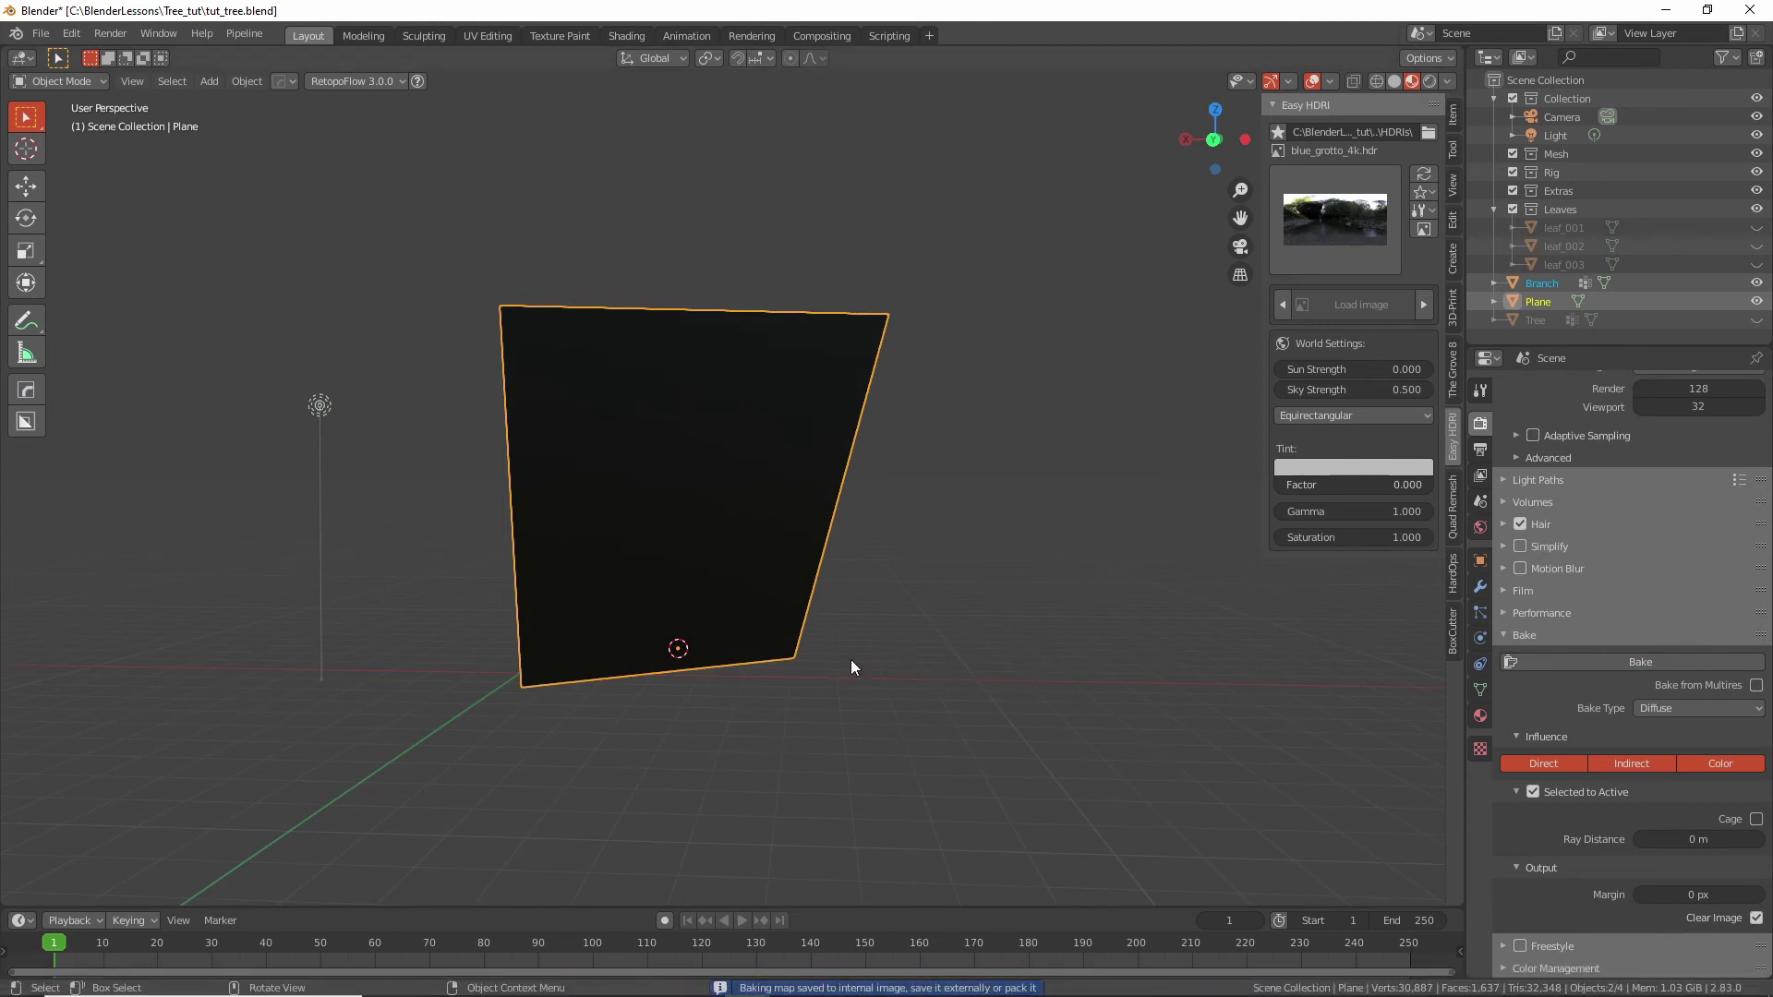
click(484, 33)
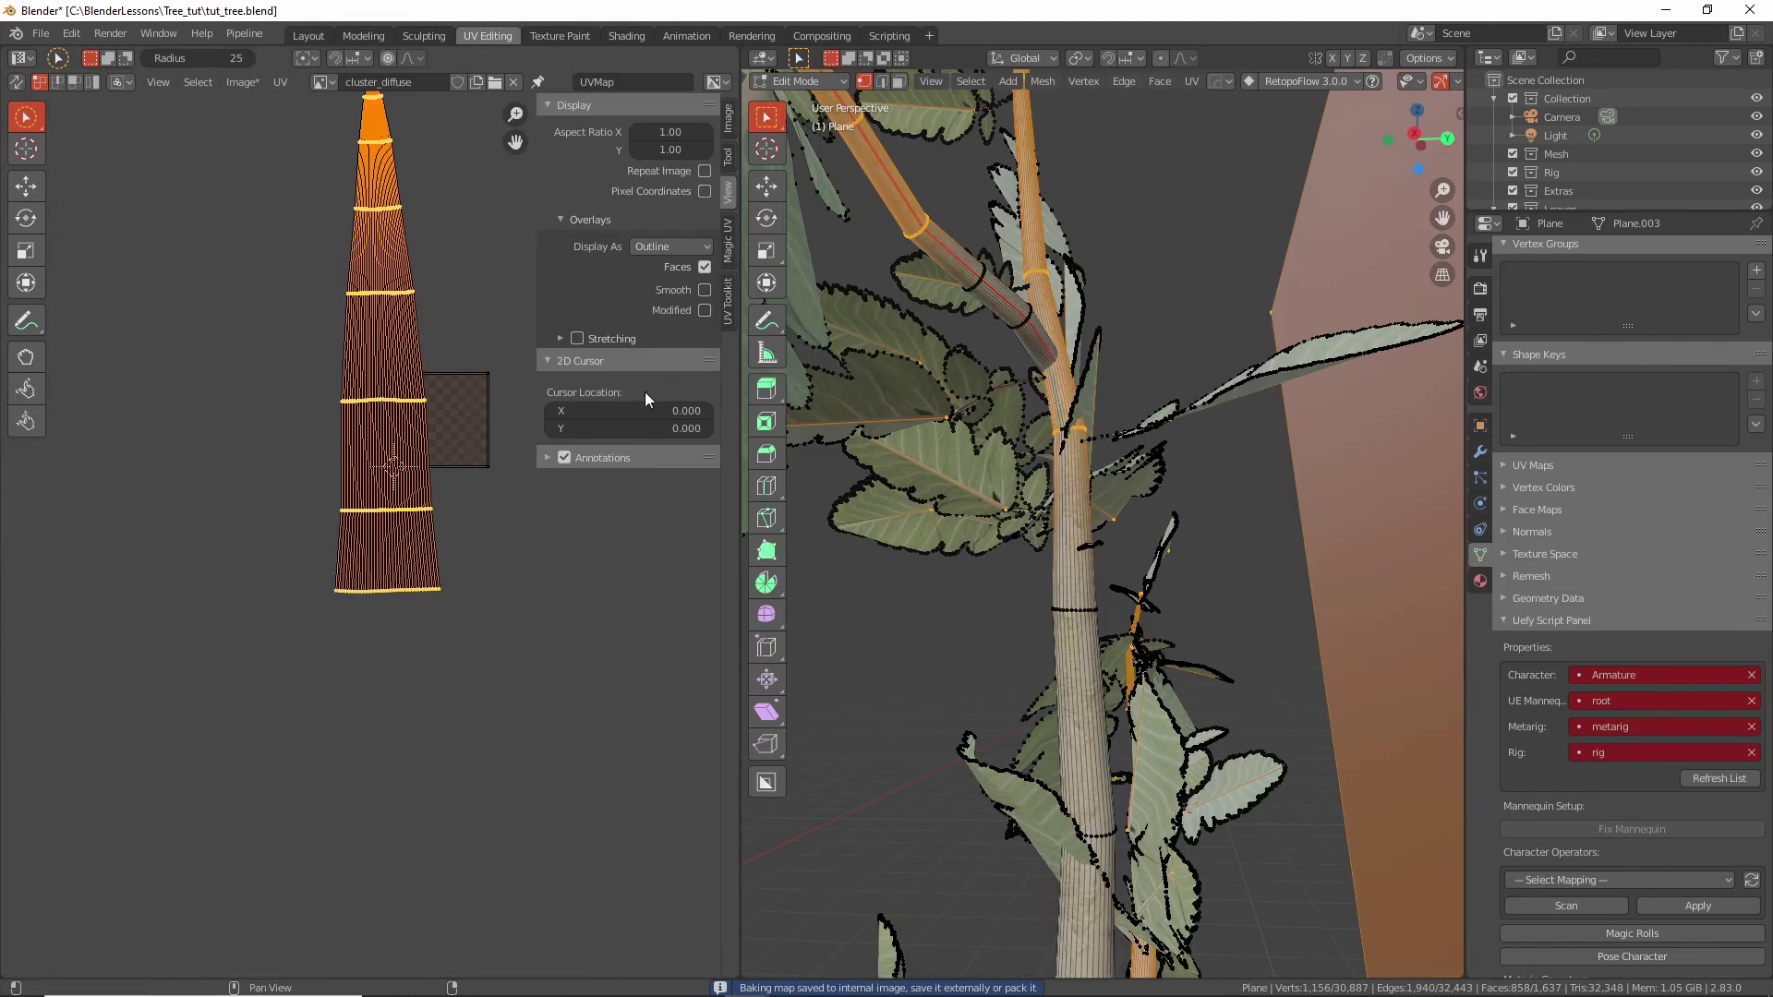
scroll(456, 434, up, 6)
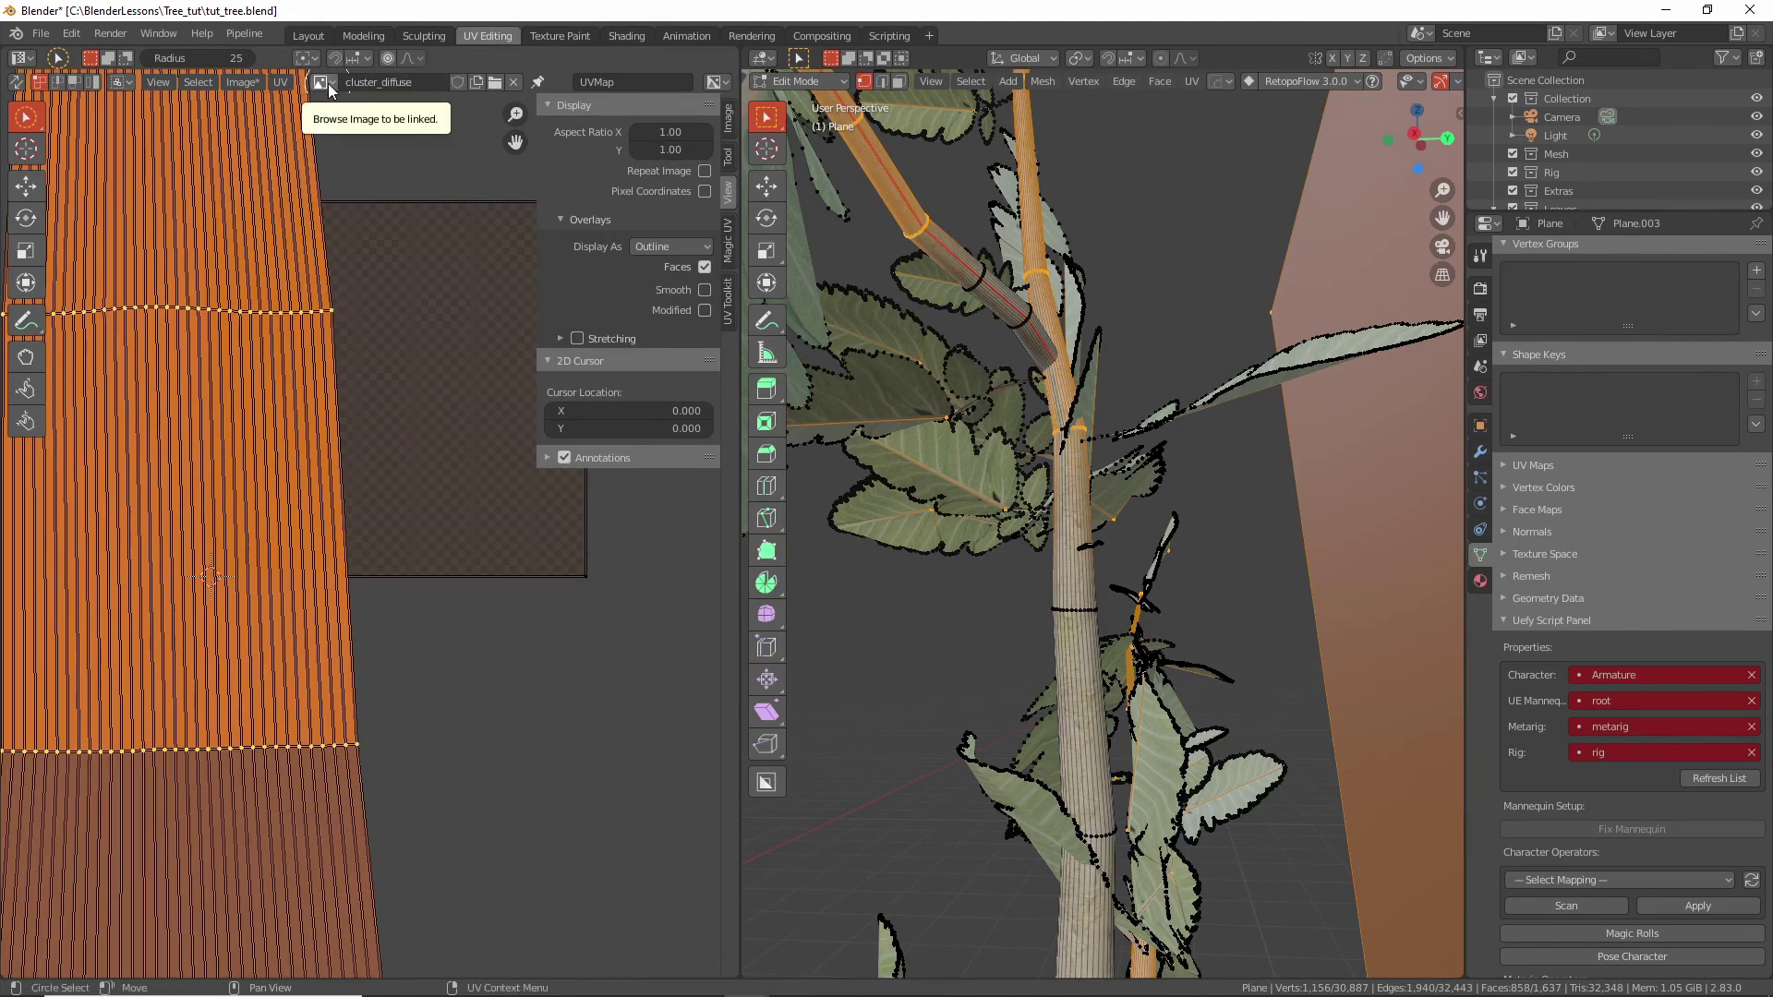
scroll(471, 503, down, 5)
scroll(473, 510, up, 4)
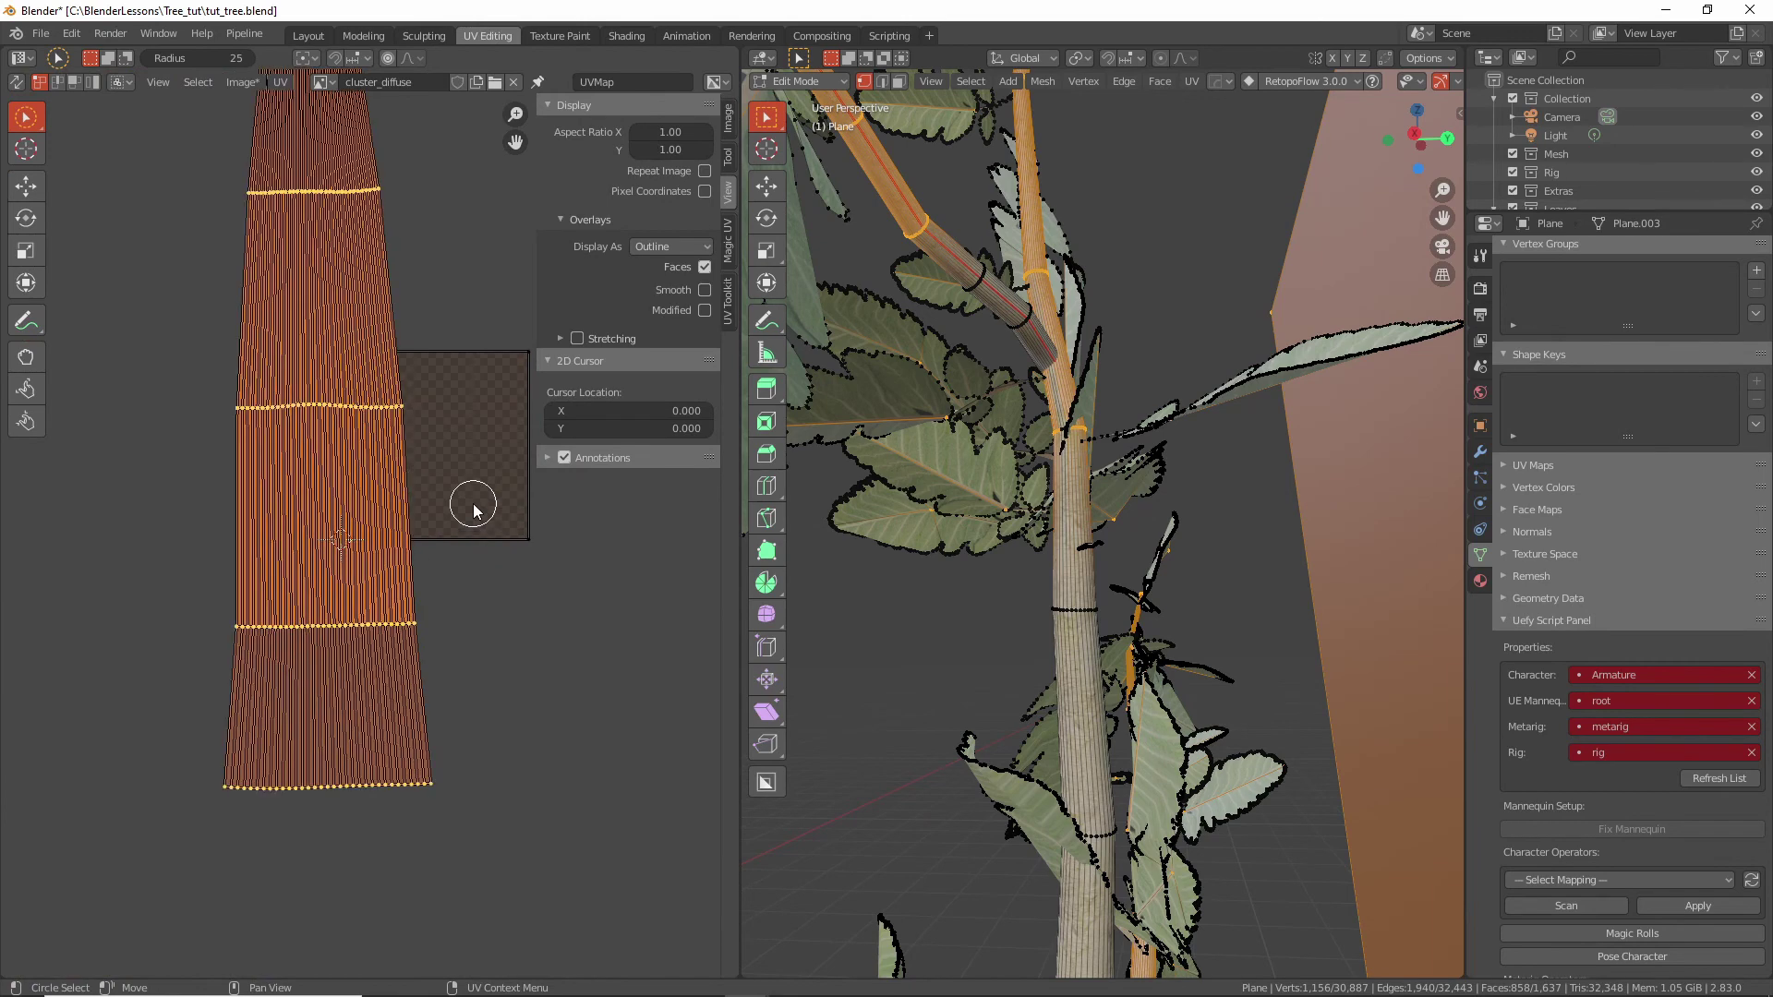
scroll(473, 510, up, 5)
scroll(472, 510, down, 5)
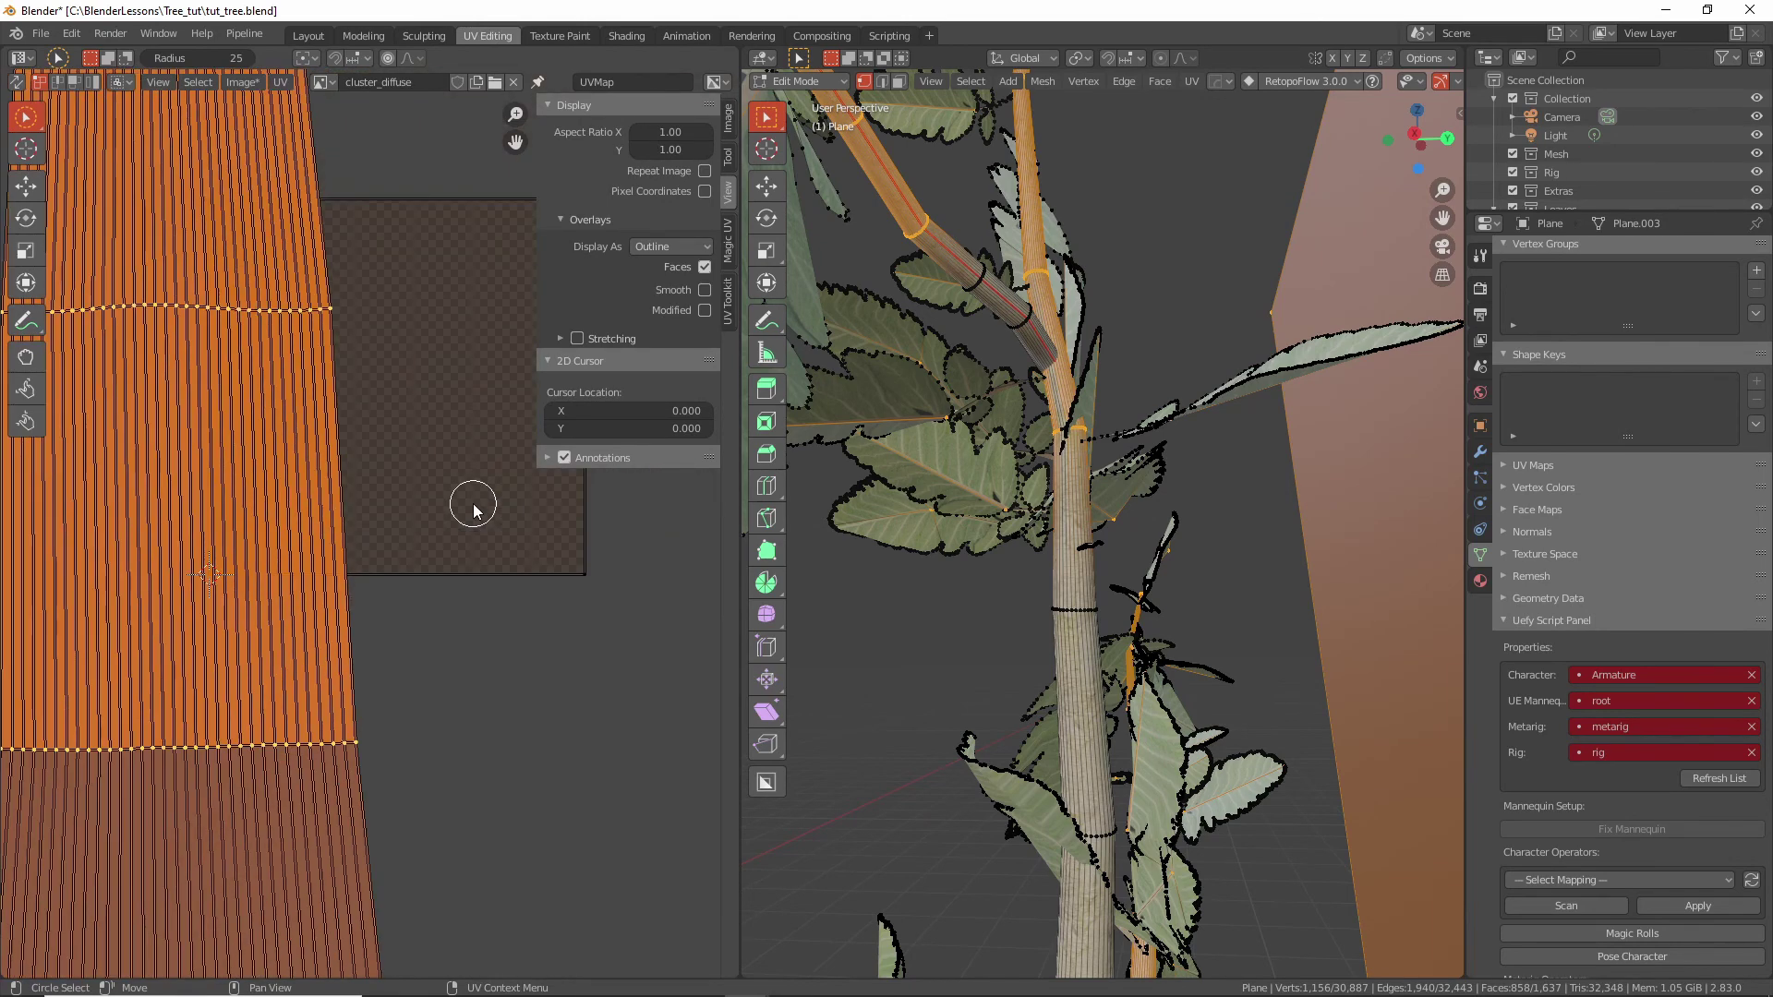
Save the cluster_diffuse image to disk from the UV editor.
click(235, 85)
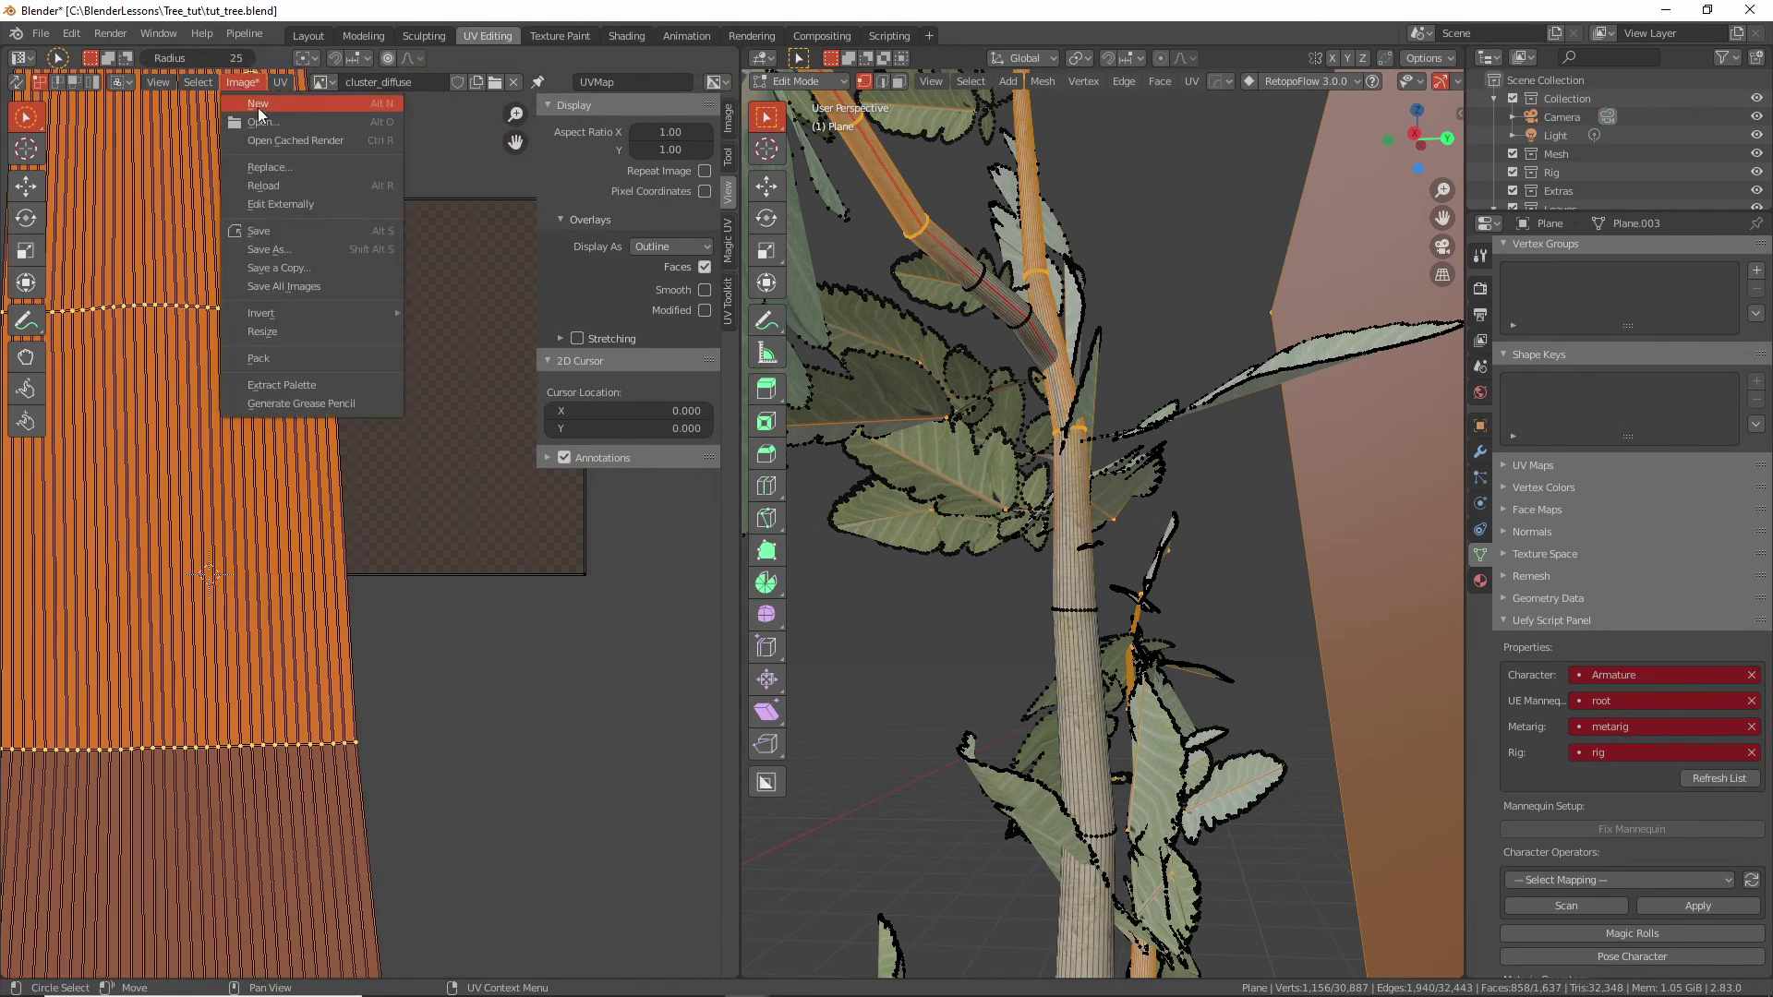
click(273, 231)
scroll(506, 510, down, 3)
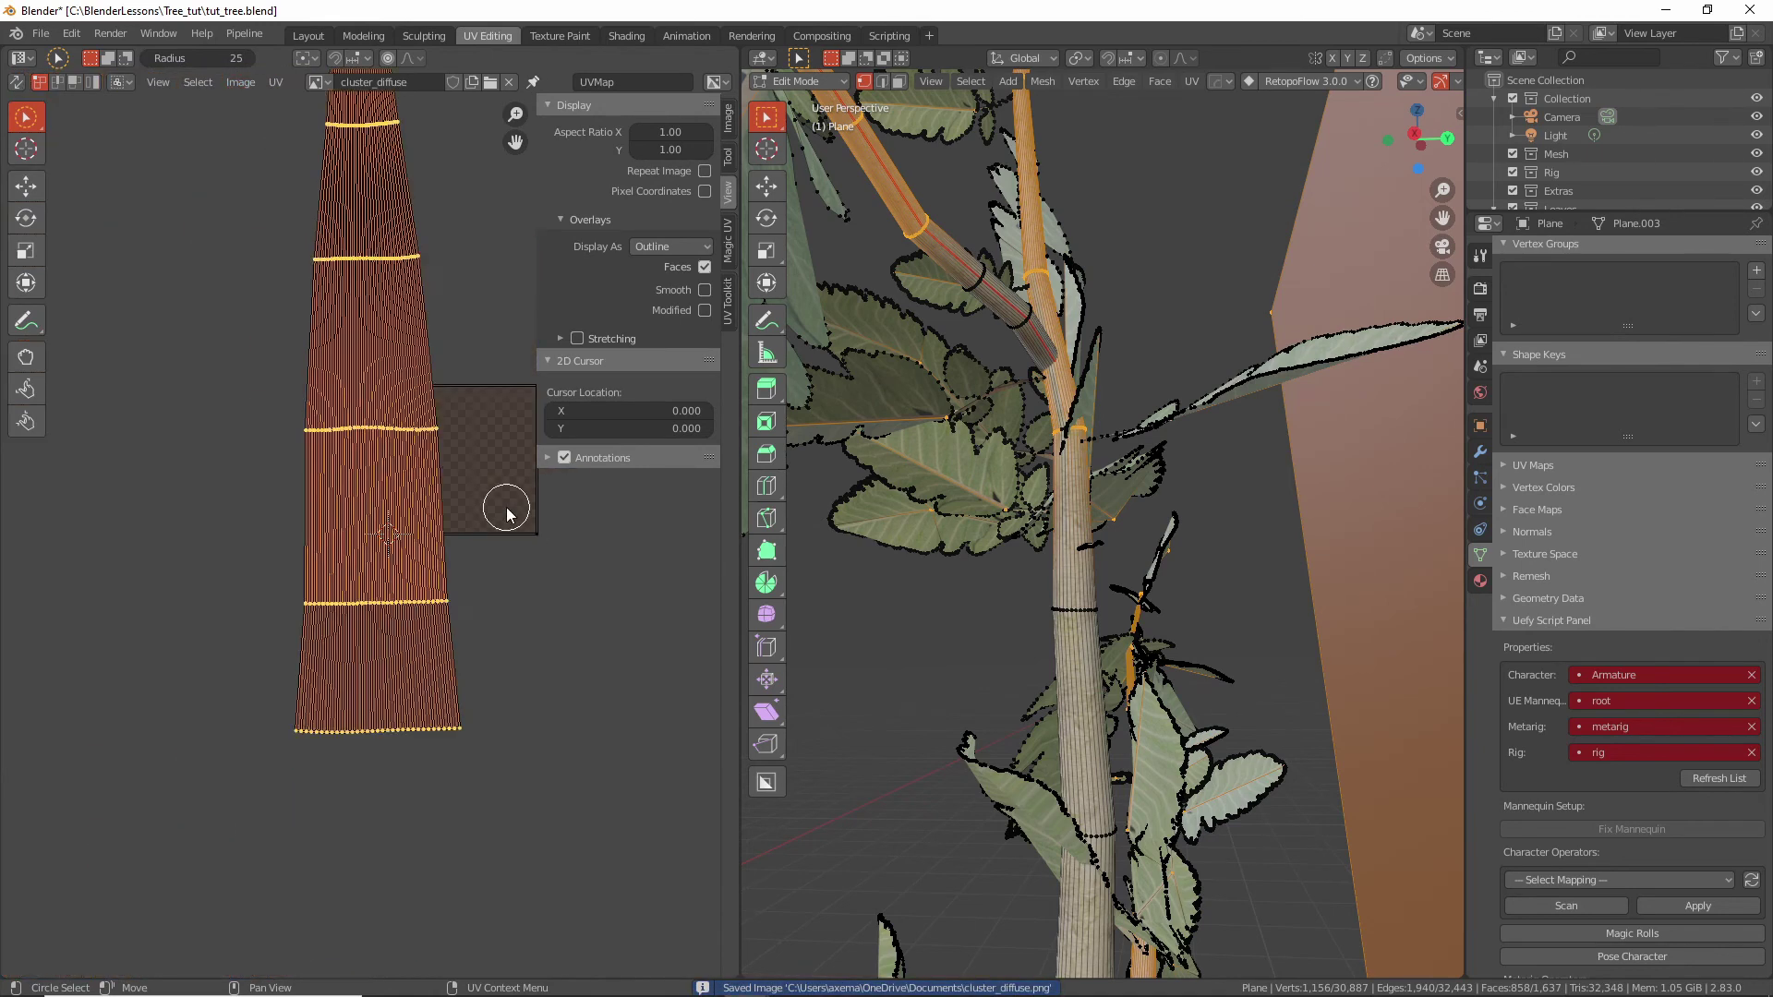
scroll(504, 506, up, 2)
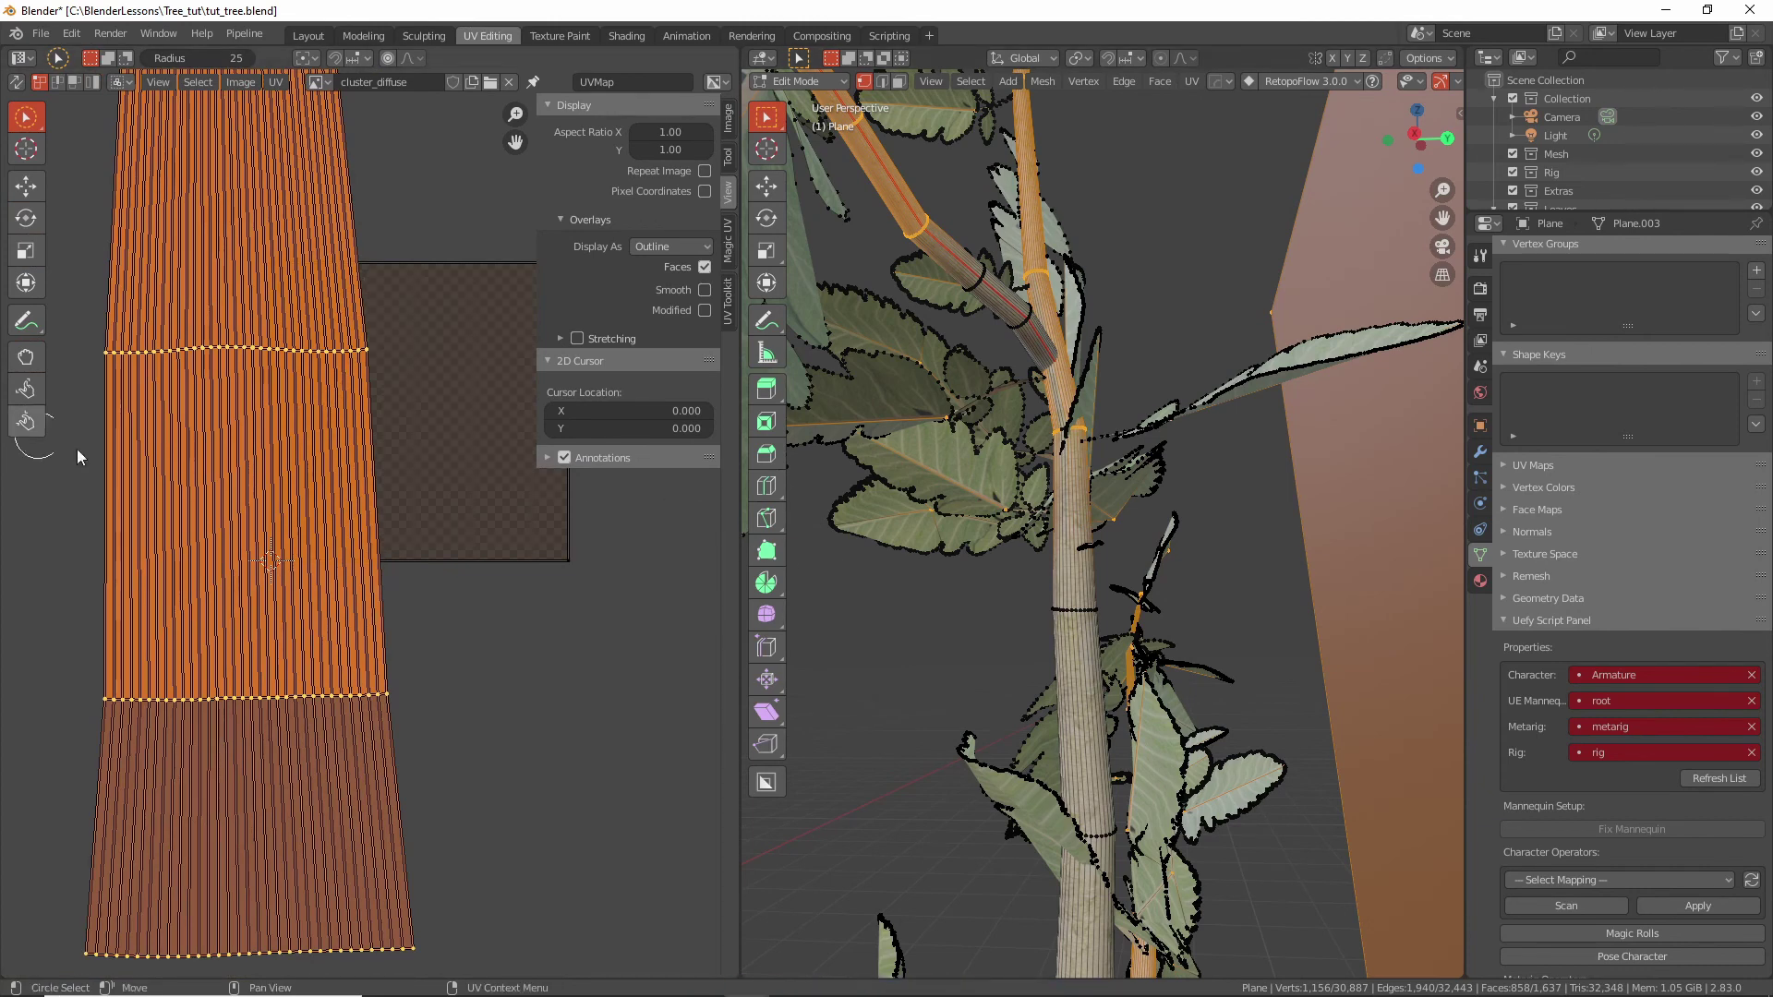
key(alt+Tab)
key(Escape)
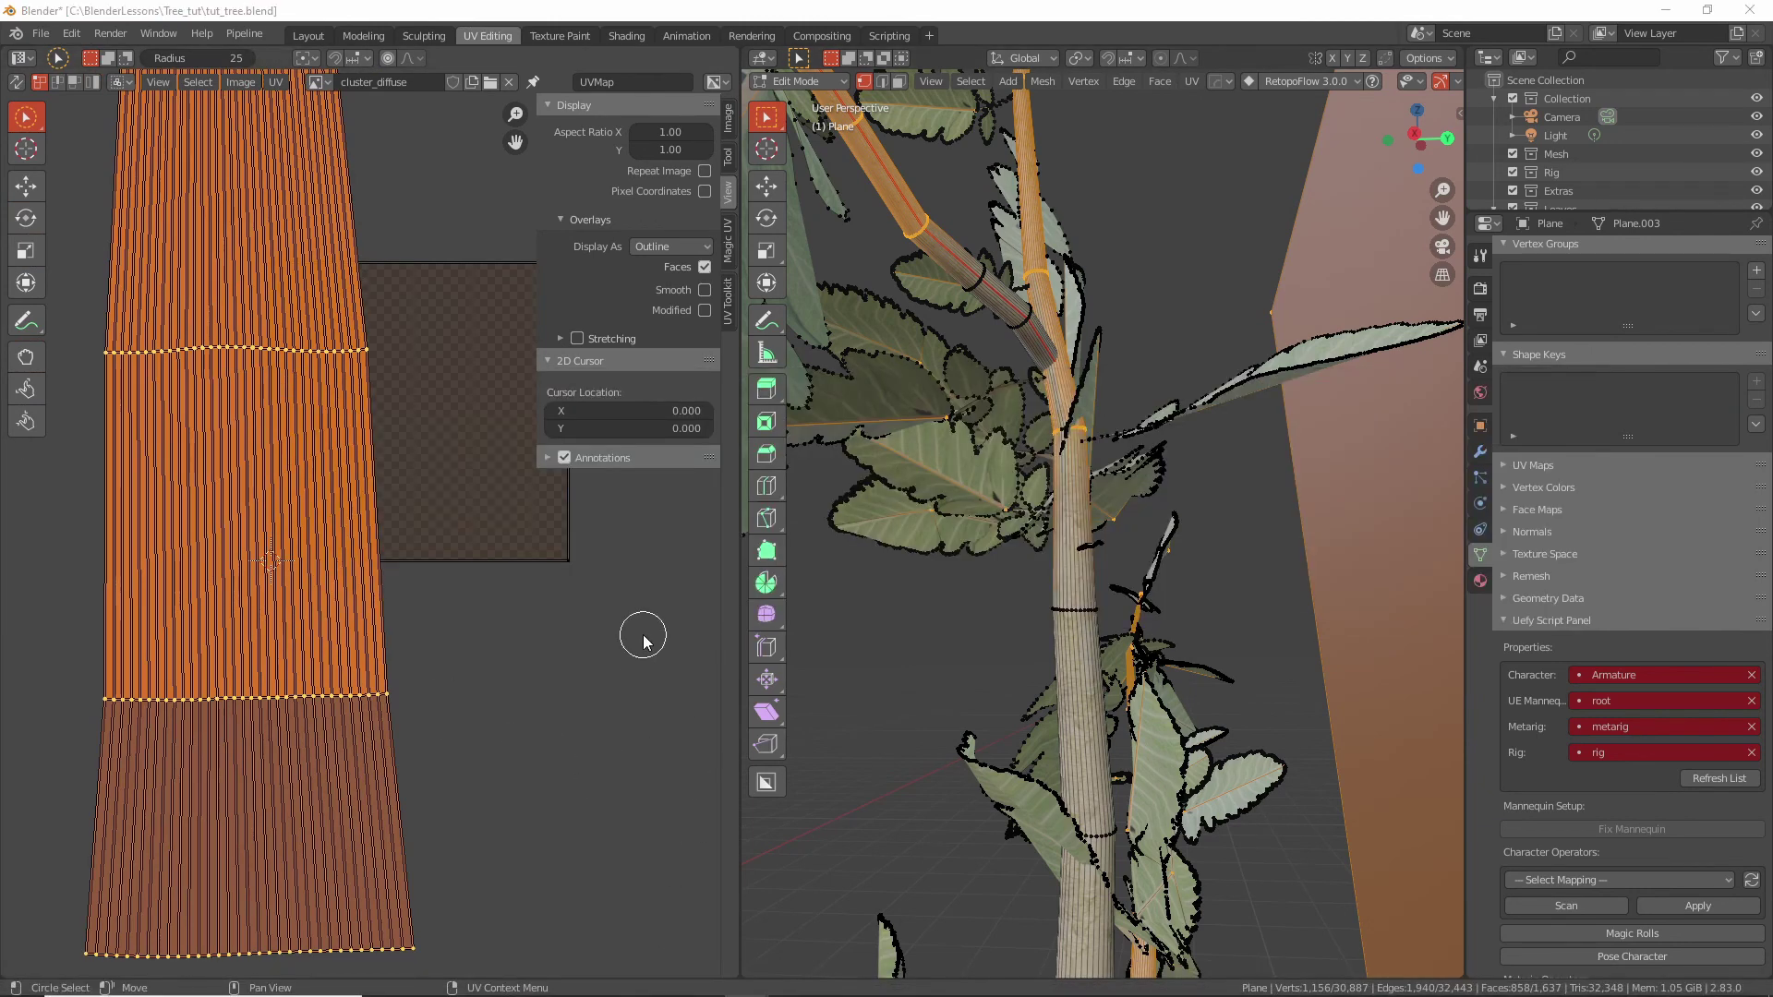
In the Shading workspace, browse the image files from the plane's cluster_diffuse texture node to check the saved cluster_diffuse.png, without loading anything.
click(627, 35)
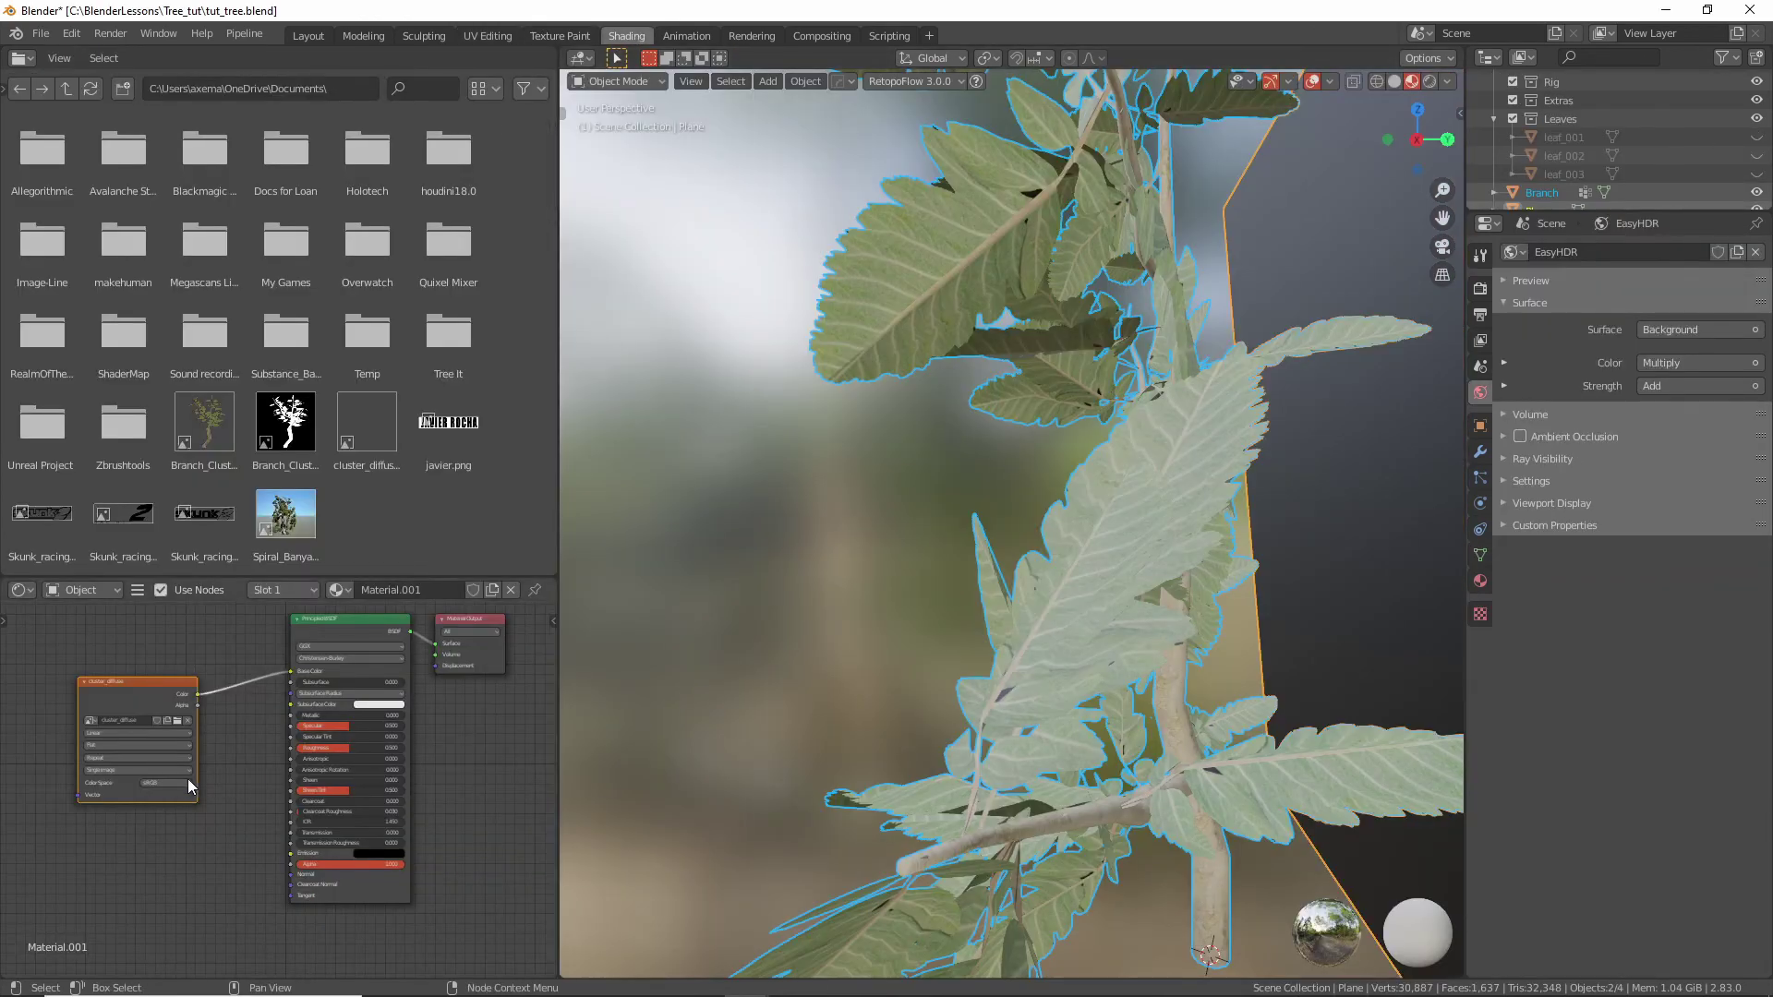
click(178, 723)
scroll(1136, 386, down, 3)
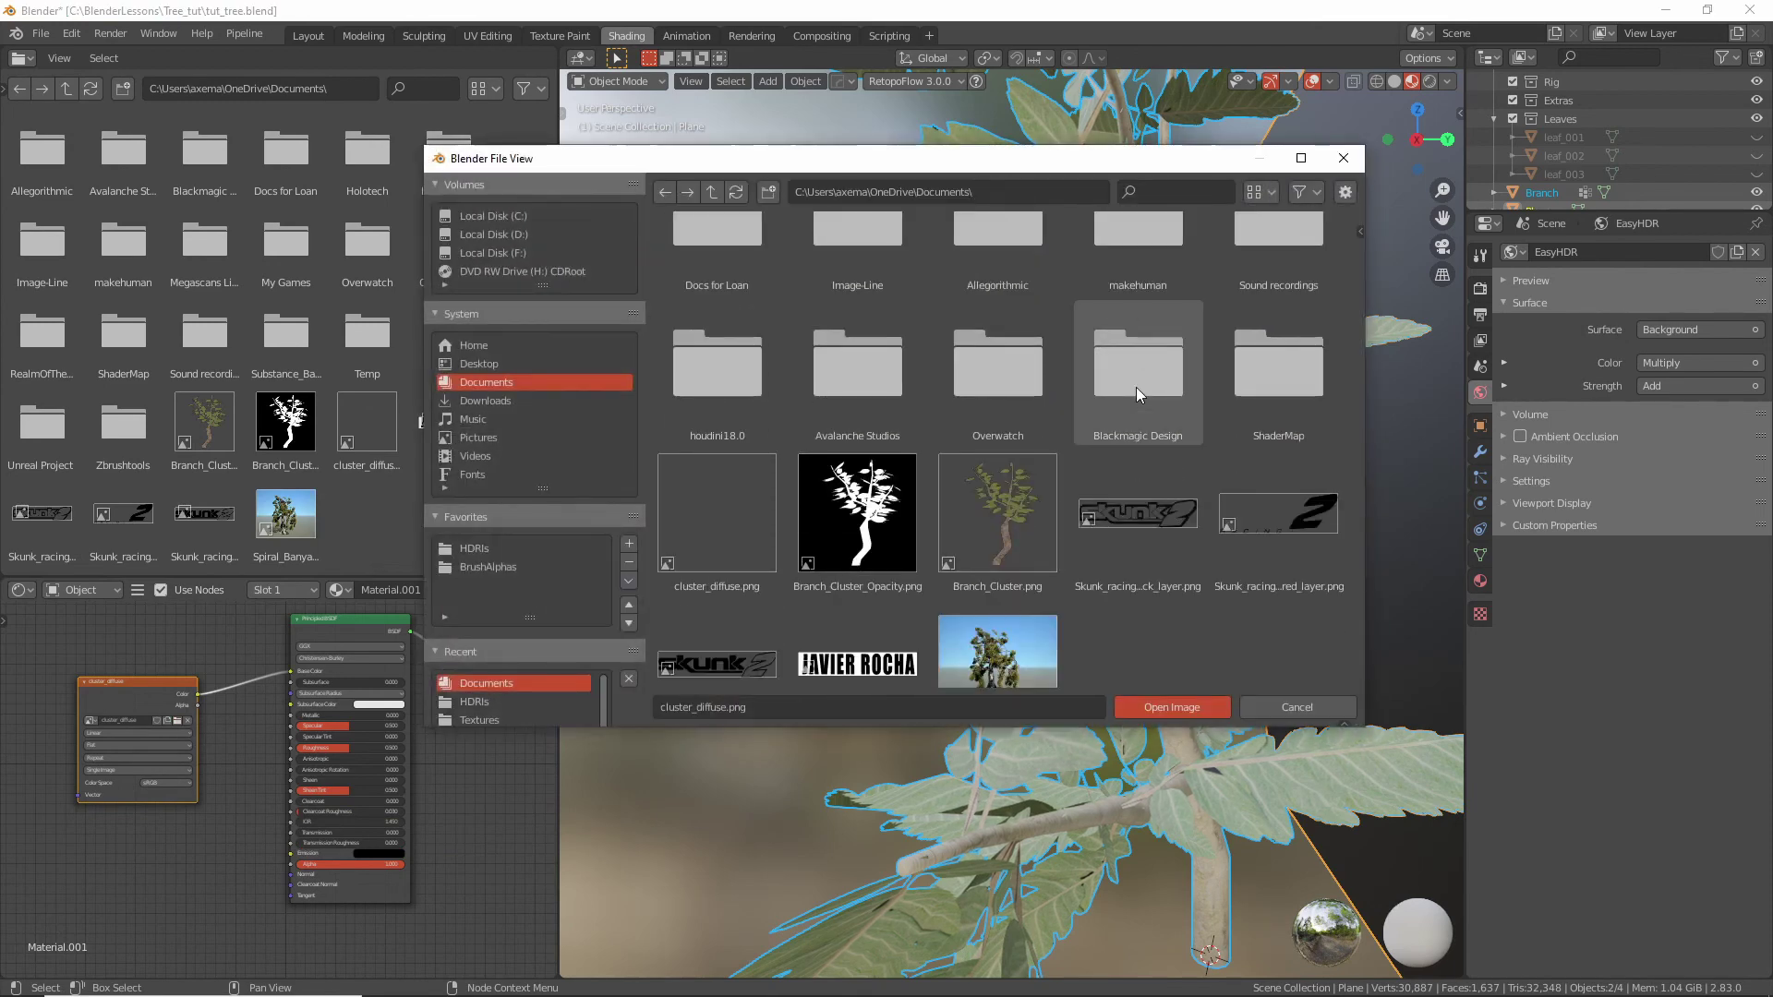
scroll(1136, 386, down, 1)
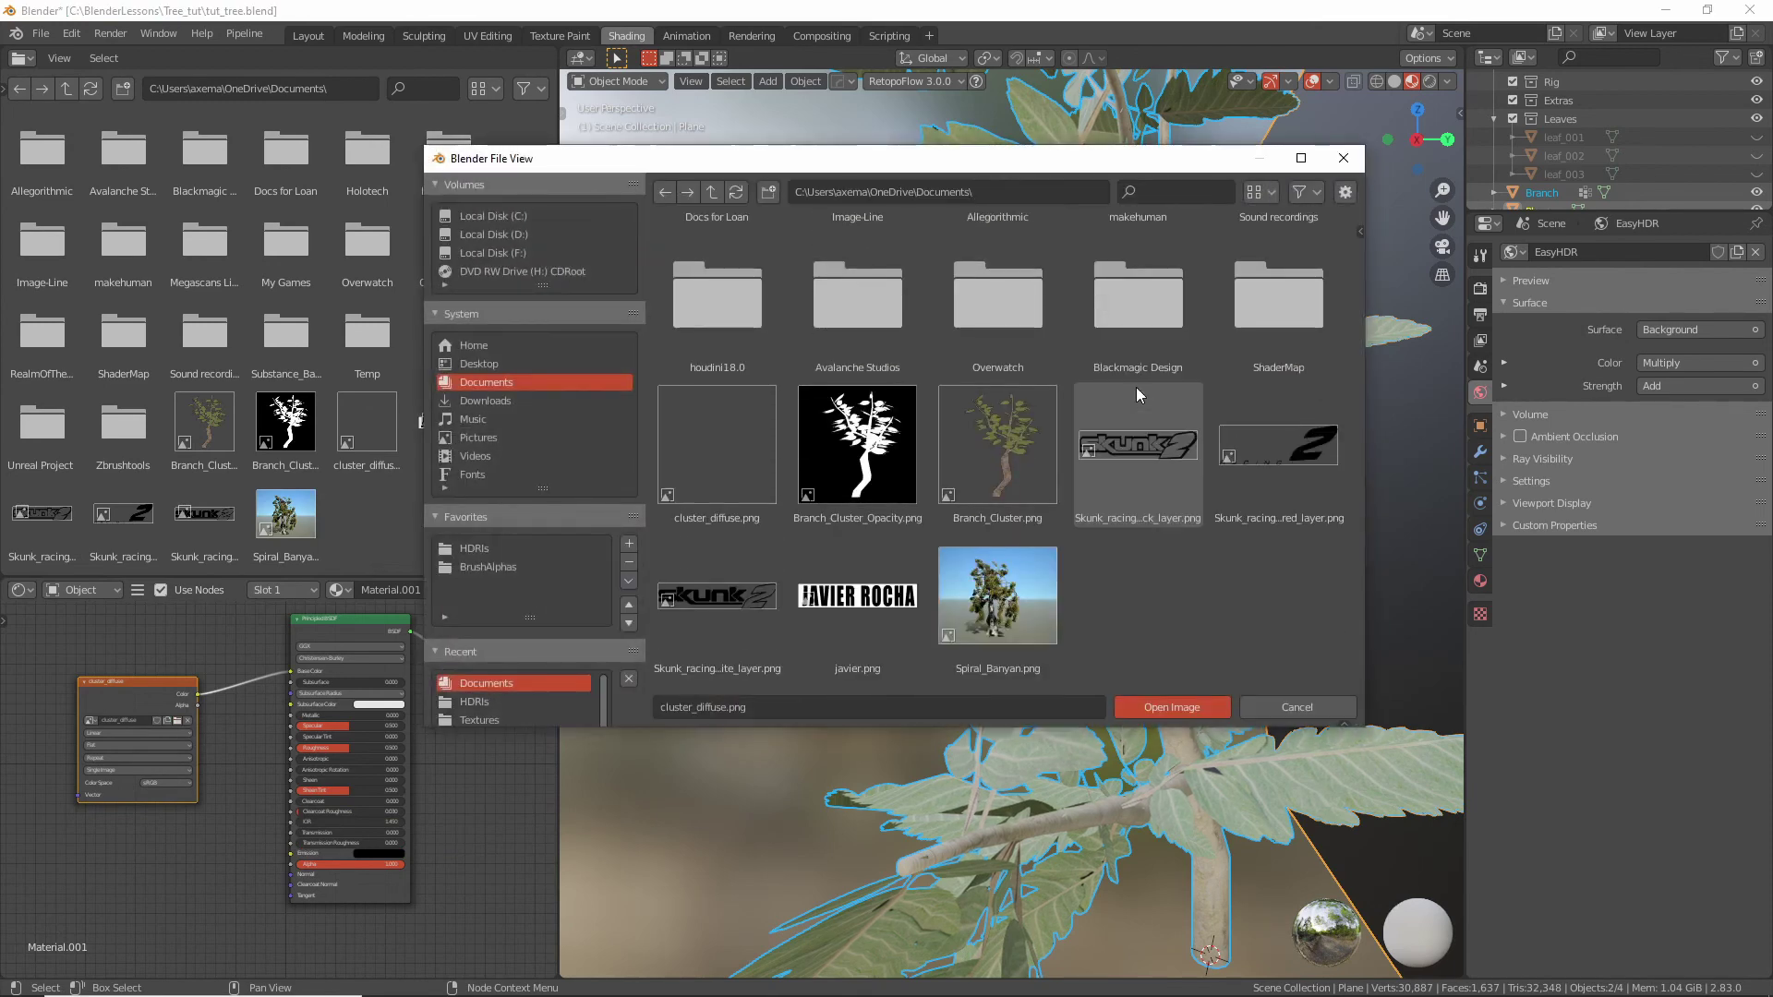
click(1297, 706)
Reselect the branch with the plane as active object, and turn off Direct and Indirect influence for the diffuse bake, keeping only Color.
middle_drag(1127, 653, 1059, 634)
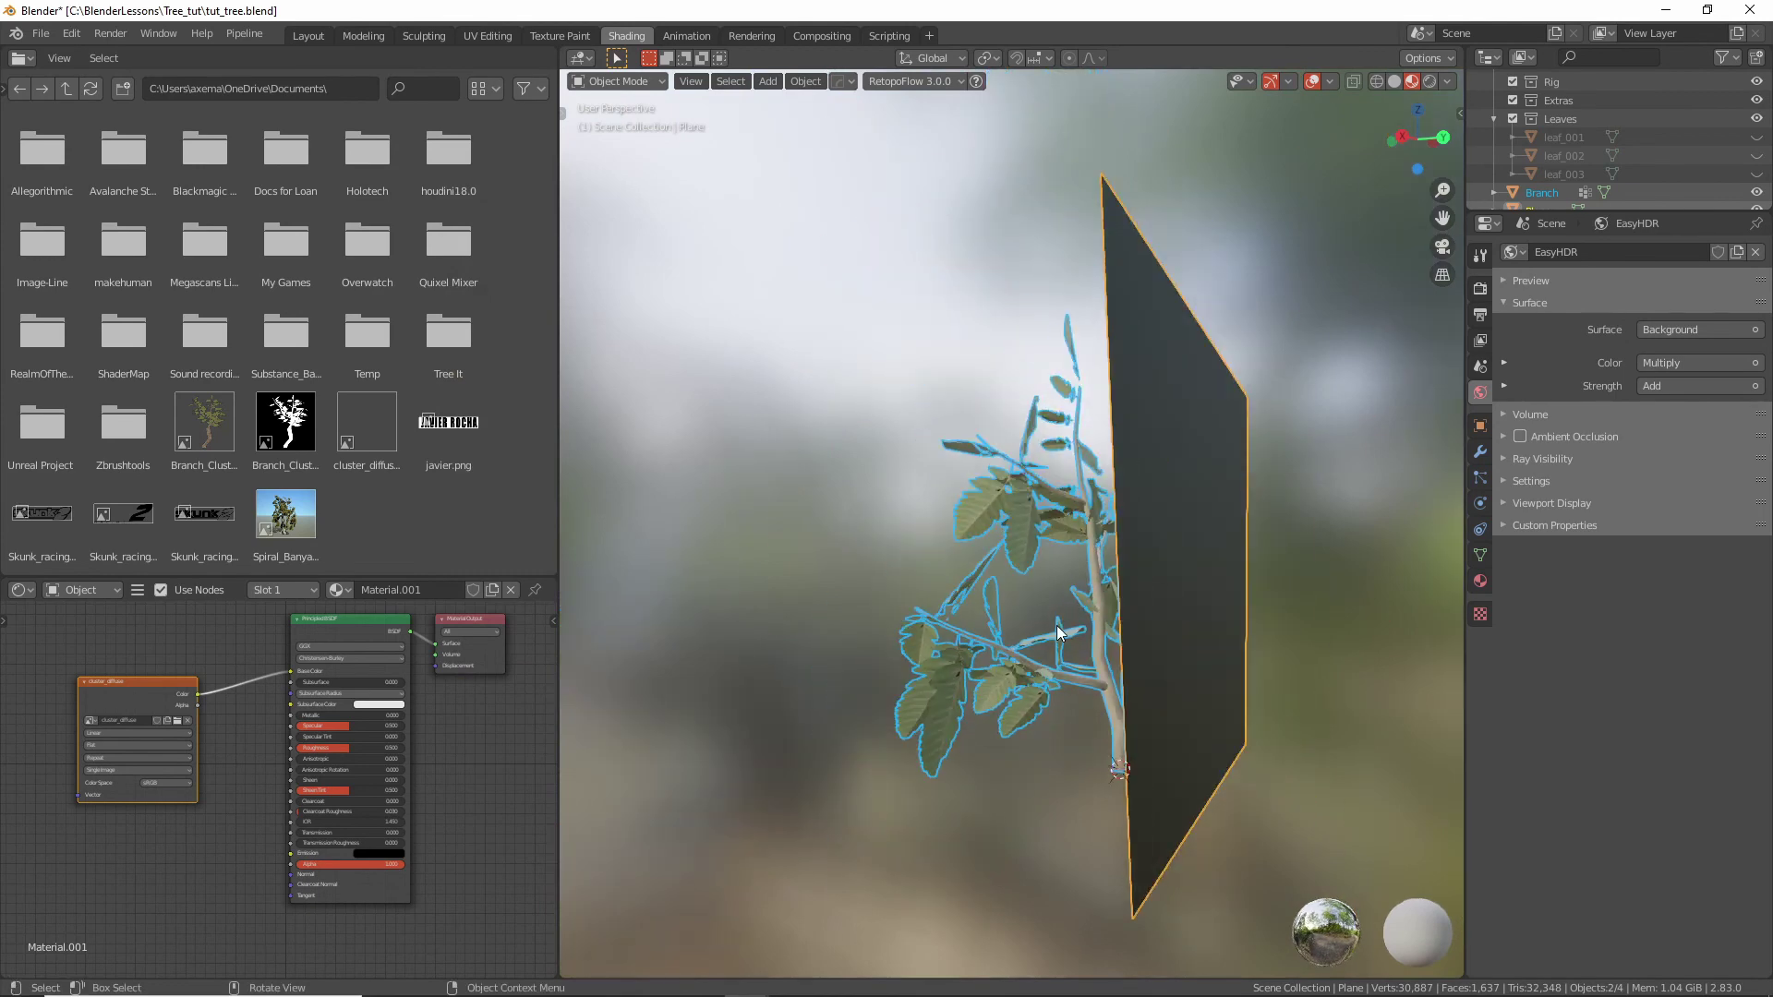
click(1111, 706)
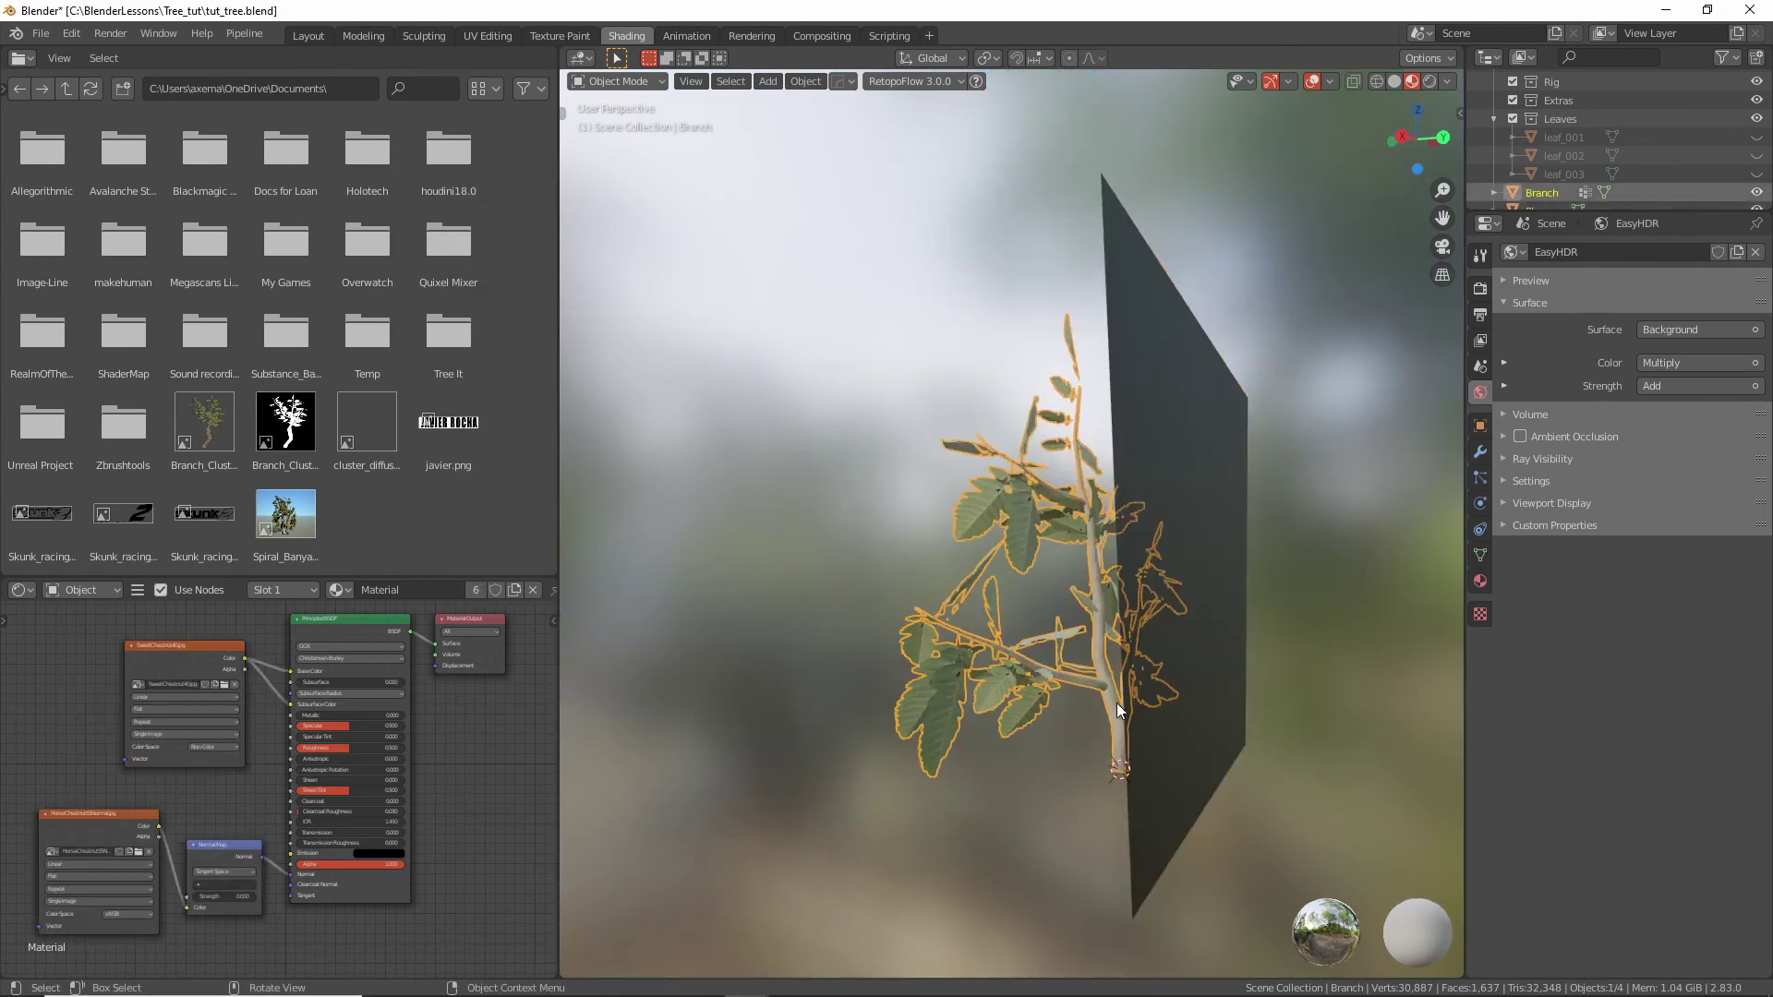
shift+click(1210, 650)
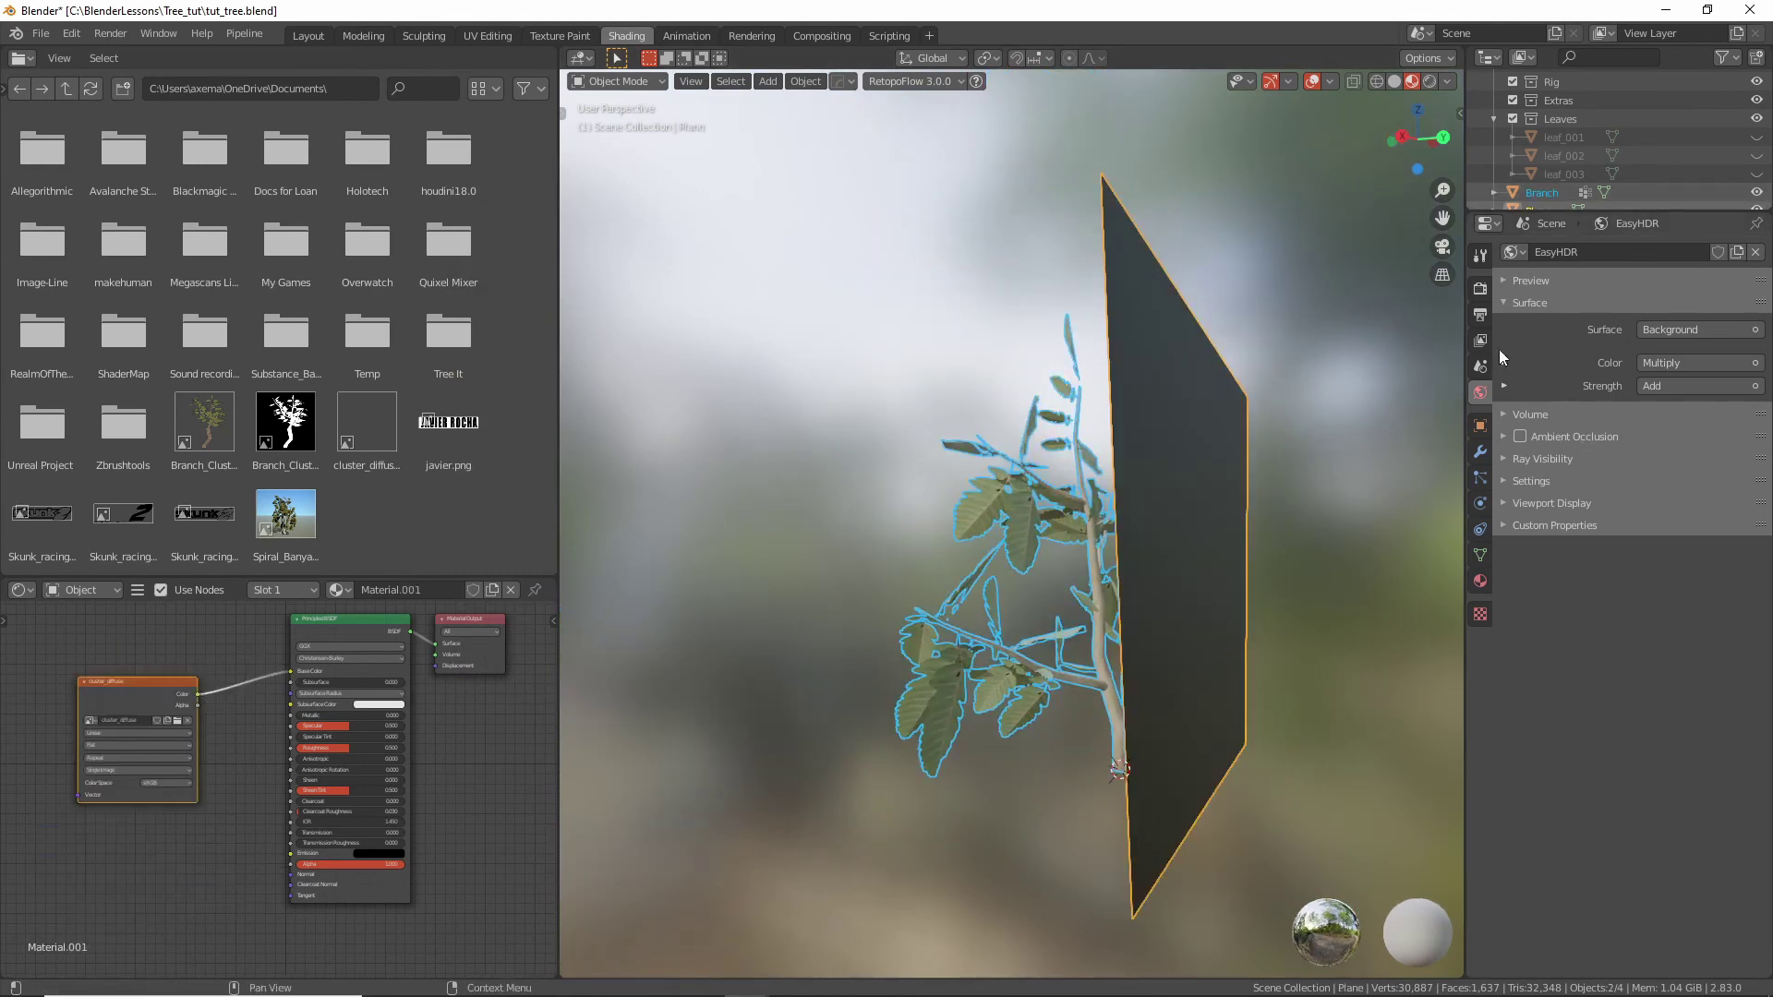
click(1481, 289)
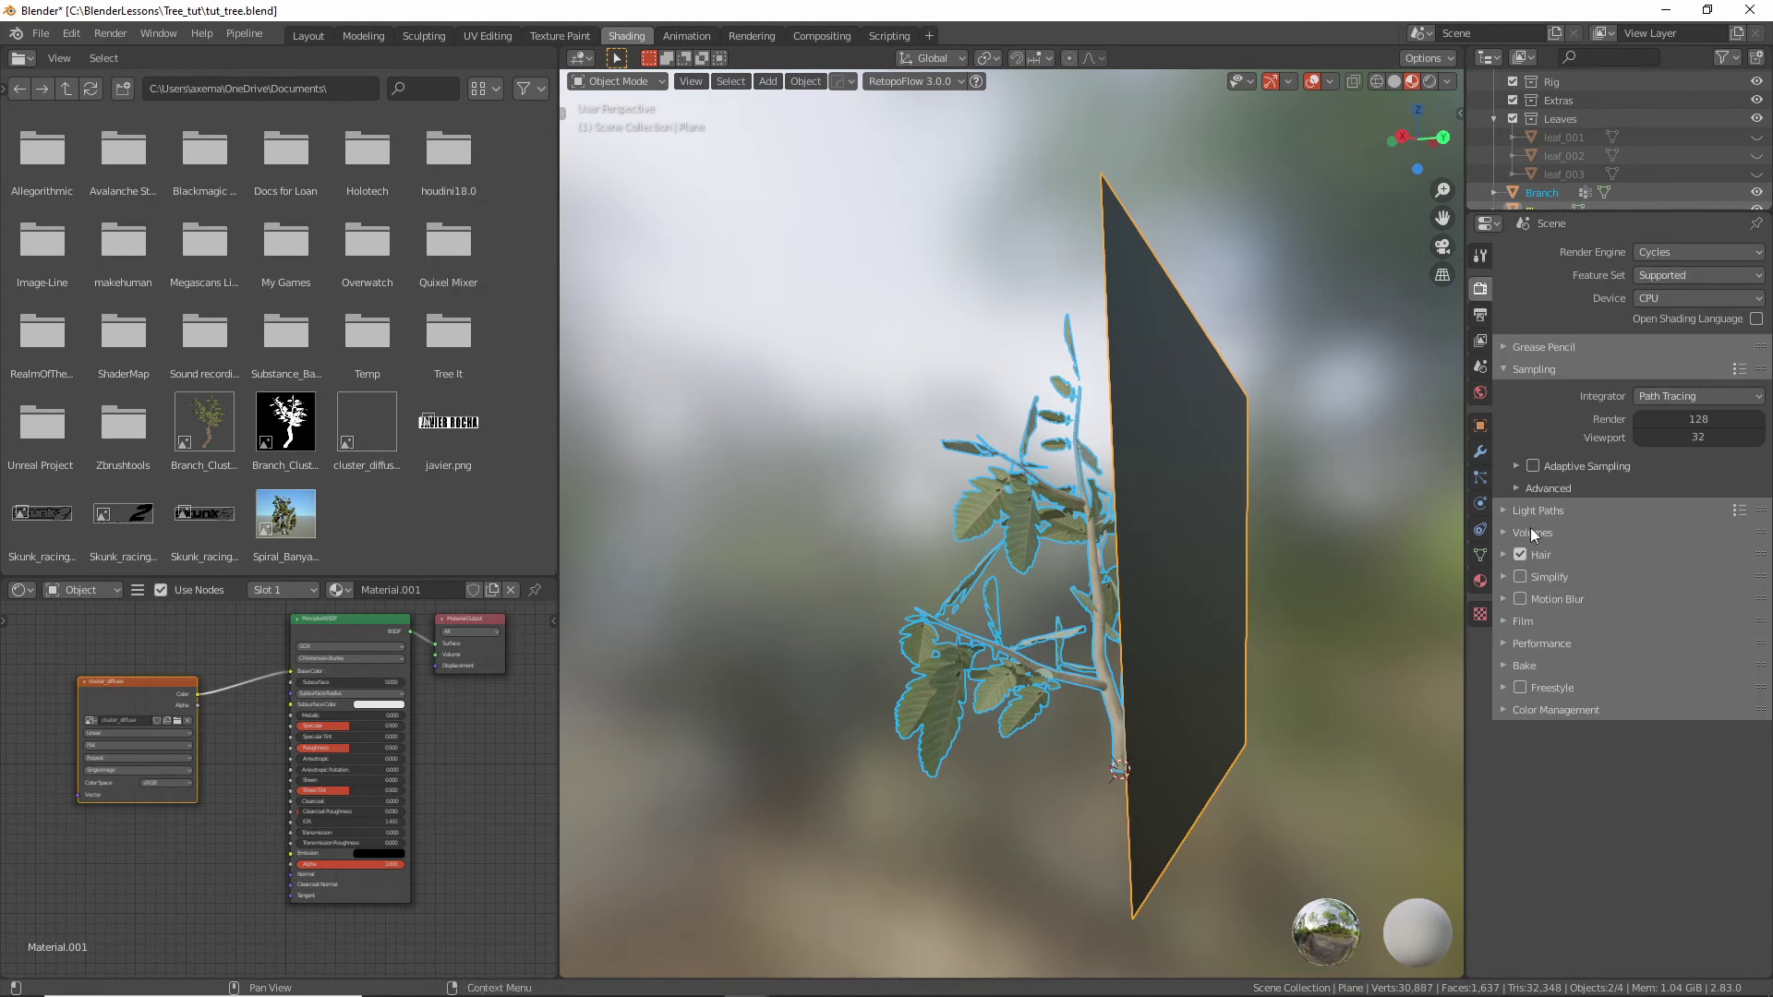
click(1507, 665)
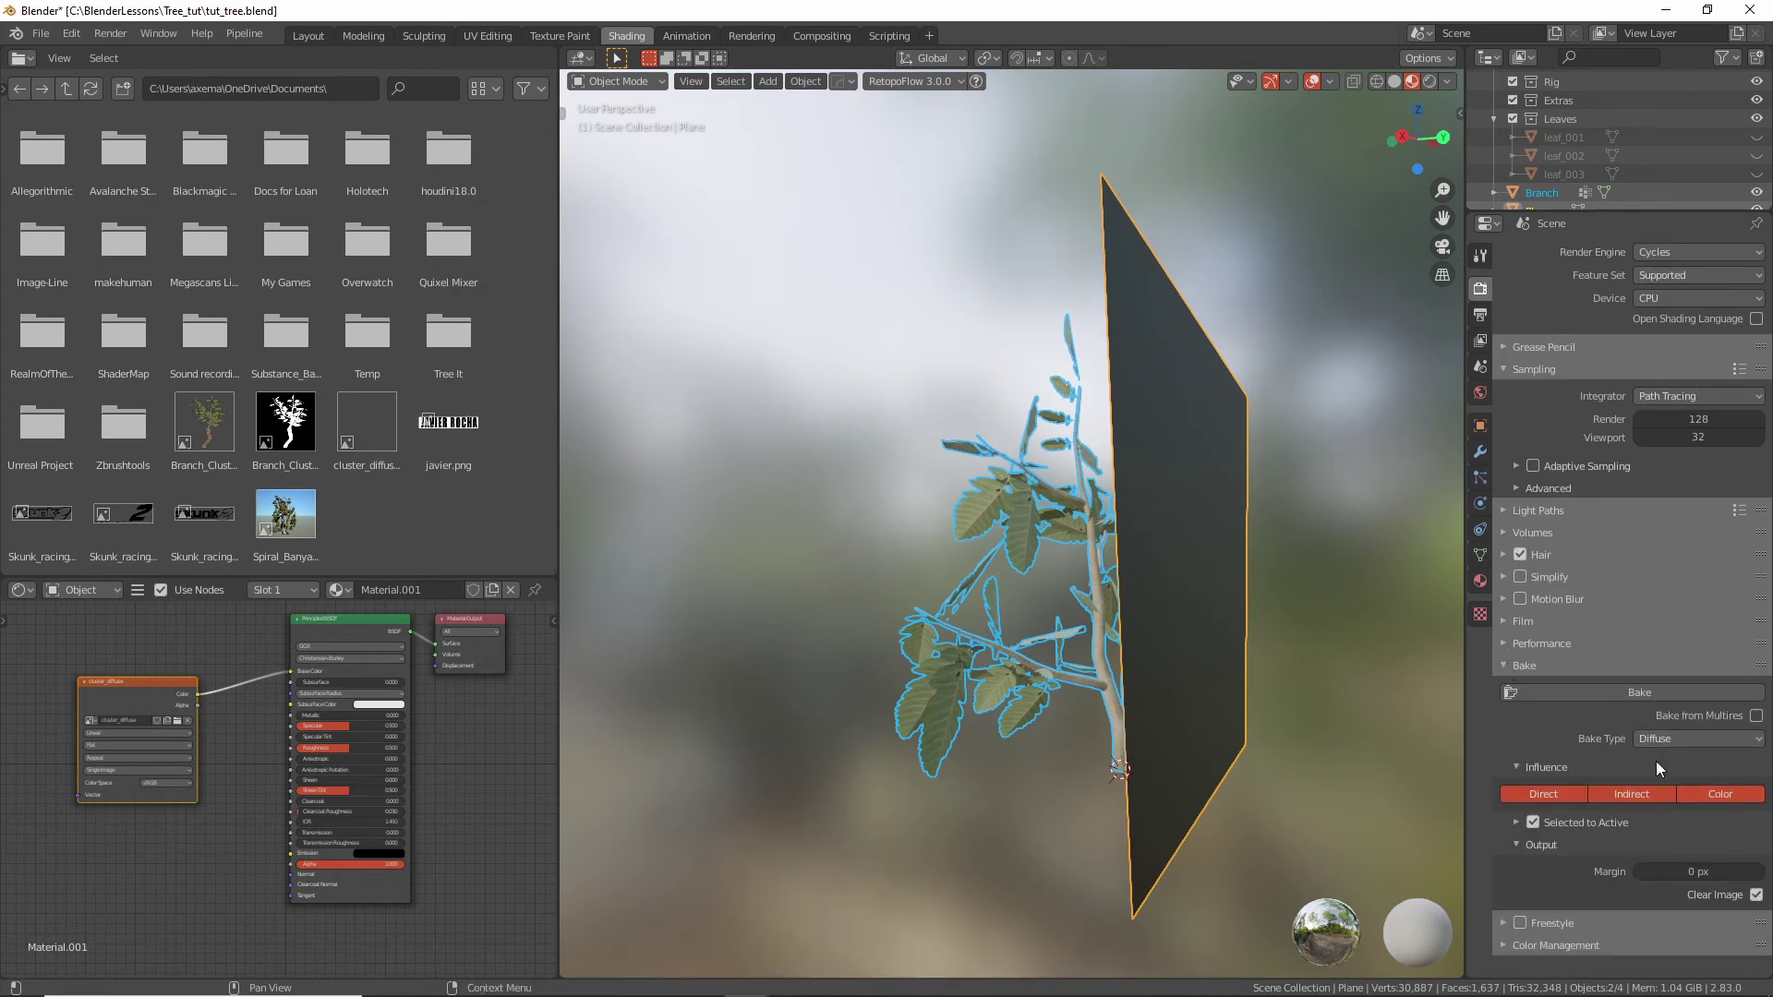
click(1549, 794)
click(1625, 795)
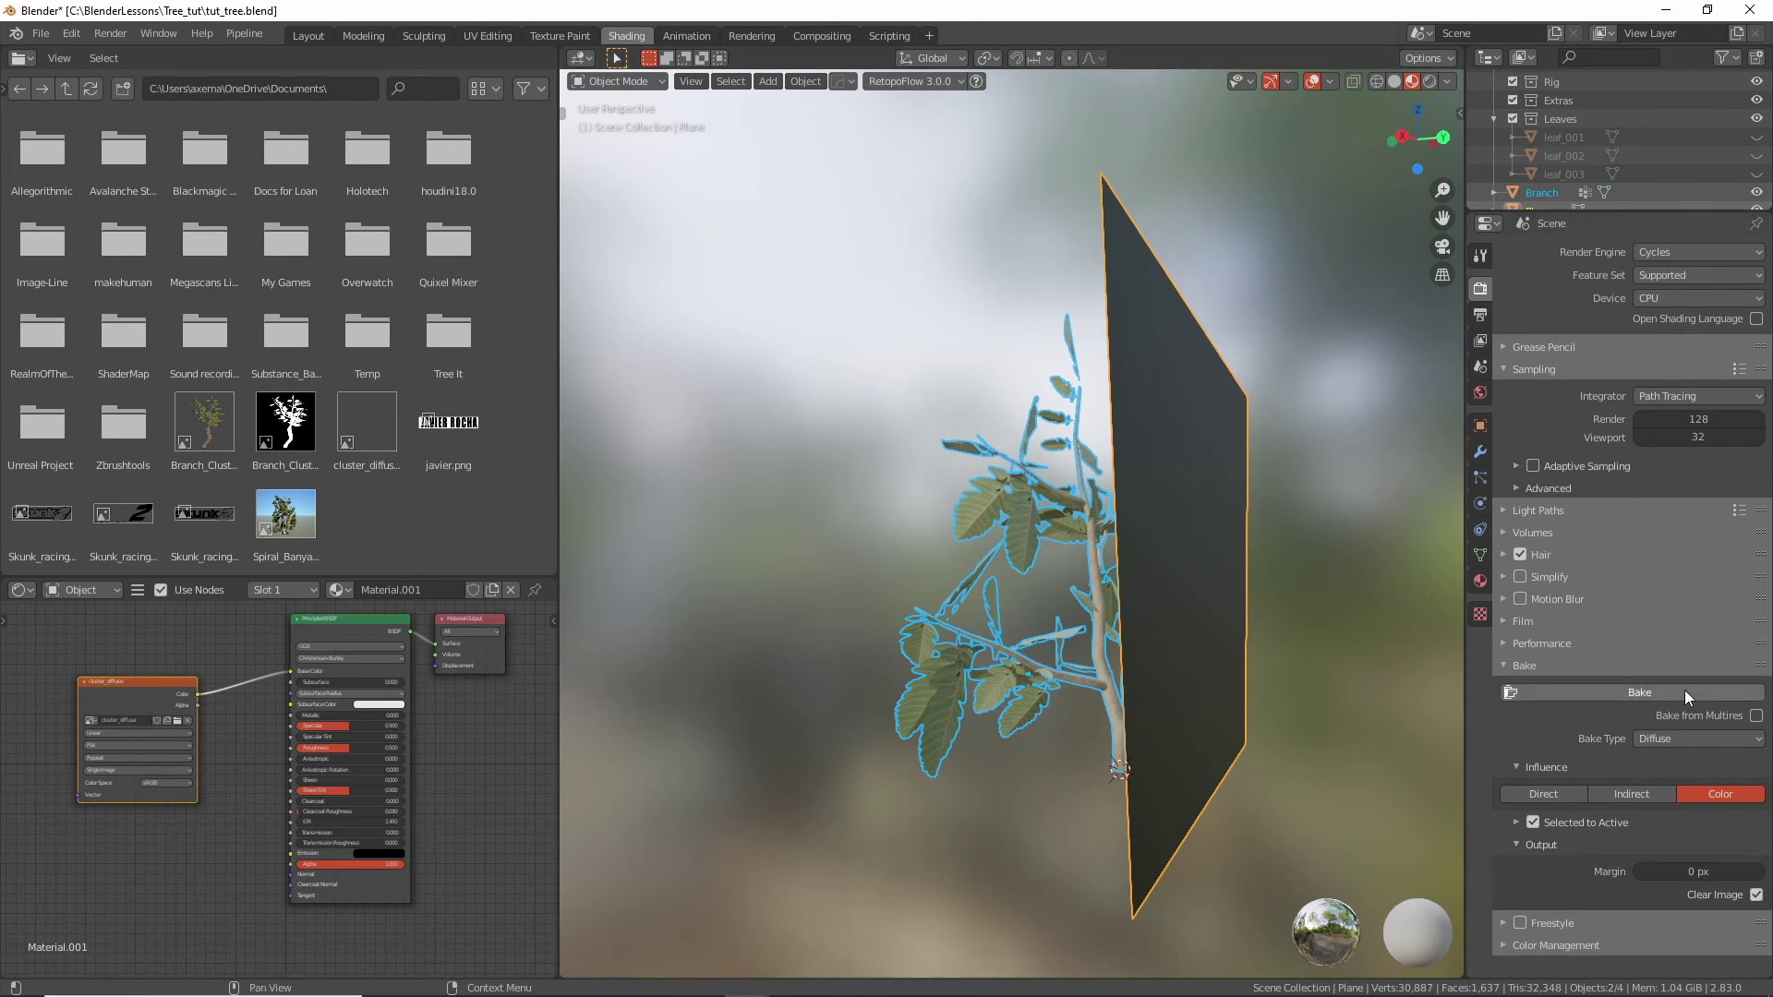
Examine the cluster_diffuse image in the UV Editing workspace and bring up the bake settings there.
click(487, 35)
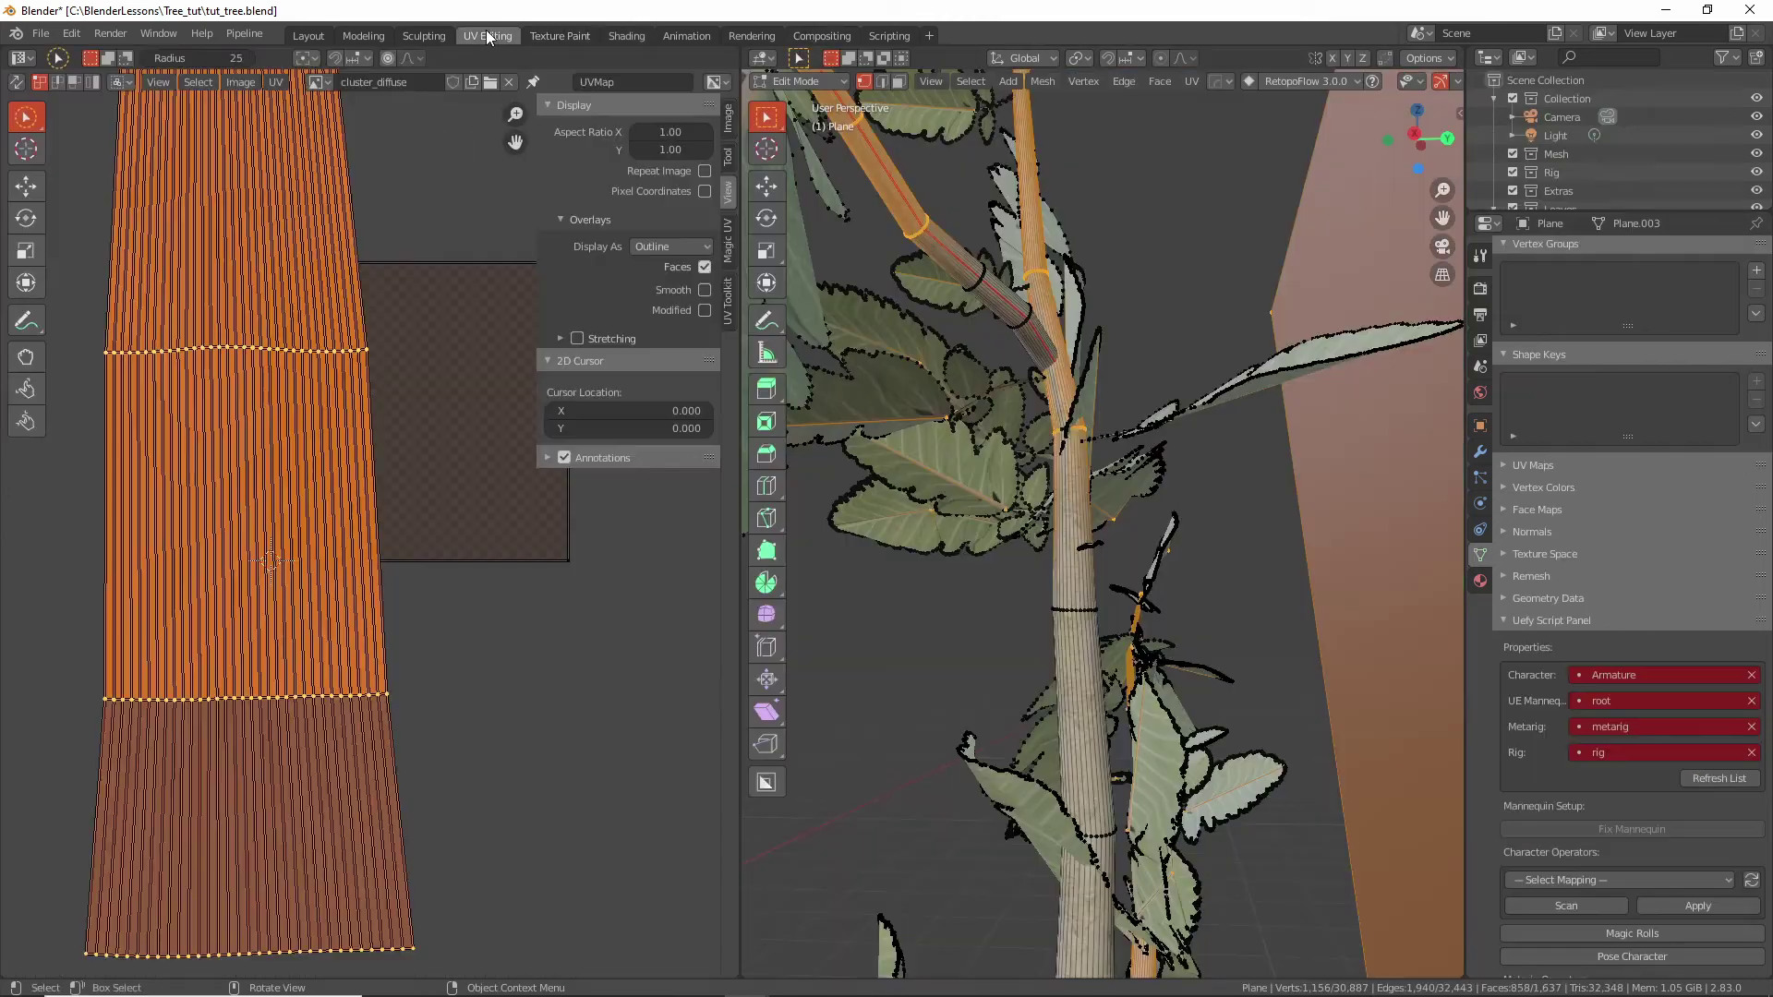
scroll(452, 434, down, 4)
scroll(428, 485, up, 8)
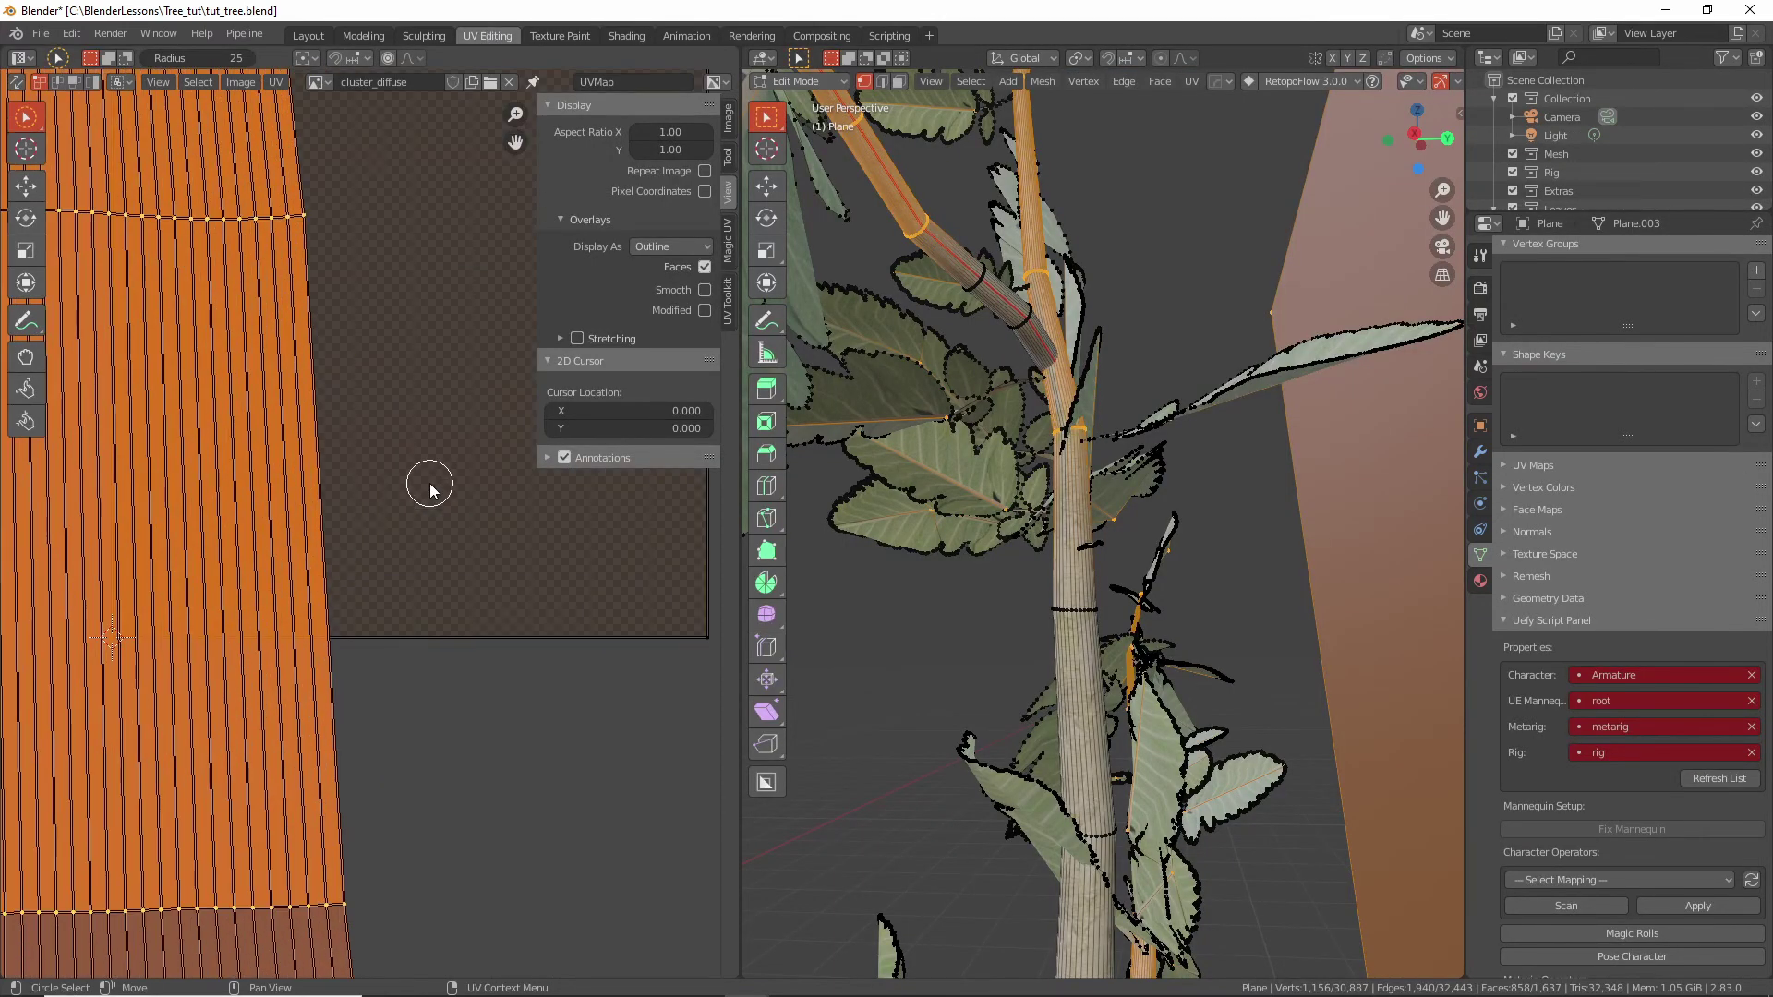
middle_drag(377, 637, 435, 712)
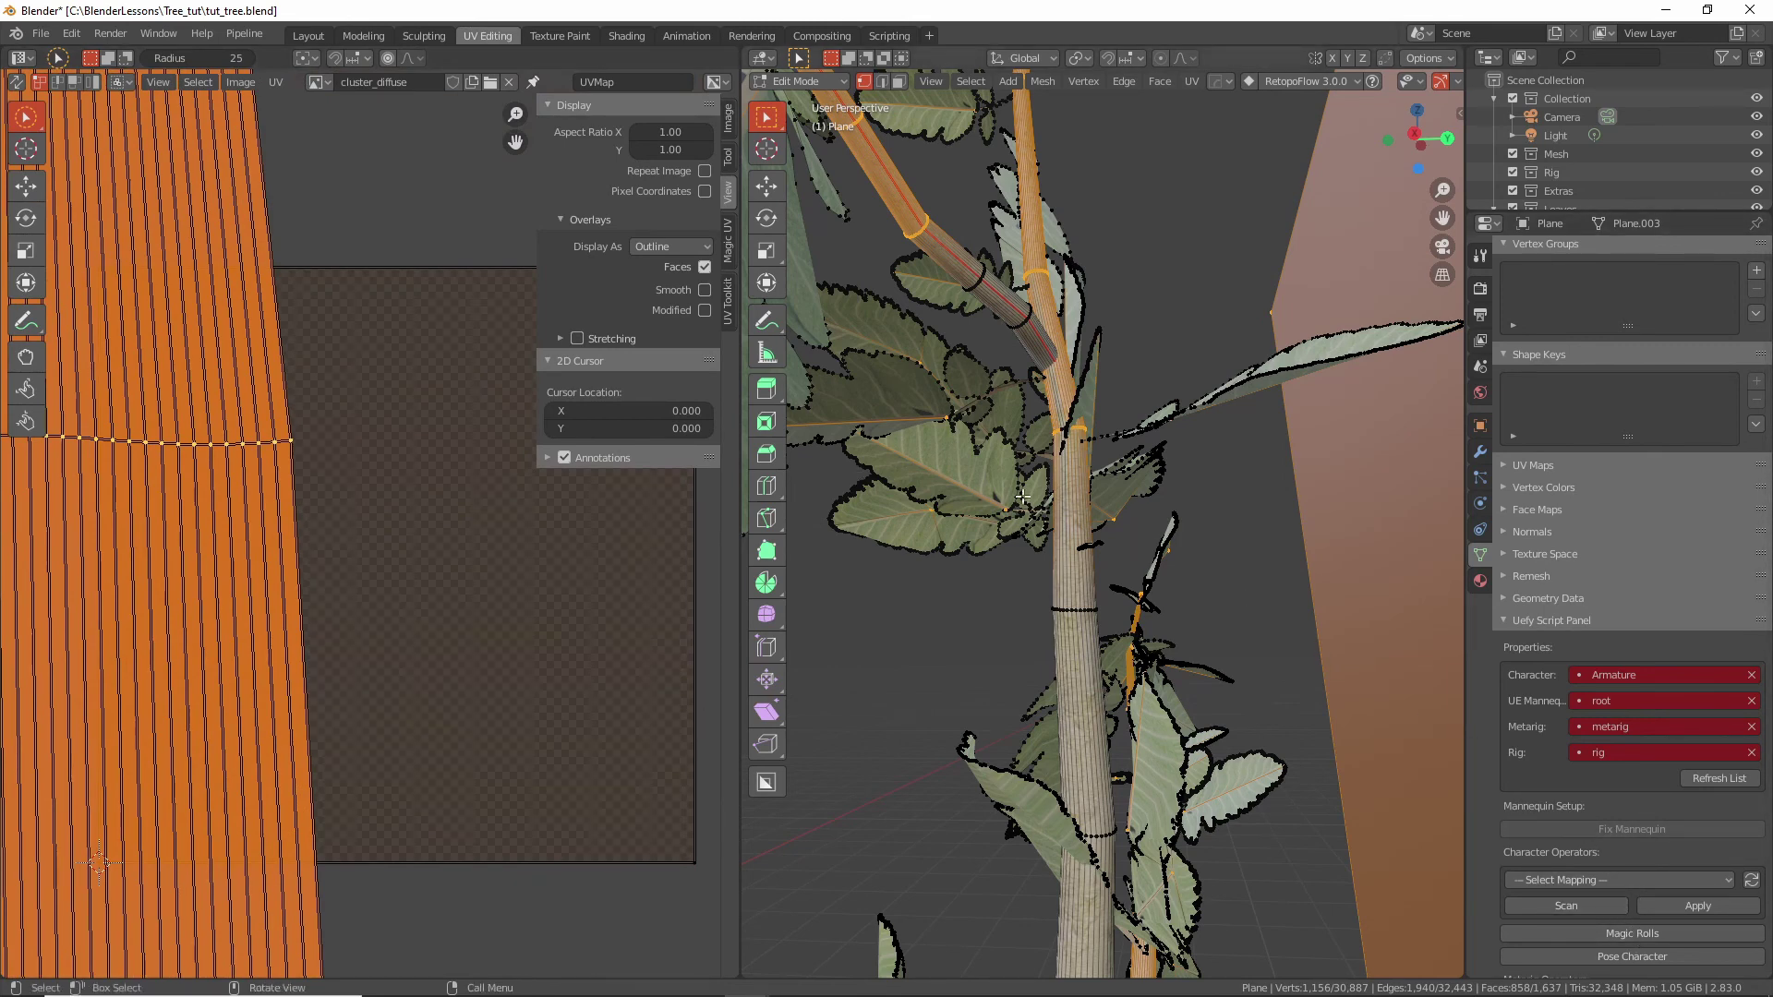
click(1480, 288)
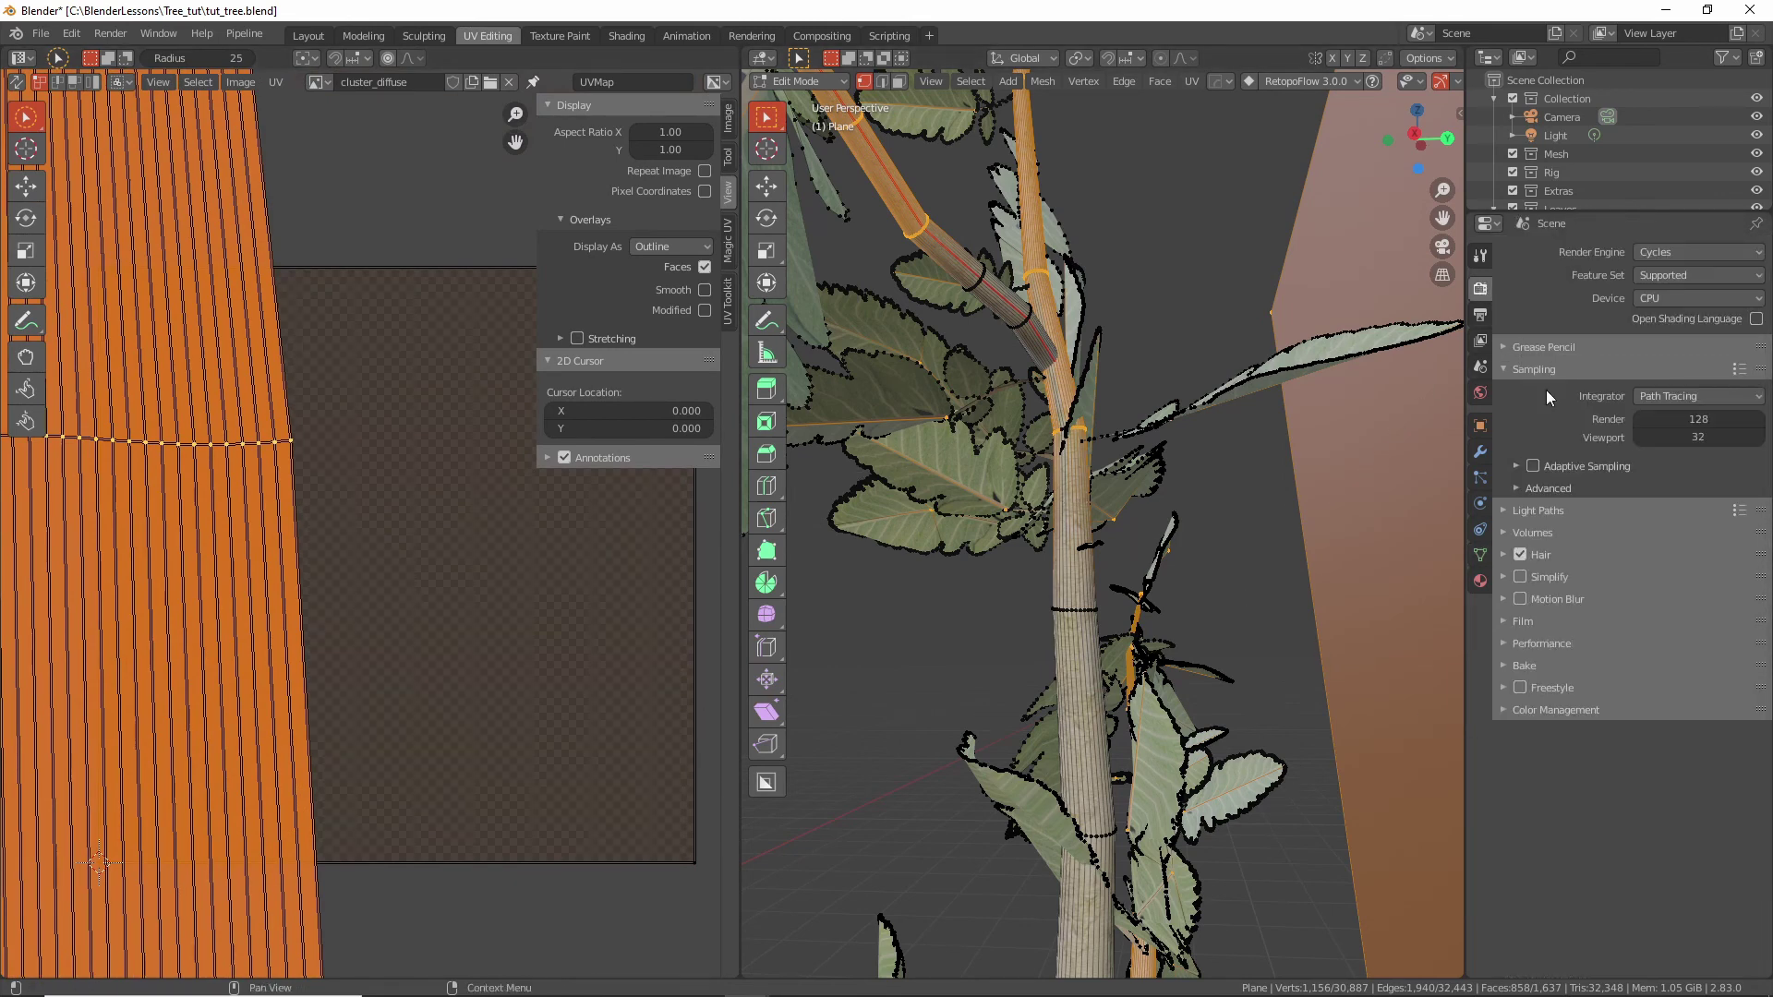
click(1509, 662)
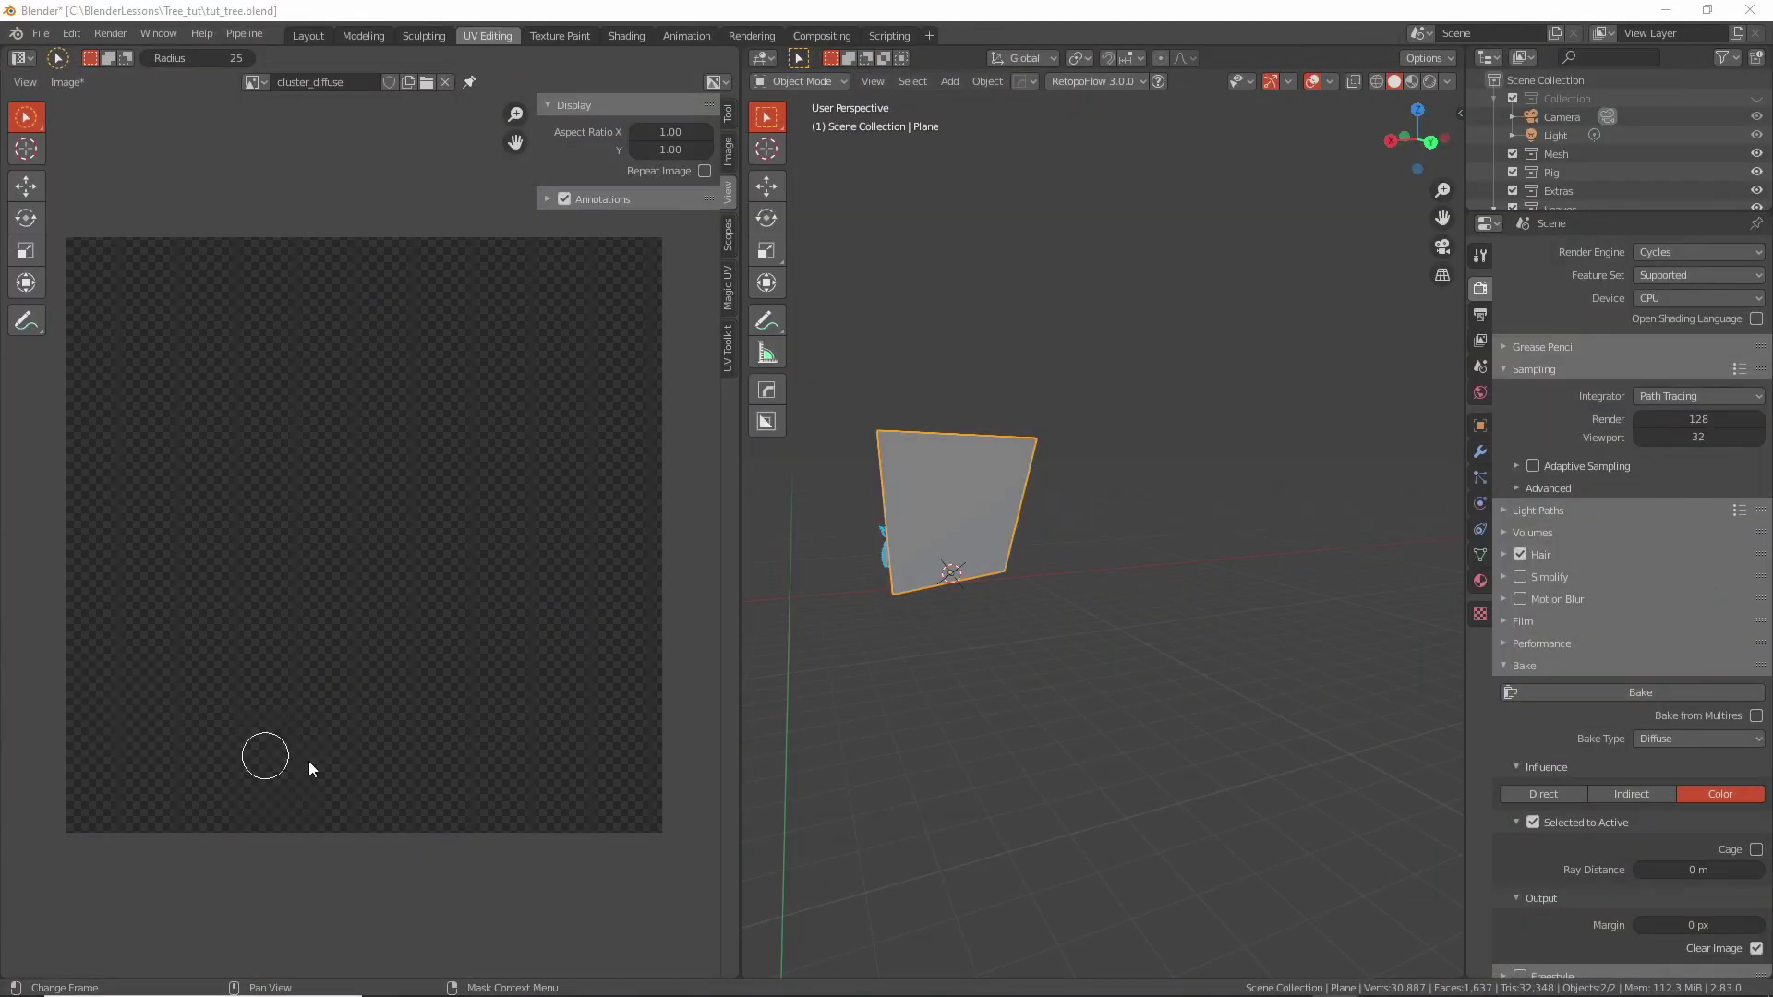
Select the branch alone and examine how it and the plane look in rendered viewport shading.
middle_drag(983, 758, 994, 584)
scroll(1016, 621, up, 3)
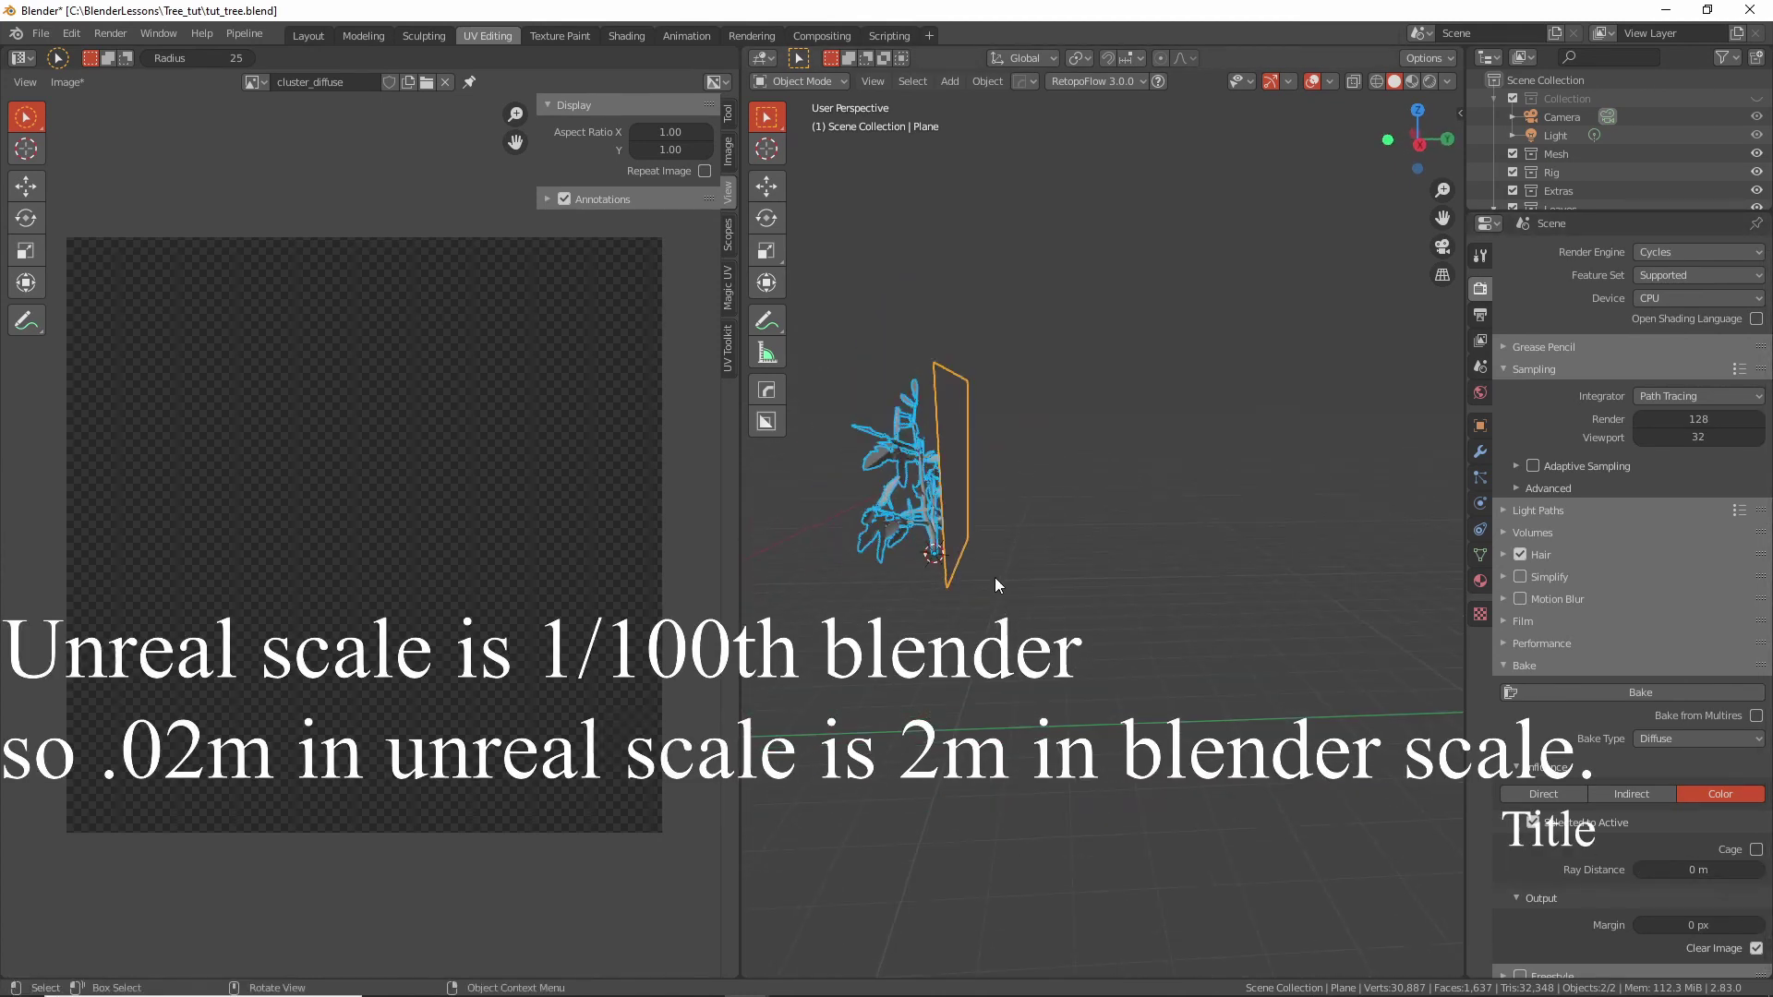
click(1034, 529)
click(934, 526)
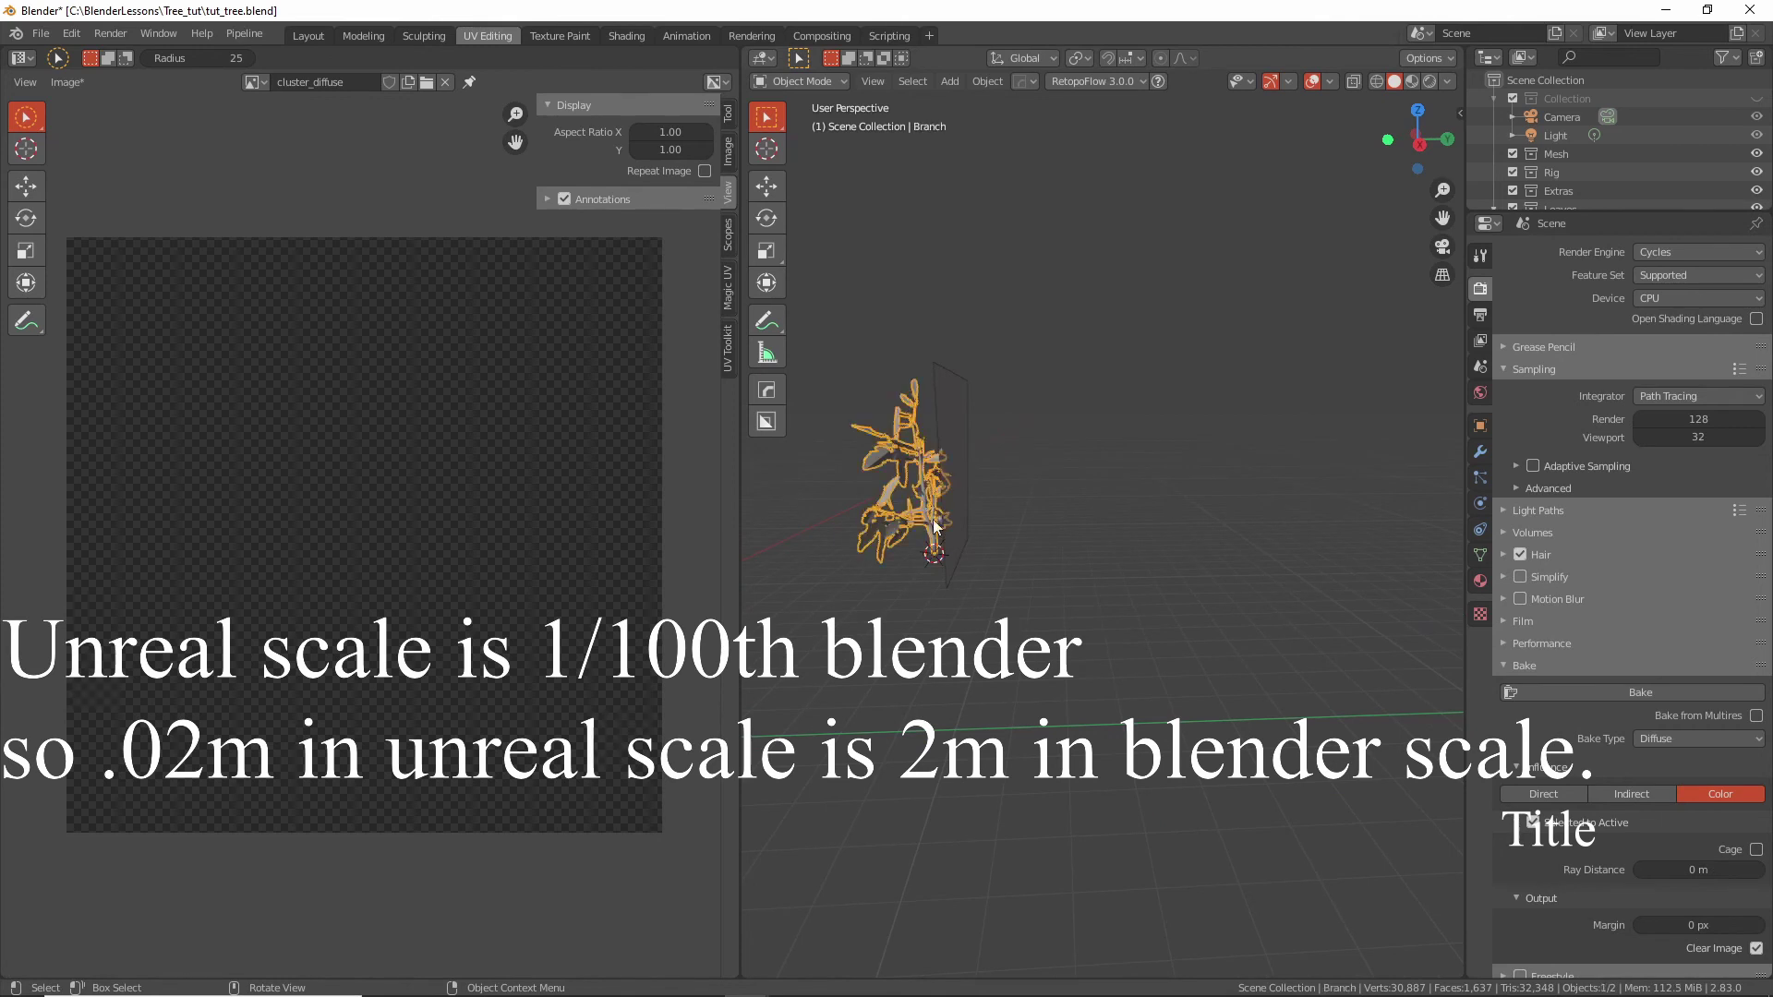
middle_drag(935, 526, 1371, 91)
click(1431, 83)
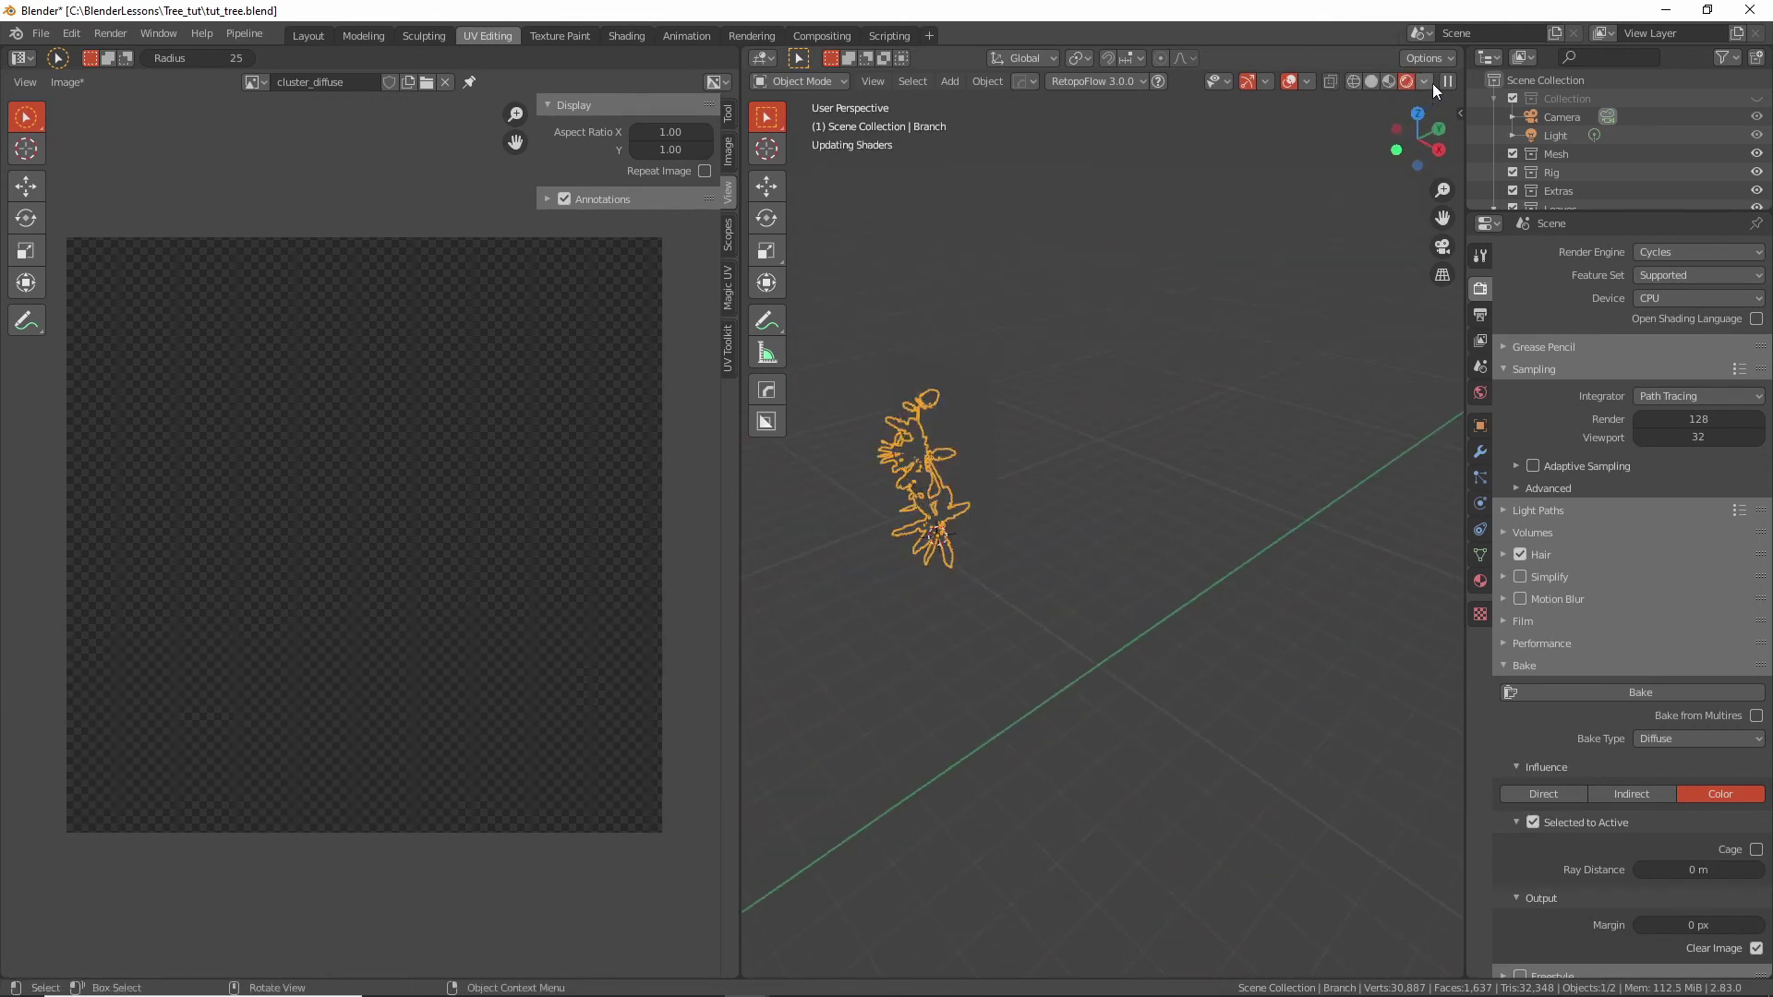
scroll(975, 479, down, 2)
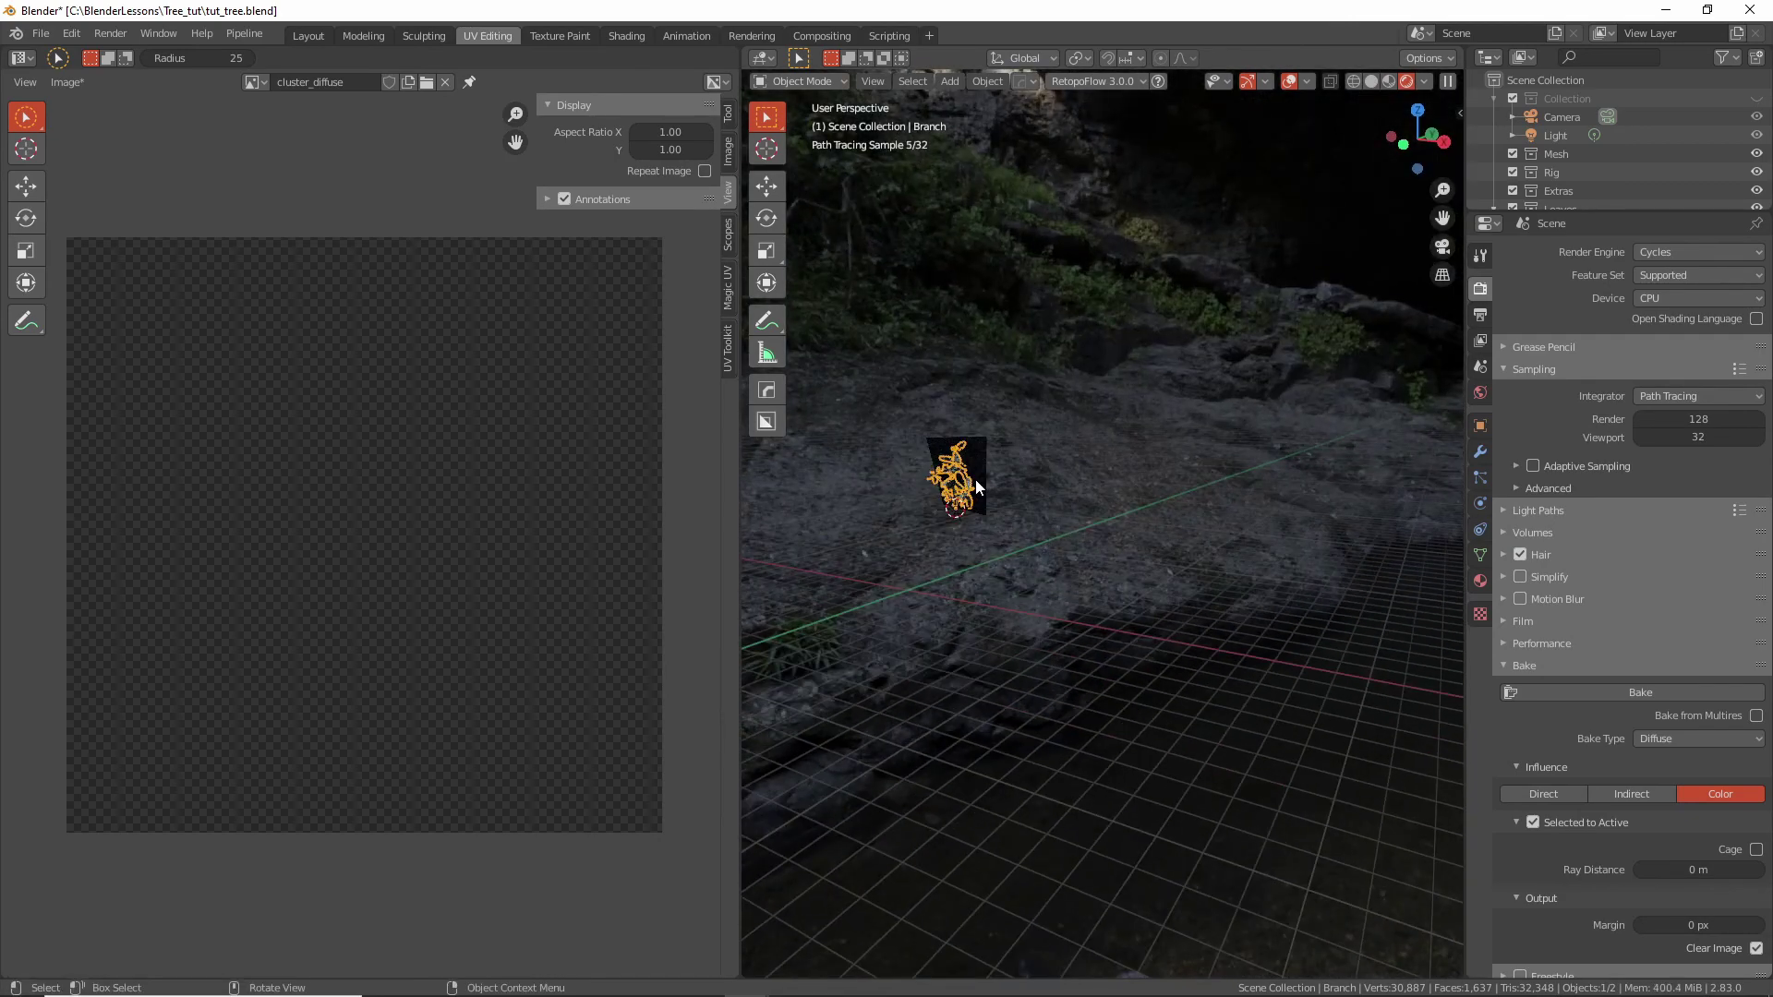
scroll(971, 490, up, 12)
scroll(988, 502, down, 4)
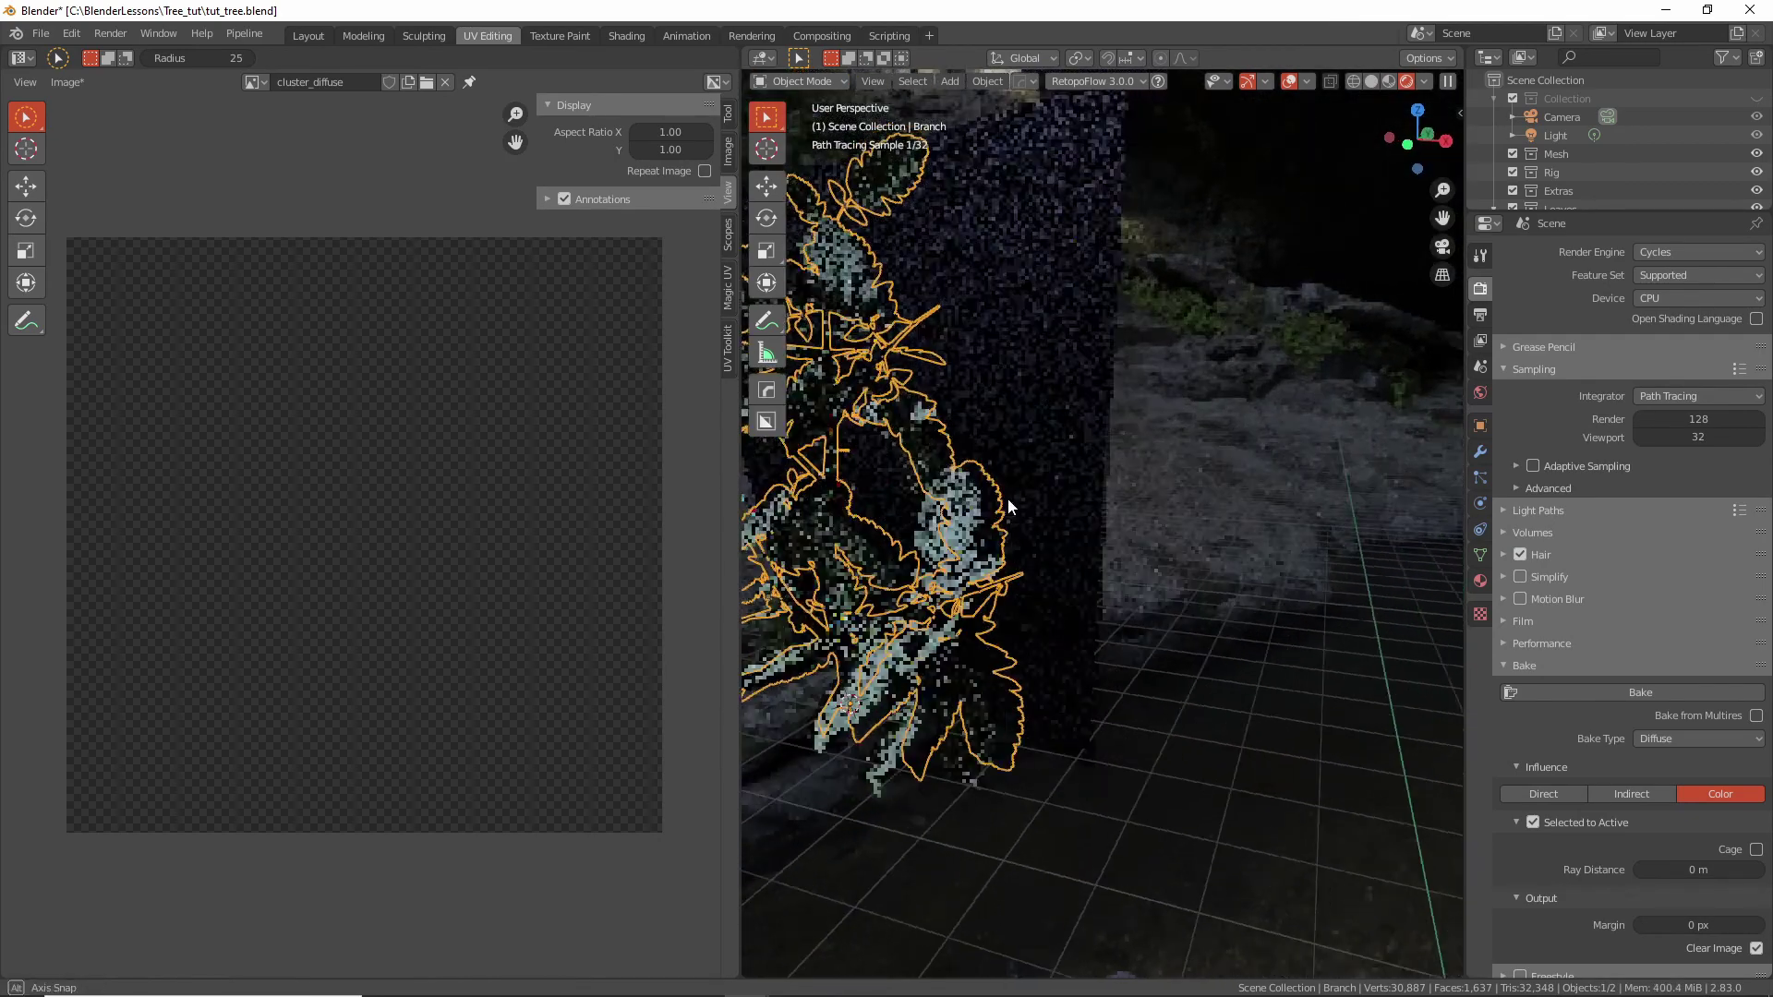
middle_drag(1007, 497, 1267, 485)
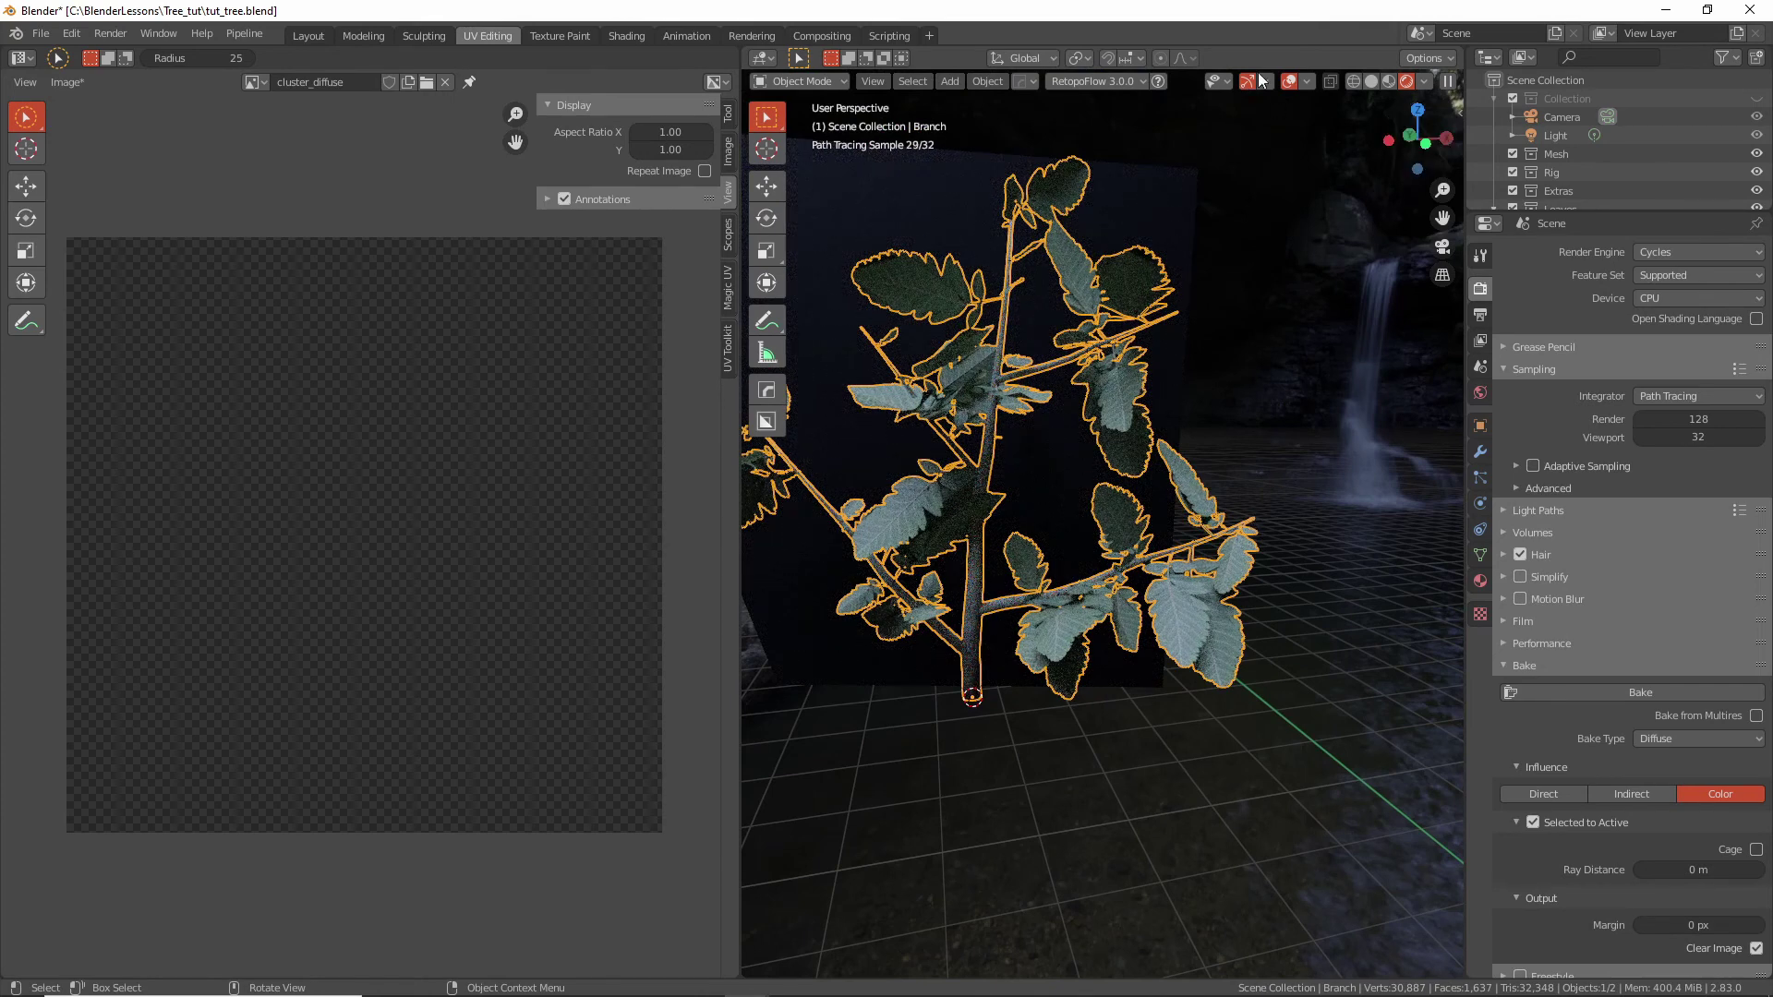
Return the viewport to solid shading and add the plane to the branch selection as the active object.
click(1370, 81)
middle_drag(1099, 461, 873, 467)
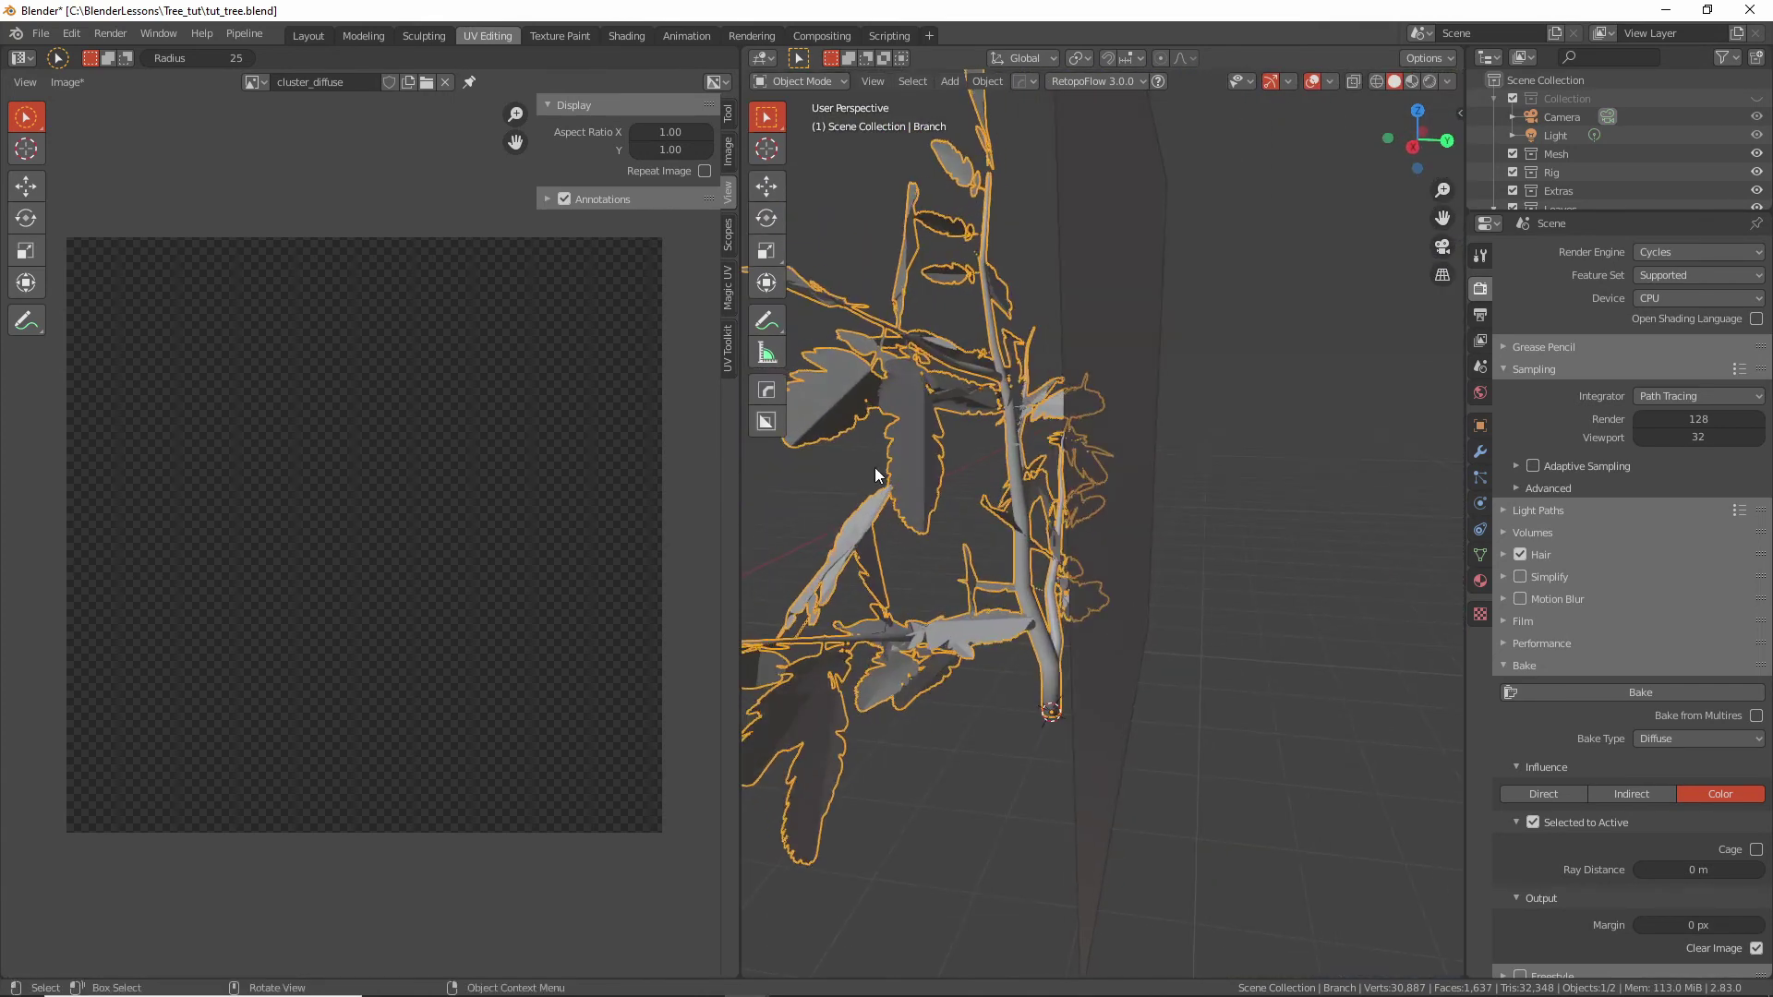
shift+click(1130, 423)
key(KP_Decimal)
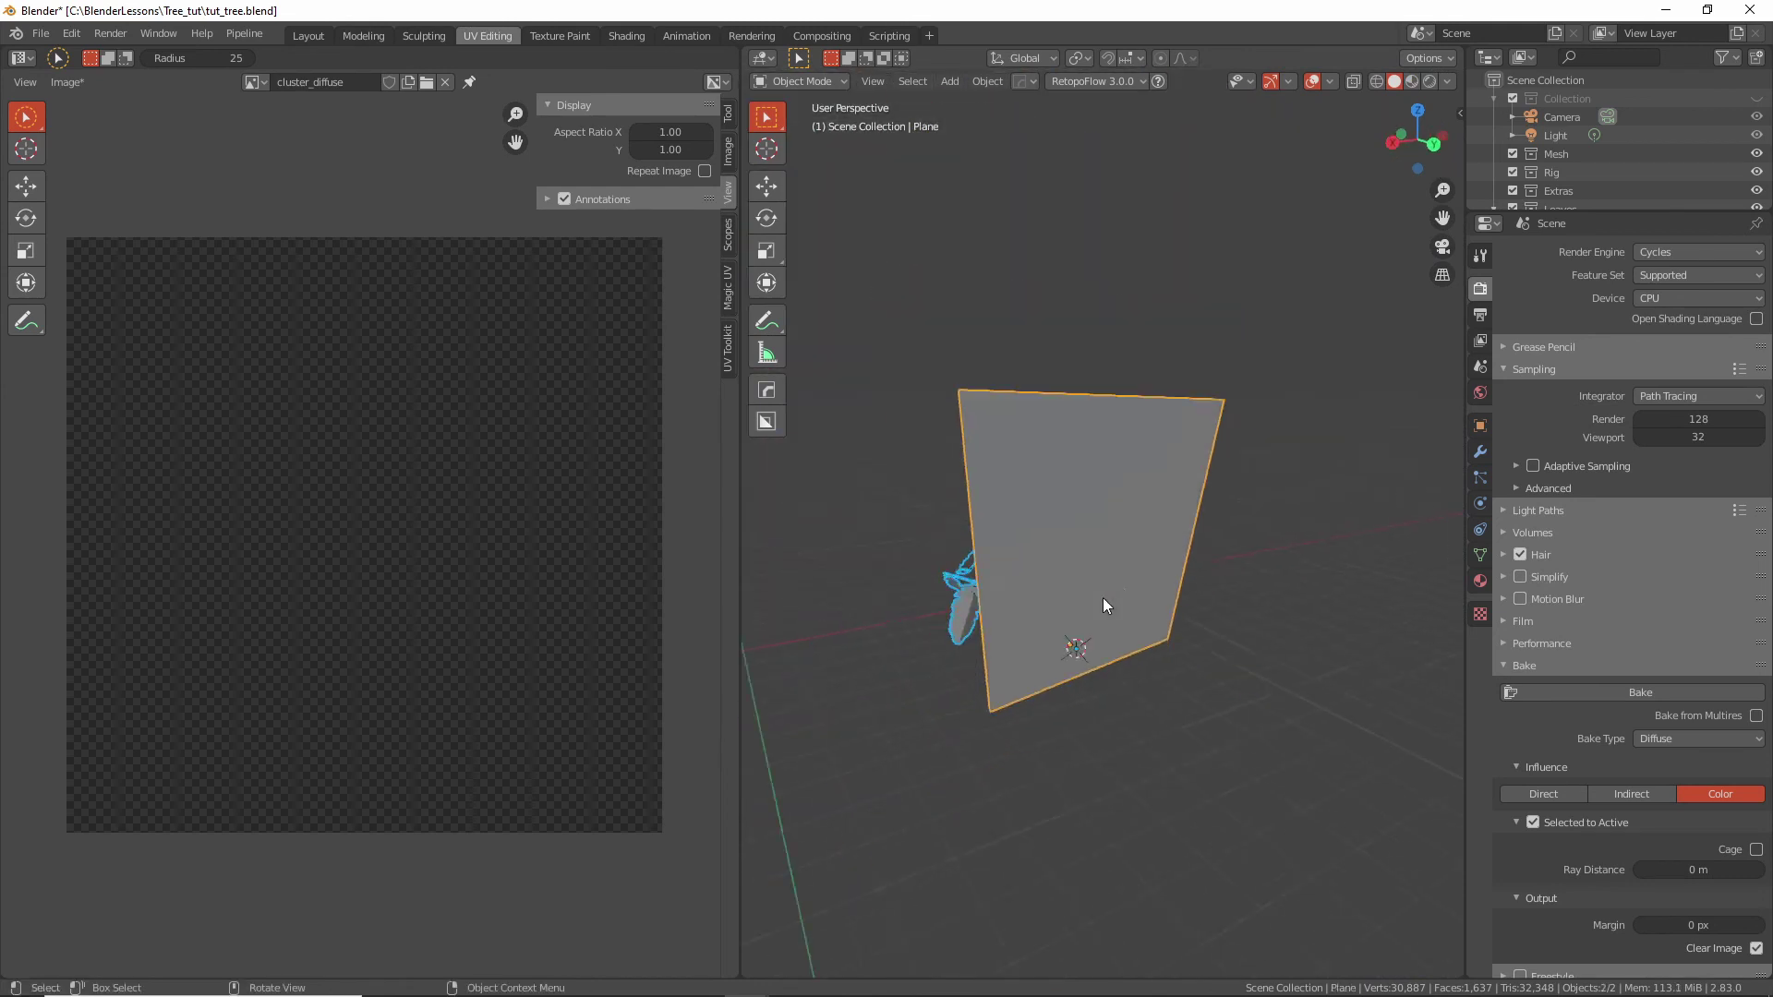
Set the Selected to Active bake's ray distance to 0.02 m.
click(1697, 869)
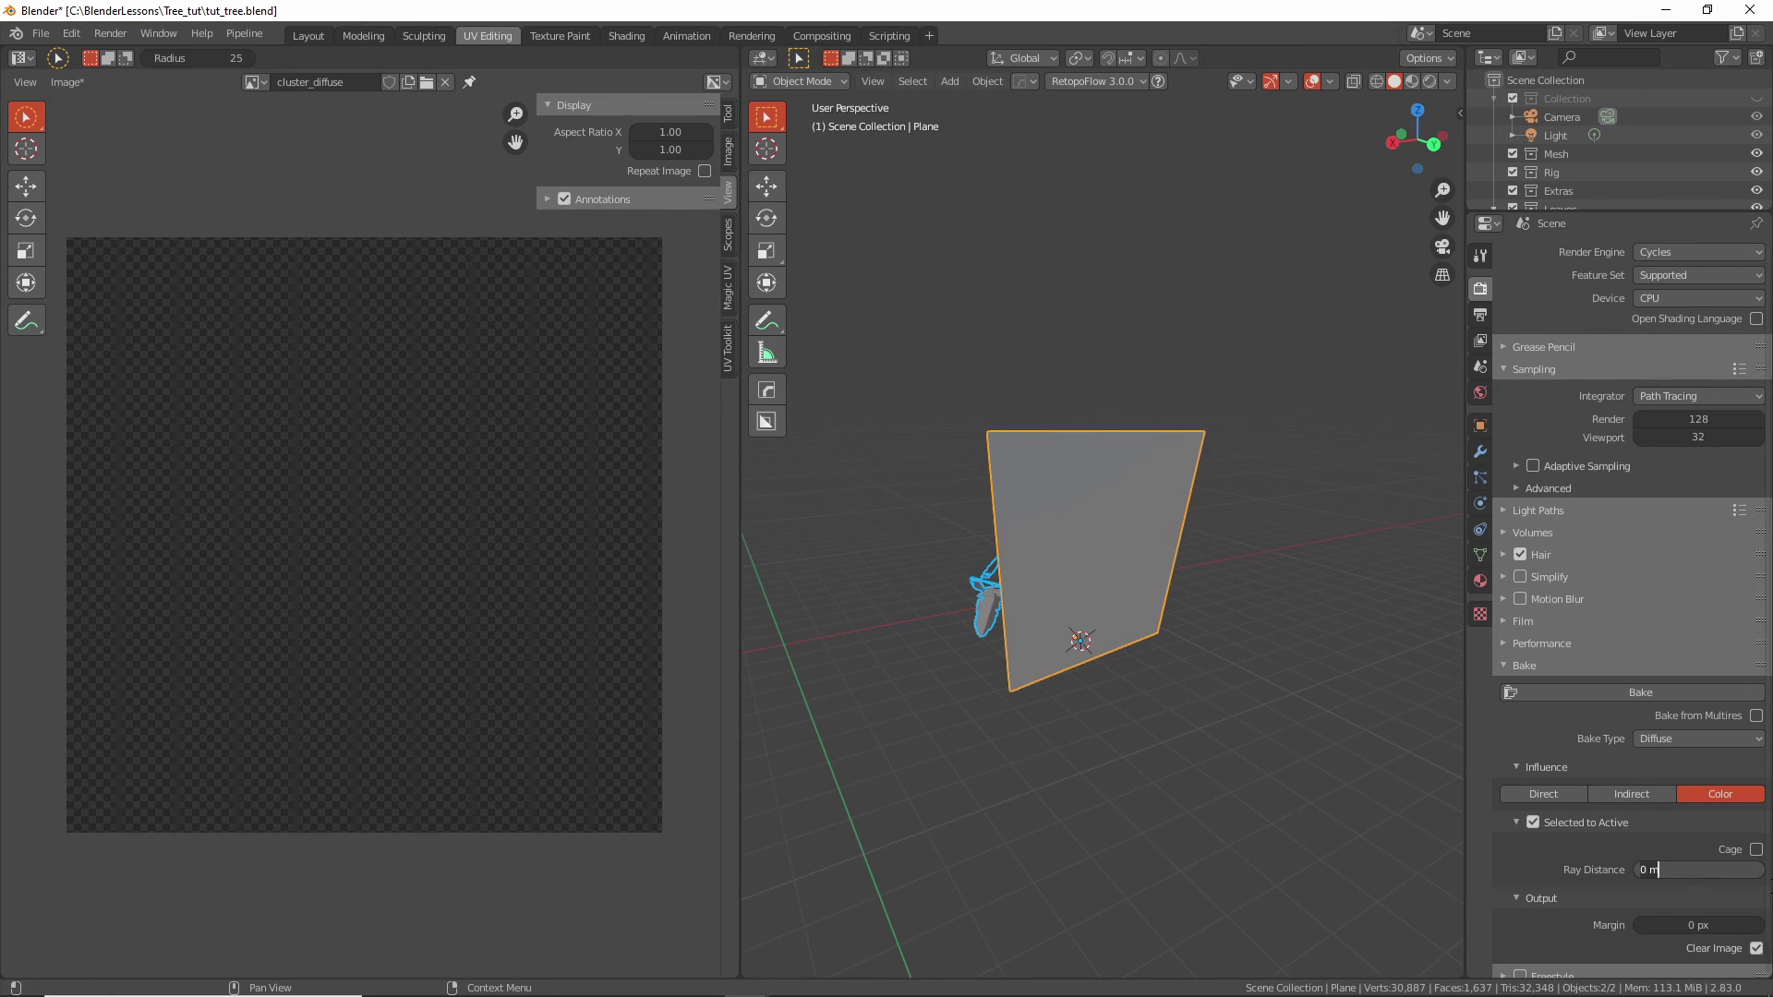
key(BackSpace)
key(BackSpace)
text(.02)
key(Return)
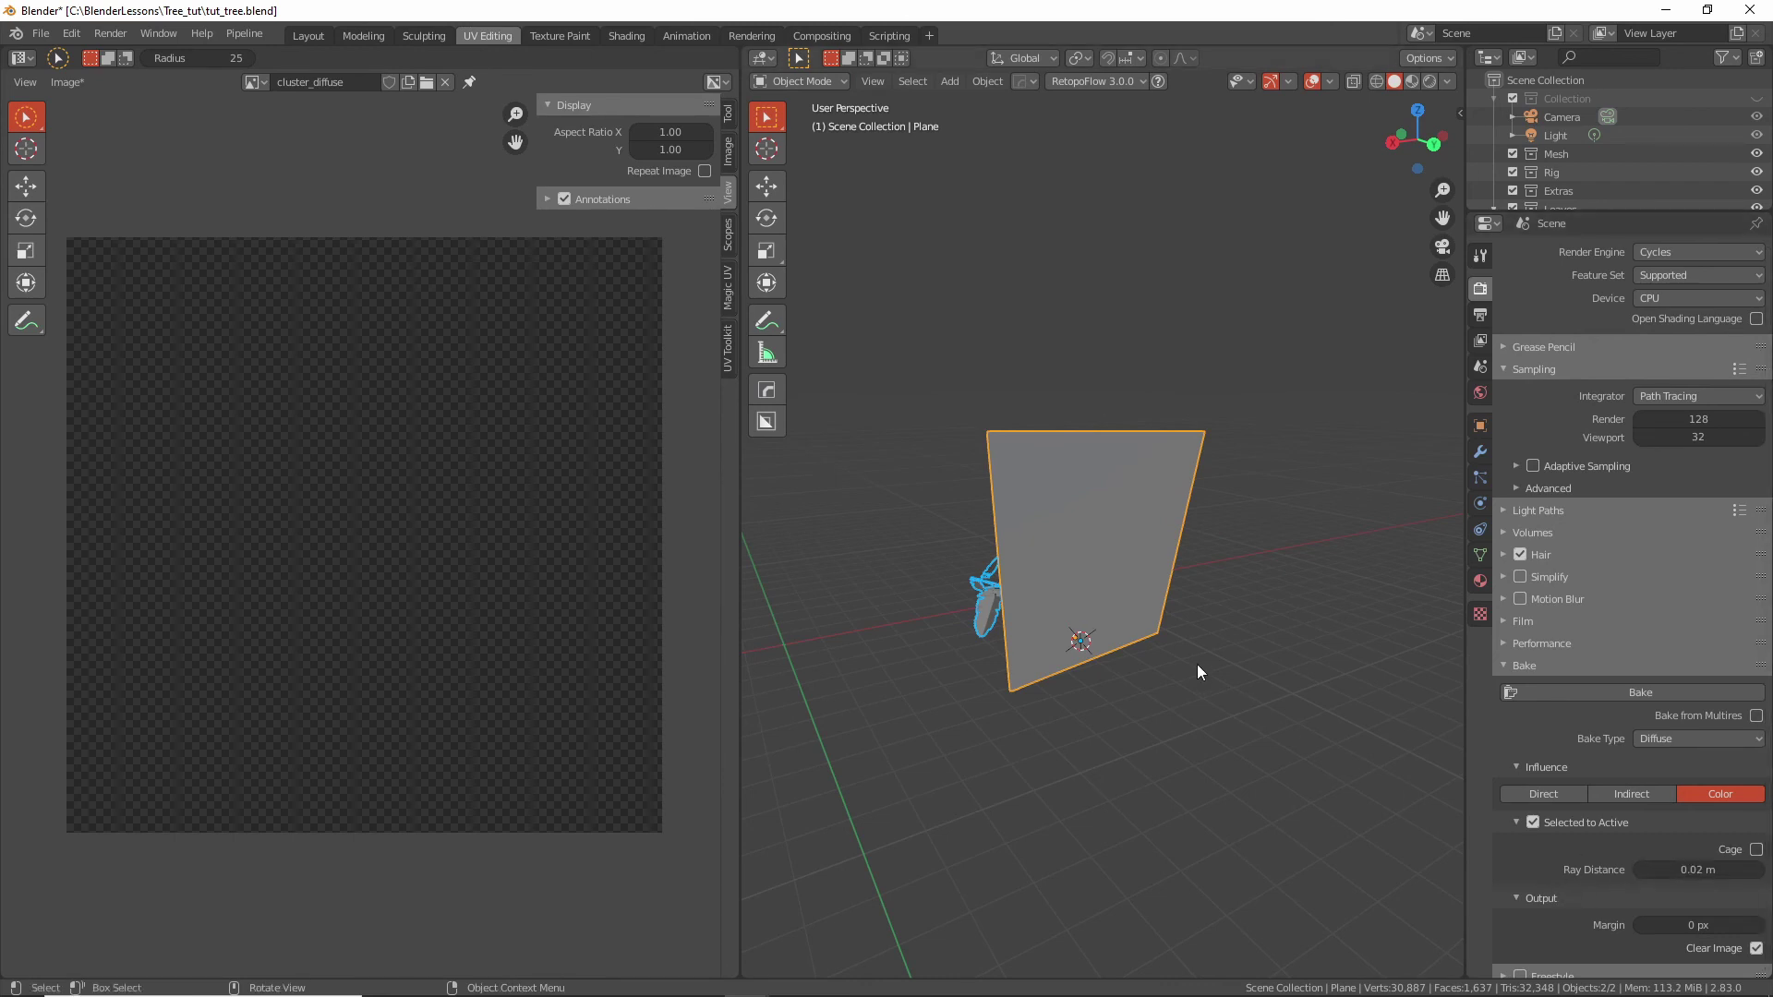
Show the render-visibility toggles for the scene's objects in the Outliner.
middle_drag(1338, 502, 1254, 376)
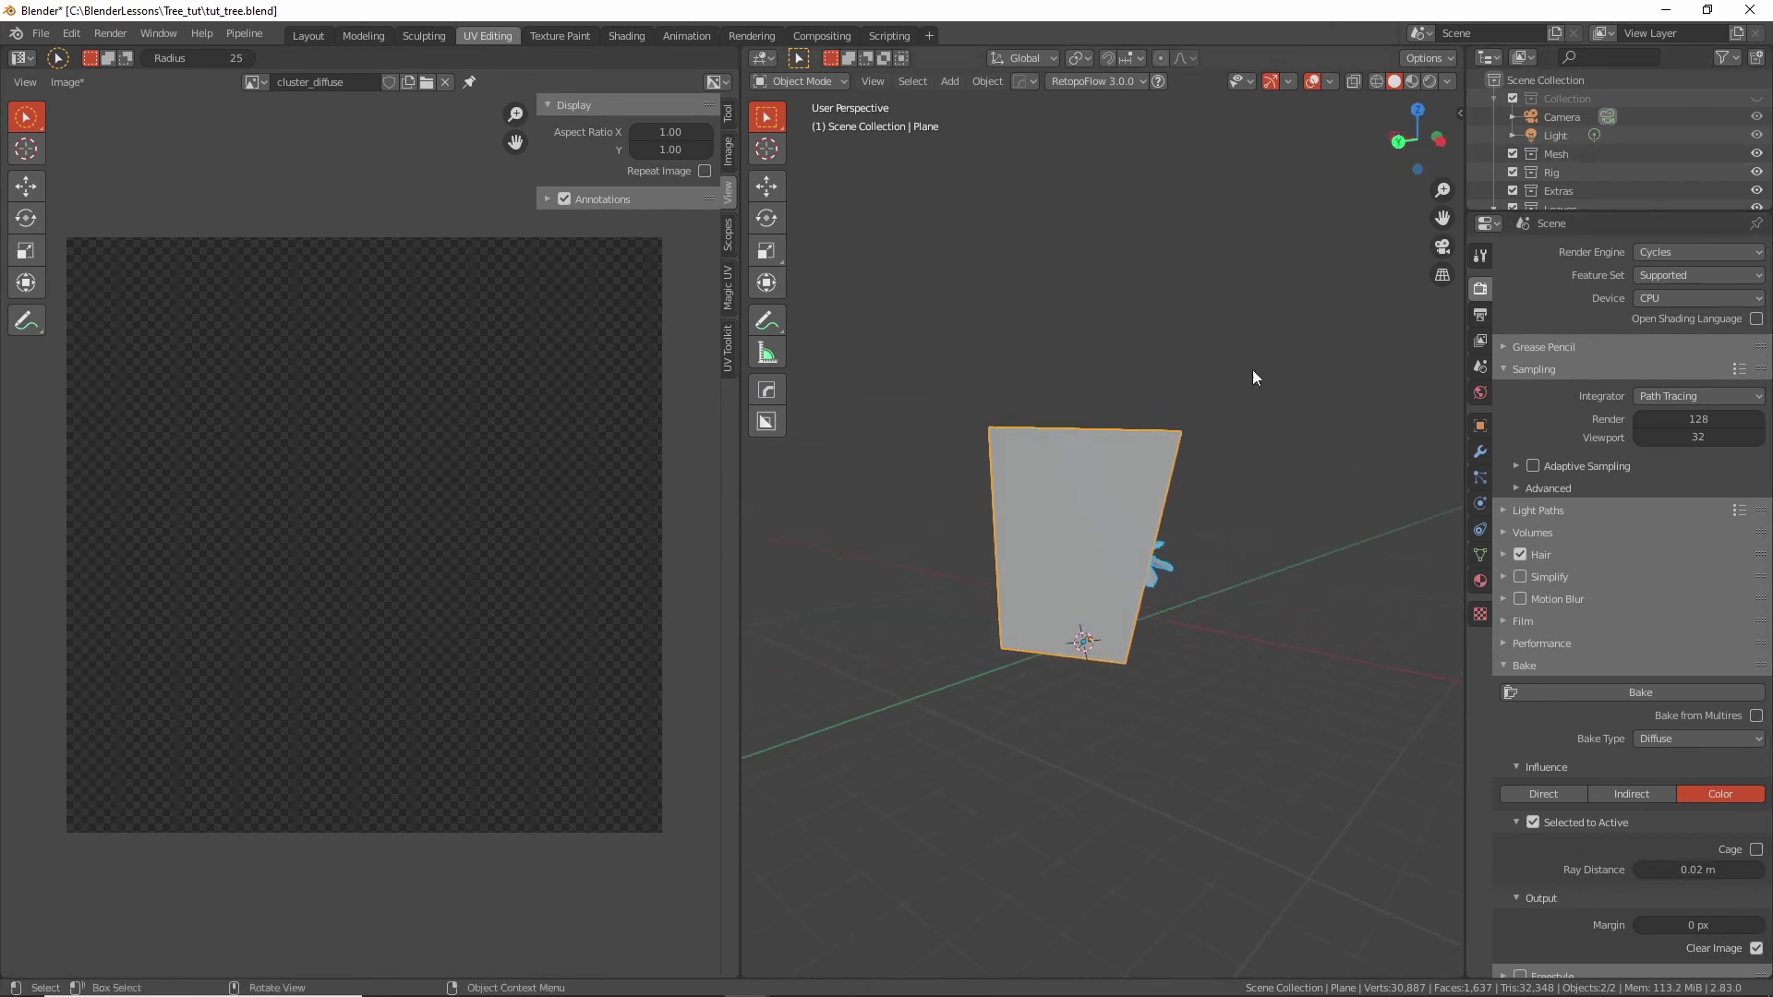
scroll(1620, 194, down, 5)
click(1723, 59)
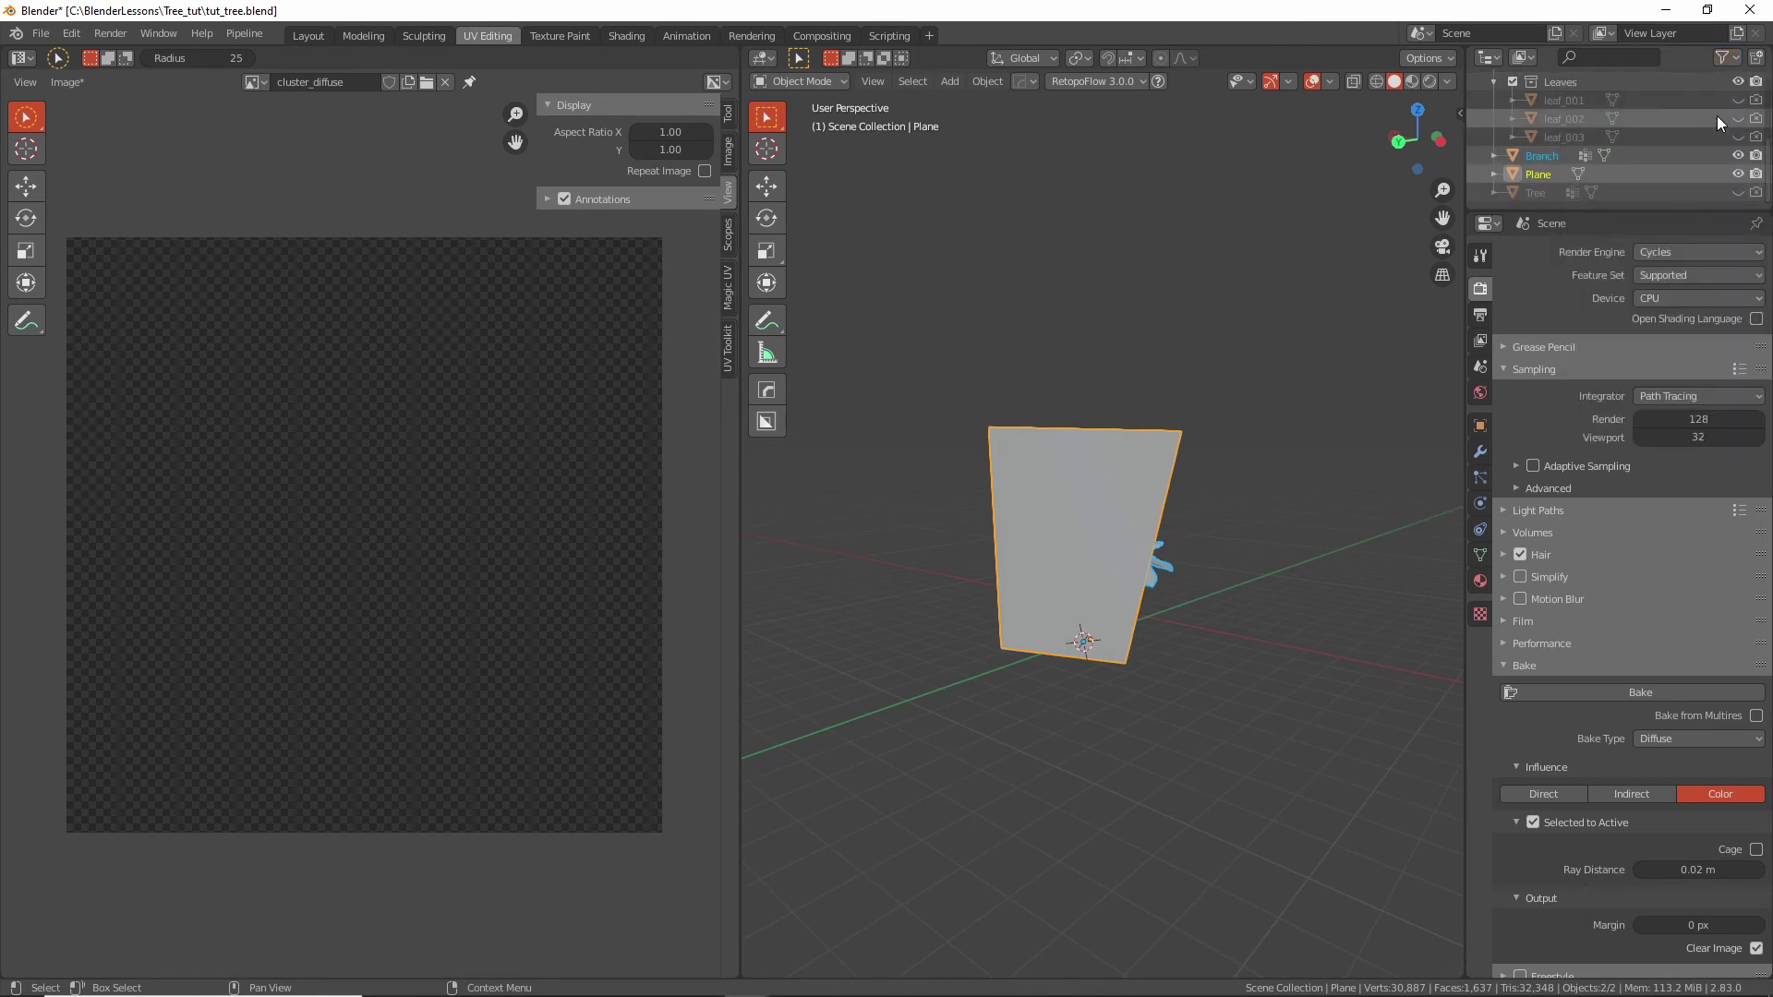
Bake the branch's diffuse color from selected to active onto the plane's cluster_diffuse texture.
middle_drag(1178, 646, 1241, 547)
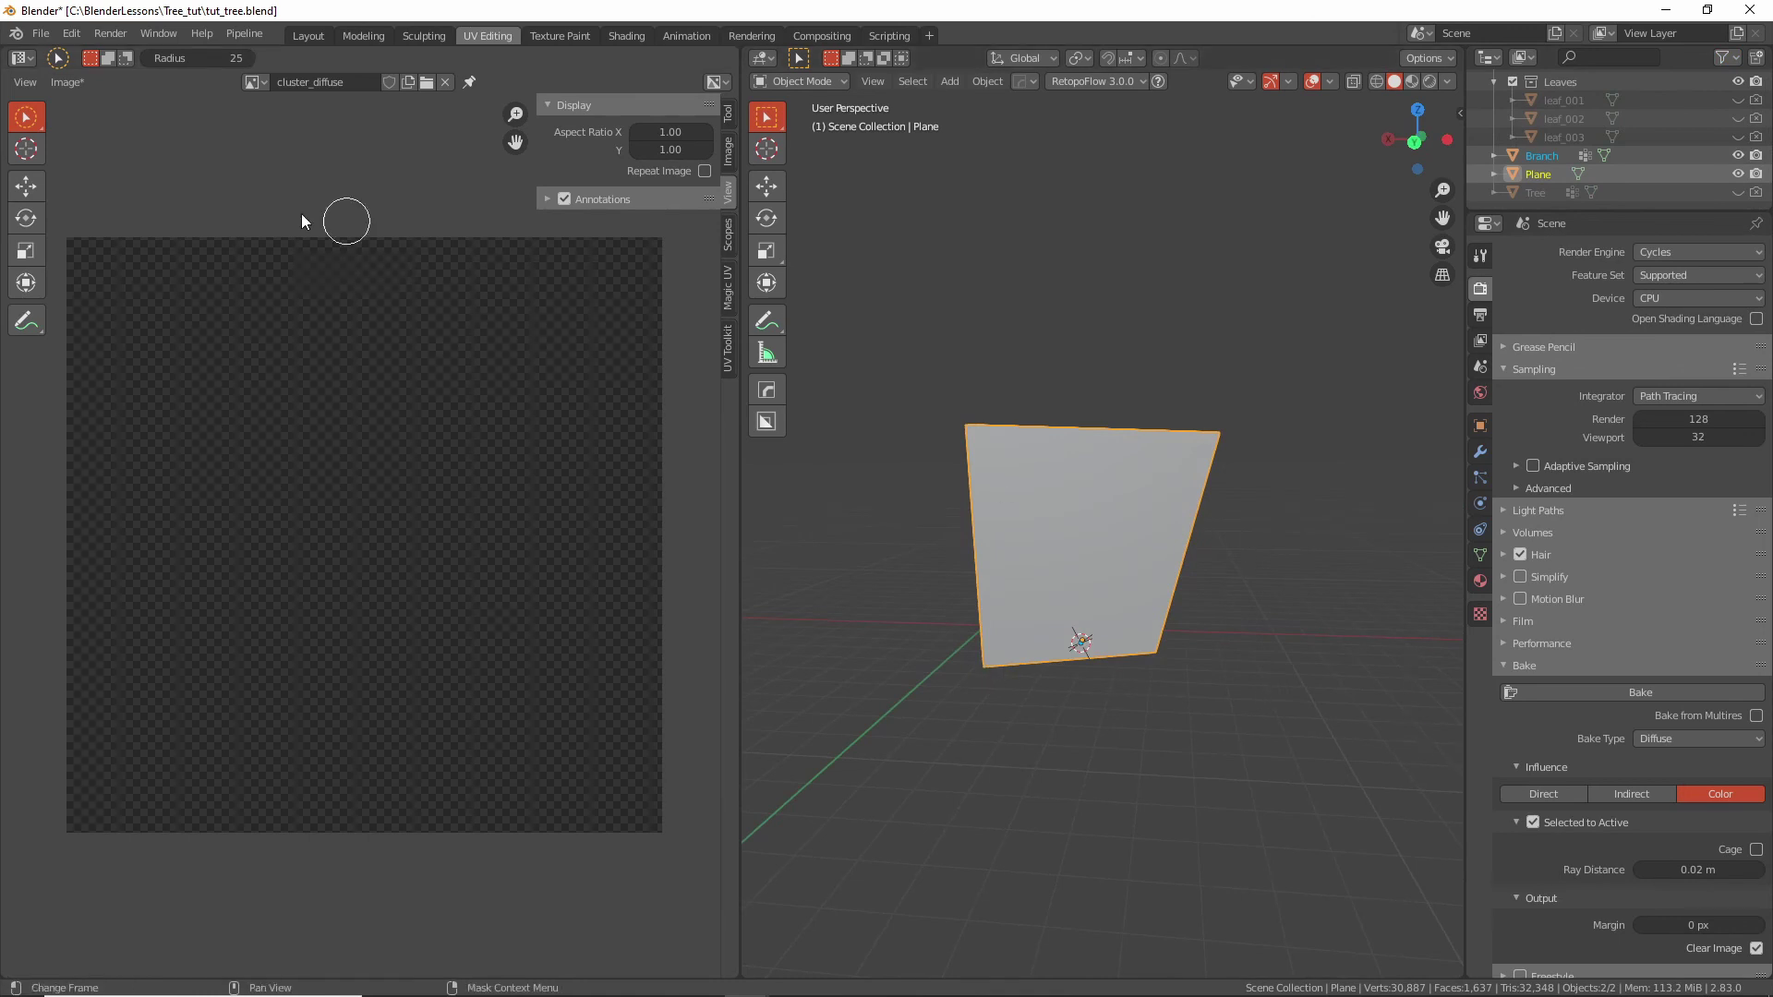
click(609, 35)
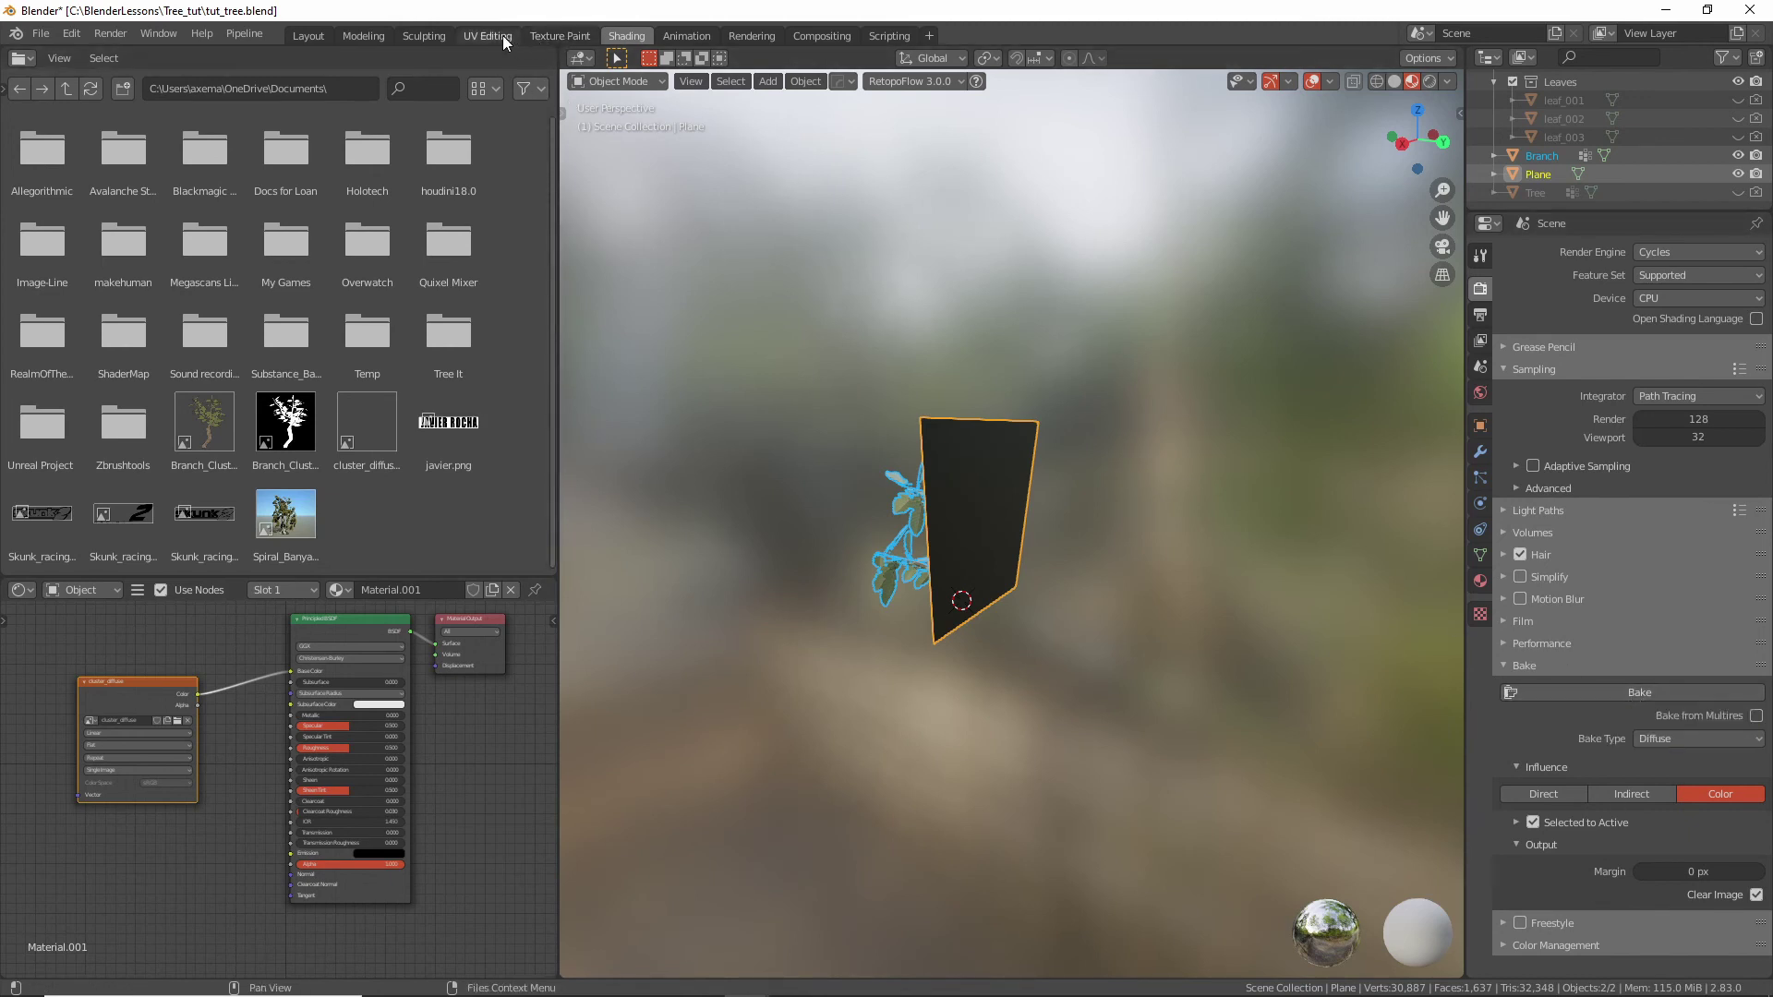
click(579, 37)
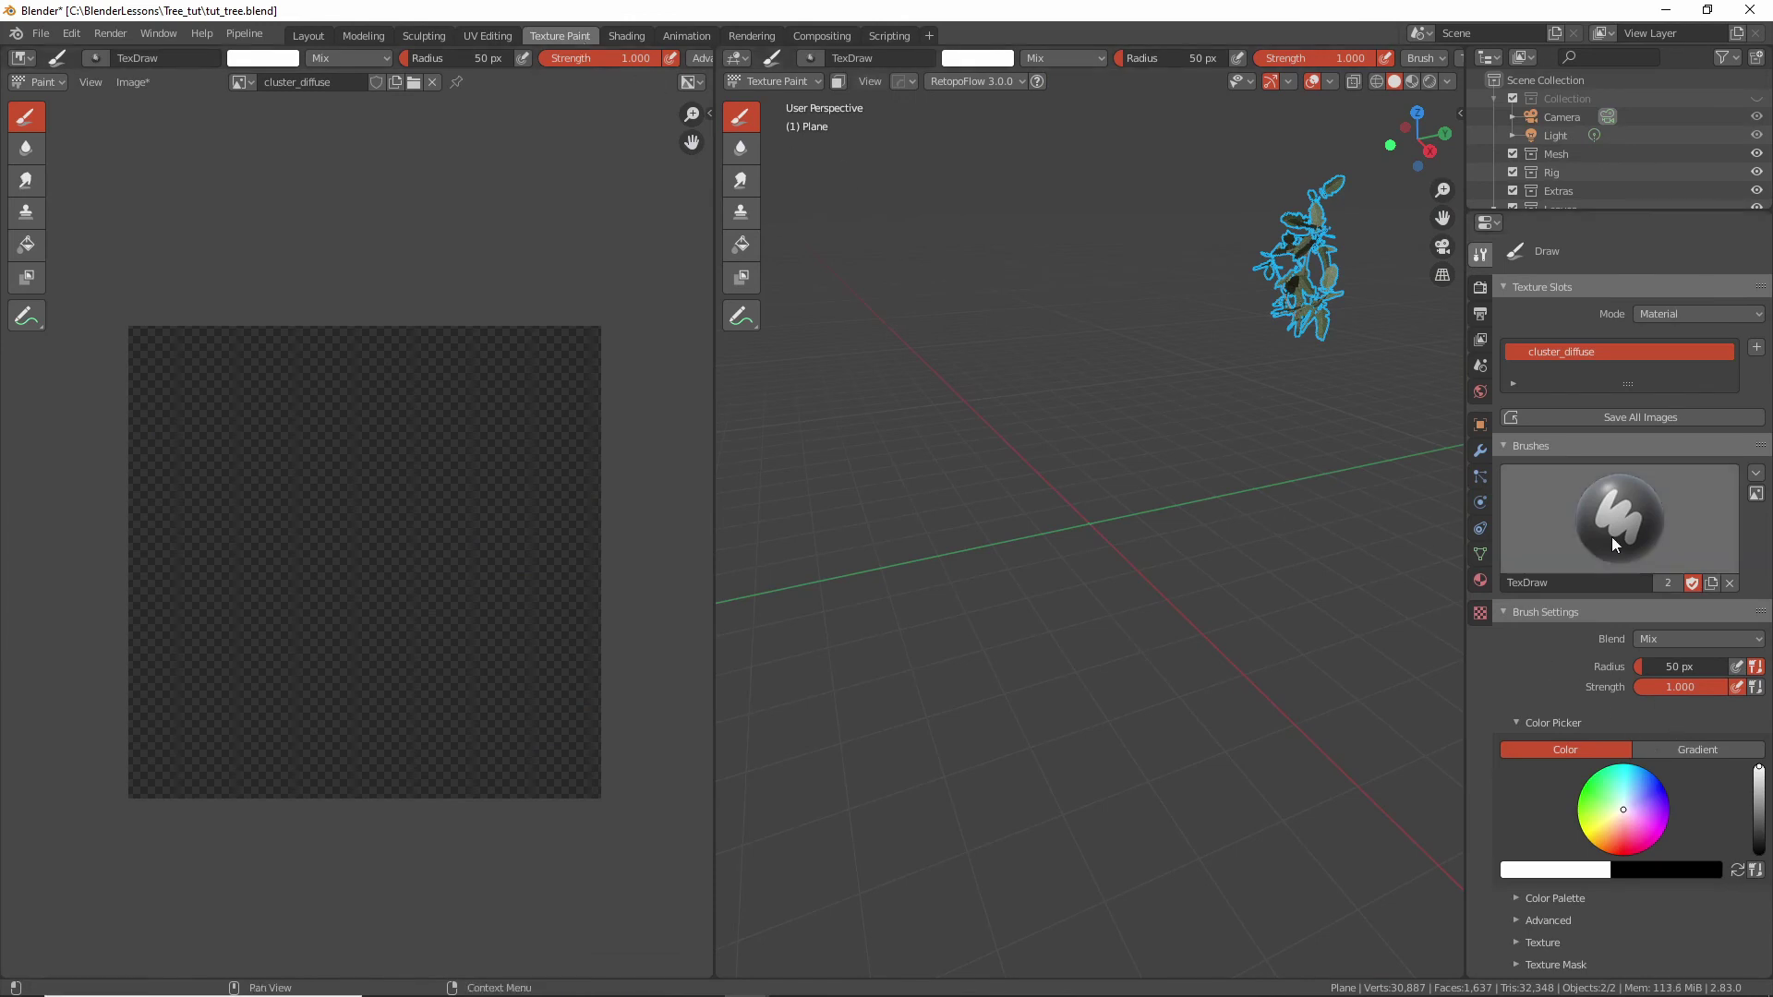
click(470, 37)
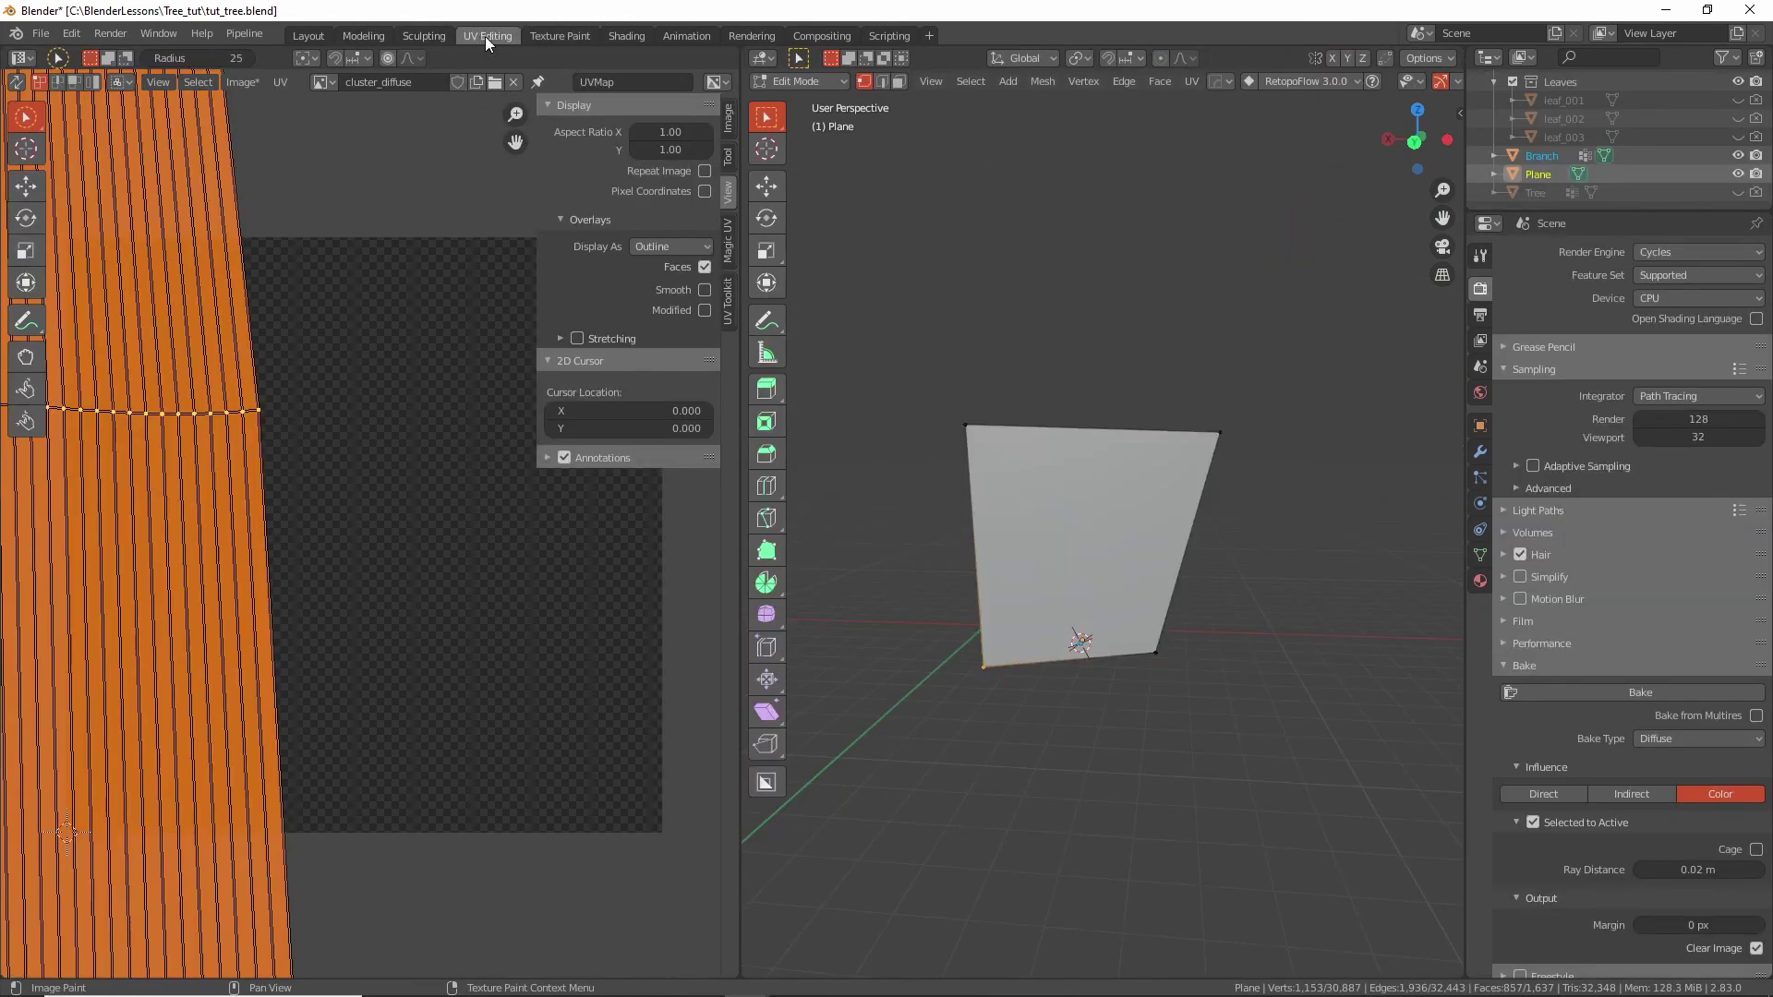
click(1650, 694)
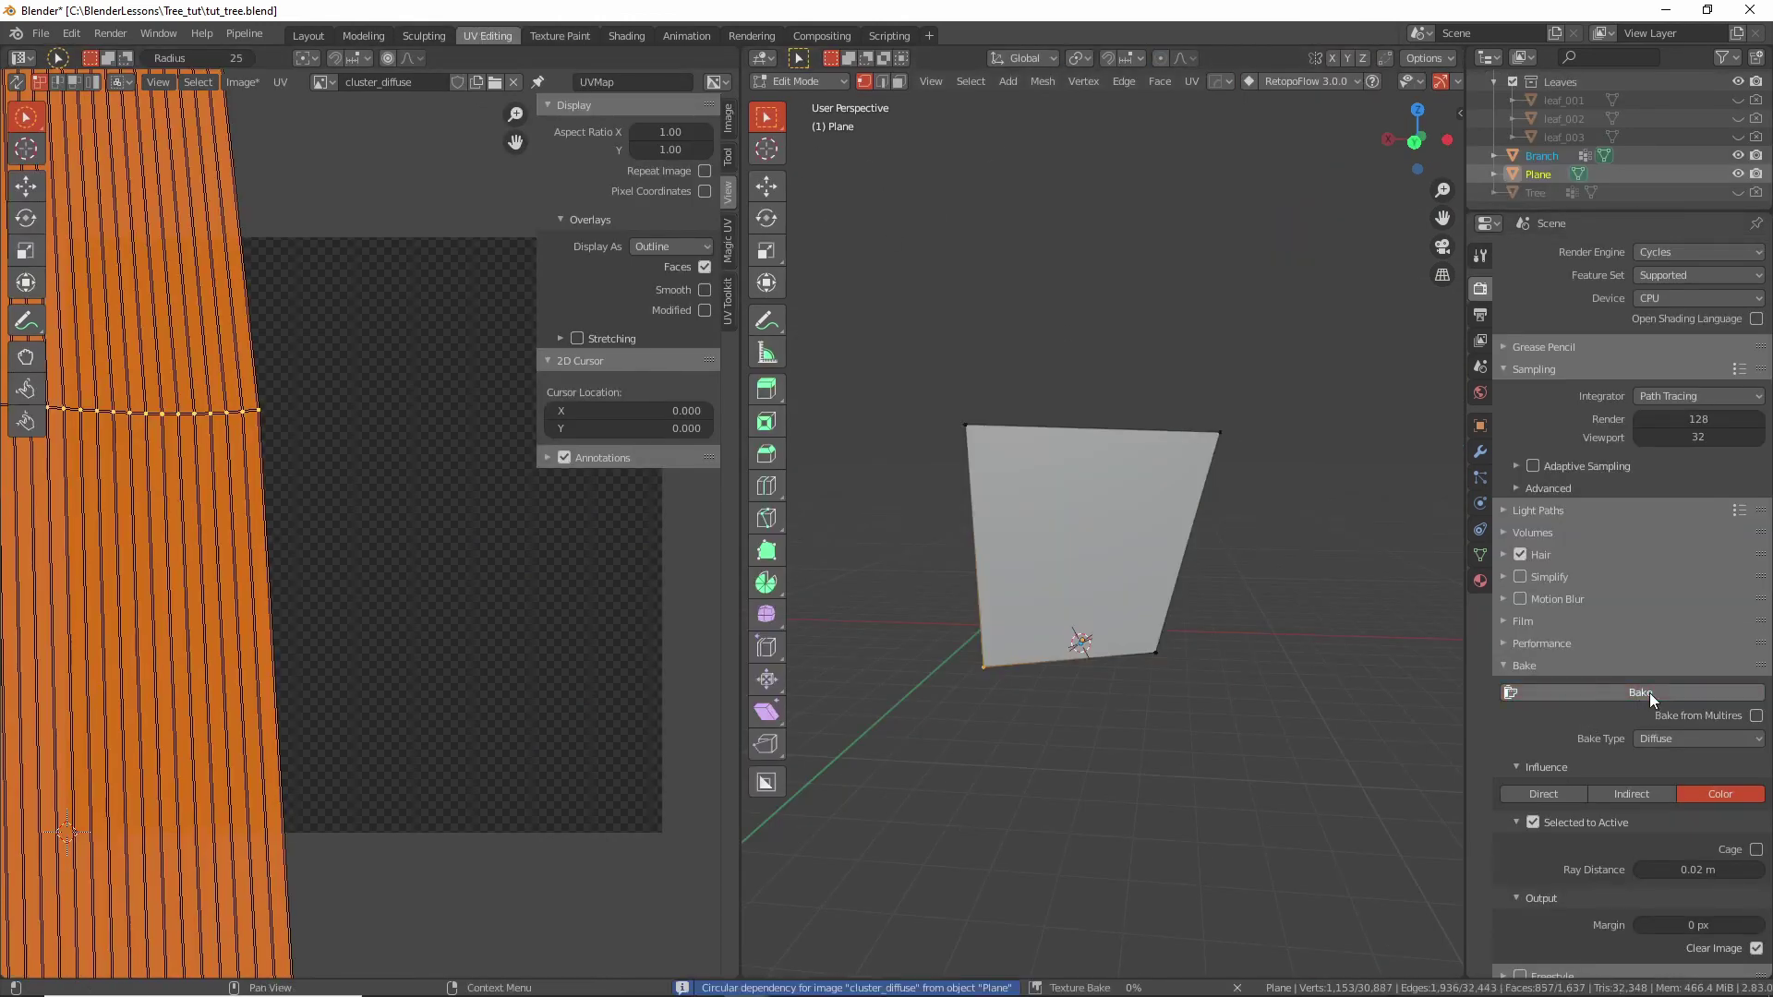
Check the baked branch image in the Texture Paint workspace and save the cluster_diffuse image.
click(557, 38)
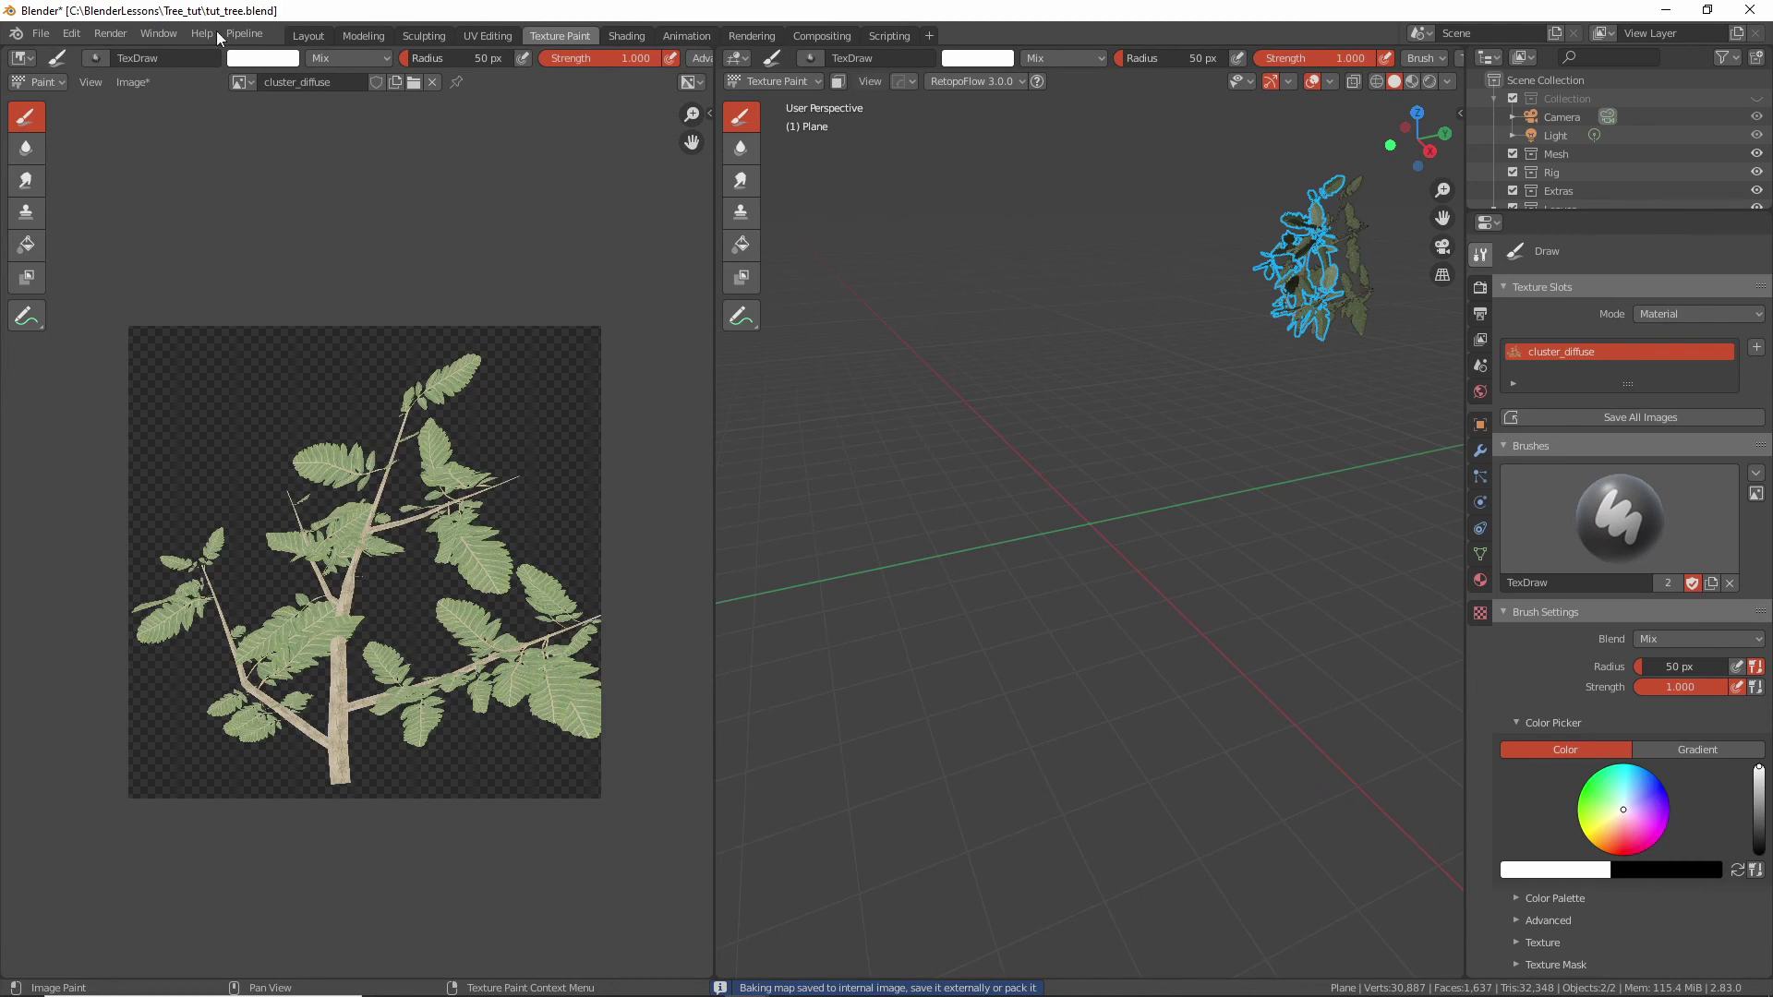
click(121, 84)
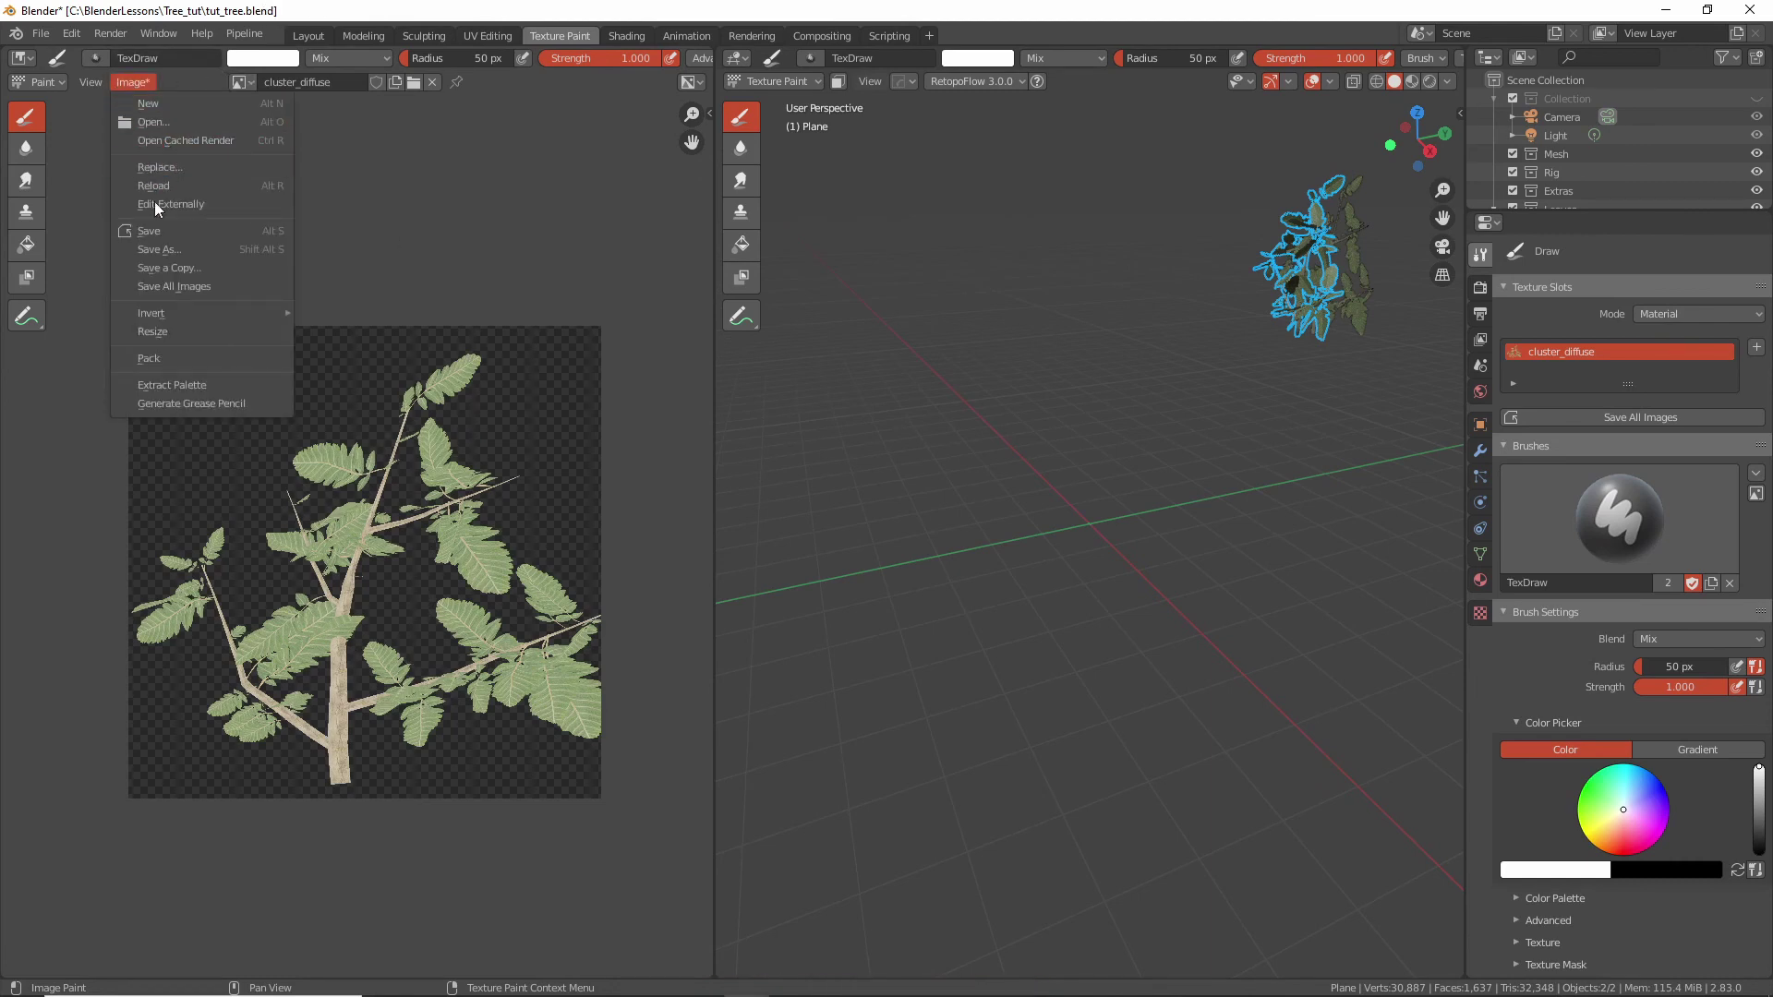
click(152, 235)
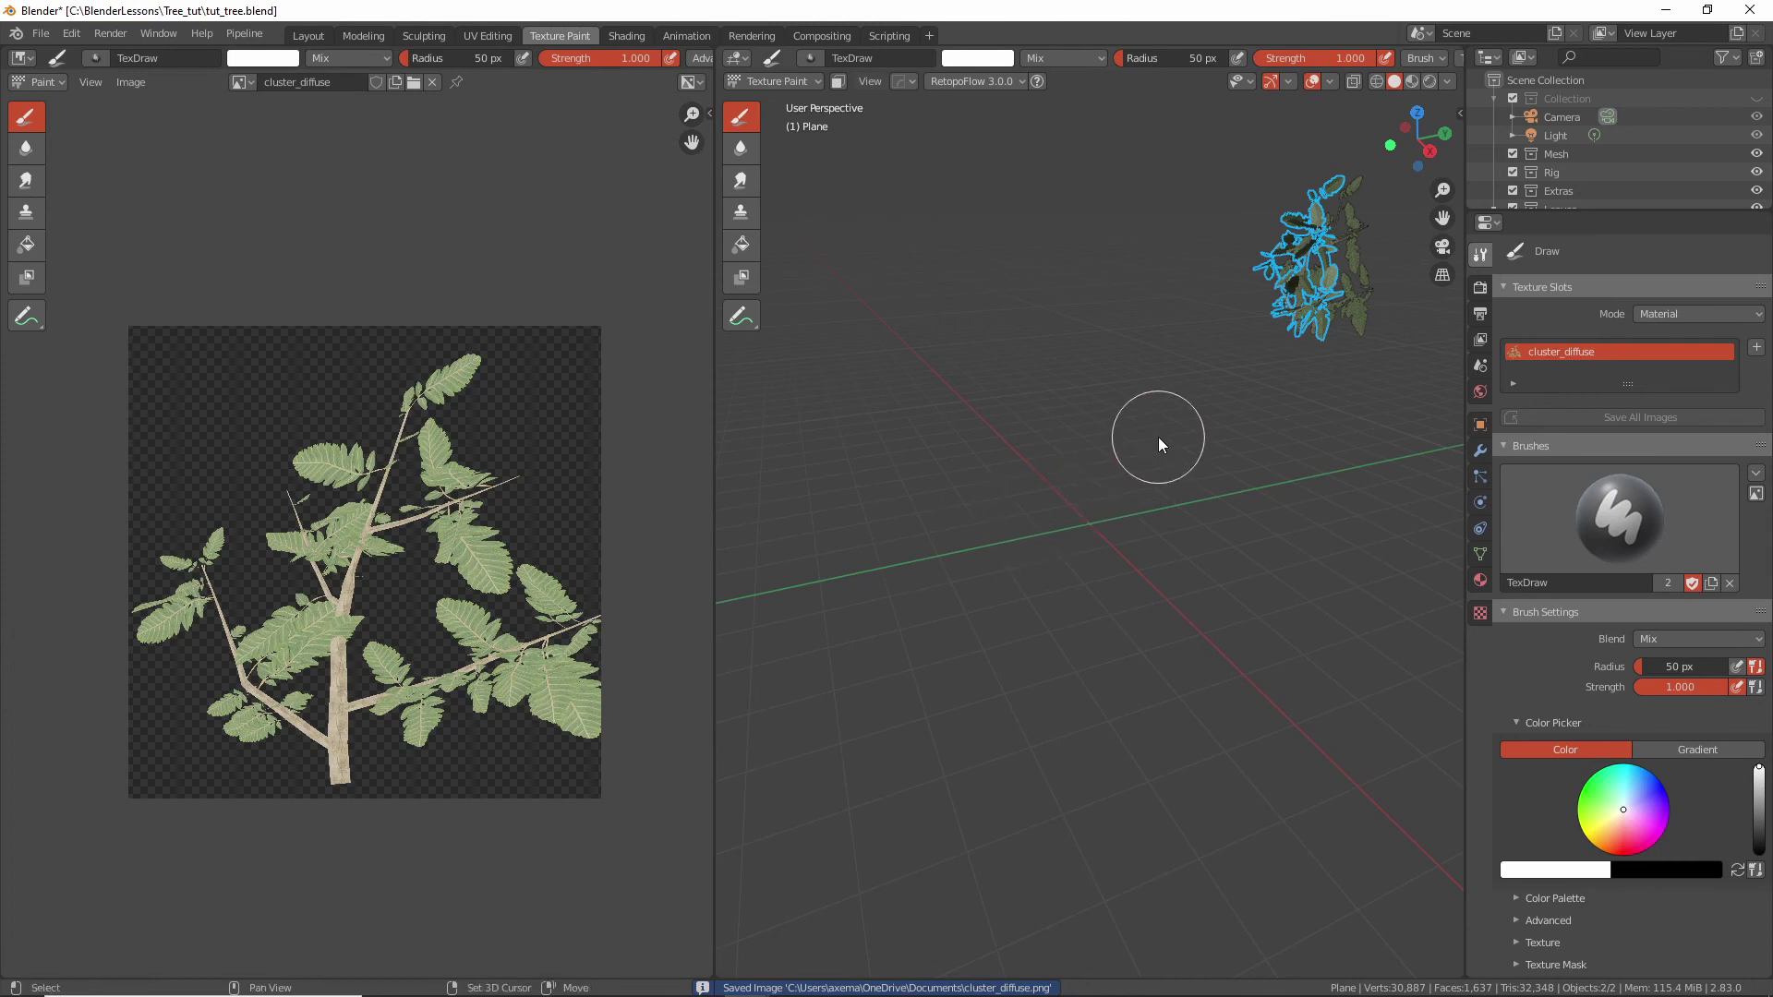
Return to the Layout workspace and hide the branch mesh so only the baked plane remains in the viewport.
middle_drag(1158, 436, 1005, 491)
scroll(1005, 491, up, 3)
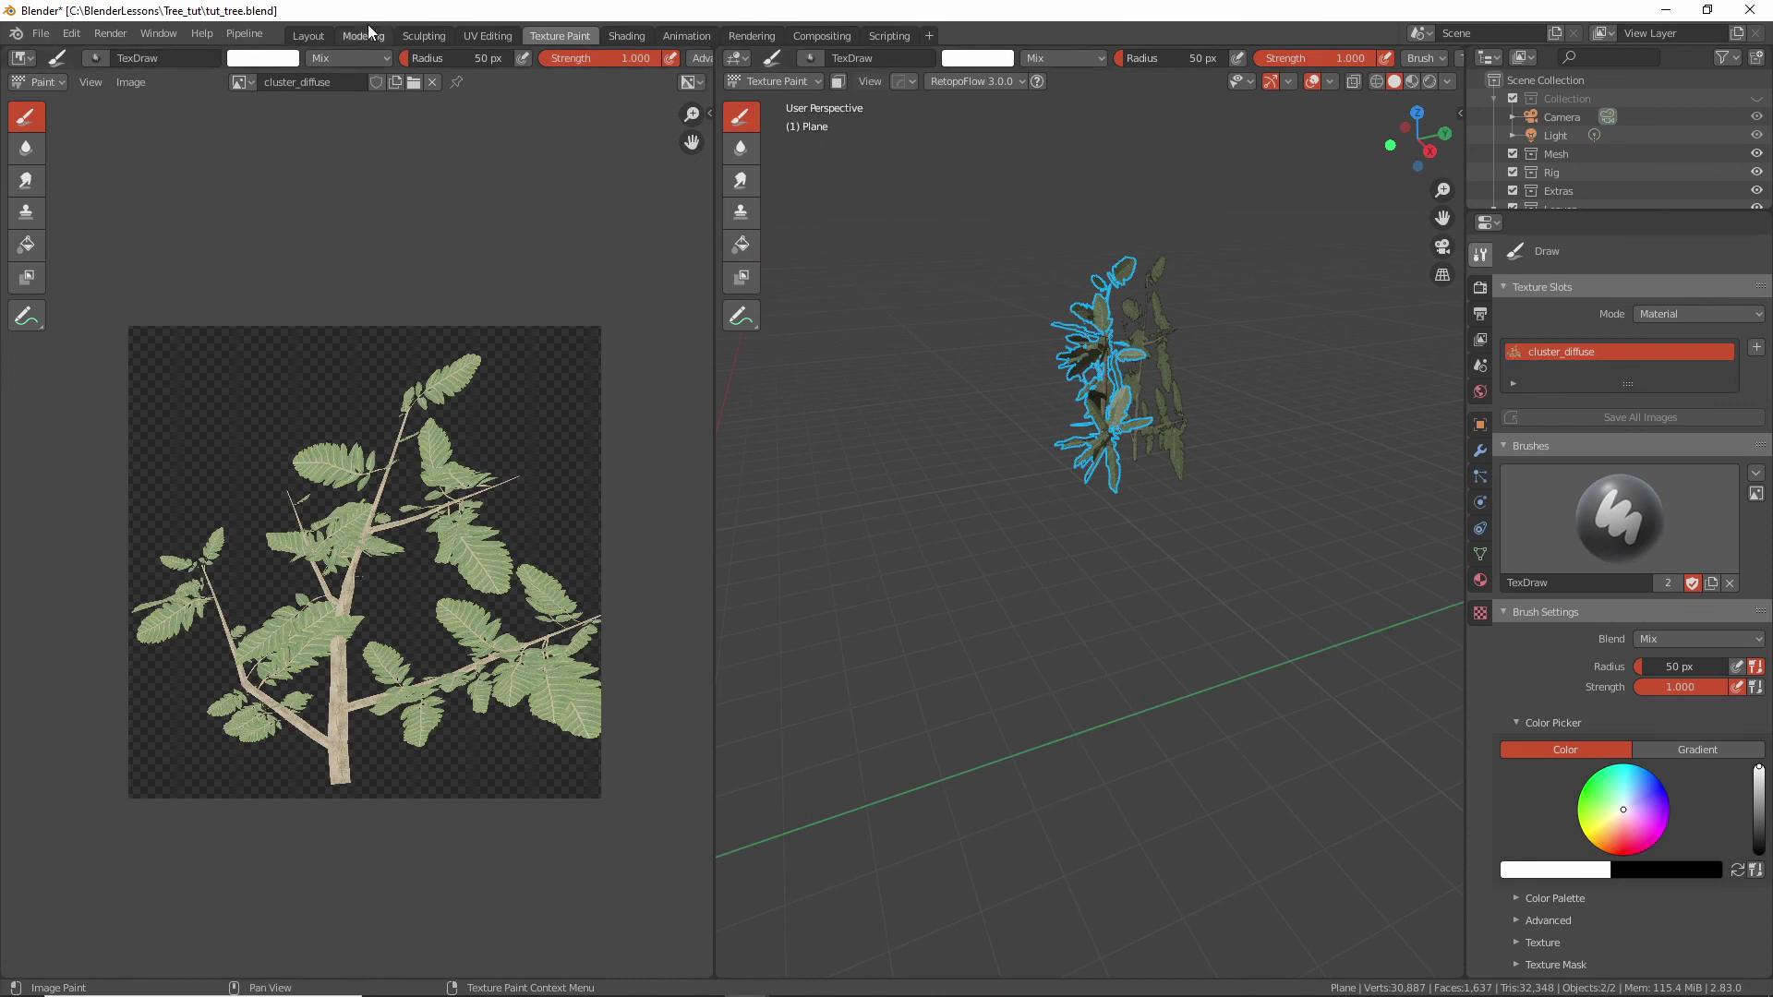
click(307, 37)
middle_drag(635, 451, 848, 421)
click(717, 518)
key(h)
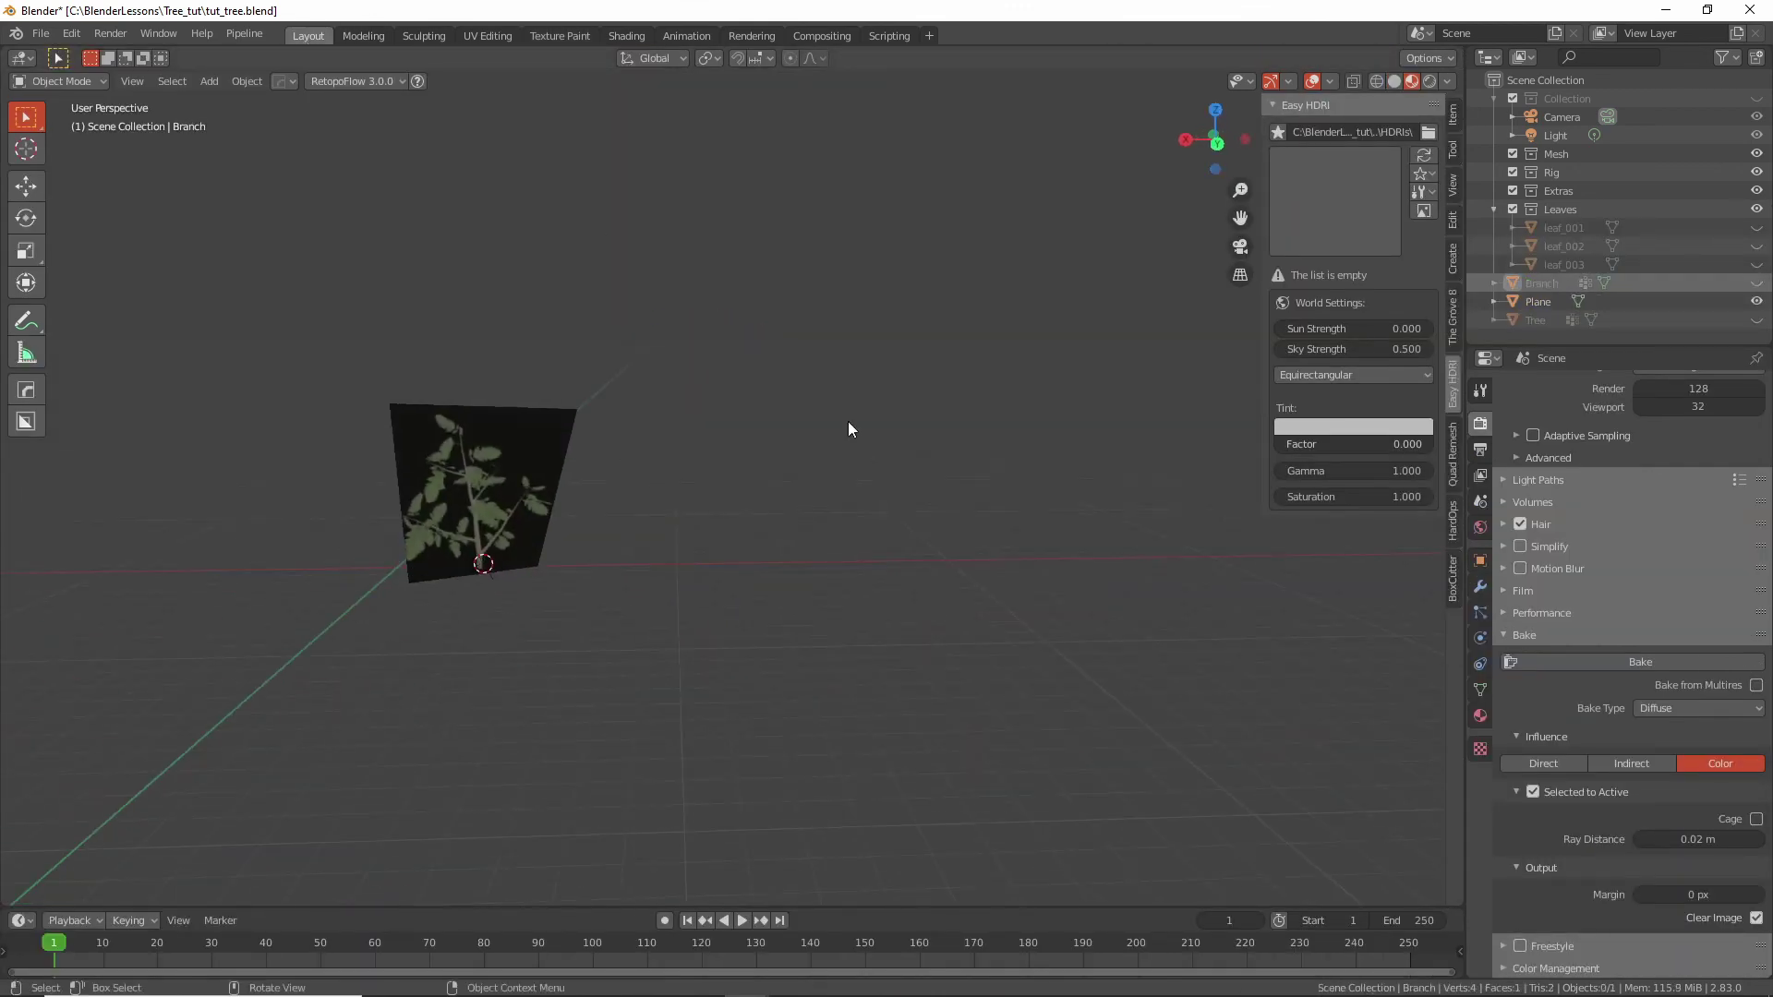
Examine the baked plane up close in rendered viewport shading and return the viewport to solid shading.
click(1431, 82)
middle_drag(524, 524, 895, 522)
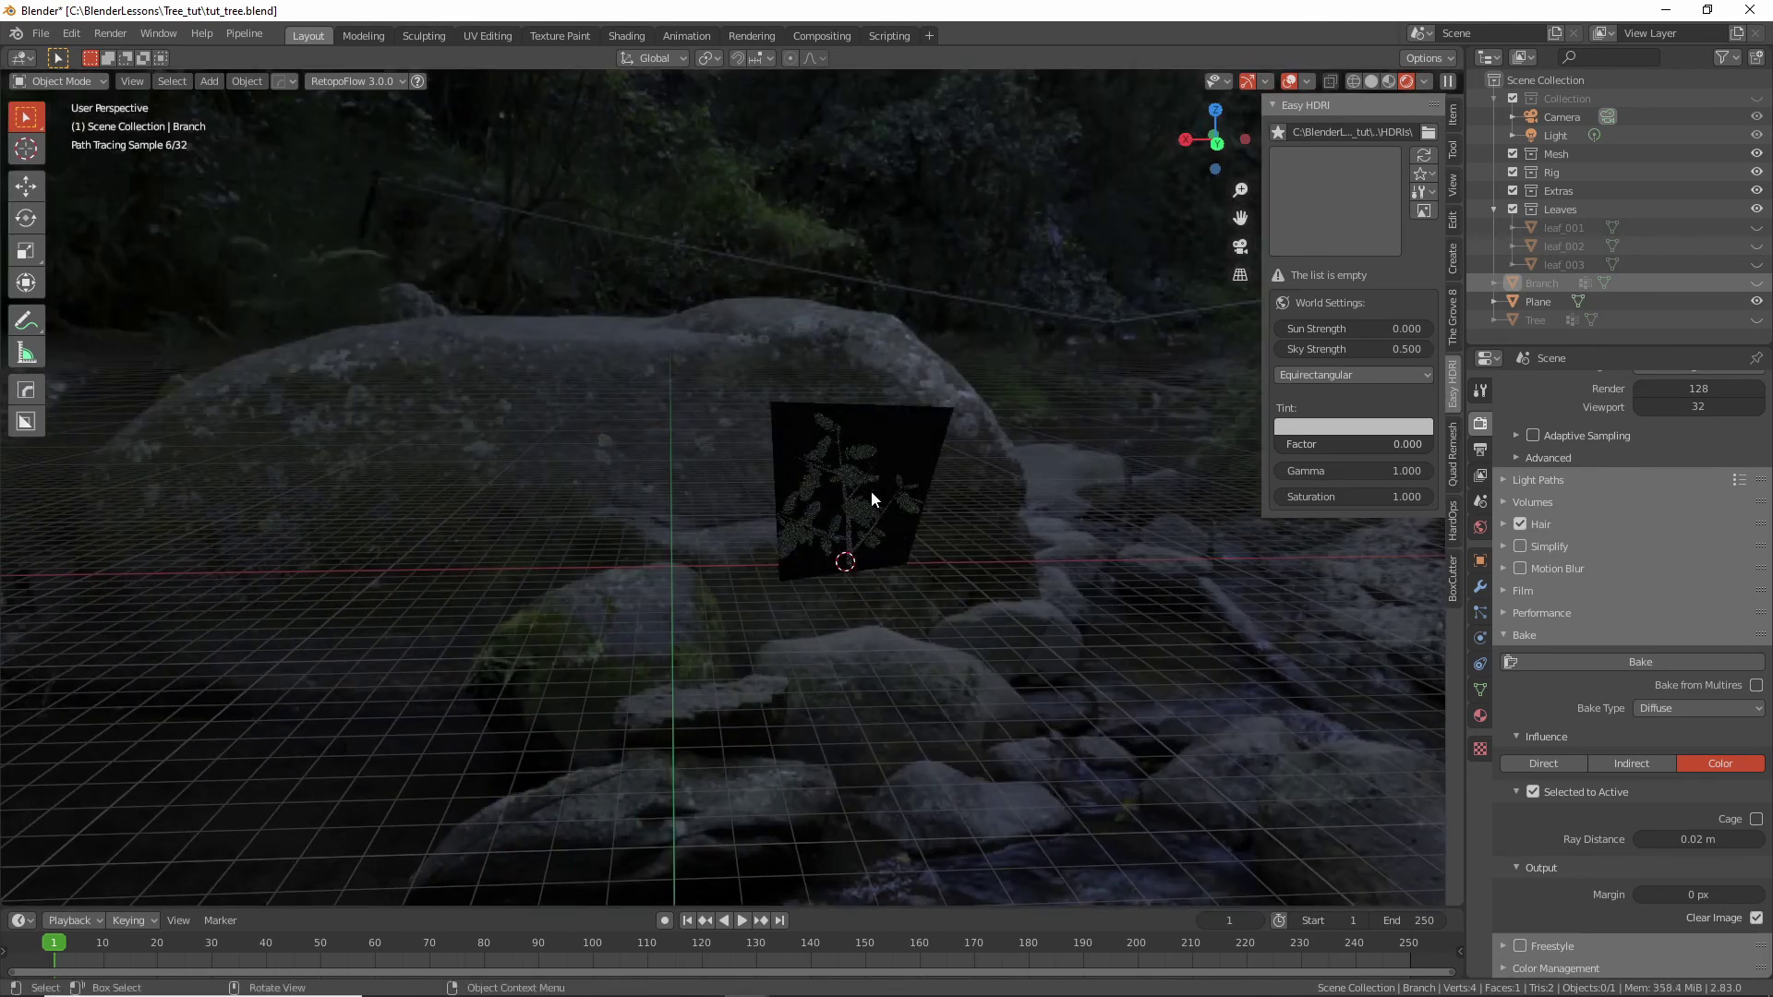
scroll(871, 491, up, 6)
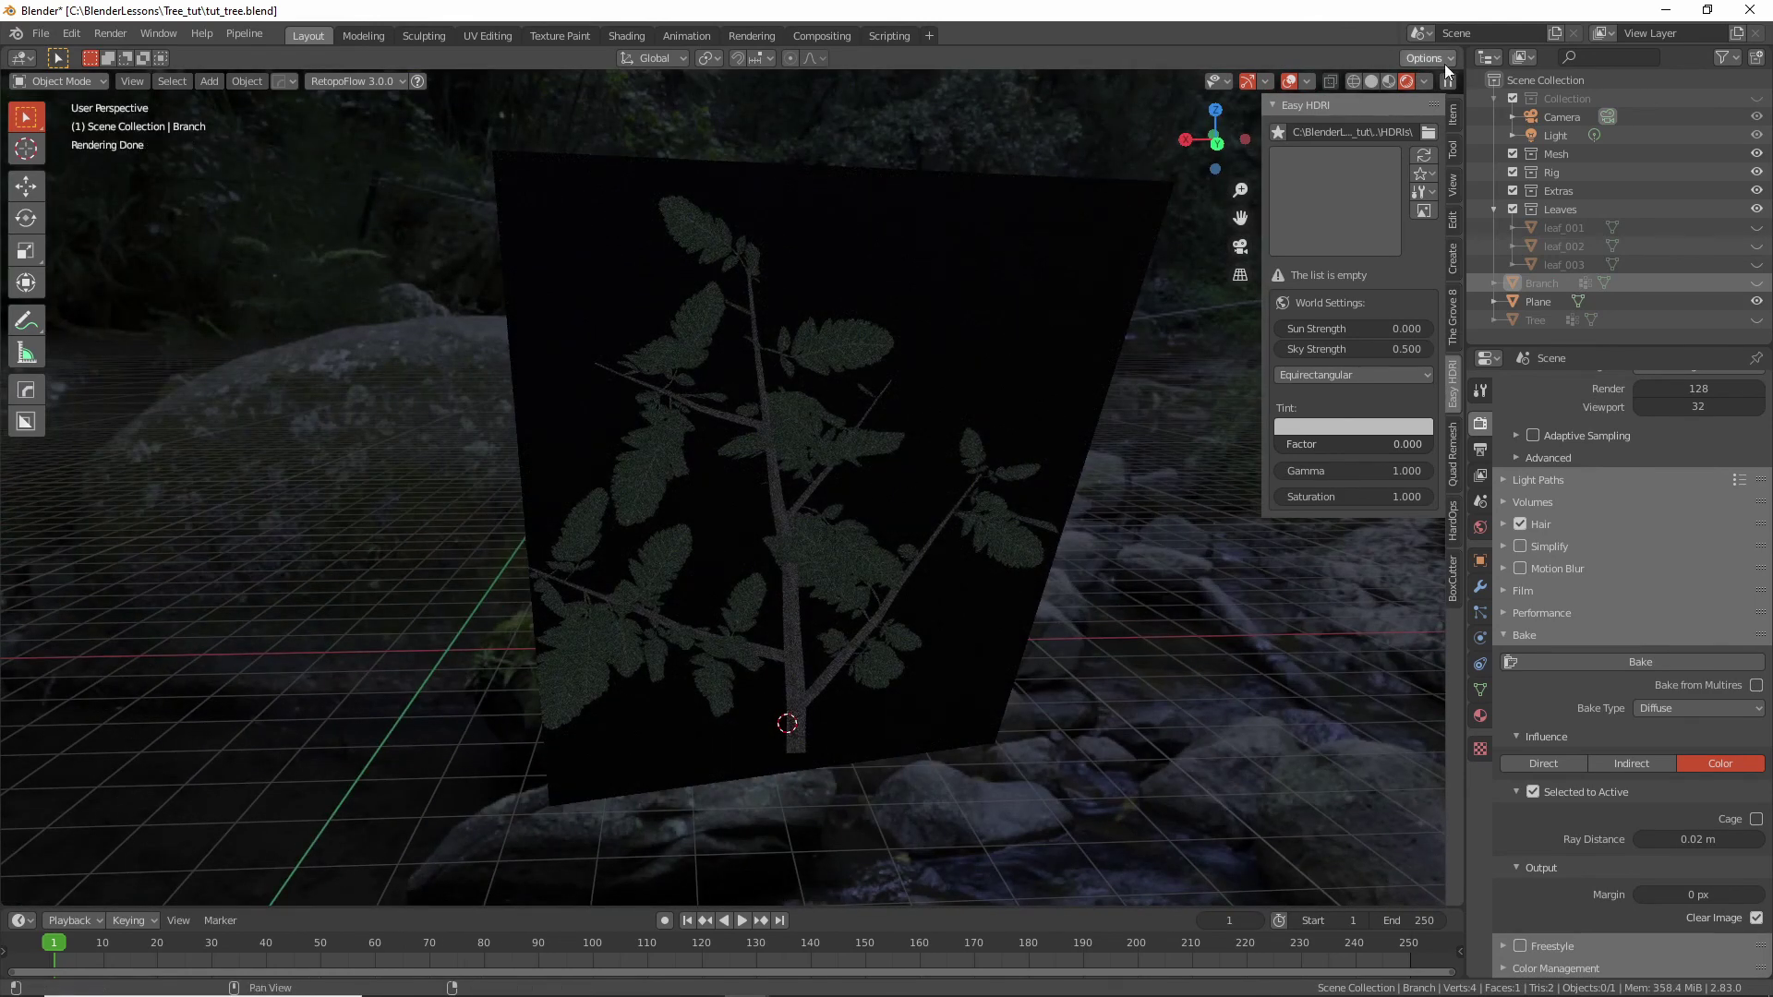
scroll(795, 428, down, 2)
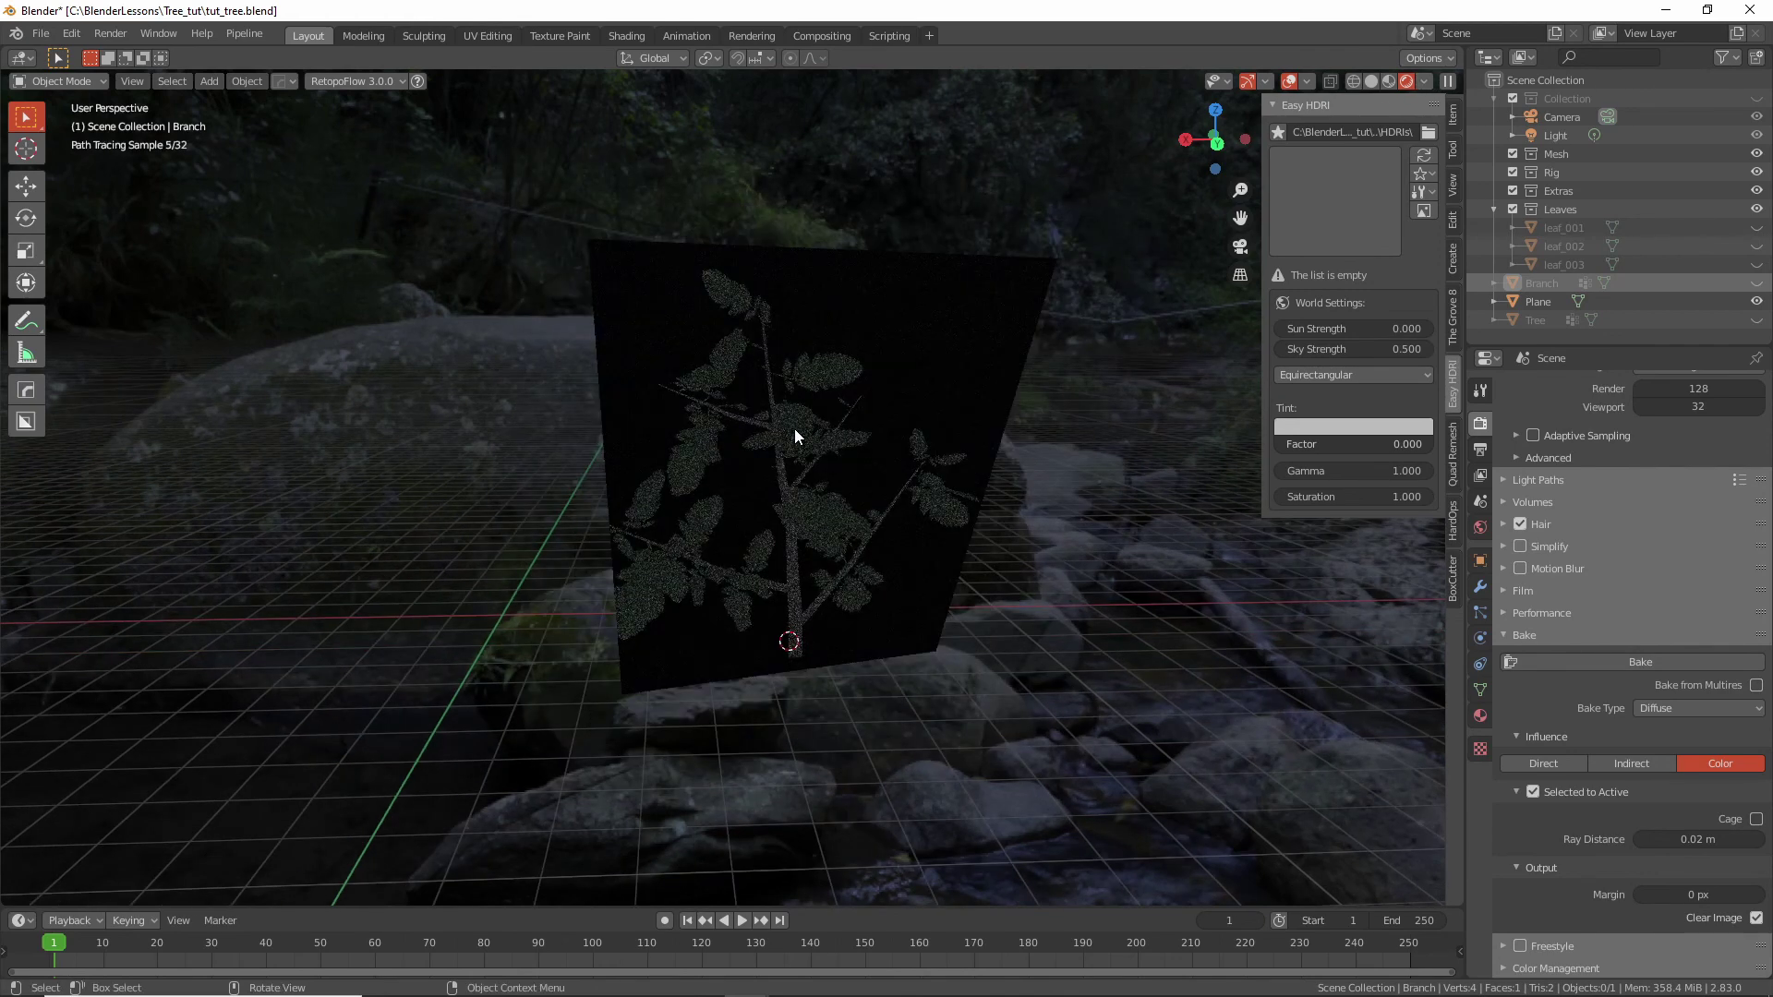
click(1374, 81)
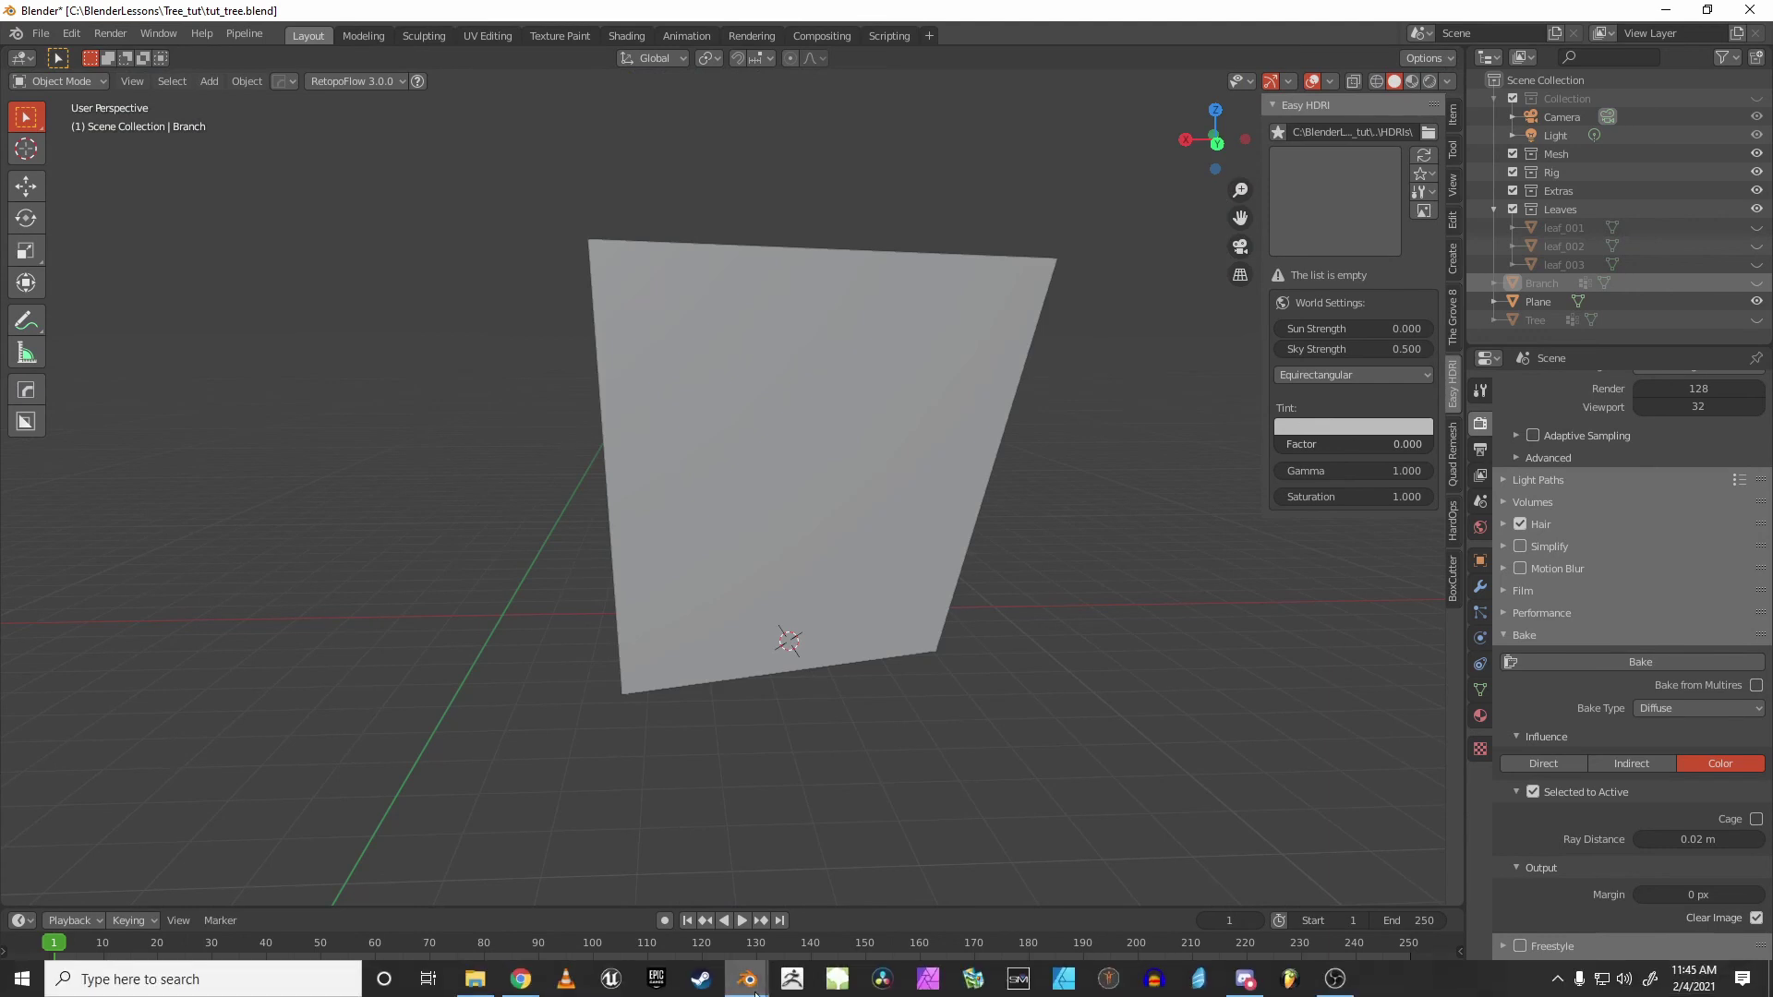
Switch to Affinity Photo, dismiss its update notice and welcome panel, and maximize its window.
click(935, 988)
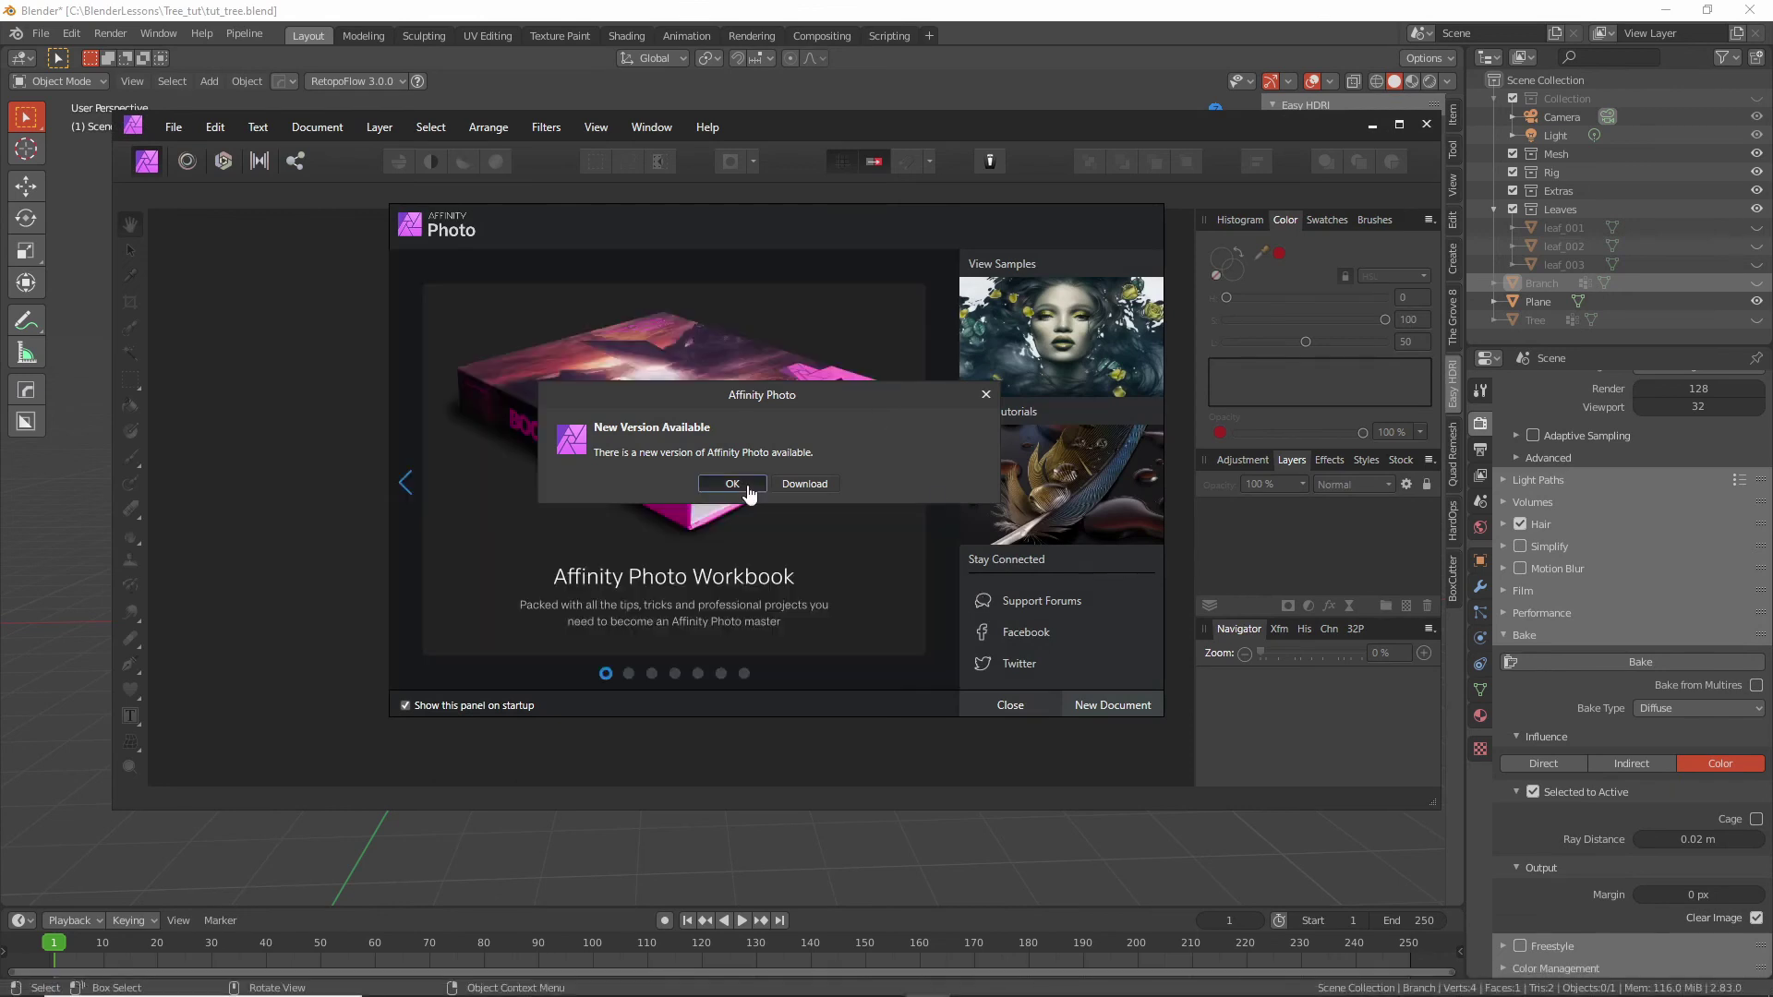
click(757, 488)
click(1023, 702)
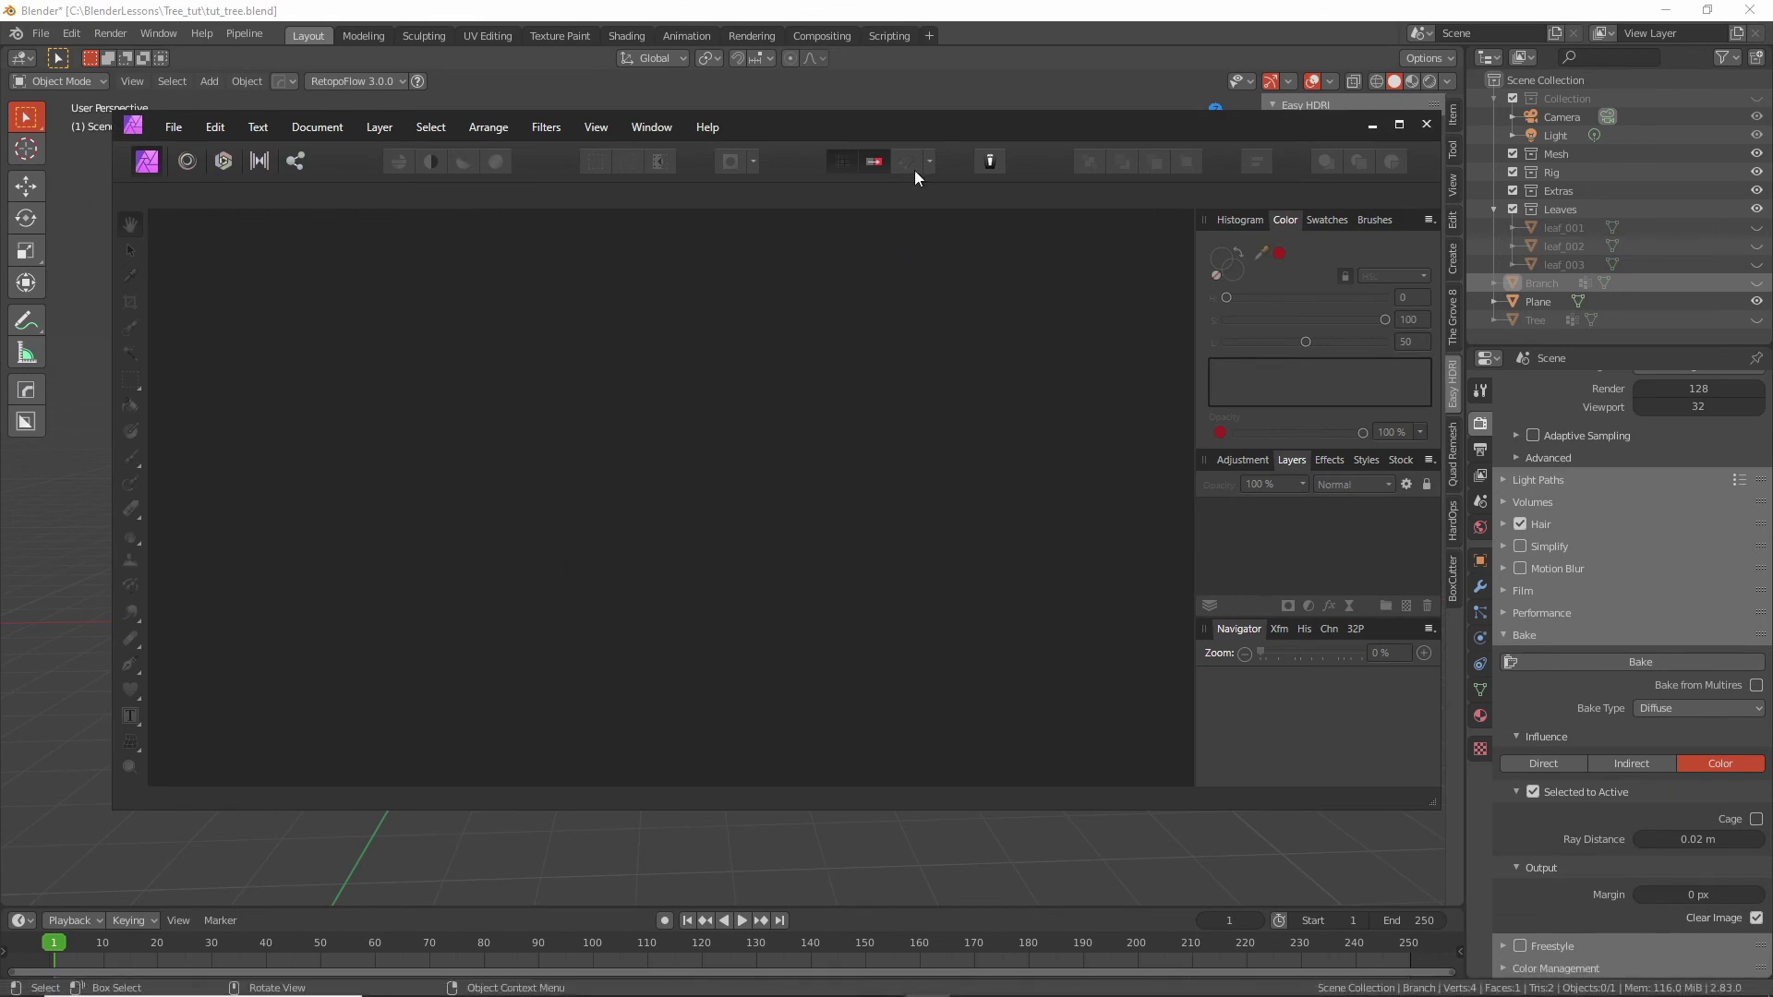
click(1399, 123)
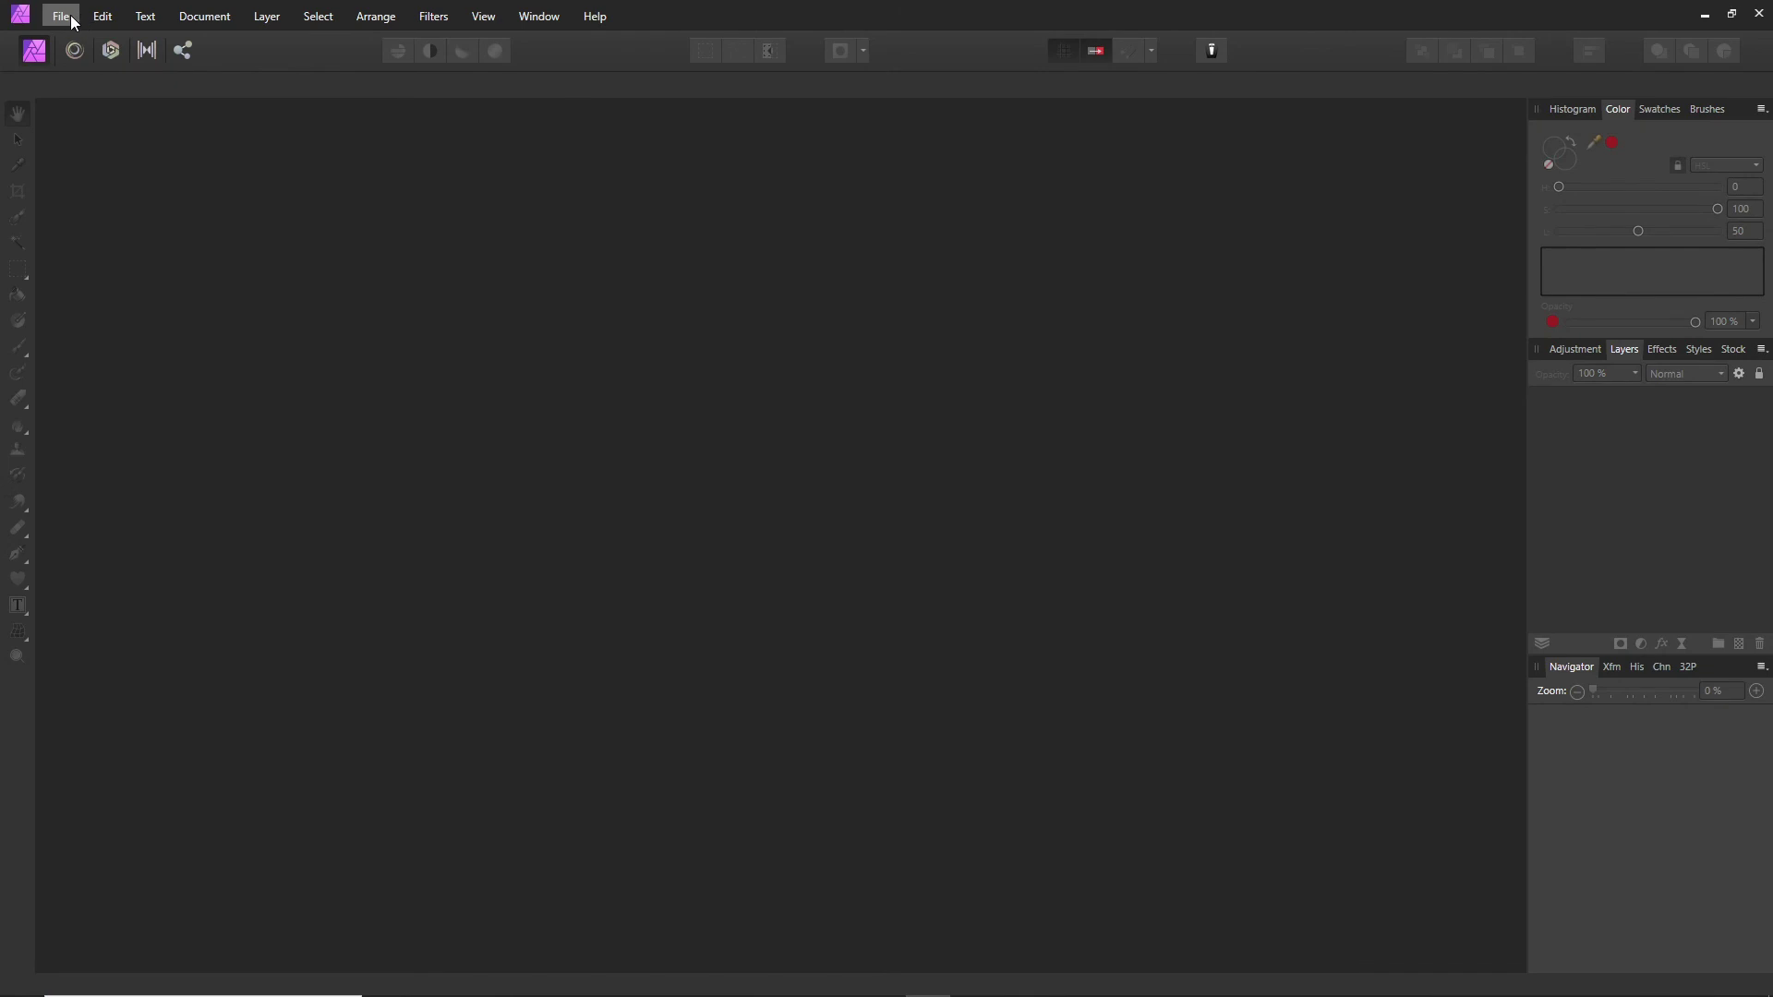
Open cluster_diffuse.png from the Documents folder.
click(61, 17)
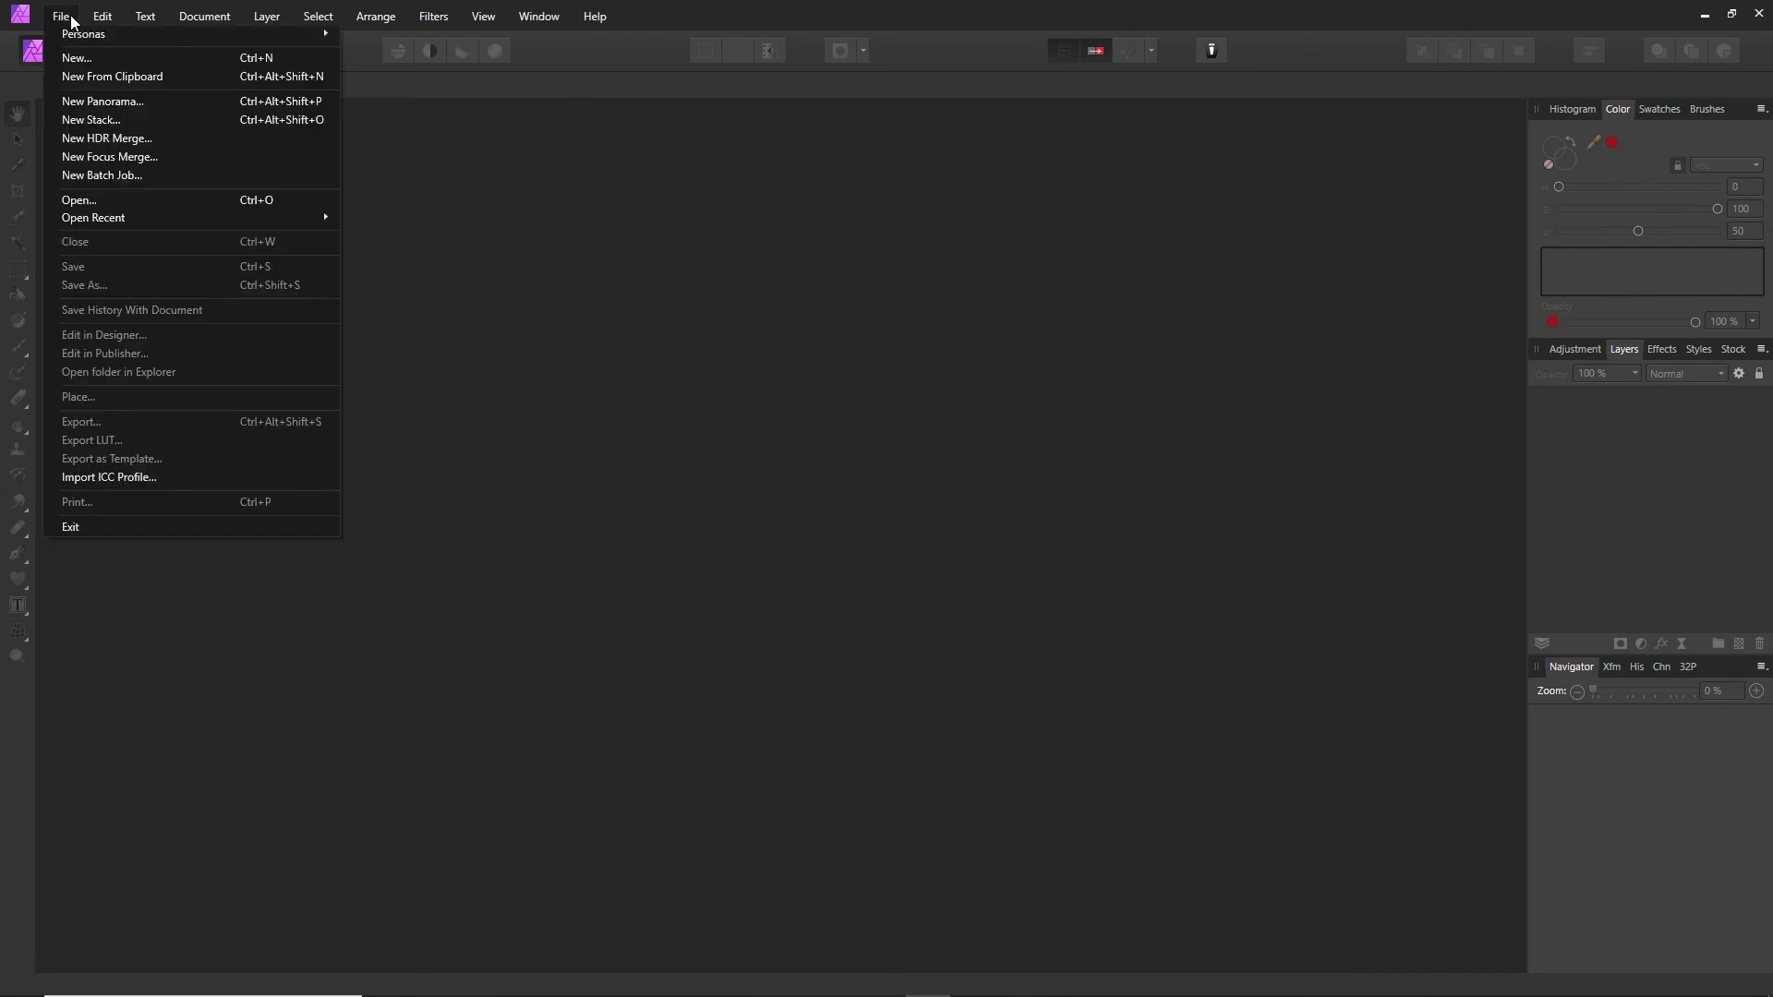
click(125, 200)
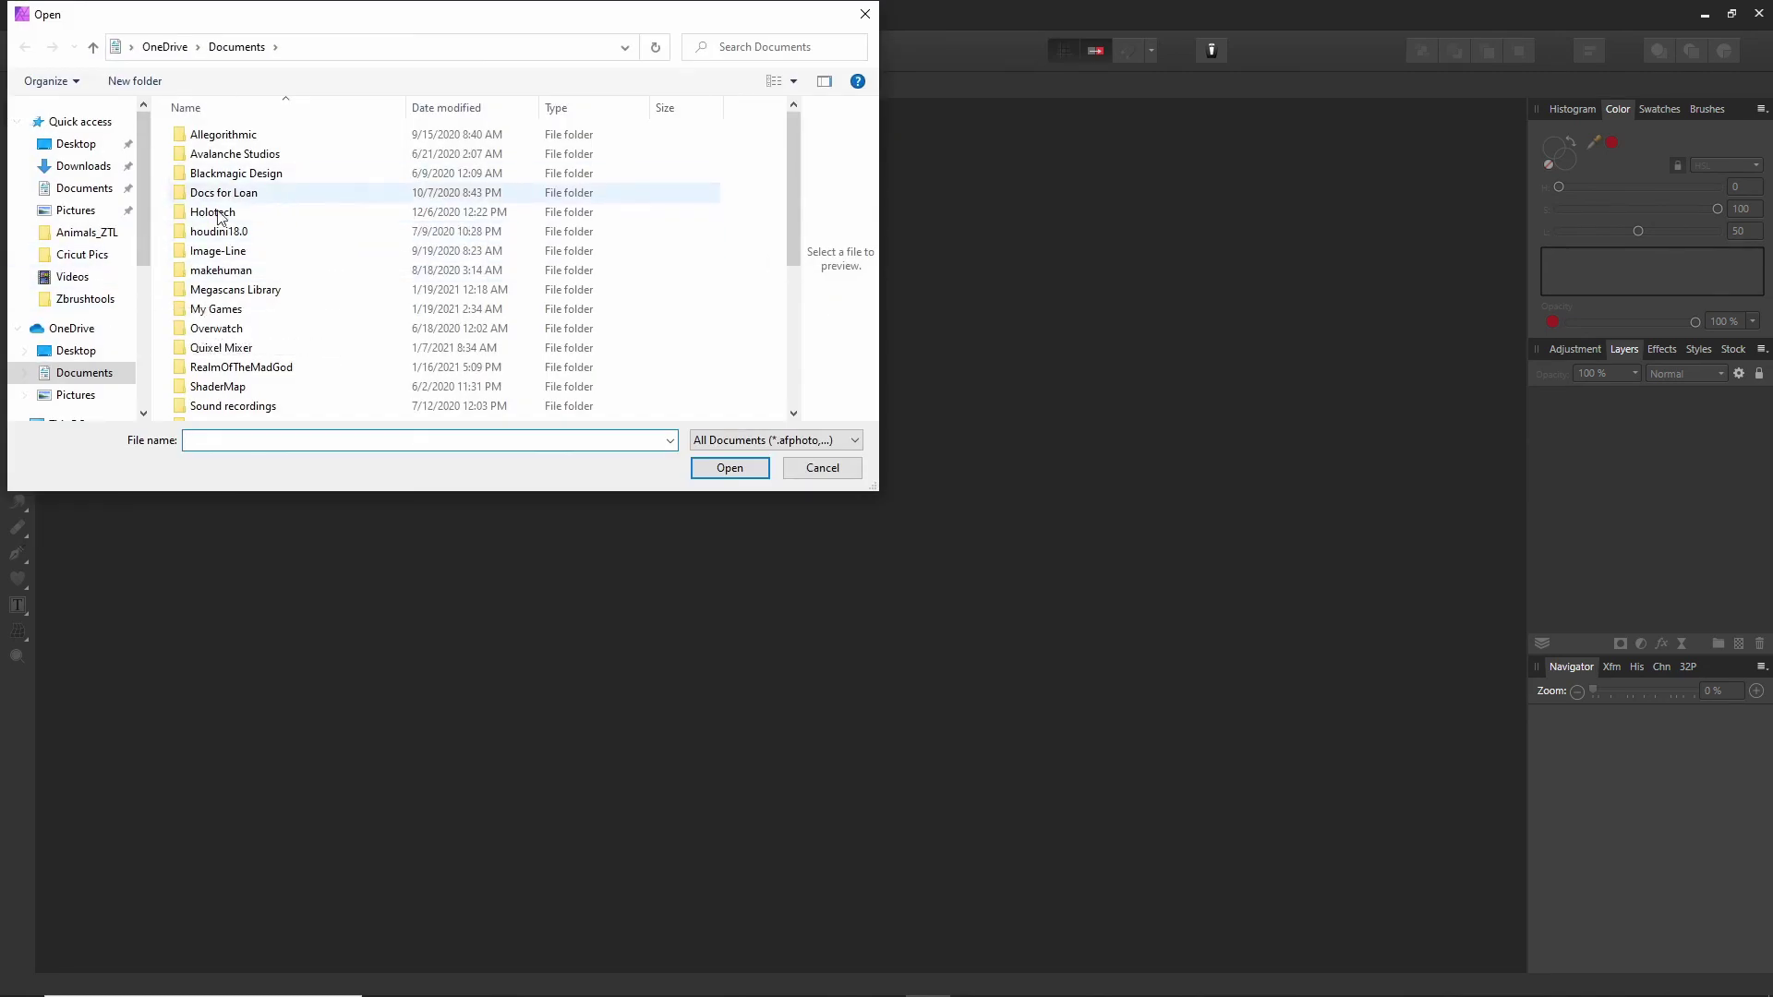
click(106, 189)
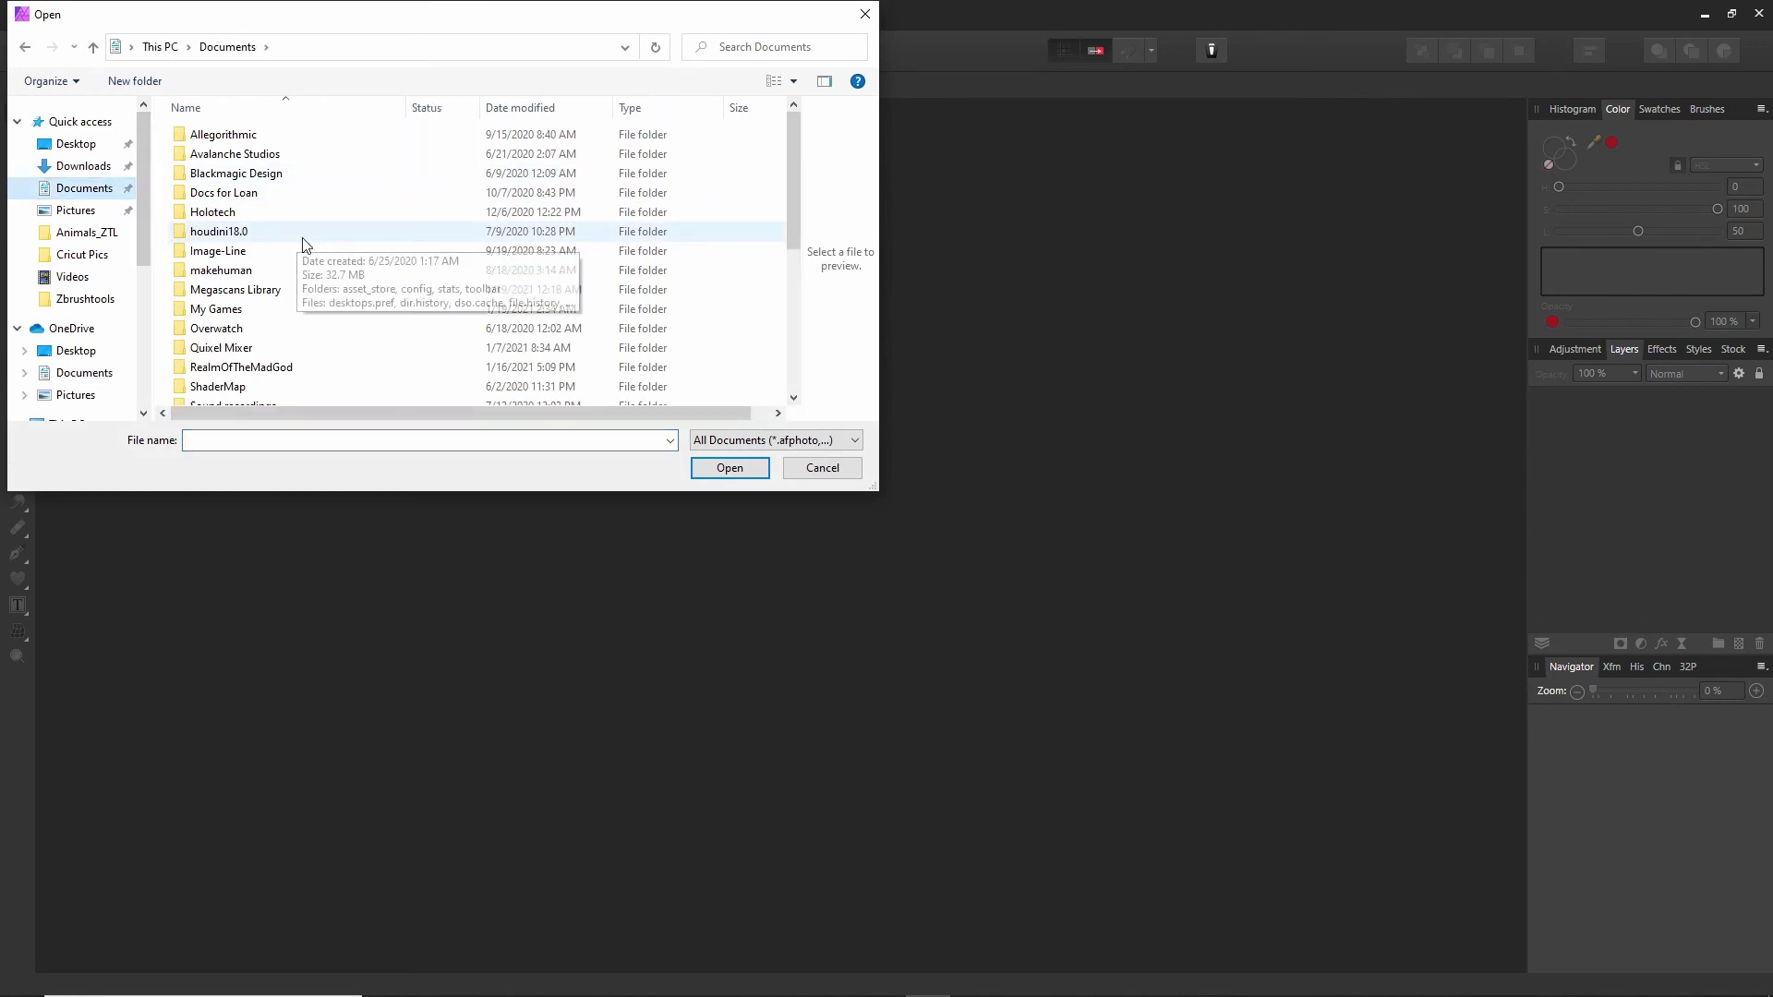
scroll(301, 245, down, 5)
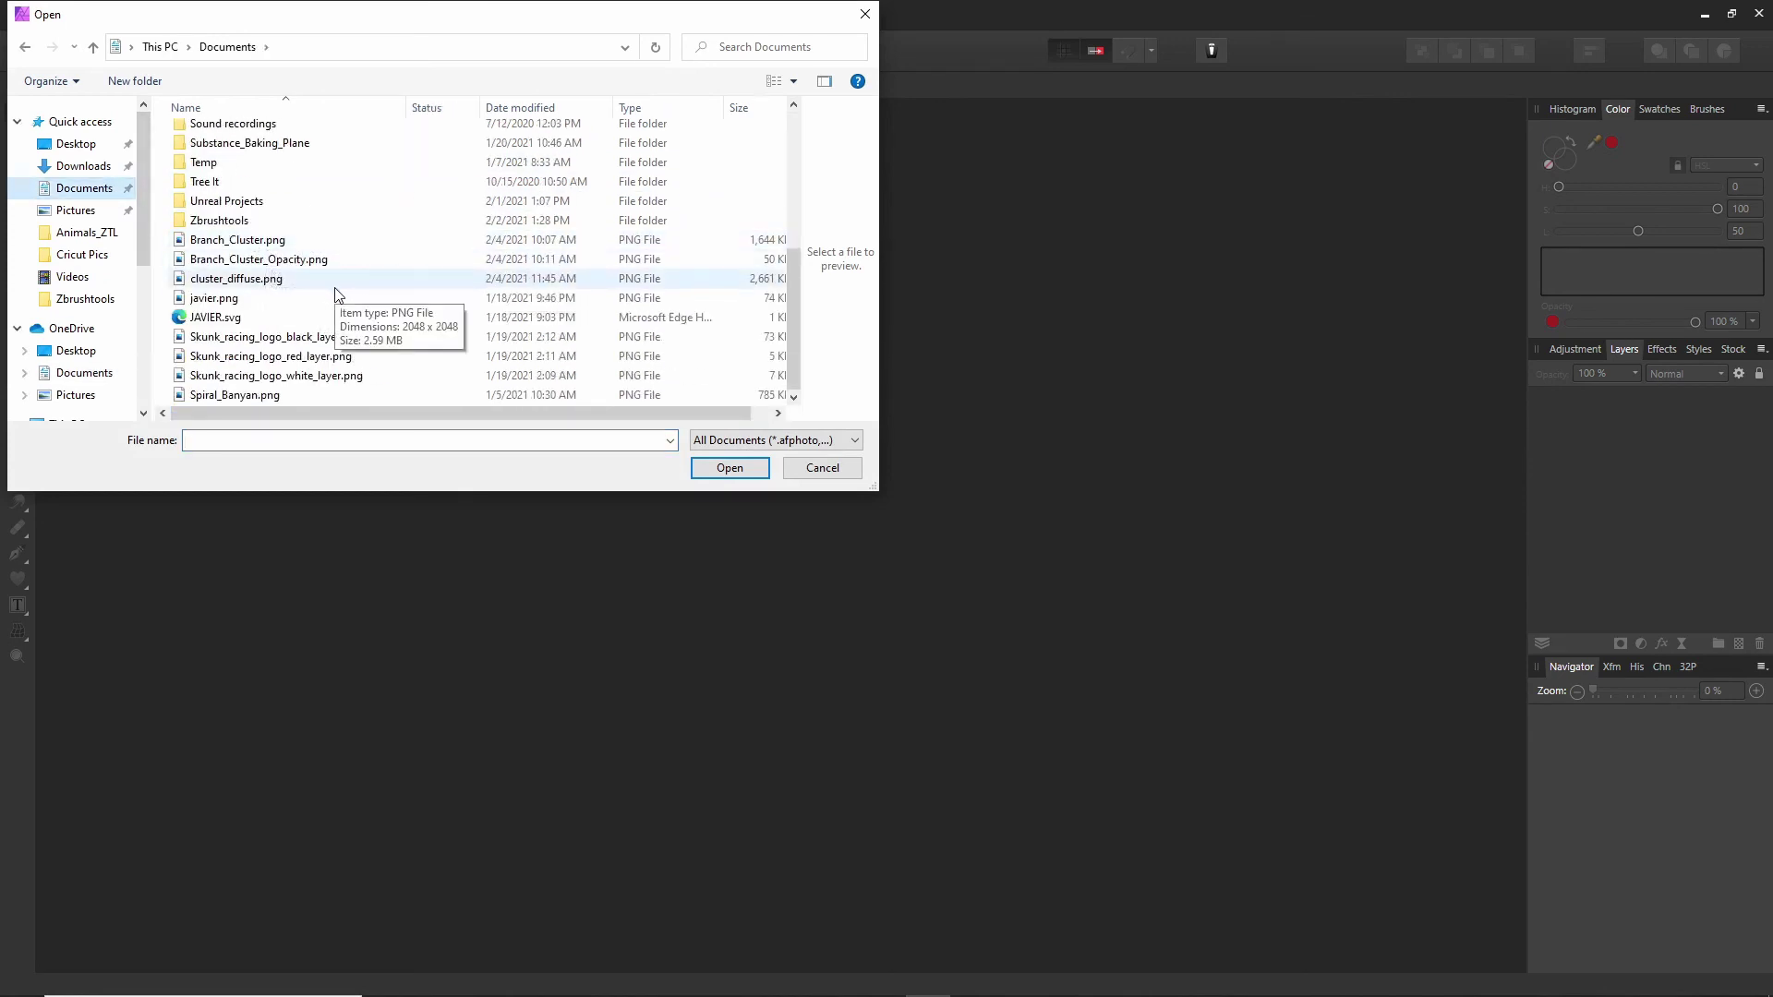
click(239, 285)
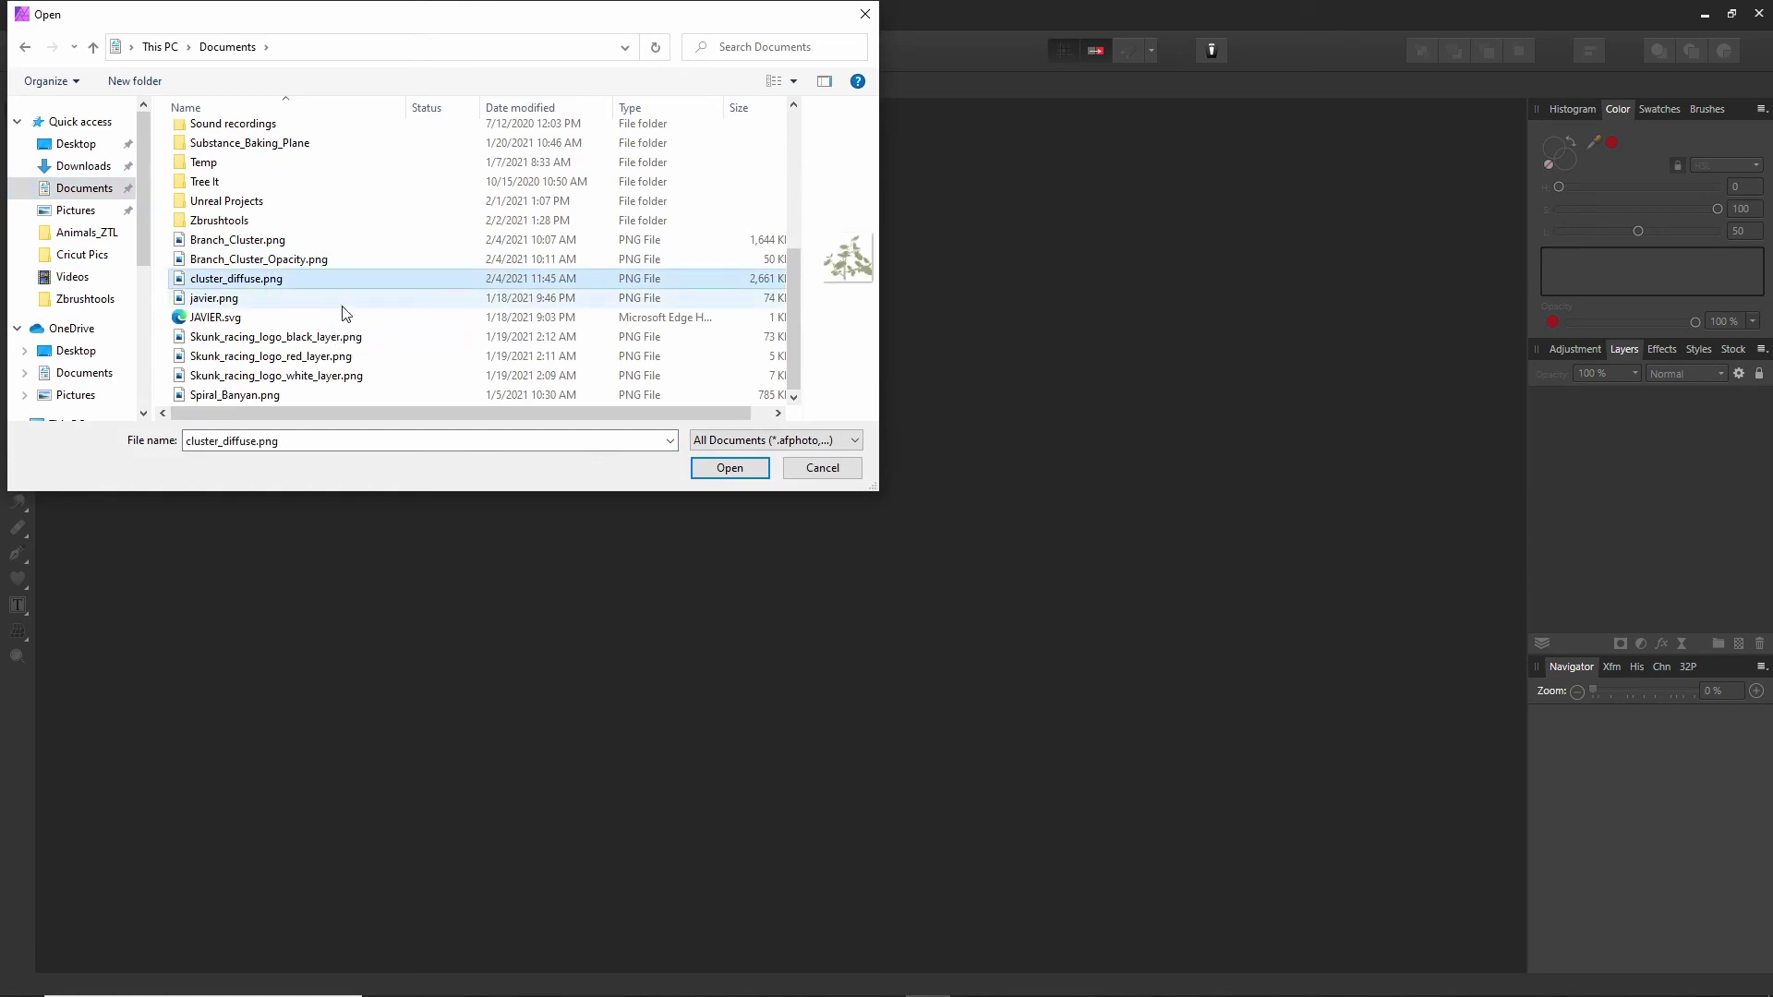
click(730, 469)
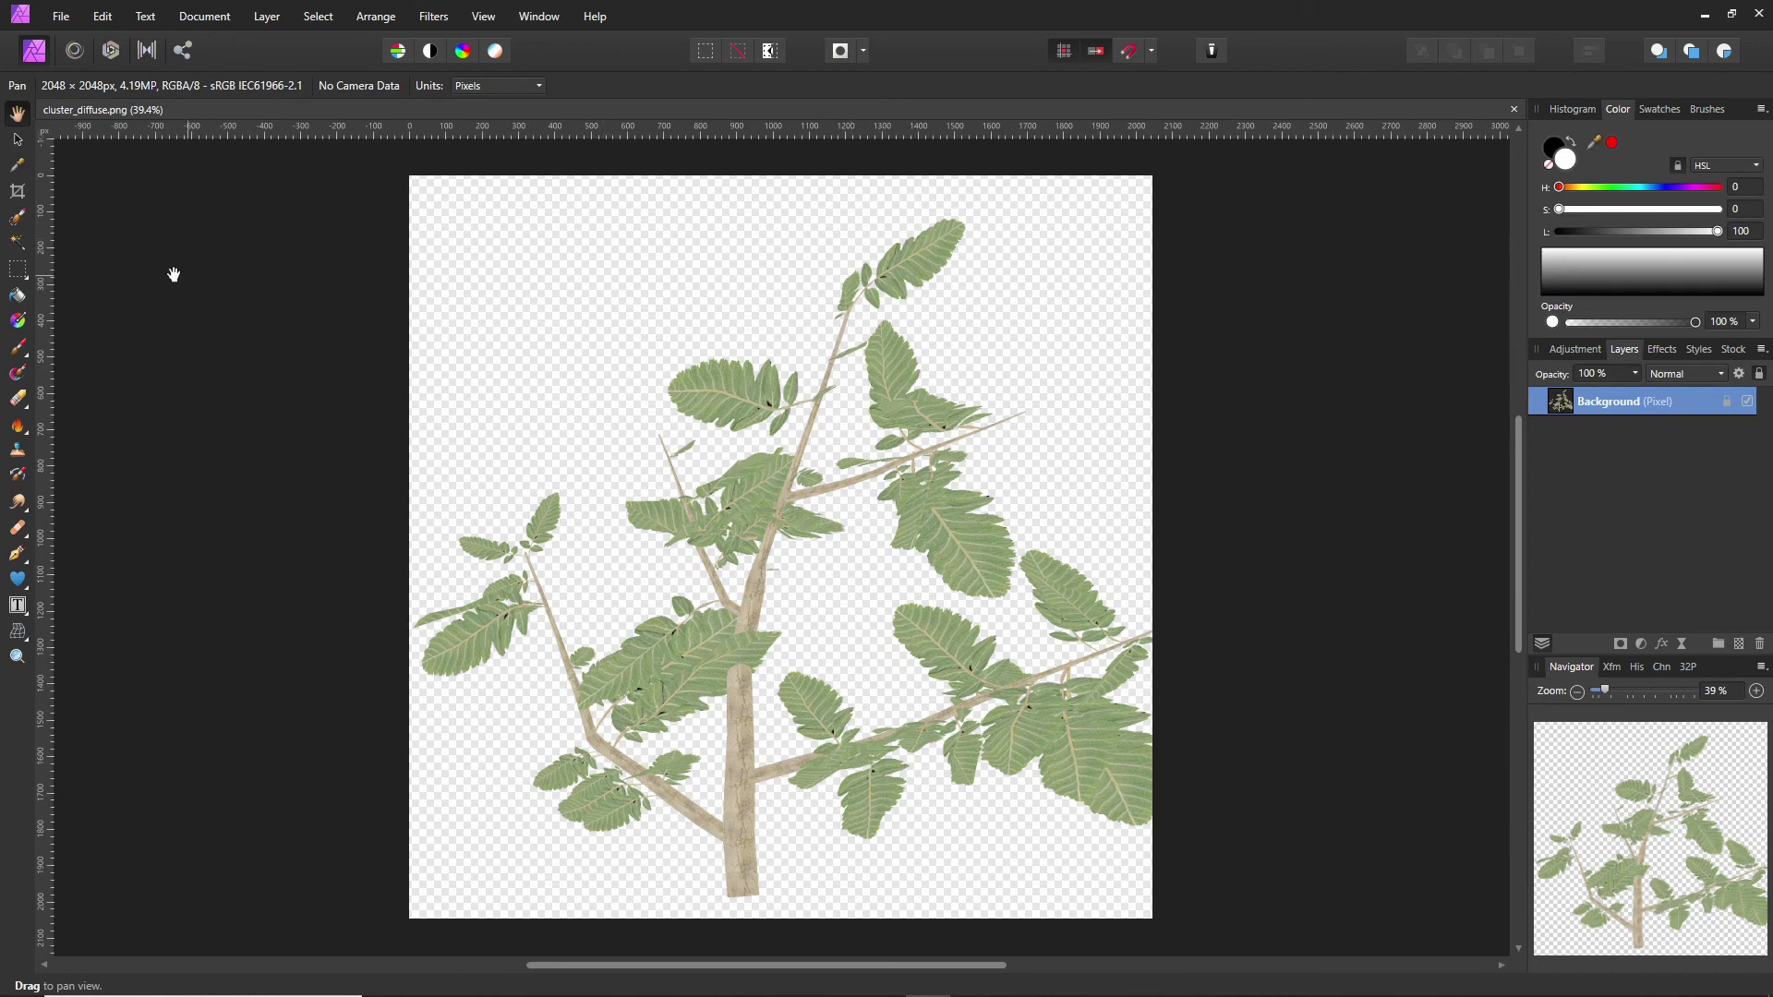
Flood select the transparent background around the branch at 20% tolerance with Contiguous on, adding a small gap between the central leaves.
click(17, 242)
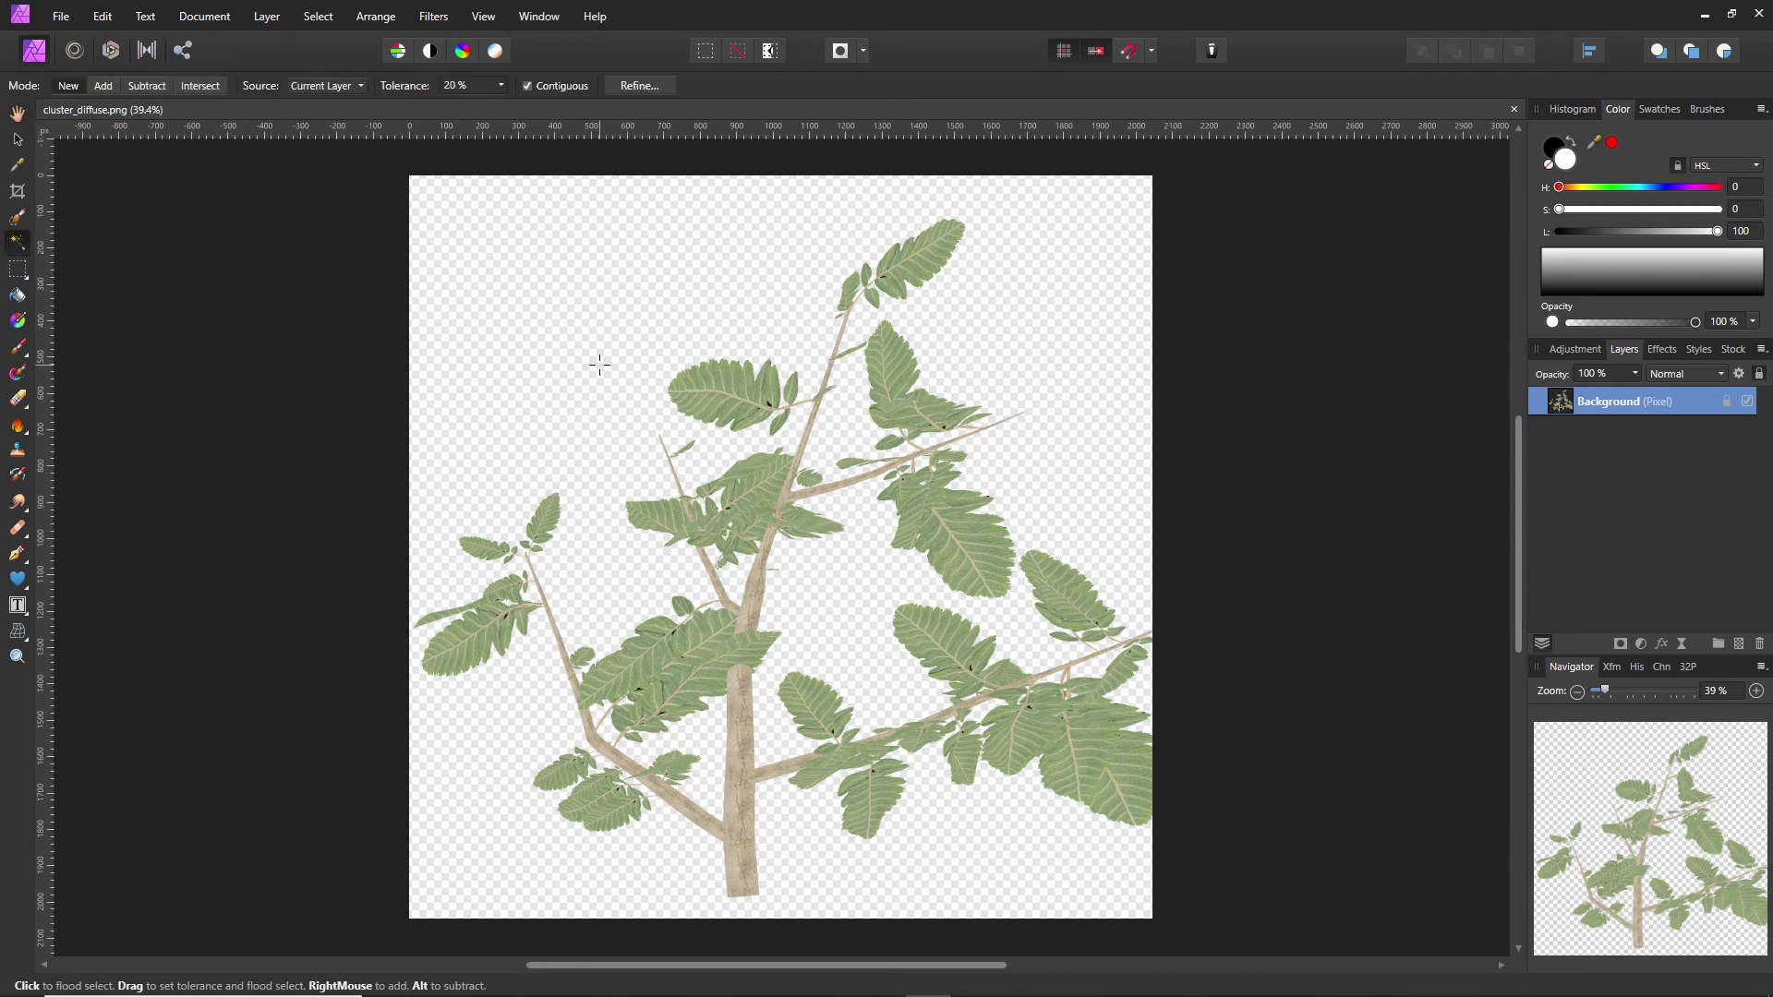
click(599, 364)
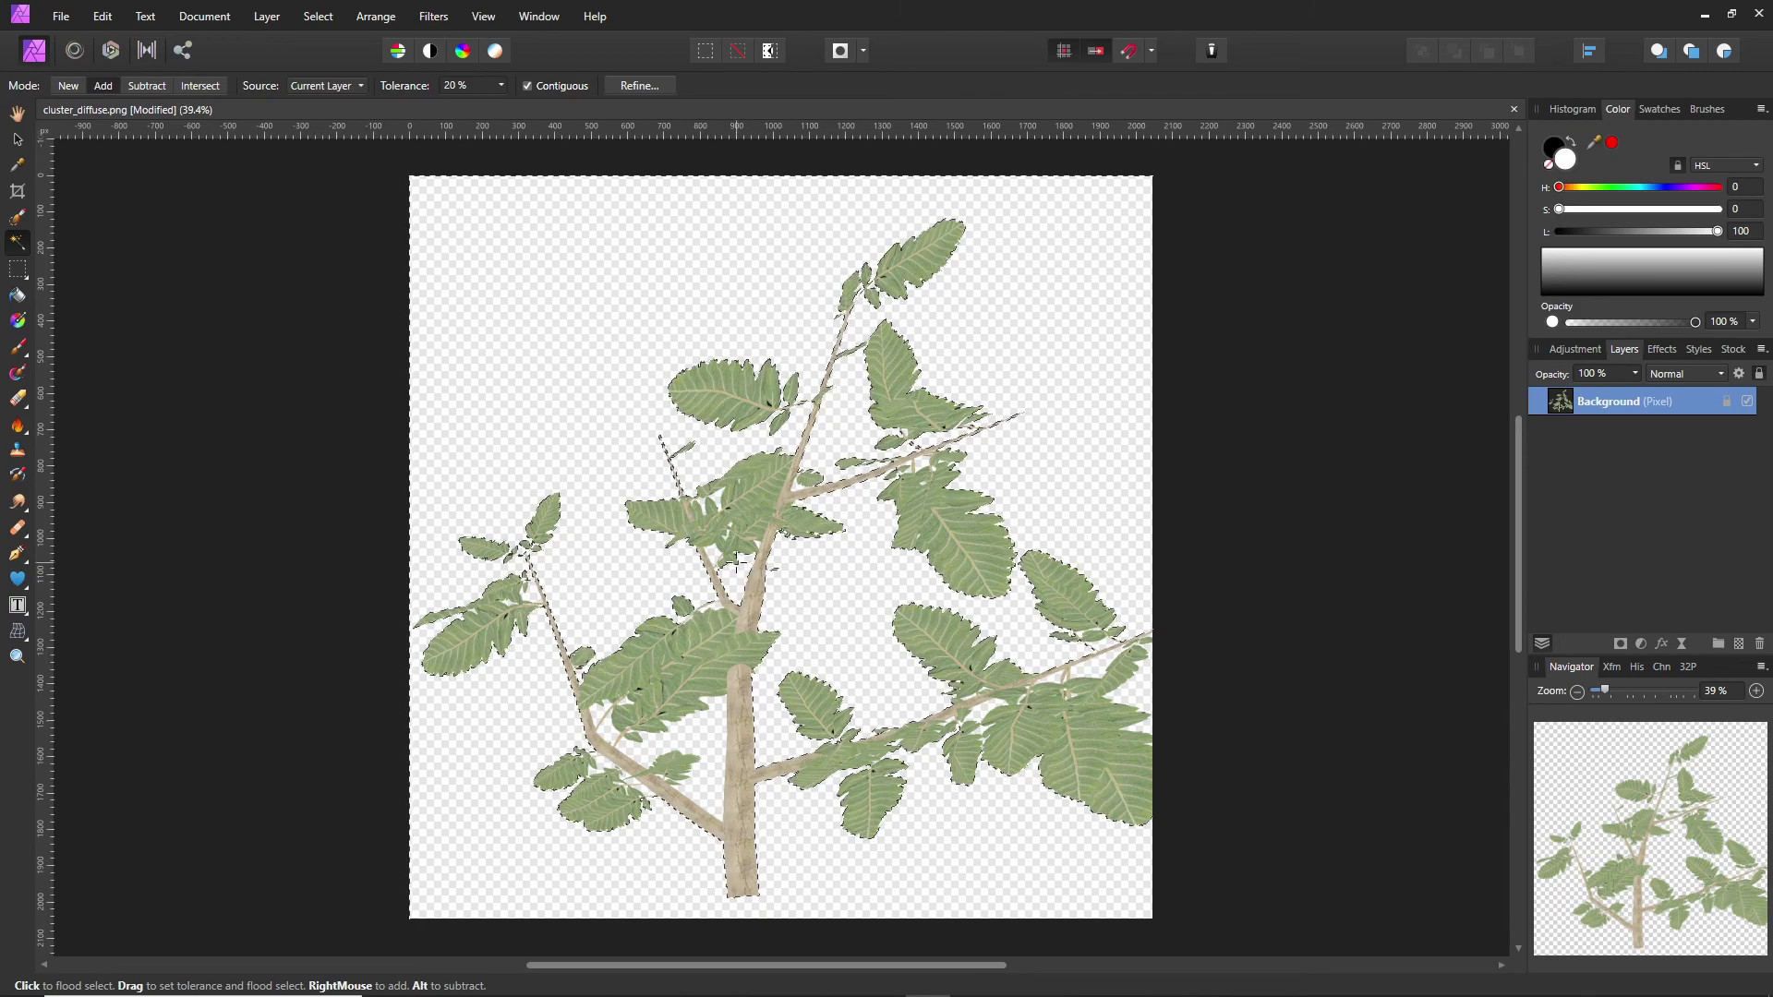
ctrl+scroll(729, 494, down, 2)
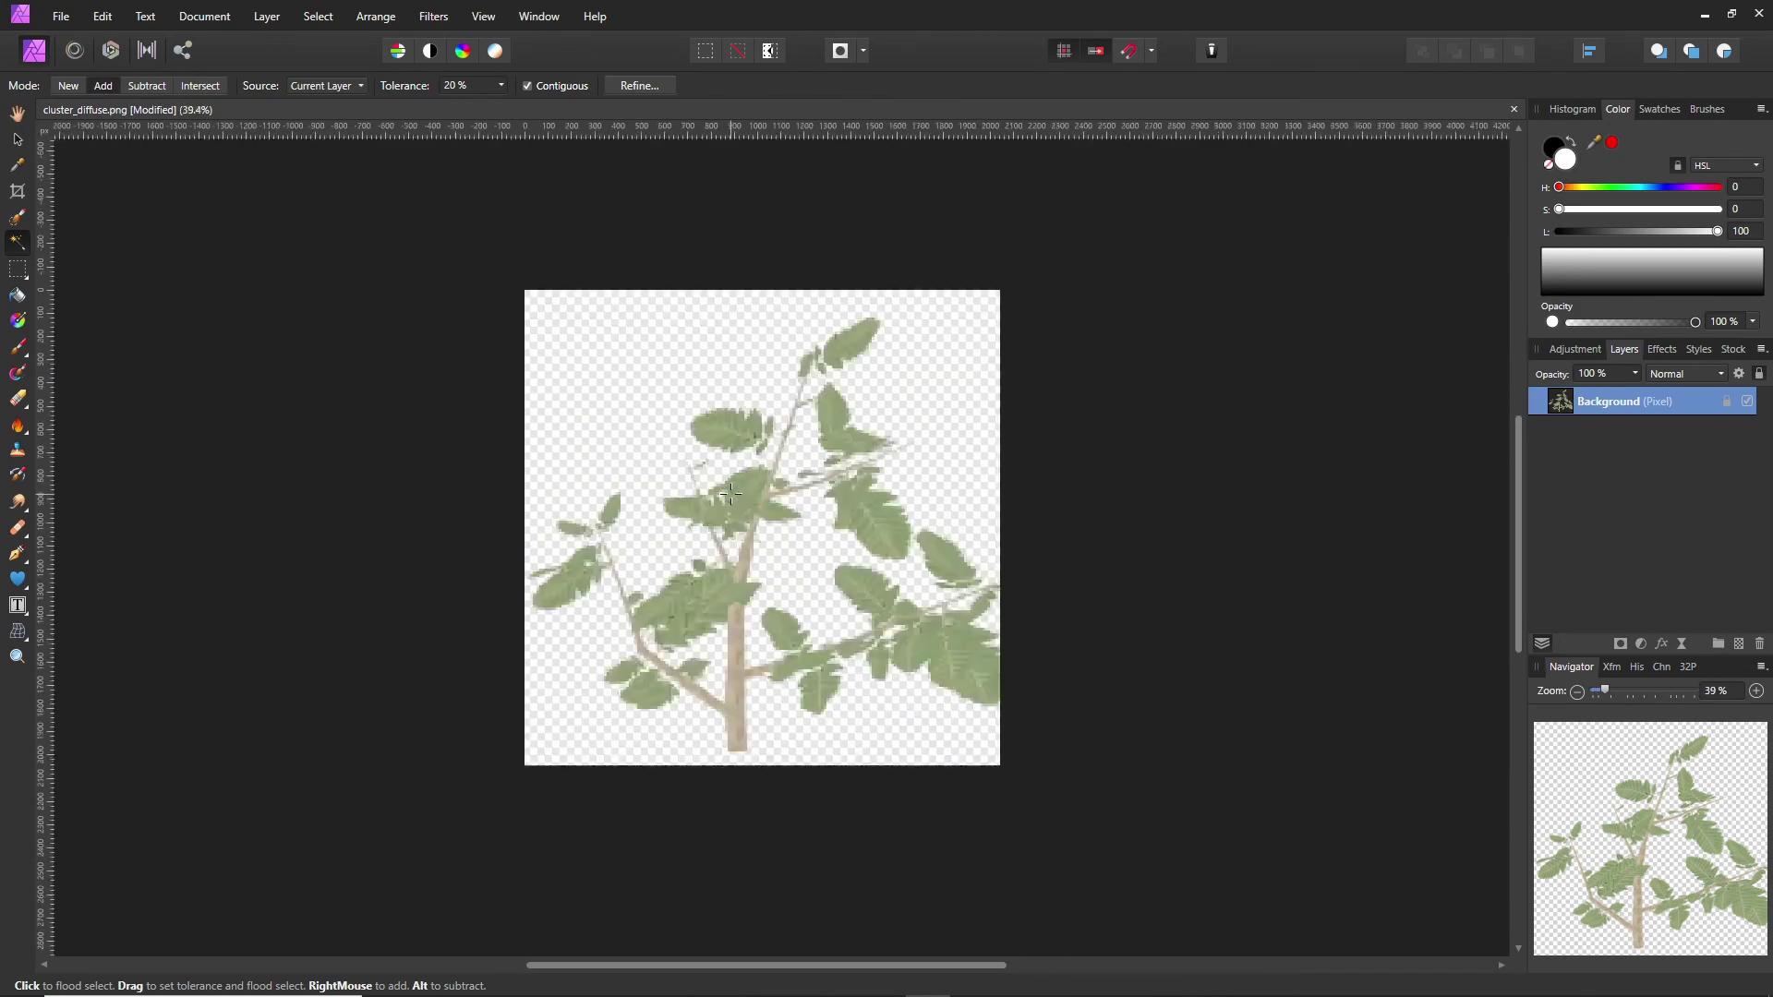
ctrl+scroll(711, 554, up, 6)
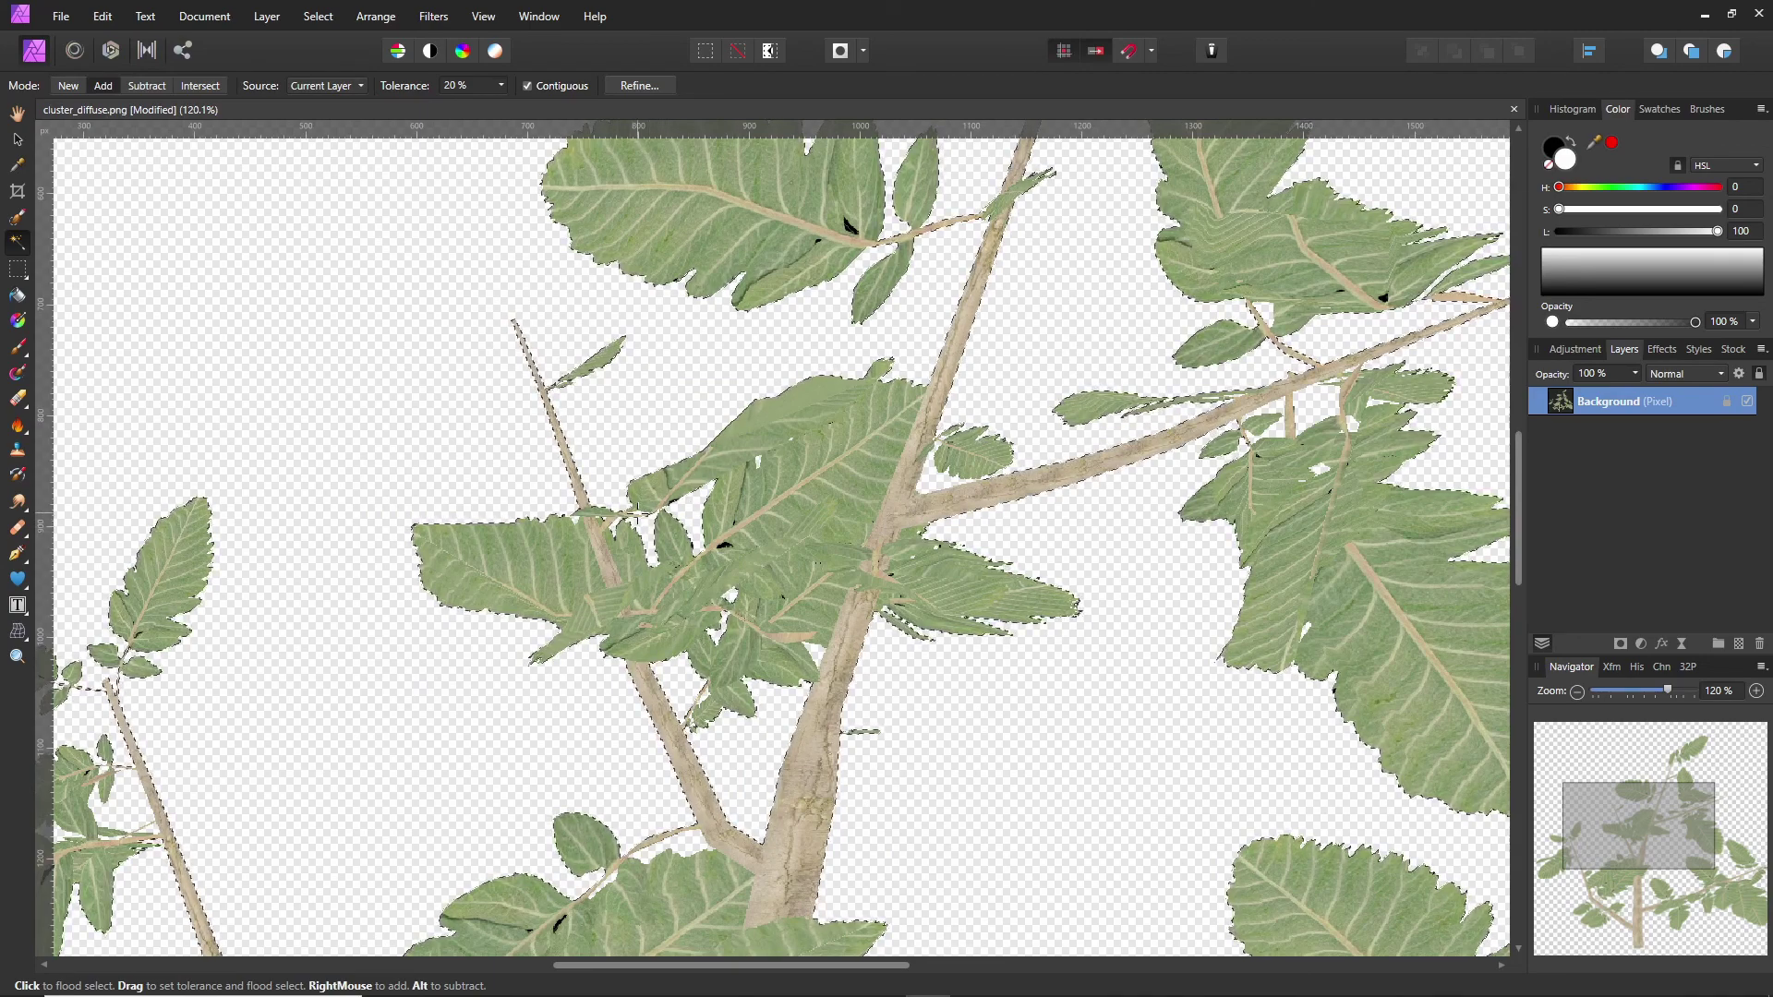
click(667, 509)
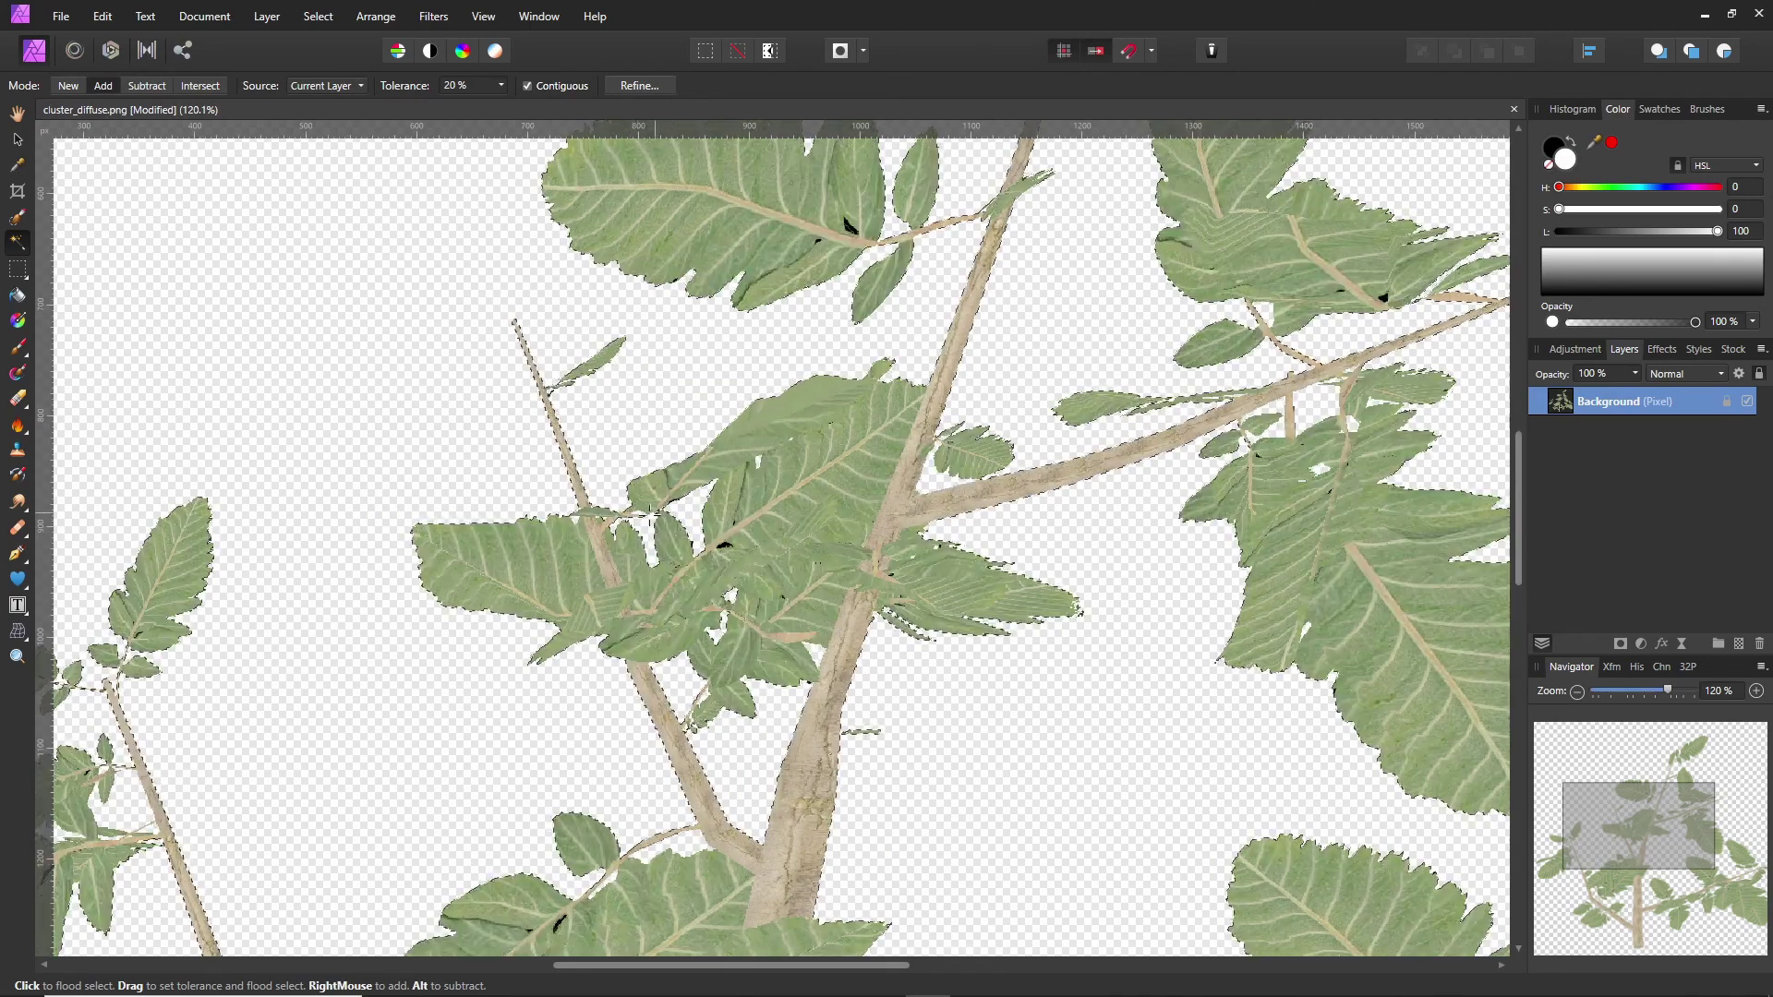
Add the remaining enclosed transparent gaps within the central leaf cluster to the flood selection.
ctrl+scroll(697, 560, up, 6)
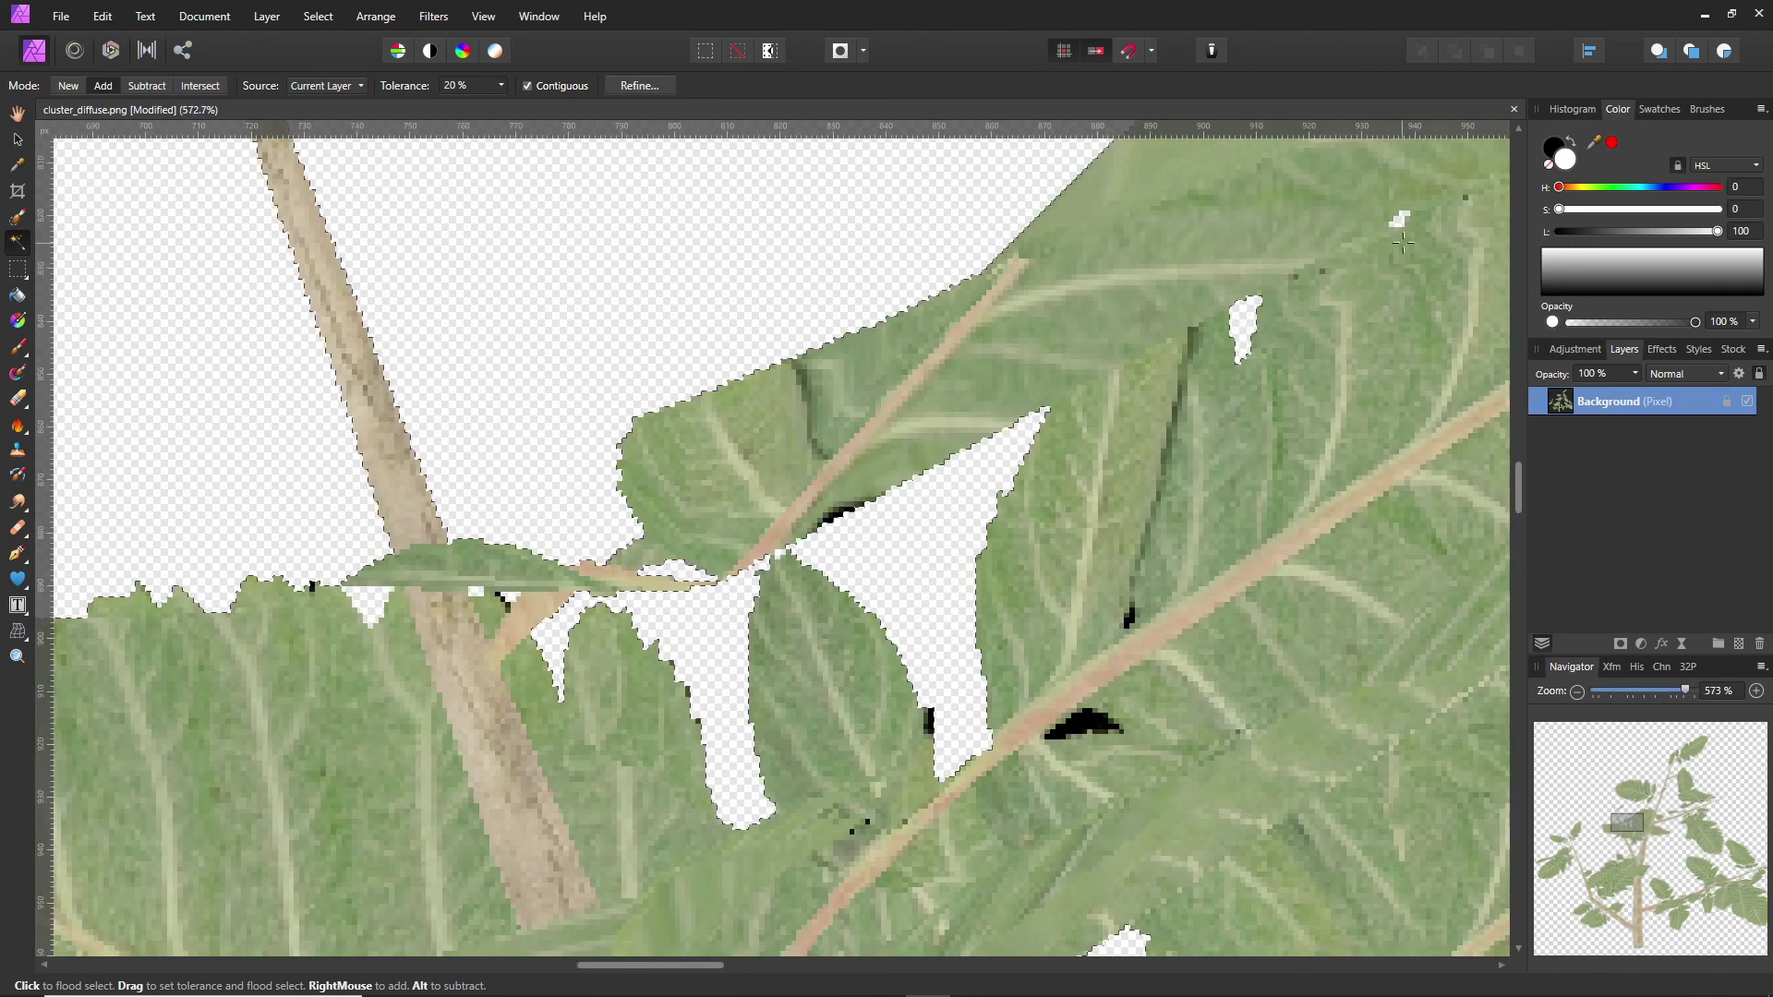
ctrl+scroll(1180, 434, down, 6)
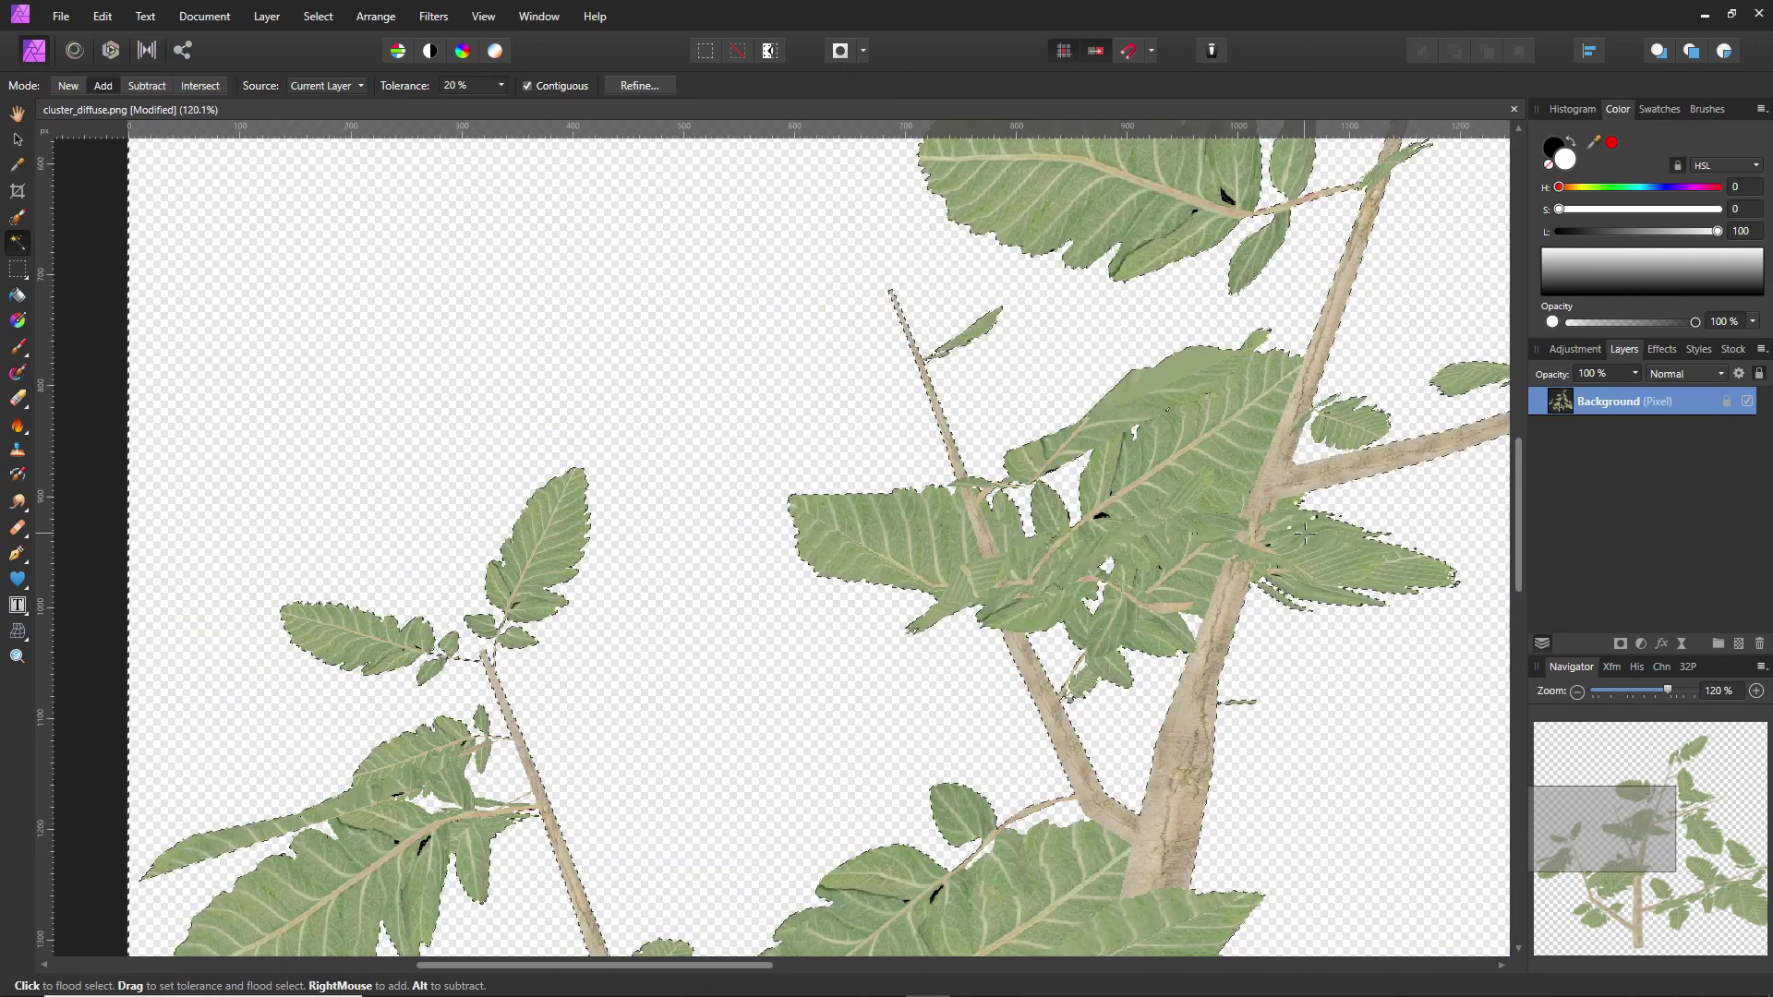
ctrl+scroll(1245, 506, up, 5)
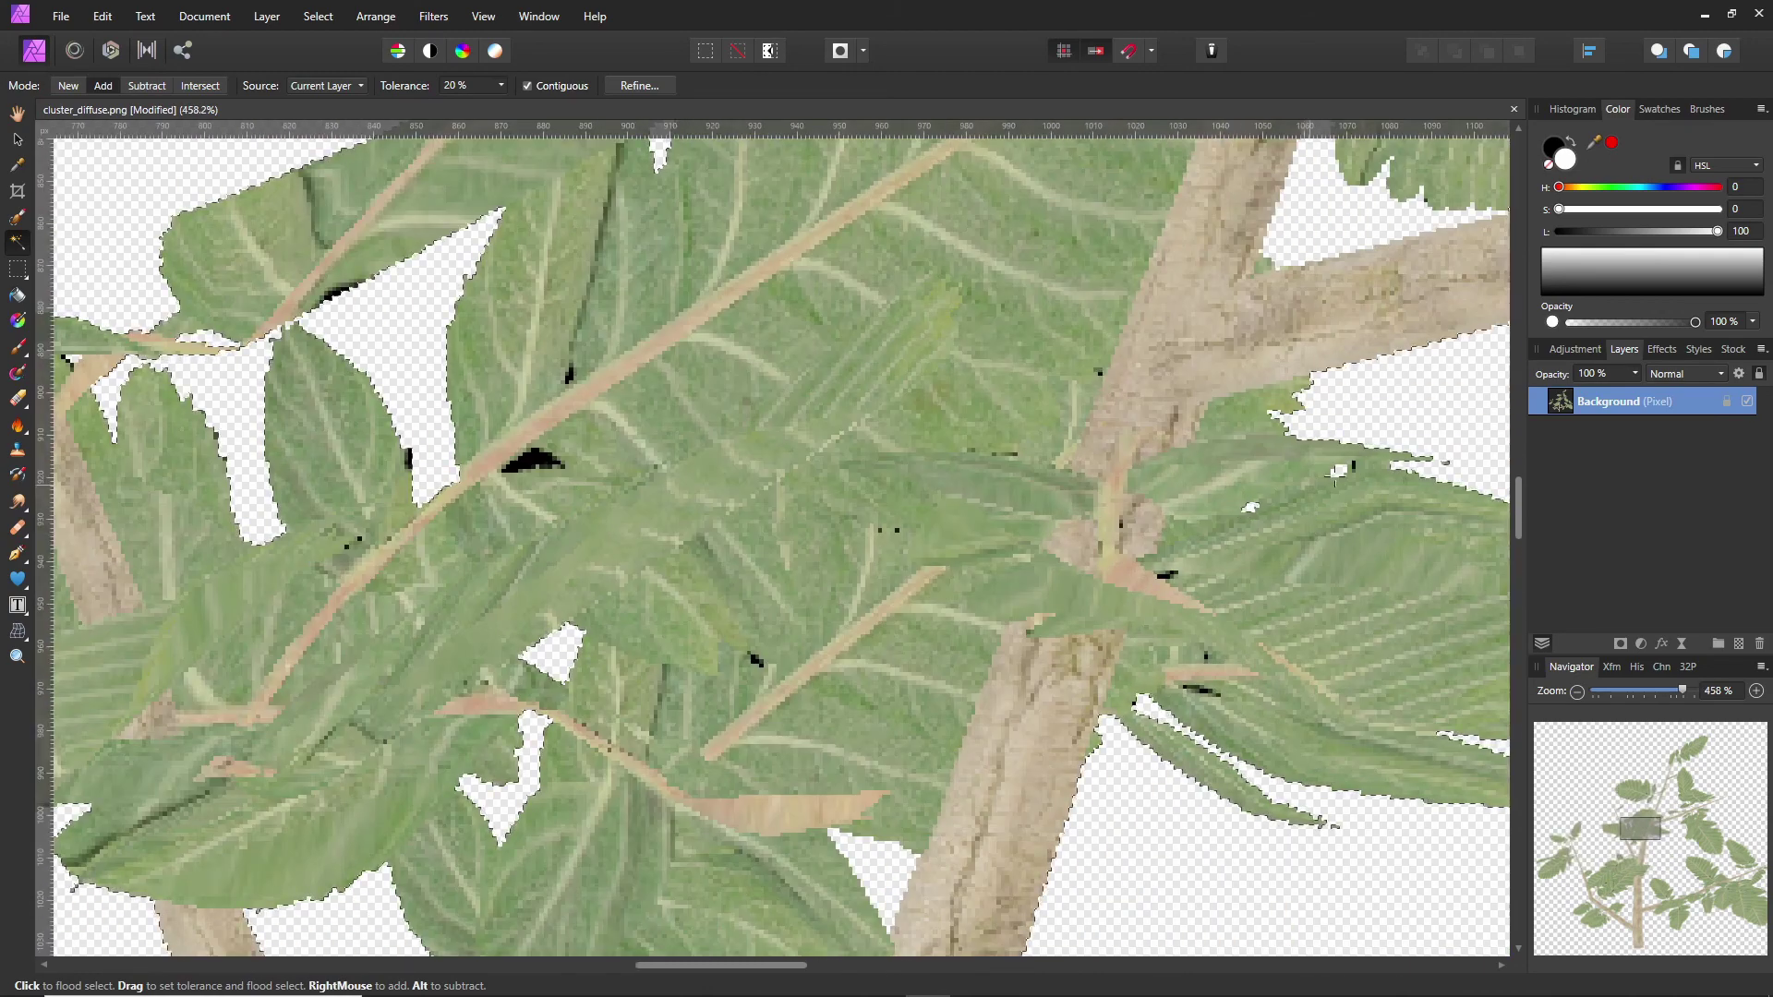
ctrl+scroll(1162, 266, down, 4)
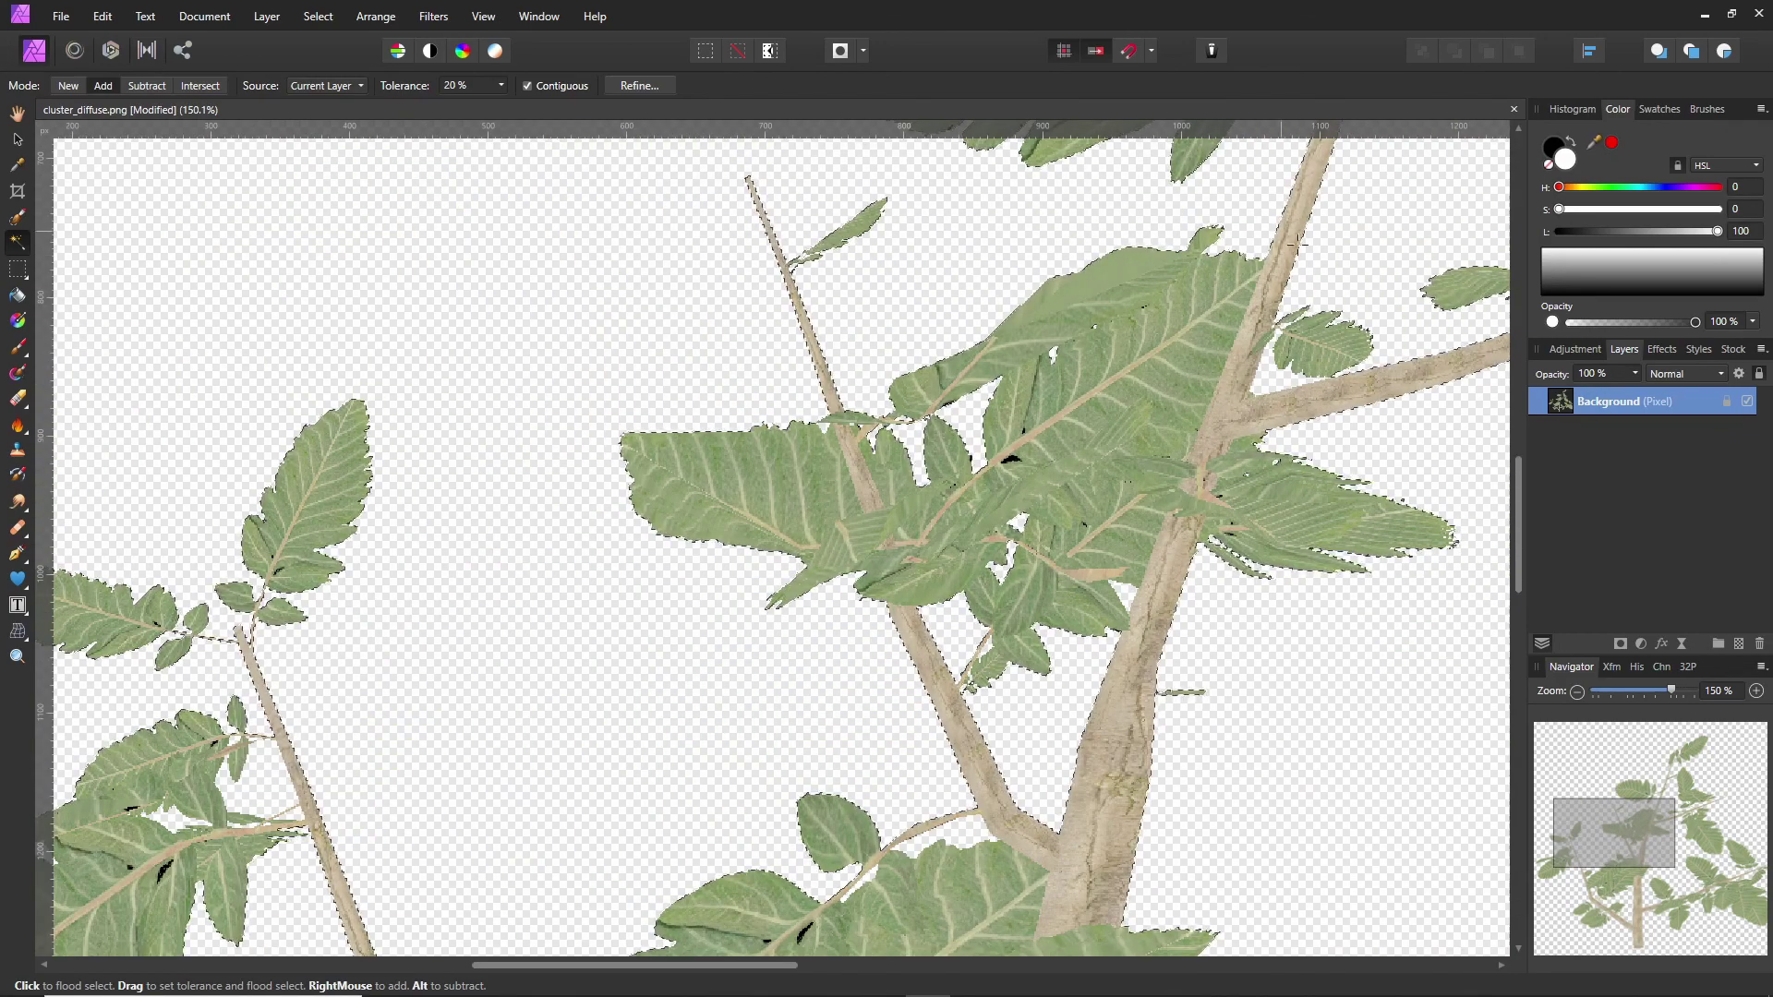
Inspect the upper leaves and the leaf cluster on the upper-right branch for enclosed transparent gaps missing from the selection.
middle_drag(1325, 248, 982, 591)
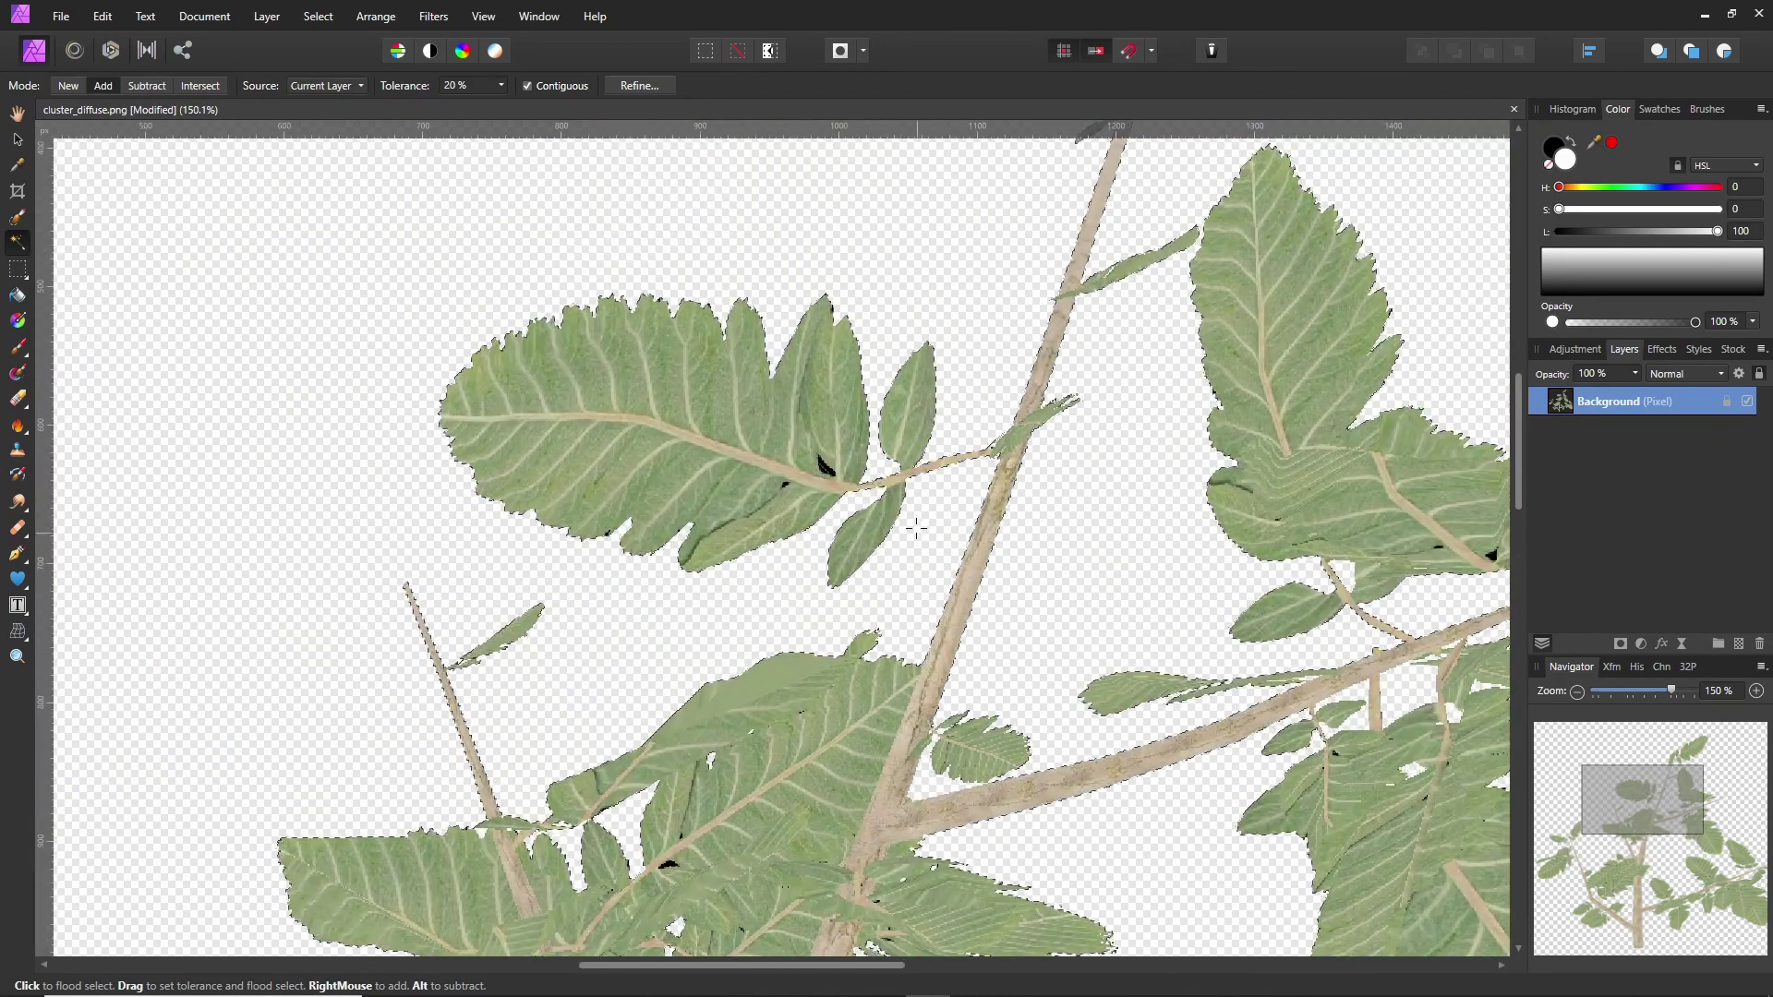
middle_drag(1183, 594, 739, 525)
scroll(903, 543, up, 1)
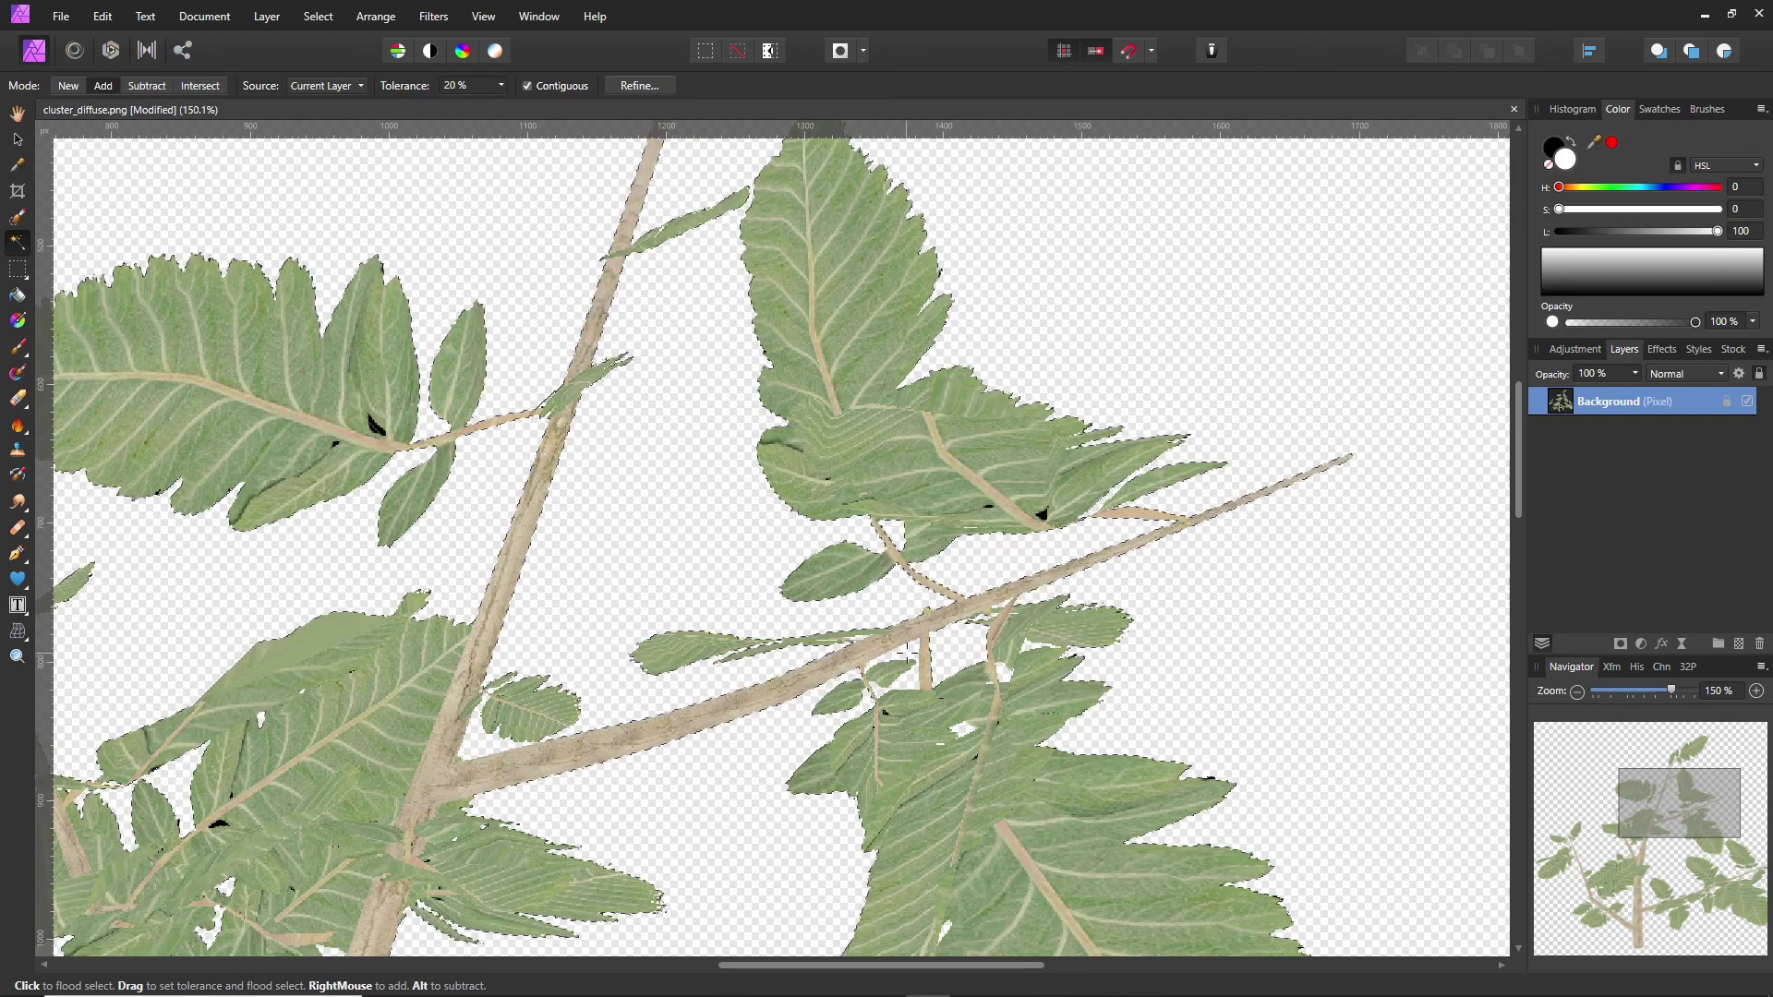
scroll(965, 654, up, 3)
ctrl+scroll(965, 654, up, 5)
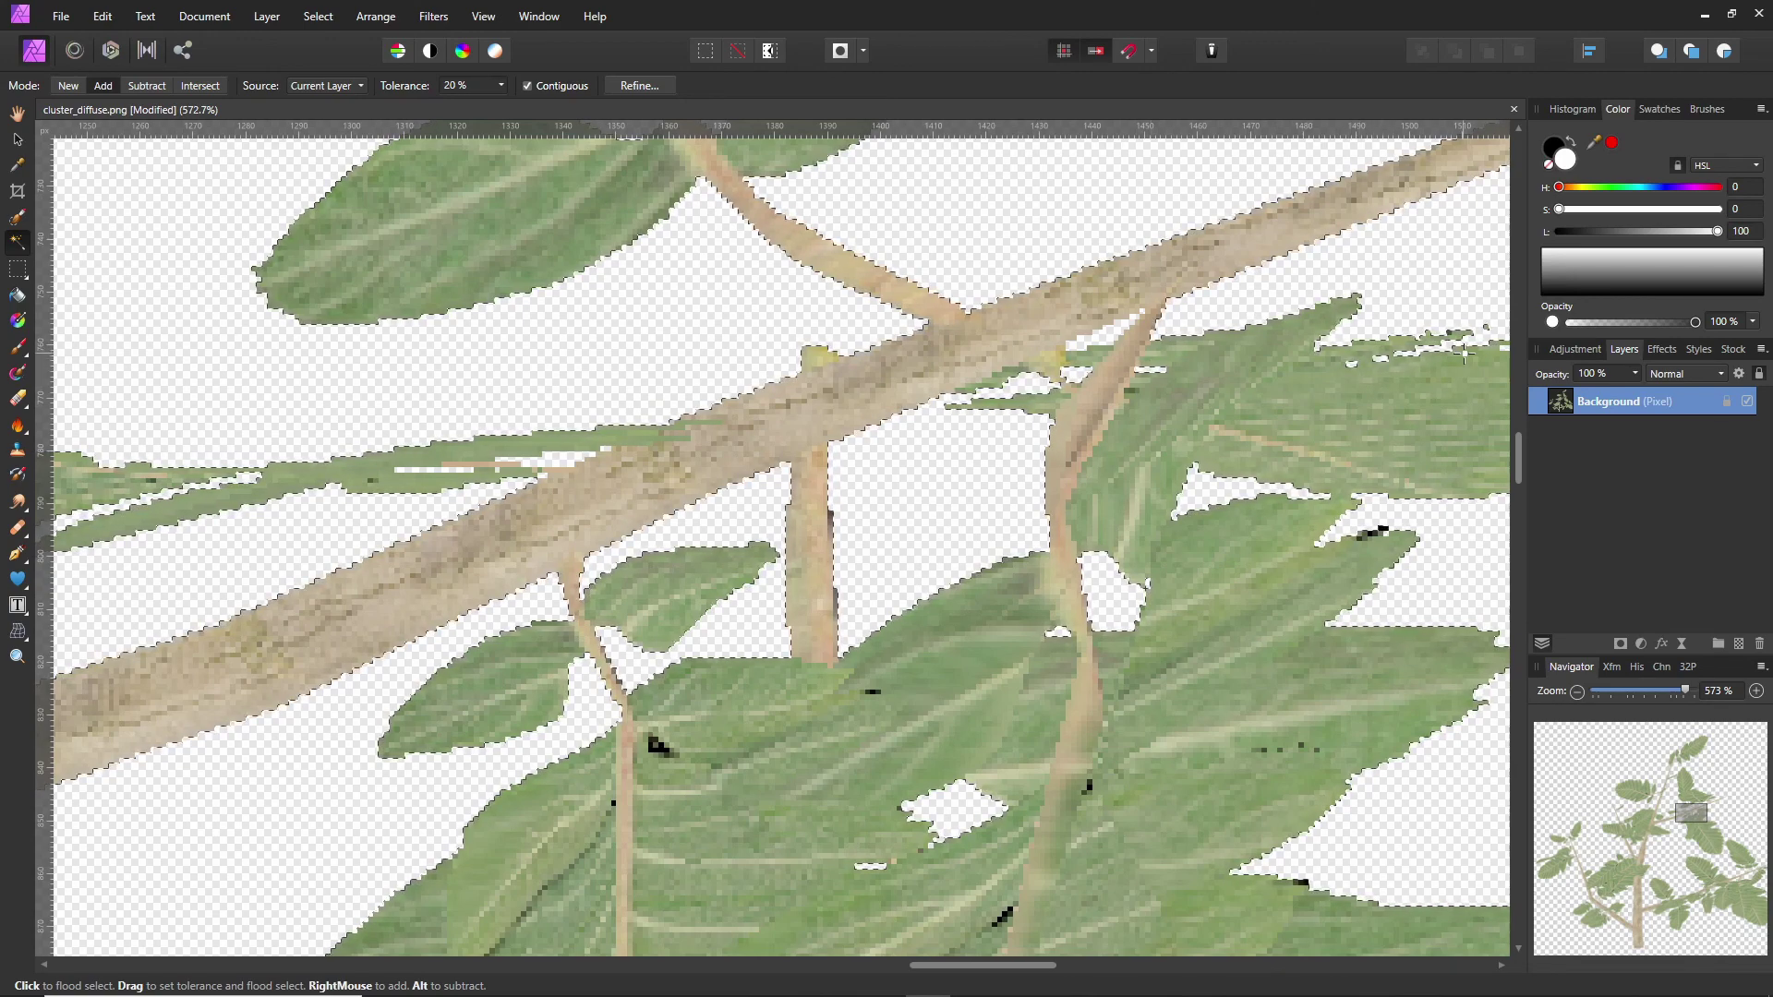
middle_drag(1459, 357, 876, 443)
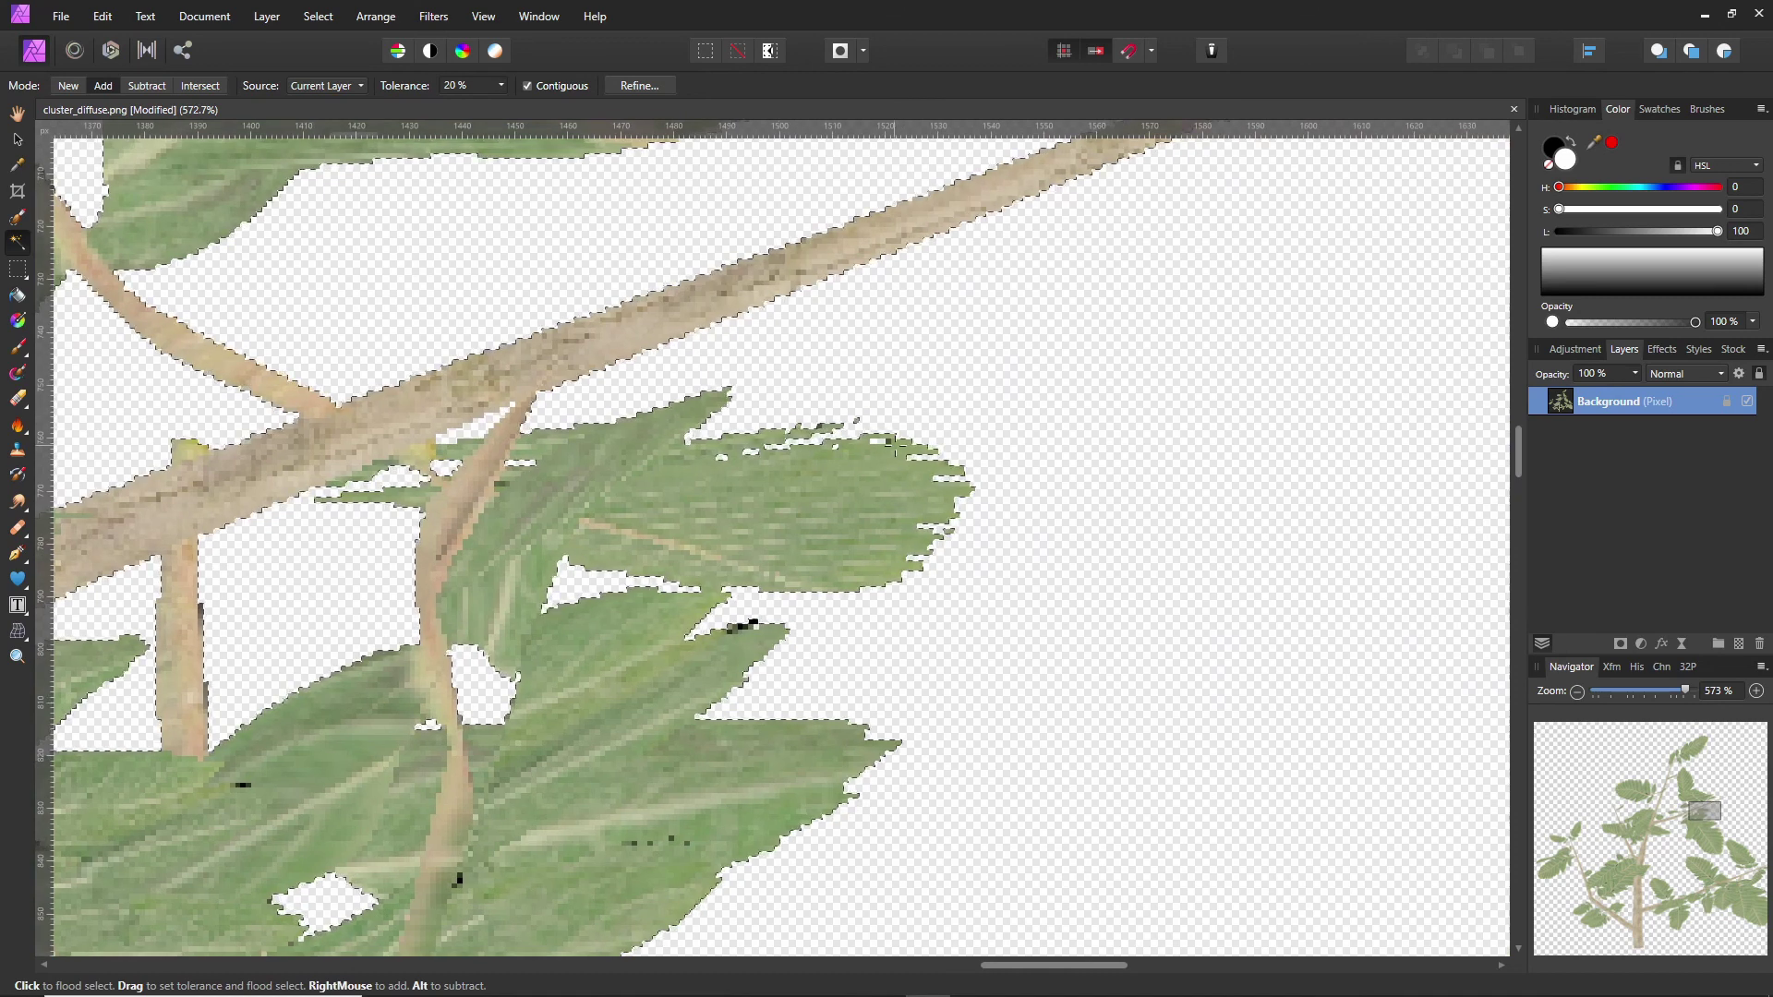
scroll(754, 518, down, 2)
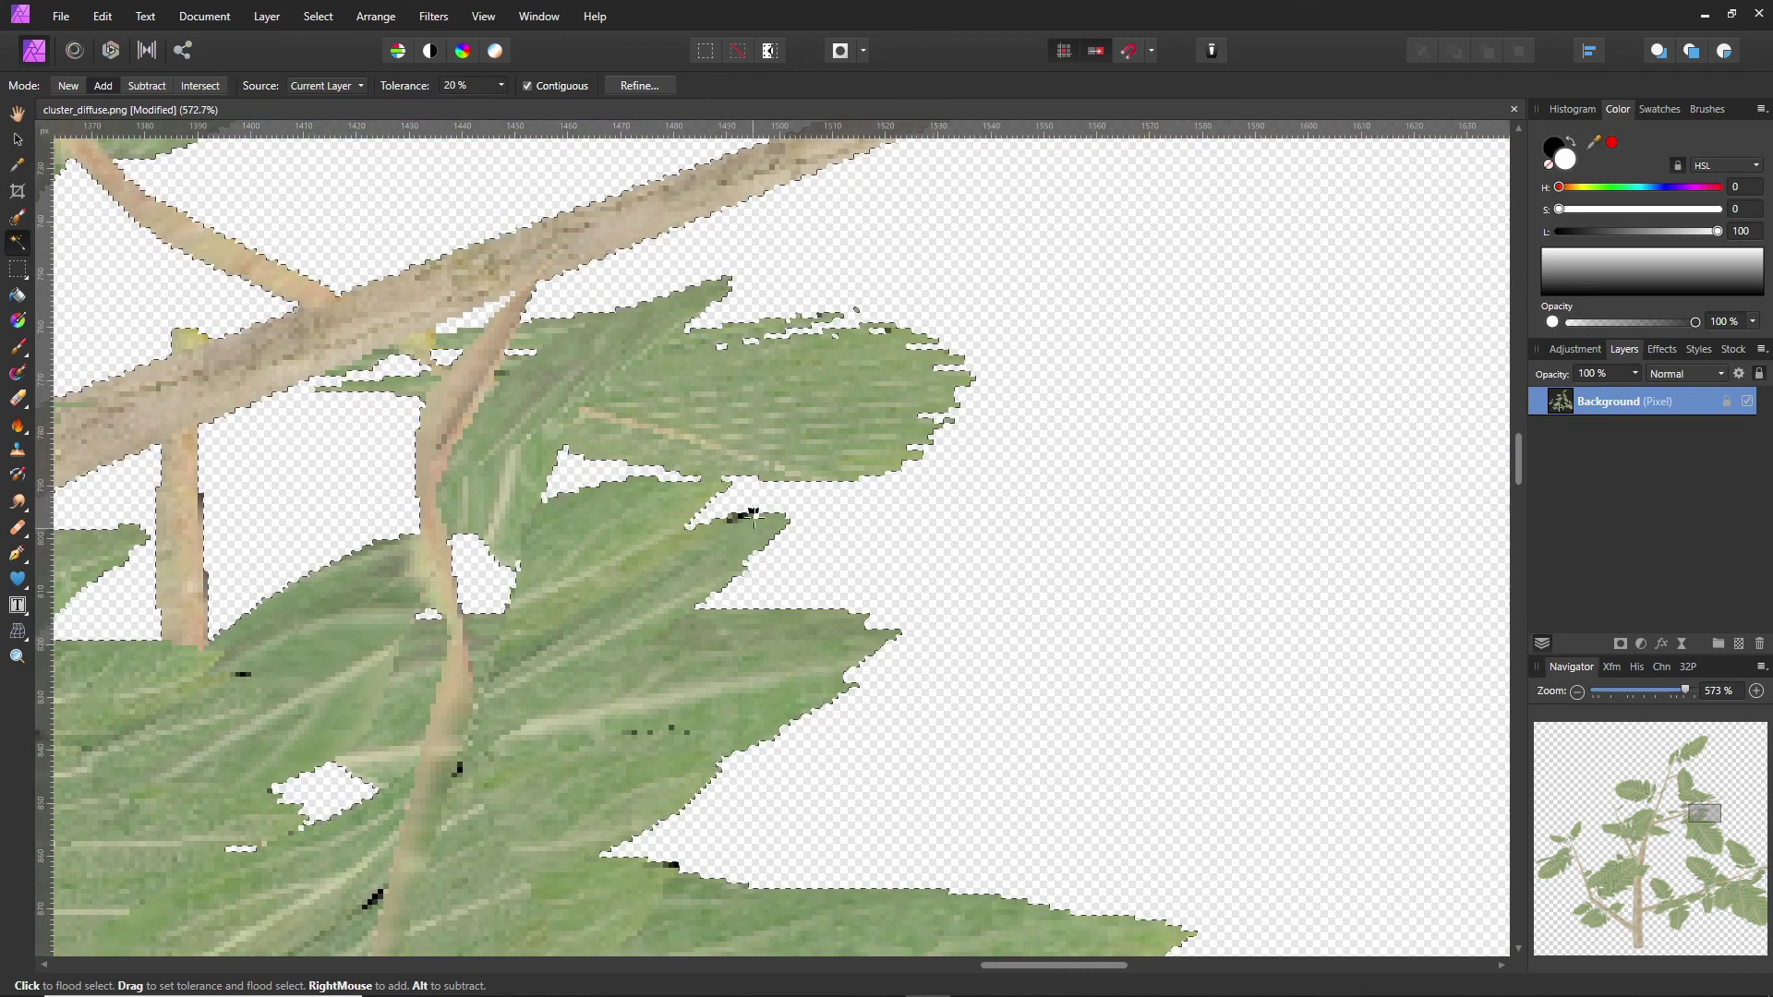
scroll(762, 558, down, 2)
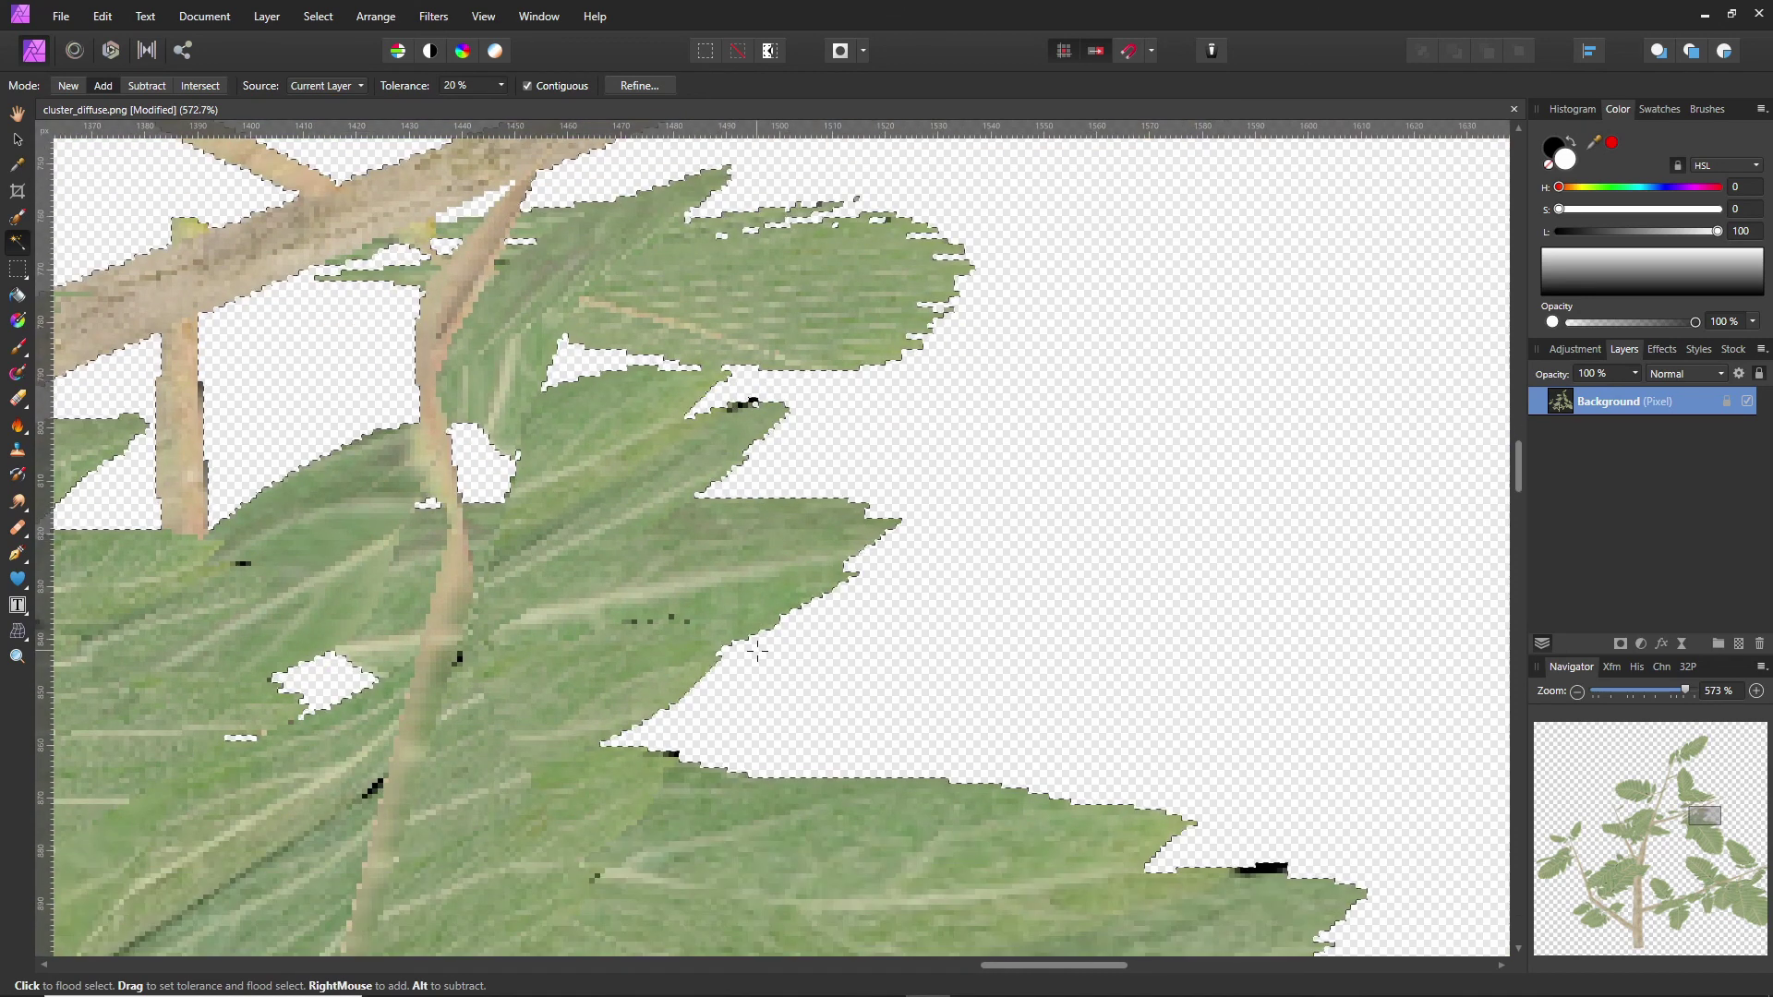
scroll(700, 716, down, 15)
scroll(646, 701, left, 4)
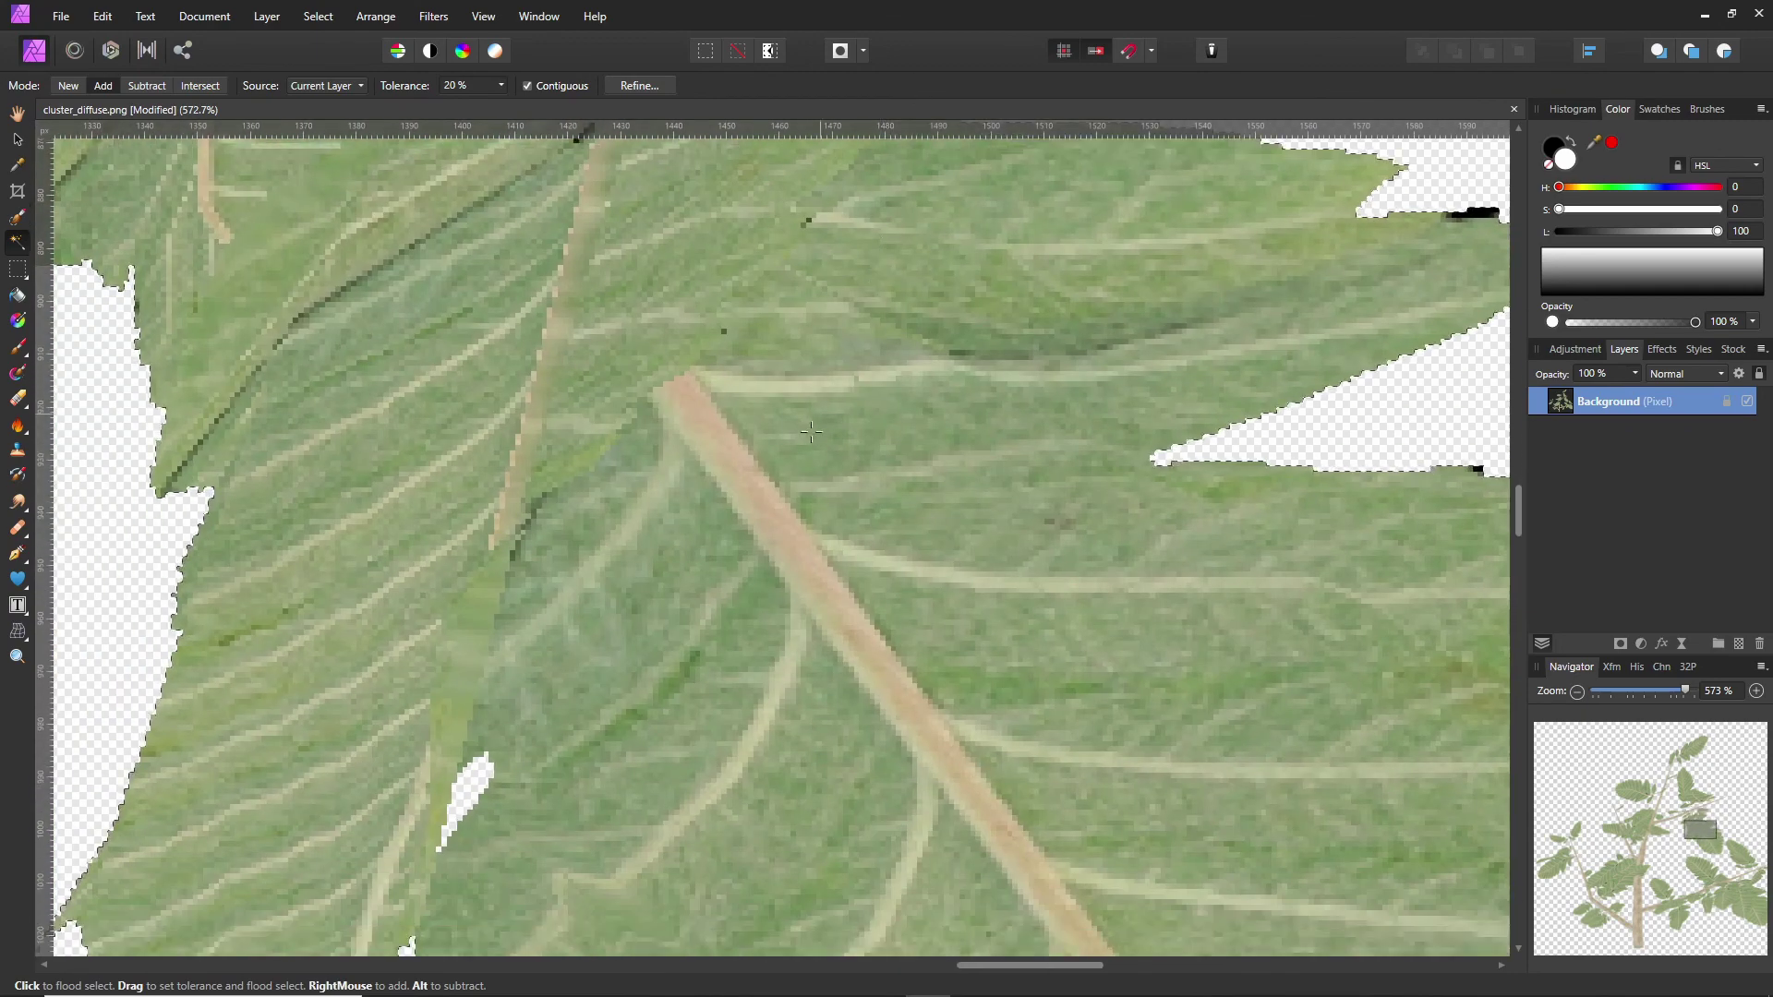
ctrl+scroll(458, 654, down, 6)
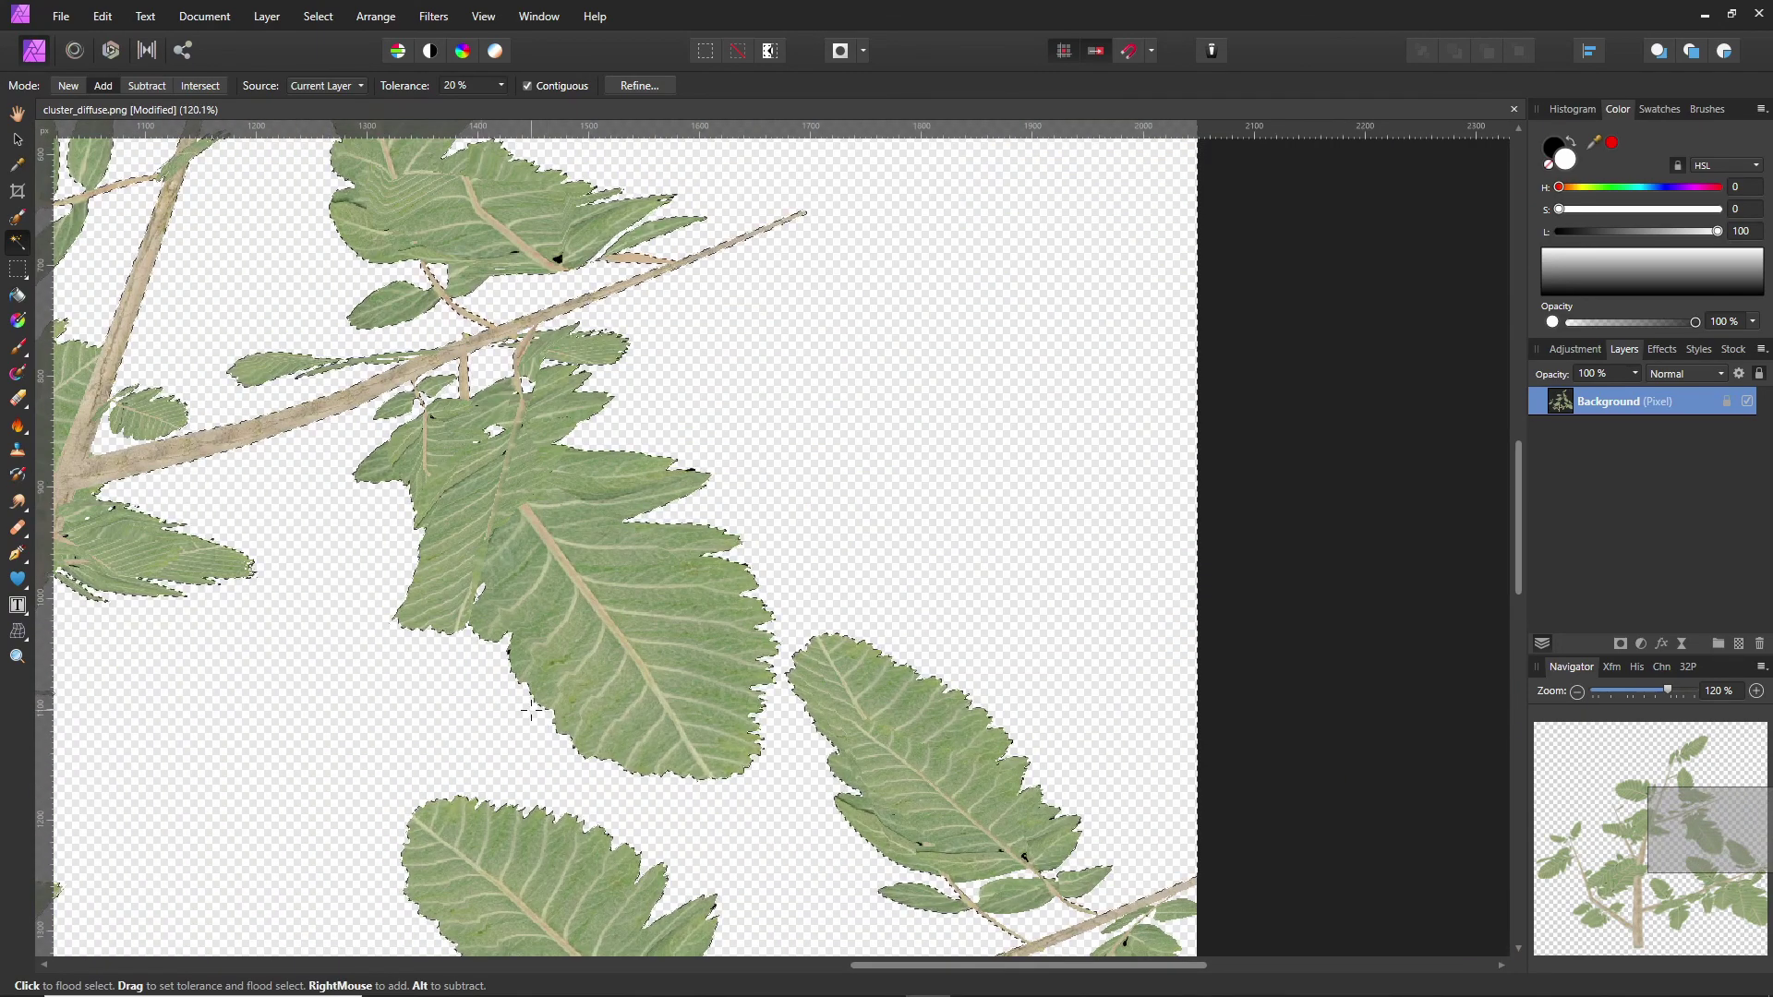
Examine the selection edges and enclosed gaps along the lower-right branch, from the image's right edge back toward the trunk.
scroll(462, 554, down, 3)
scroll(458, 539, right, 6)
scroll(646, 665, up, 3)
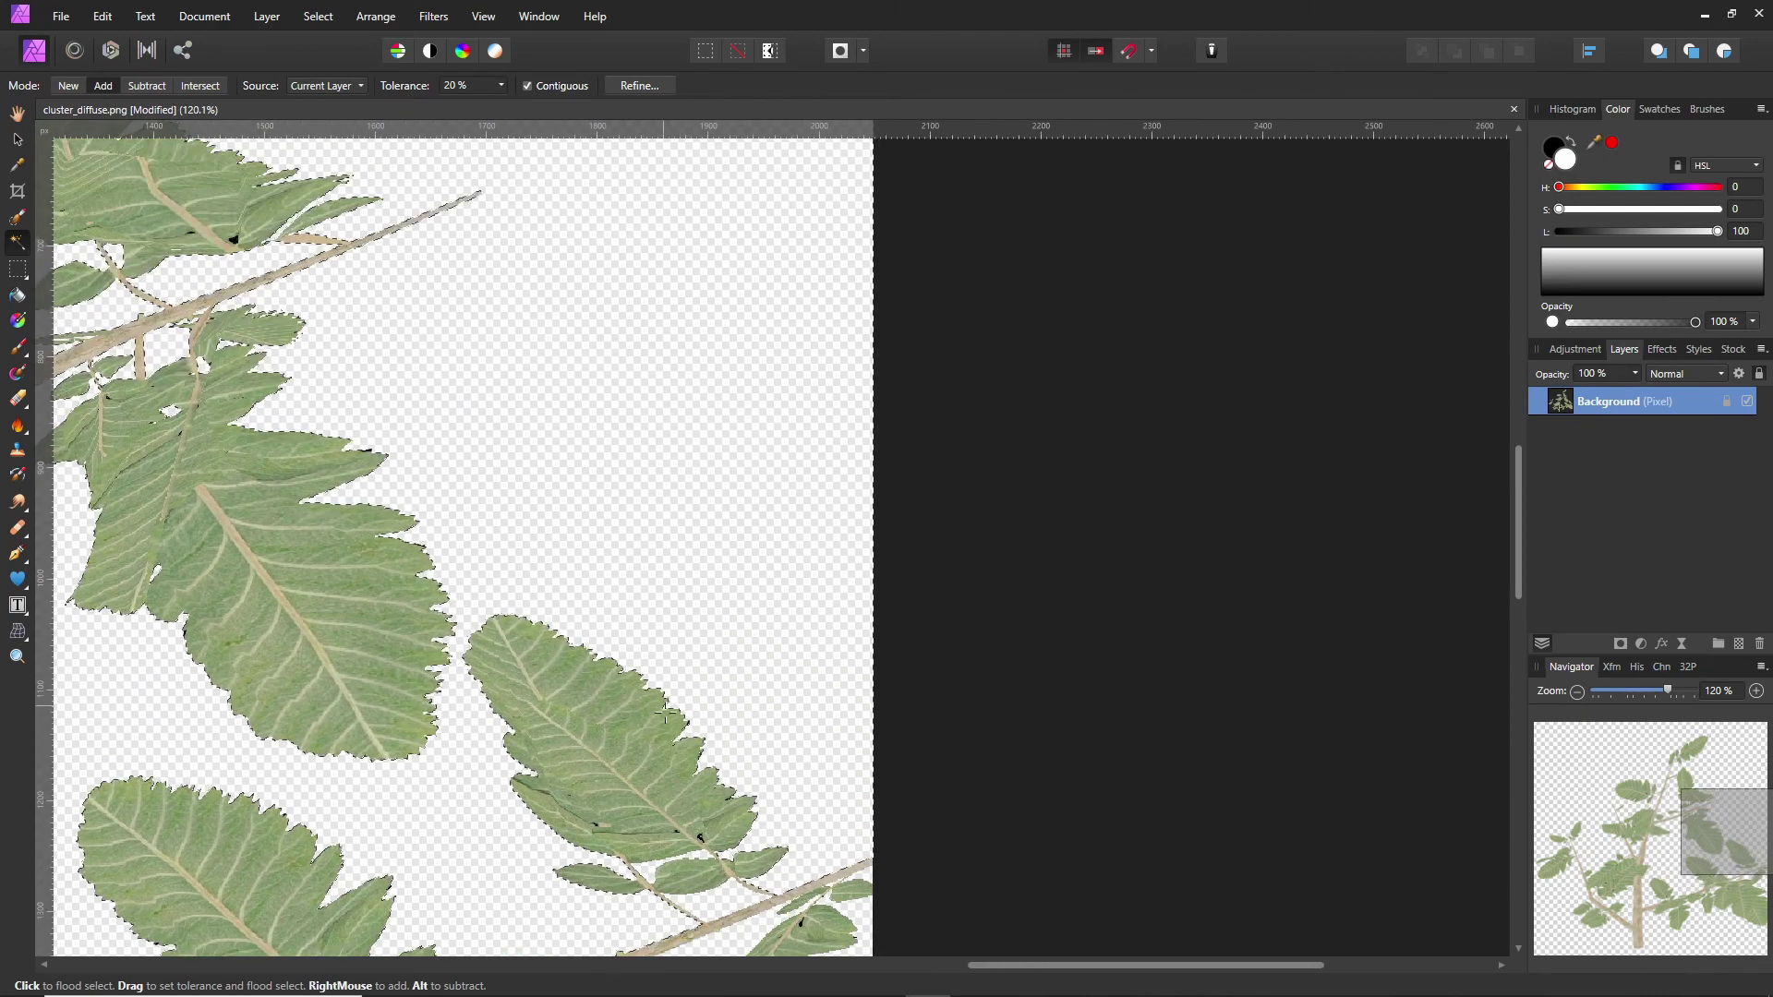
scroll(651, 702, down, 3)
ctrl+scroll(658, 744, up, 3)
middle_drag(658, 744, 573, 105)
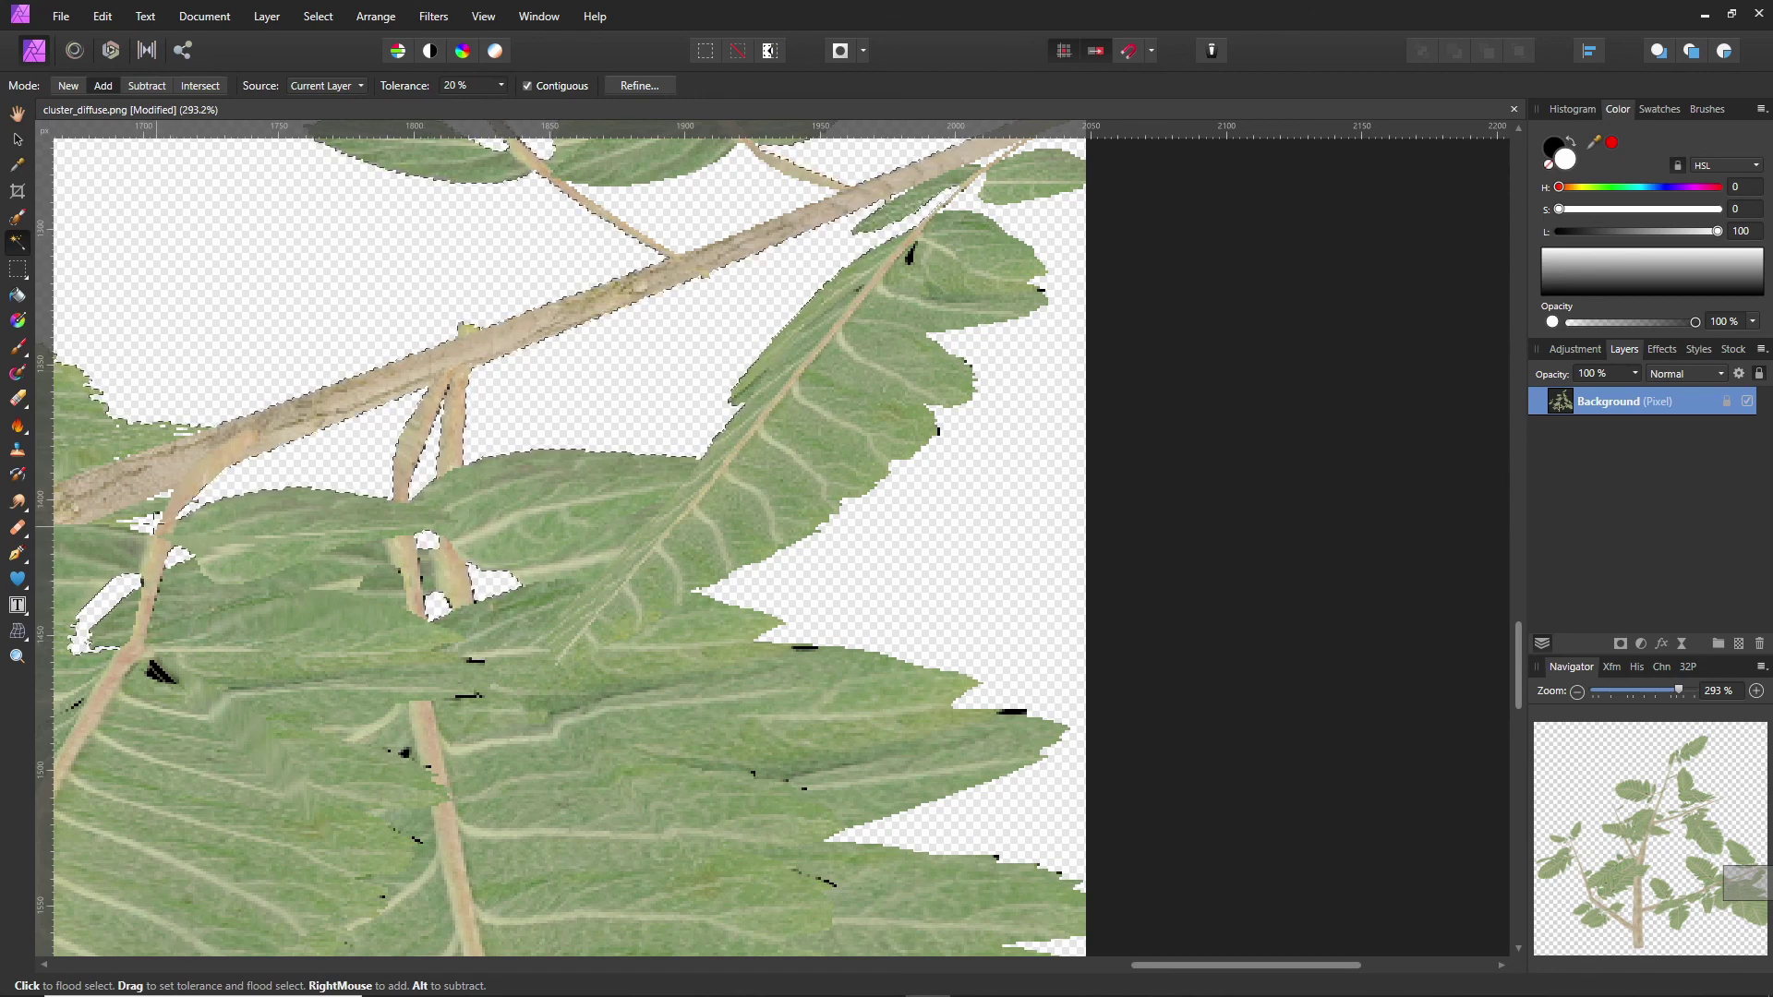
scroll(297, 498, down, 8)
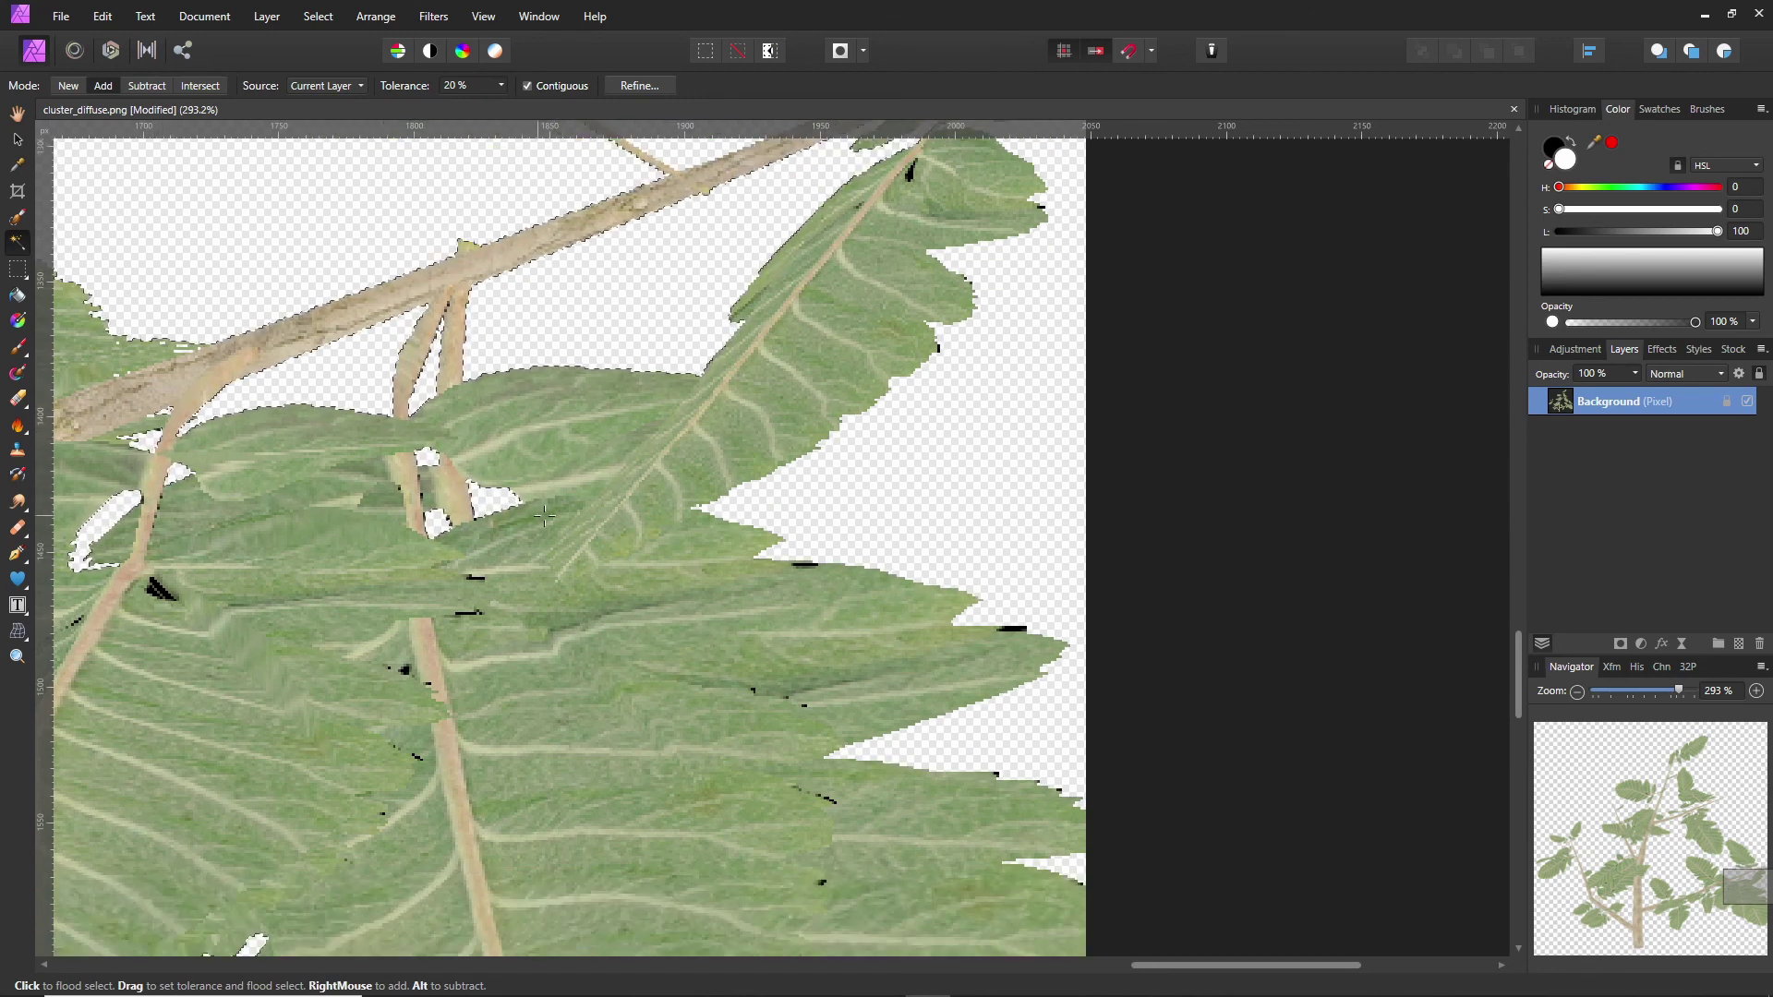
shift+scroll(625, 507, left, 5)
scroll(625, 506, up, 5)
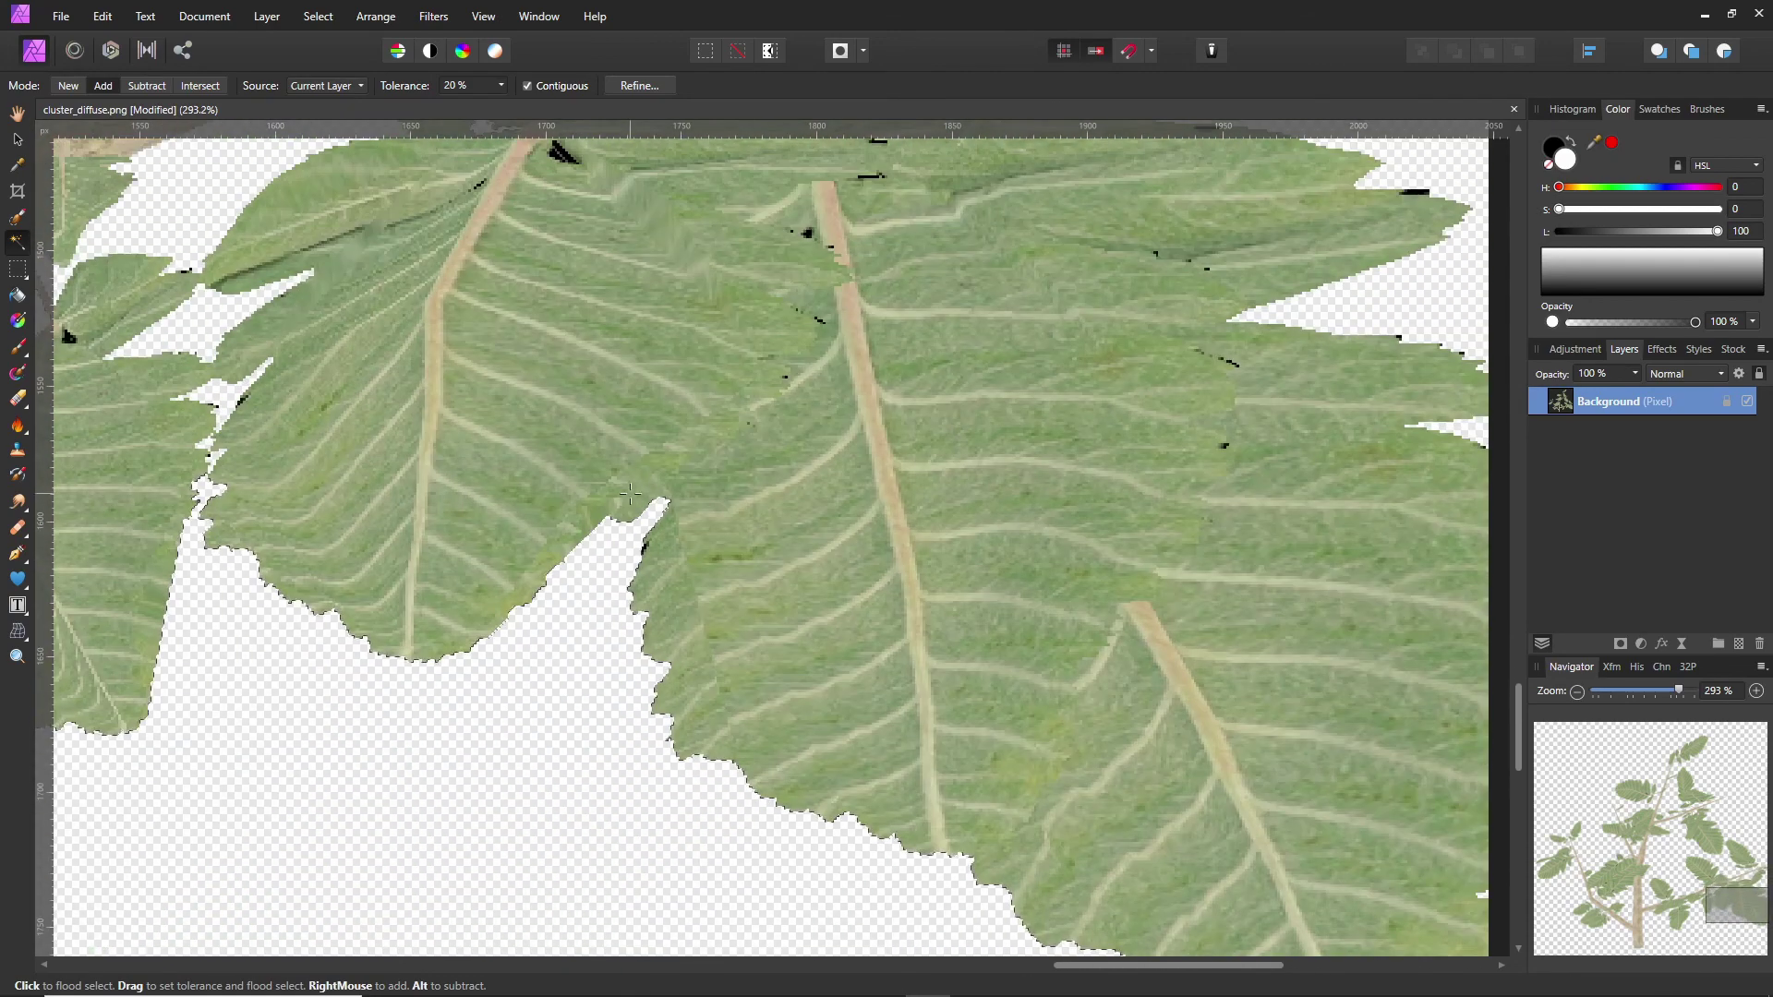
shift+scroll(416, 397, right, 3)
shift+scroll(214, 282, left, 5)
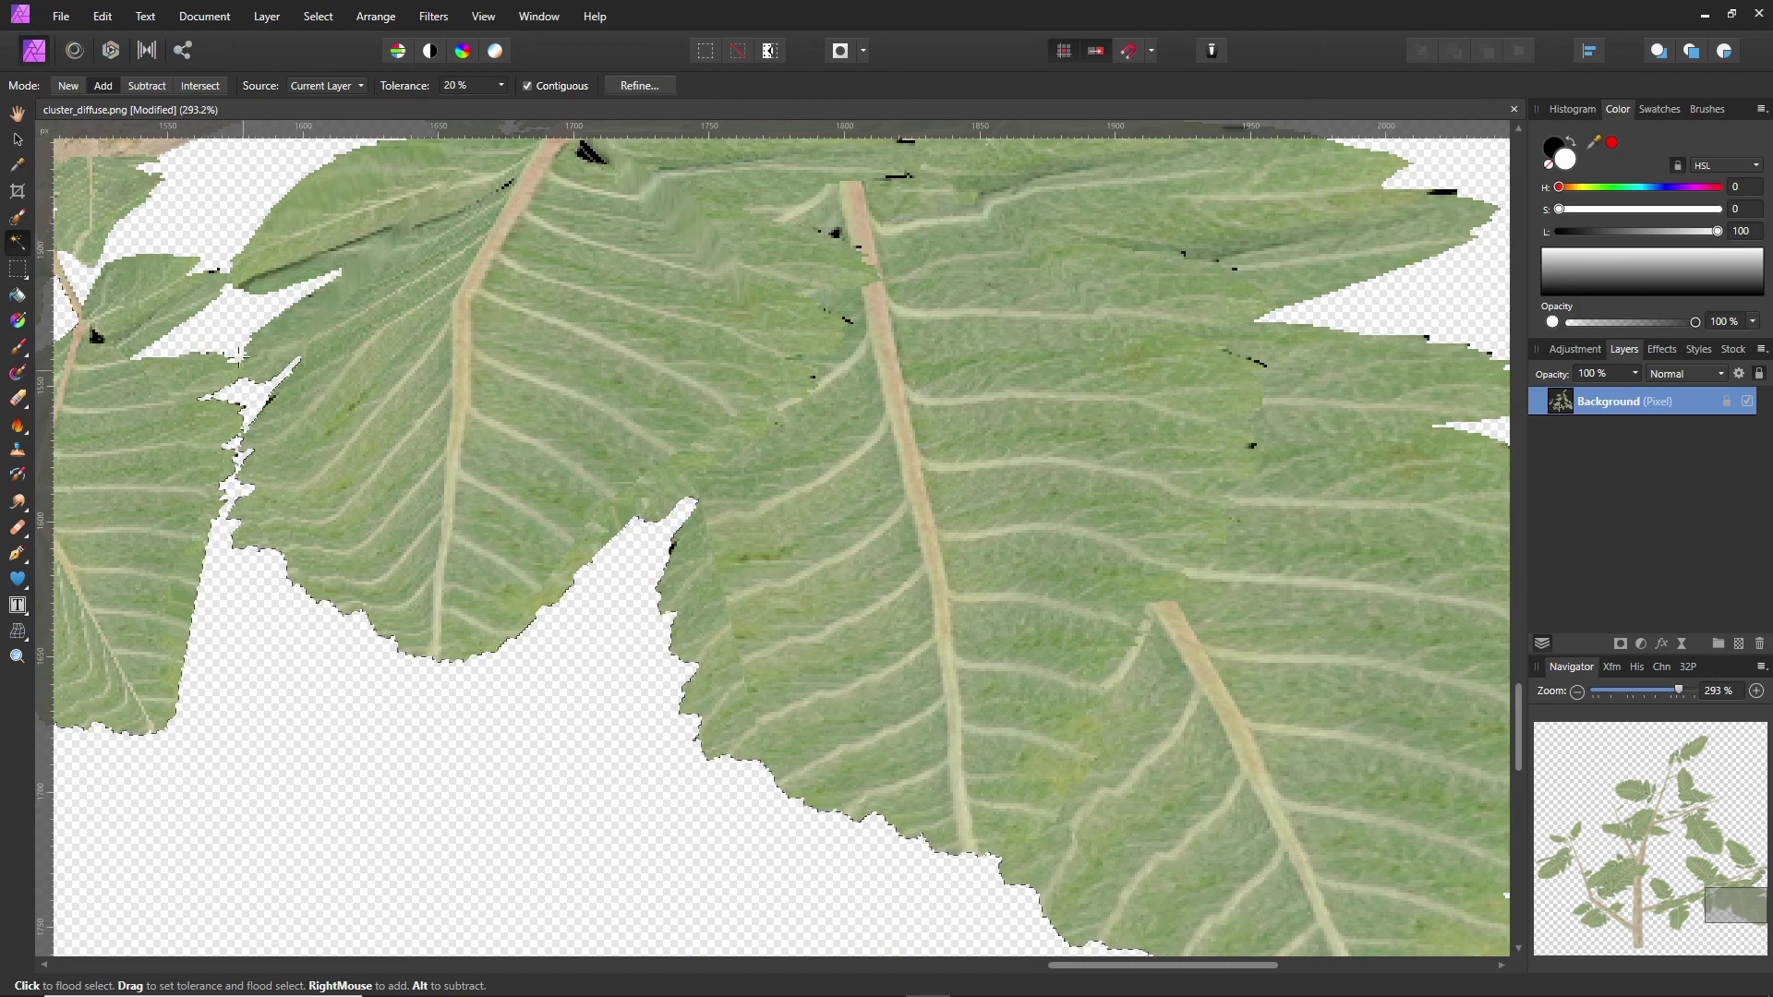
scroll(397, 342, up, 8)
shift+scroll(570, 376, left, 10)
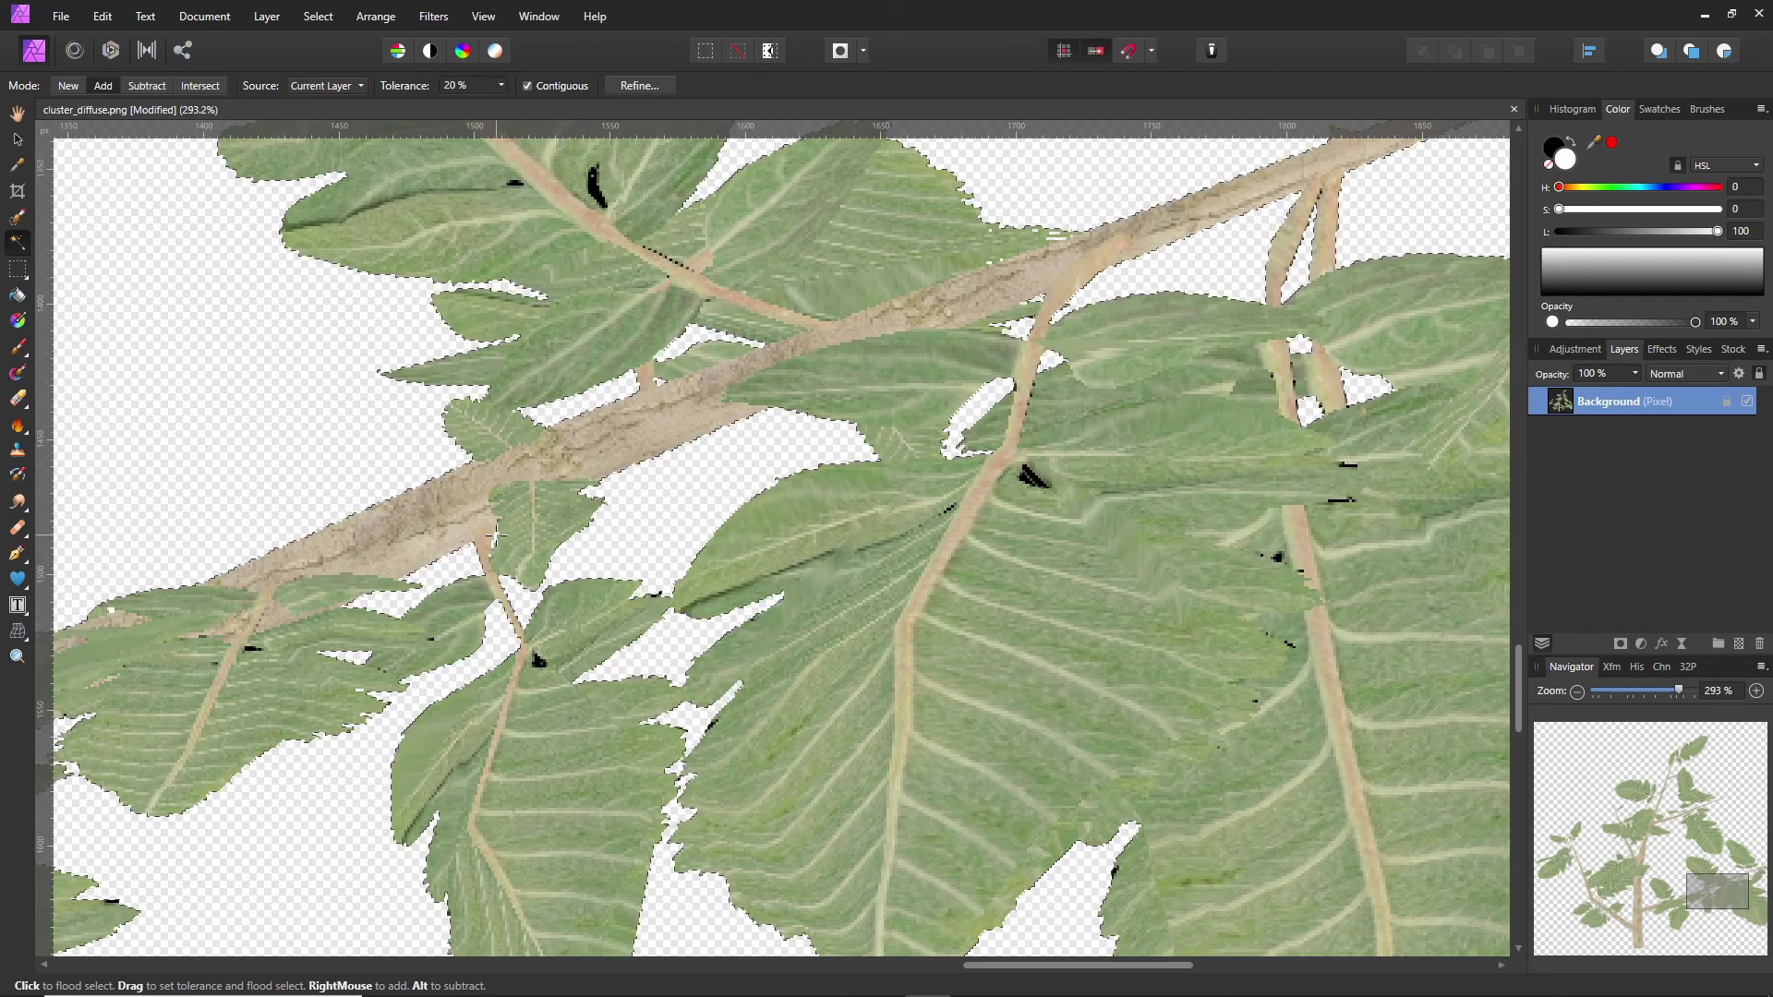
middle_drag(496, 535, 1119, 351)
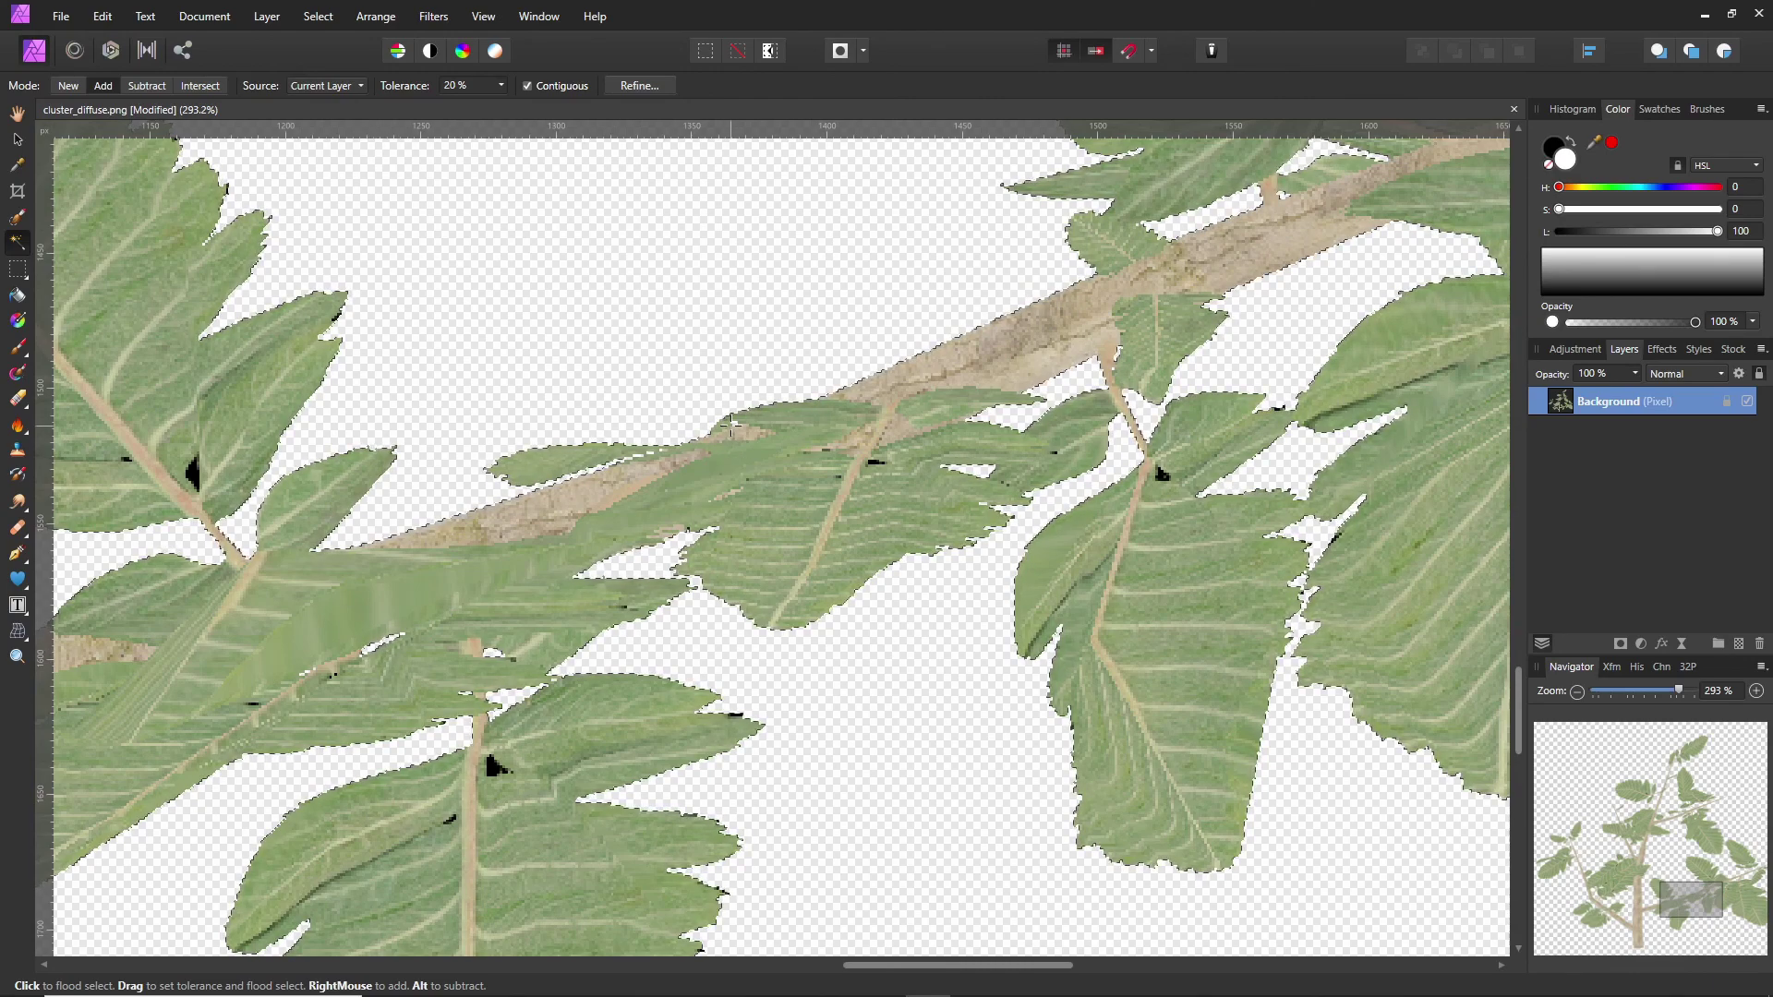
scroll(733, 424, down, 3)
ctrl+scroll(416, 517, down, 5)
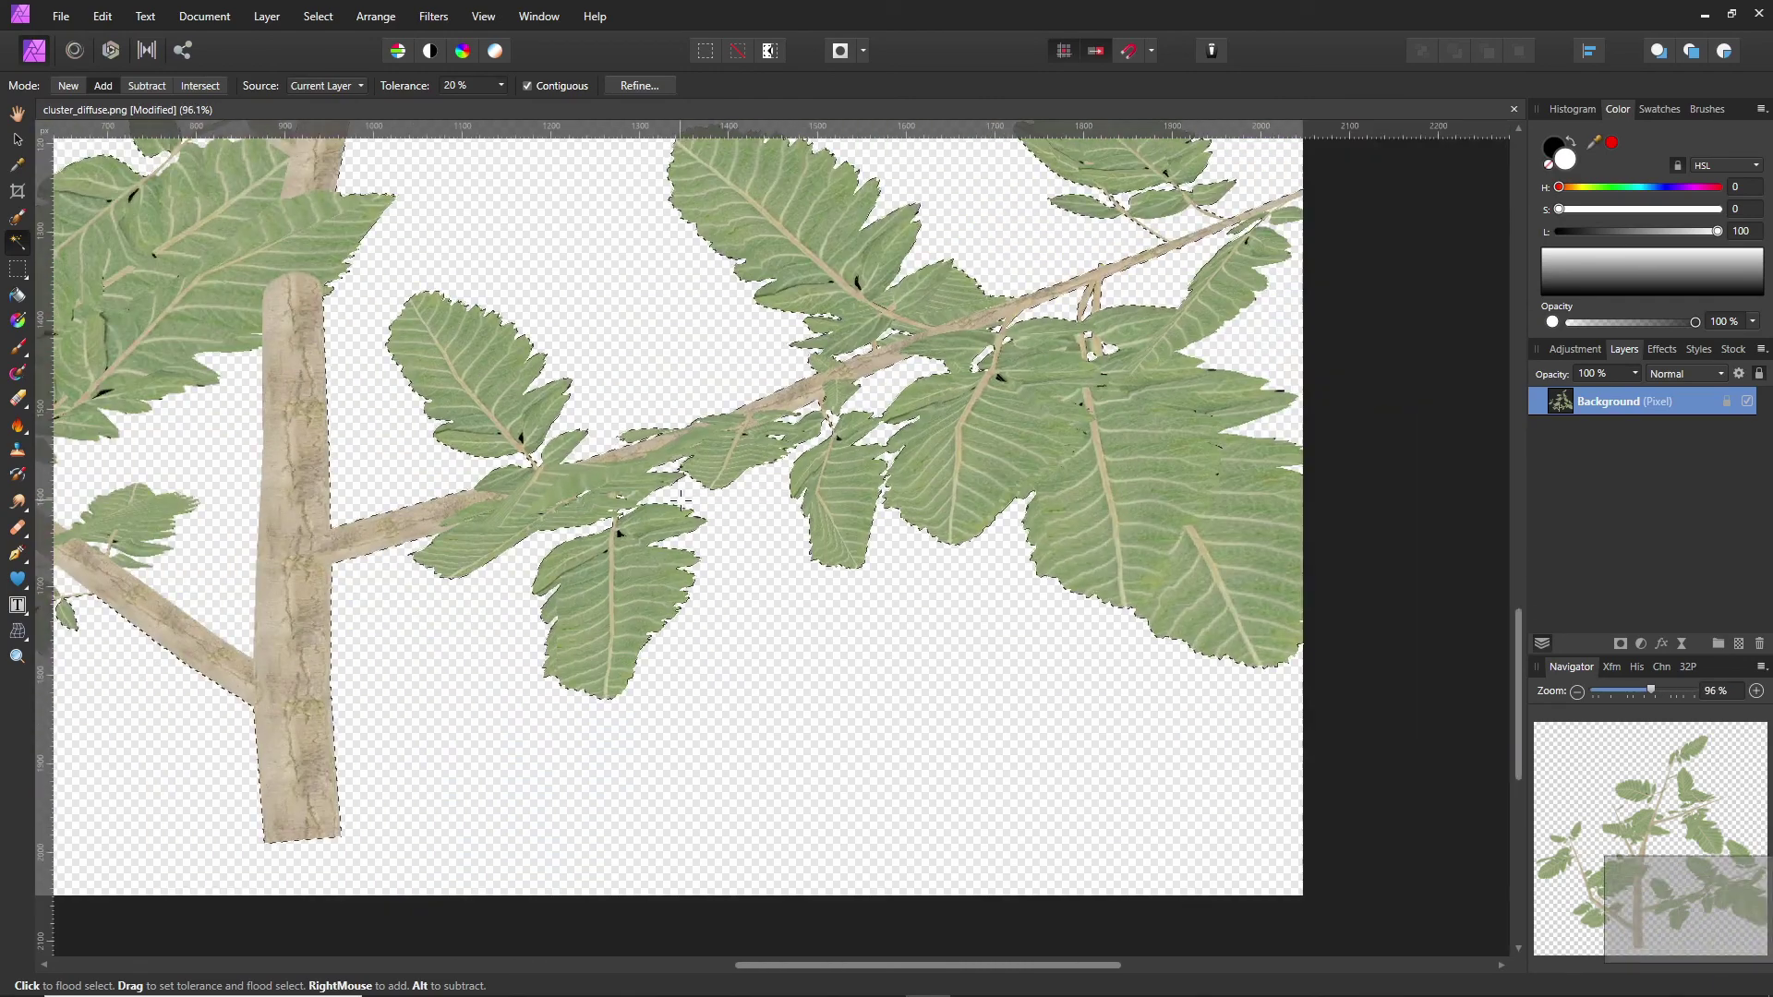
Add the small transparent gaps beside the leaf stem above the lower-left branch to the flood selection.
shift+scroll(783, 496, left, 8)
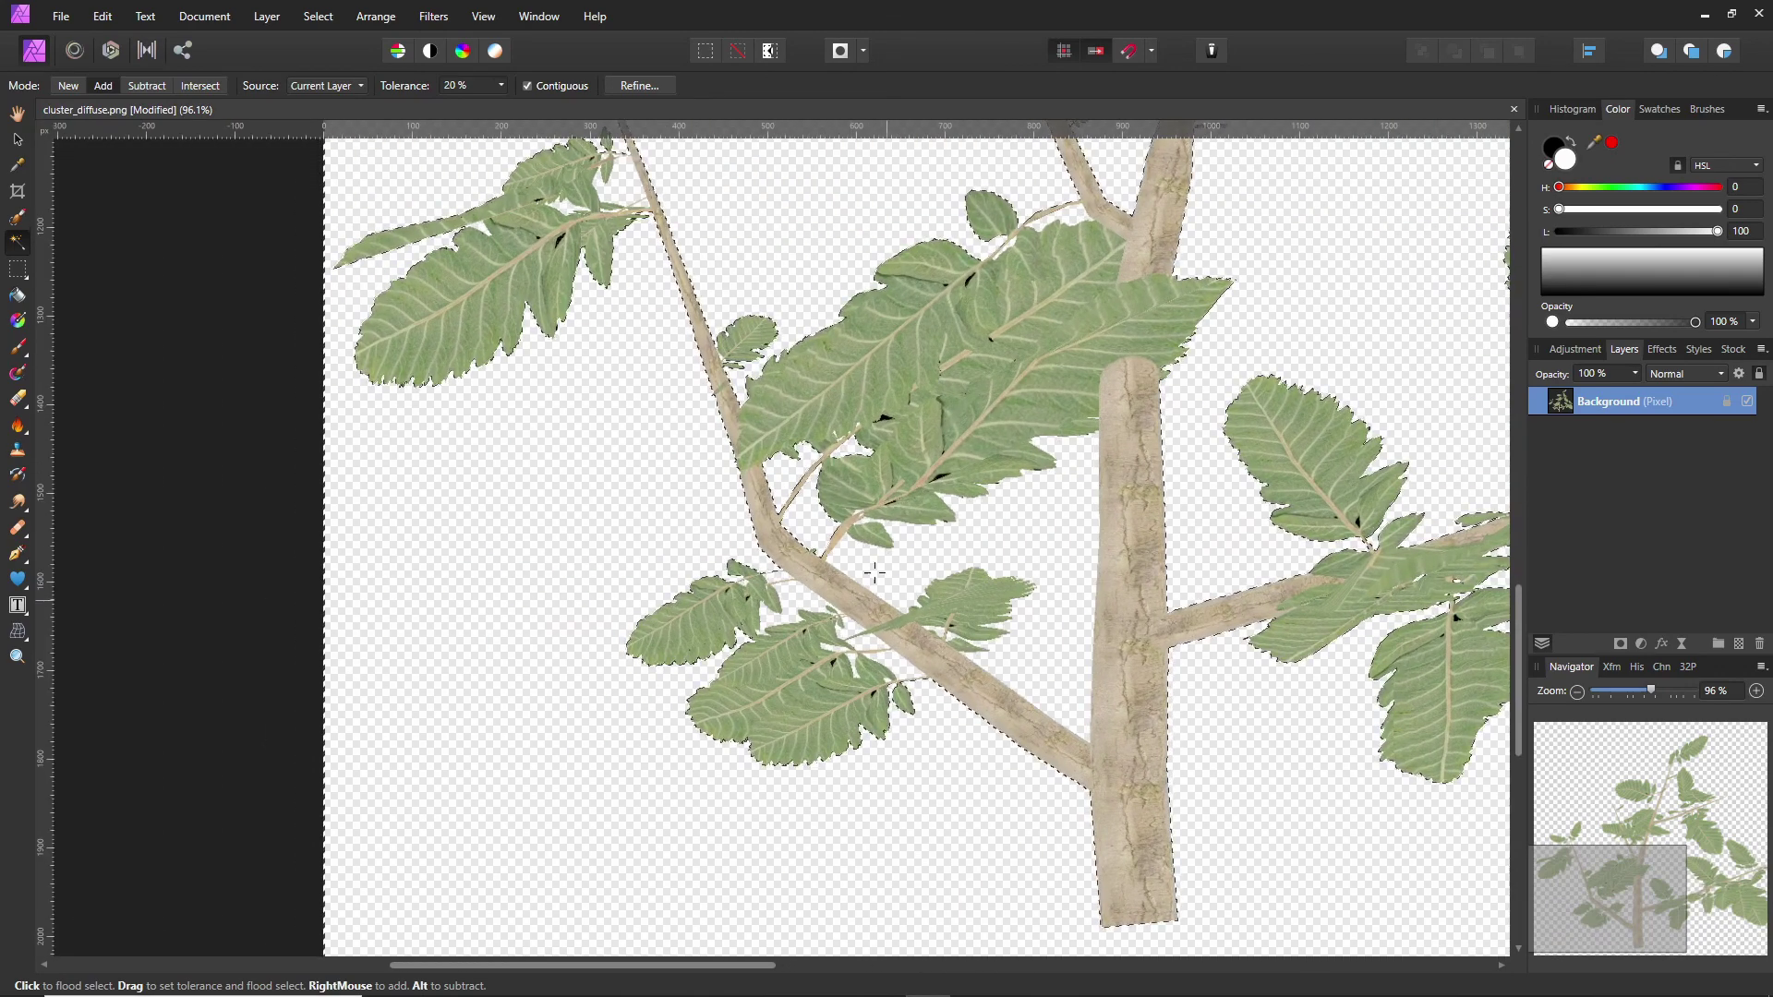
ctrl+scroll(885, 538, up, 6)
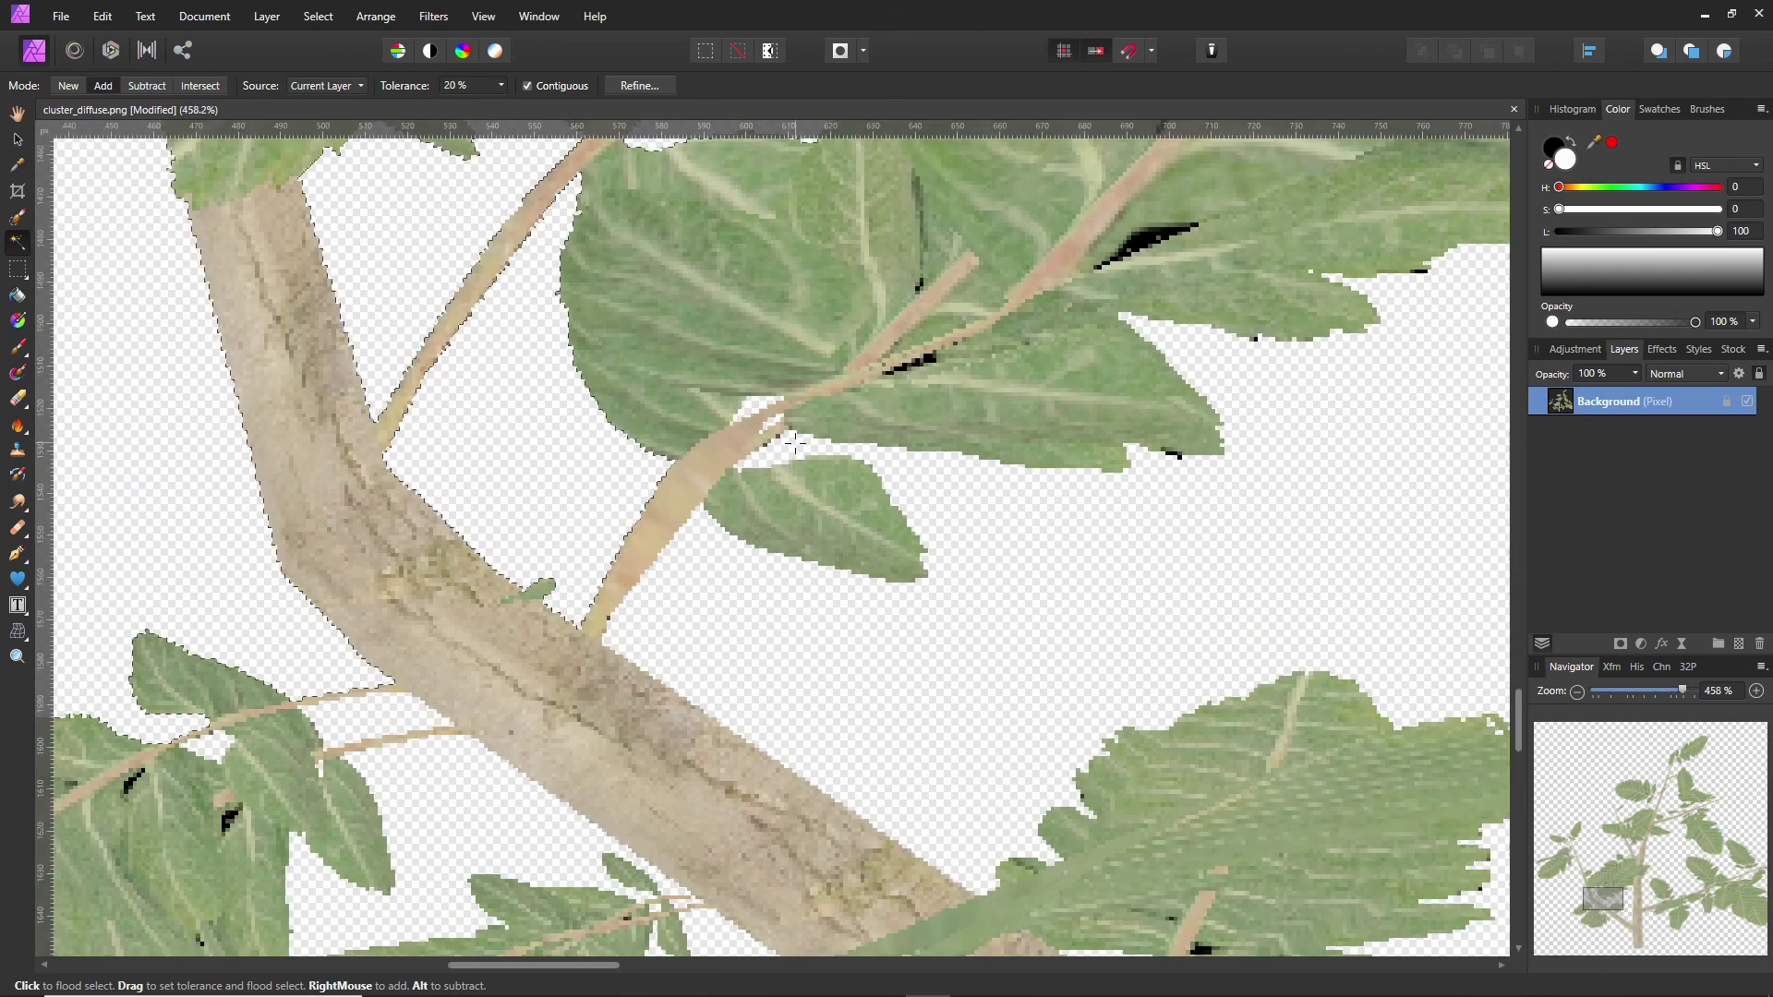
click(758, 407)
click(774, 423)
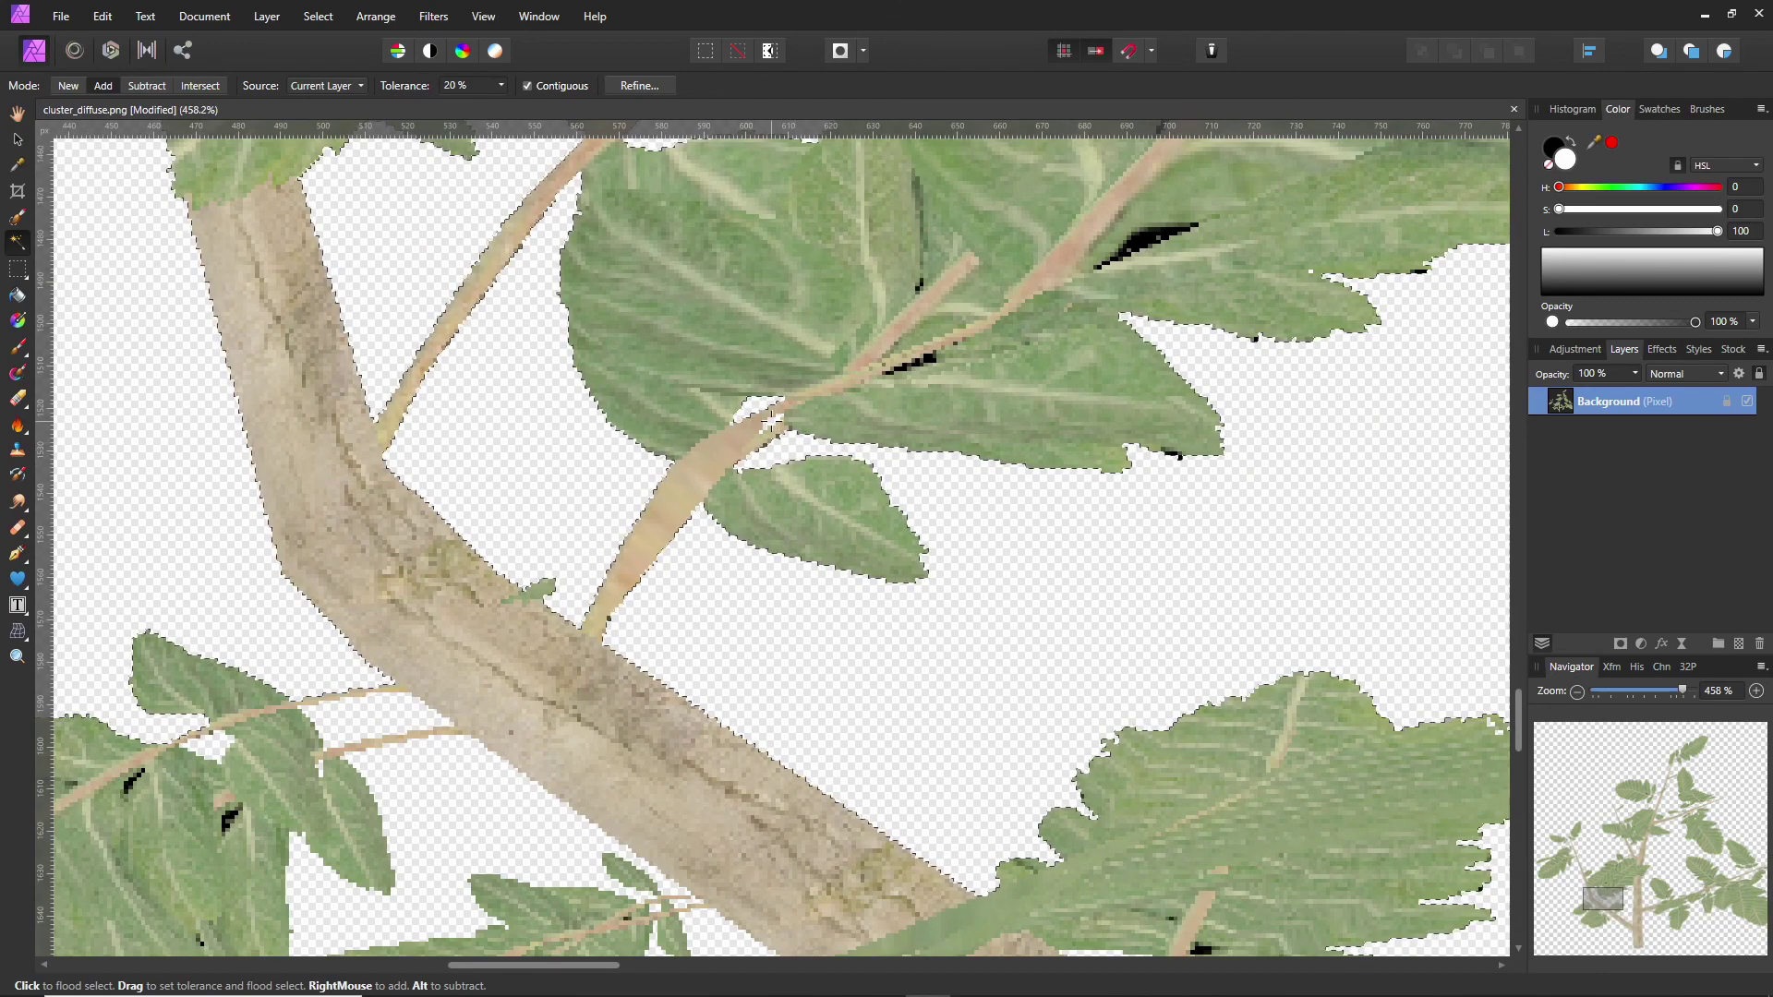
Examine the leaves around the lower-left branch closely for transparent gaps between leaflets and stems missing from the selection.
middle_drag(774, 423, 843, 849)
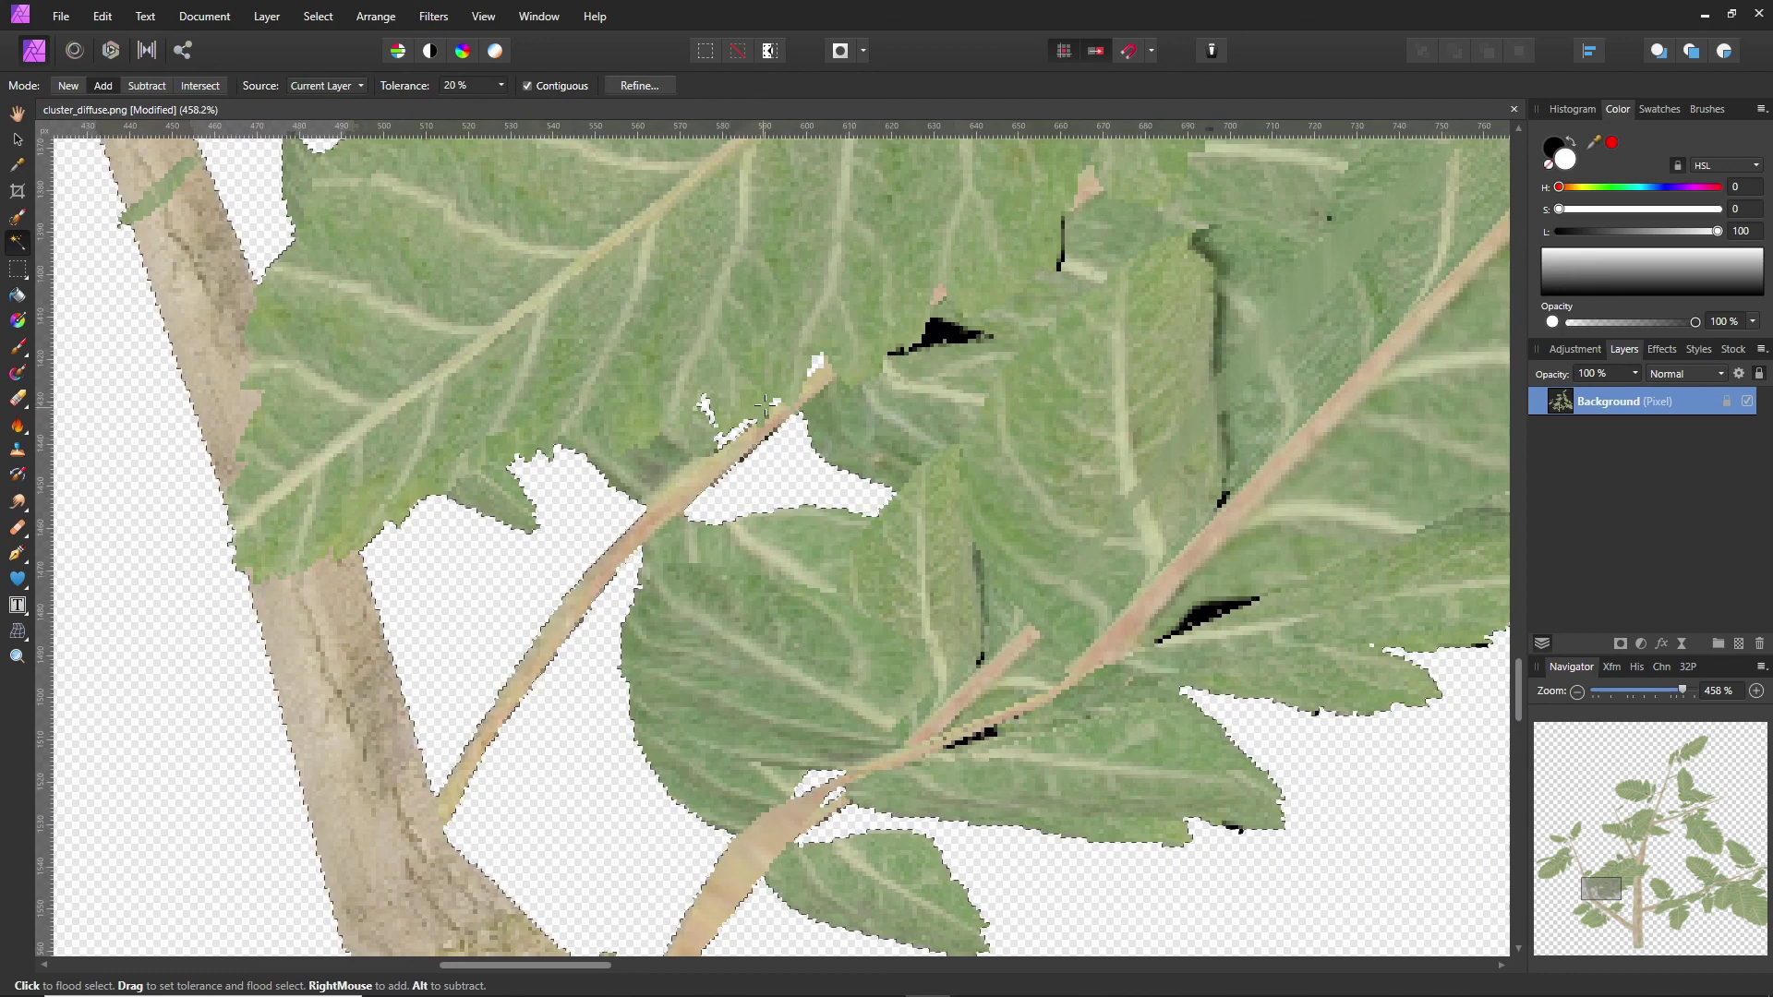
ctrl+scroll(890, 504, down, 2)
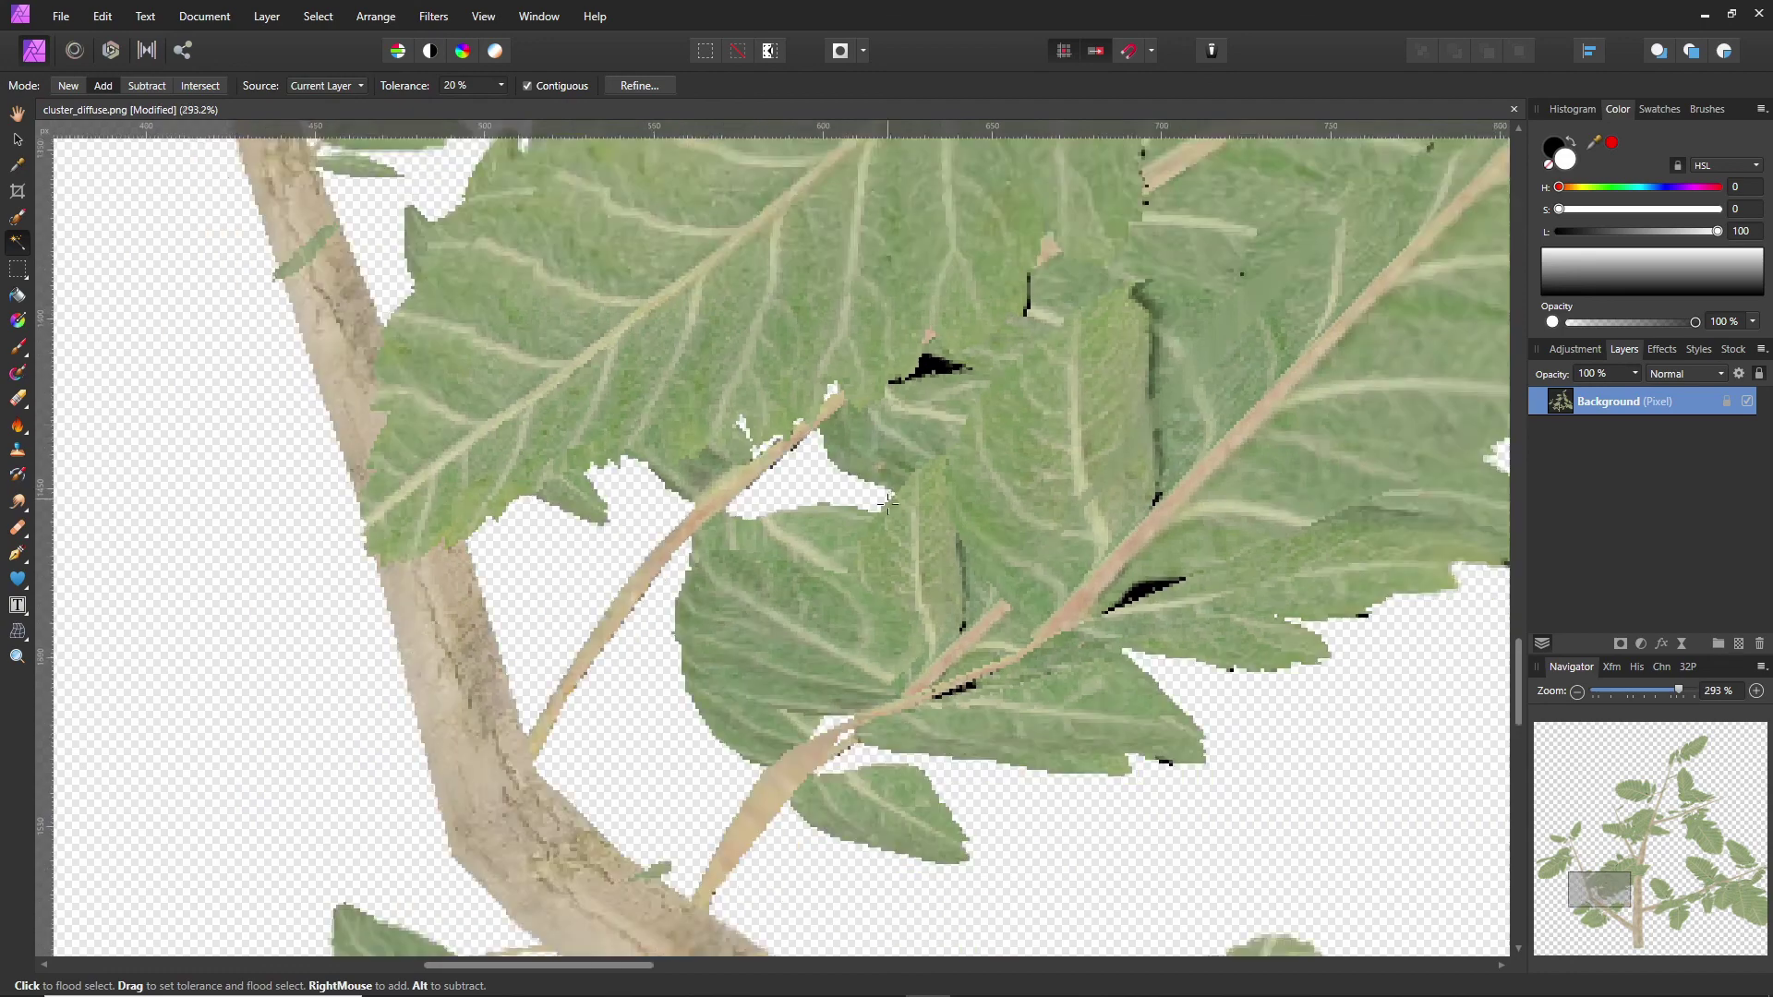
ctrl+scroll(887, 503, down, 3)
middle_drag(882, 678, 927, 641)
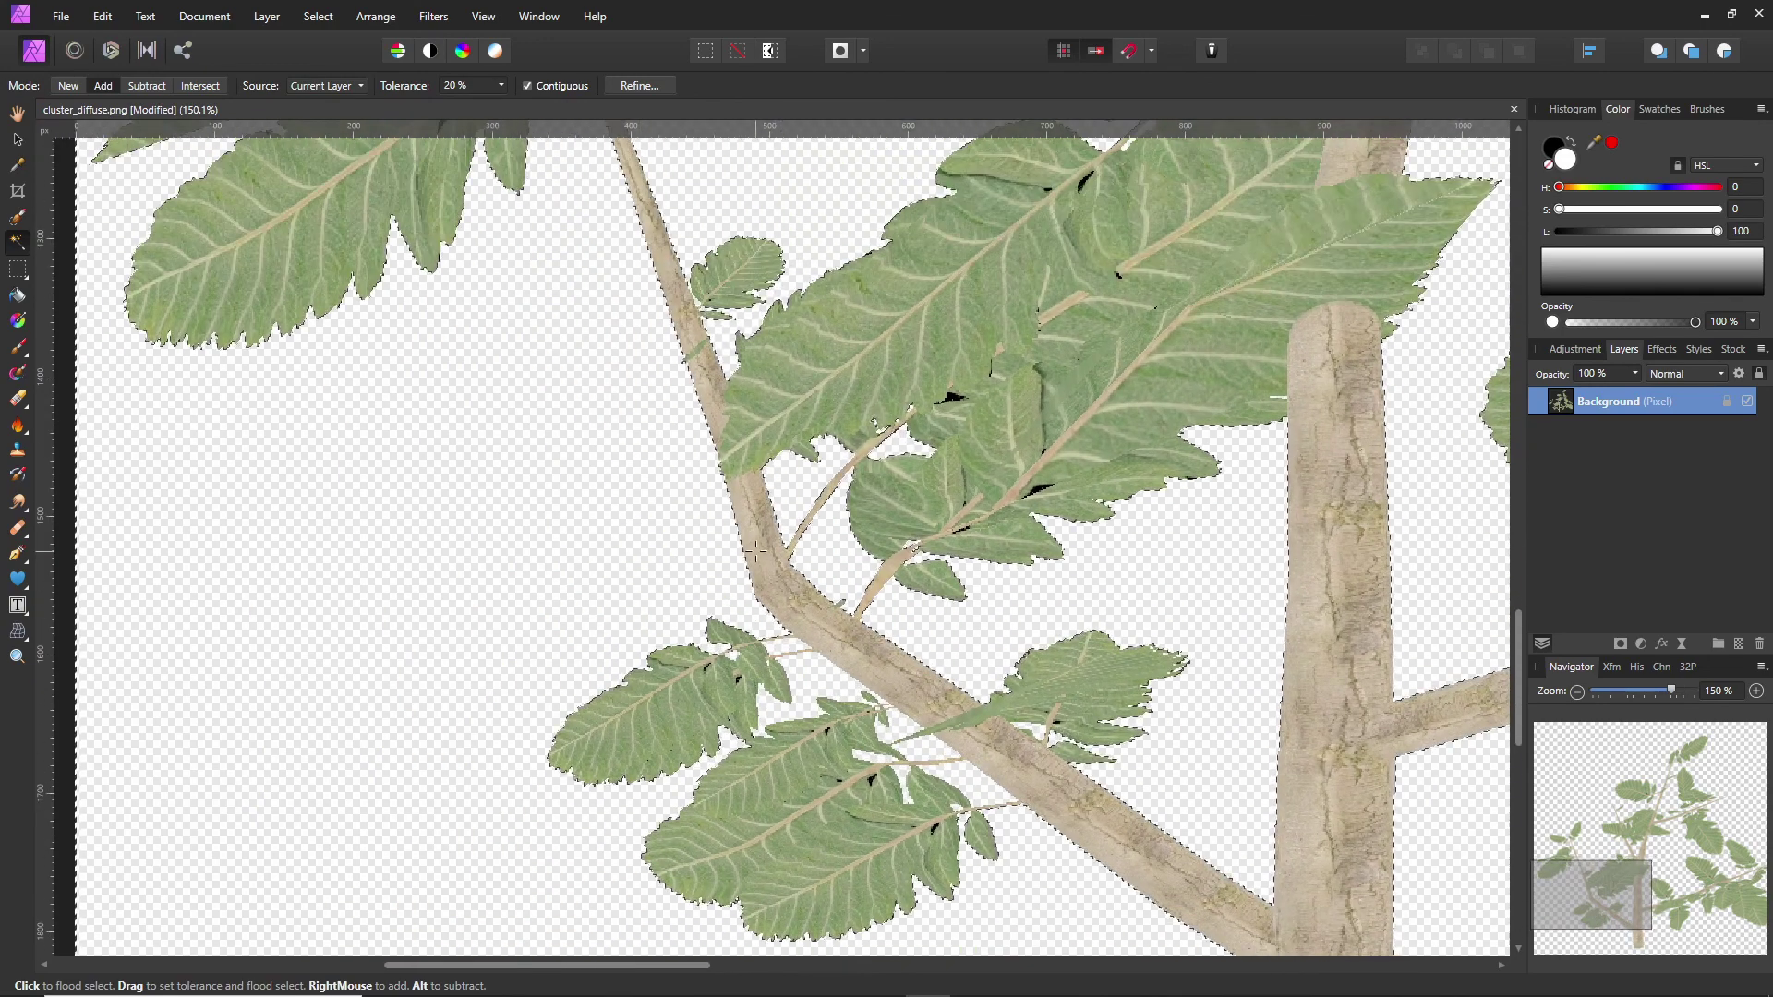
ctrl+scroll(800, 678, up, 2)
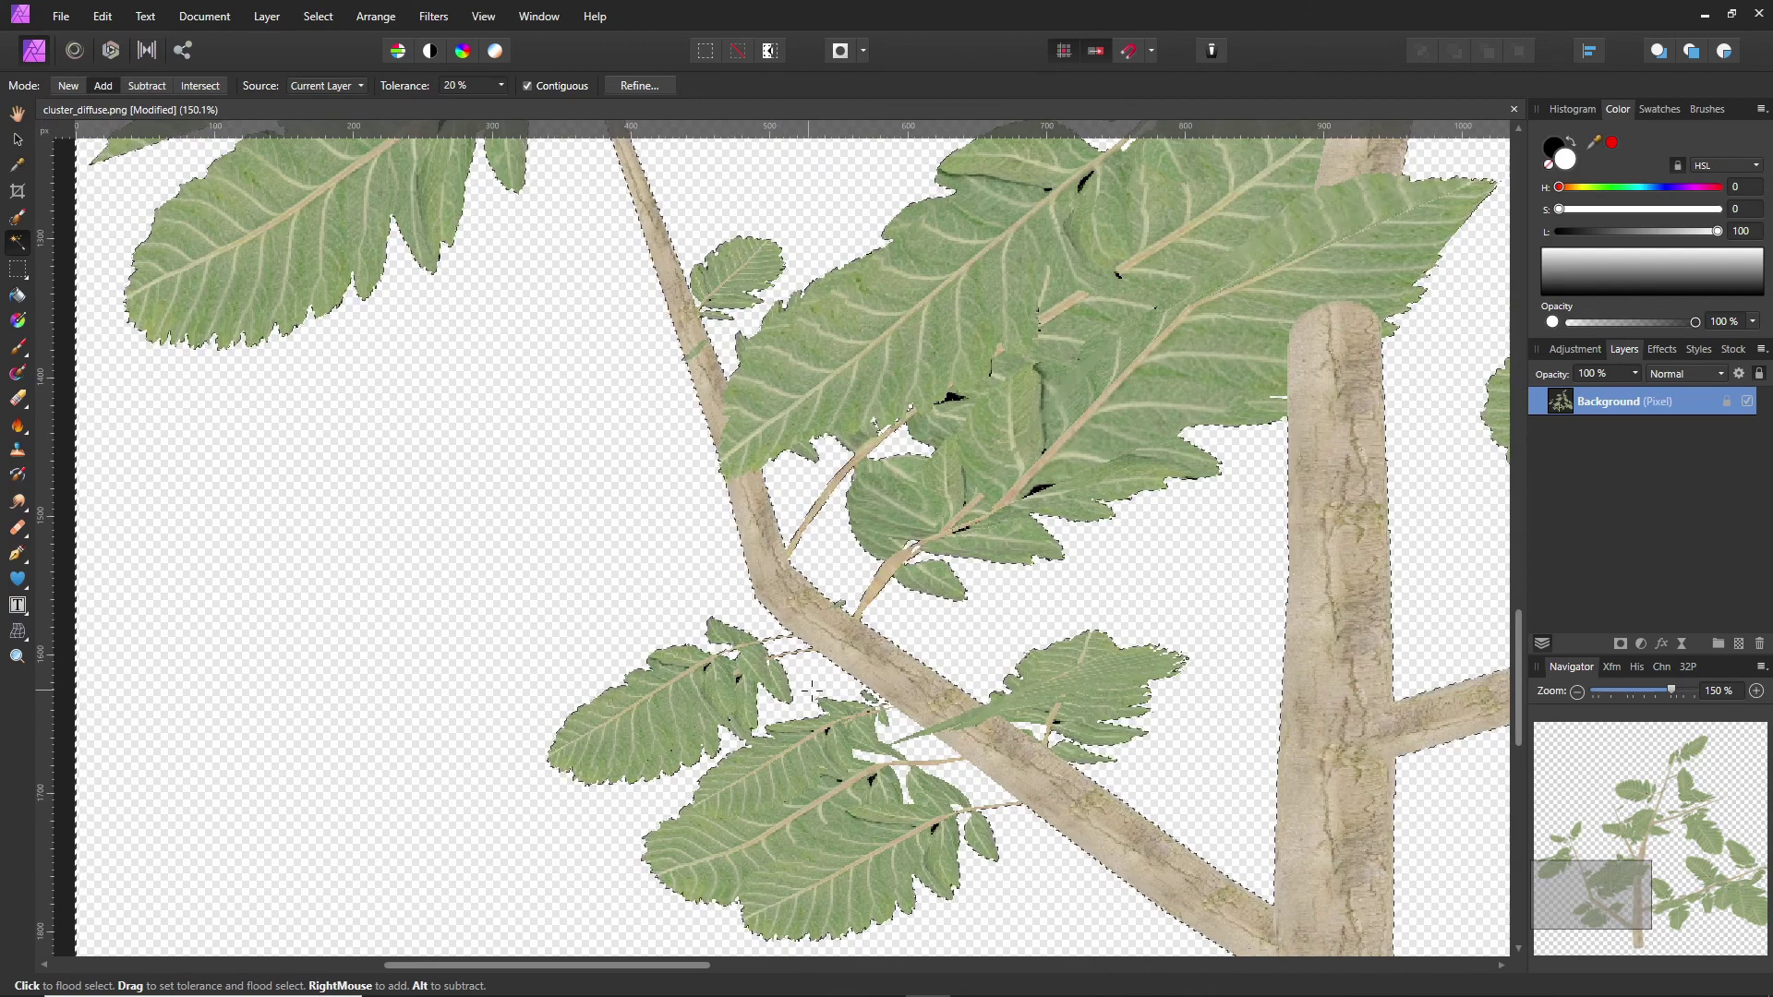
ctrl+scroll(776, 682, up, 1)
ctrl+scroll(774, 681, up, 4)
scroll(755, 580, down, 3)
scroll(702, 535, right, 5)
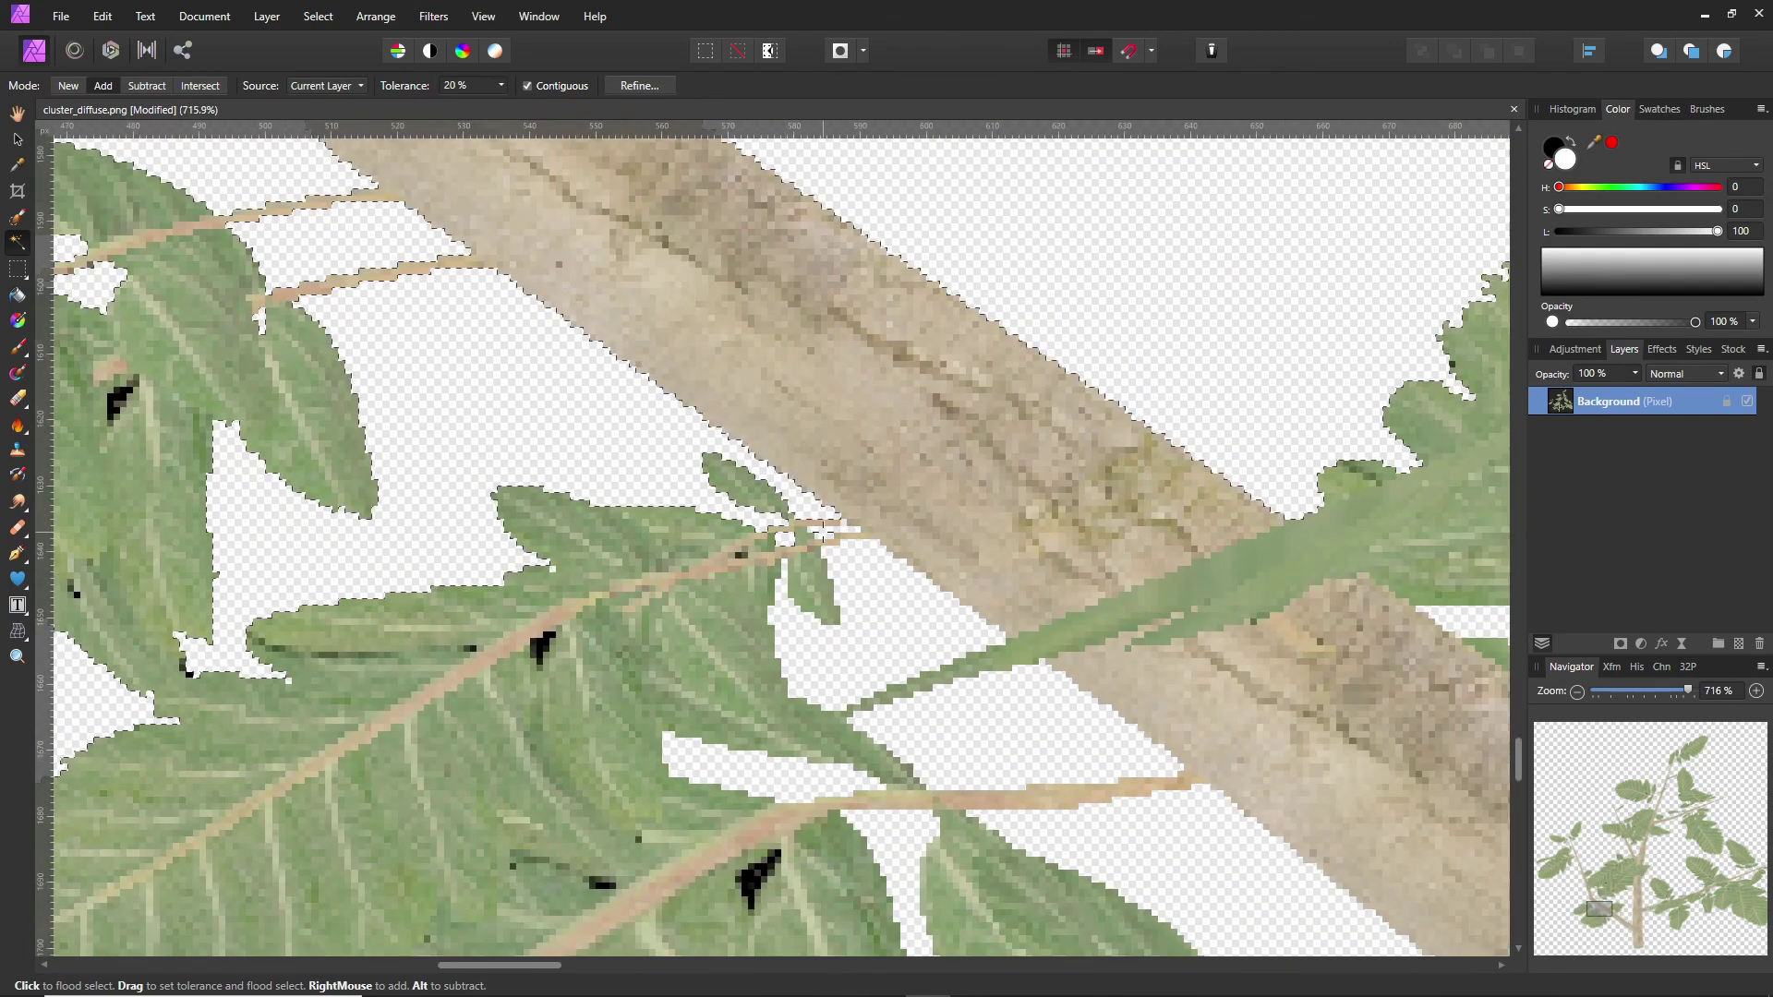
scroll(878, 612, down, 3)
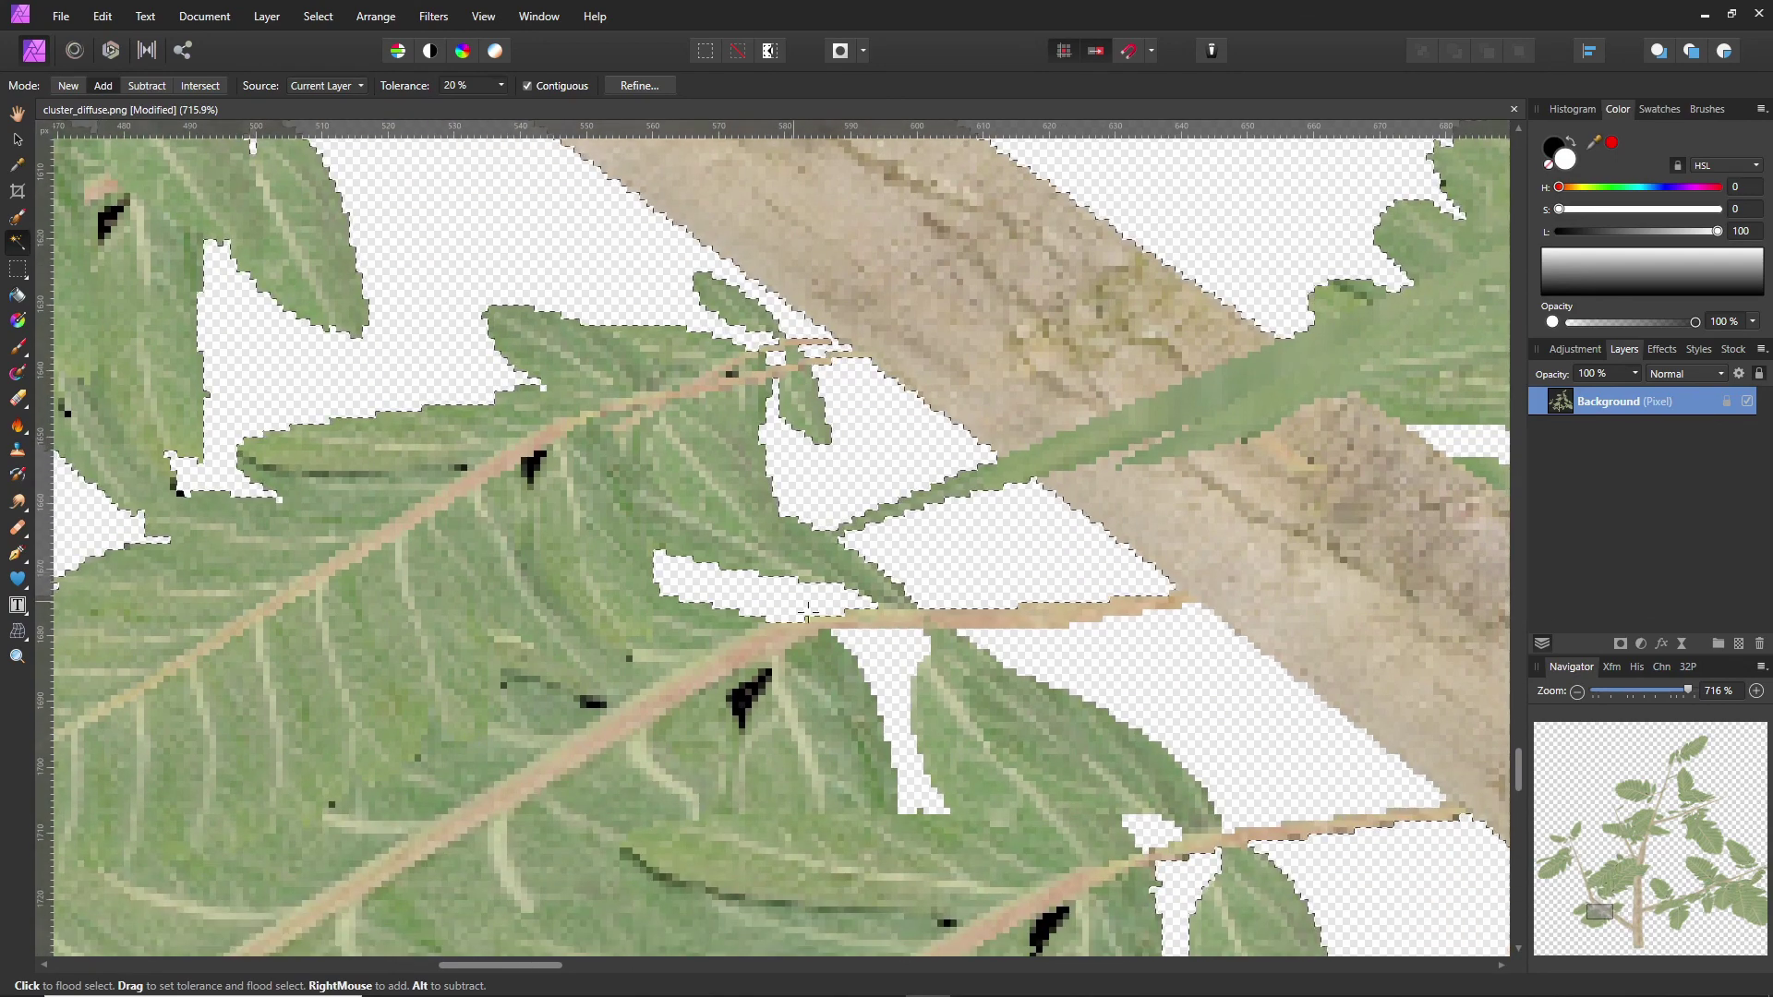
scroll(879, 657, down, 6)
scroll(647, 462, right, 8)
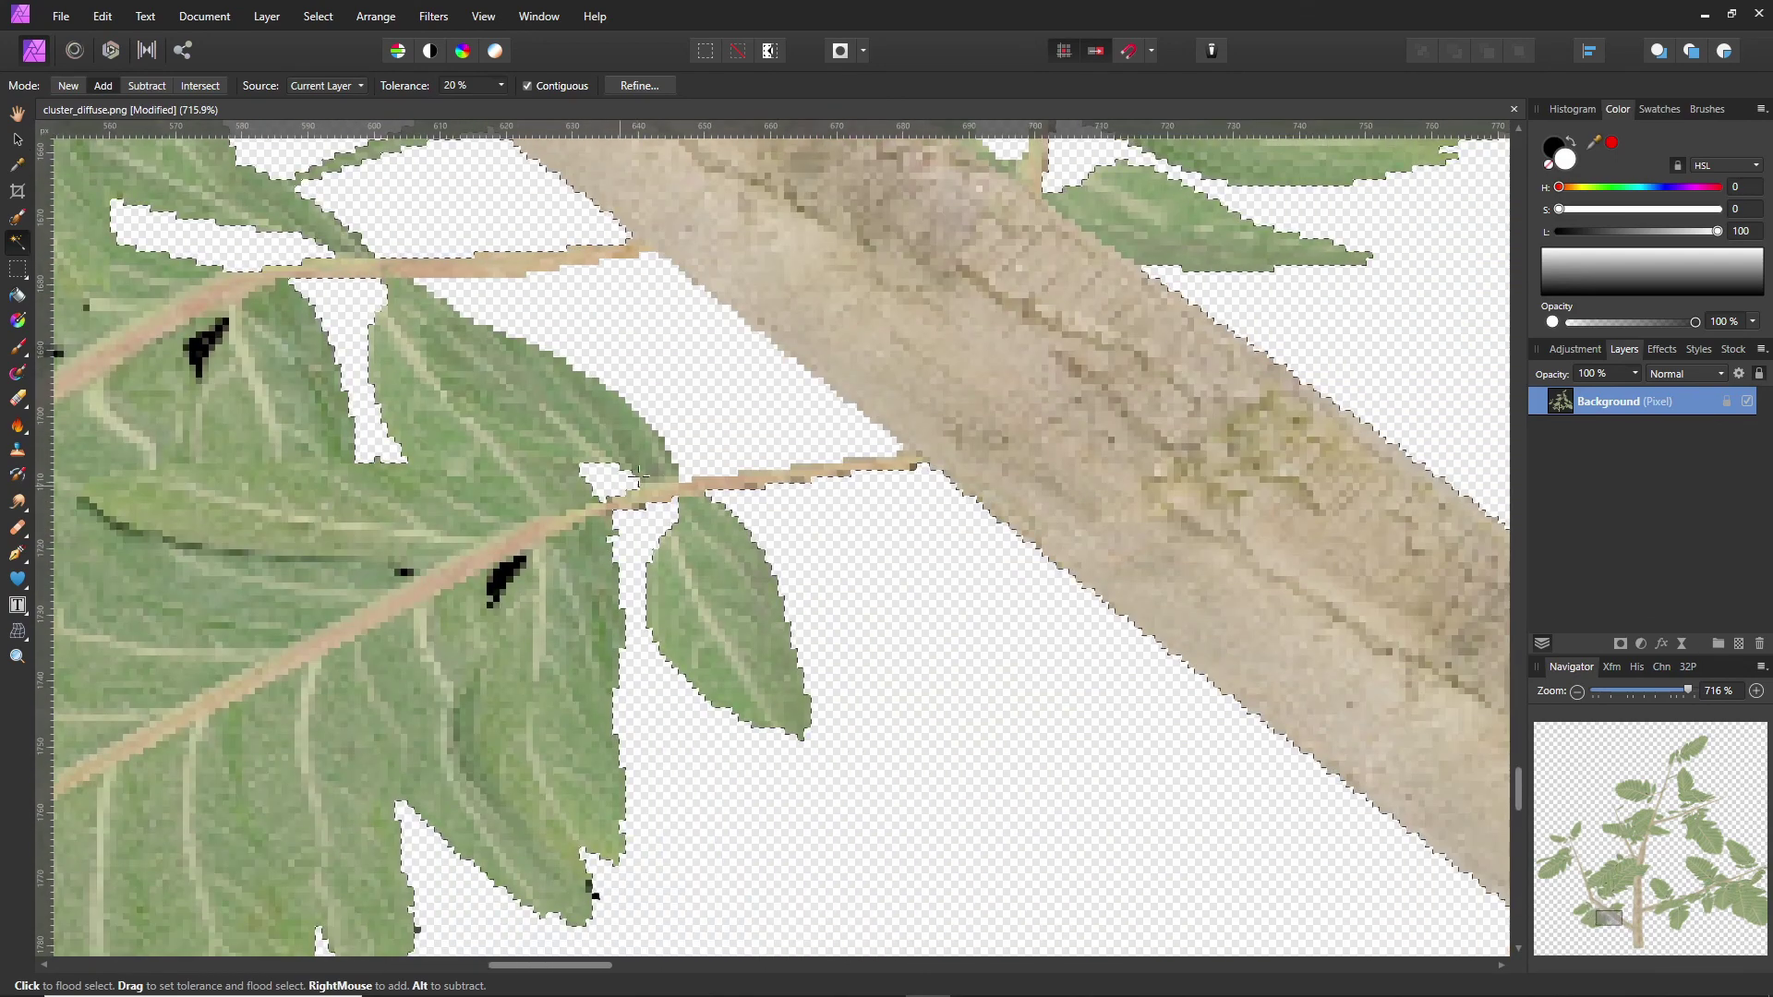
ctrl+scroll(672, 560, down, 6)
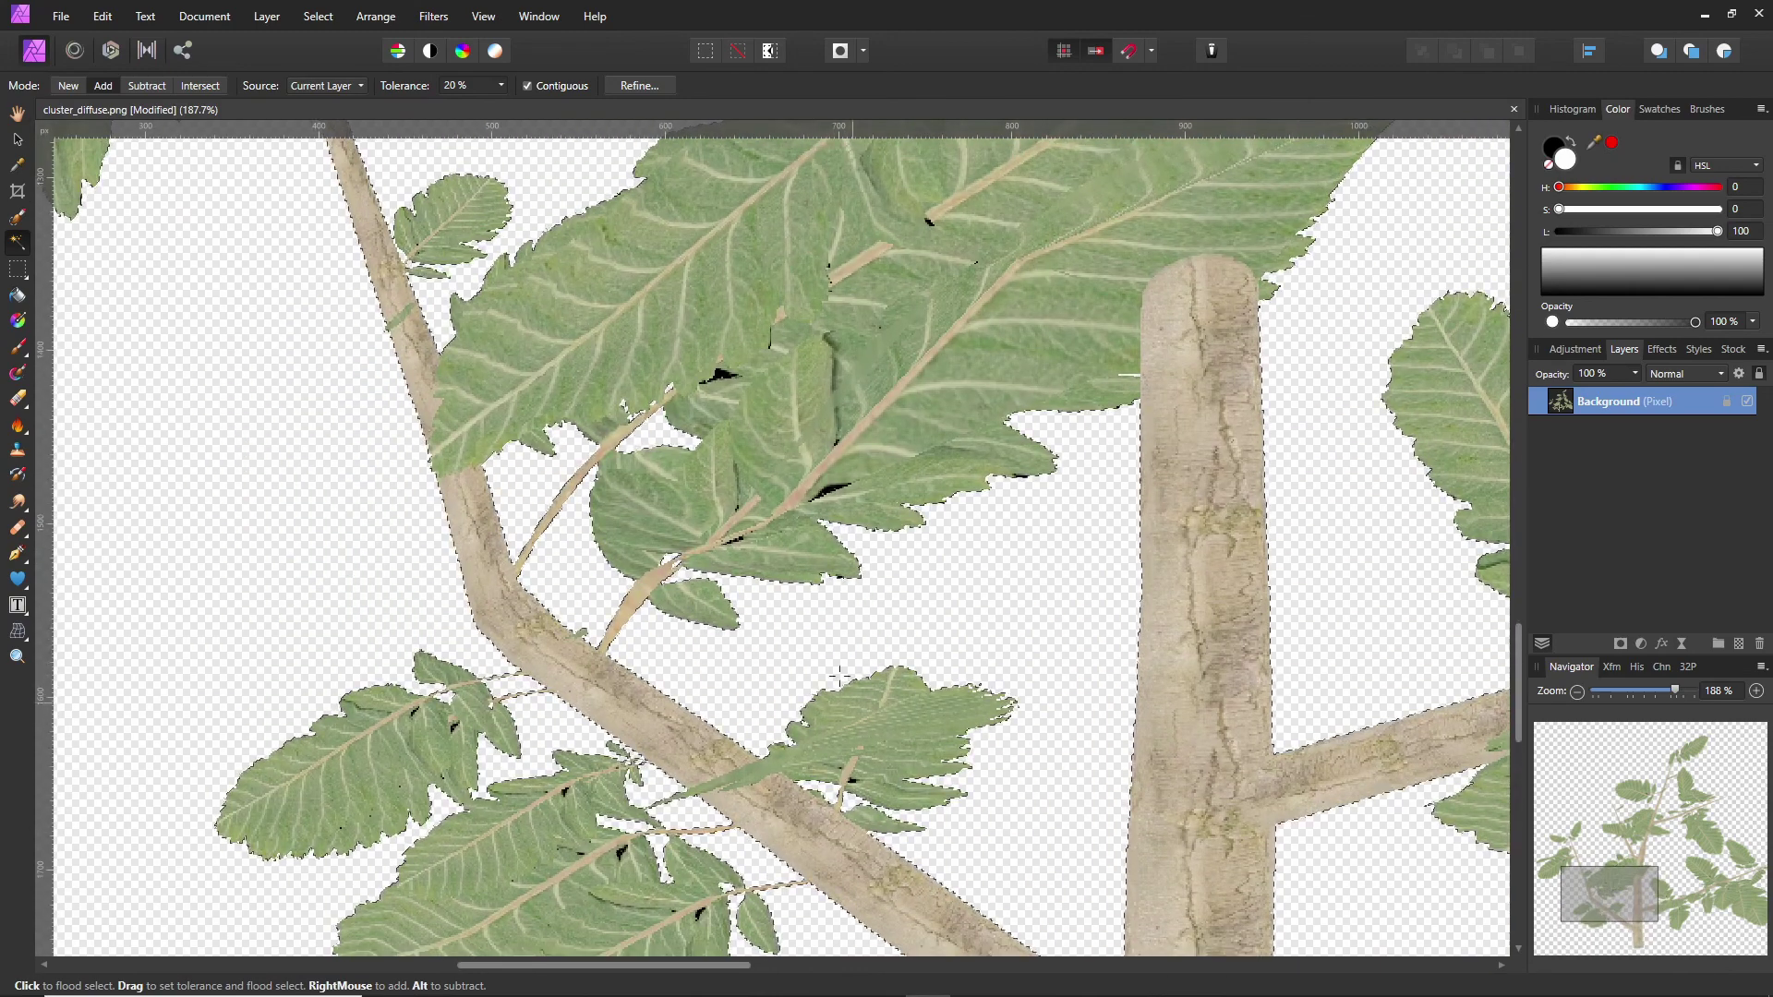
Add the transparent gap beside the leaf stem joining the far-left branch to the flood selection.
scroll(791, 594, up, 1)
scroll(791, 594, up, 5)
scroll(791, 594, left, 3)
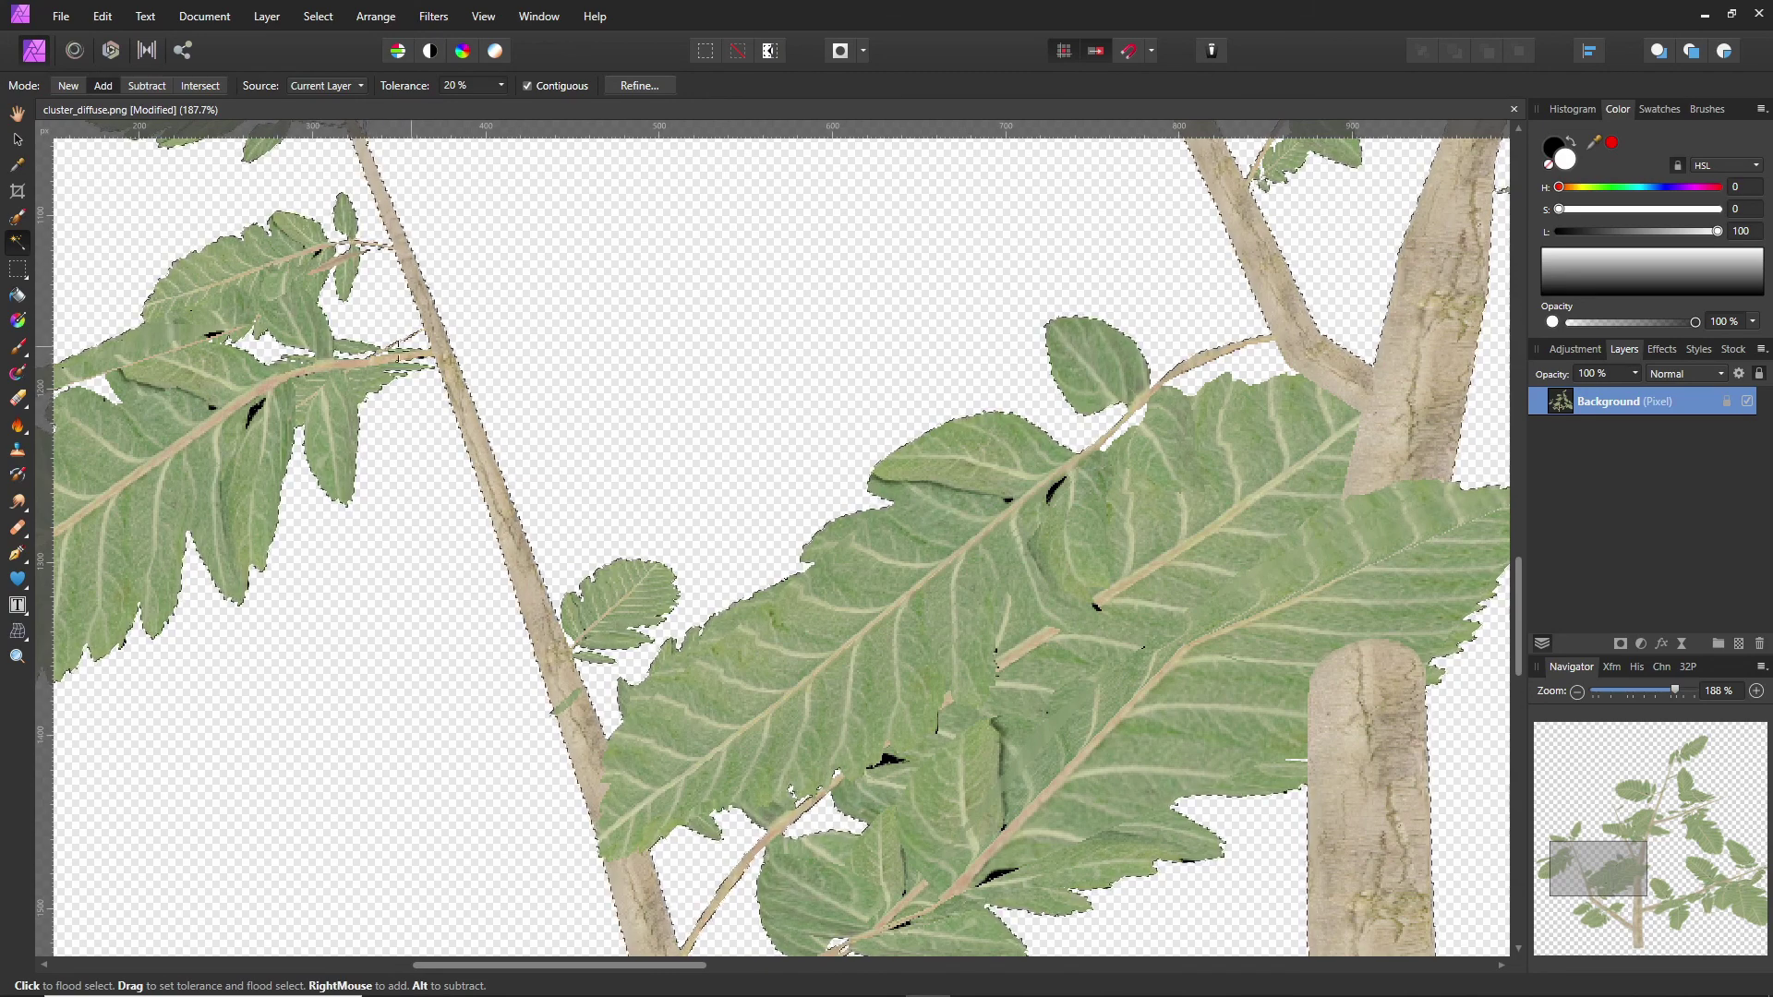
click(385, 356)
ctrl+scroll(382, 328, up, 8)
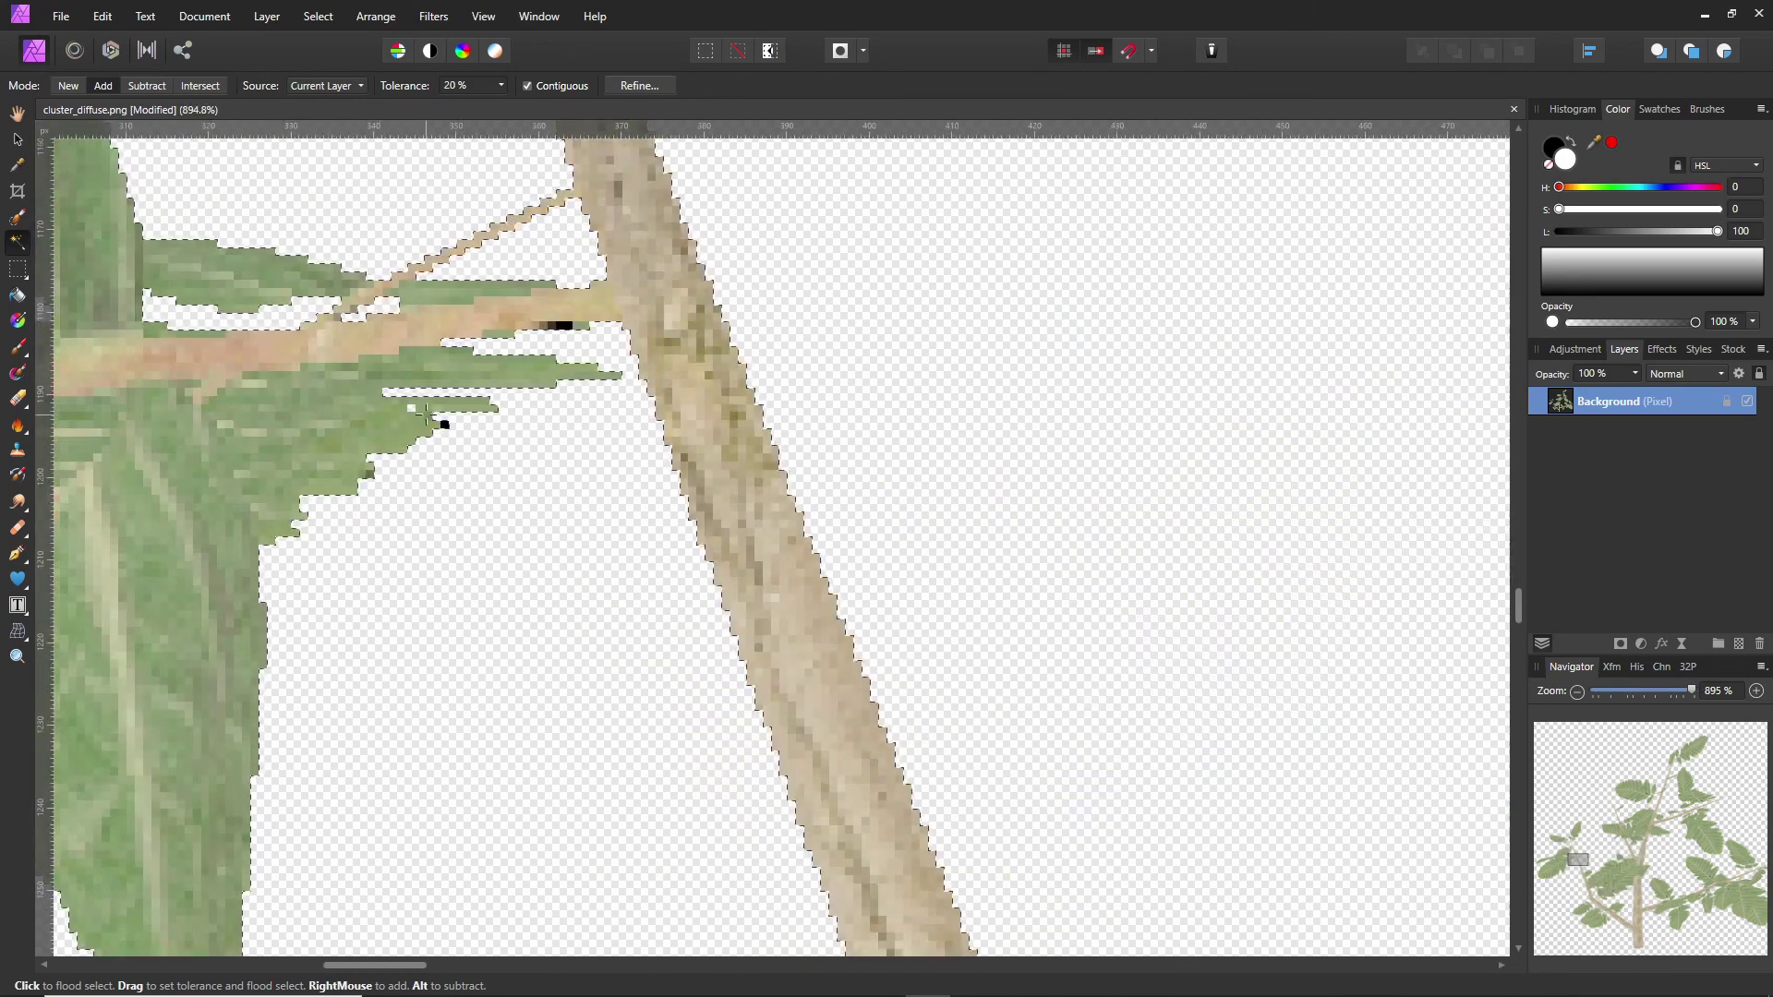
Check the selection across the far-left leaves, the central cluster, the whole image and the leaves at its right edge.
ctrl+scroll(909, 592, down, 8)
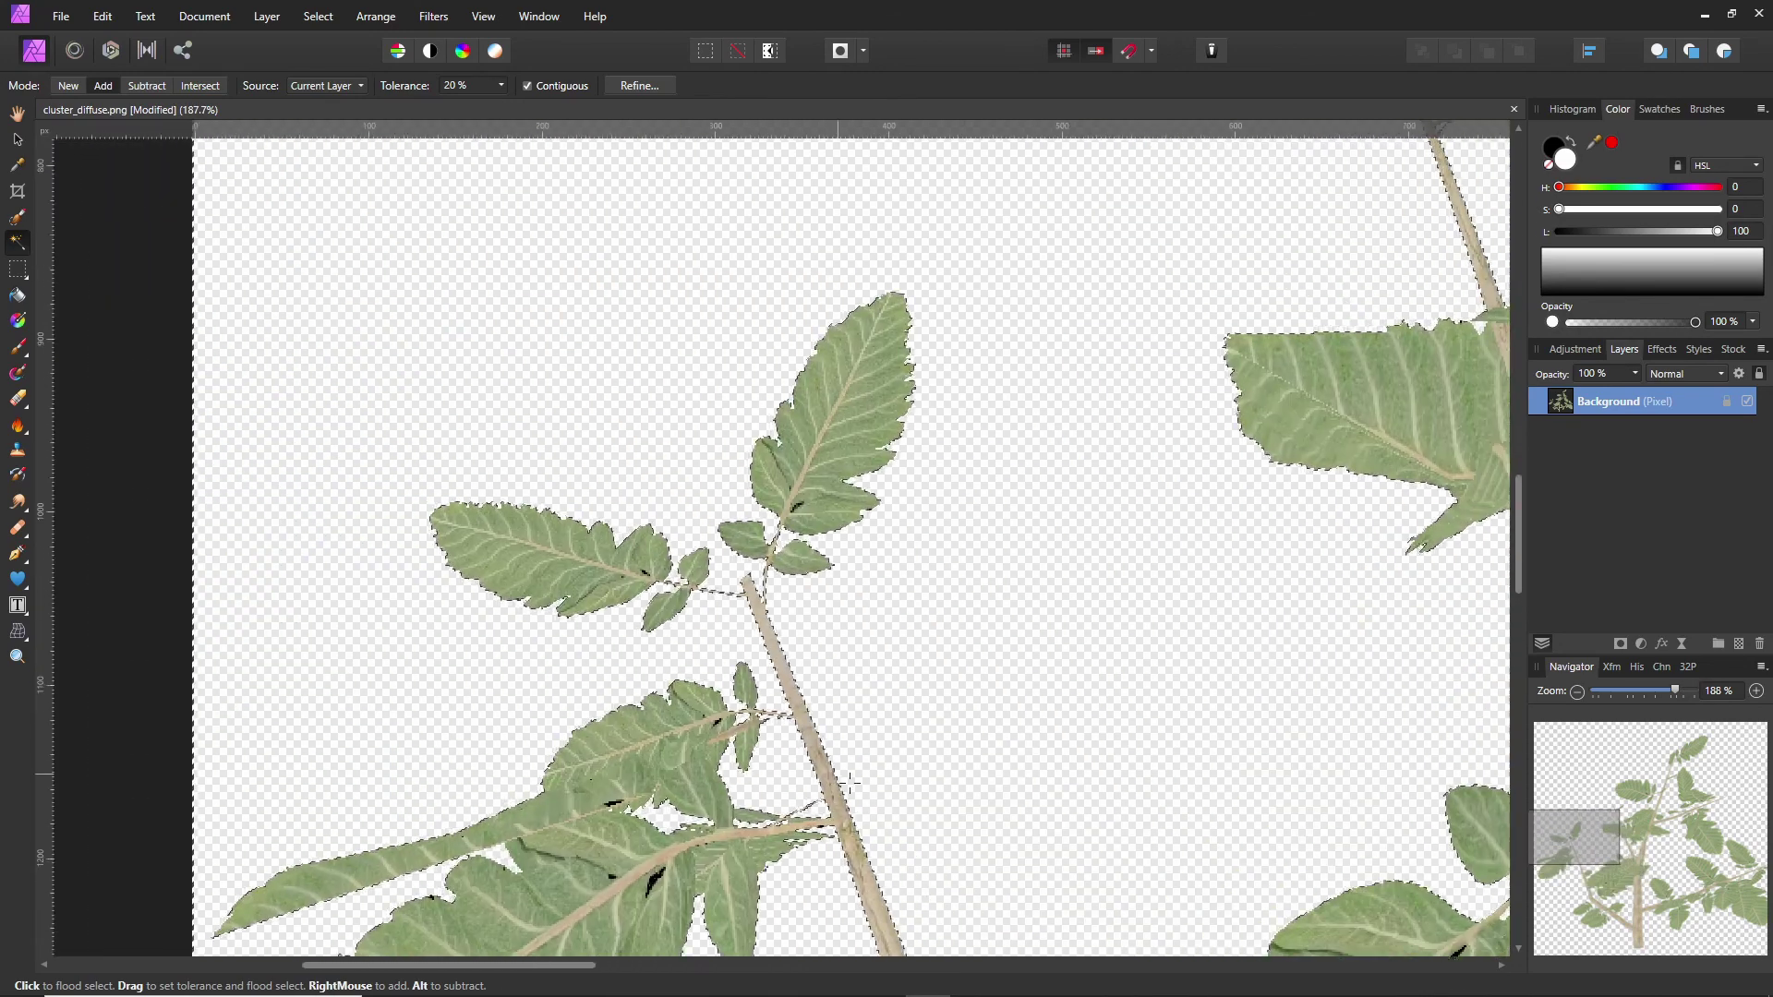
middle_drag(1279, 600, 301, 581)
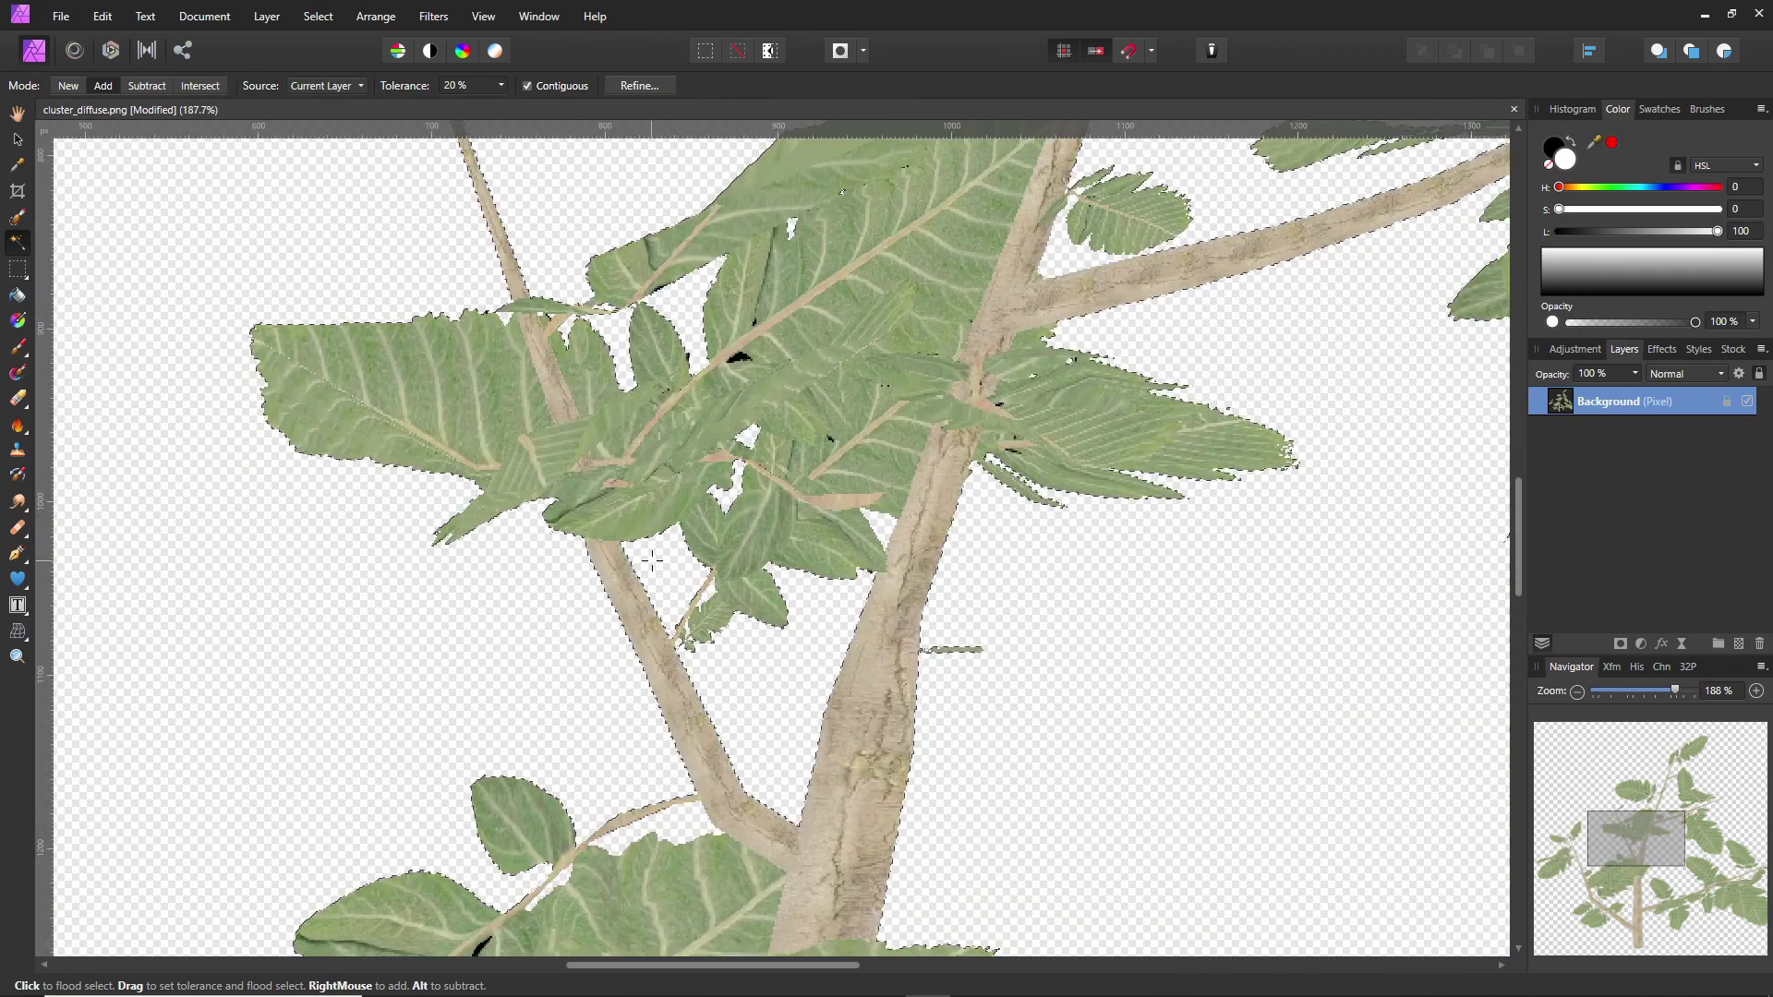
scroll(652, 565, down, 1)
ctrl+scroll(652, 563, down, 9)
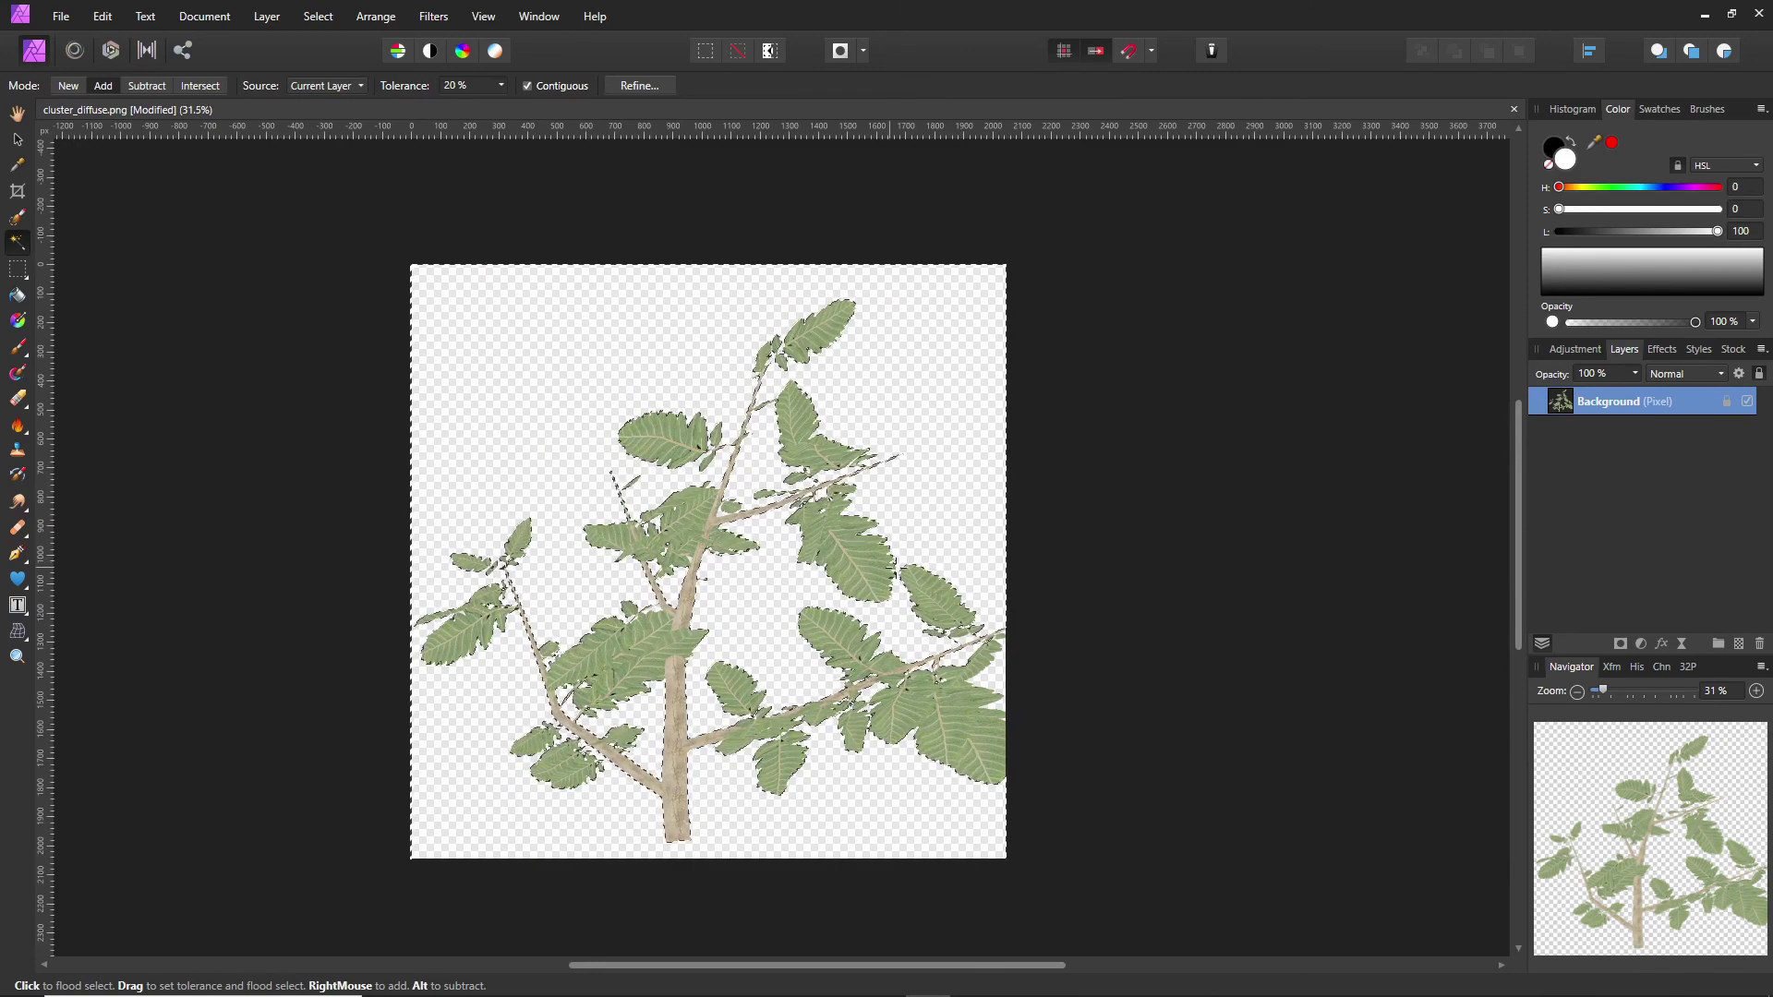
mouse_move(986, 679)
middle_down()
mouse_move(1177, 679)
mouse_move(1011, 679)
middle_up()
ctrl+scroll(1006, 572, up, 11)
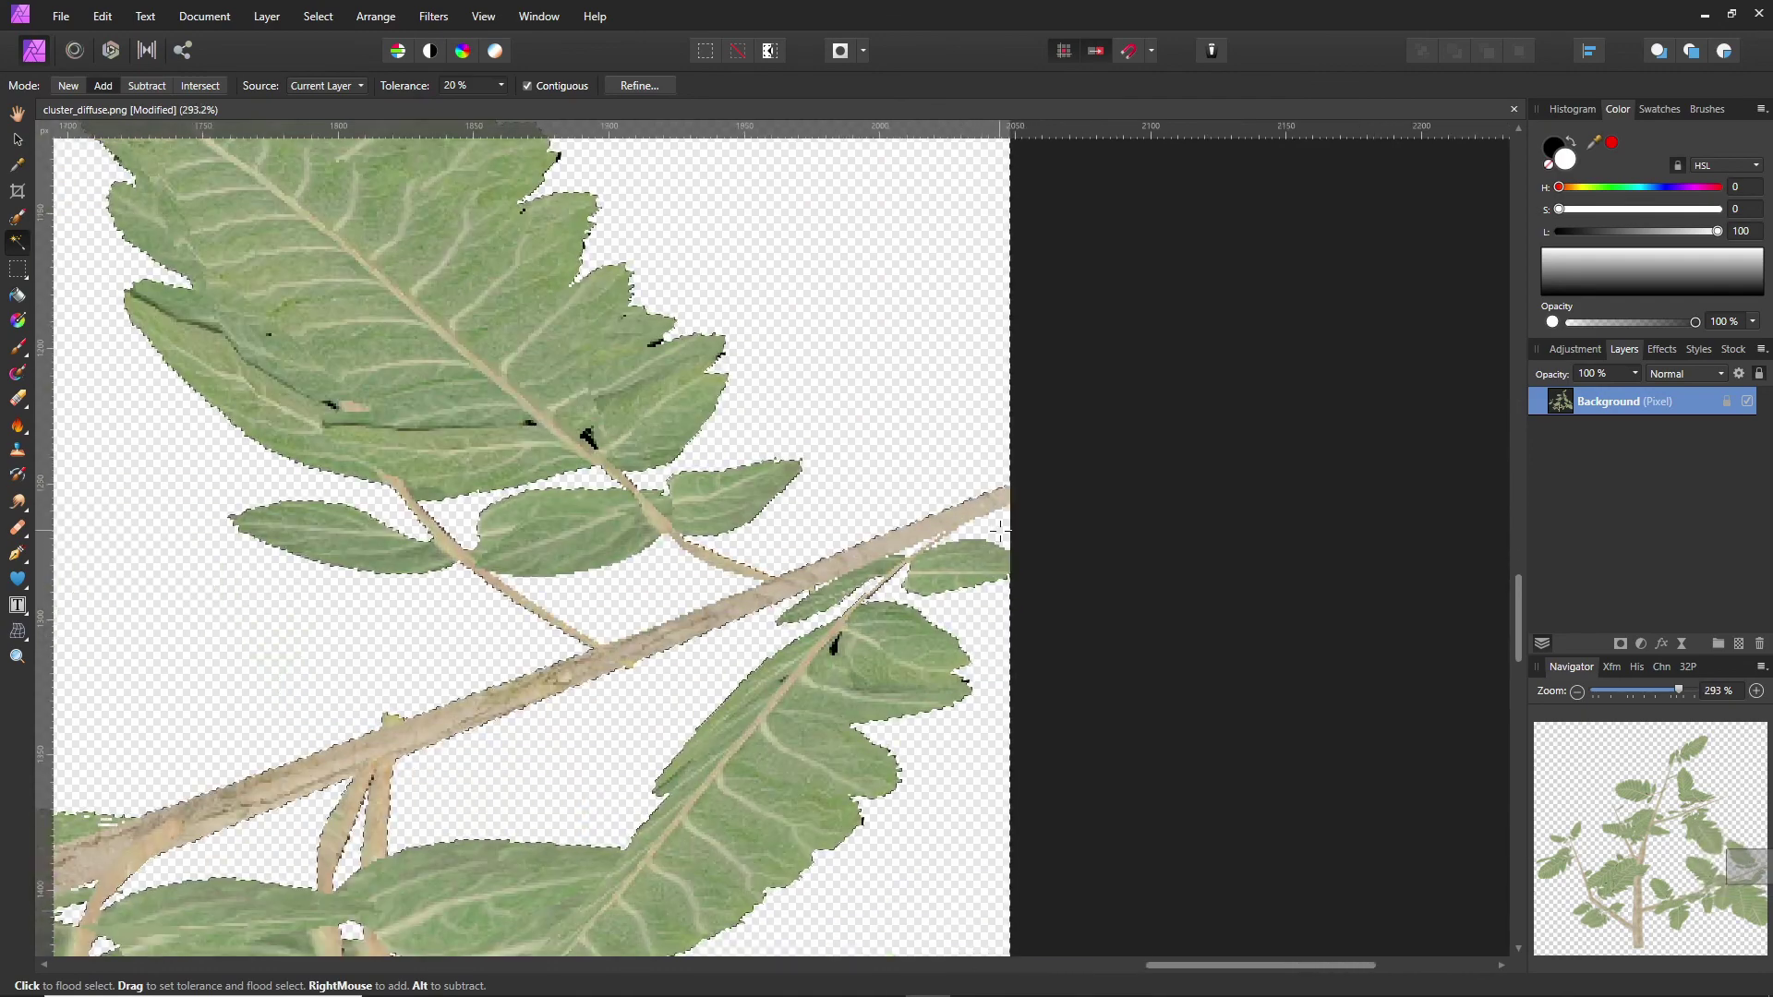
scroll(981, 559, down, 4)
shift+scroll(878, 568, right, 2)
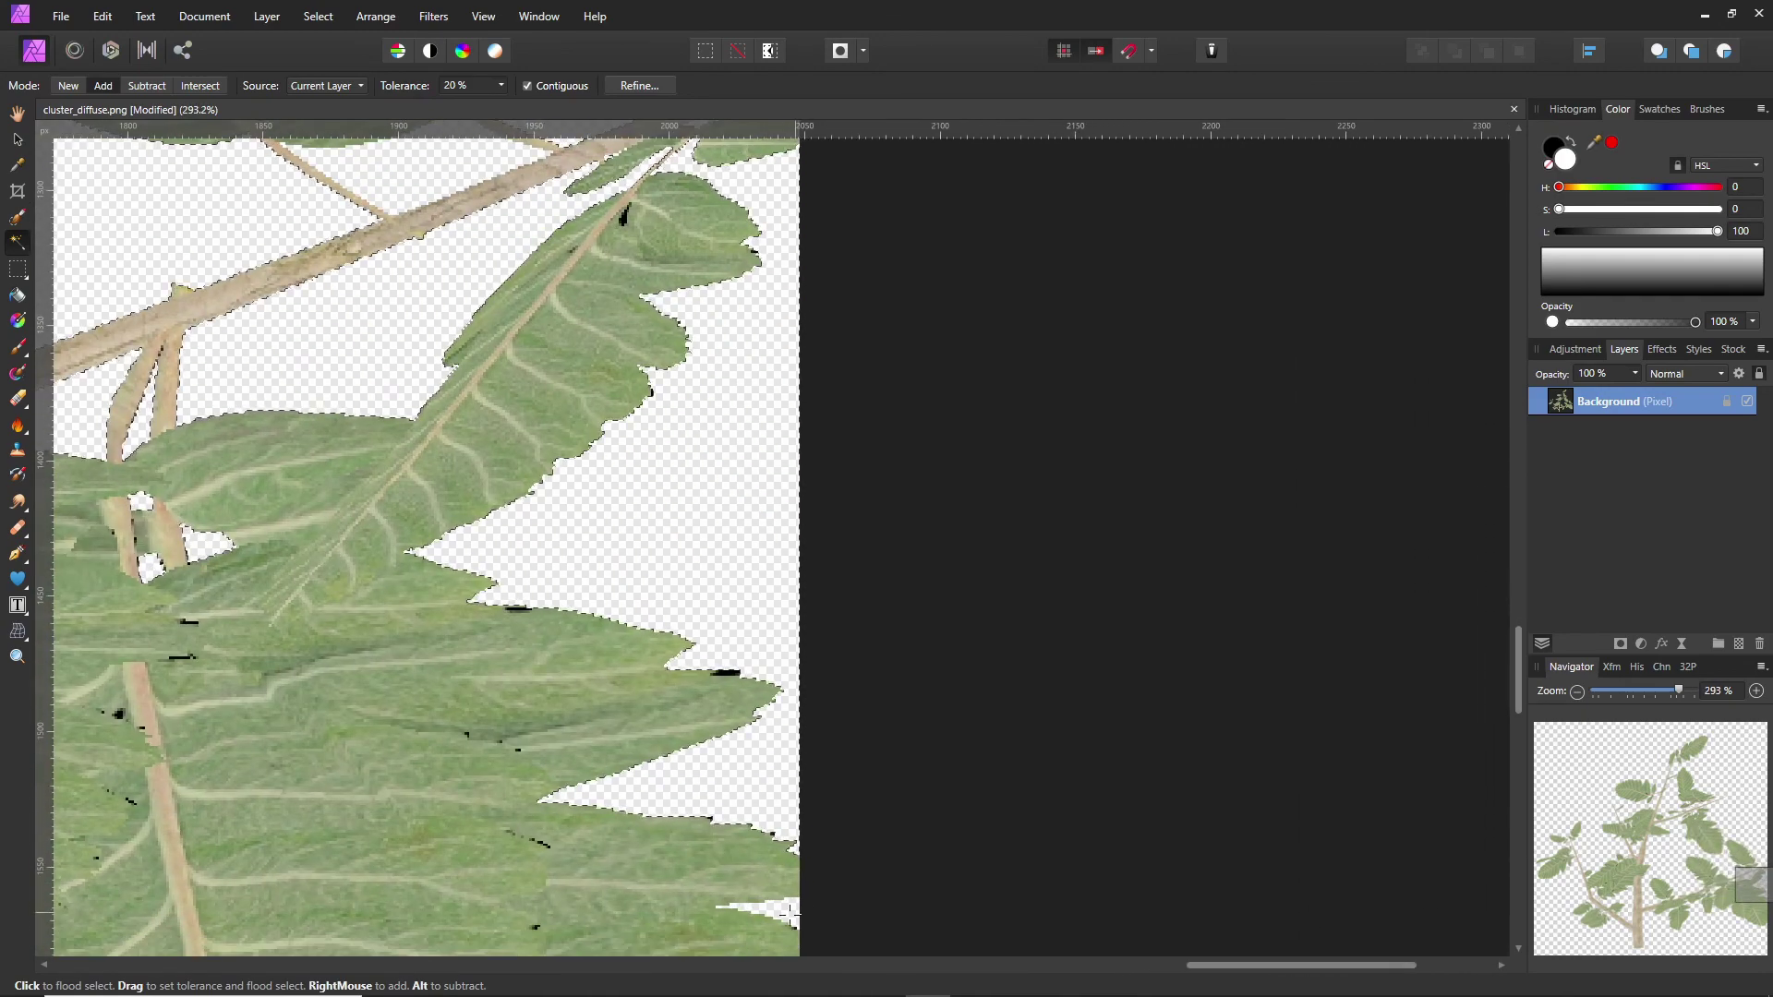
ctrl+scroll(618, 774, down, 5)
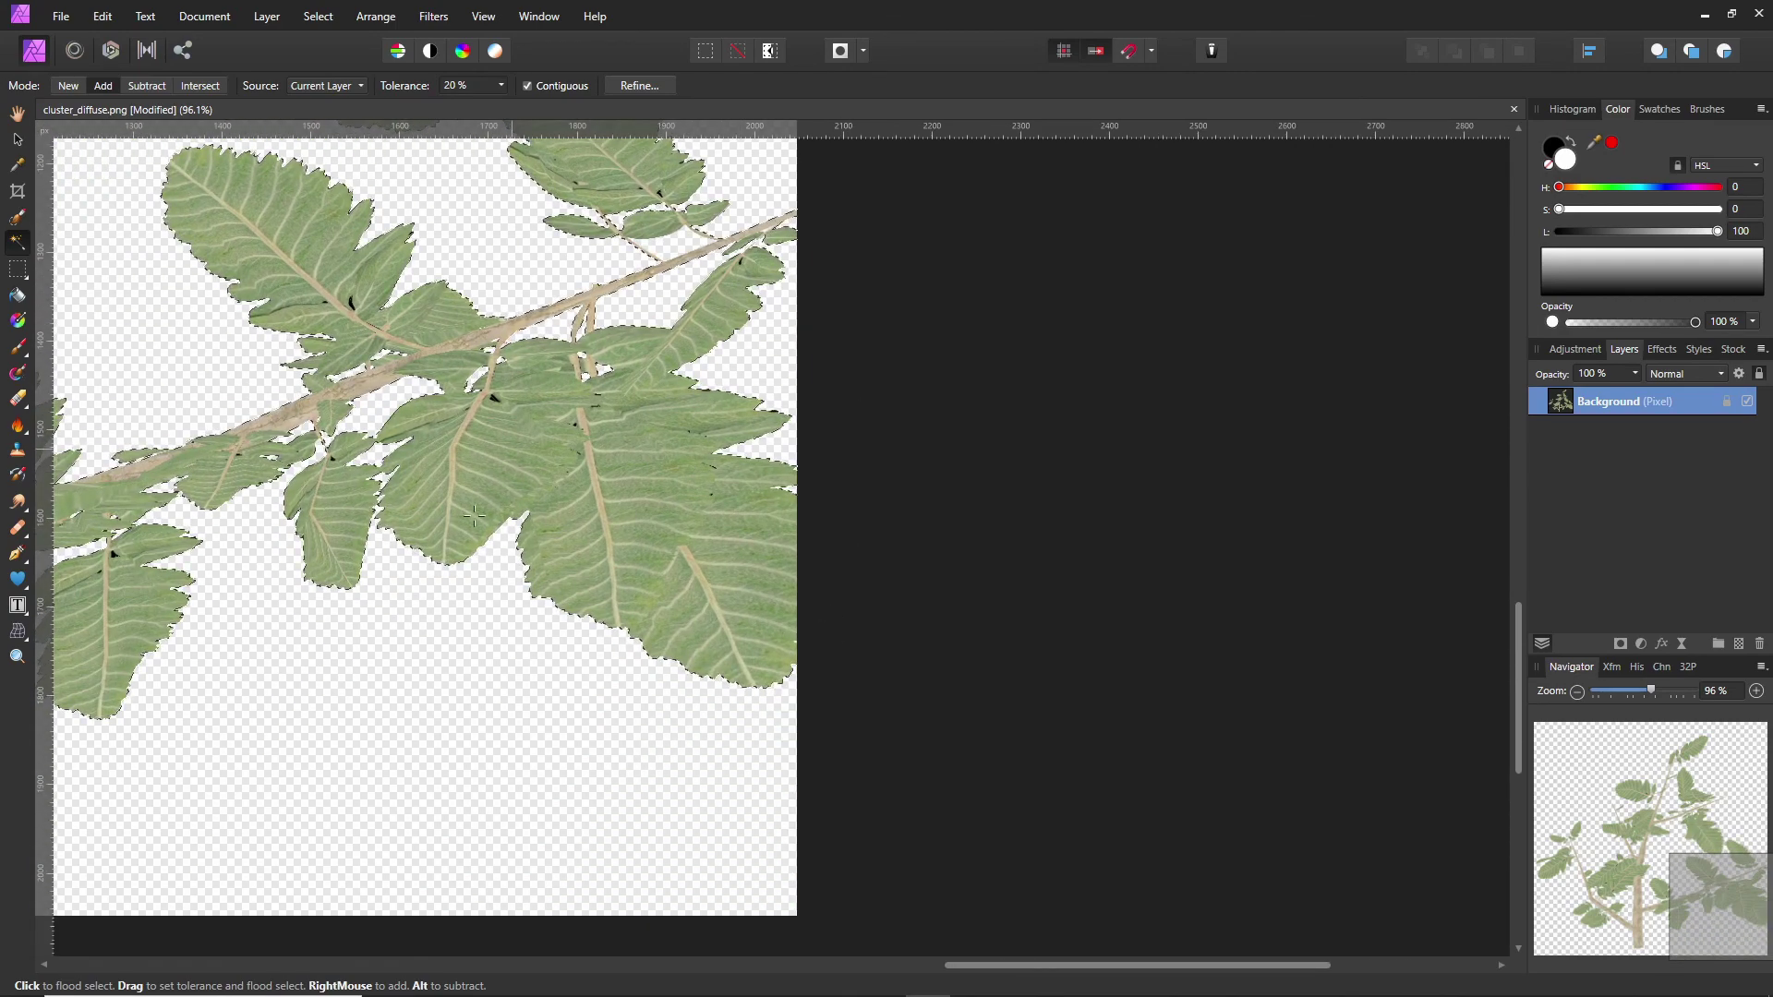
Fill the selected transparent background around the leafy branch with solid black at 100% opacity in Normal blend mode.
middle_drag(519, 451, 772, 545)
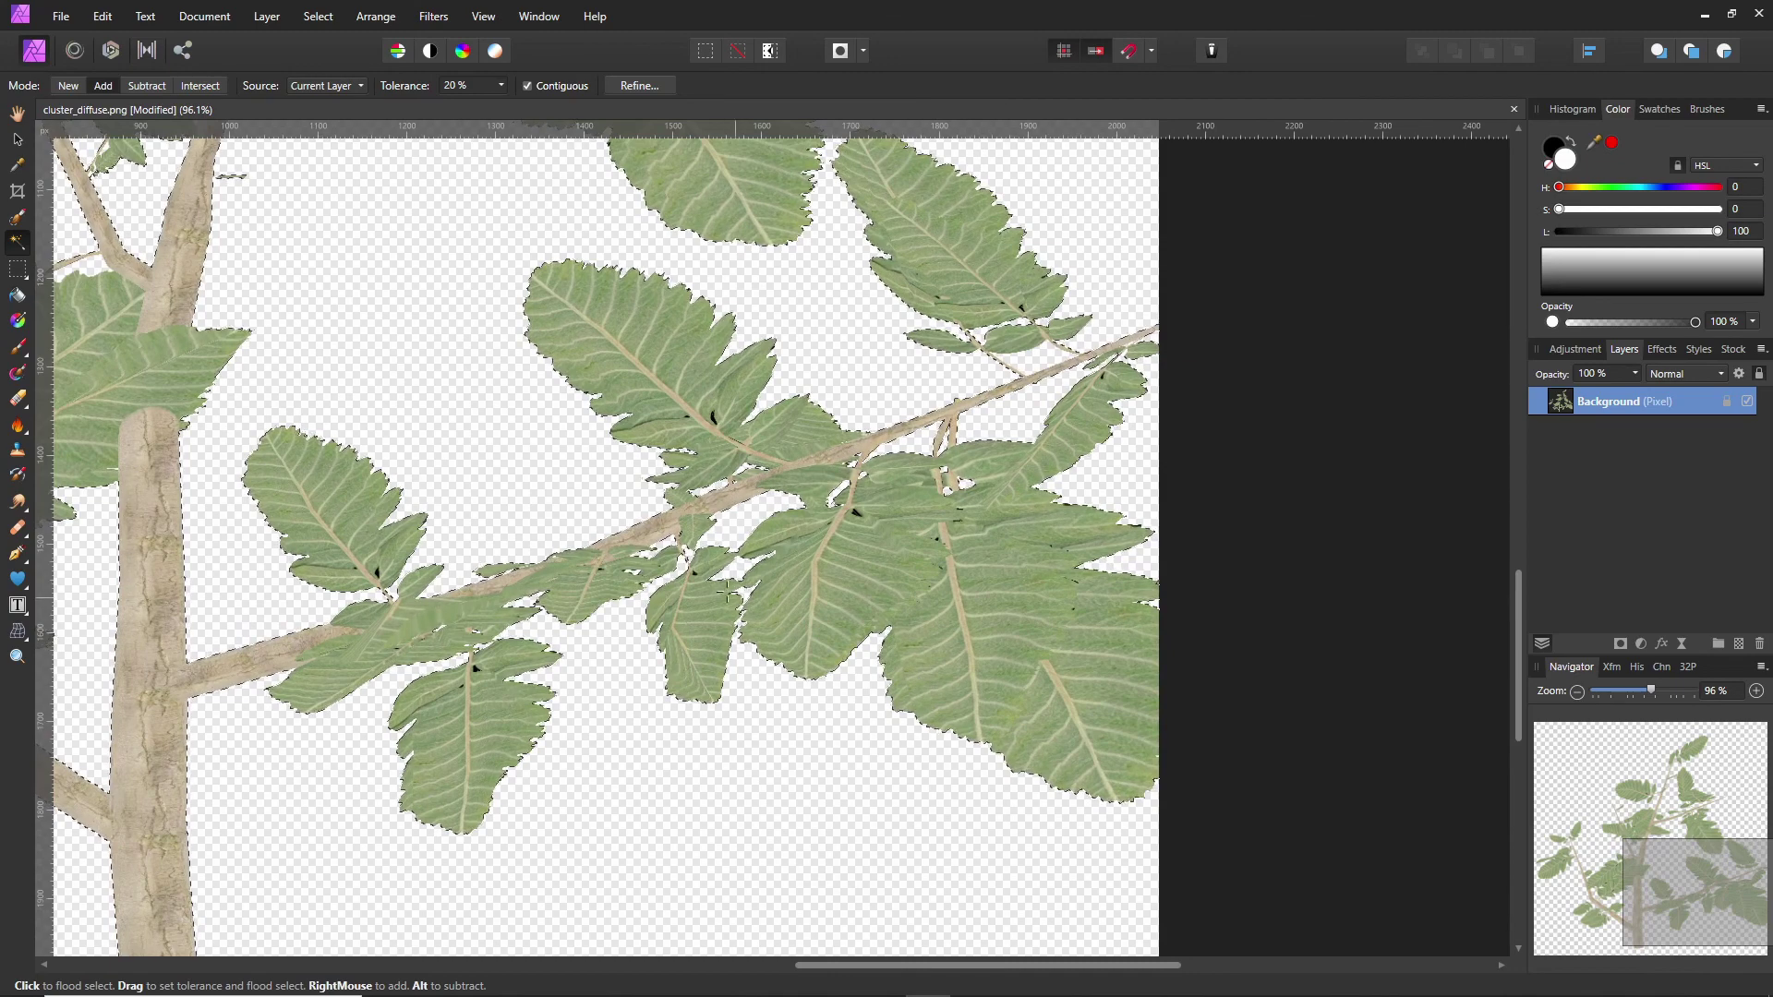
ctrl+scroll(772, 545, down, 5)
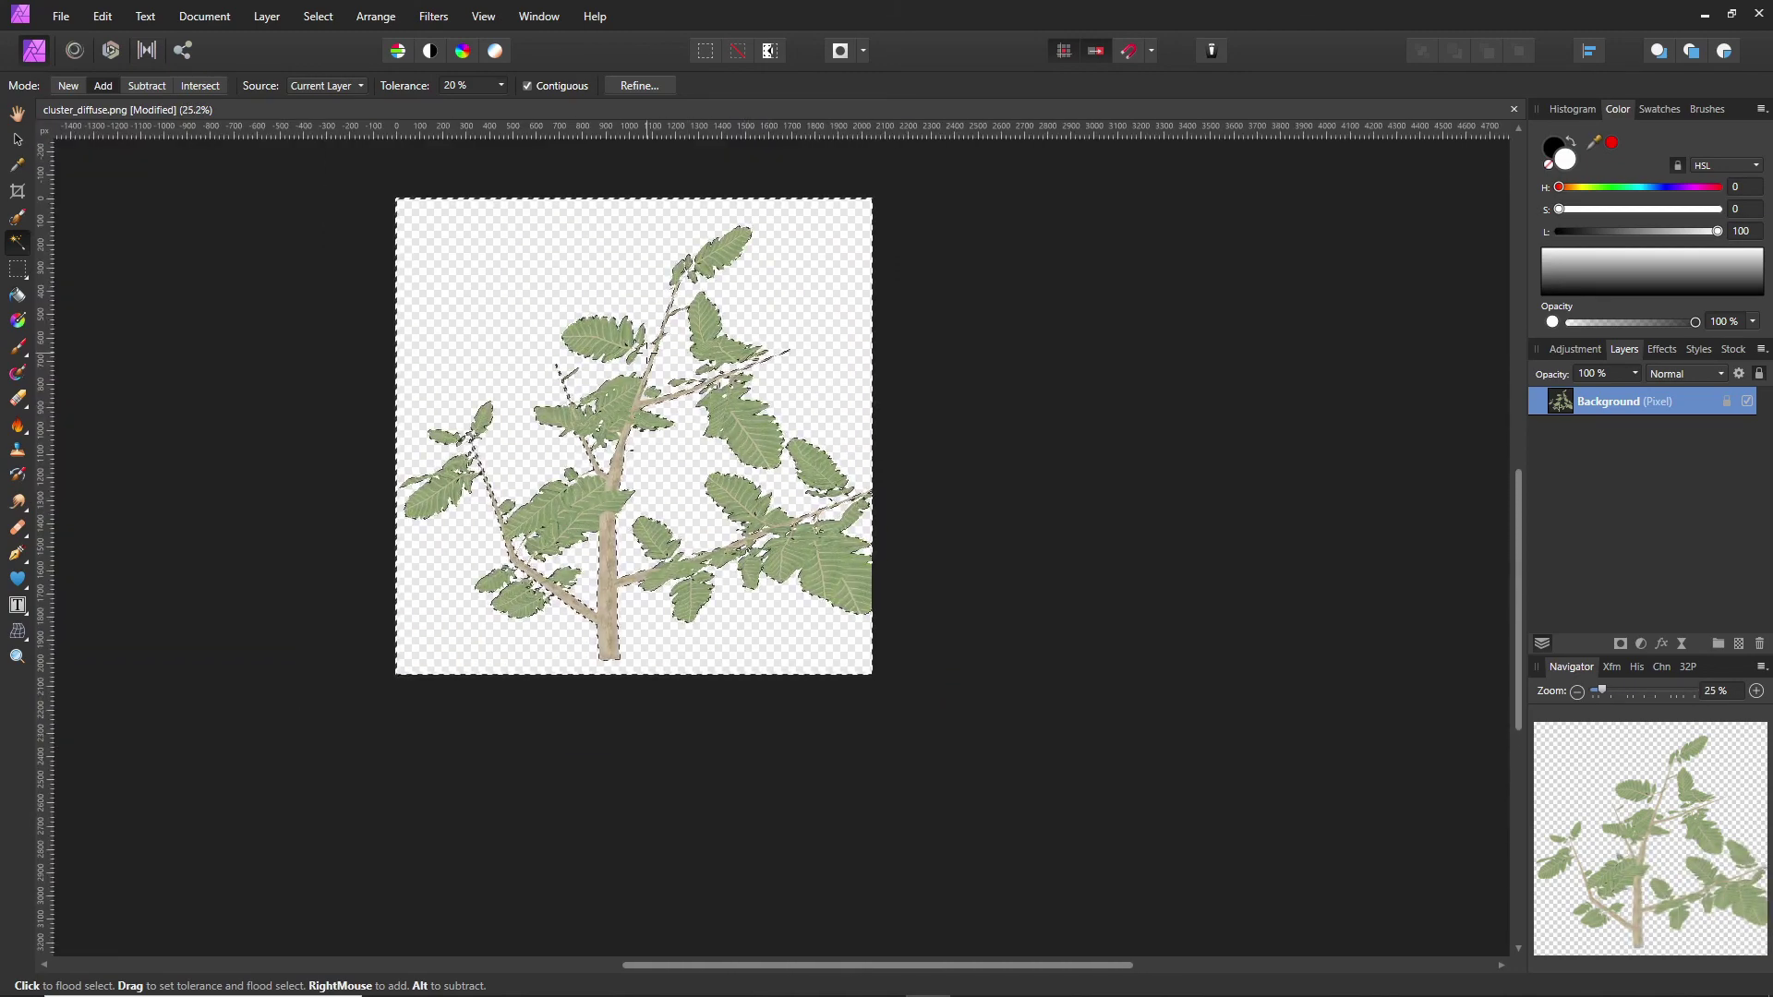
key(shift+F5)
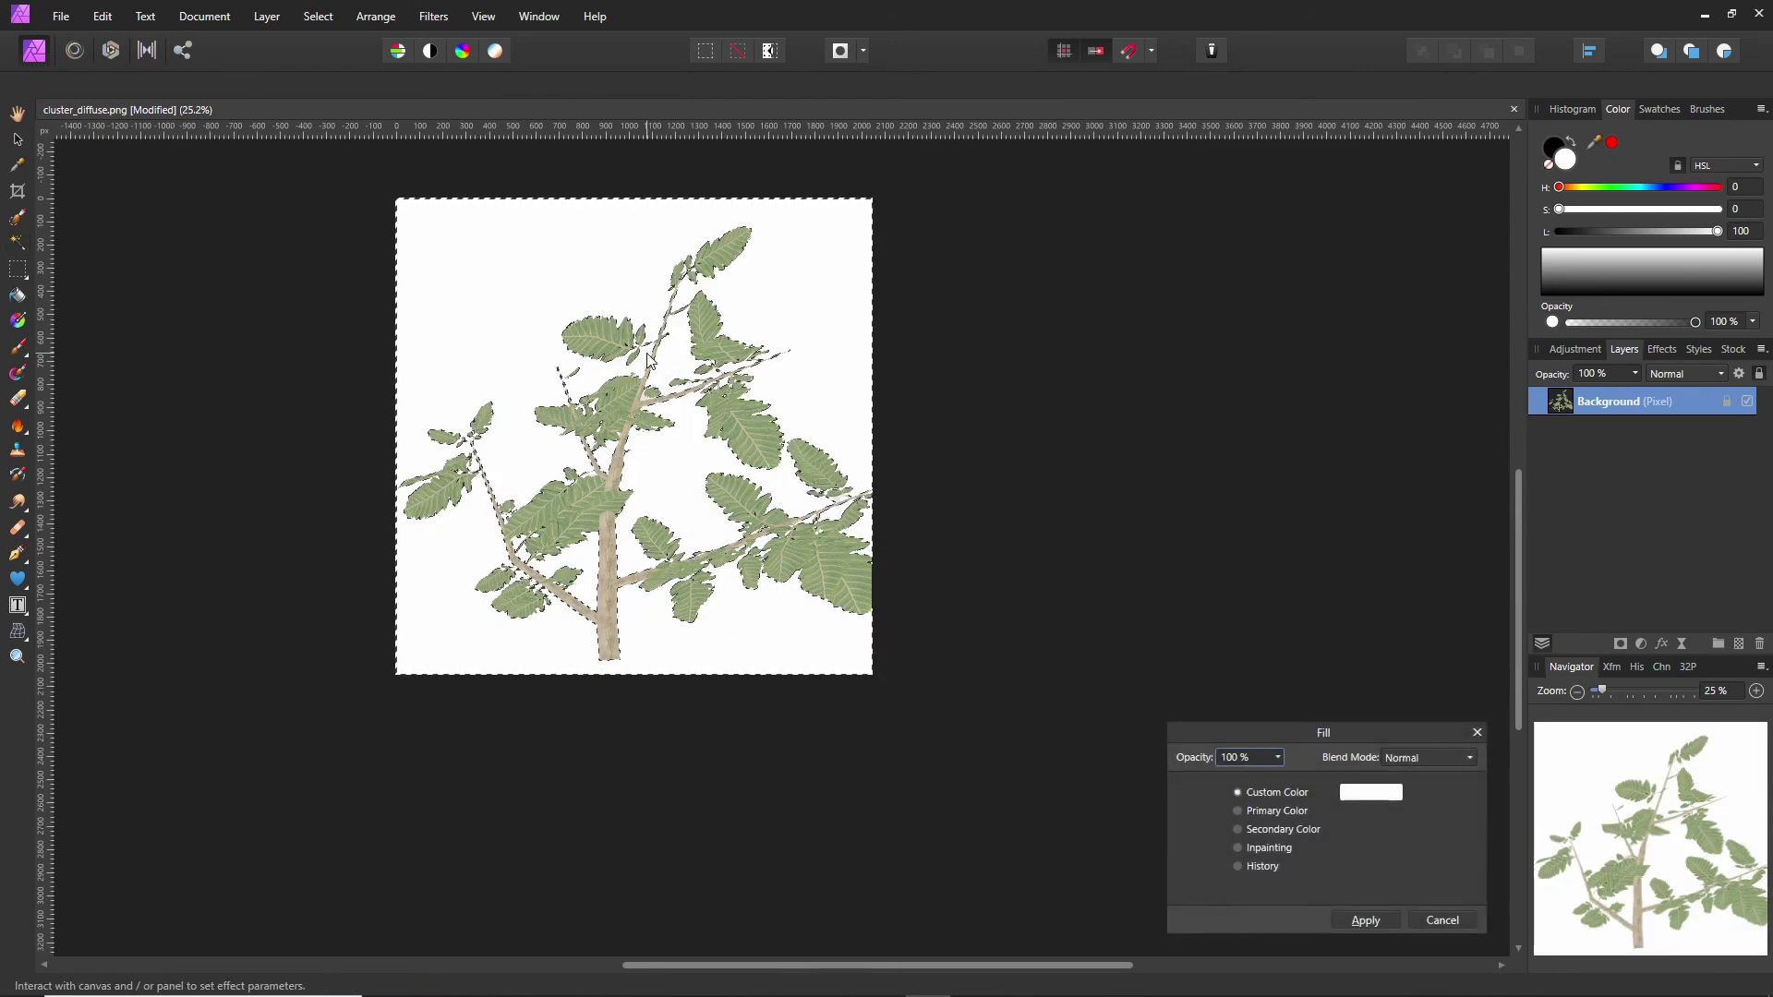
click(1372, 796)
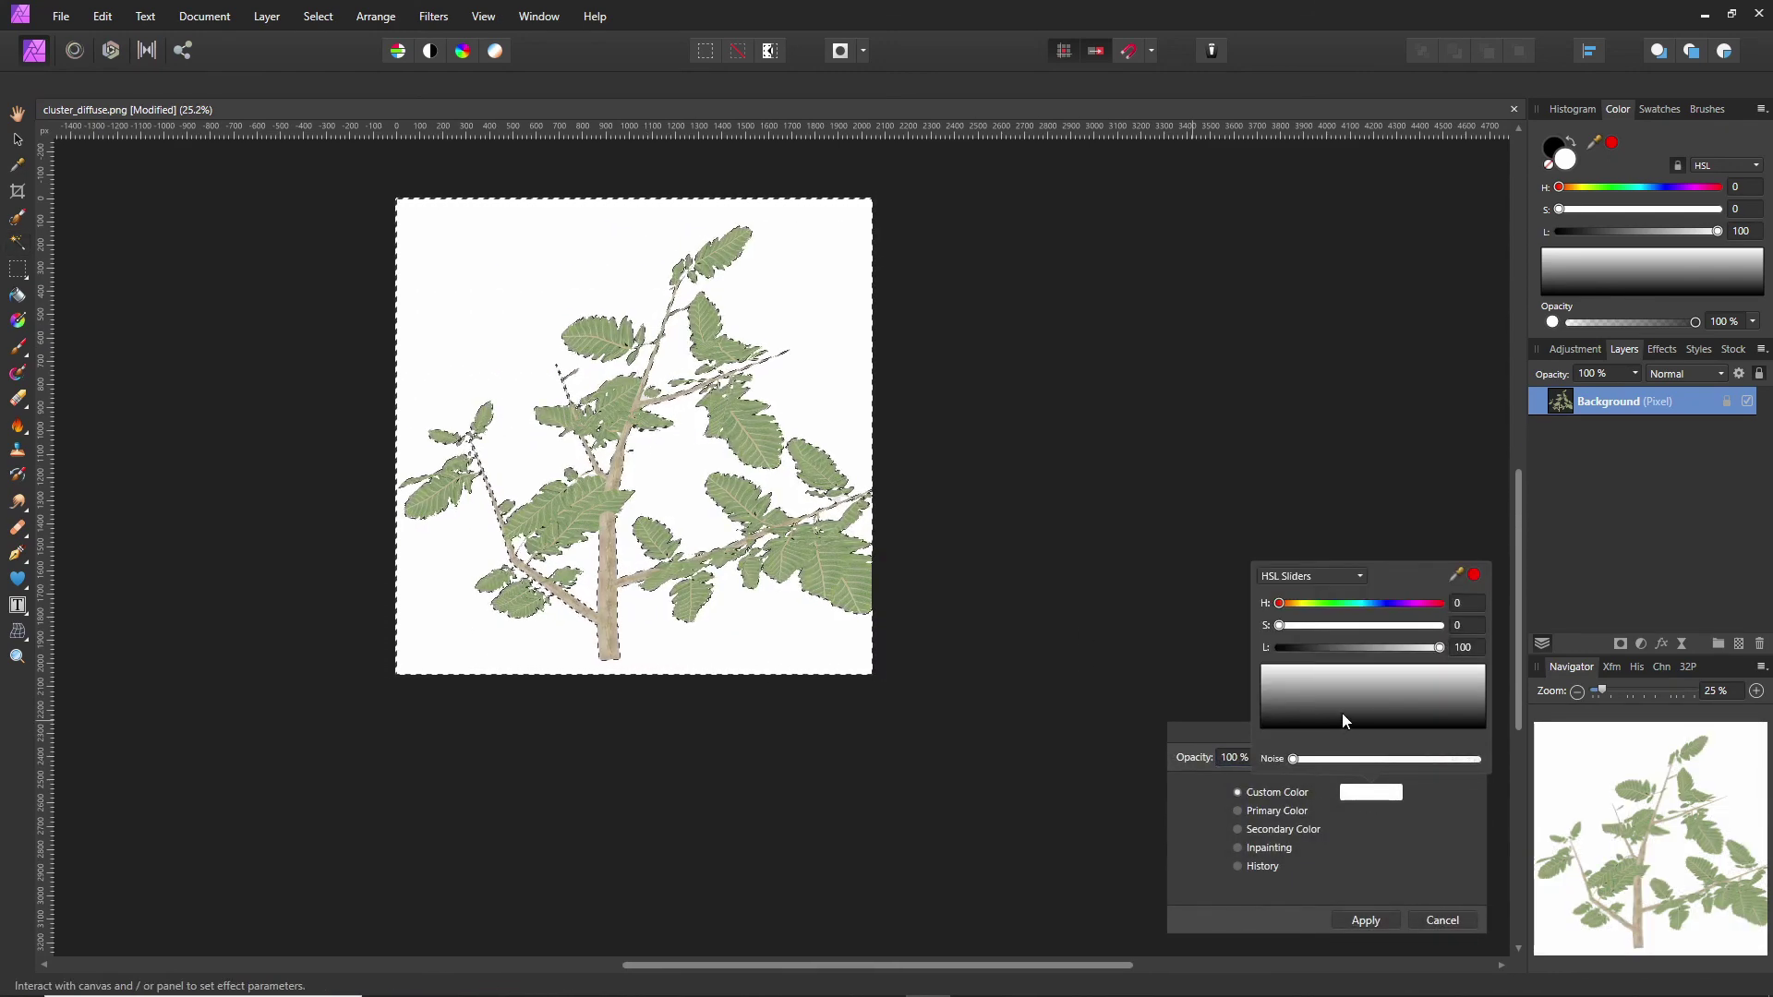
click(1366, 921)
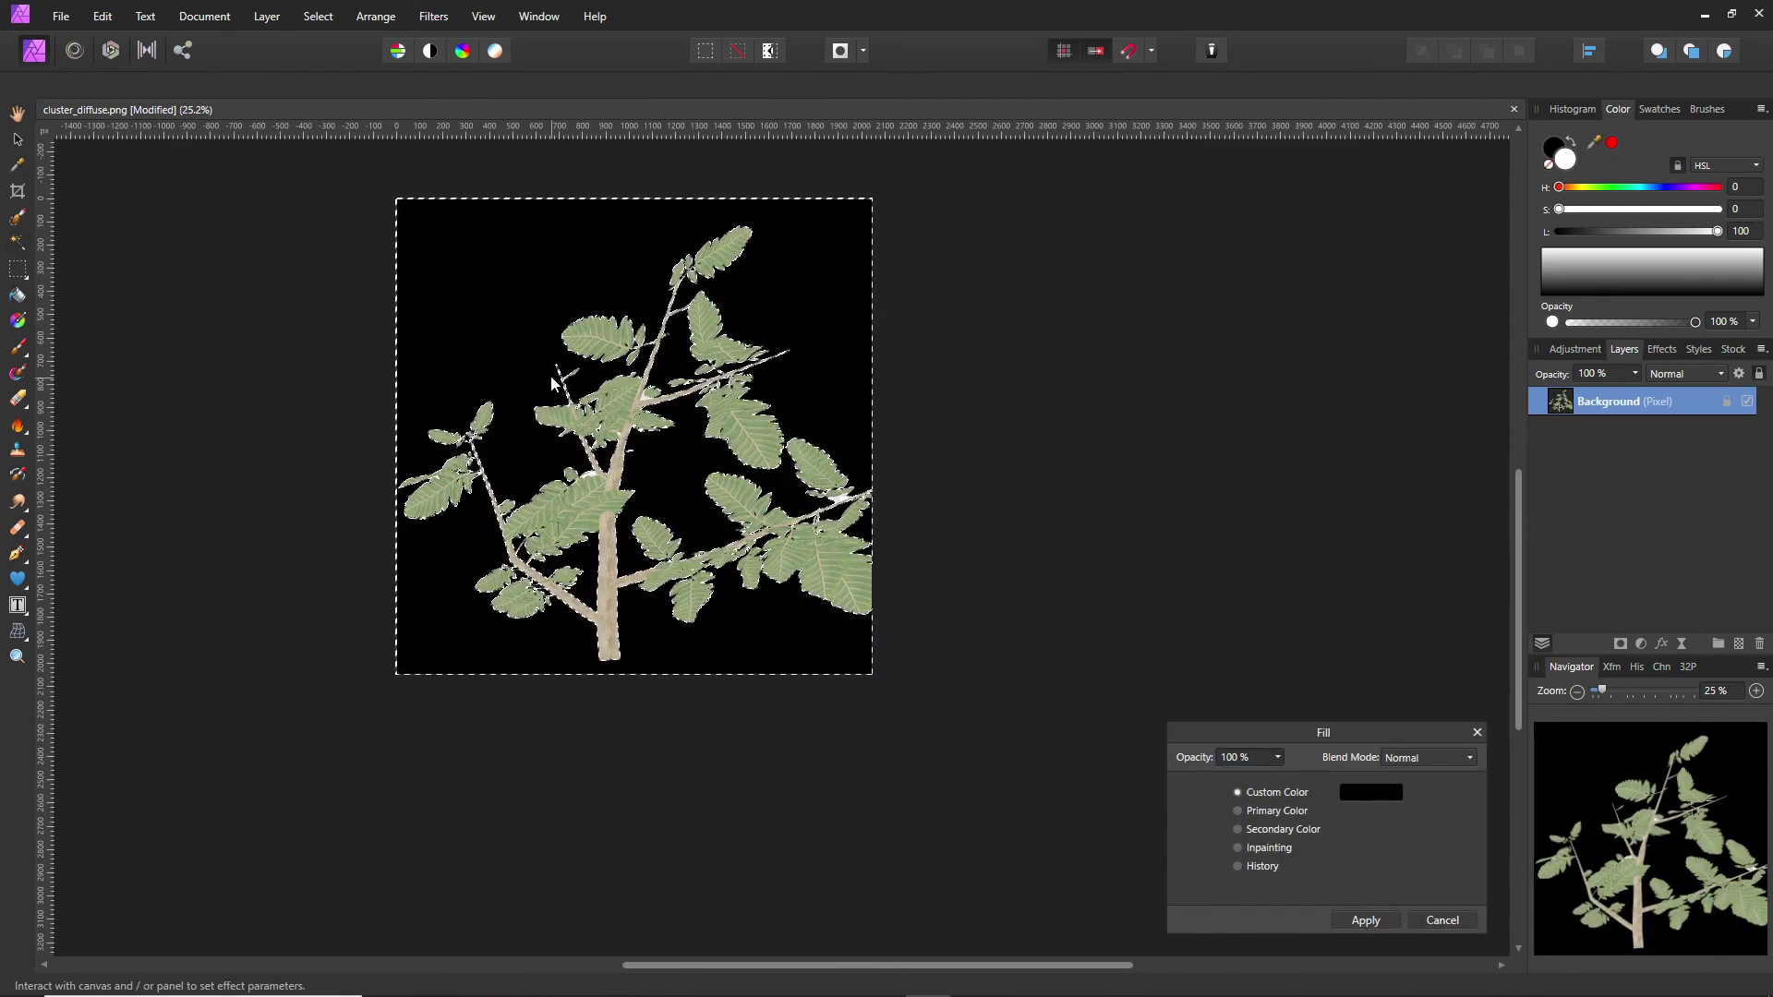
ctrl+scroll(589, 498, up, 5)
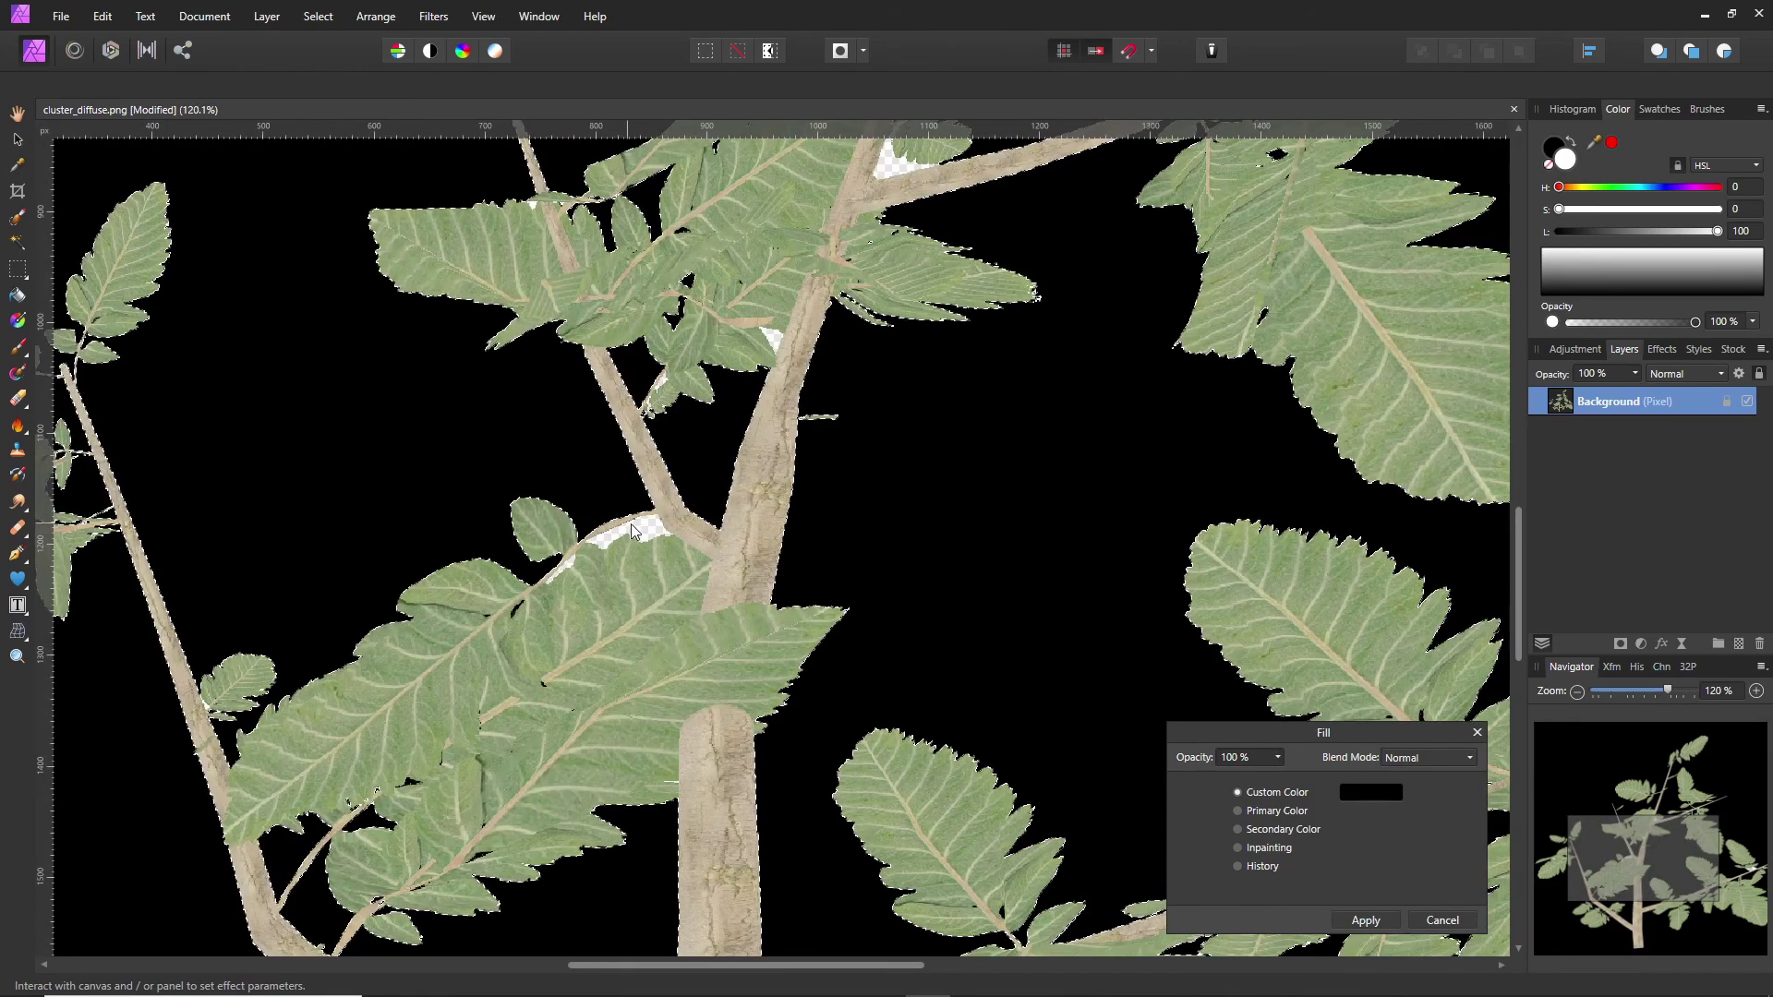
click(1366, 921)
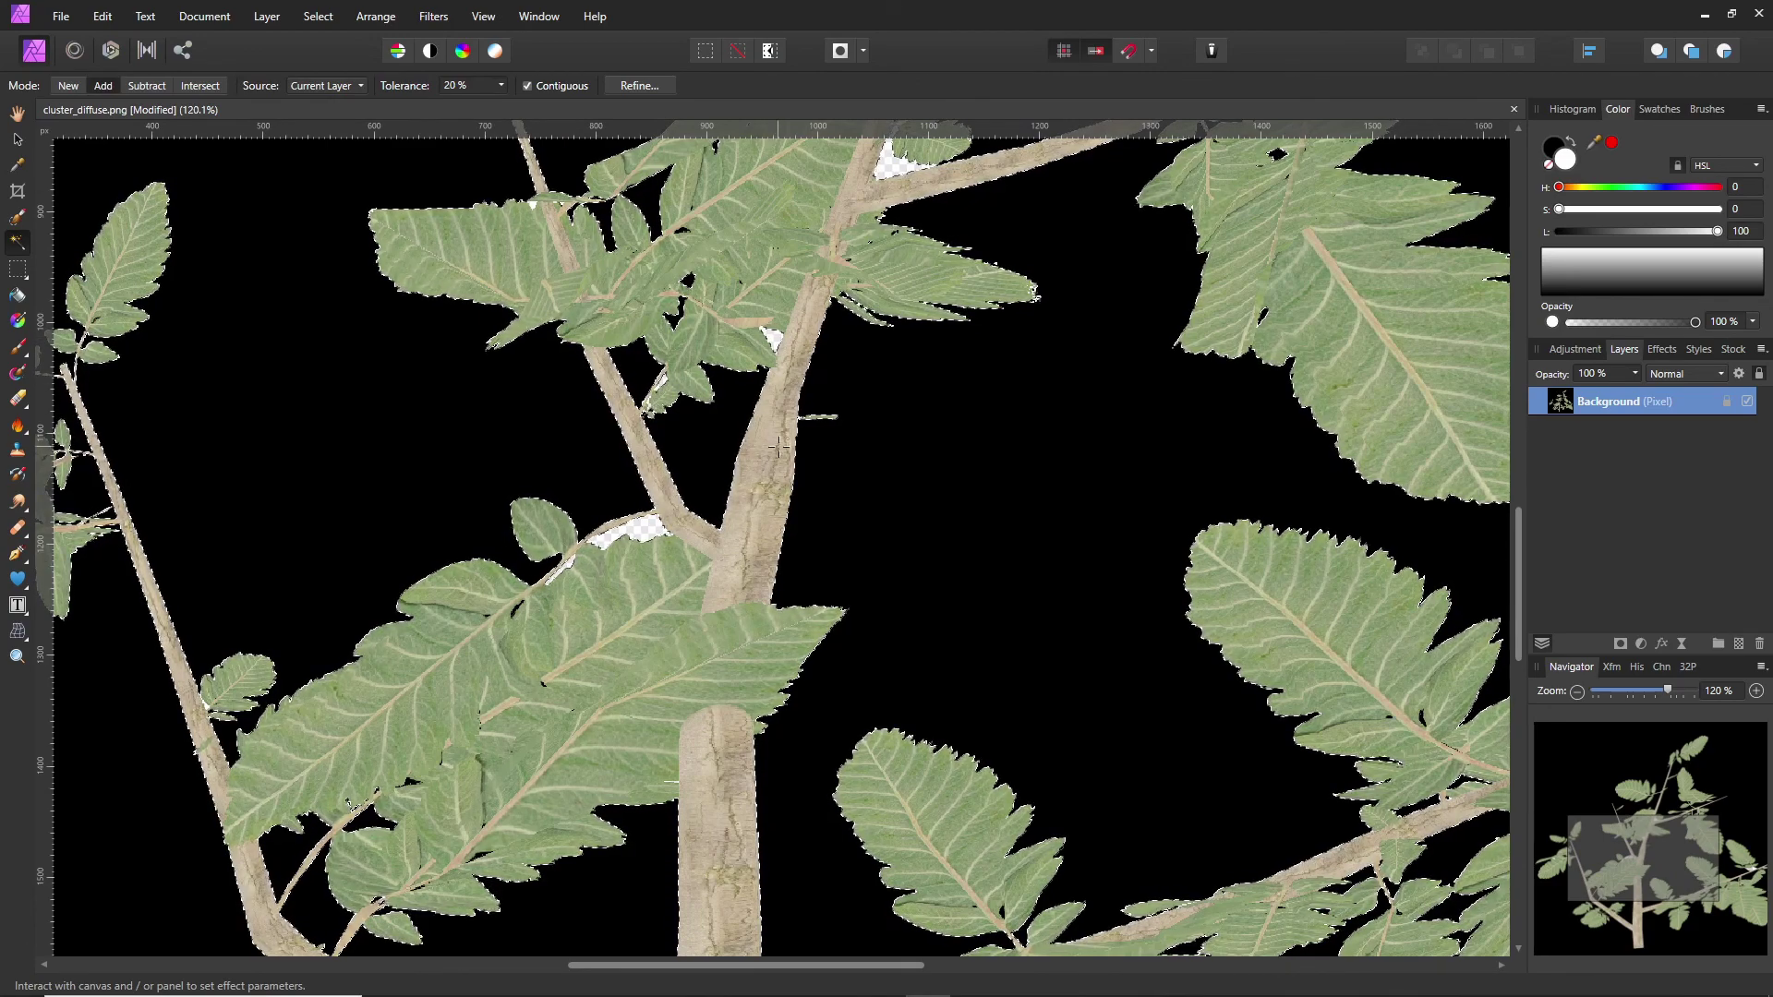
Repeat the 100% black fill on the same selection to cover the leftover transparent gaps around the central trunk.
key(shift+F5)
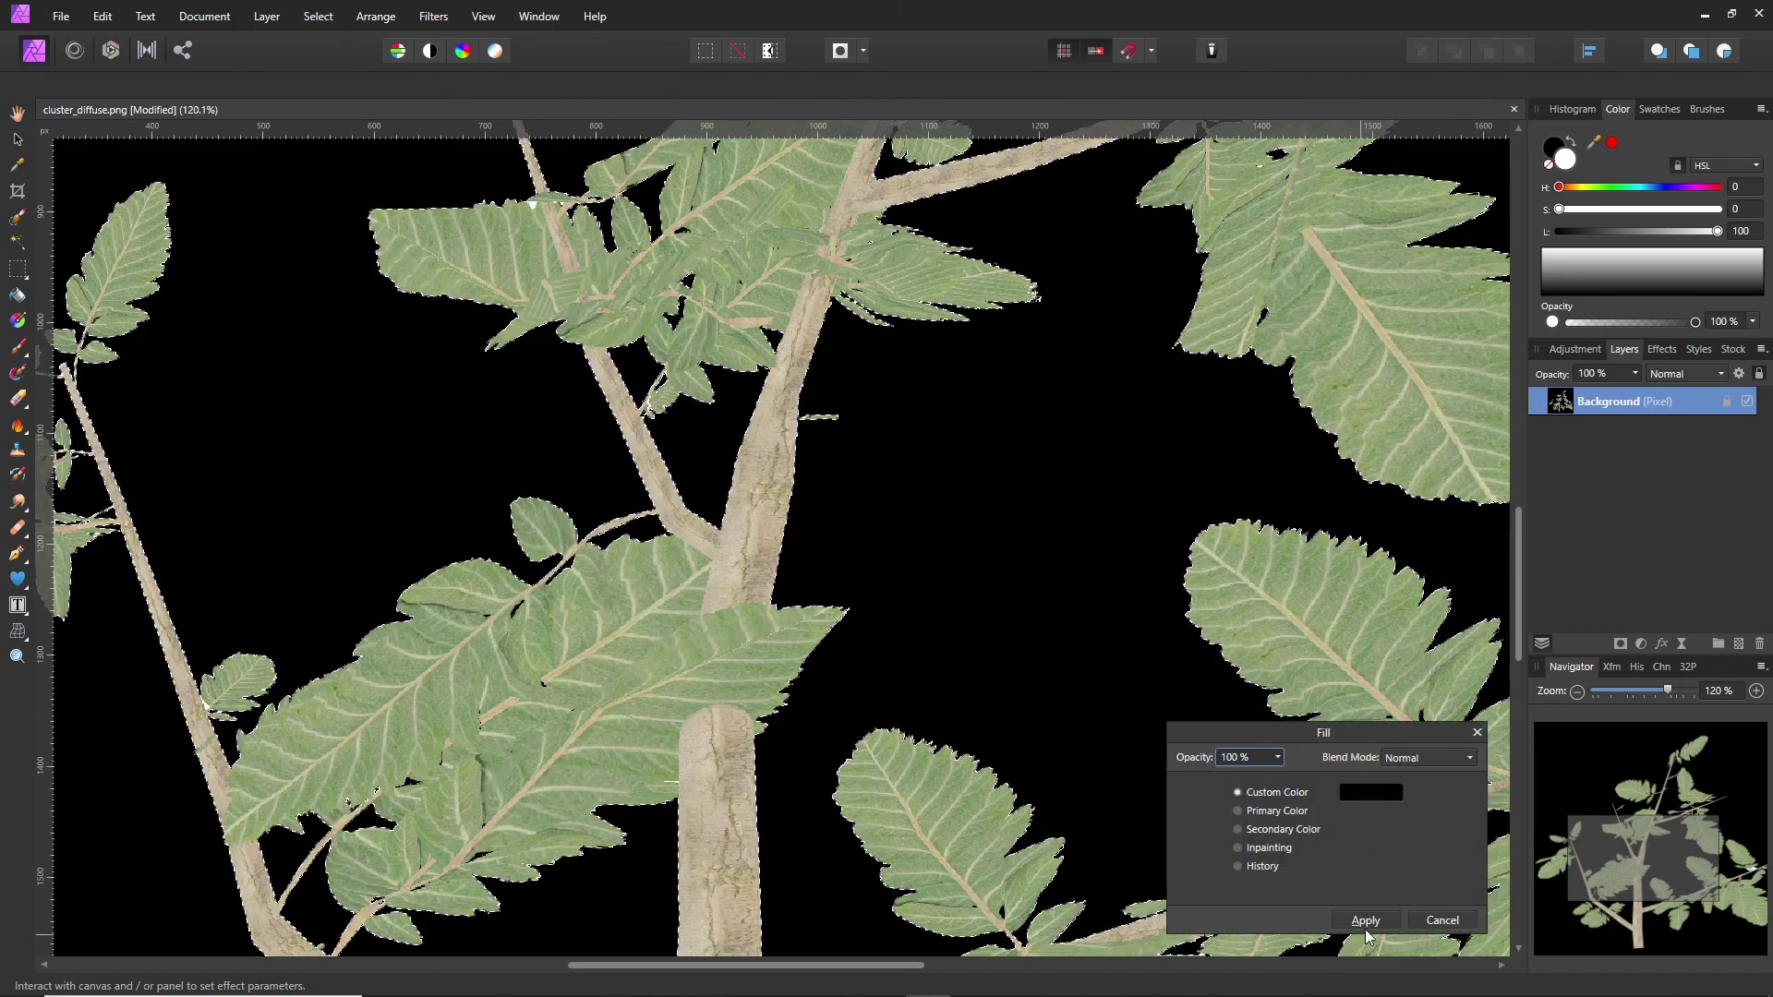
key(Return)
ctrl+scroll(1041, 637, down, 6)
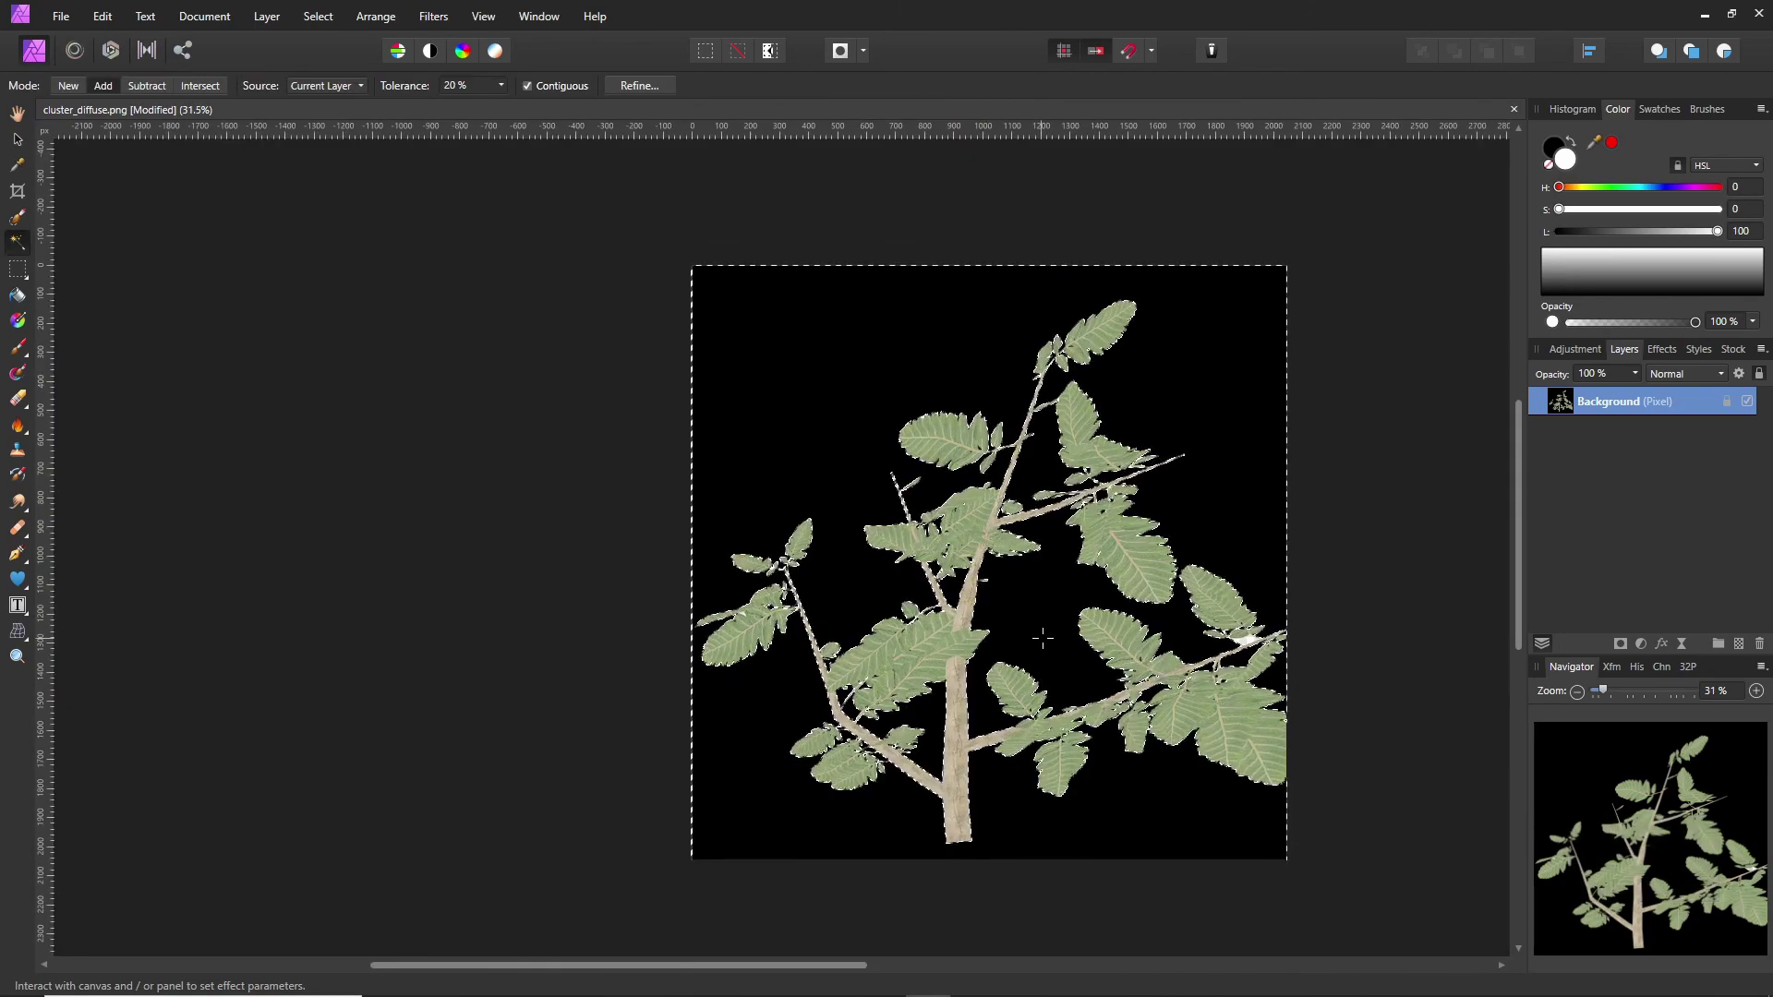
Apply the 100% black fill once more to cover the transparent gap between the leaf stems on the right-hand branch.
ctrl+scroll(1259, 640, up, 6)
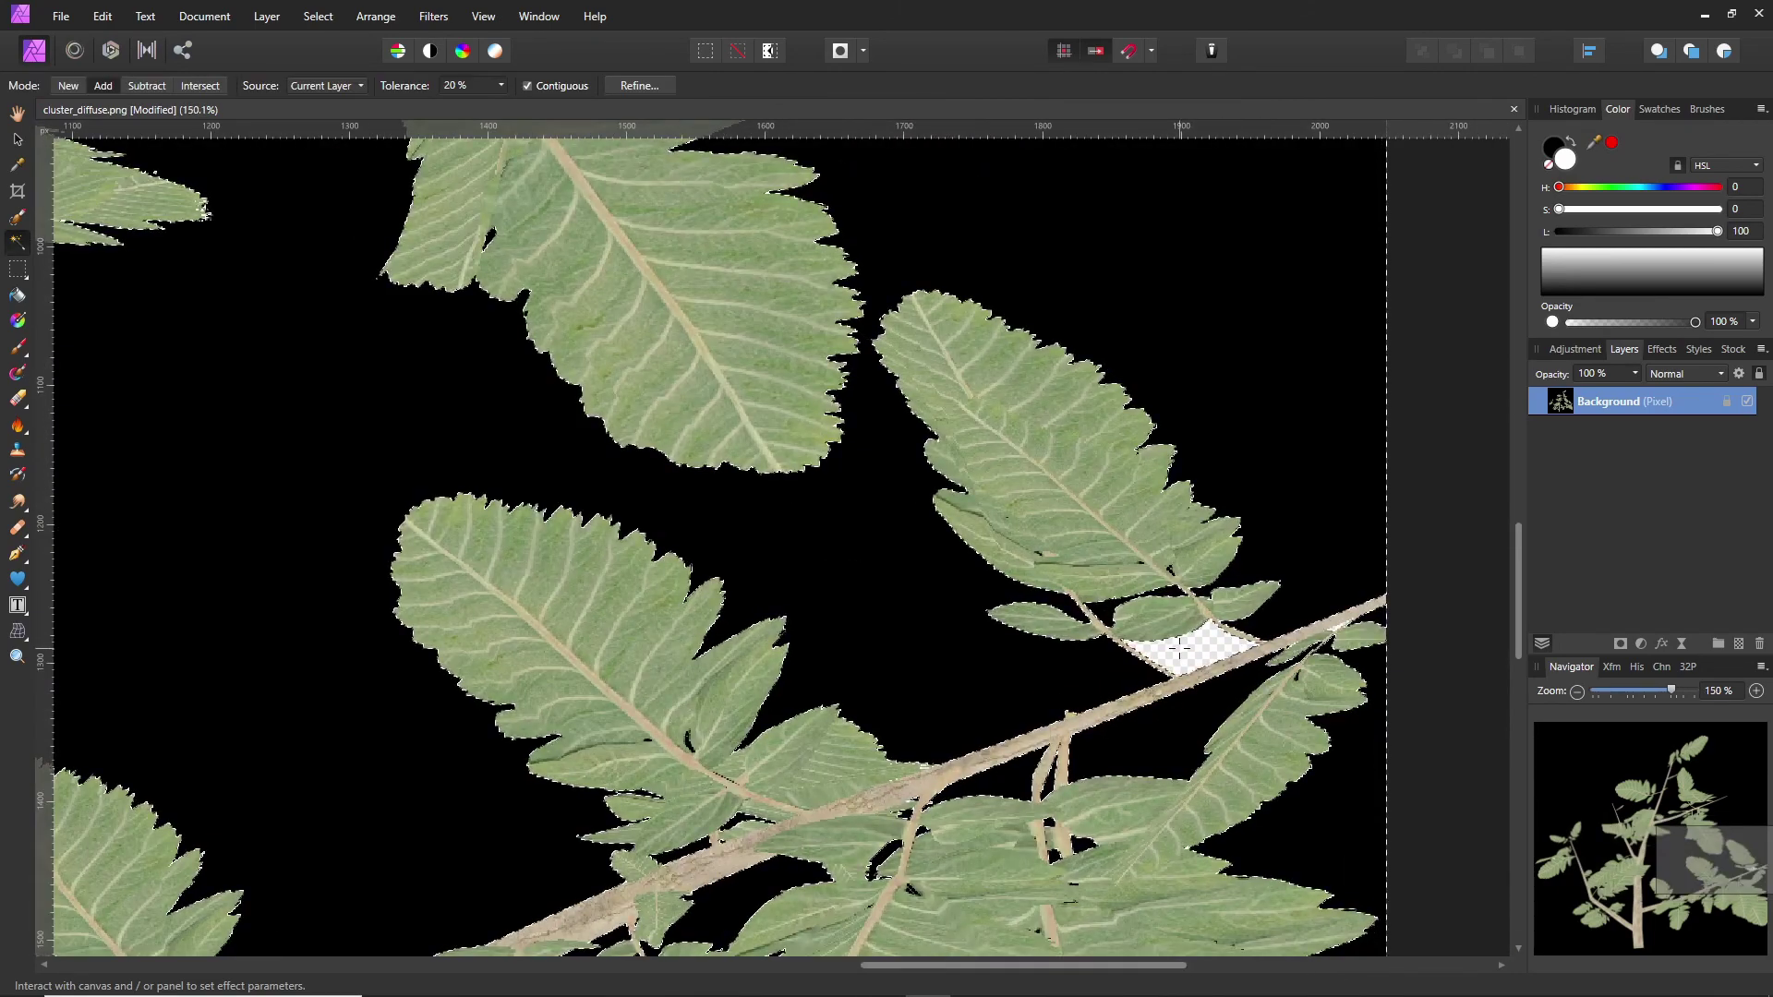
ctrl+scroll(1334, 634, up, 4)
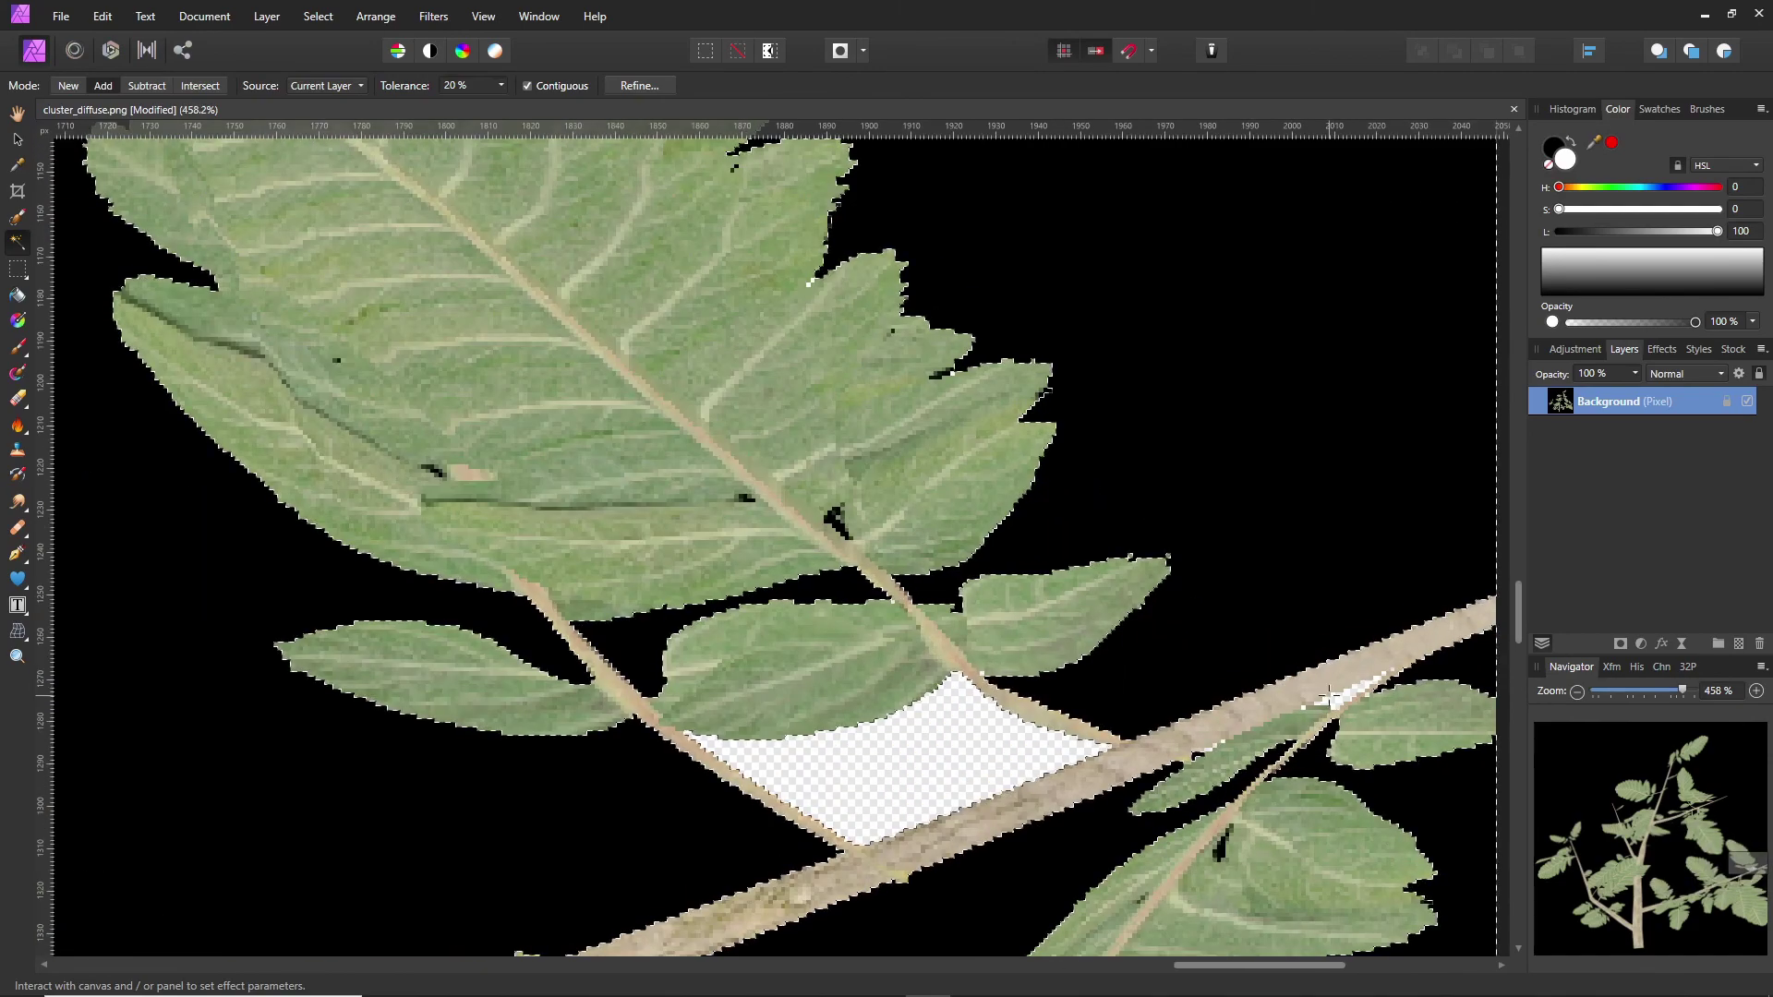
key(ctrl+alt+f)
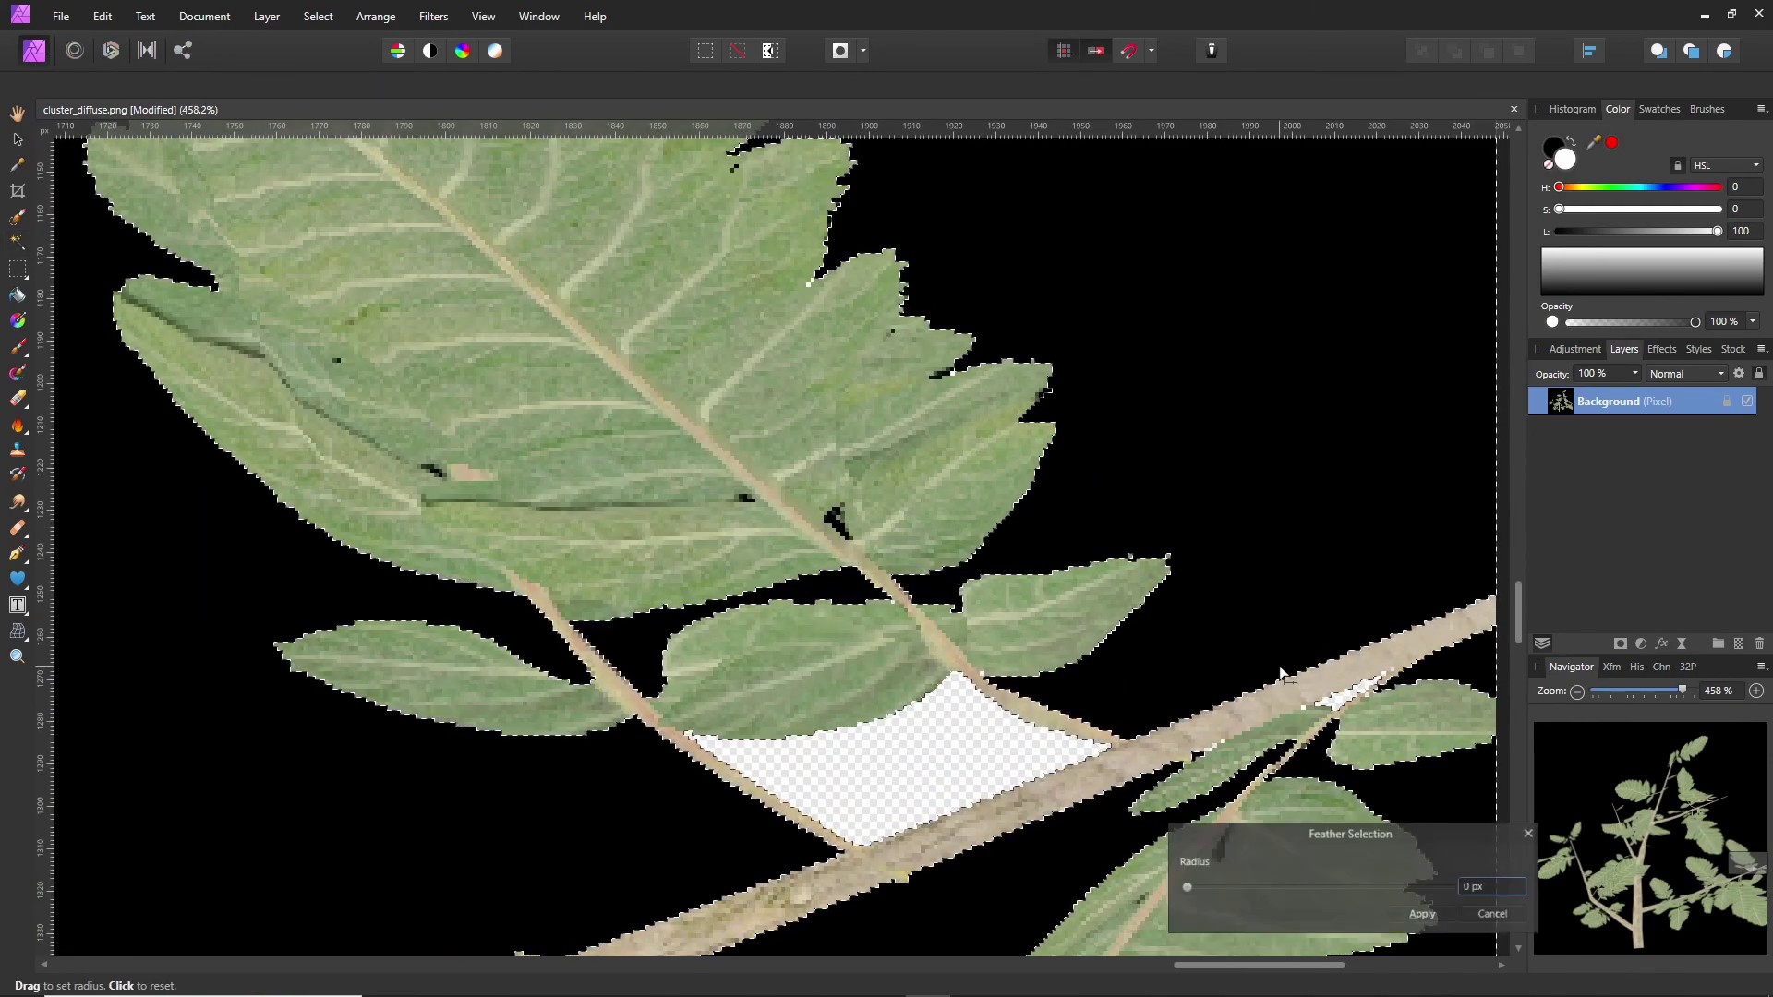
click(1494, 914)
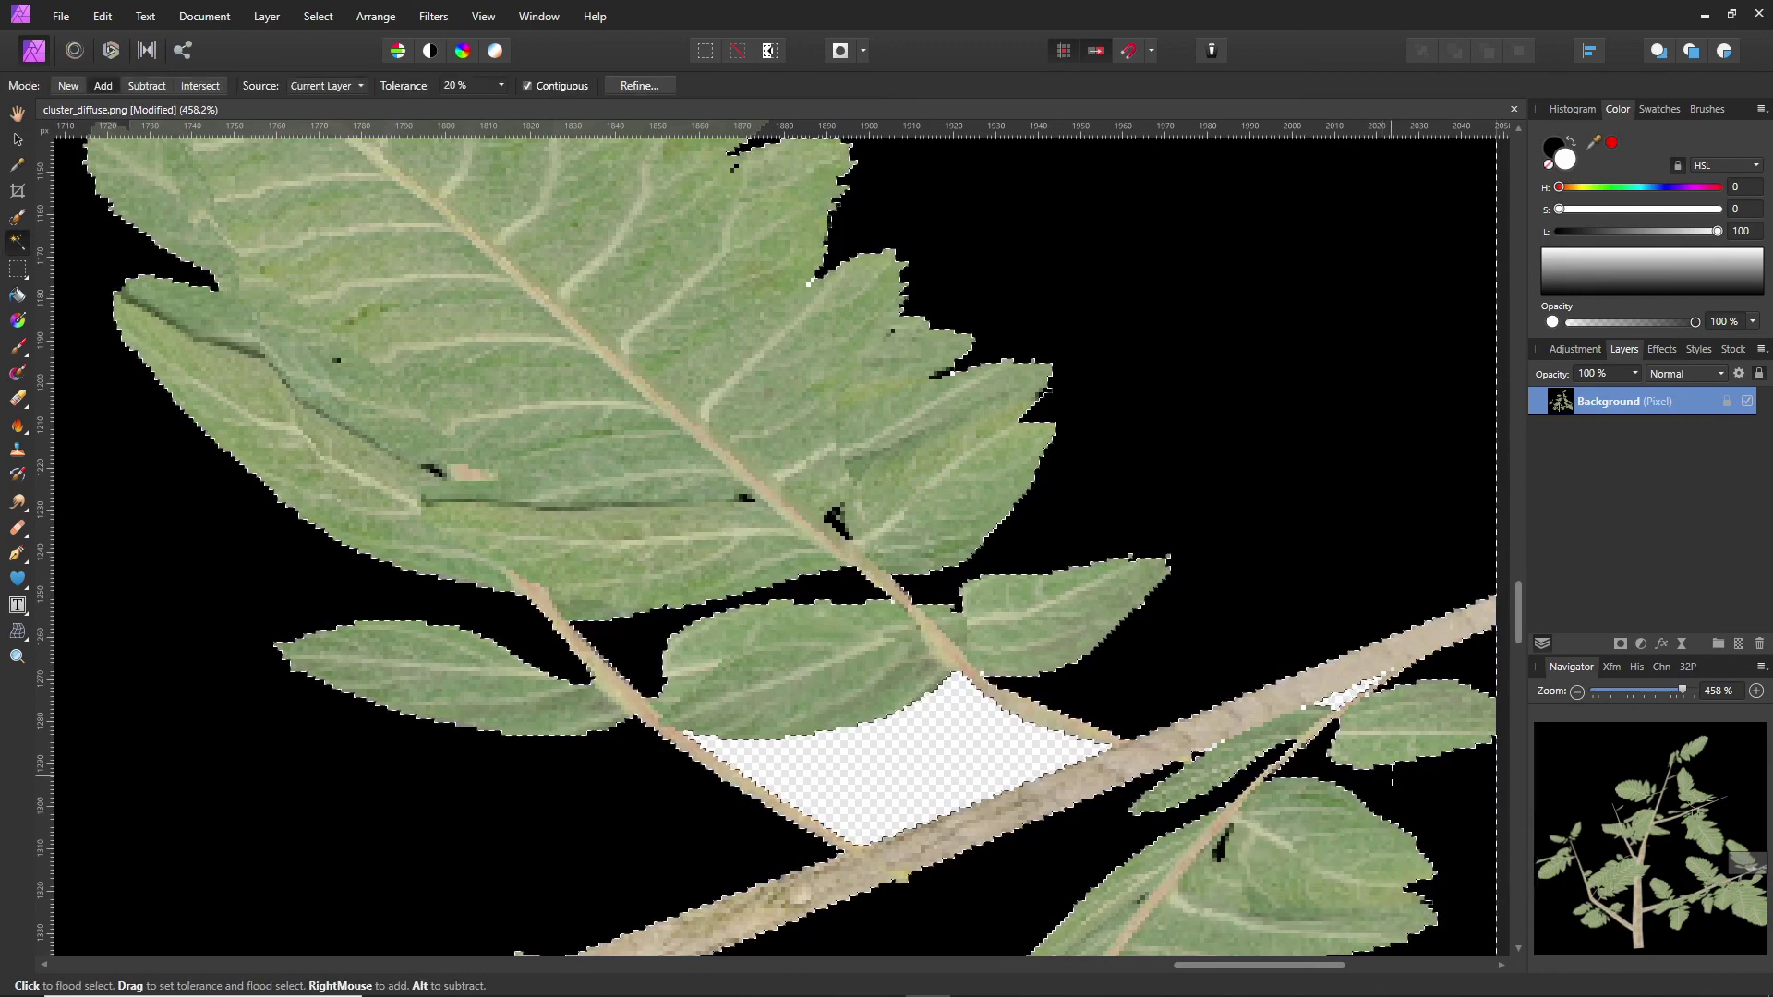
key(shift+F5)
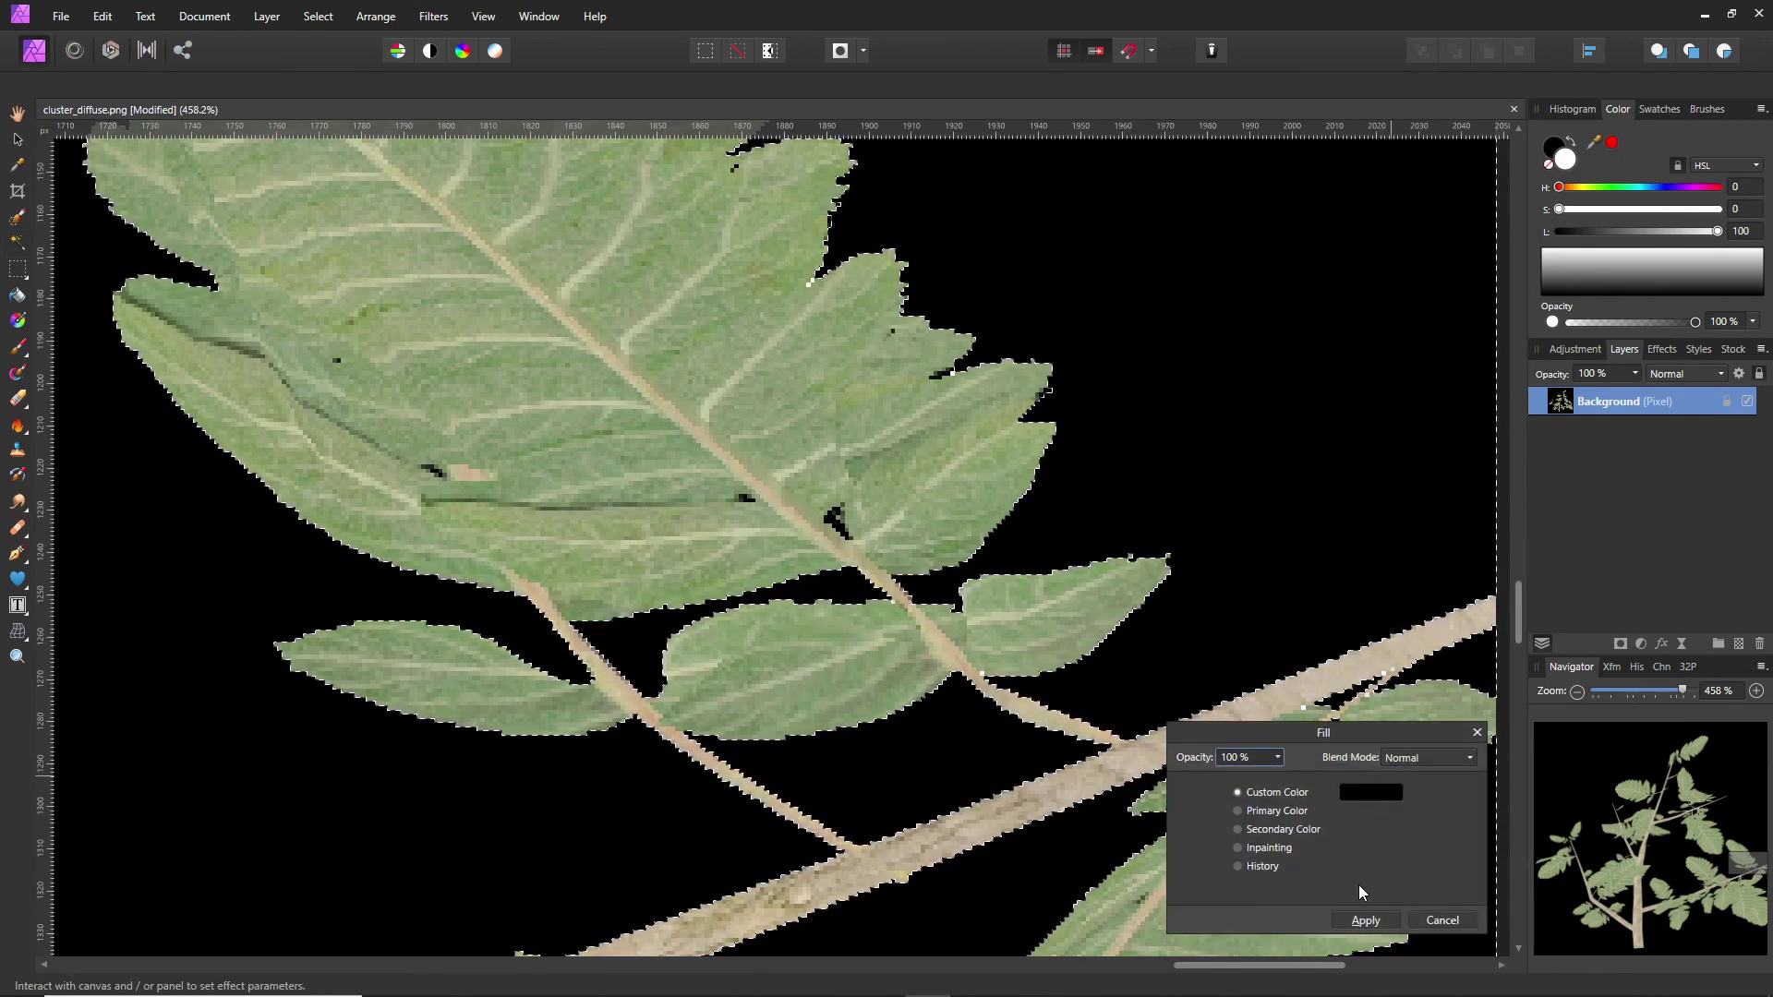
click(1365, 920)
ctrl+scroll(1045, 575, down, 6)
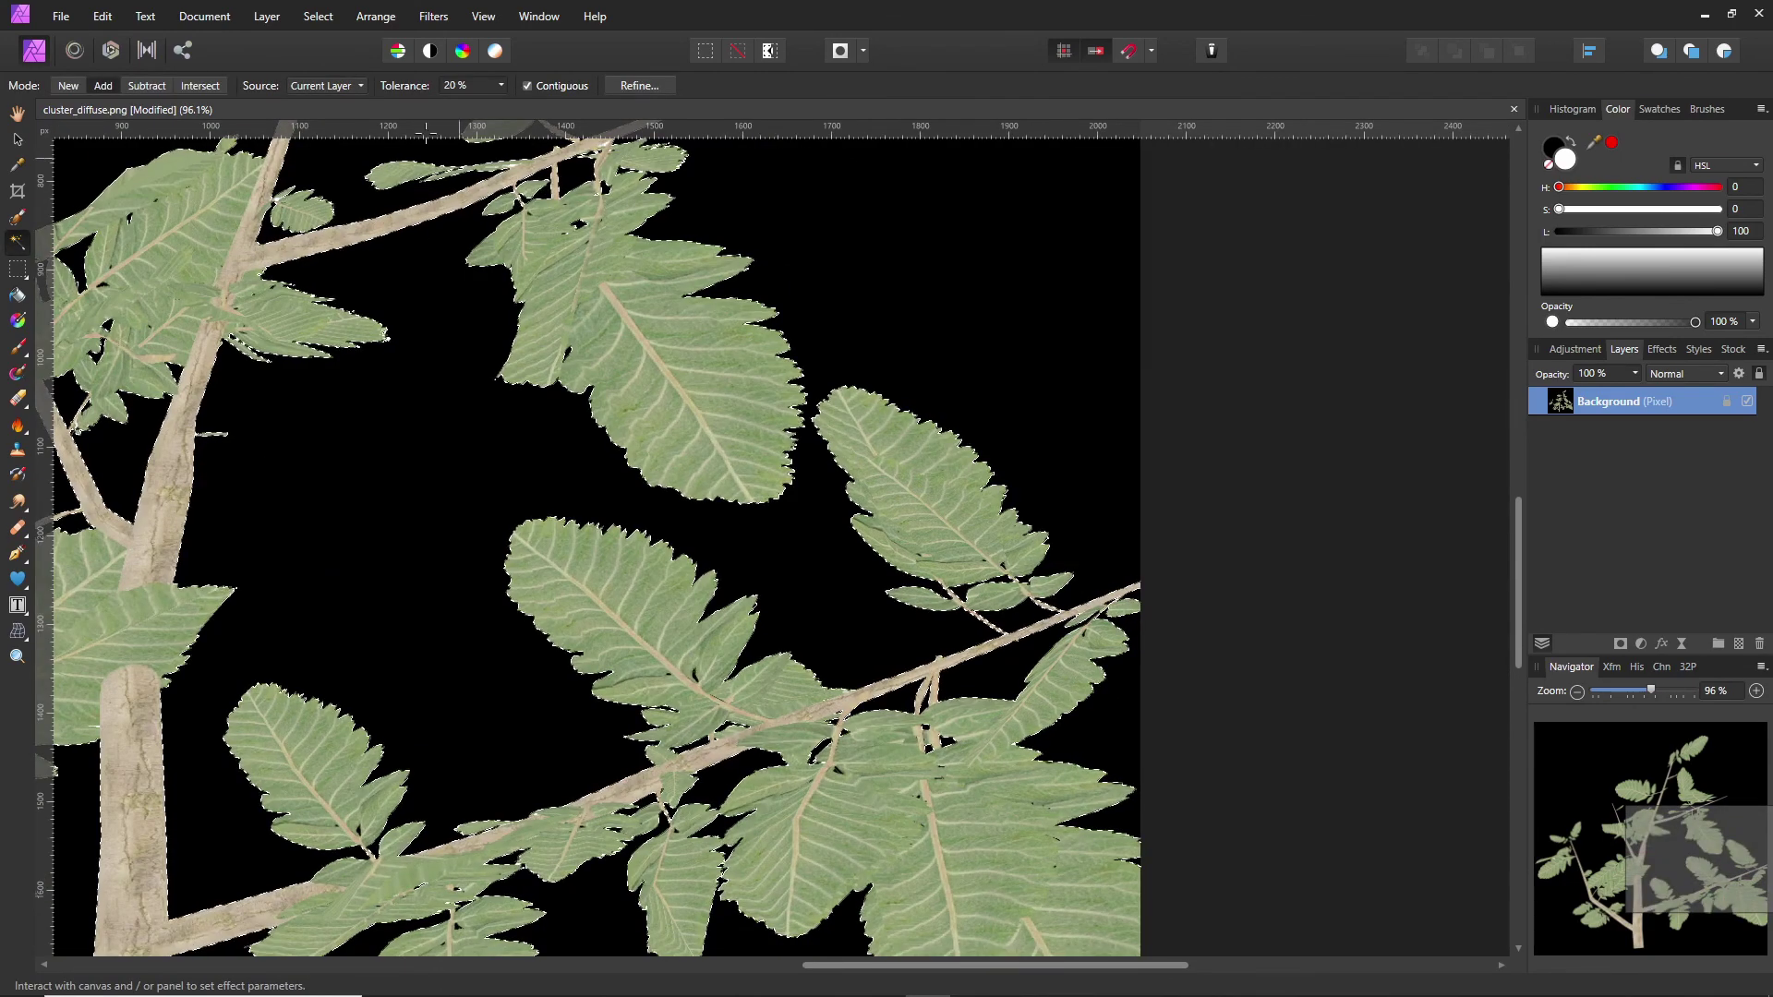
Invert the pixel selection and fill the leaves and branches with solid white at 100% opacity.
click(318, 16)
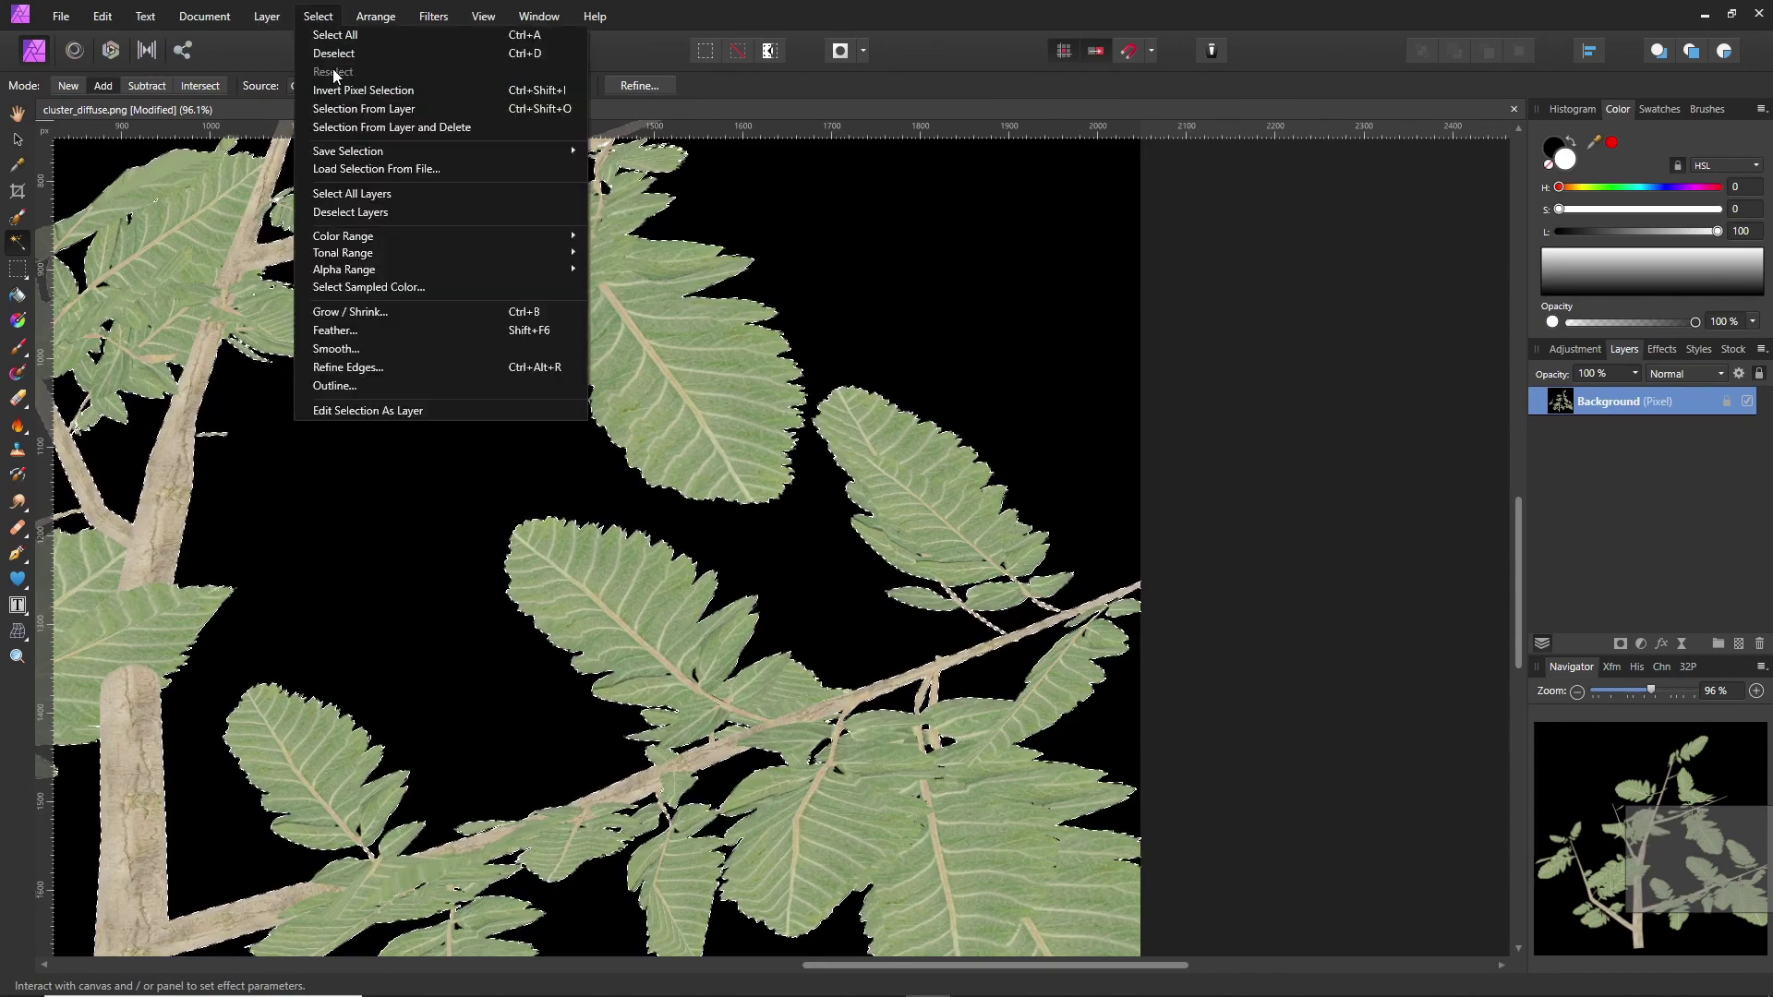
click(342, 90)
key(shift+F5)
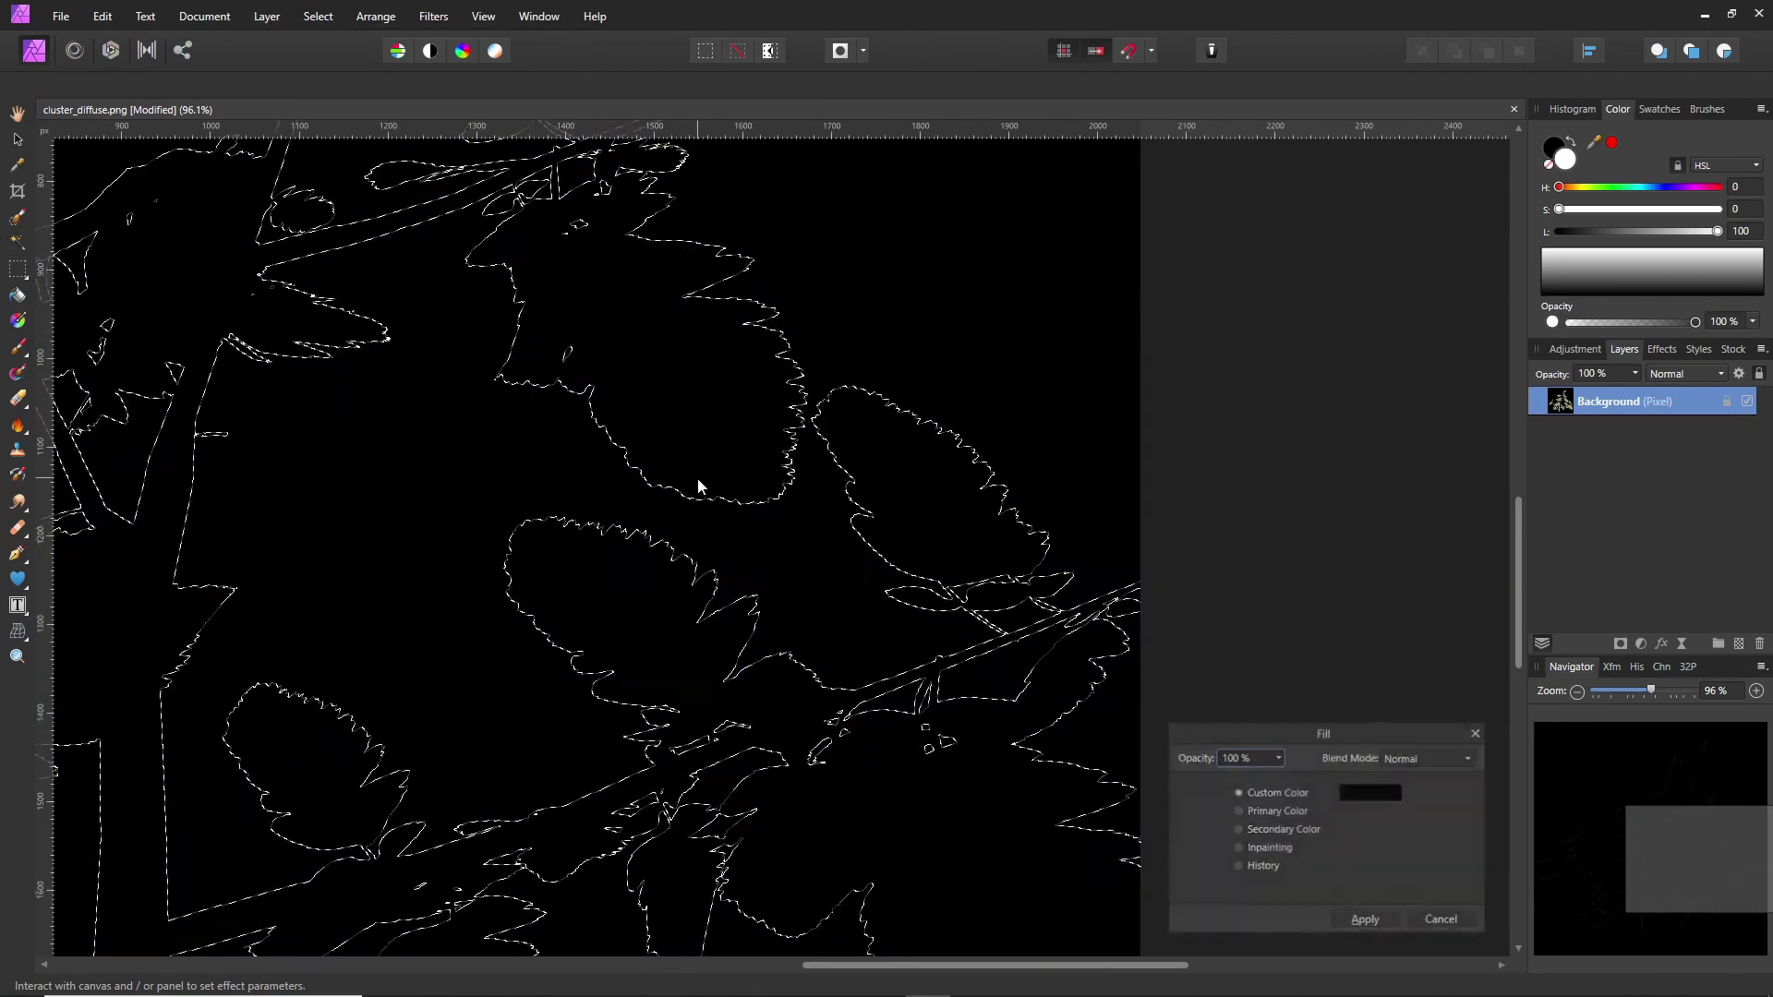
click(1371, 793)
click(1321, 670)
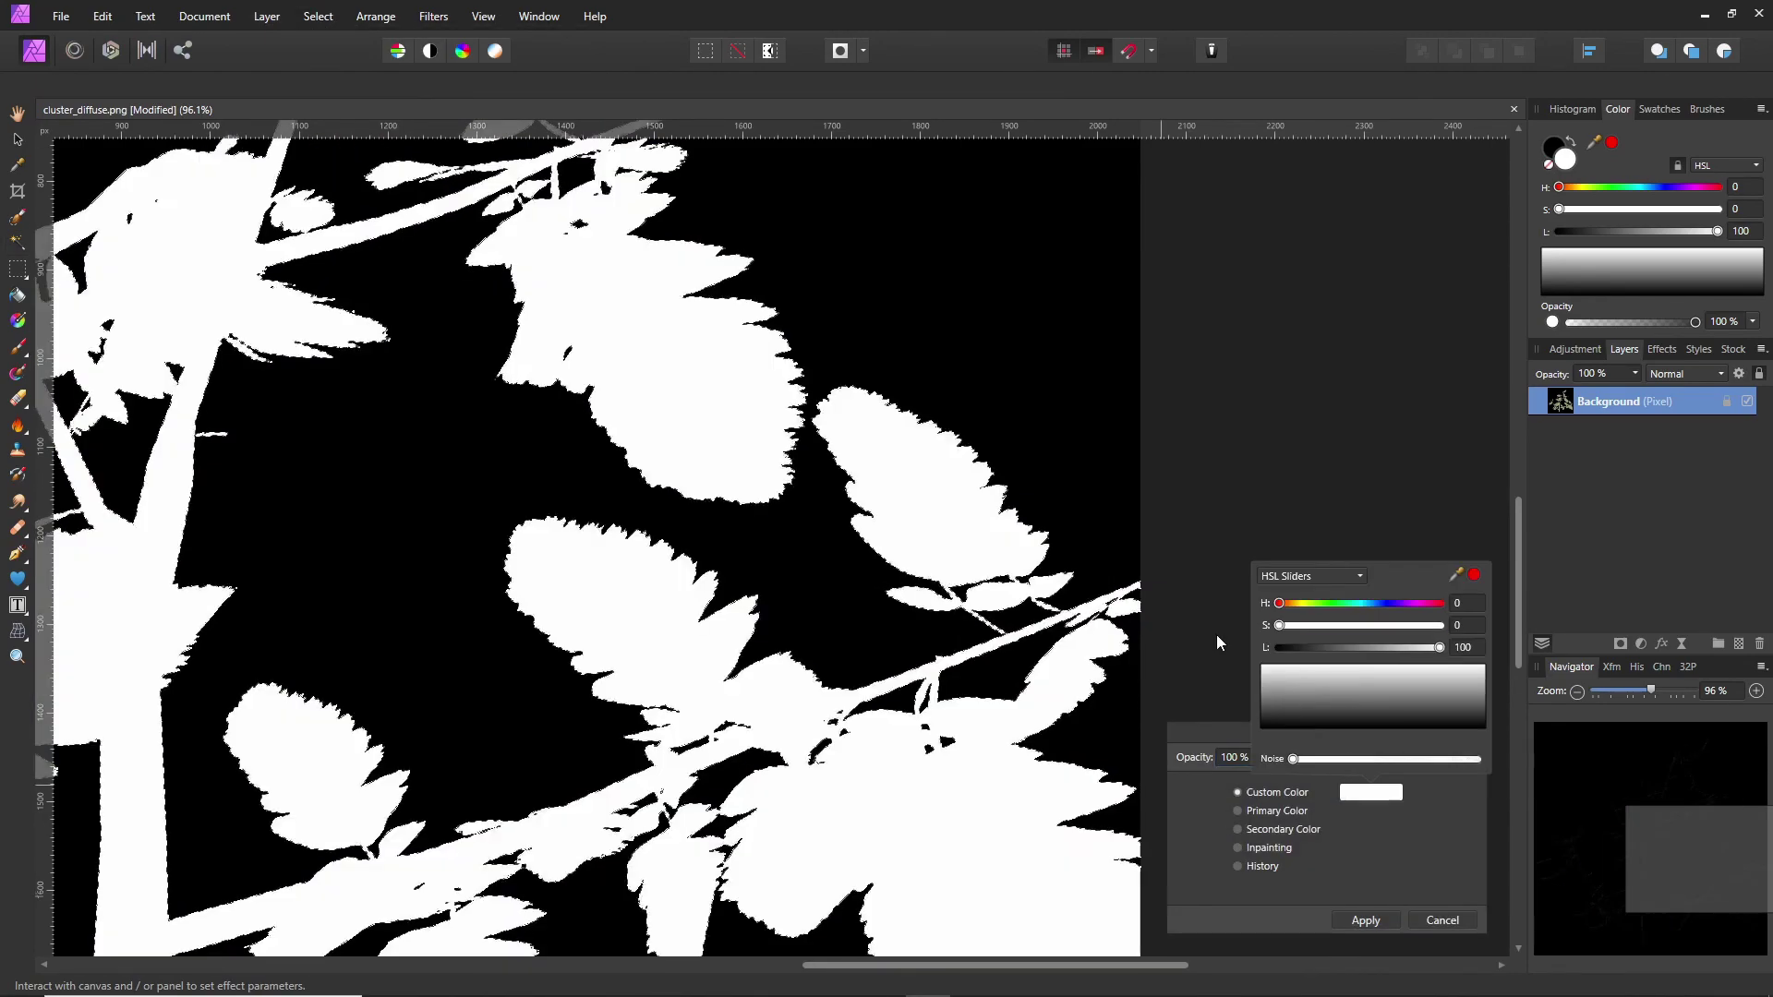
click(1367, 914)
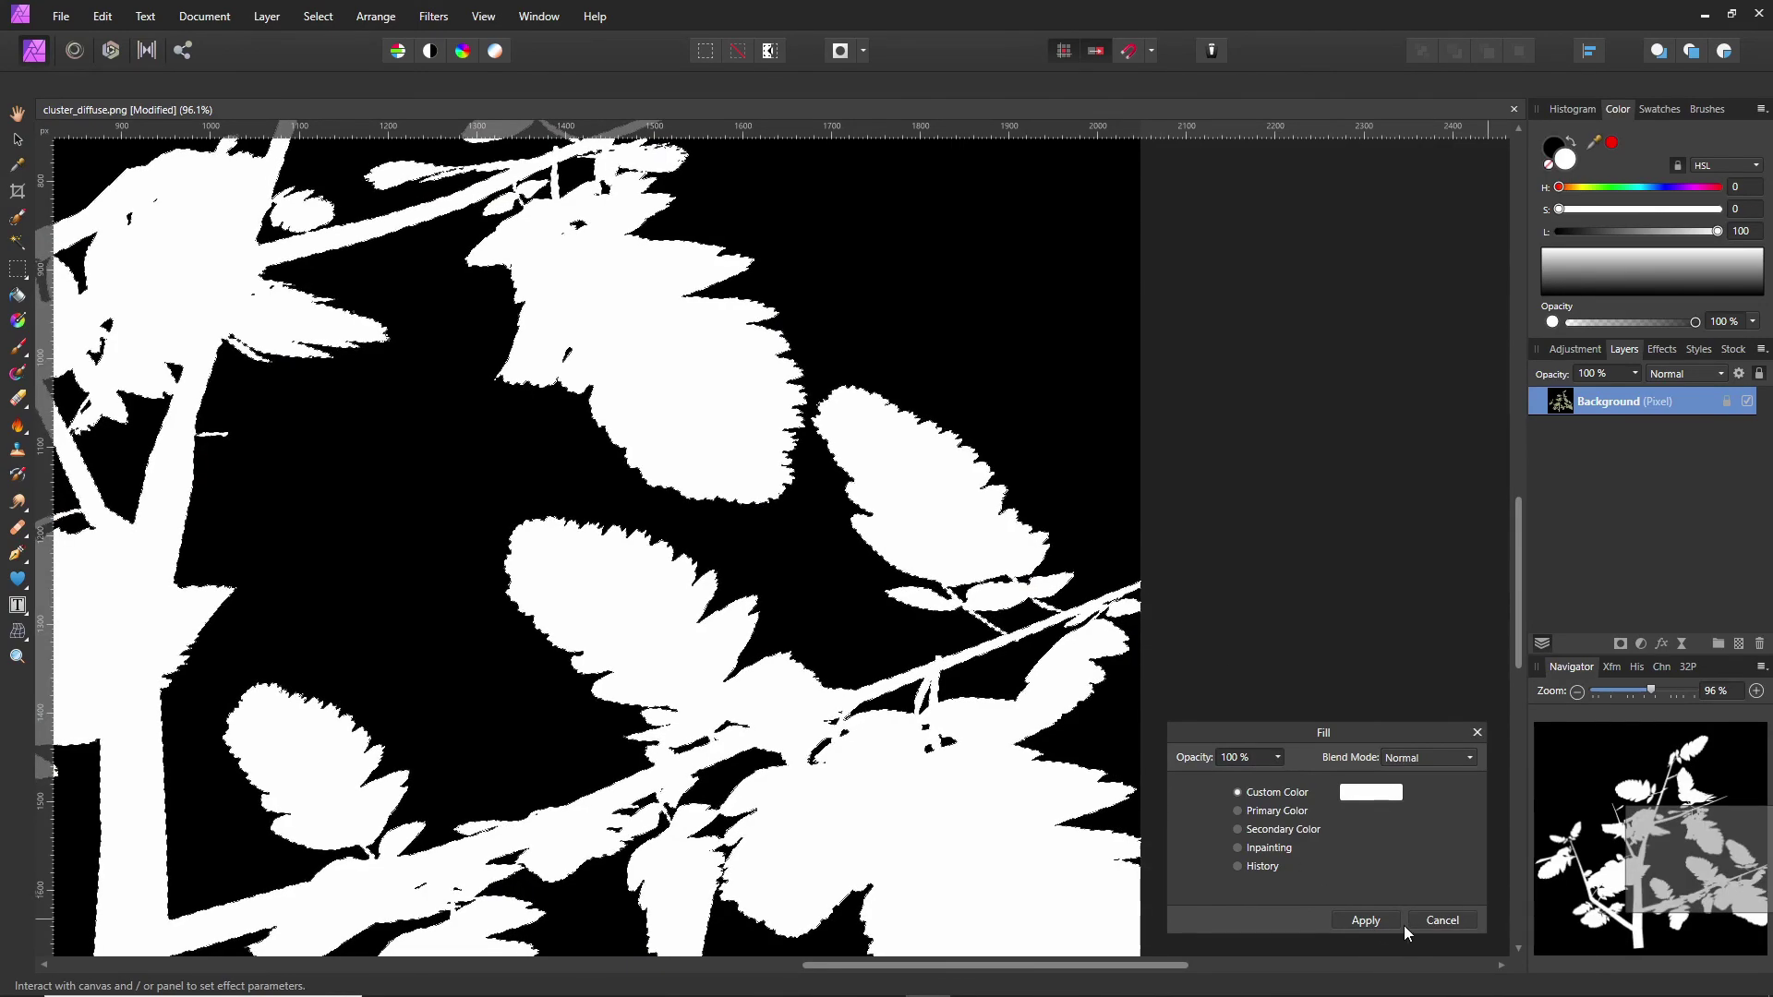
click(1366, 921)
Clear the selection and export the whole 2048 x 2048 px document as a PNG named cluster_opacity in Documents.
ctrl+scroll(397, 413, down, 6)
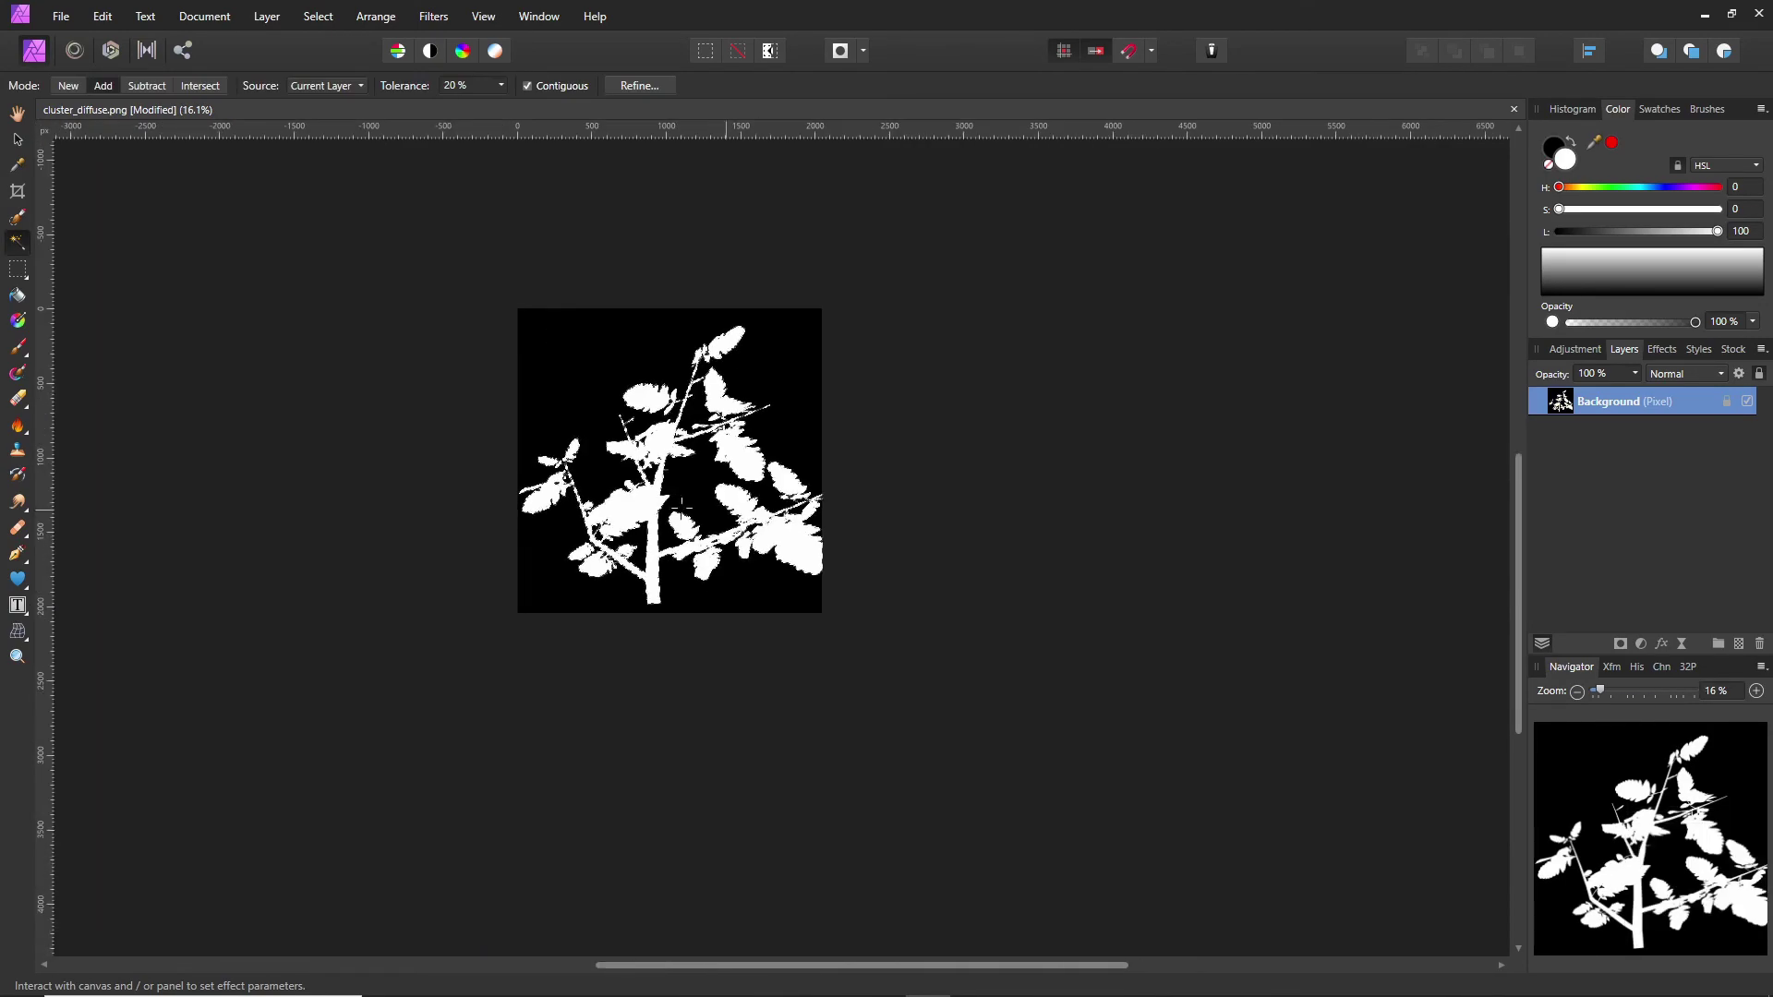
scroll(397, 414, up, 1)
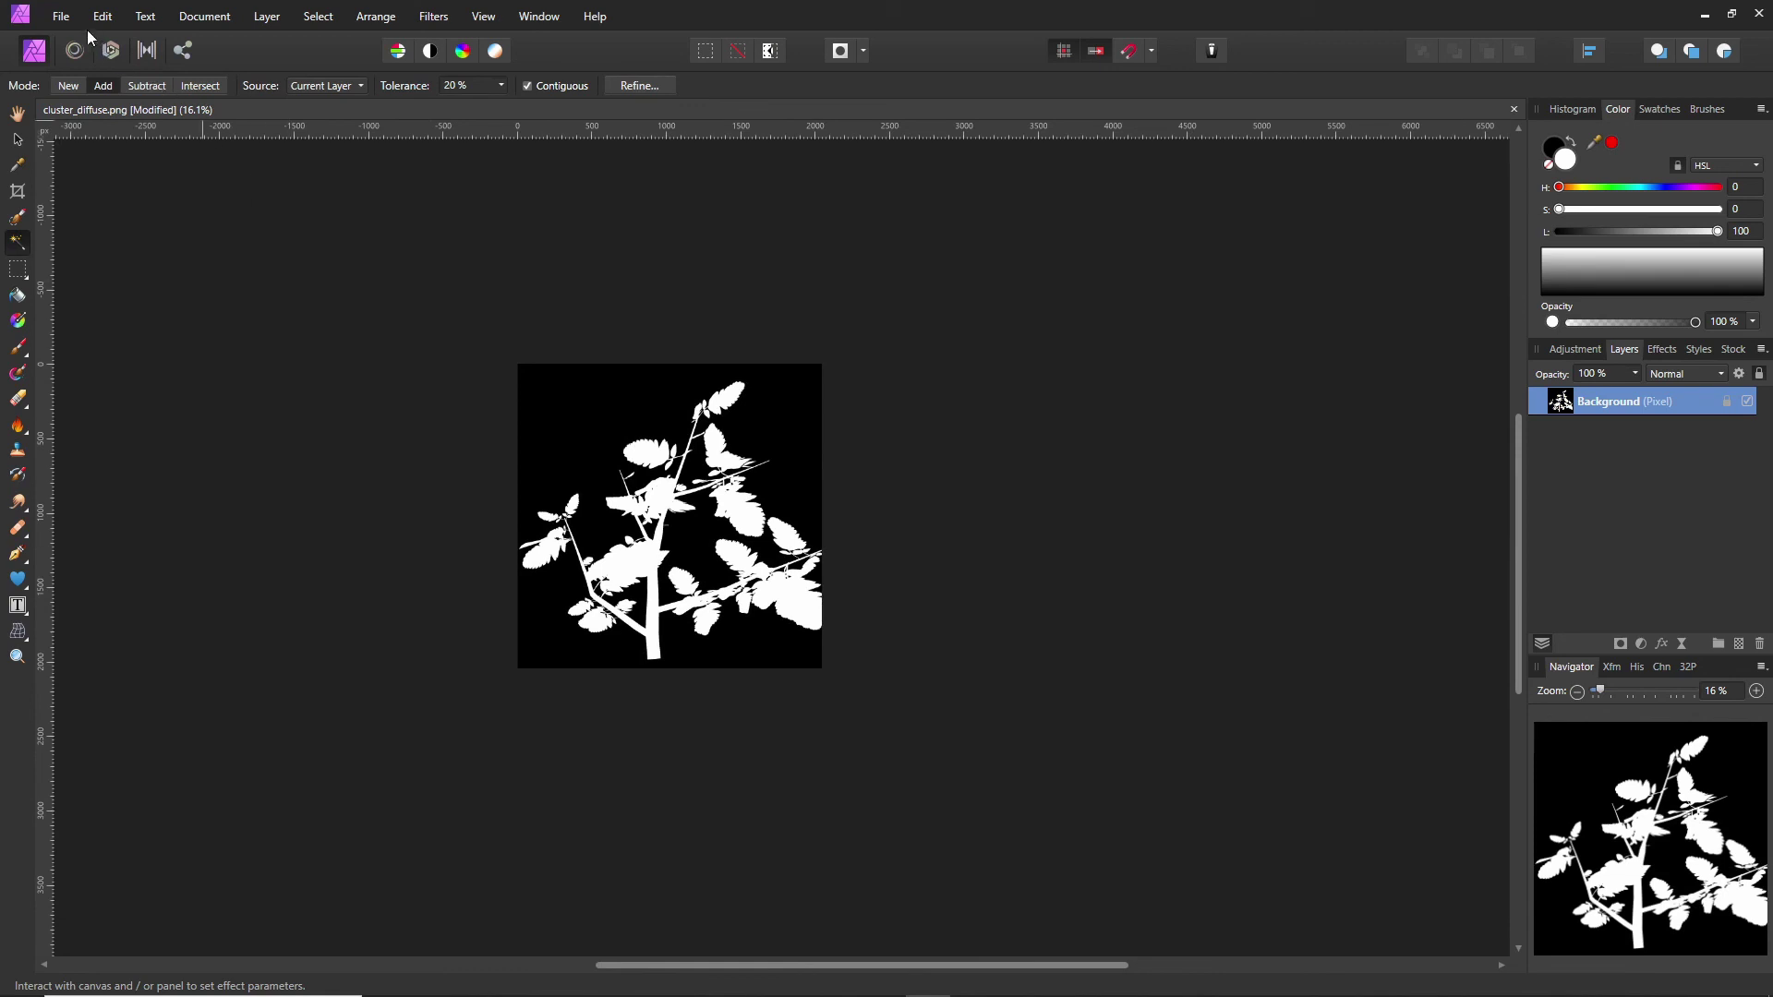
click(61, 16)
click(113, 421)
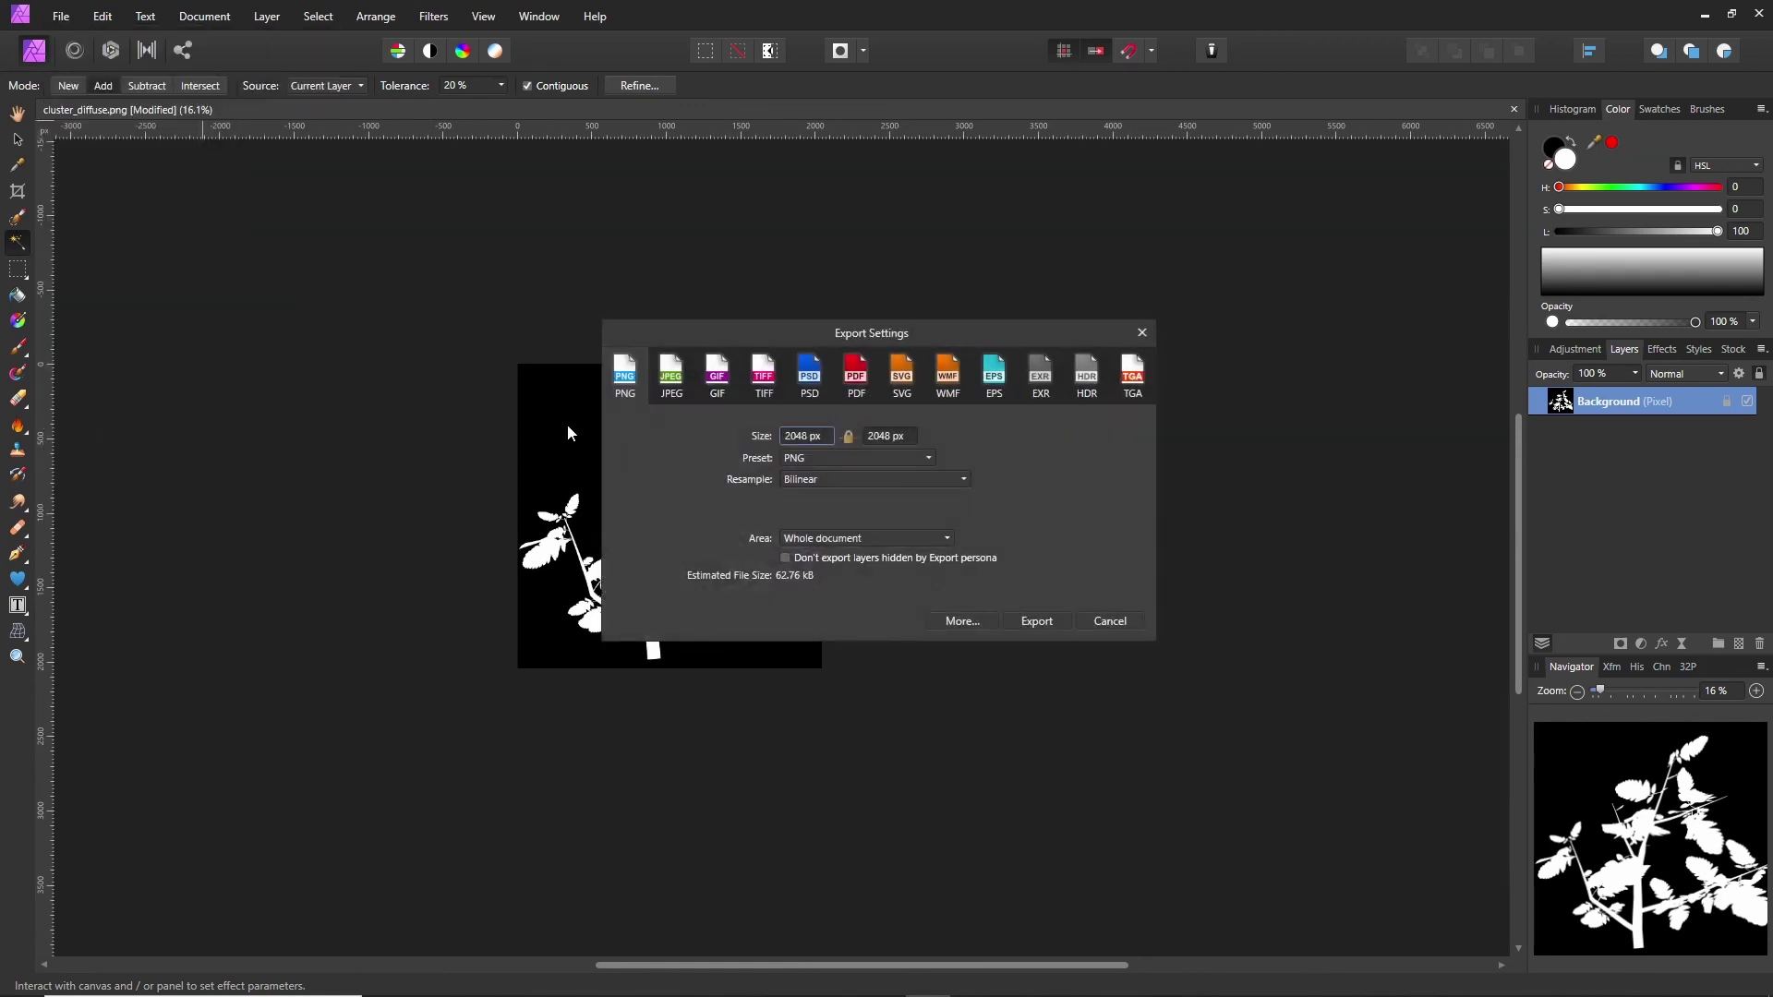
click(1036, 620)
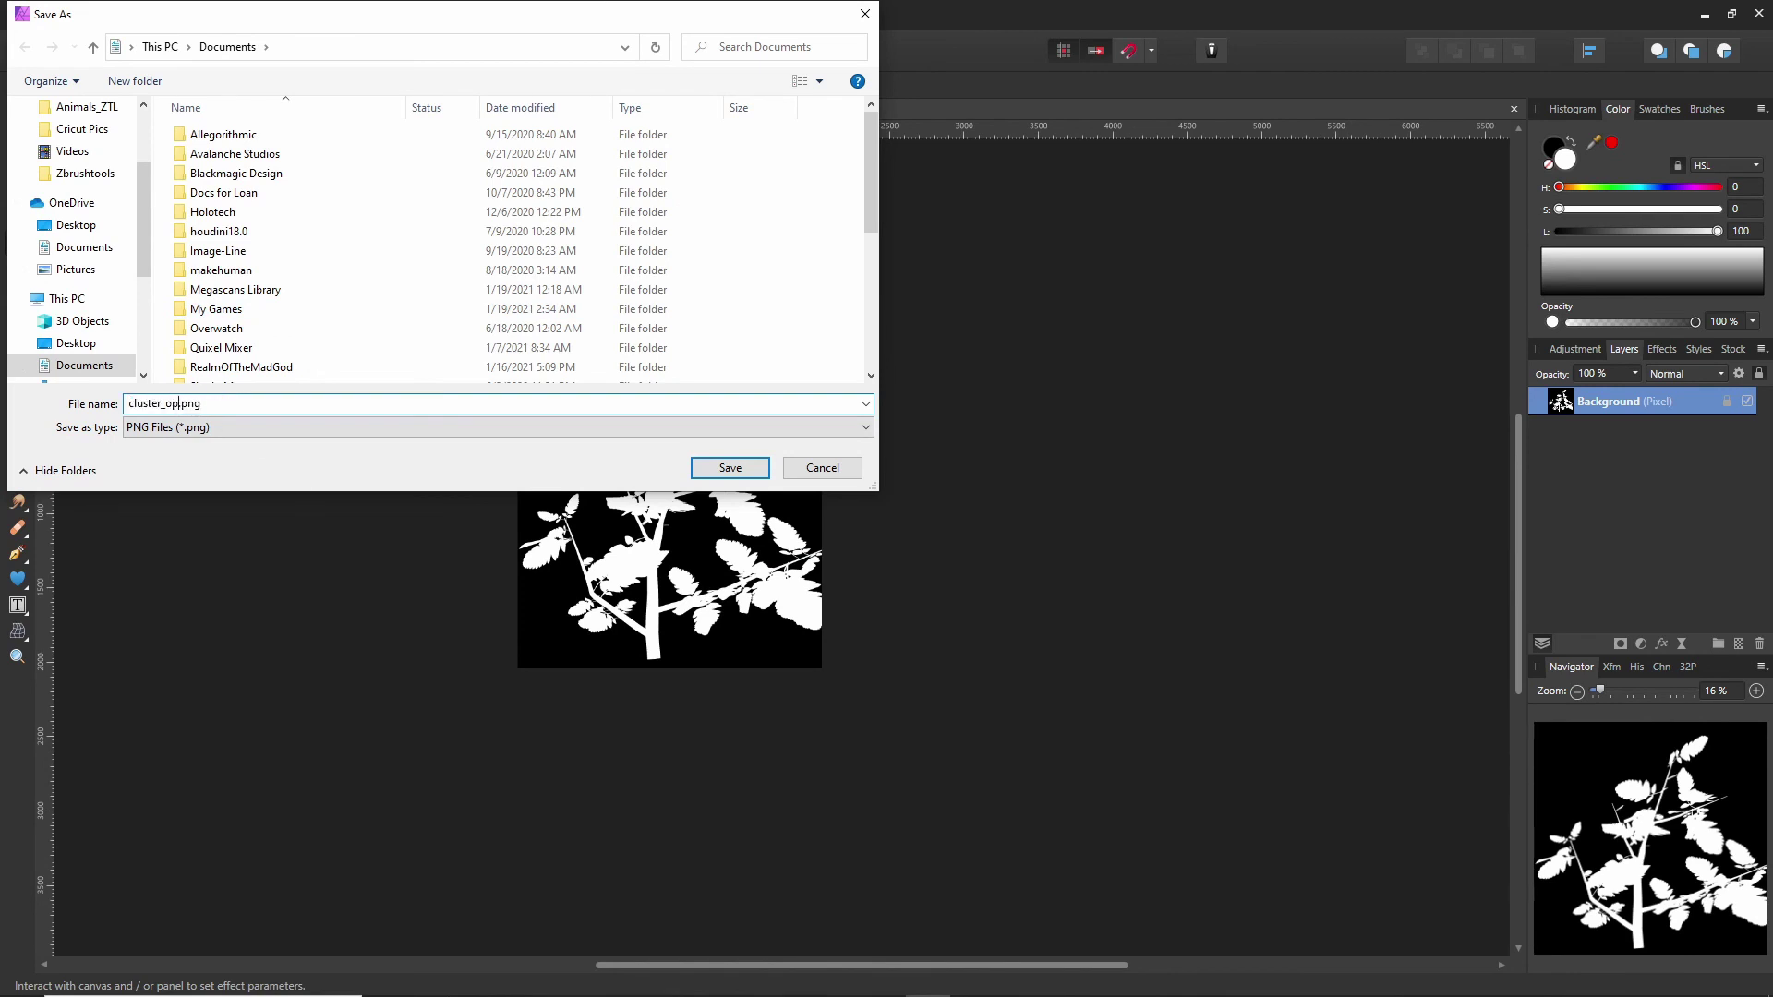
text(opacity)
key(Return)
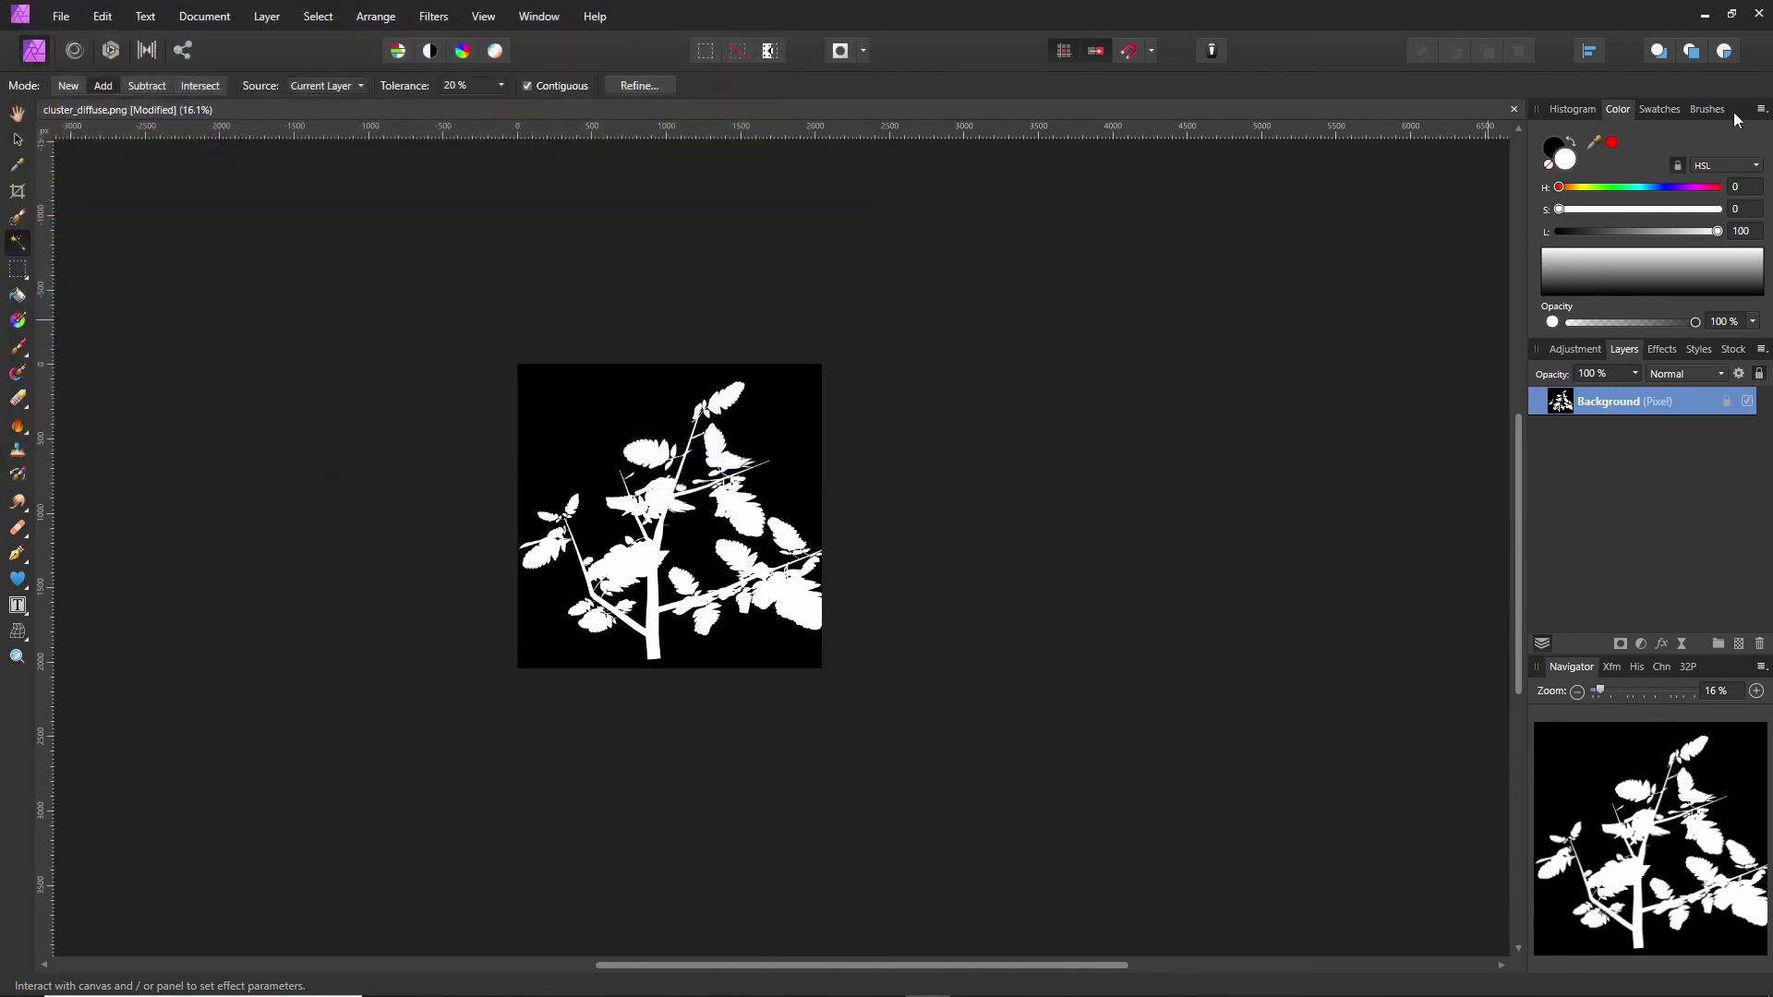
Close Affinity Photo and switch to the Shading workspace in Blender.
click(1755, 20)
click(889, 523)
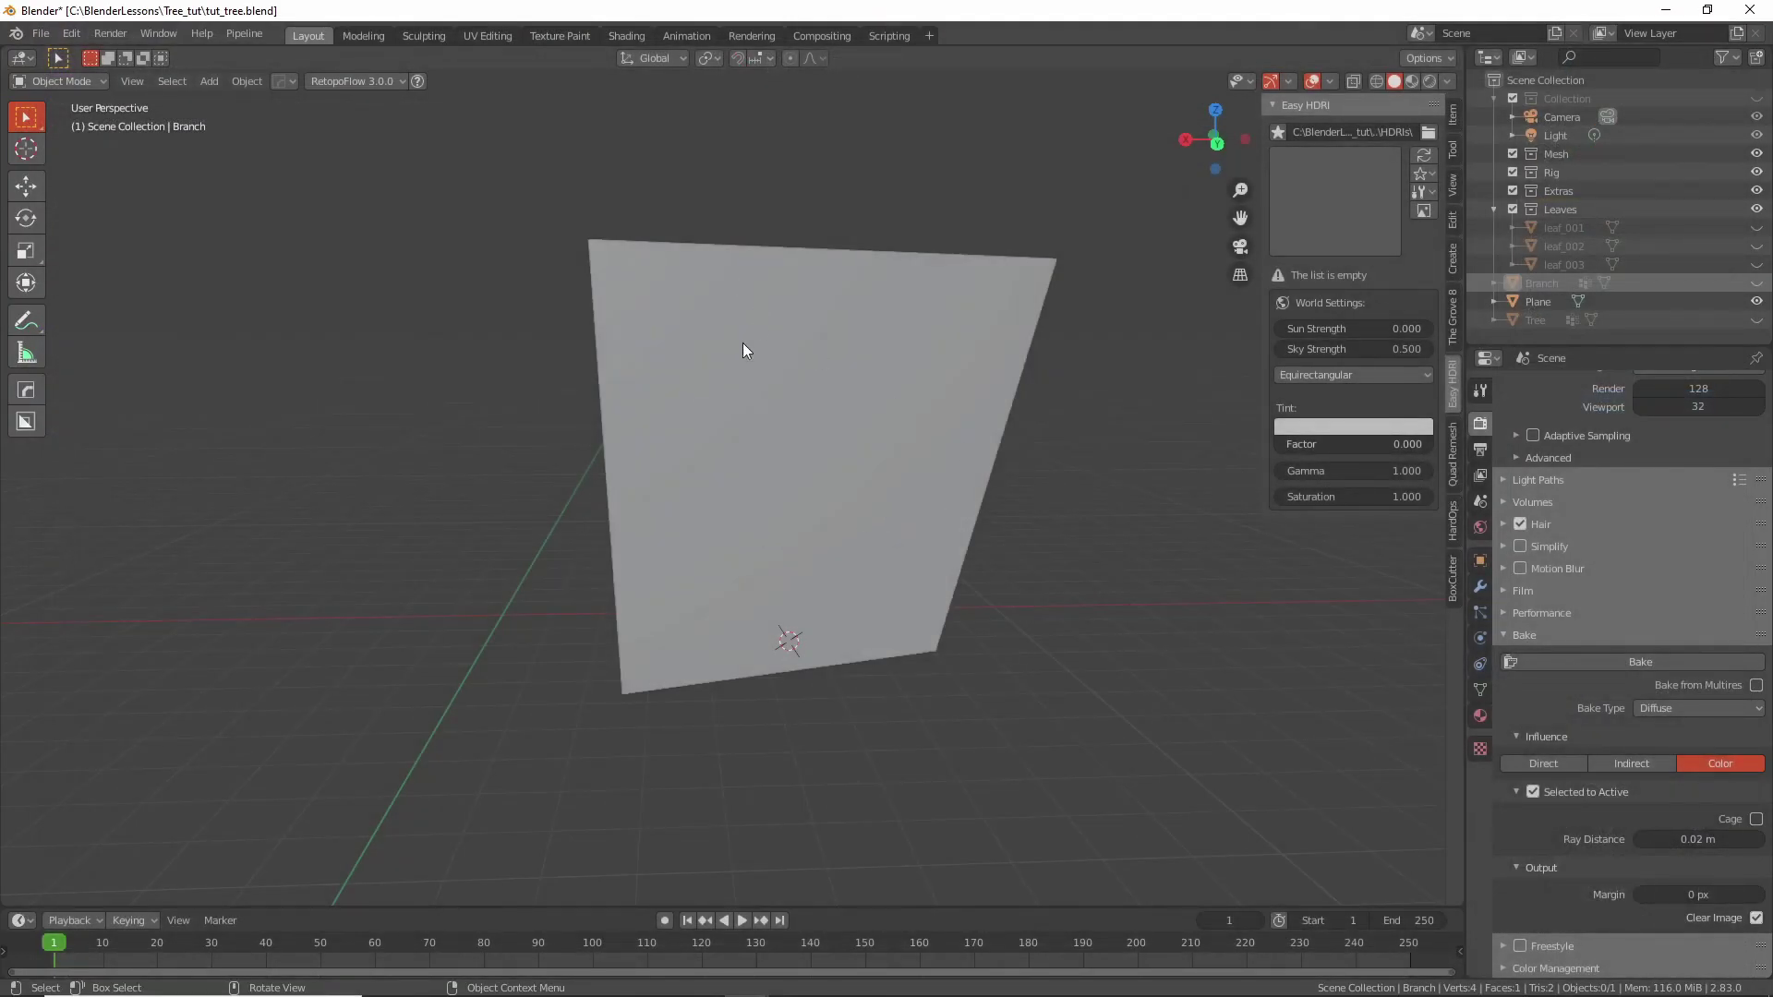
click(630, 37)
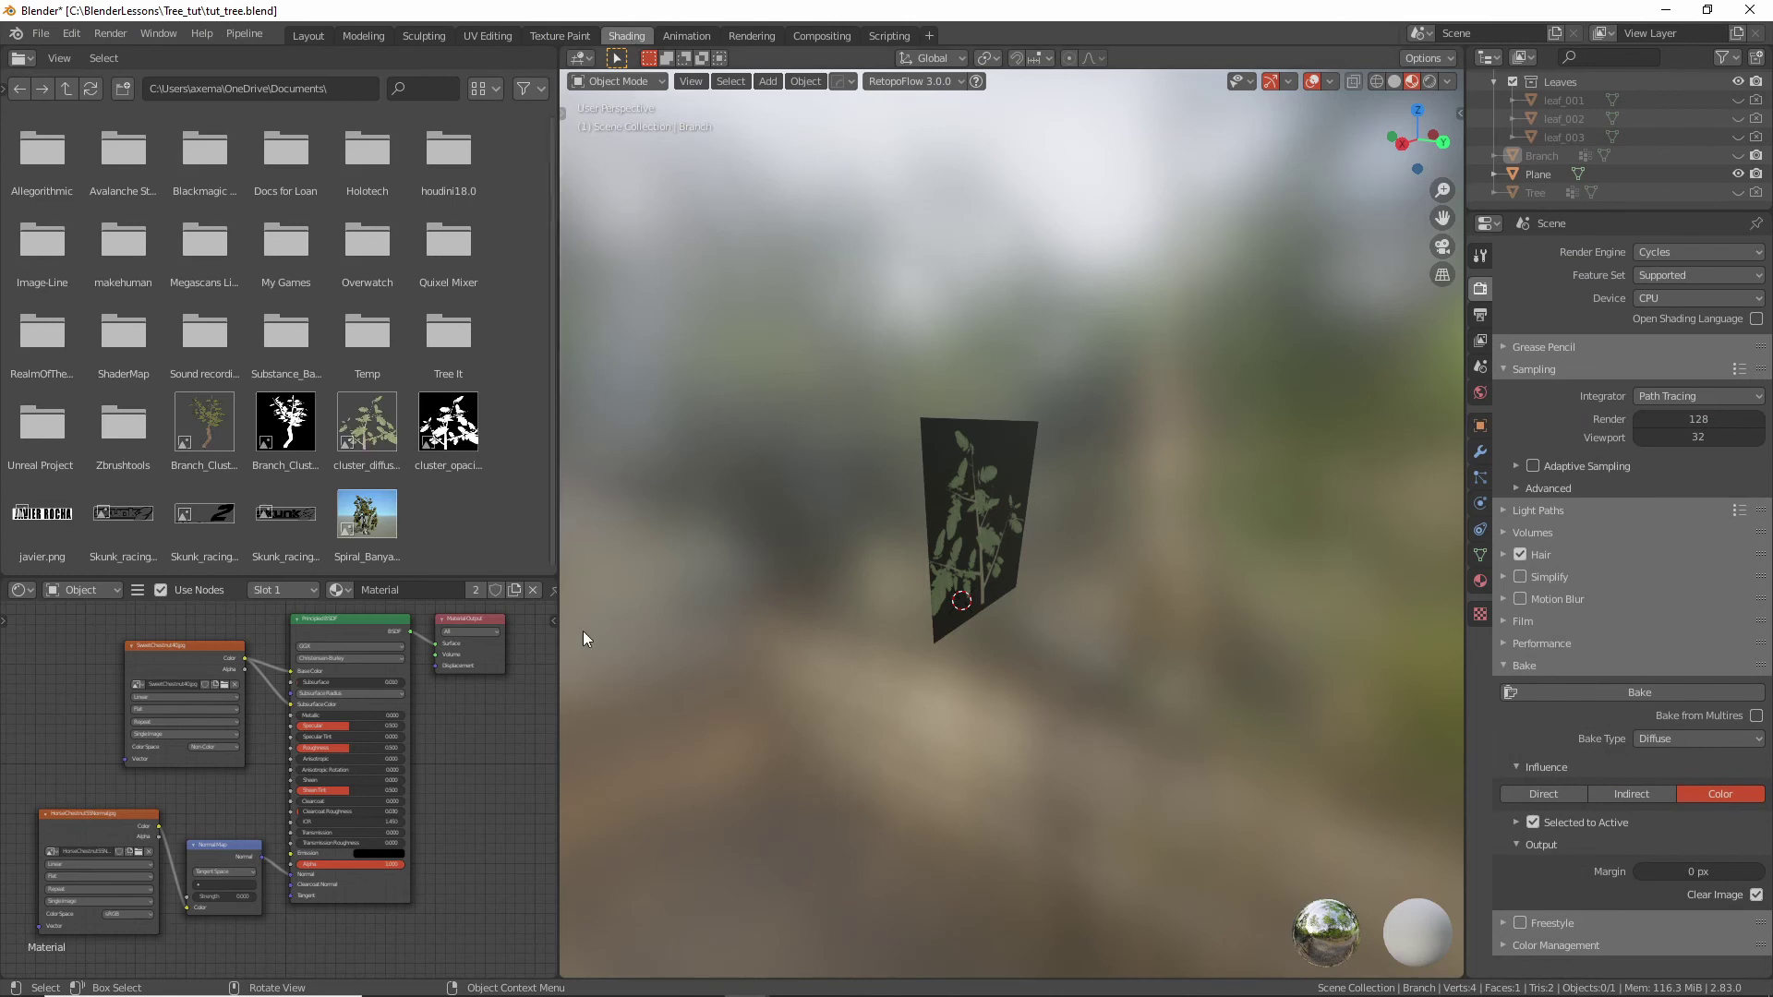
Move the color texture node away from the Principled BSDF and enlarge the shader editor over the file browser and 3D viewport.
drag(192, 647, 148, 597)
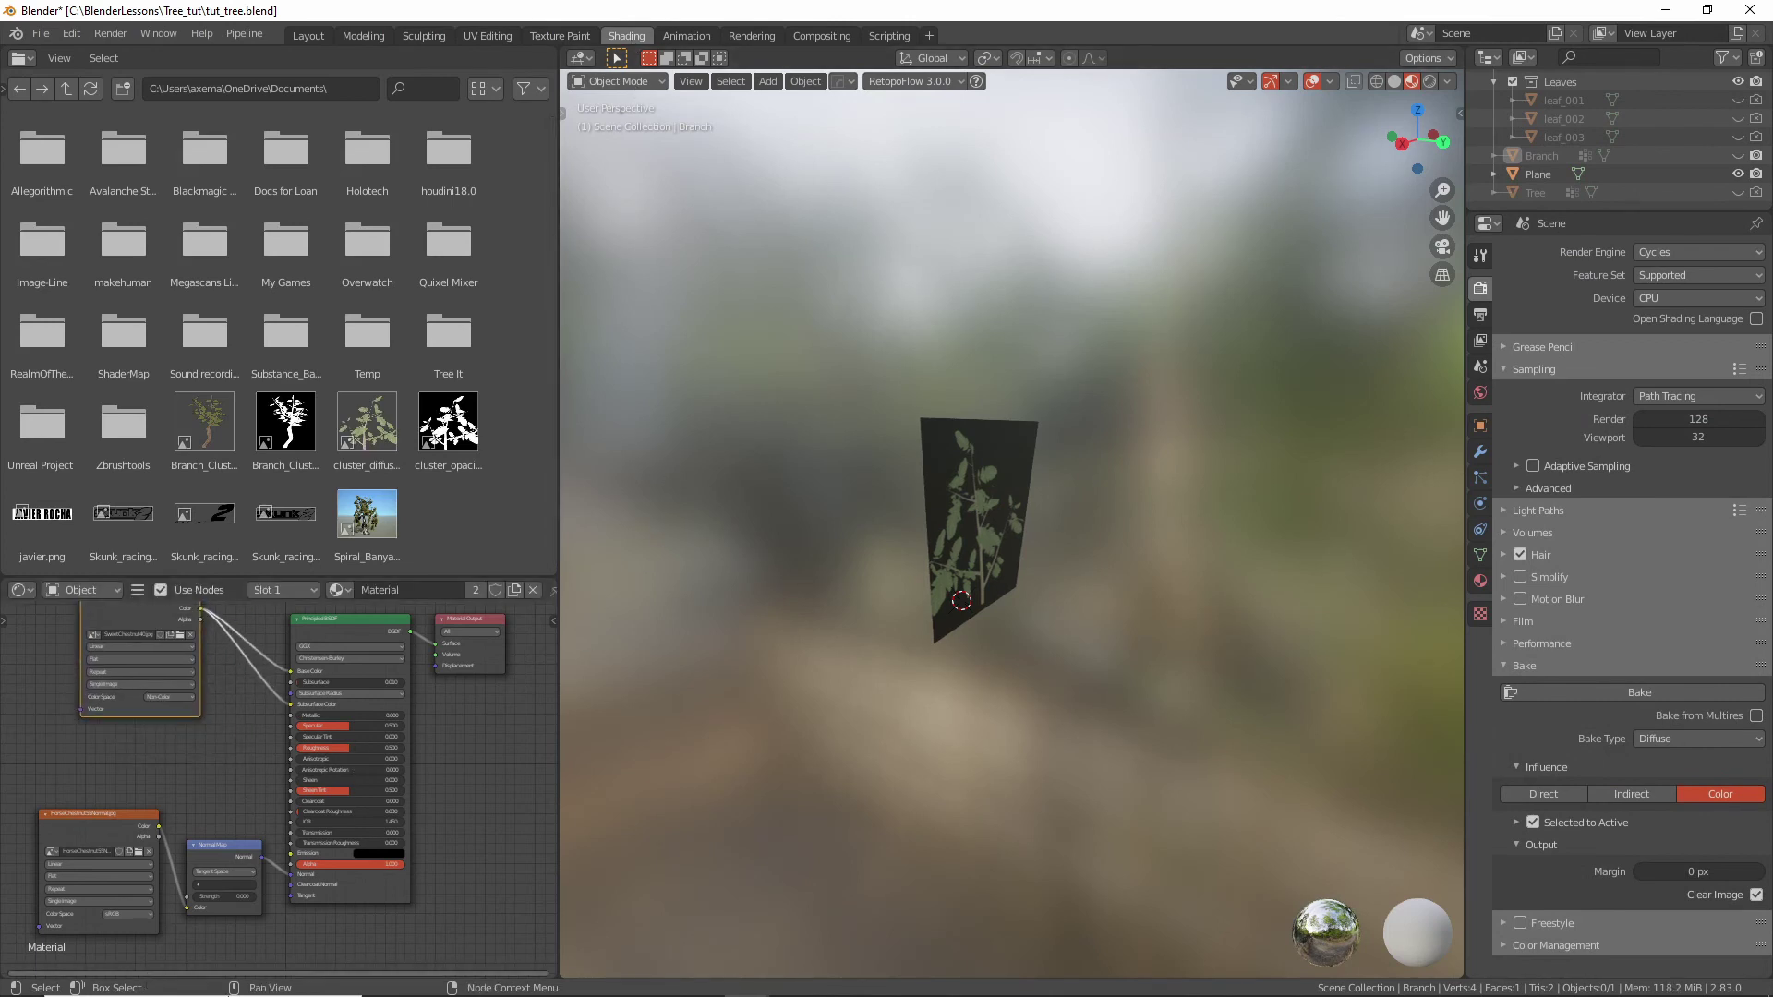
right_click(474, 979)
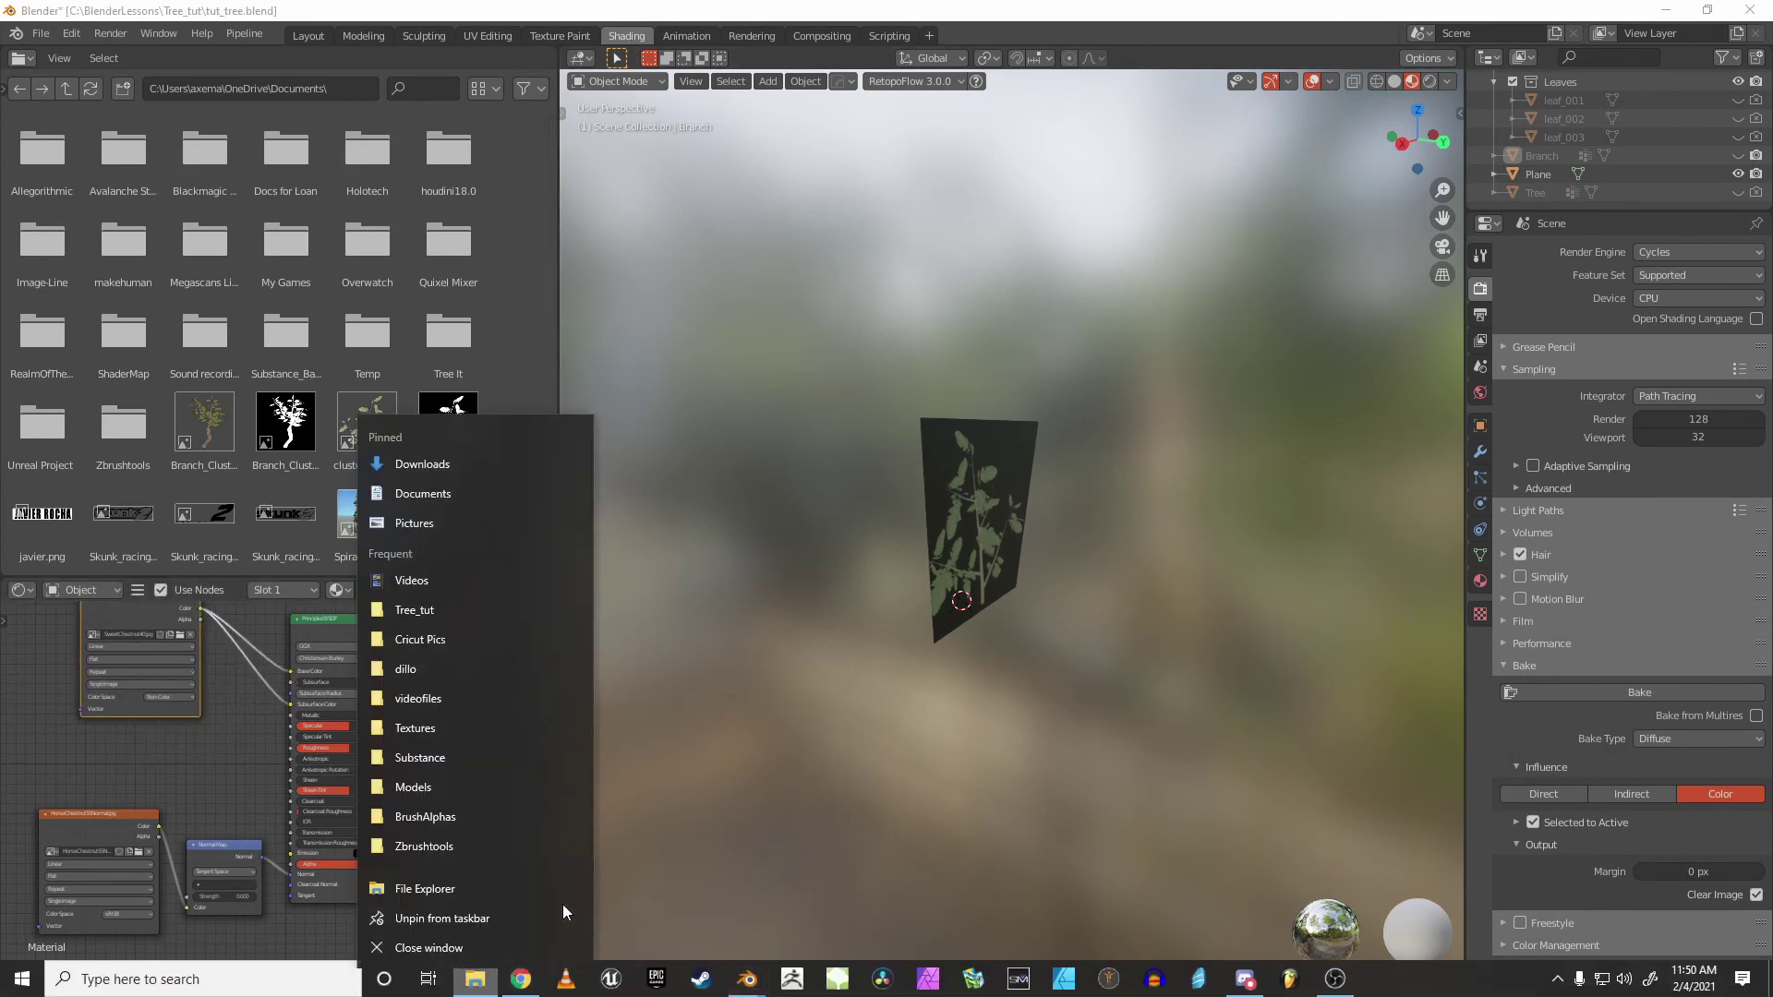
click(741, 741)
drag(531, 578, 525, 178)
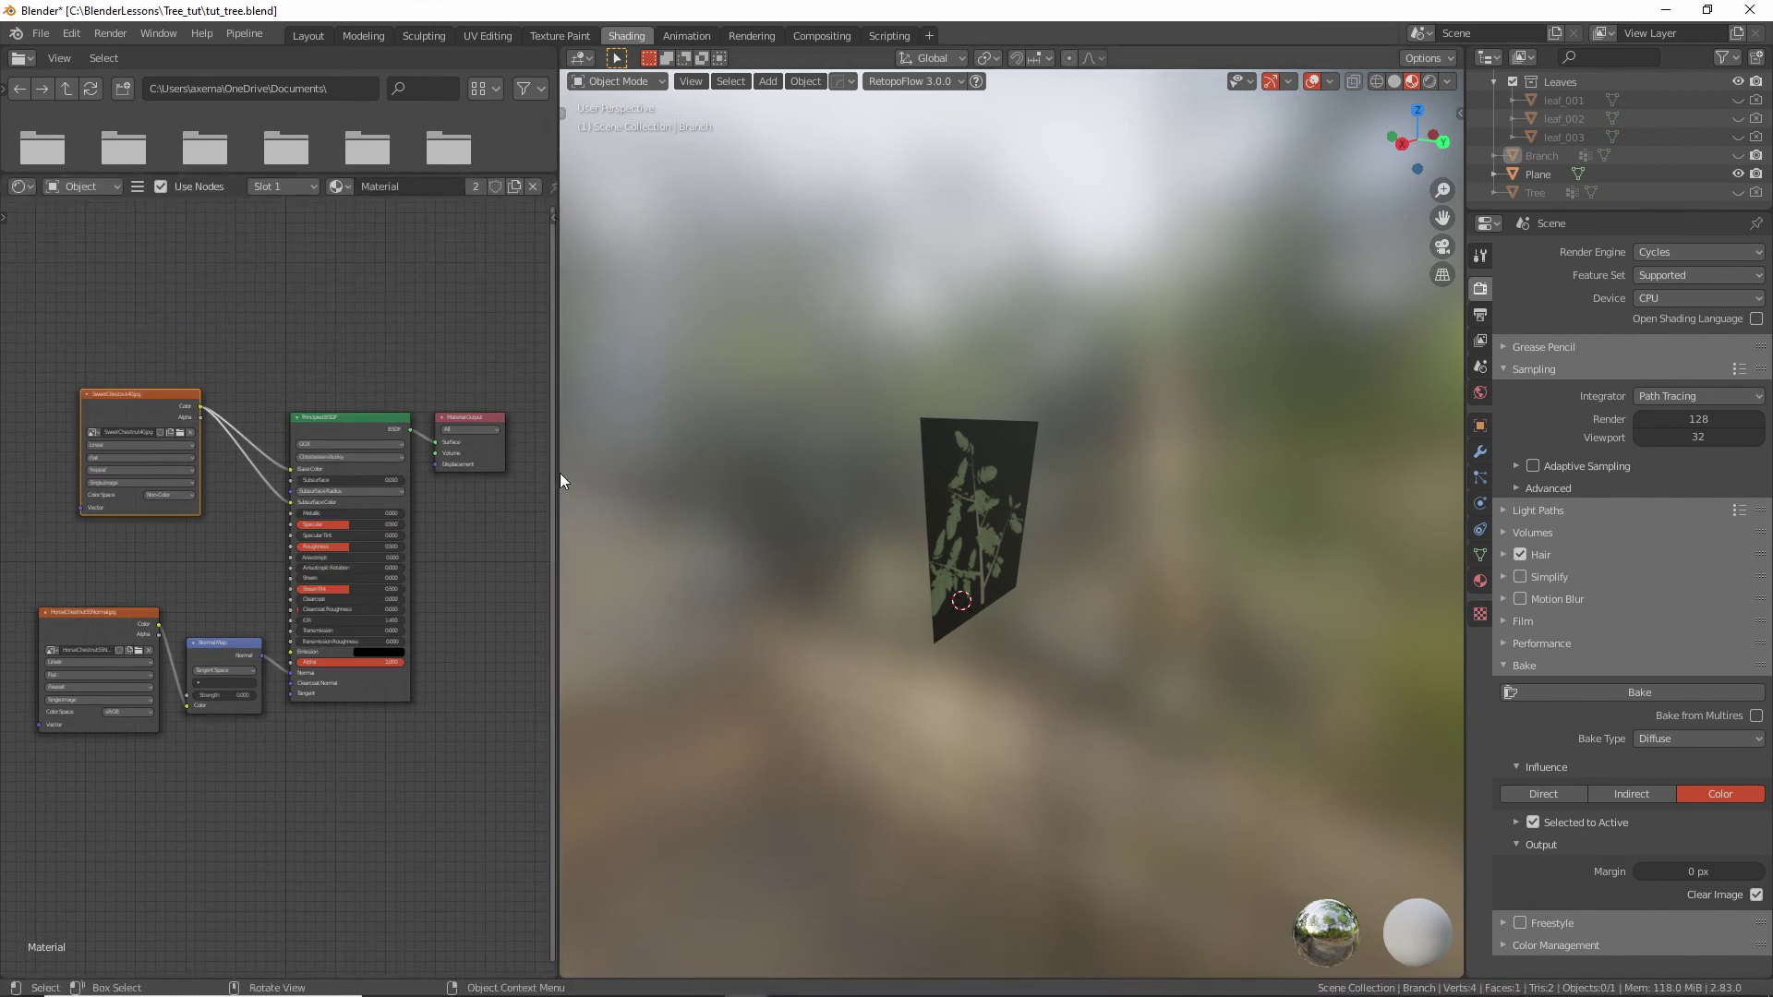
drag(560, 474, 1087, 480)
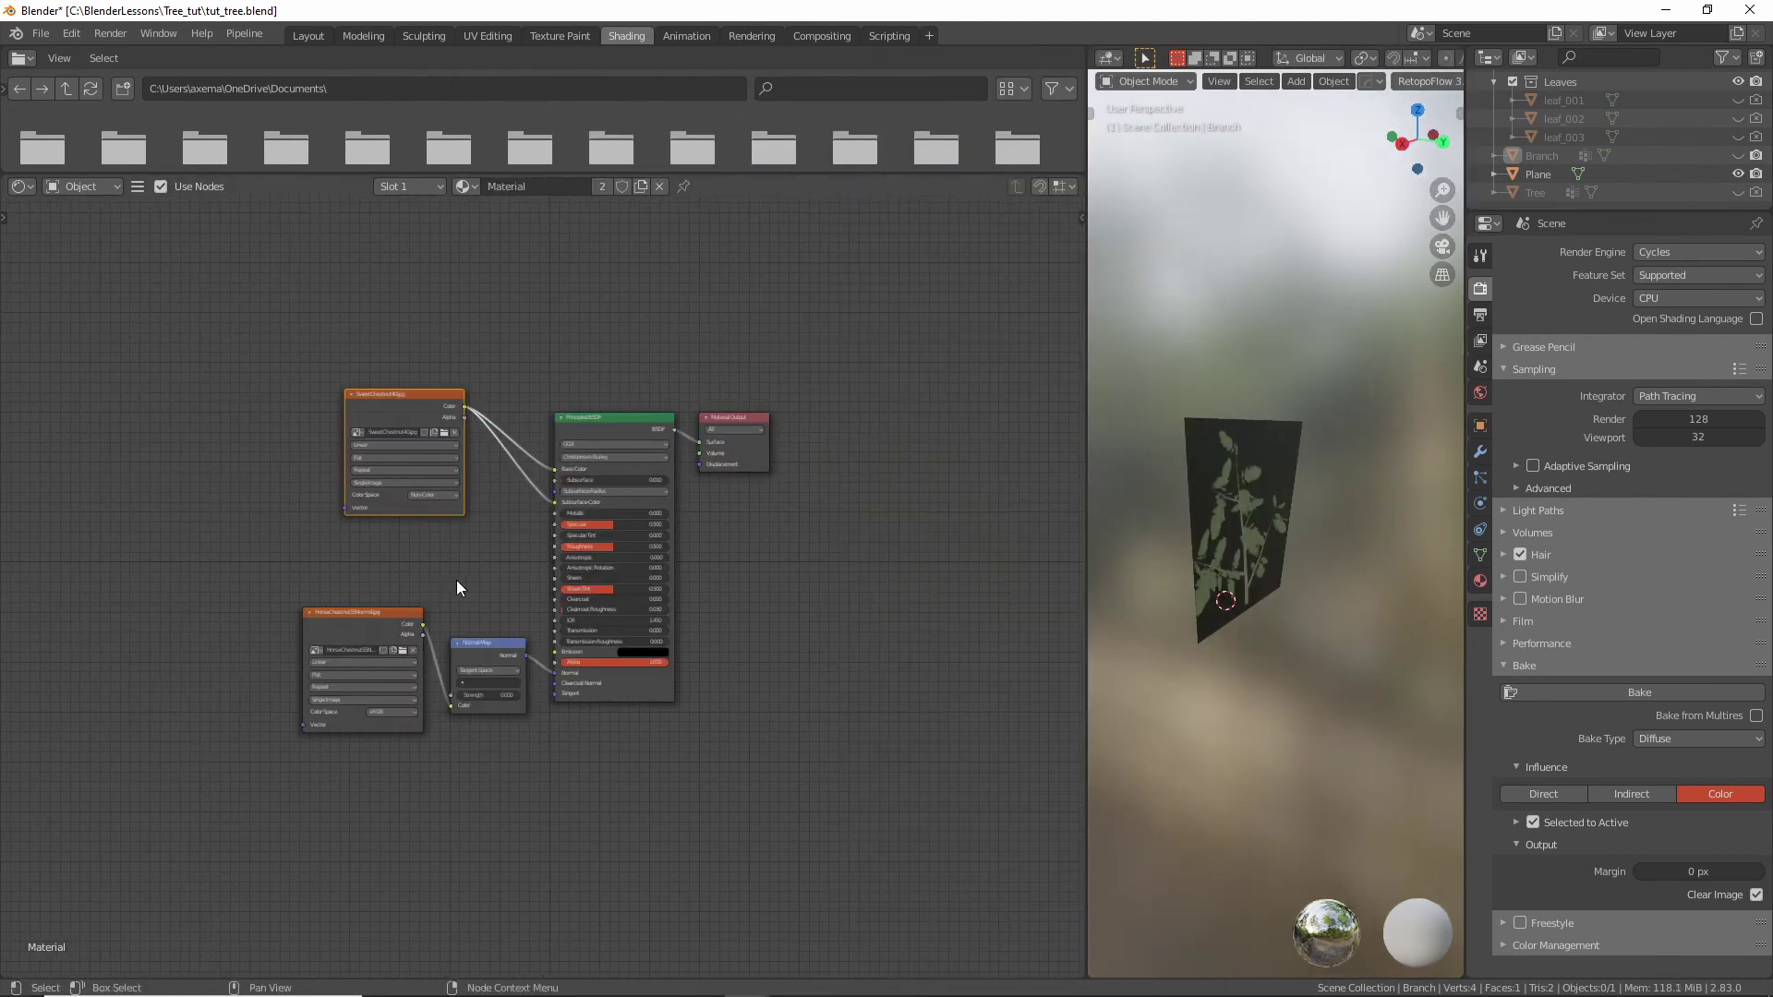
Move the normal texture and Normal Map nodes lower, and place a duplicate of the normal texture node below the color texture.
drag(367, 625, 312, 766)
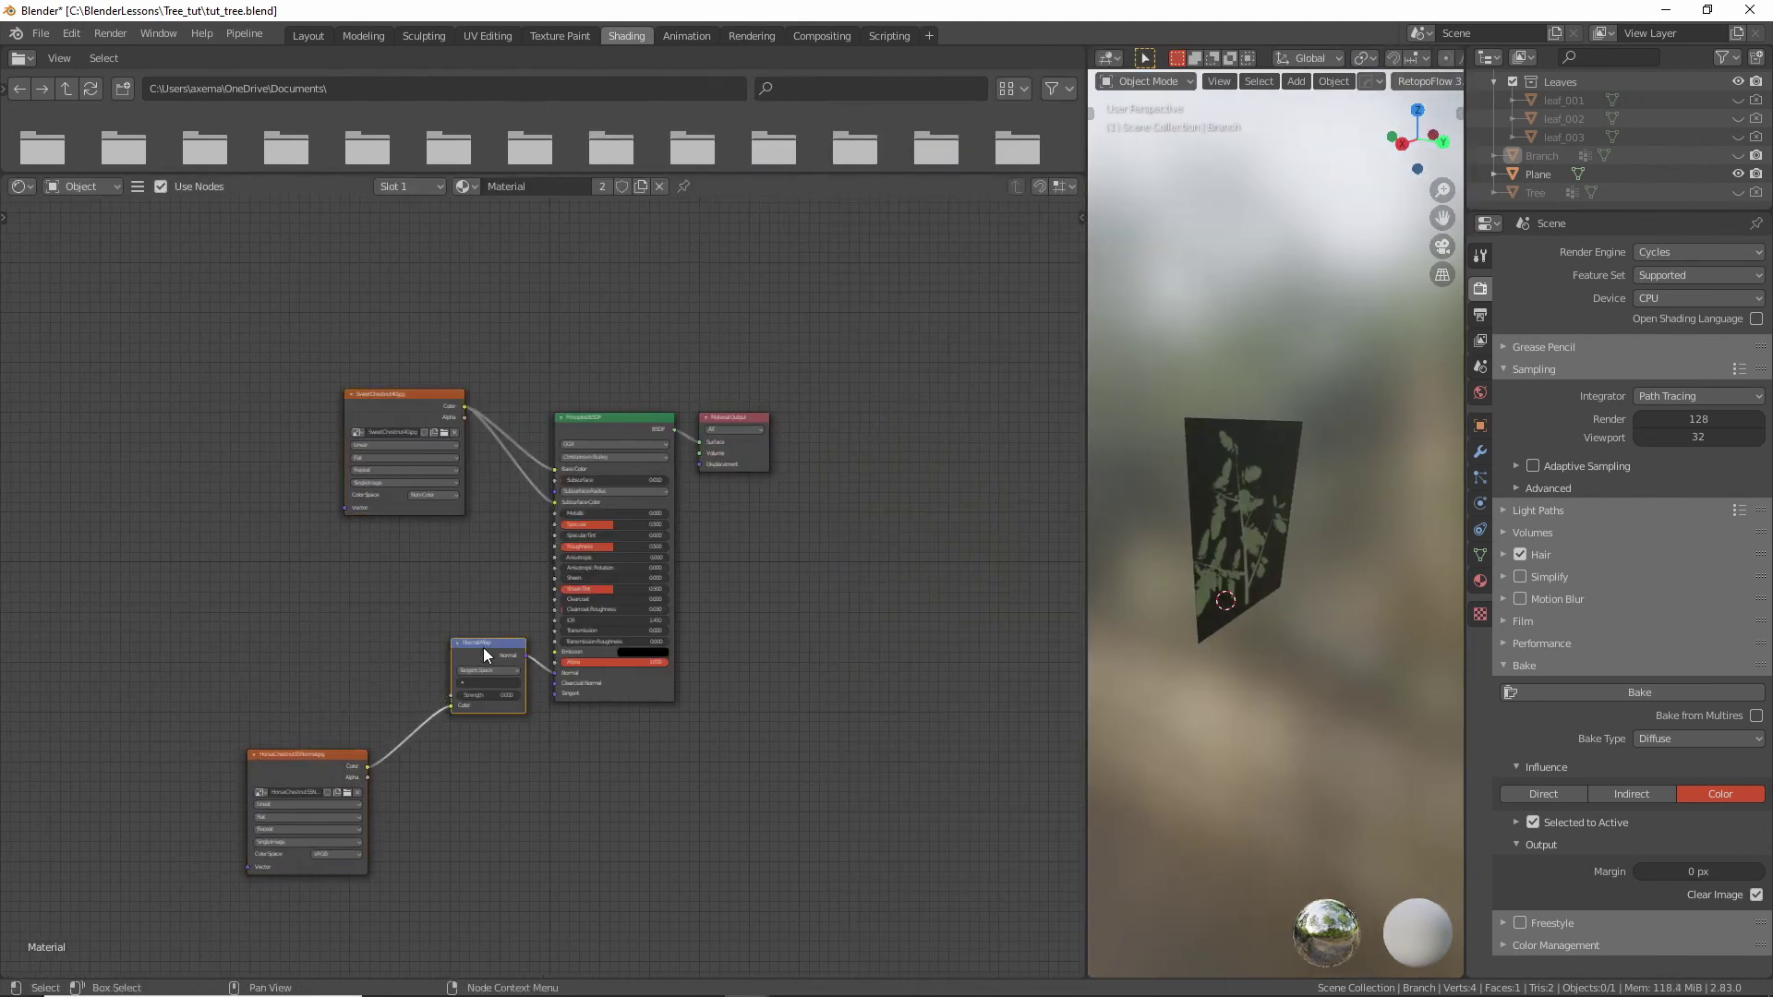
drag(487, 656, 483, 736)
click(329, 755)
key(shift+d)
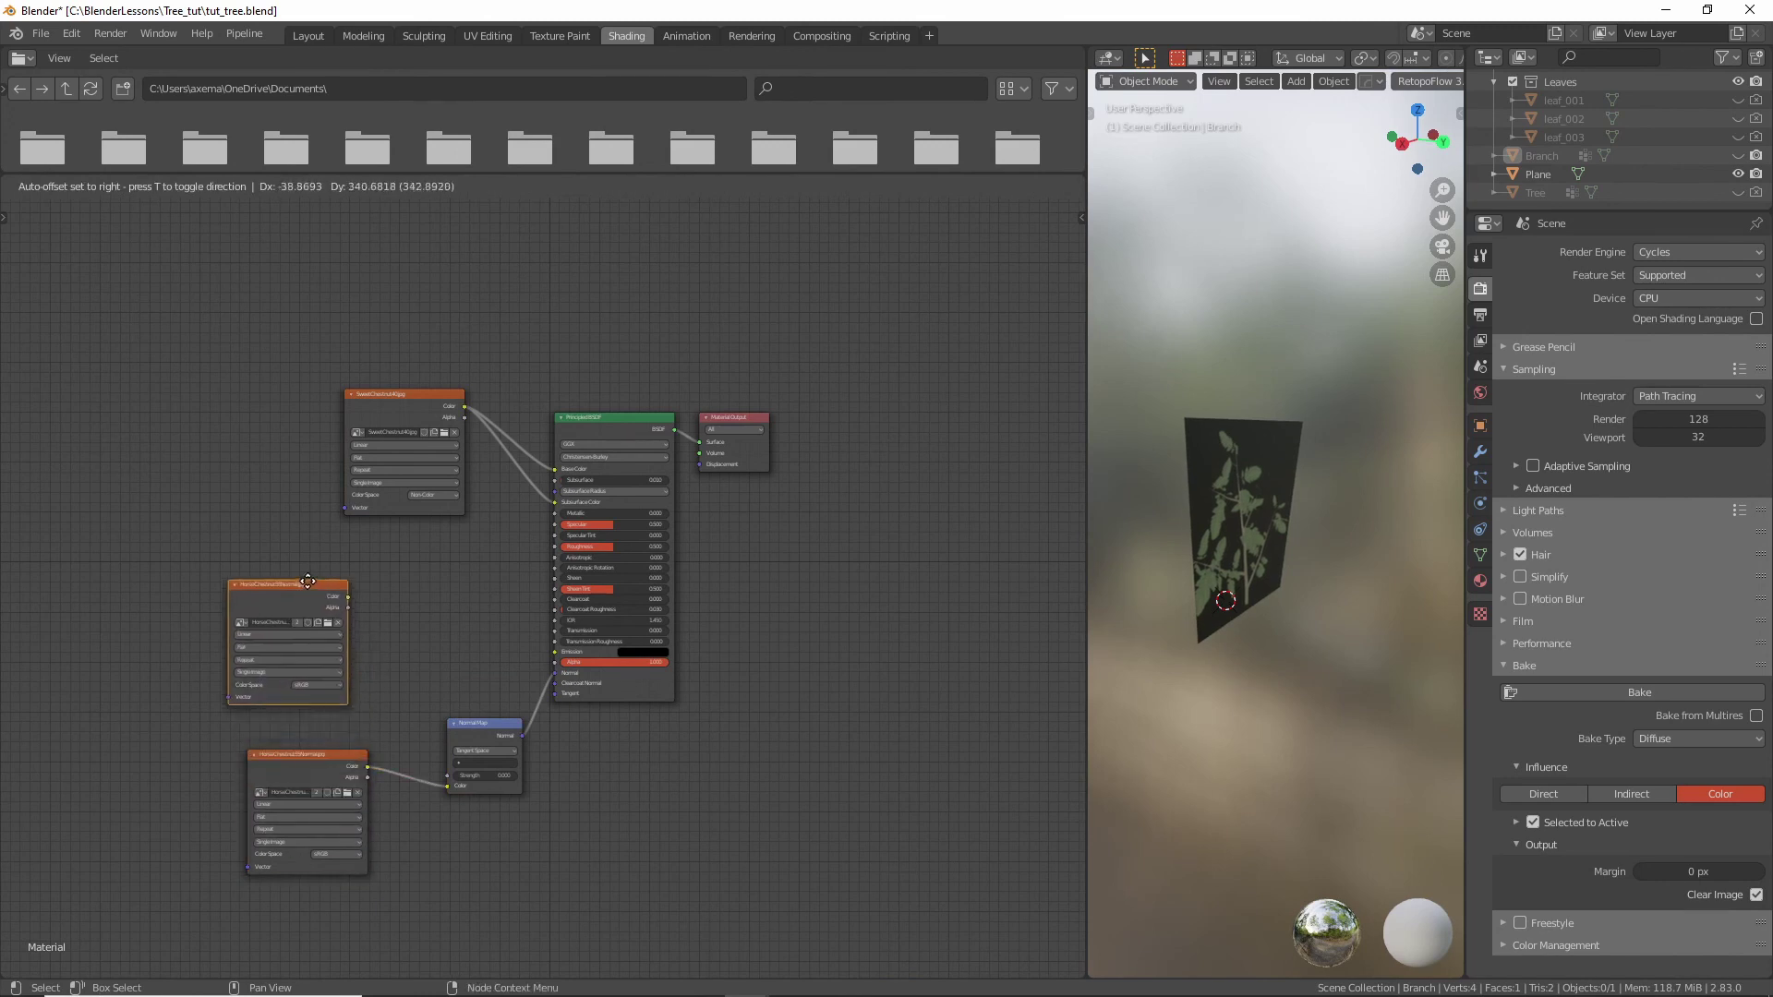
click(304, 554)
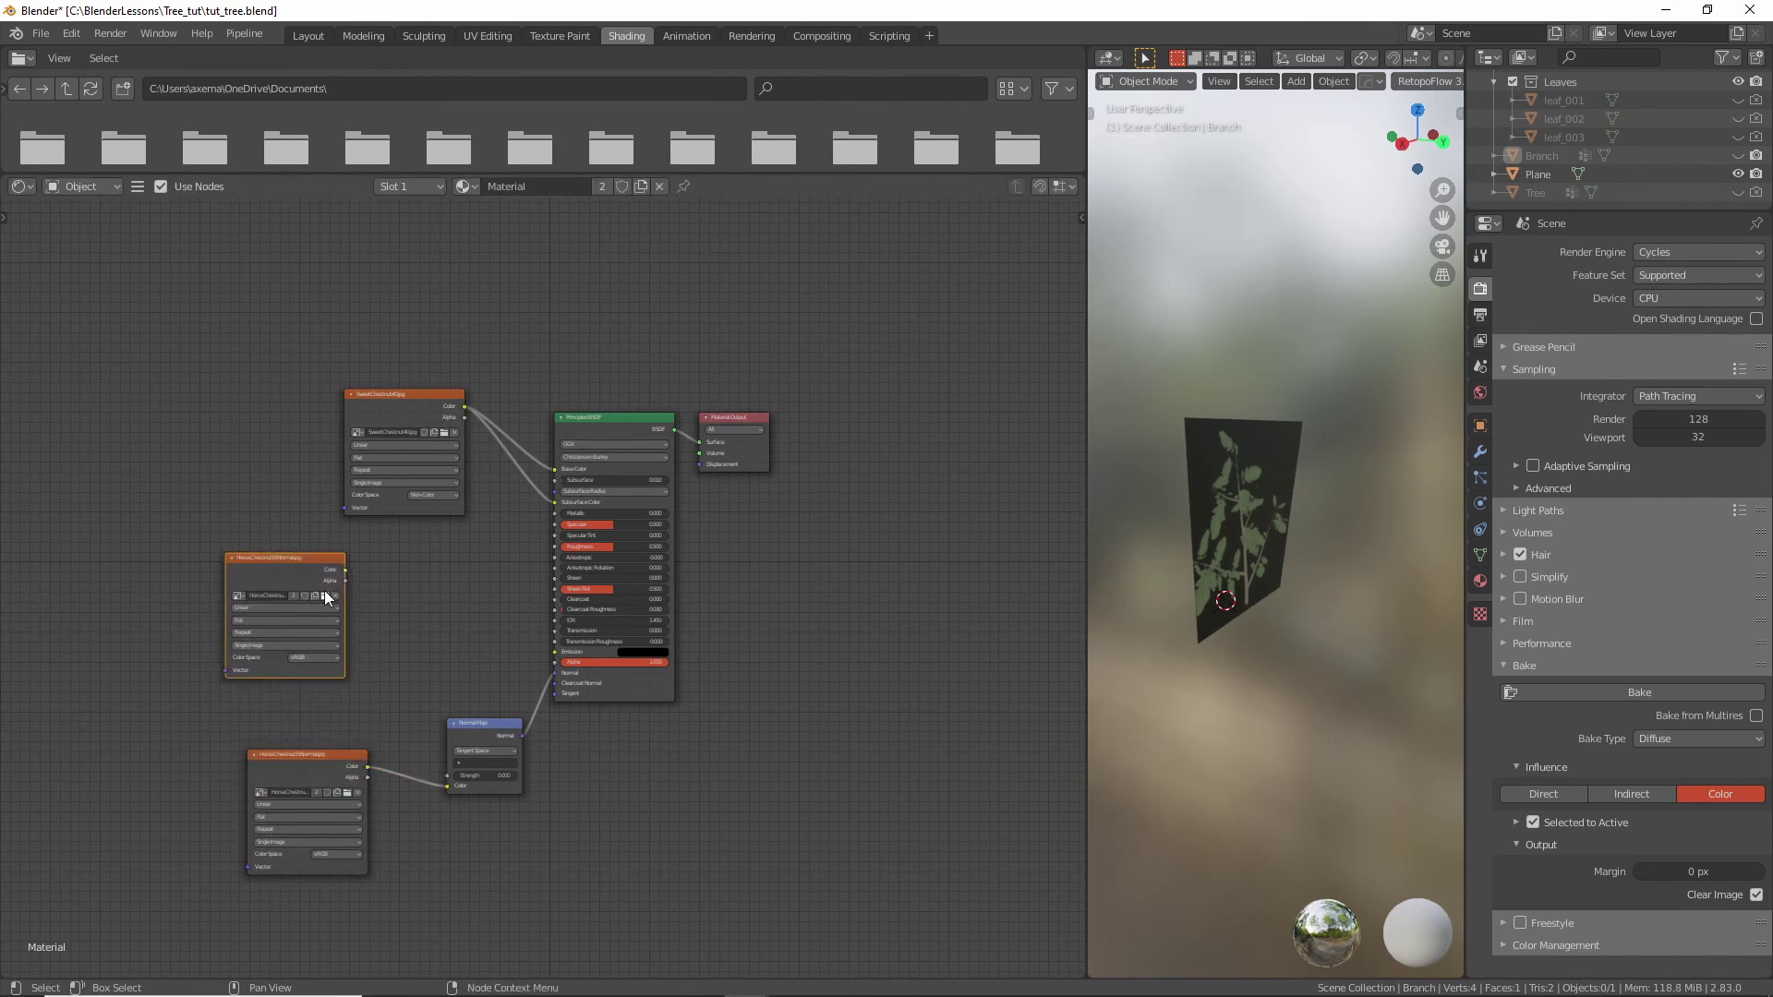
Load cluster_opacity.png from Documents into the duplicated texture node and link its color to the Principled BSDF's Alpha.
click(353, 855)
click(325, 596)
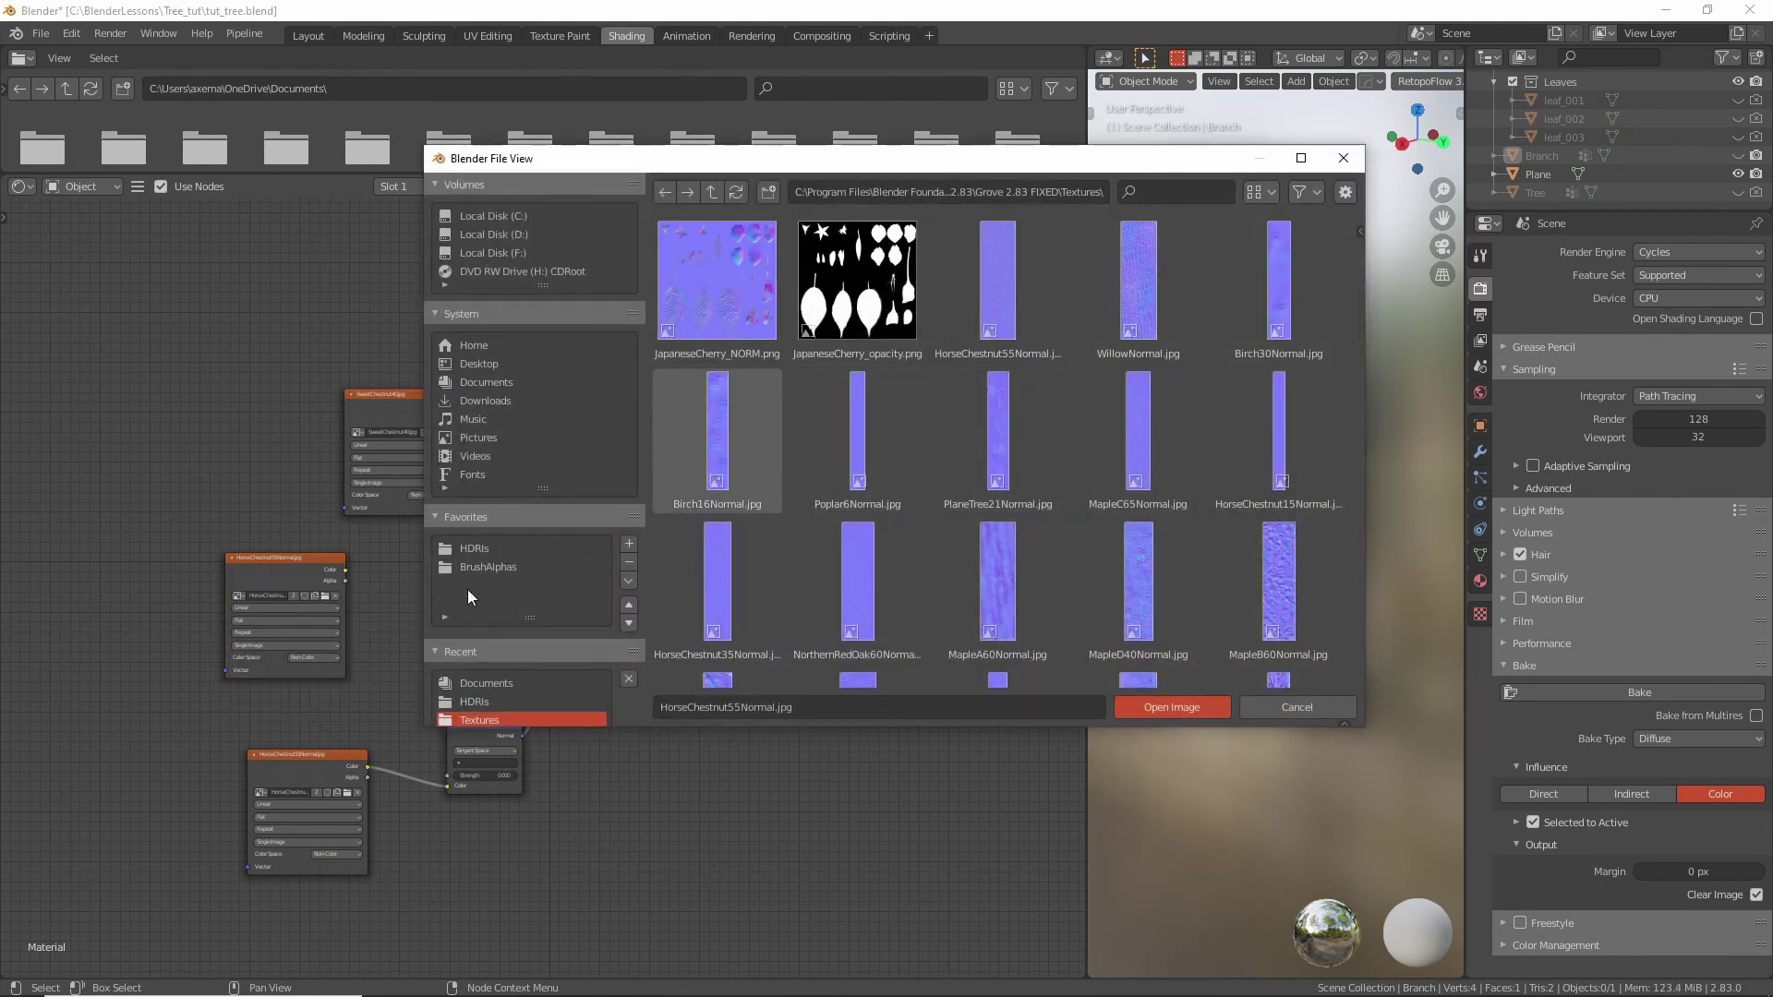
click(490, 686)
scroll(831, 536, down, 6)
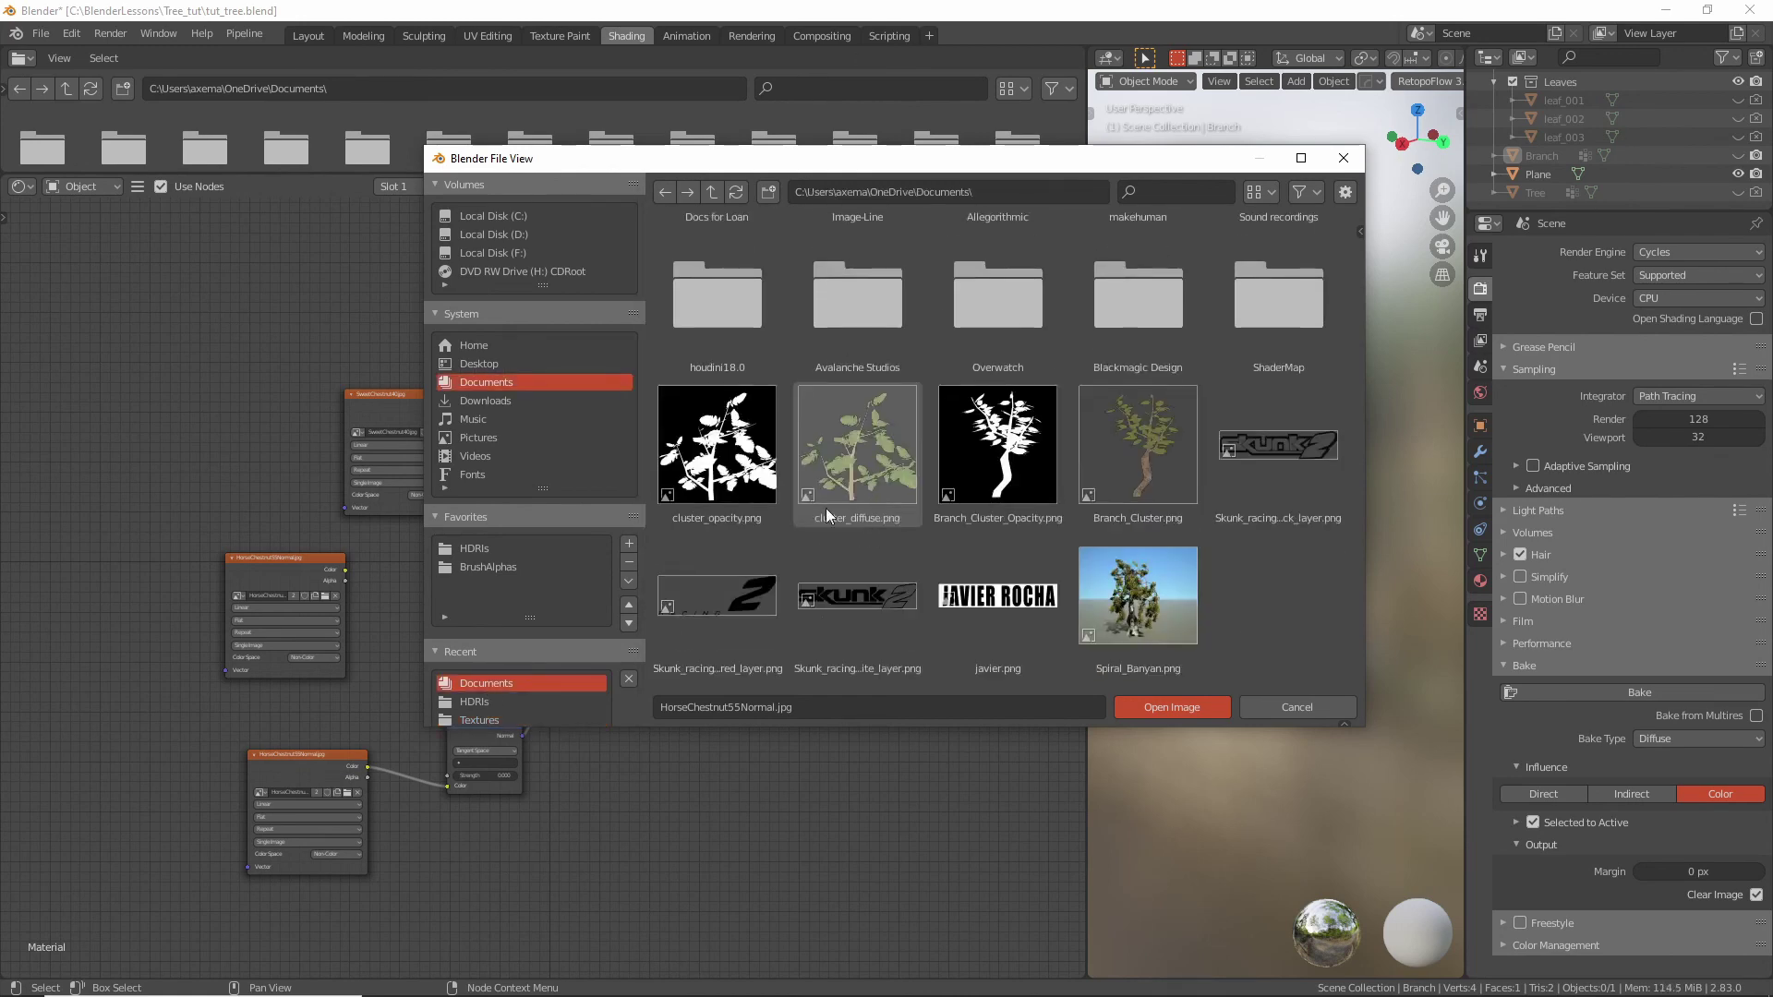
click(717, 448)
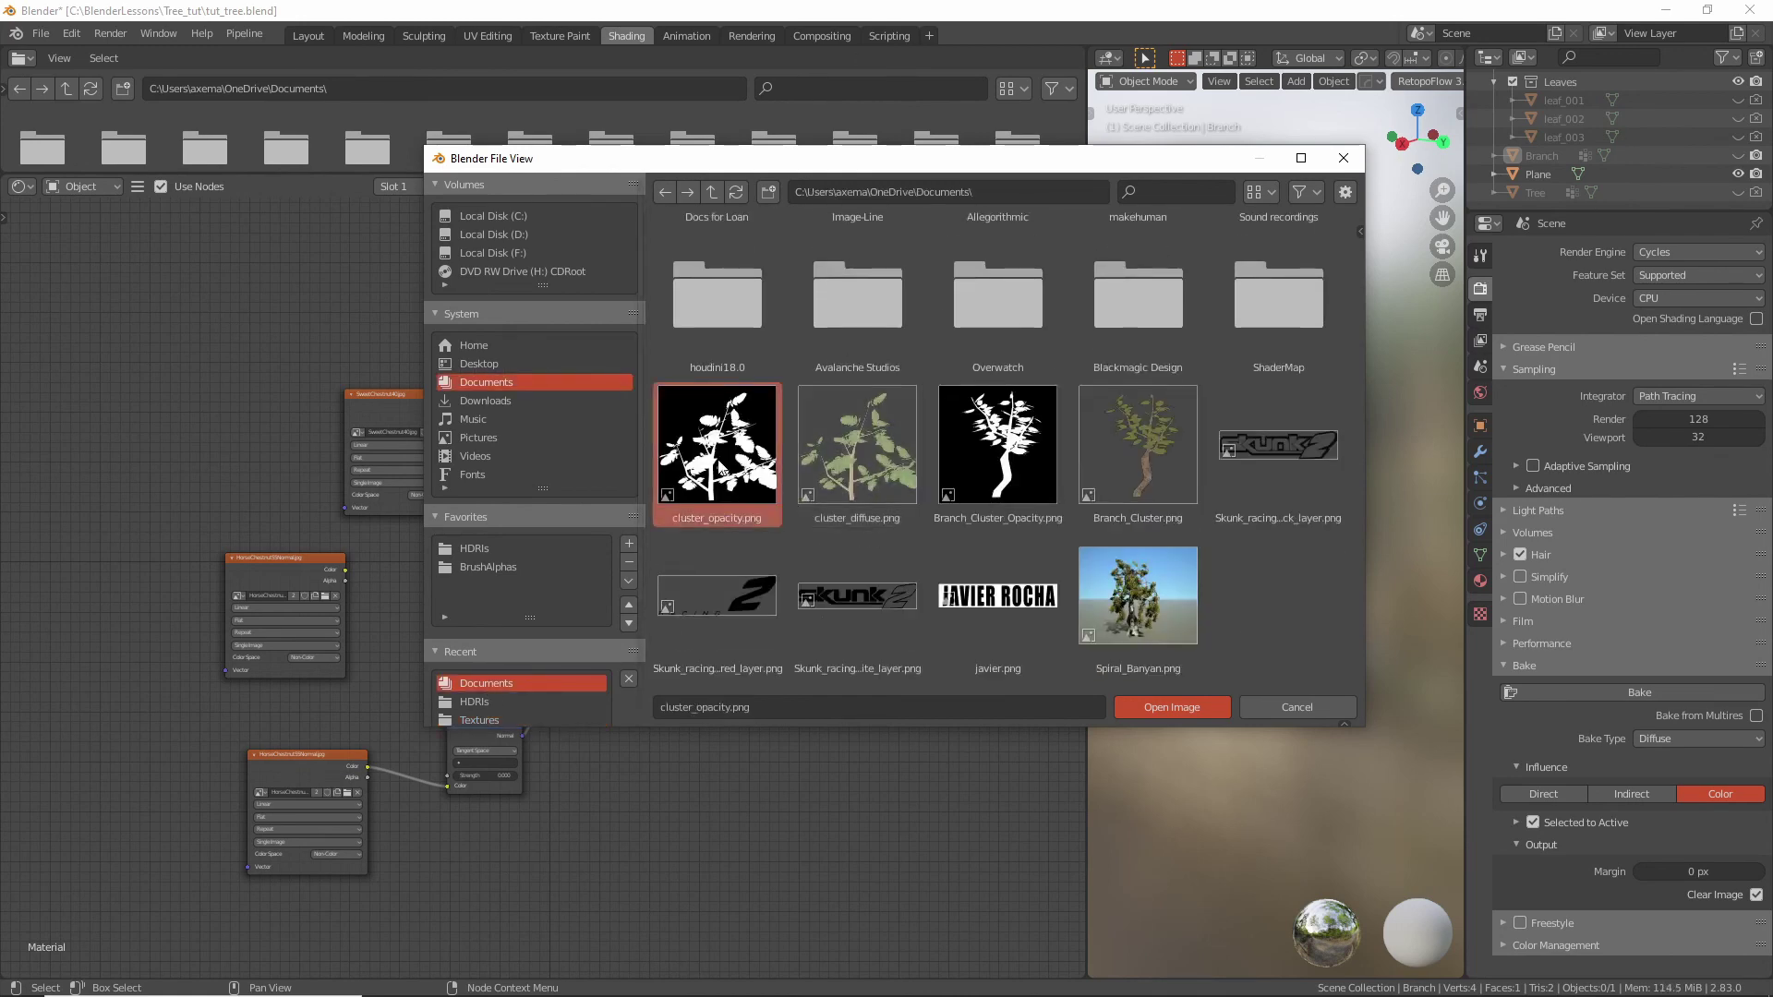
click(1187, 710)
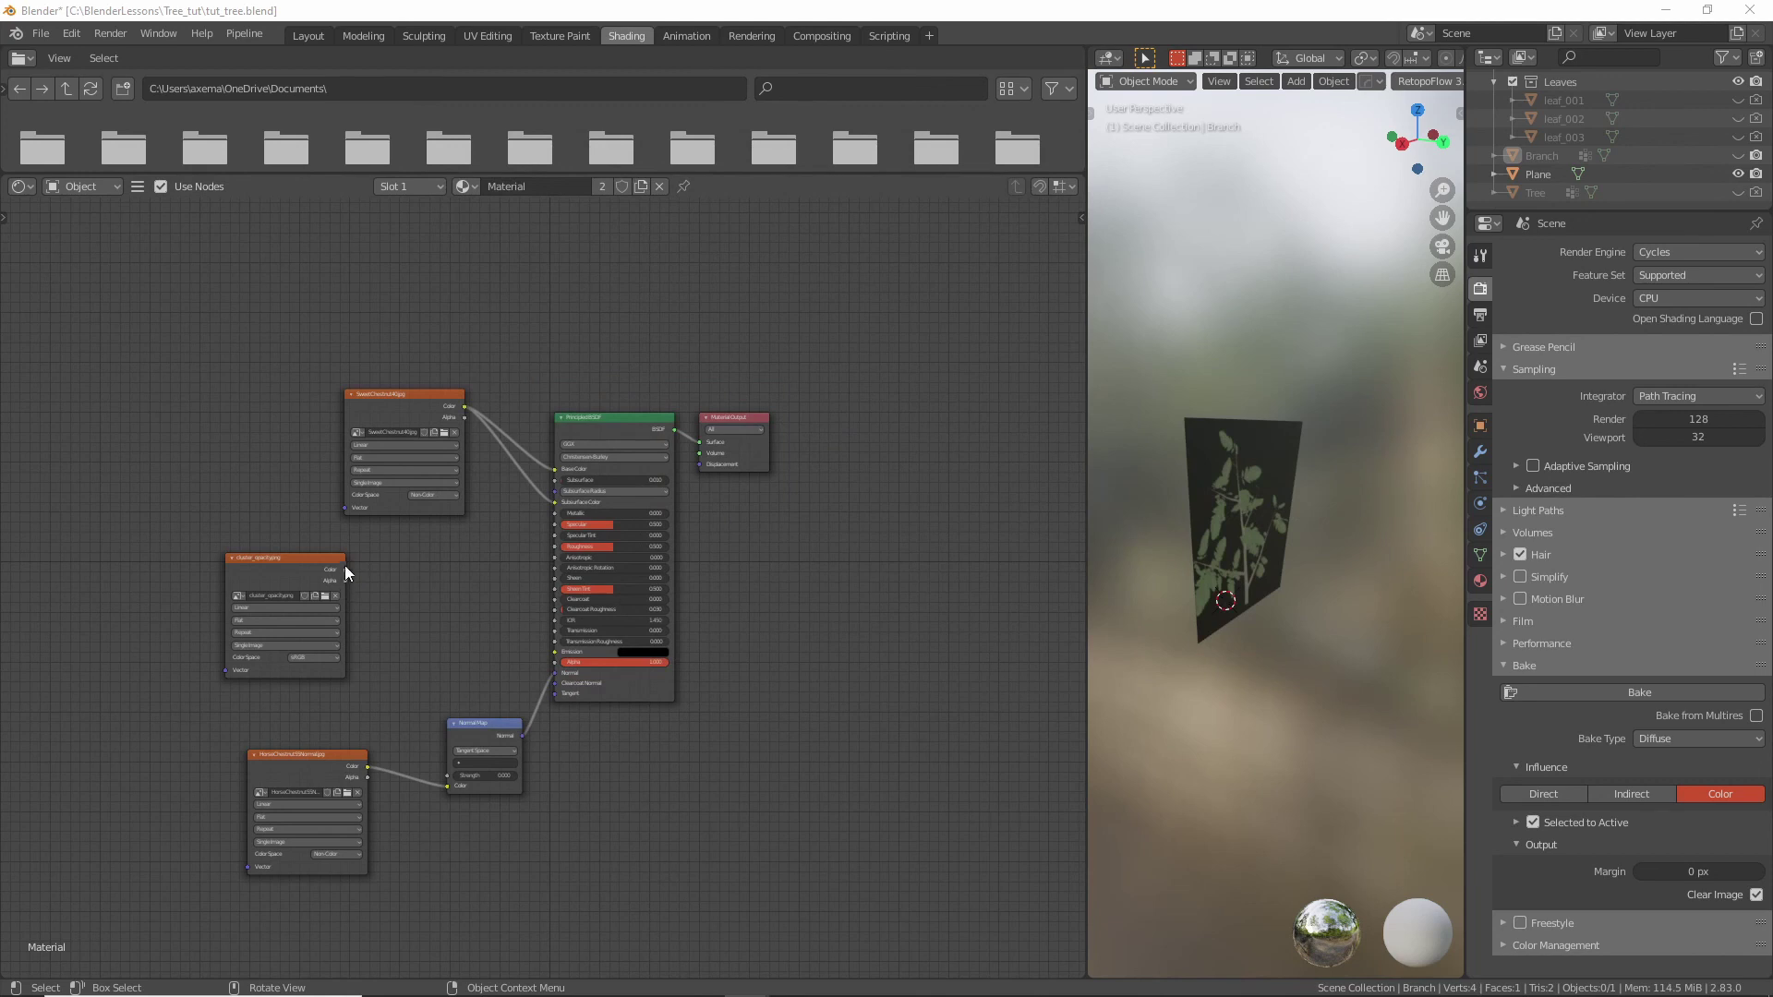
drag(344, 569, 555, 662)
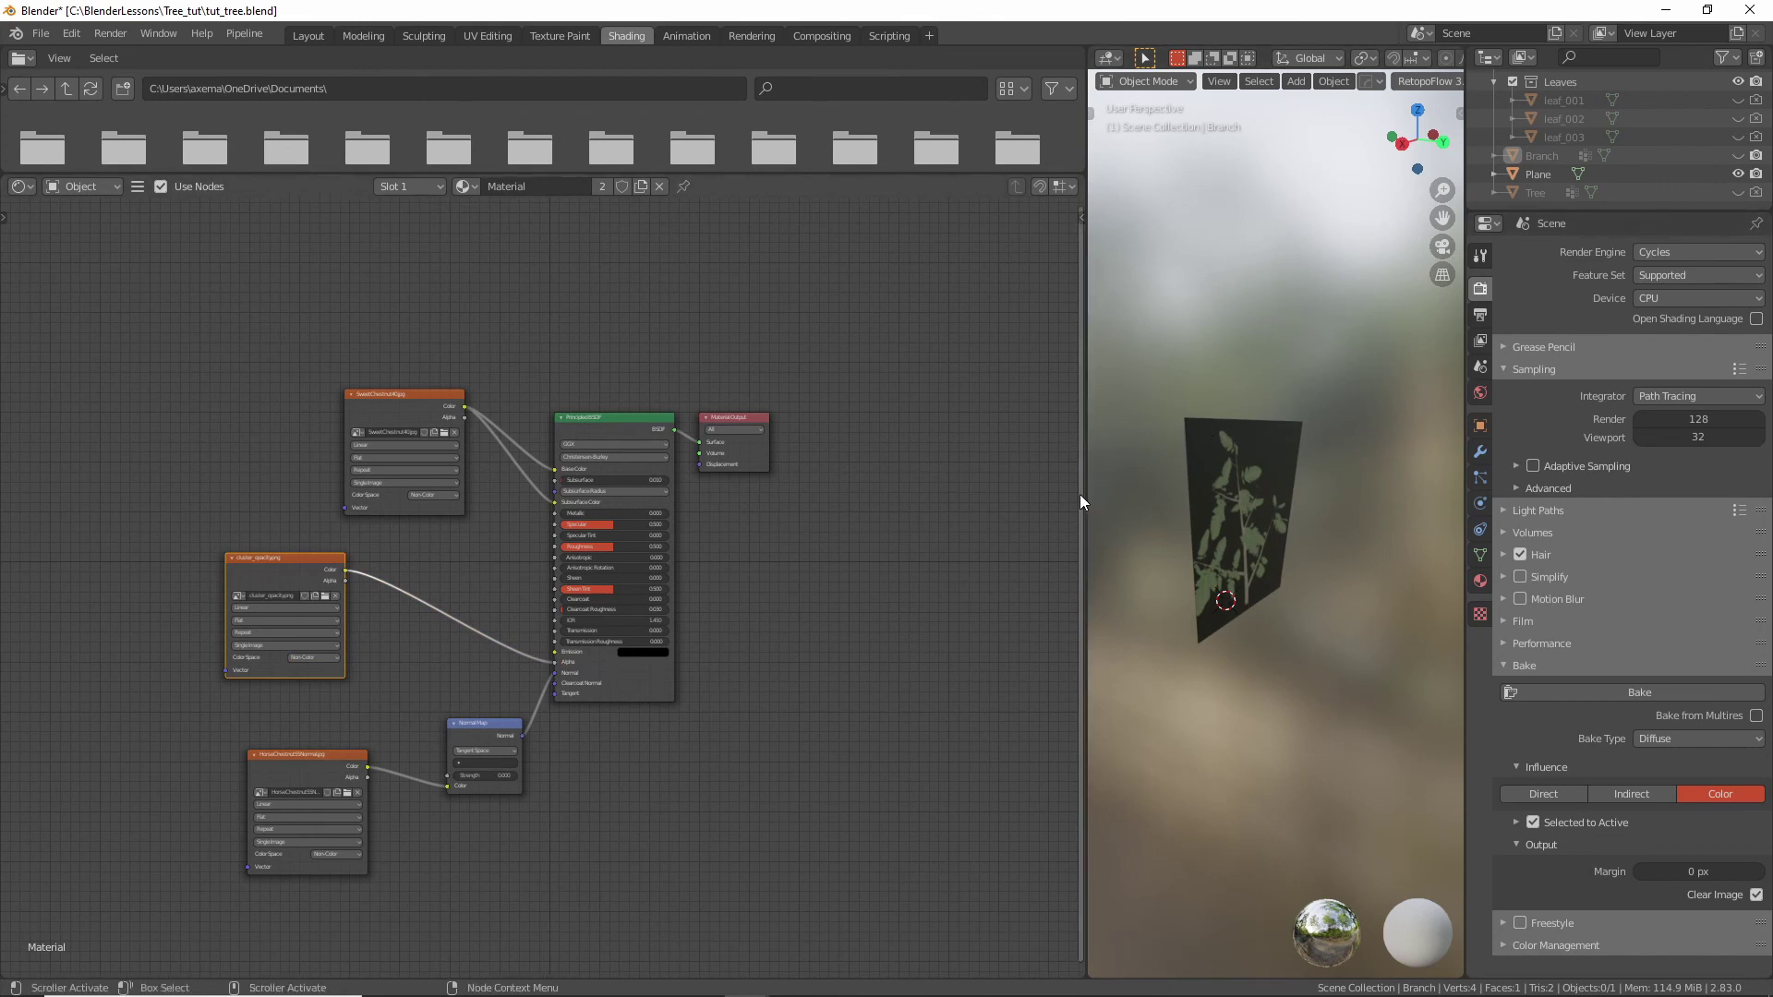
Widen the 3D viewport and switch it to rendered shading to inspect the leaf card.
drag(1087, 499, 631, 525)
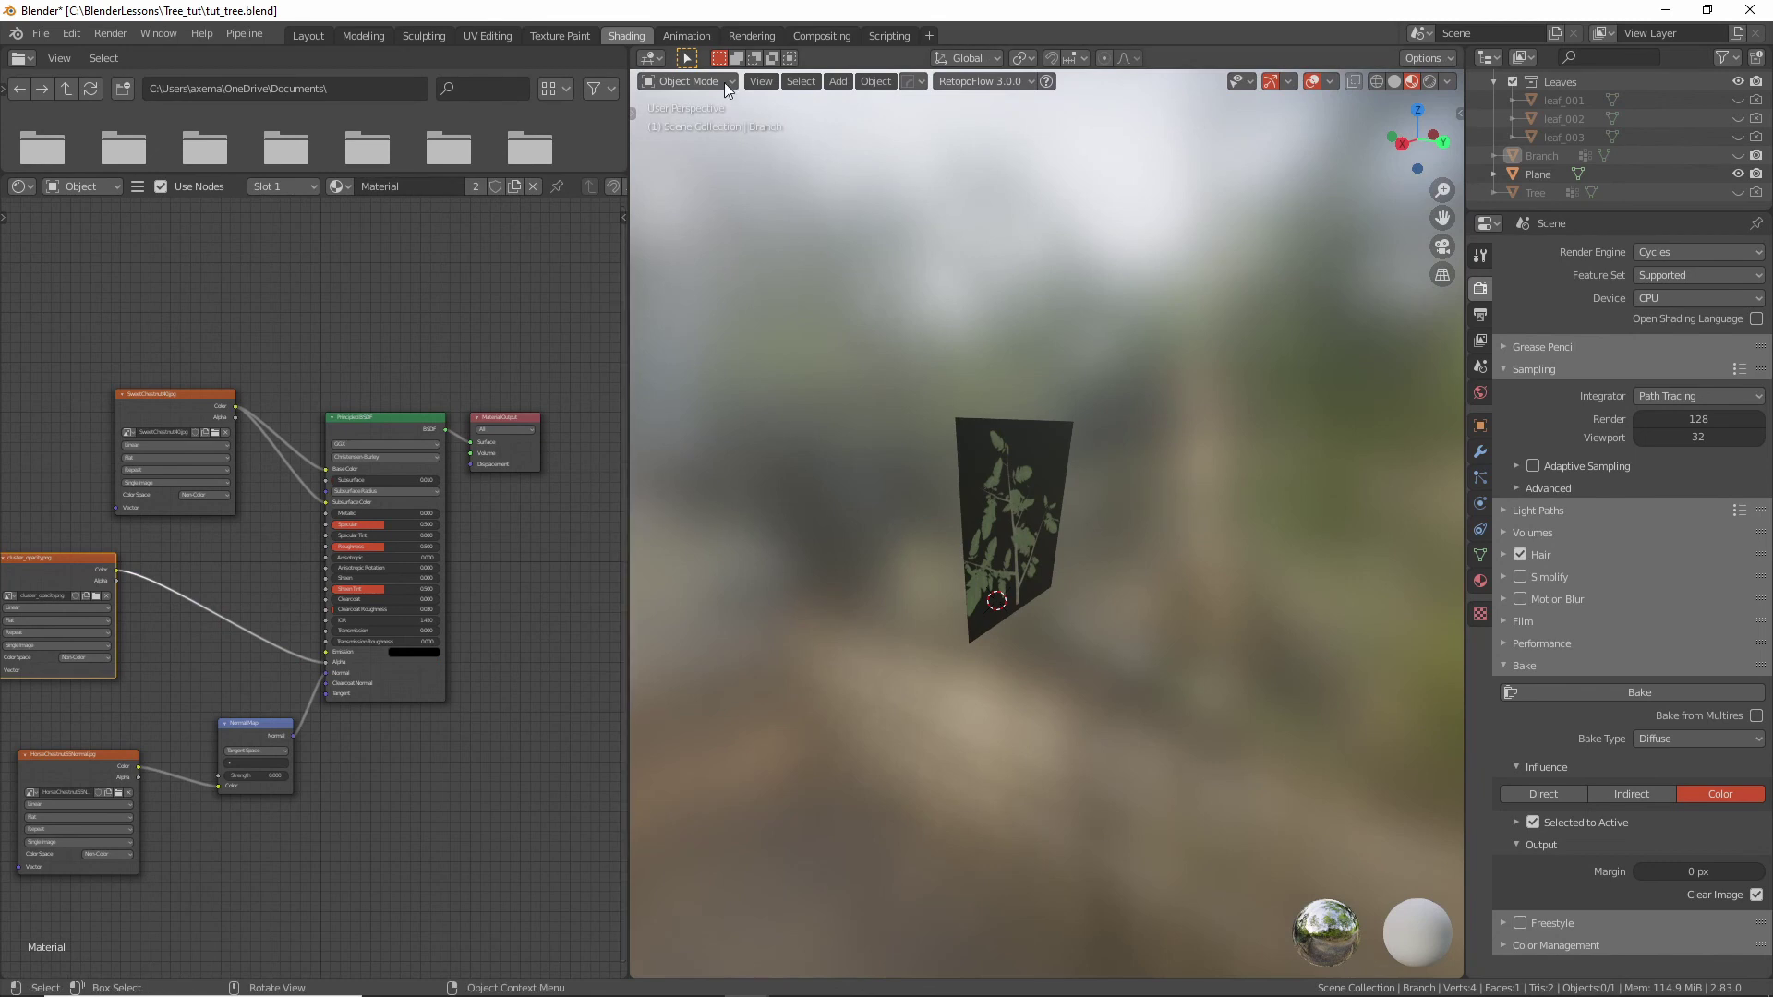
click(1429, 81)
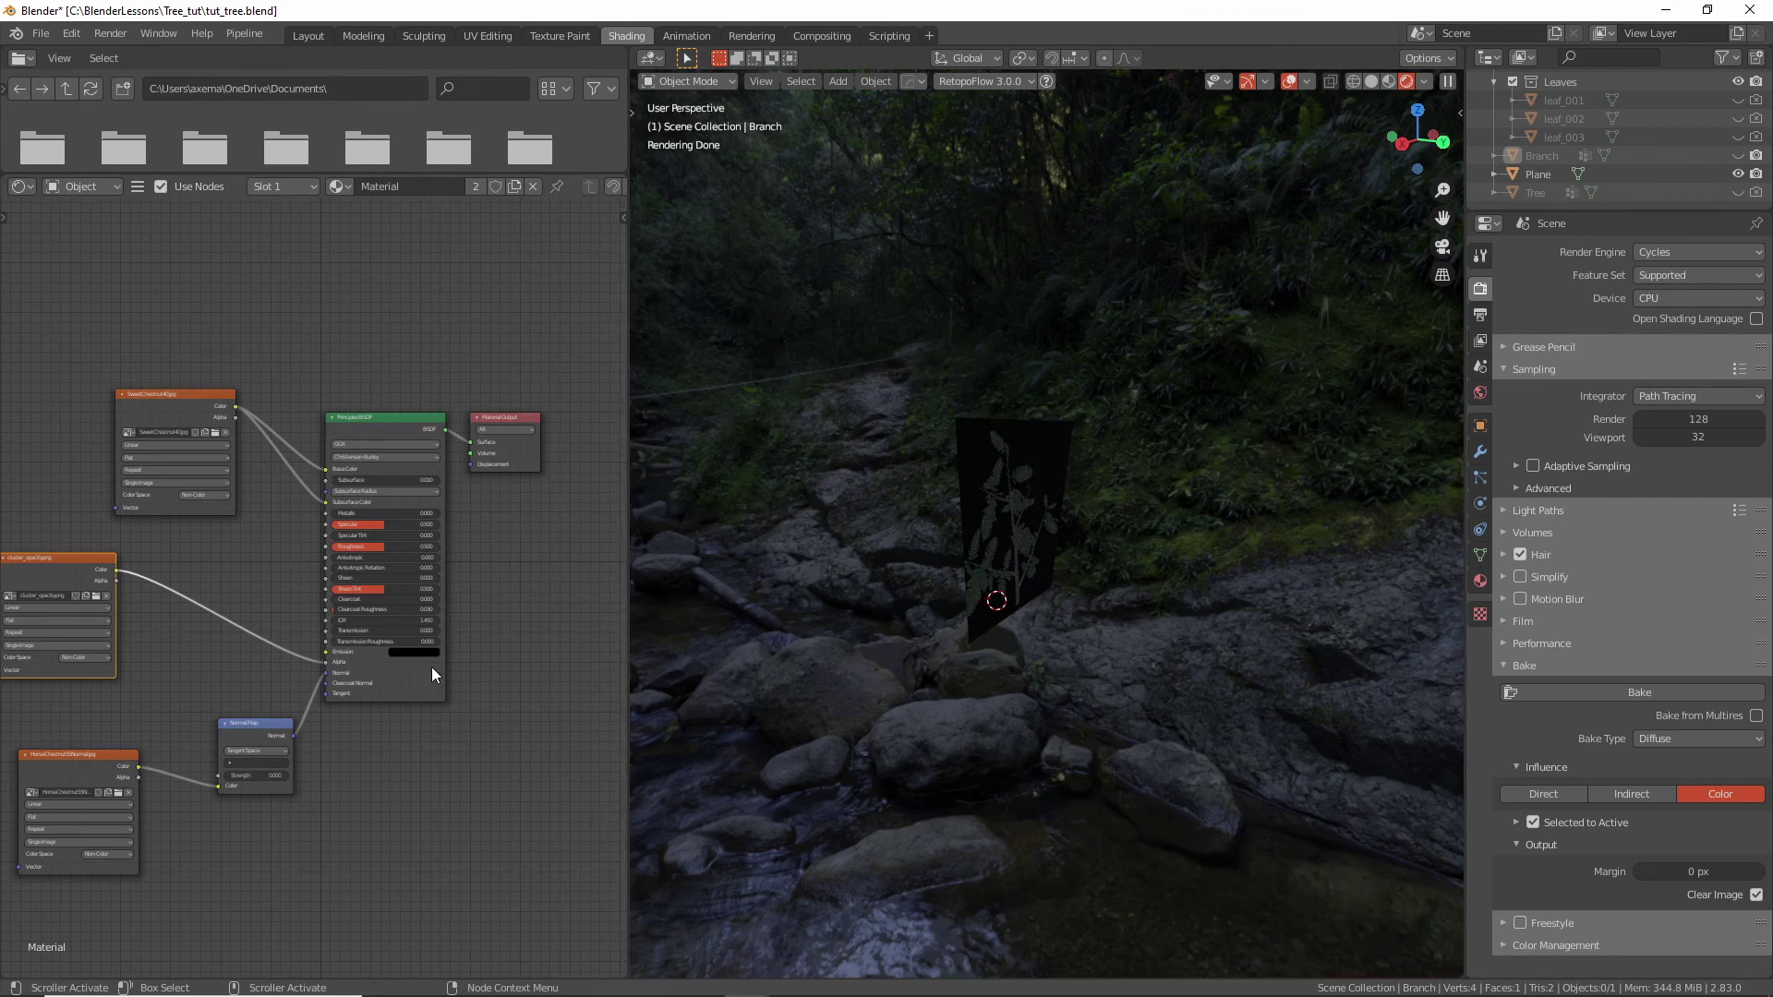
scroll(948, 595, up, 3)
middle_drag(947, 596, 855, 595)
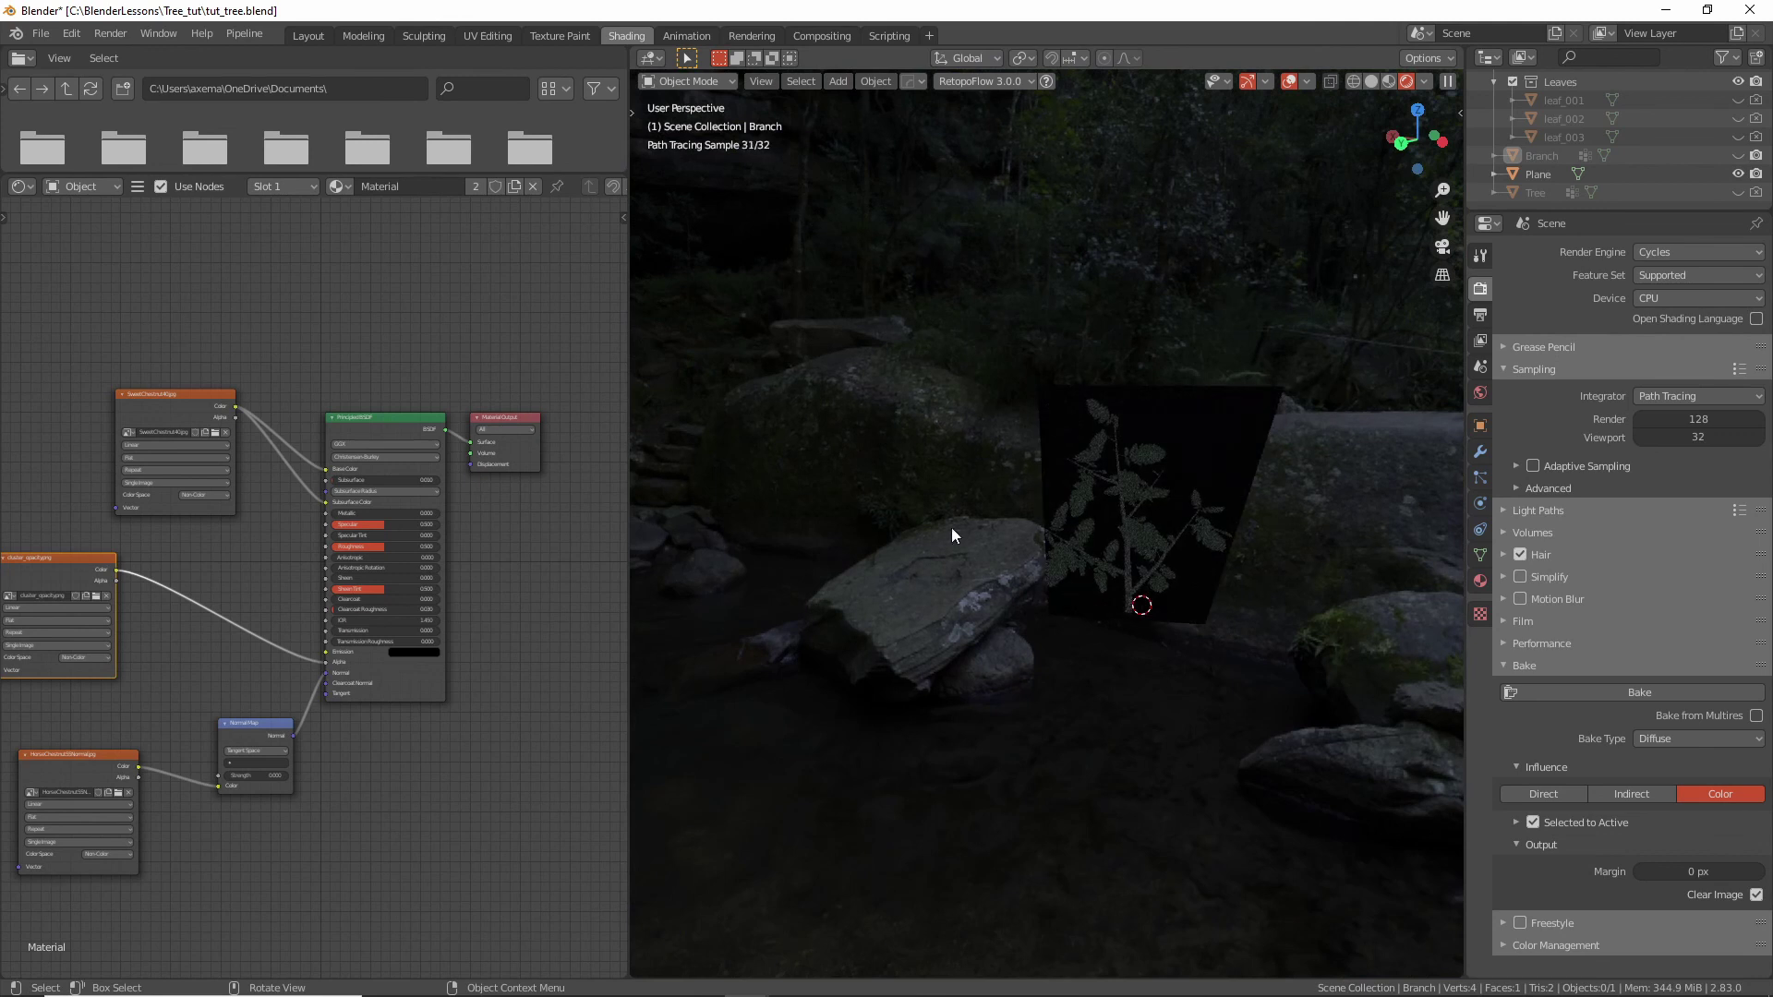
Unlink the color texture from the Principled BSDF's Subsurface Color and delete the cluster_opacity node from this material.
drag(325, 502, 269, 462)
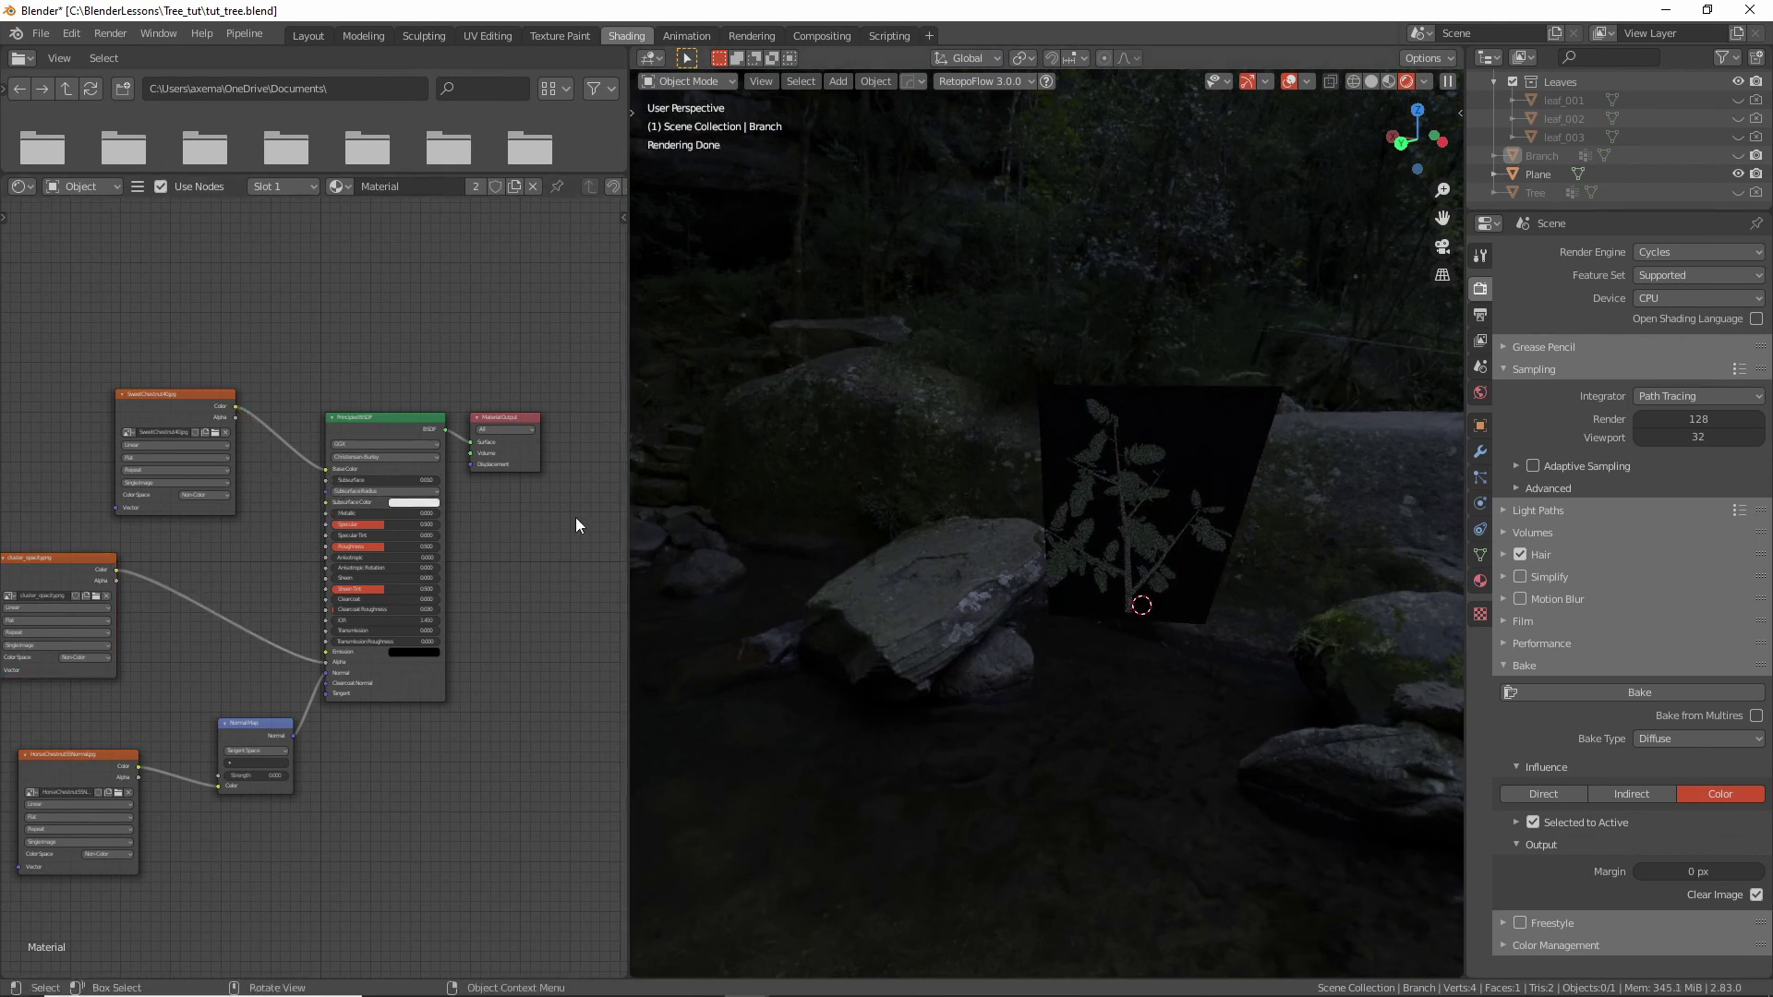
click(406, 478)
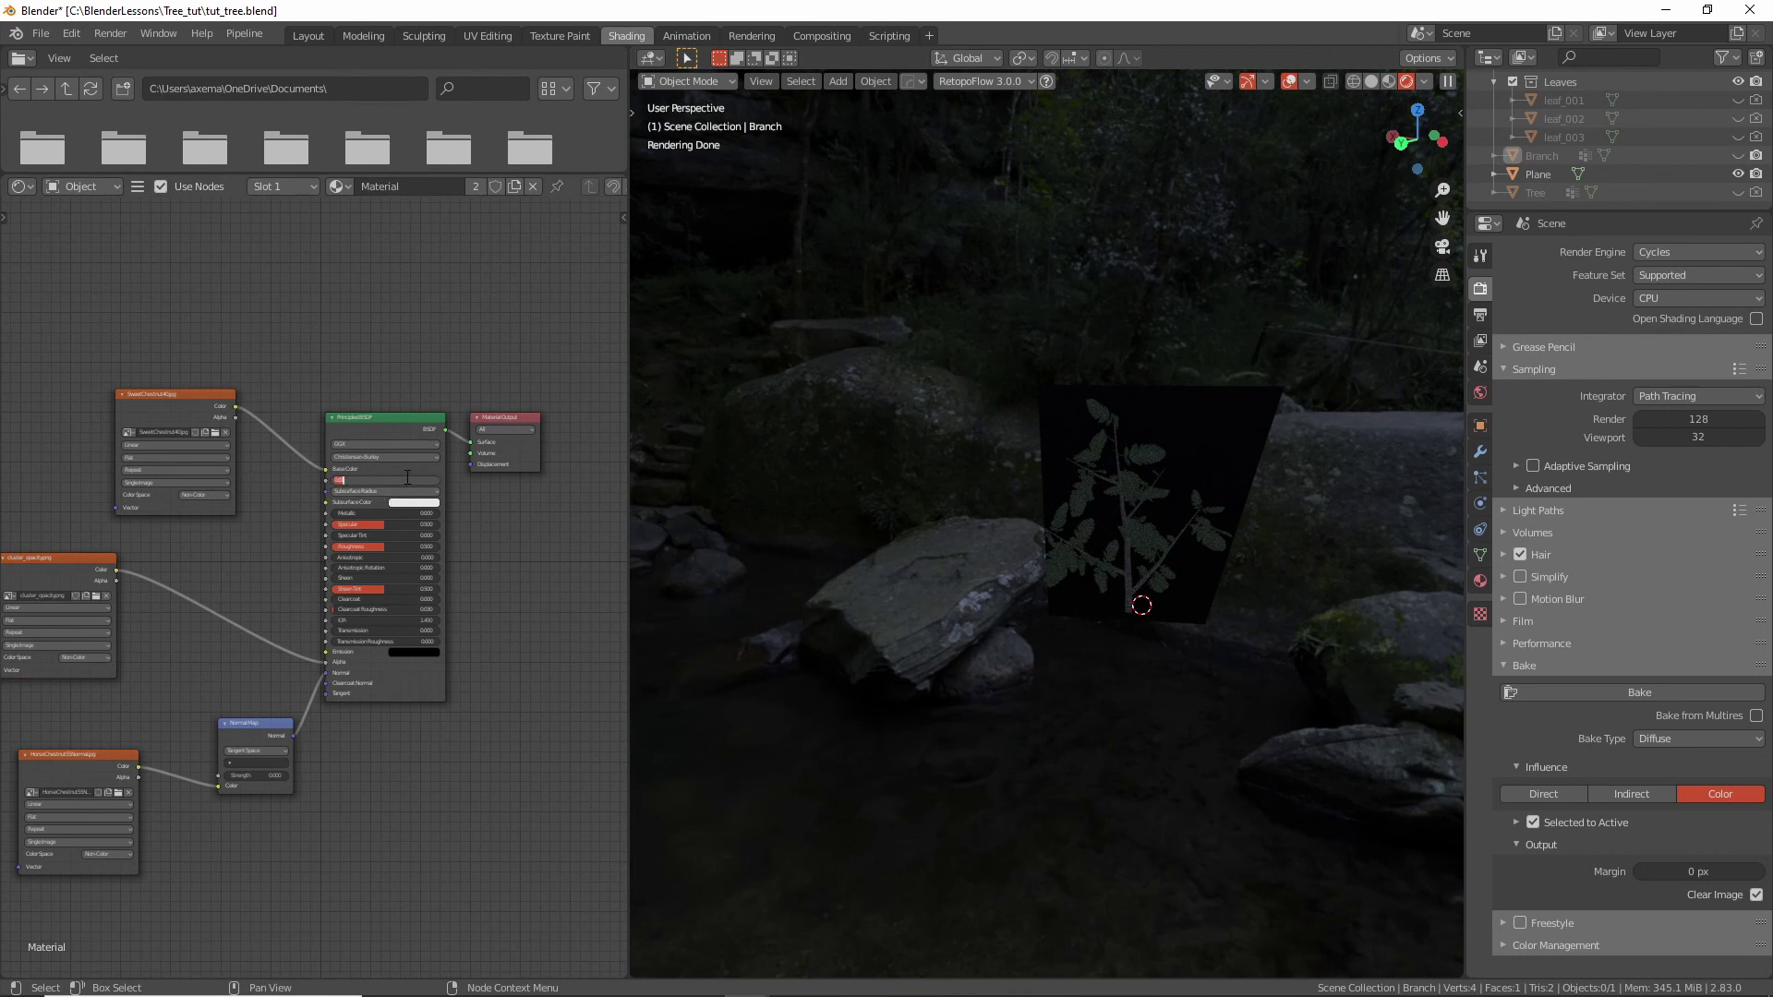
key(Return)
middle_drag(1068, 609, 662, 573)
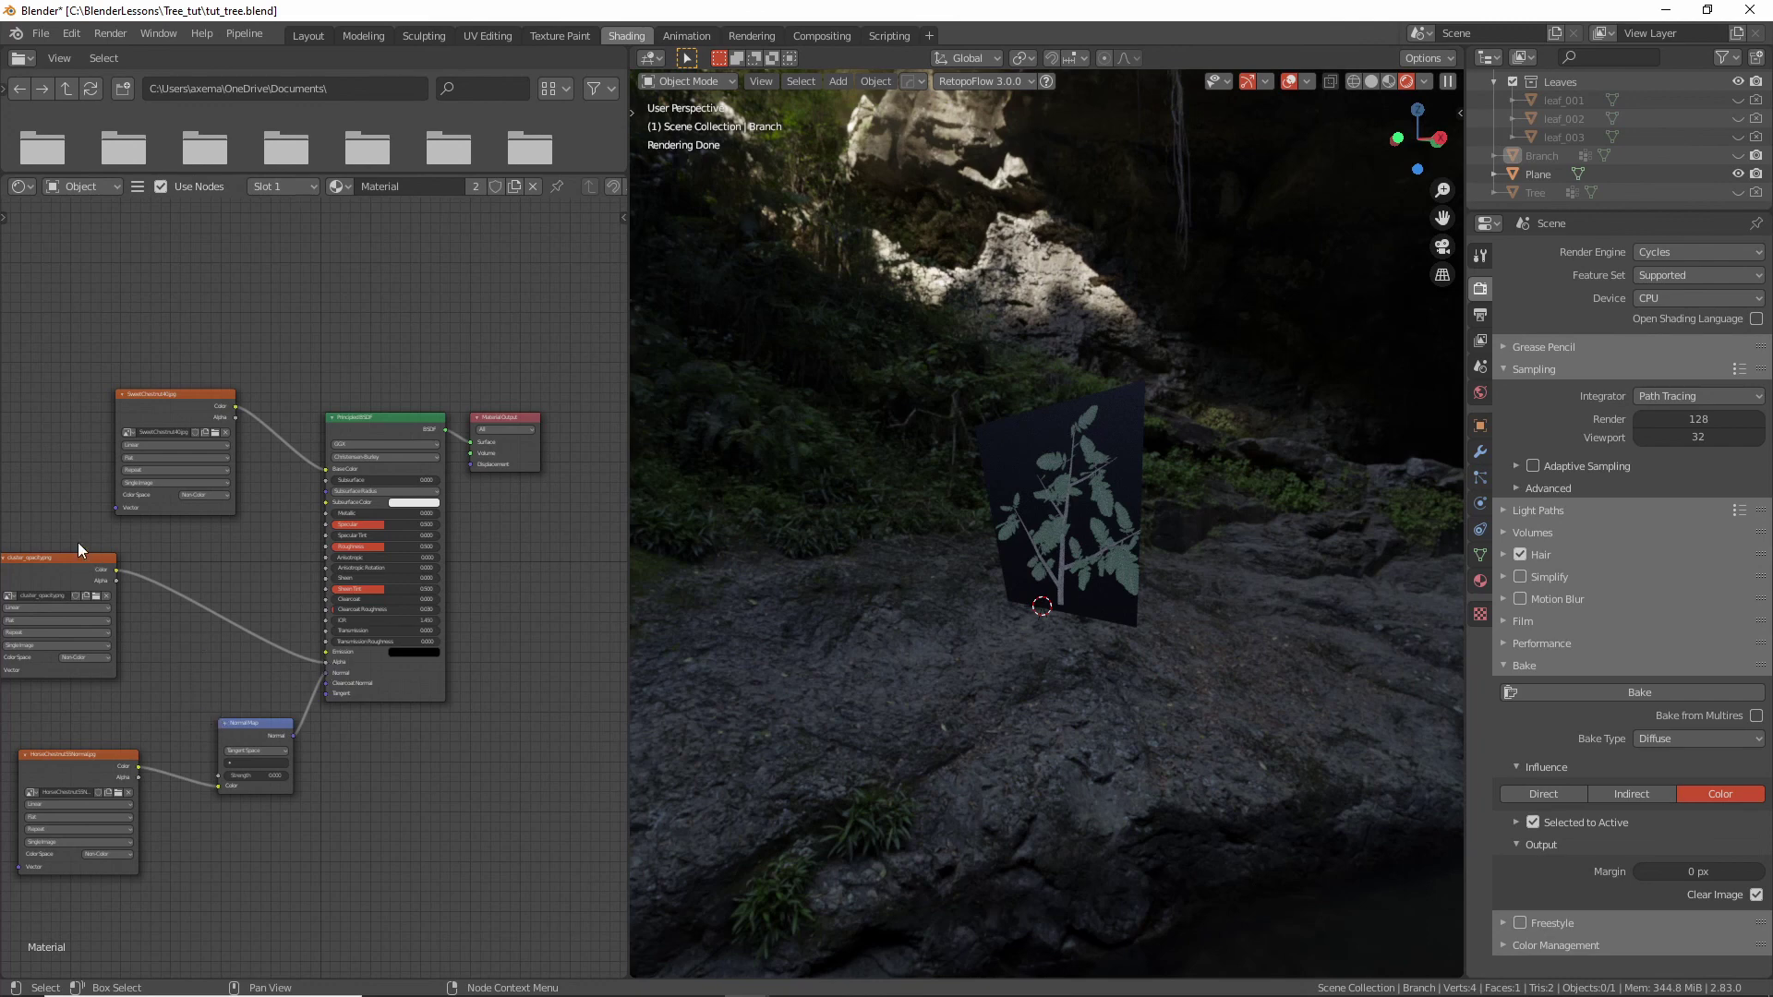
click(75, 571)
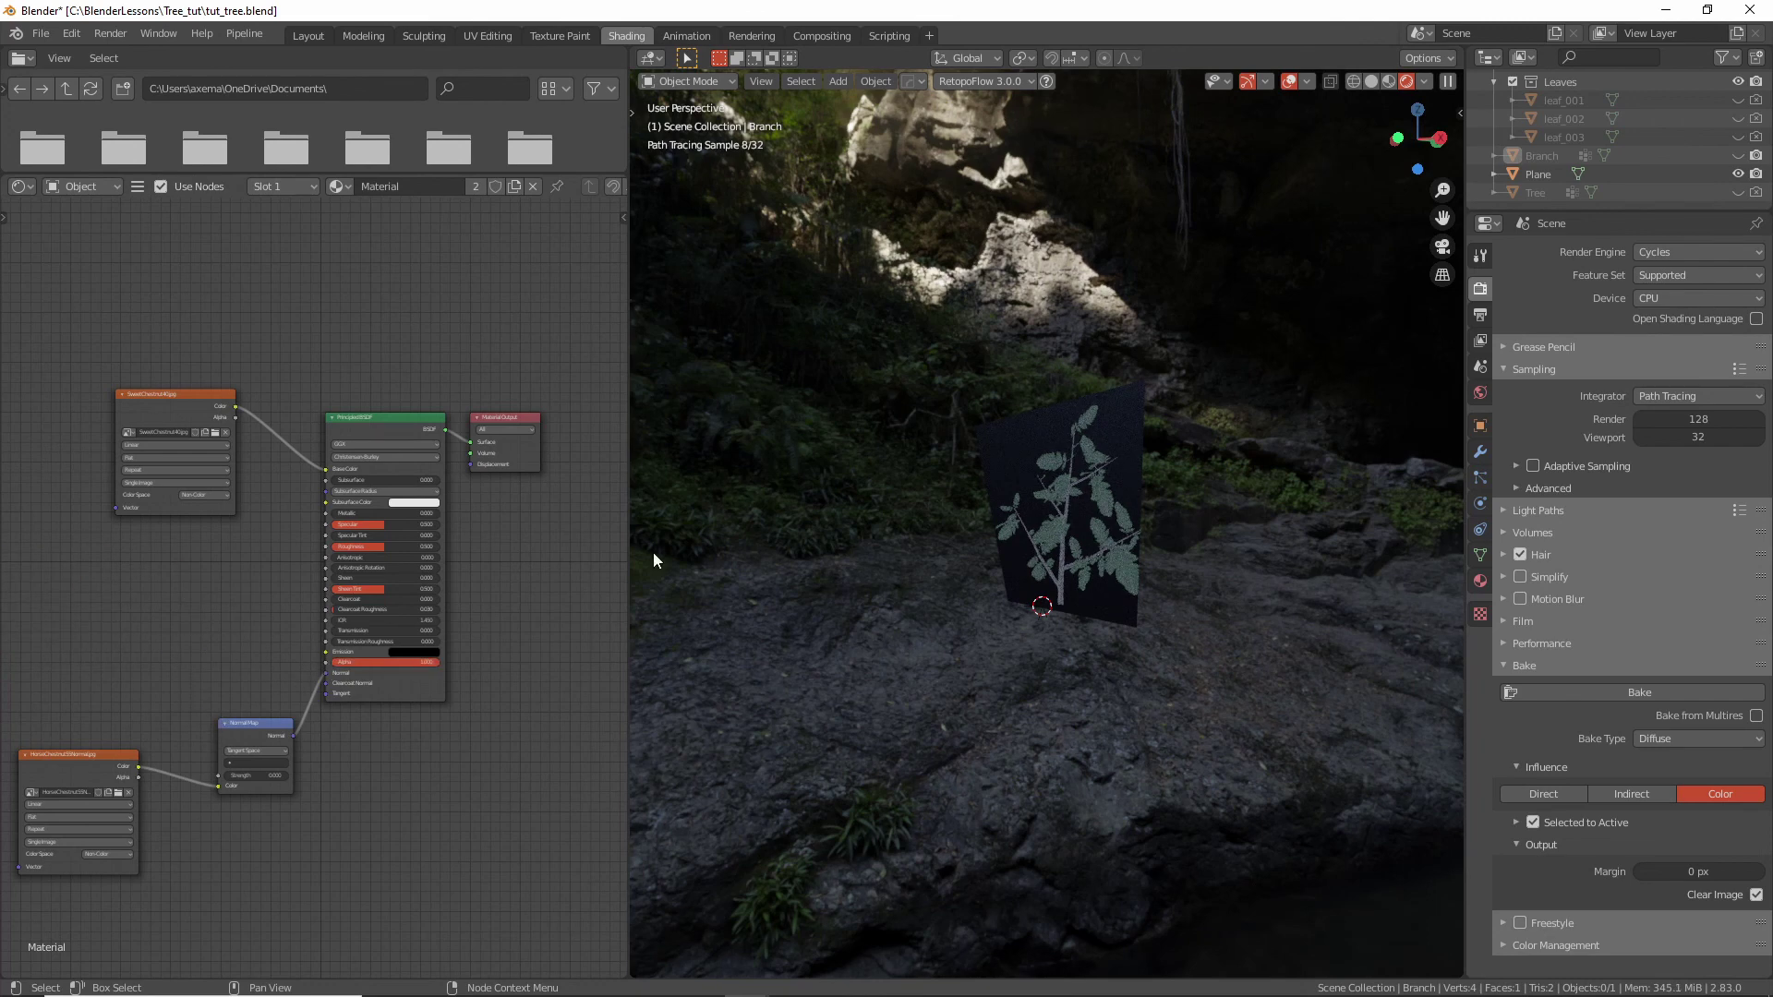
Select the leaf card plane, move its cluster_diffuse node higher and place a duplicate of that node below it.
click(1064, 507)
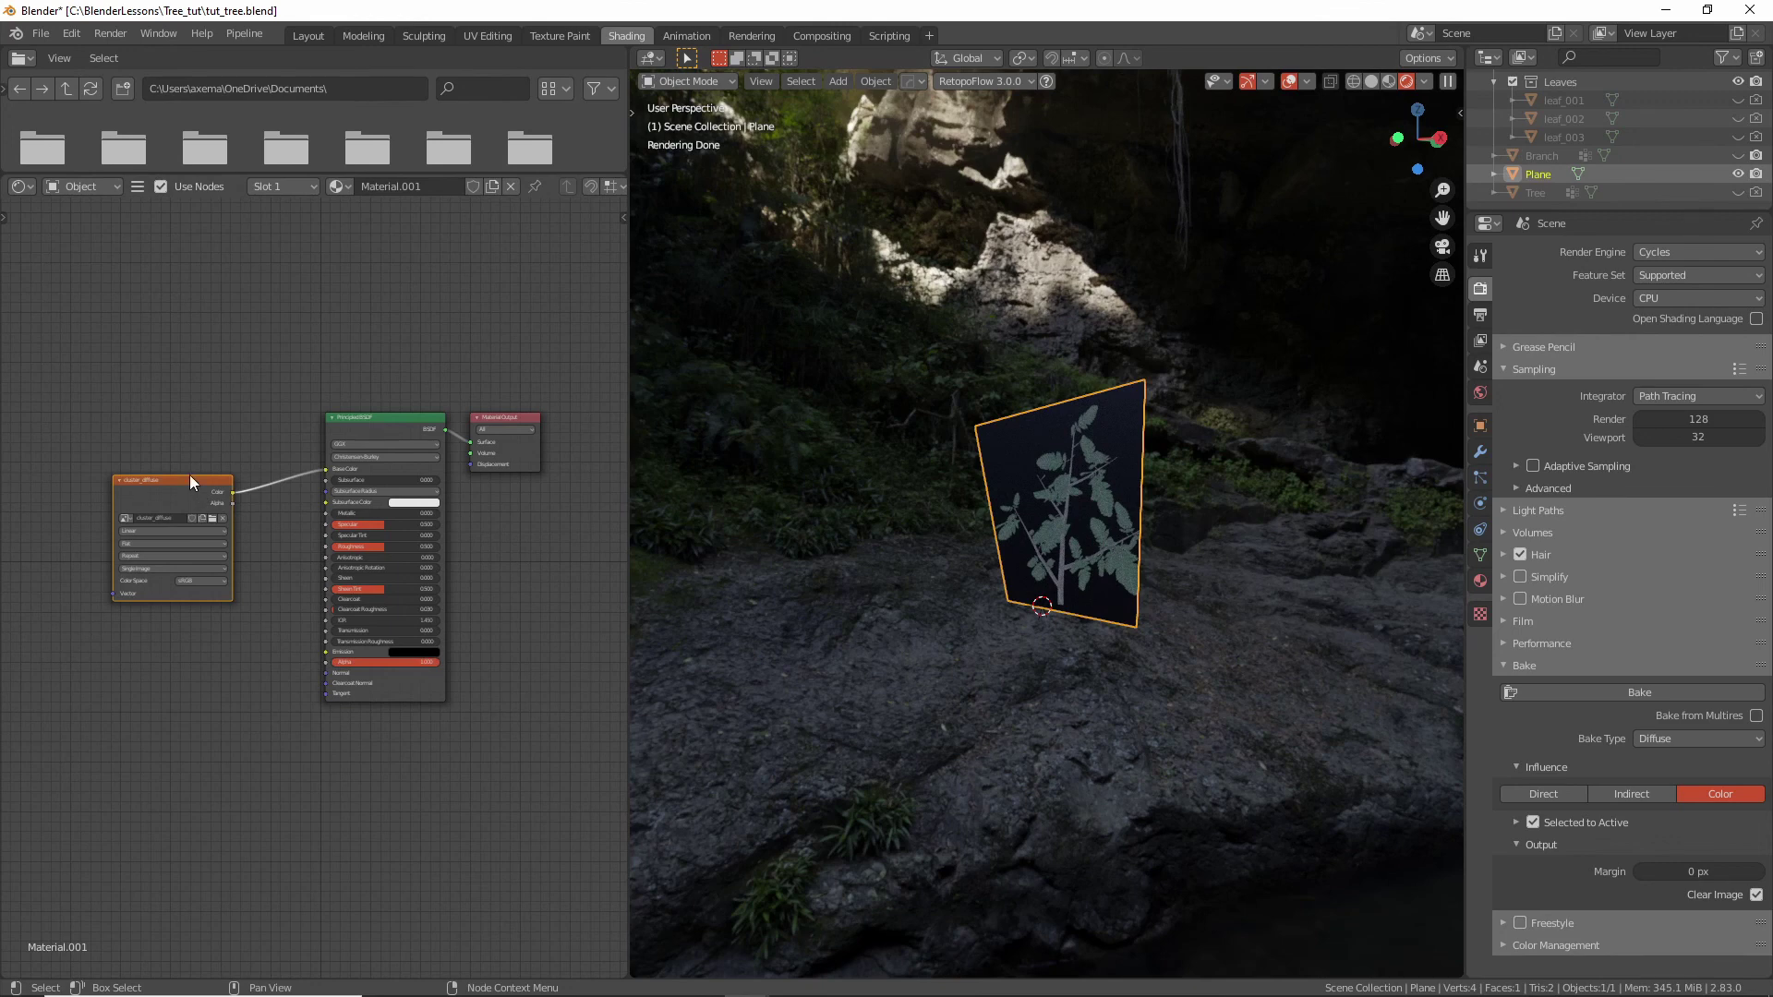
drag(191, 474, 215, 395)
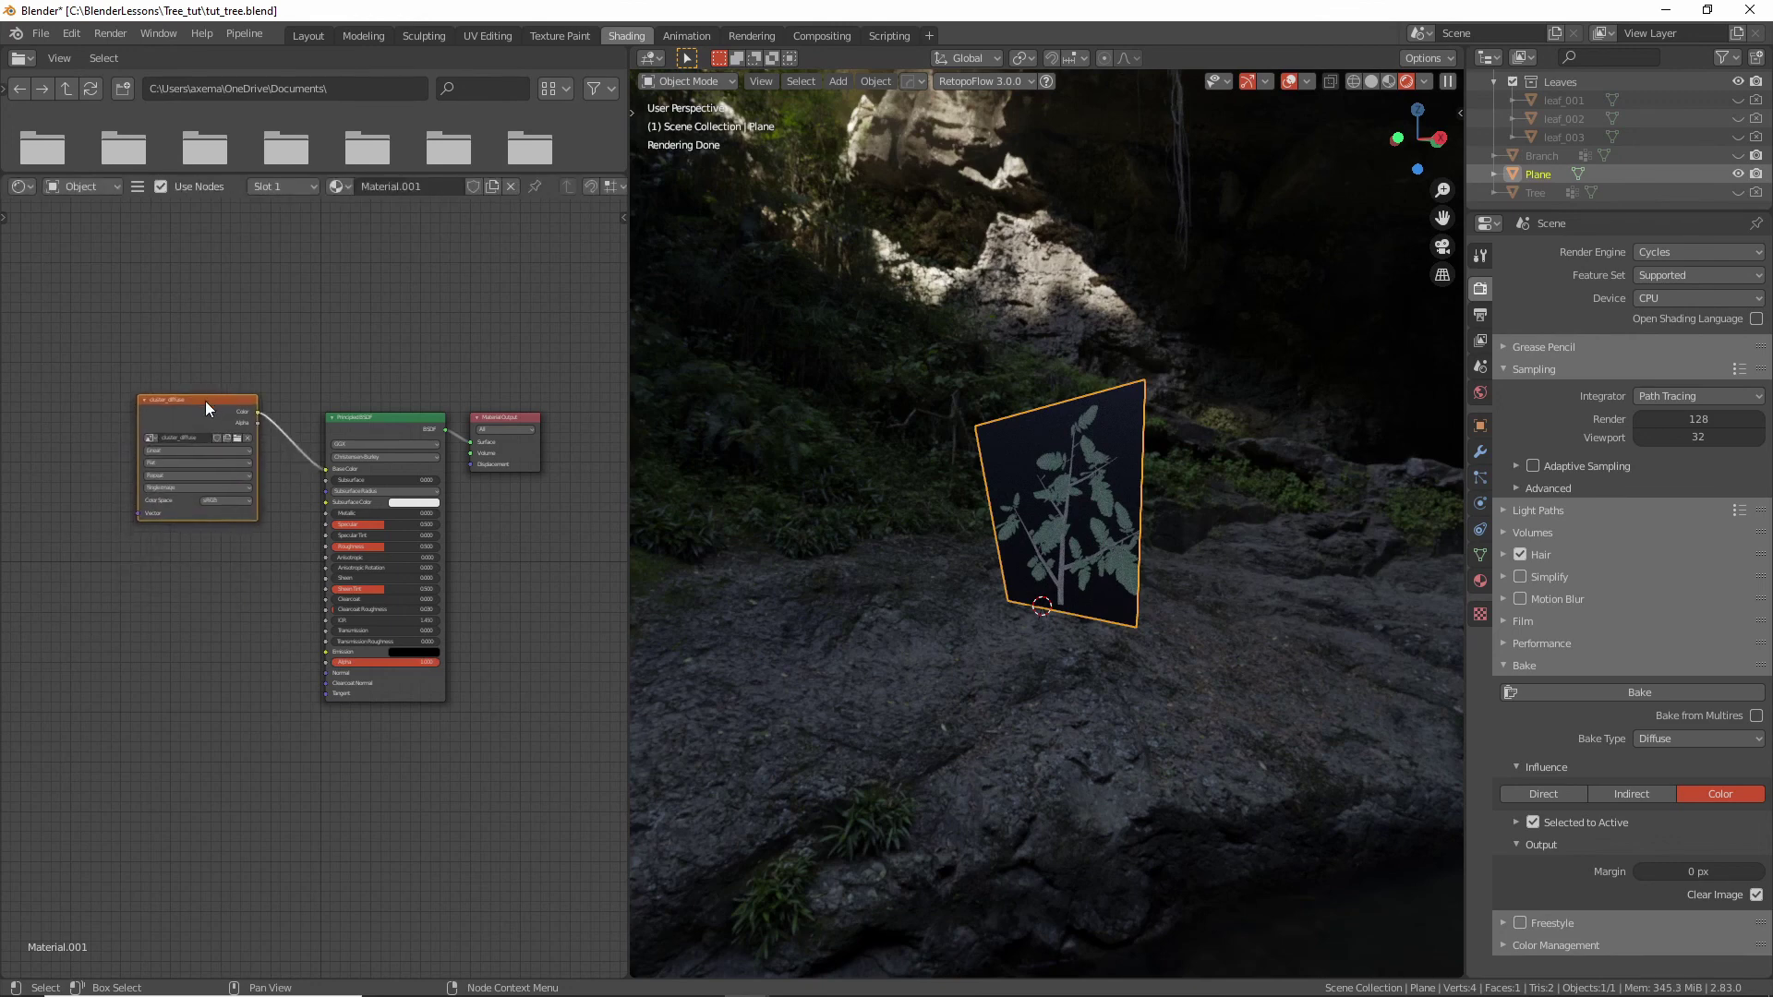
key(shift+d)
click(168, 619)
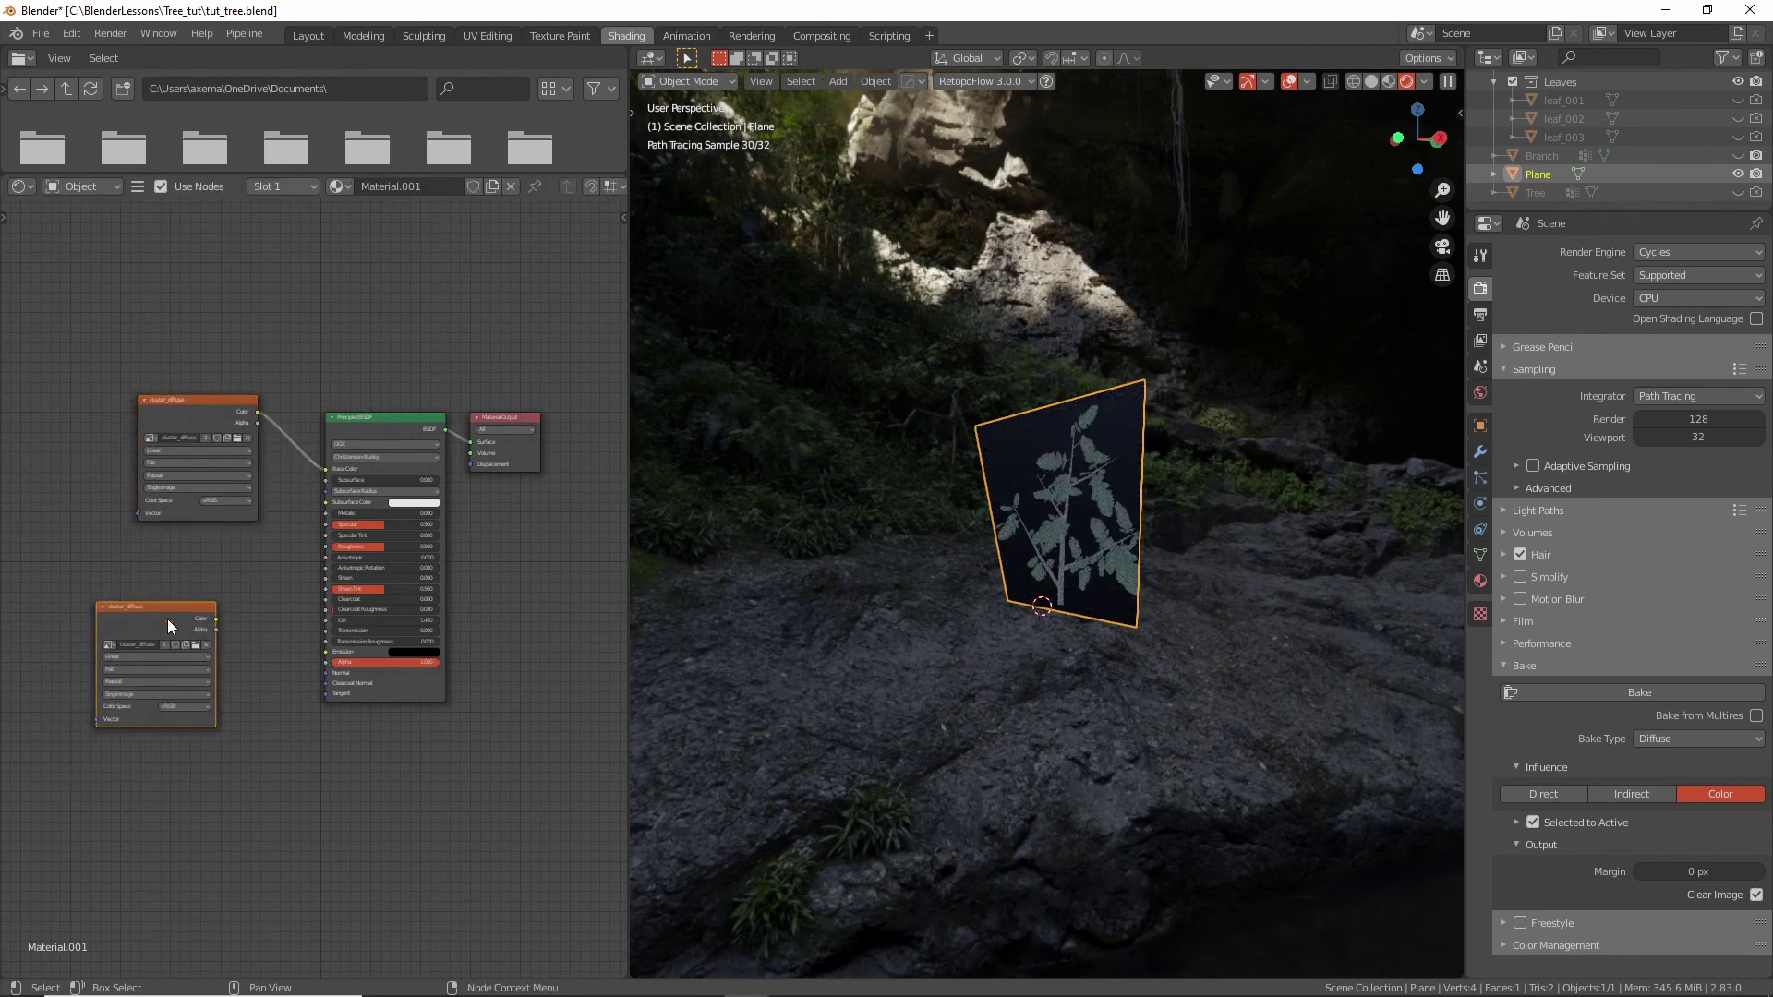
Load cluster_opacity.png into the duplicated texture node and link its color to the Principled BSDF's Alpha.
click(196, 645)
scroll(831, 499, down, 3)
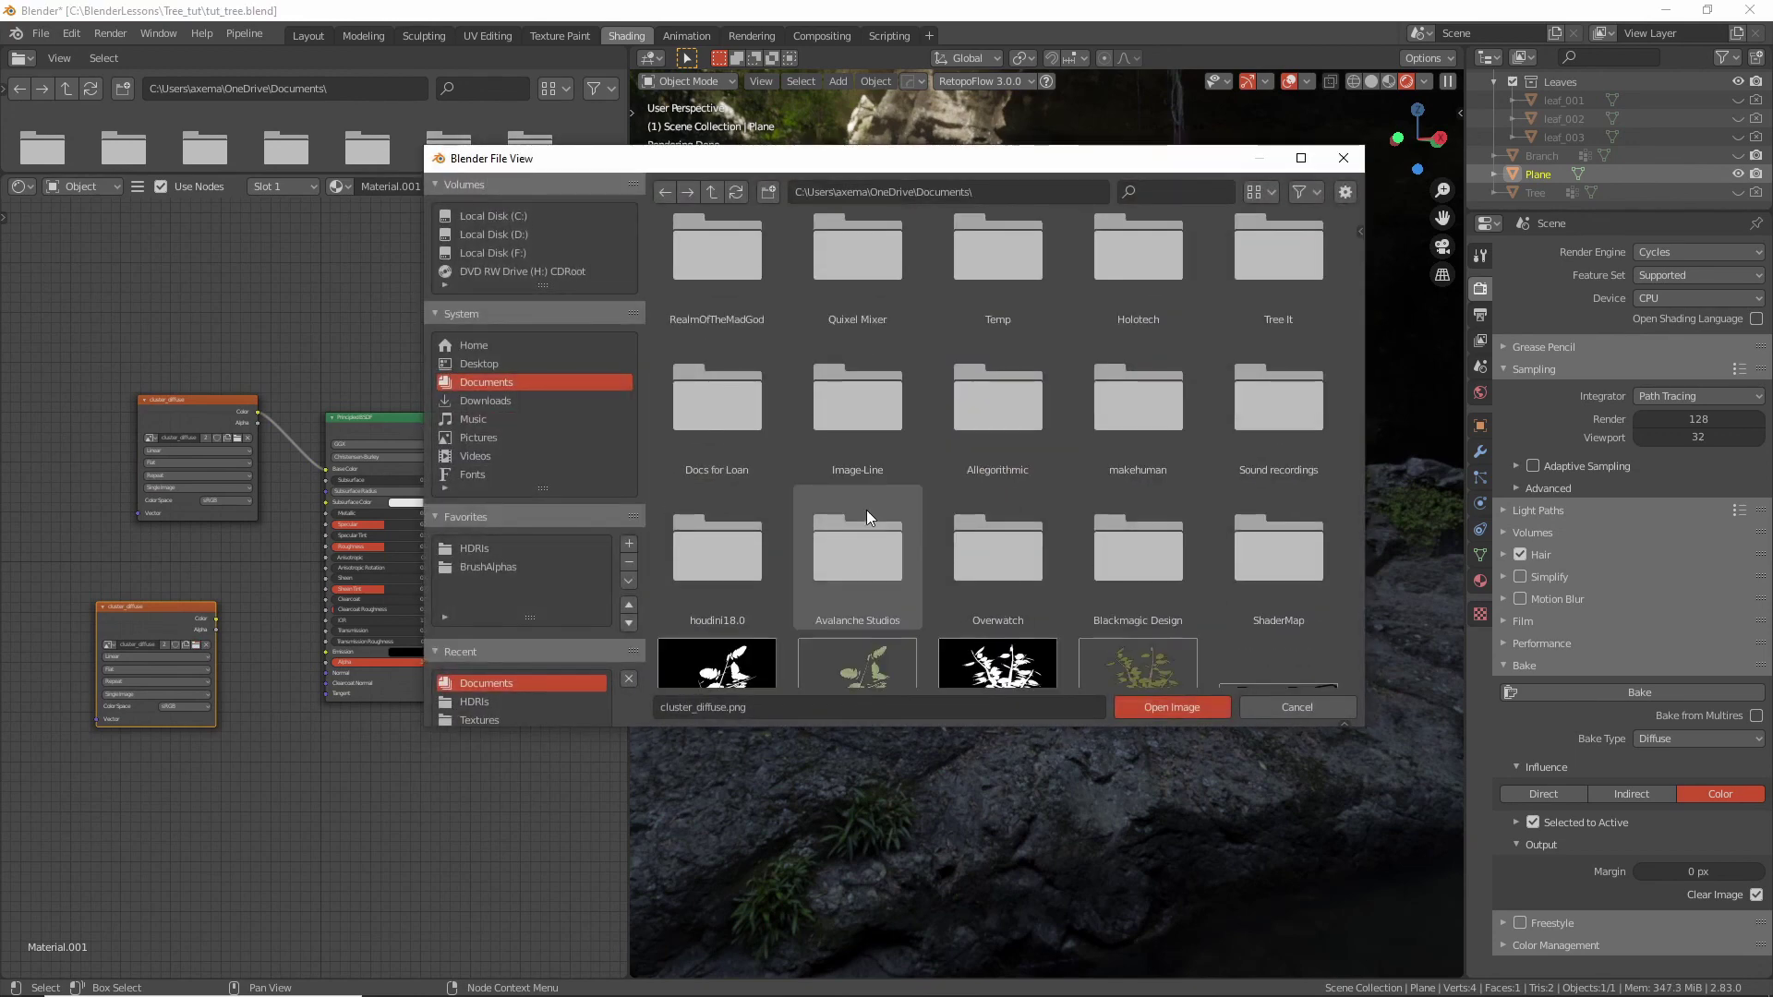
click(763, 516)
click(1194, 707)
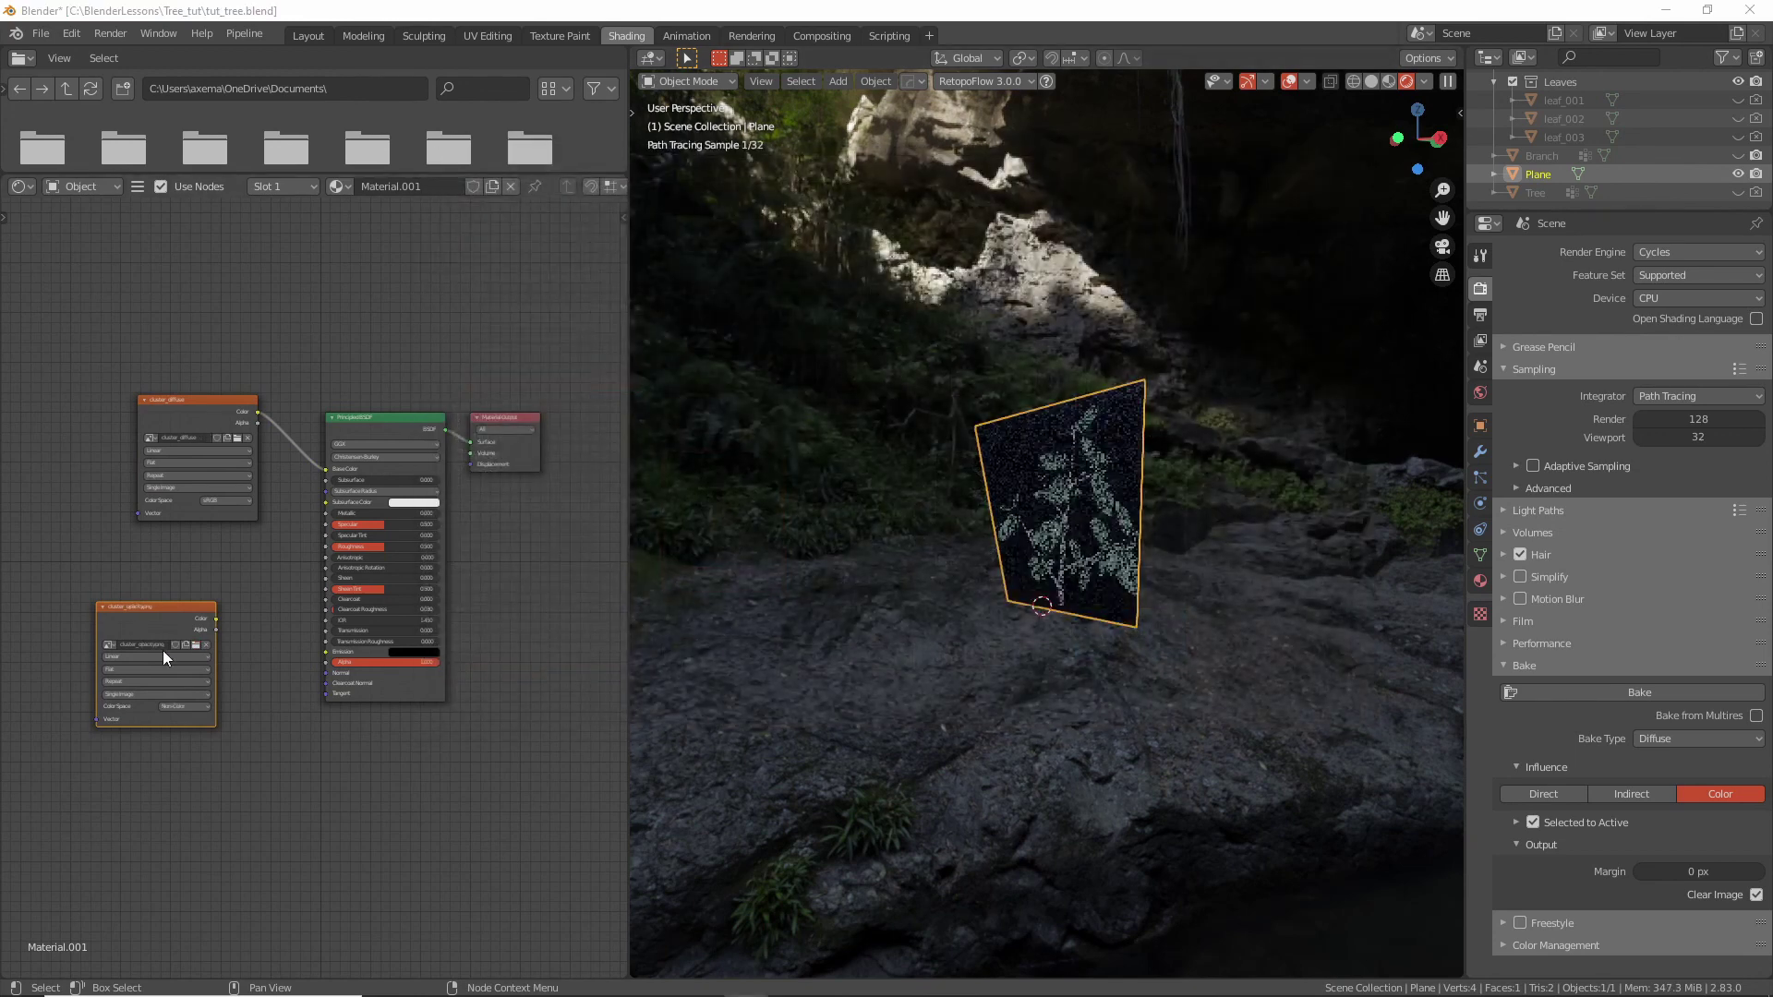
drag(216, 618, 326, 663)
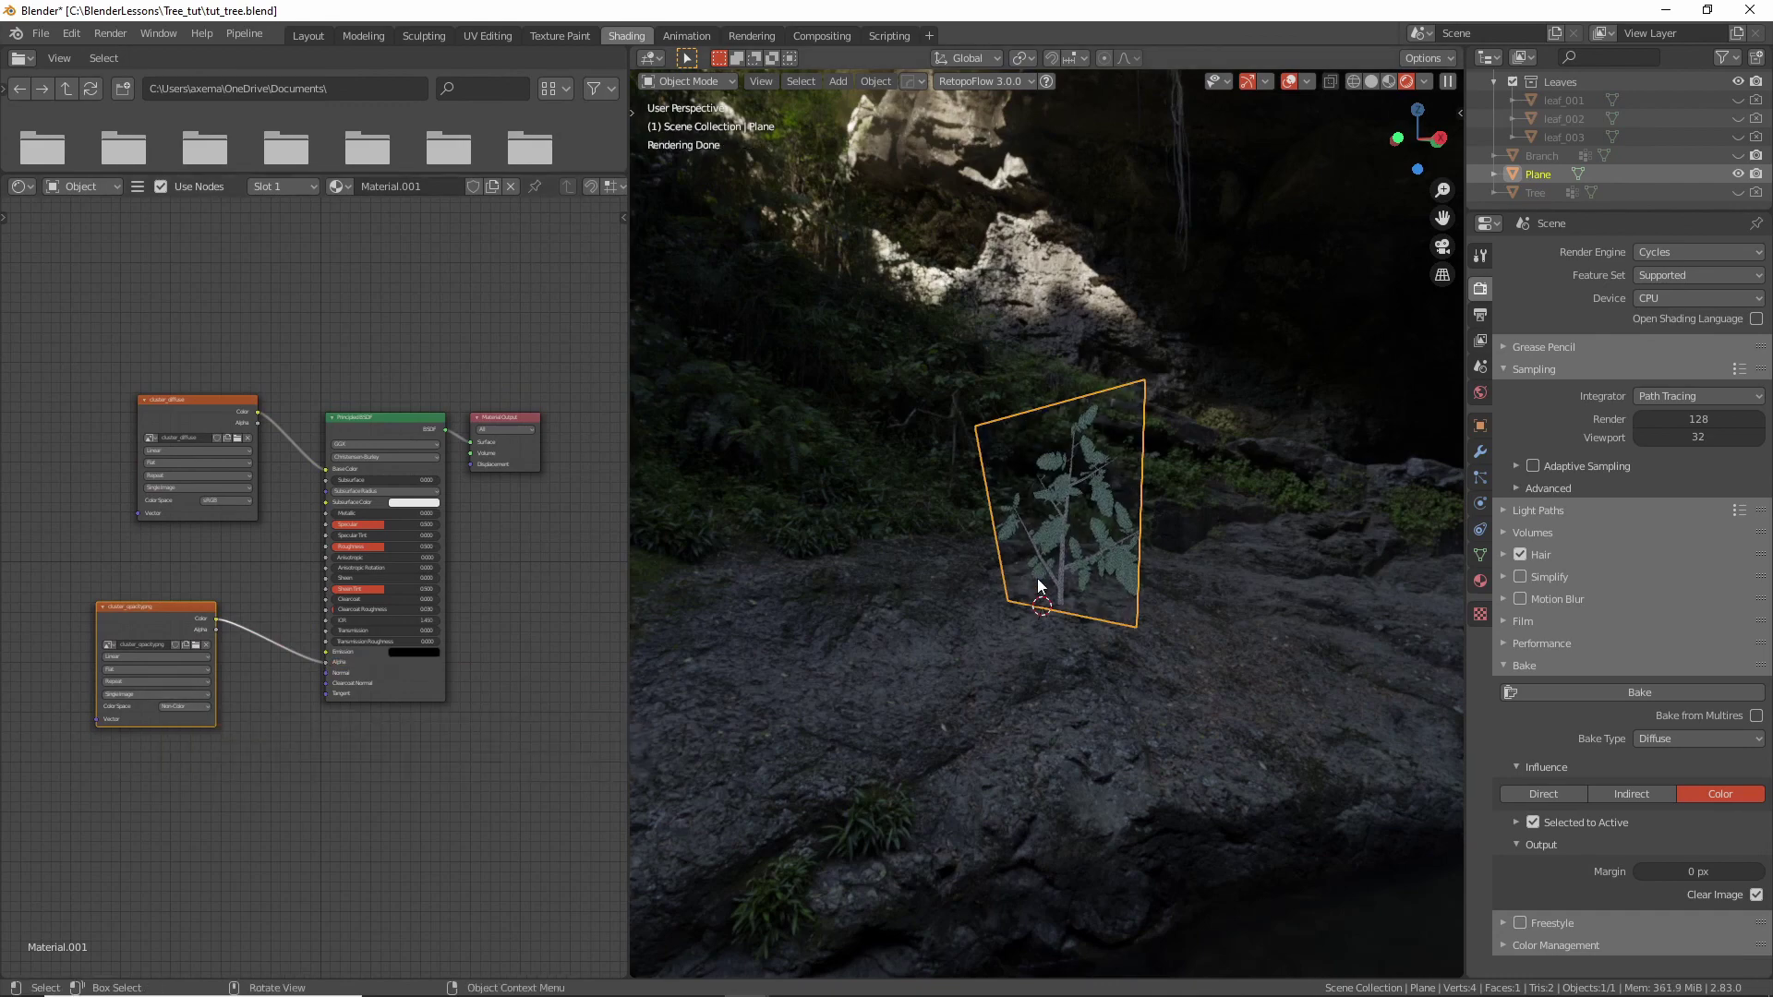
middle_drag(1038, 578, 889, 586)
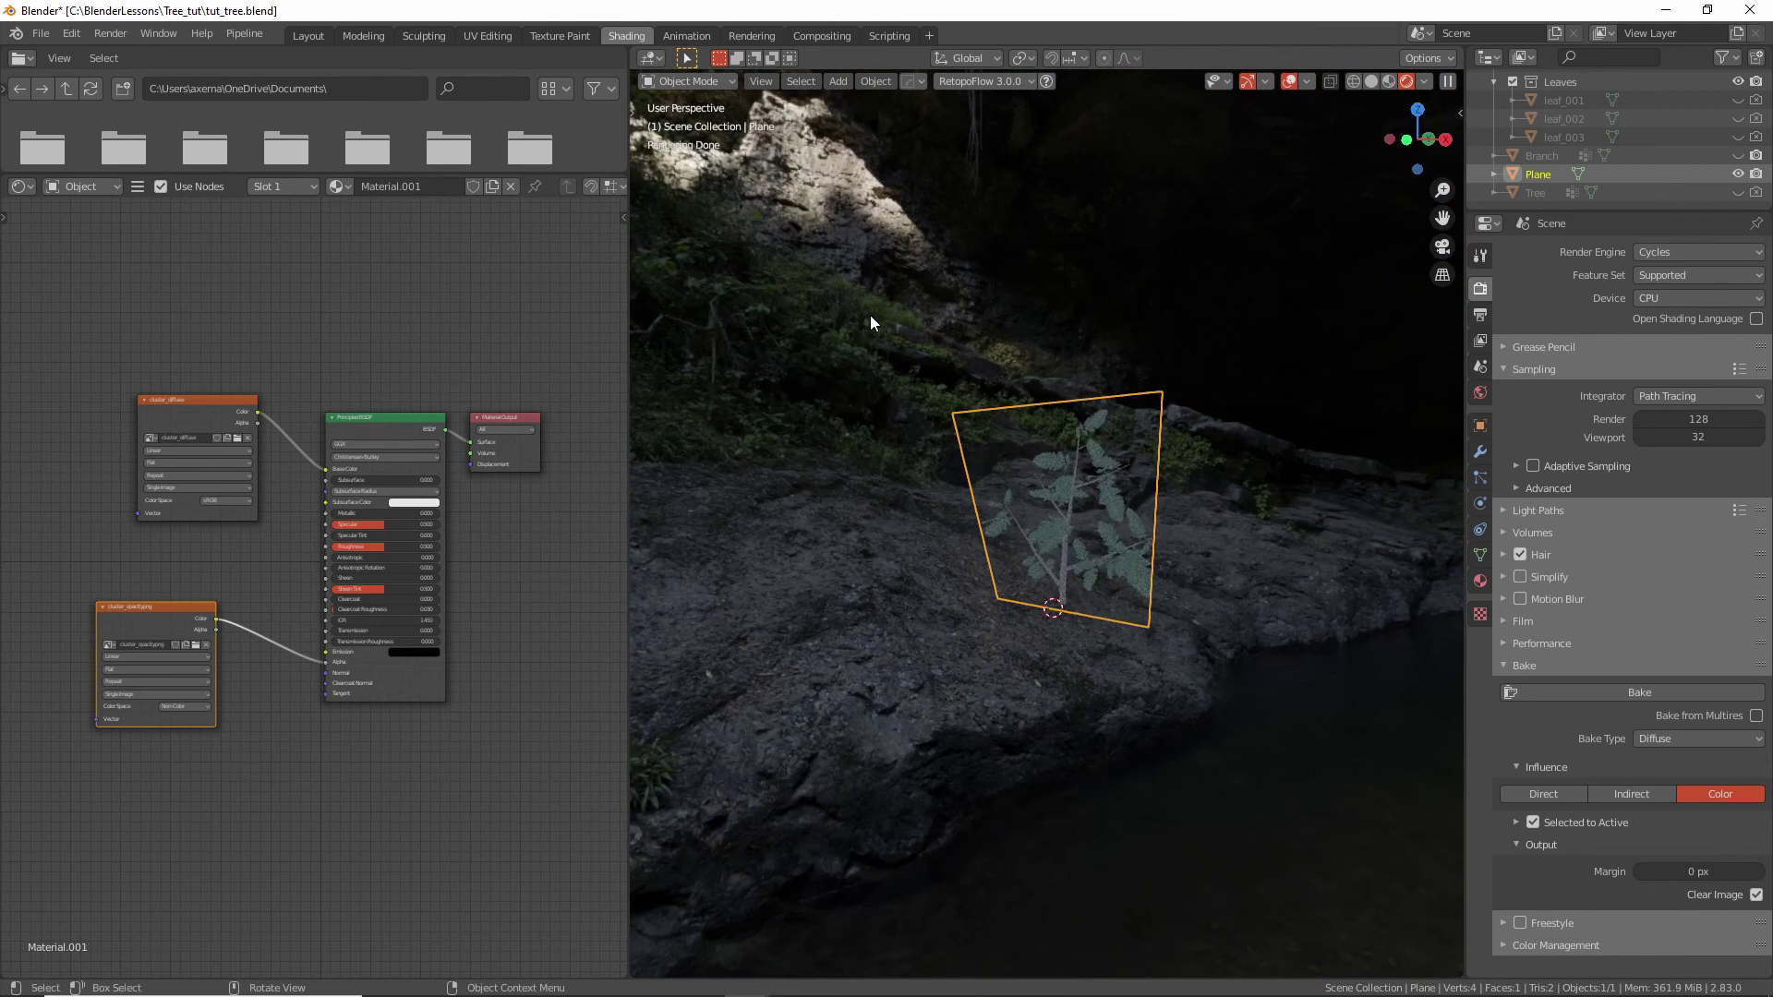
Switch to the Layout workspace and enter Edit Mode on the leaf card plane.
click(308, 35)
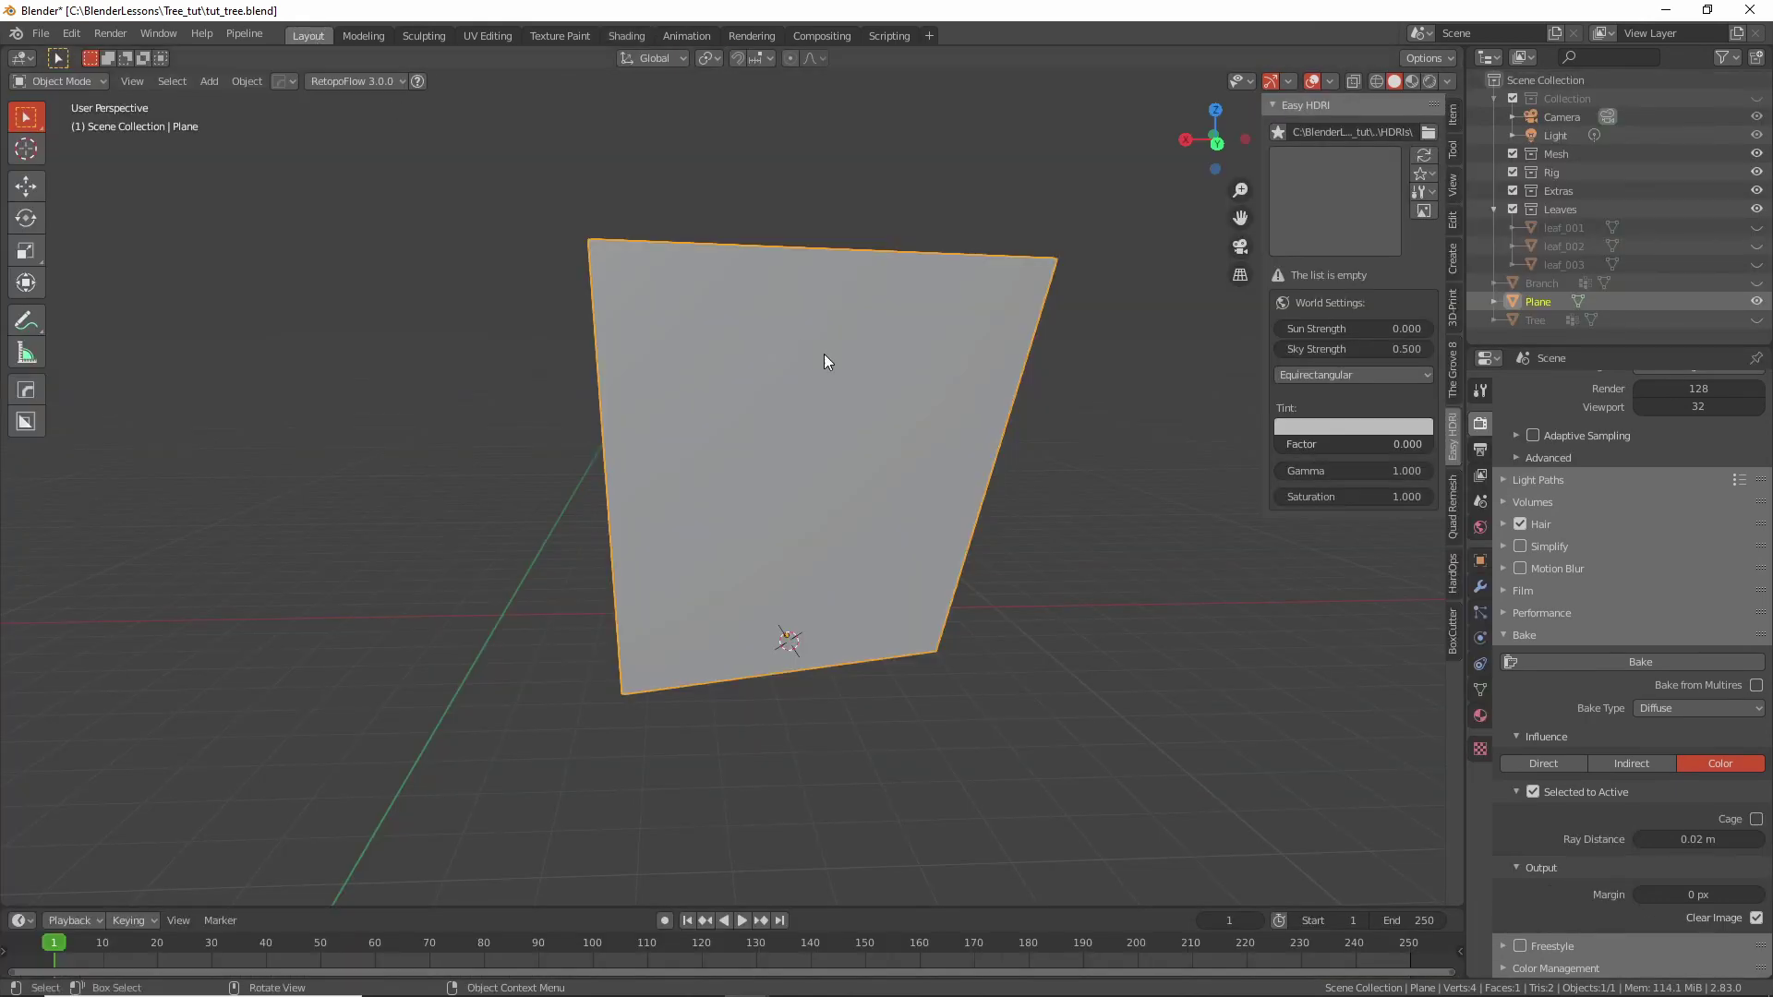
middle_drag(809, 413, 881, 497)
key(Tab)
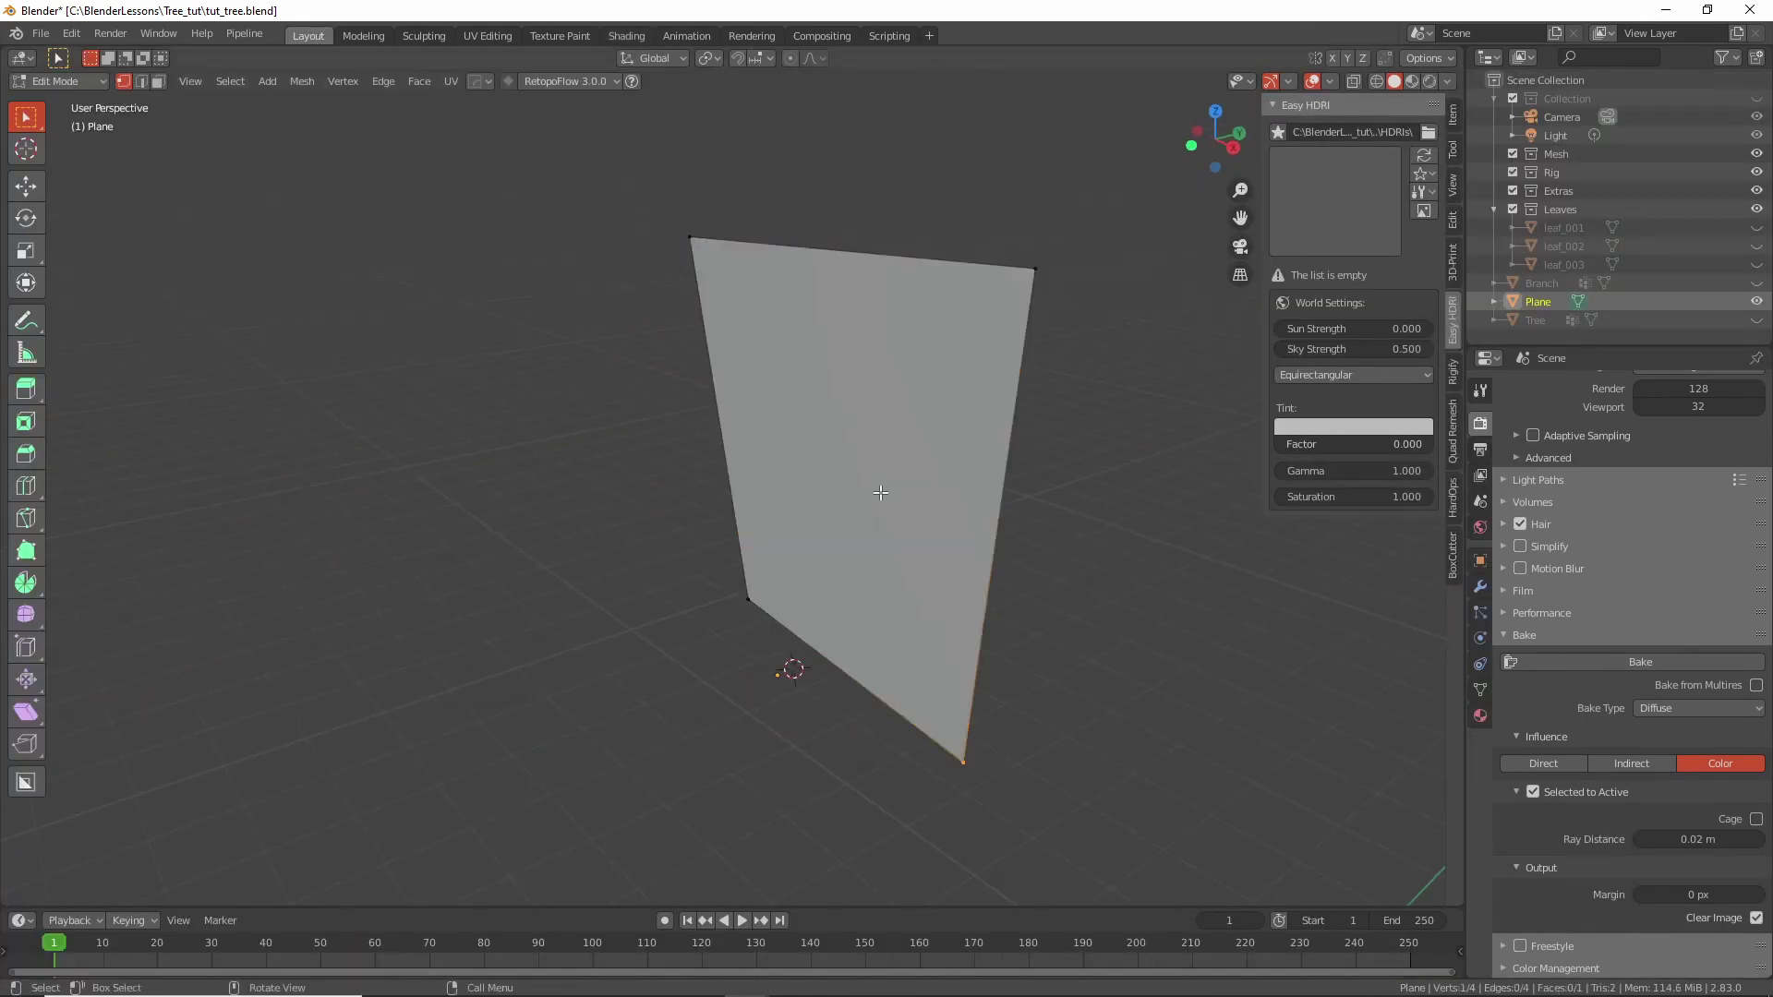
key(ctrl+r)
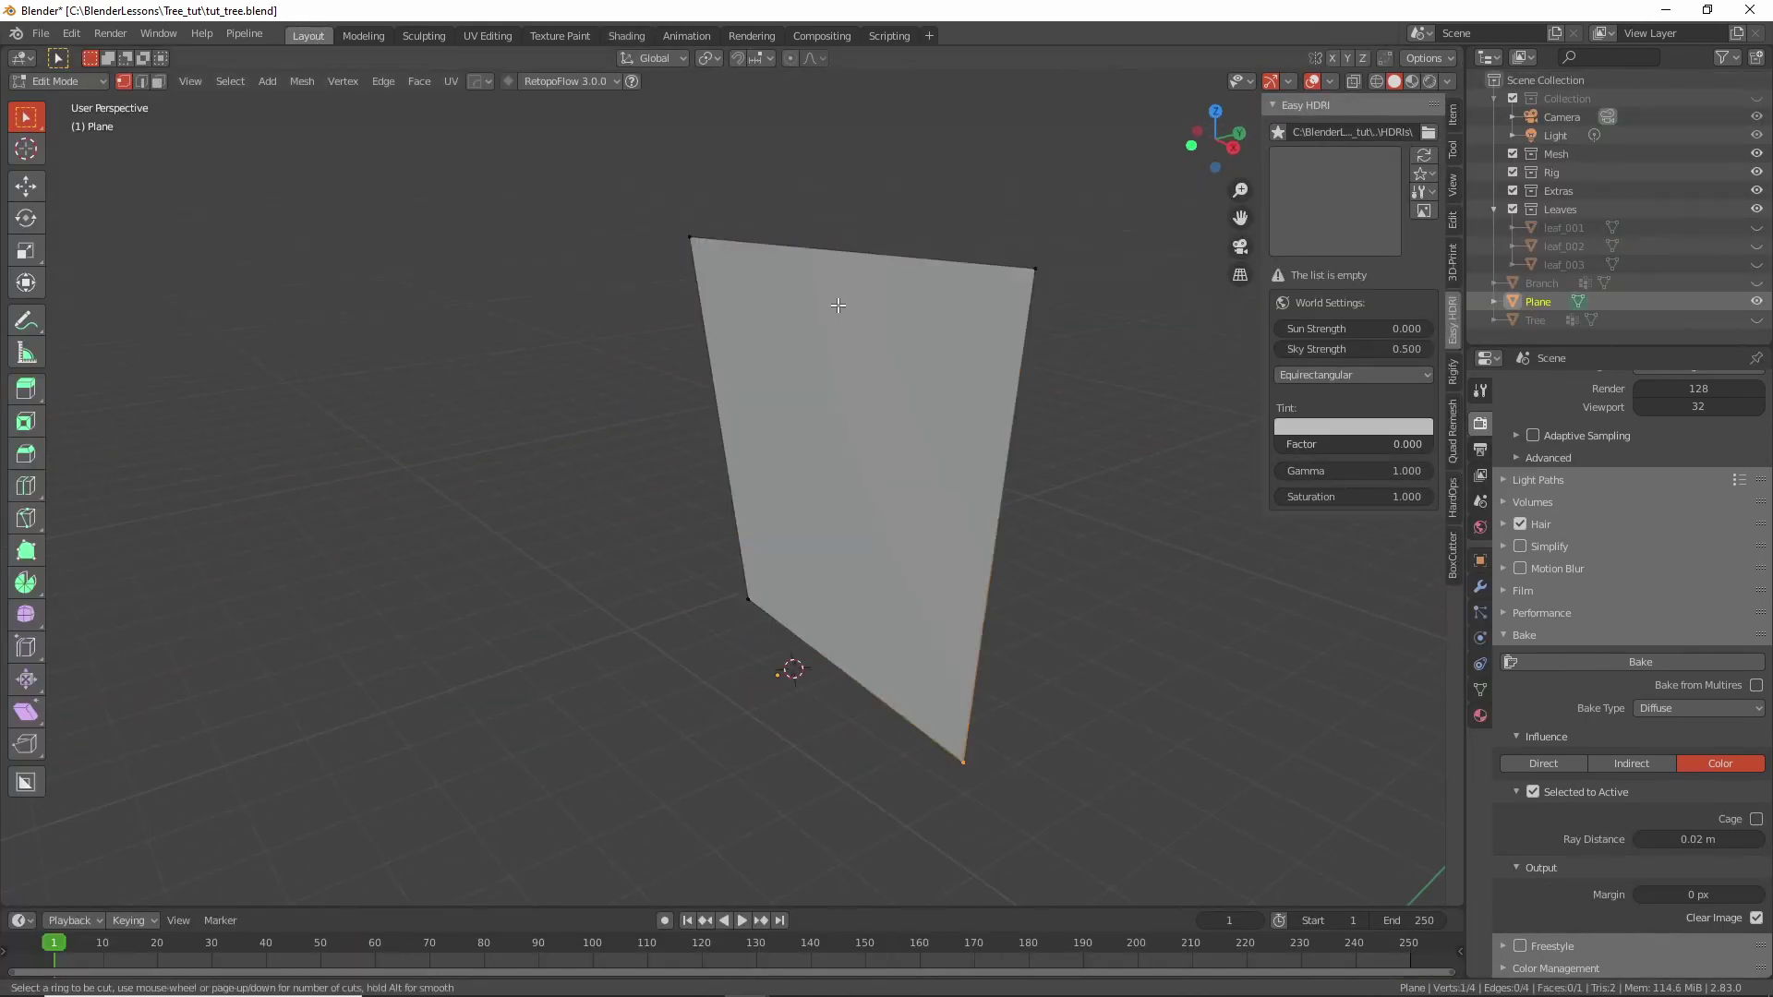
click(835, 257)
key(Escape)
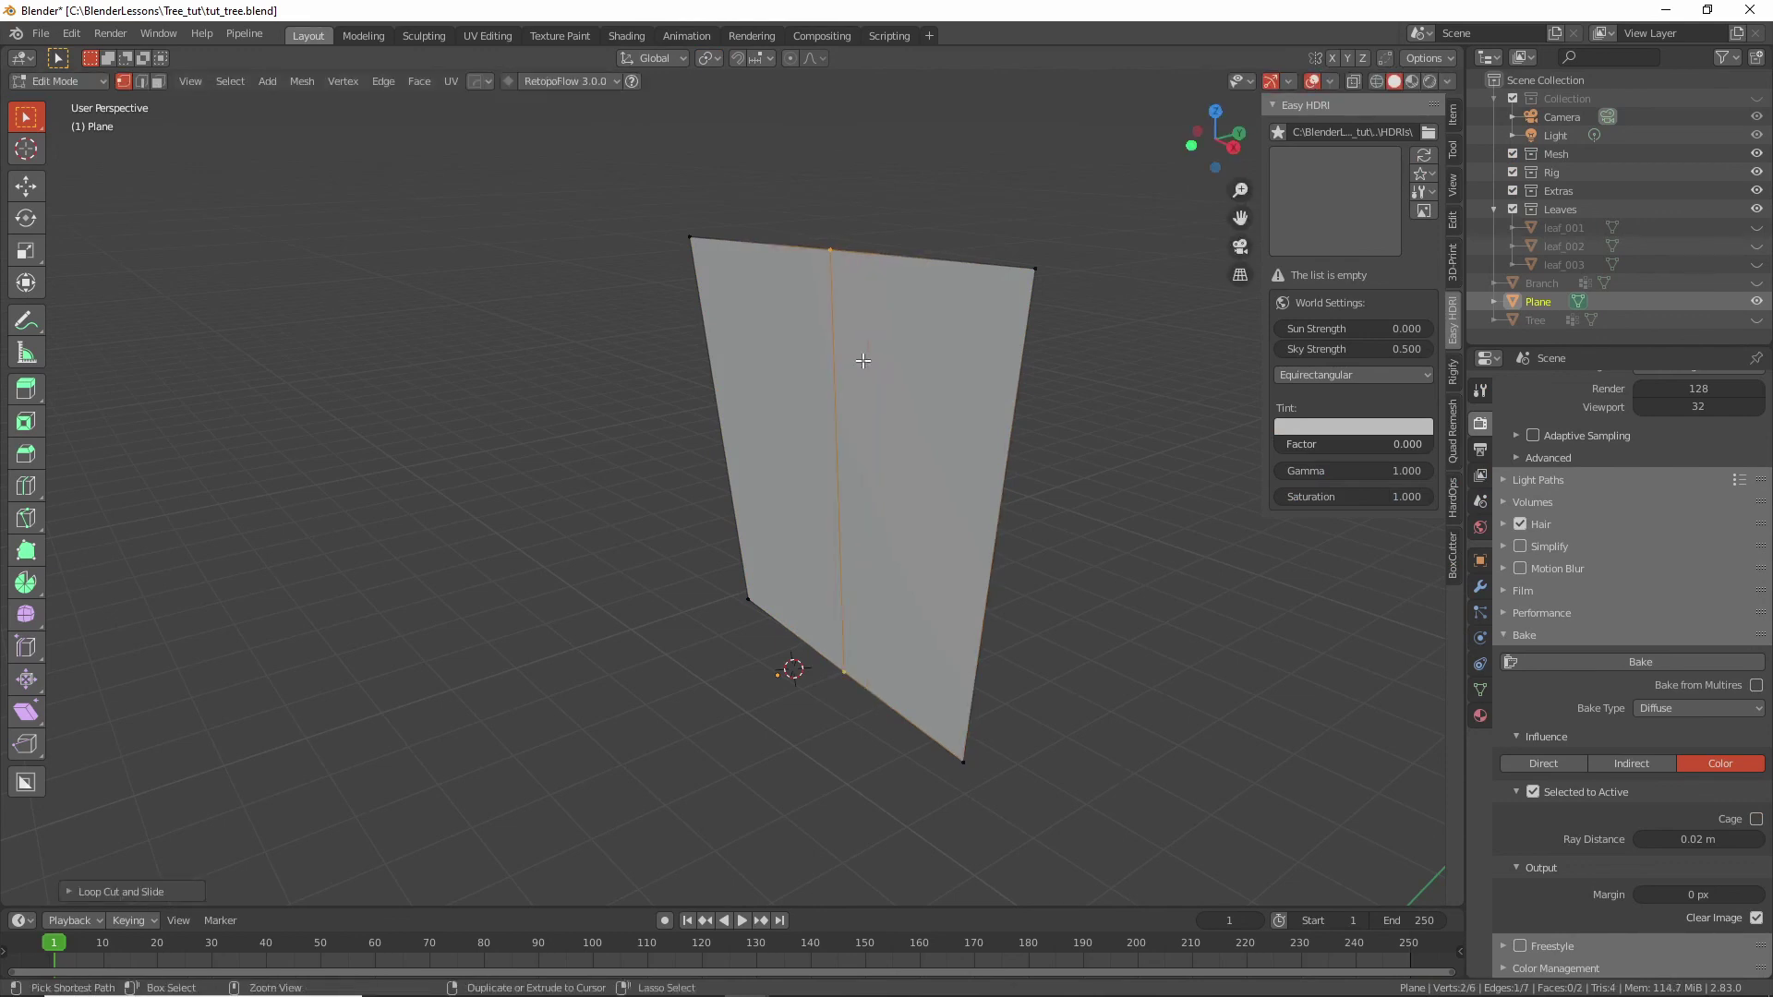
key(ctrl+z)
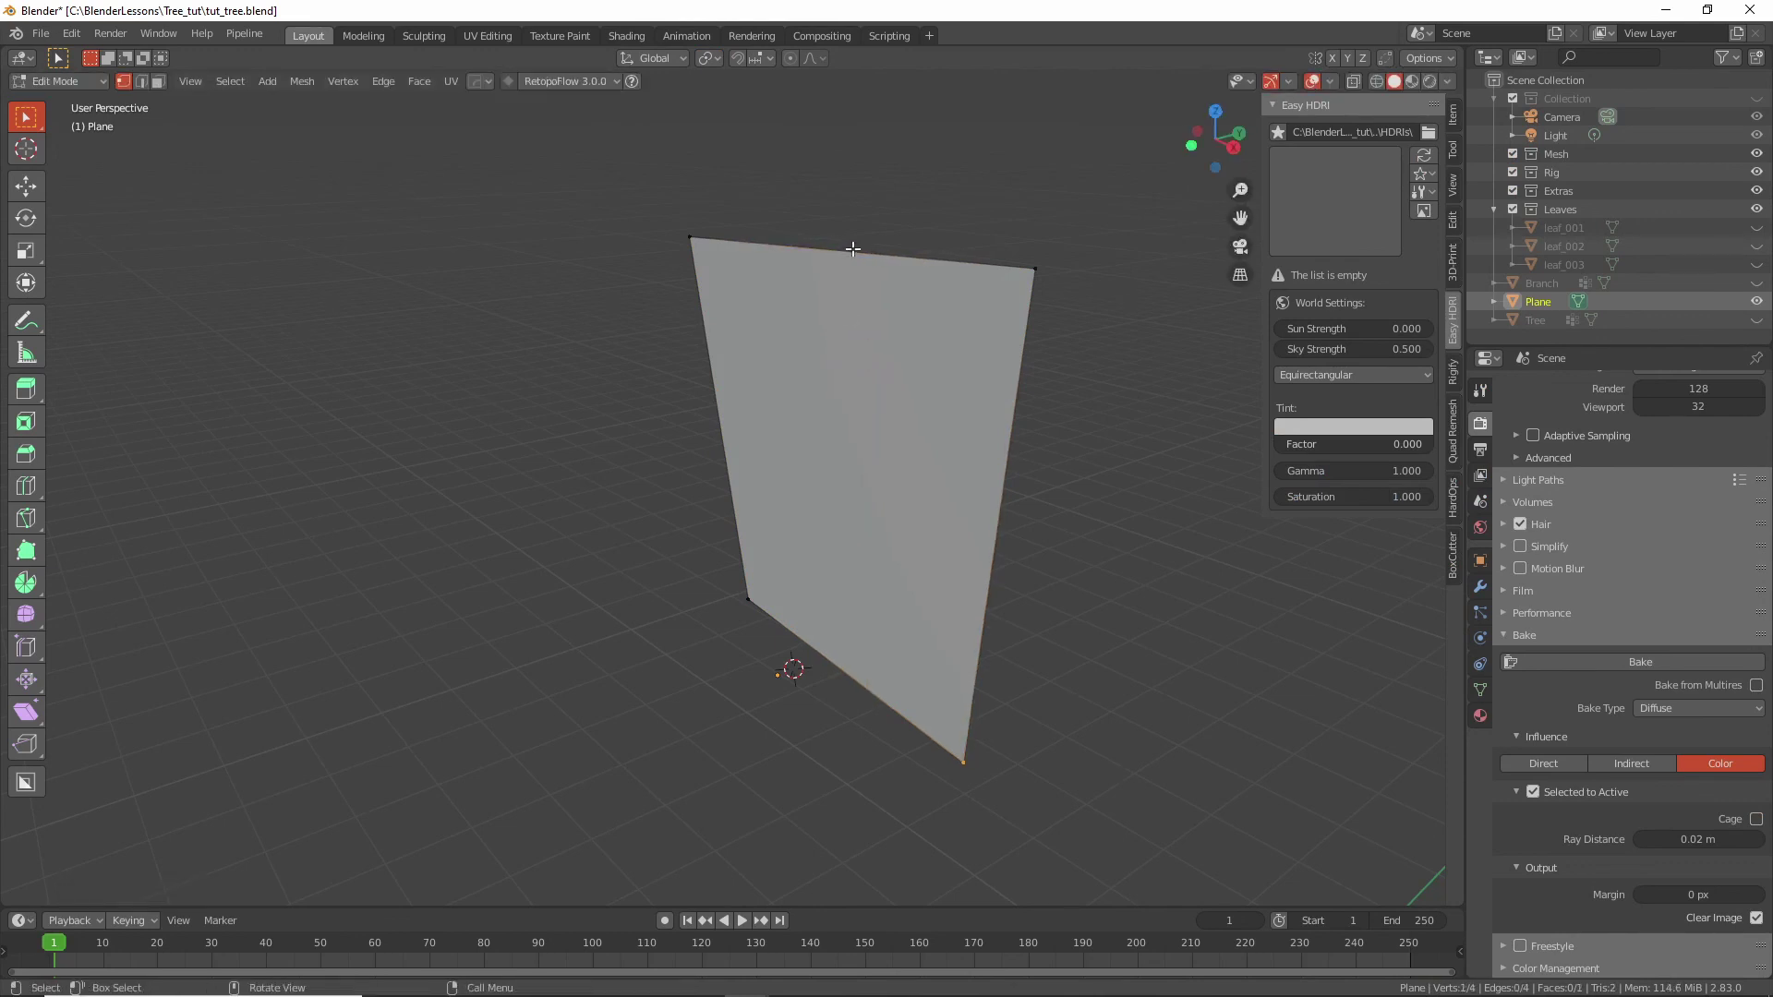
Add two evenly spaced vertical and two evenly spaced horizontal loop cuts to the plane.
key(ctrl+r)
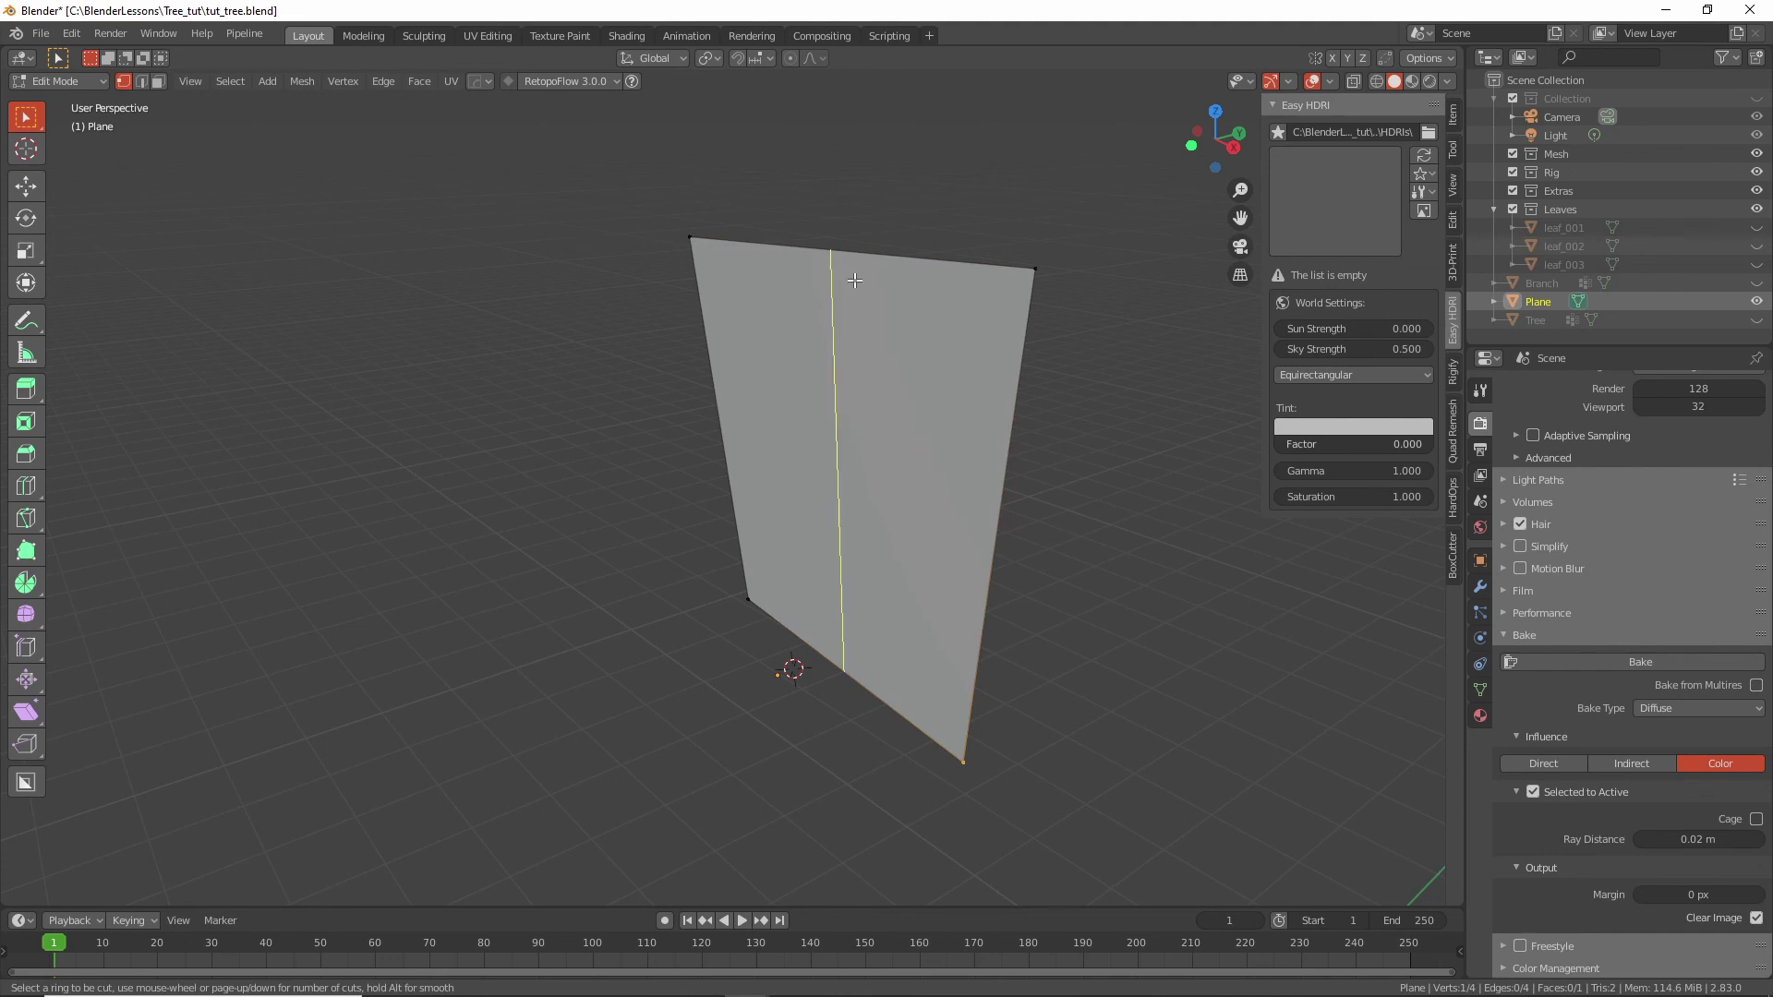
scroll(859, 269, up, 1)
click(843, 269)
right_click(843, 269)
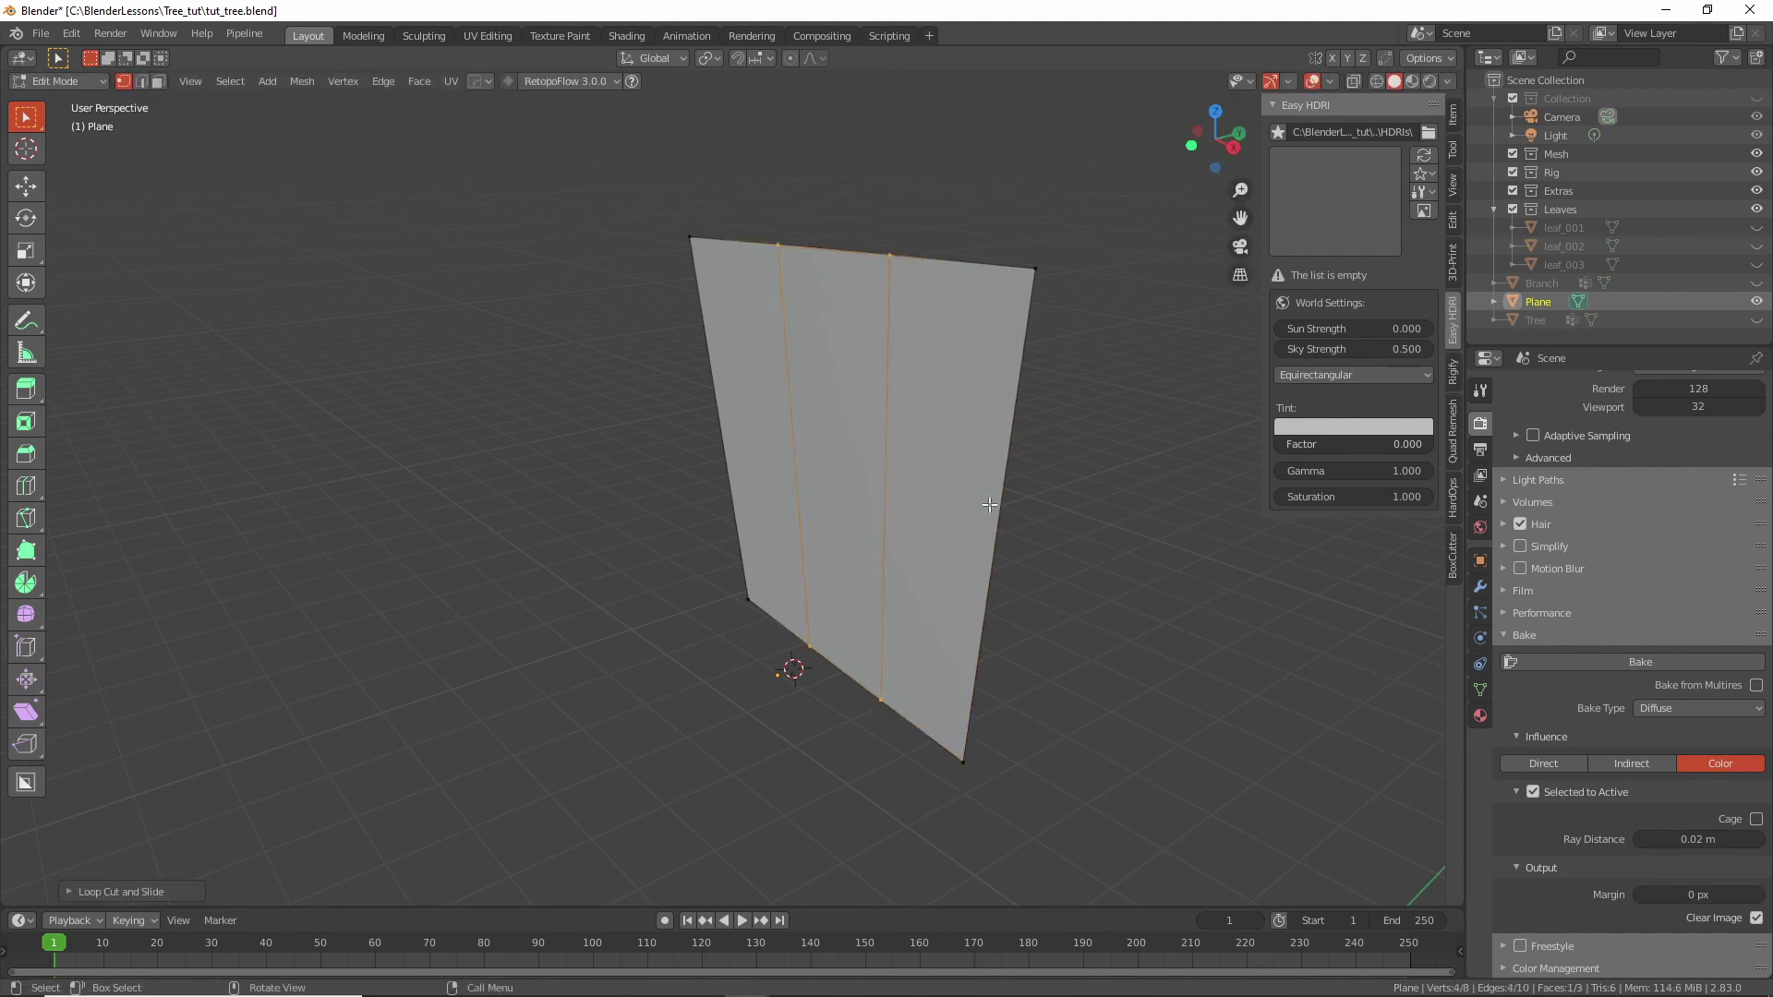
key(alt+a)
key(ctrl+r)
scroll(927, 536, up, 1)
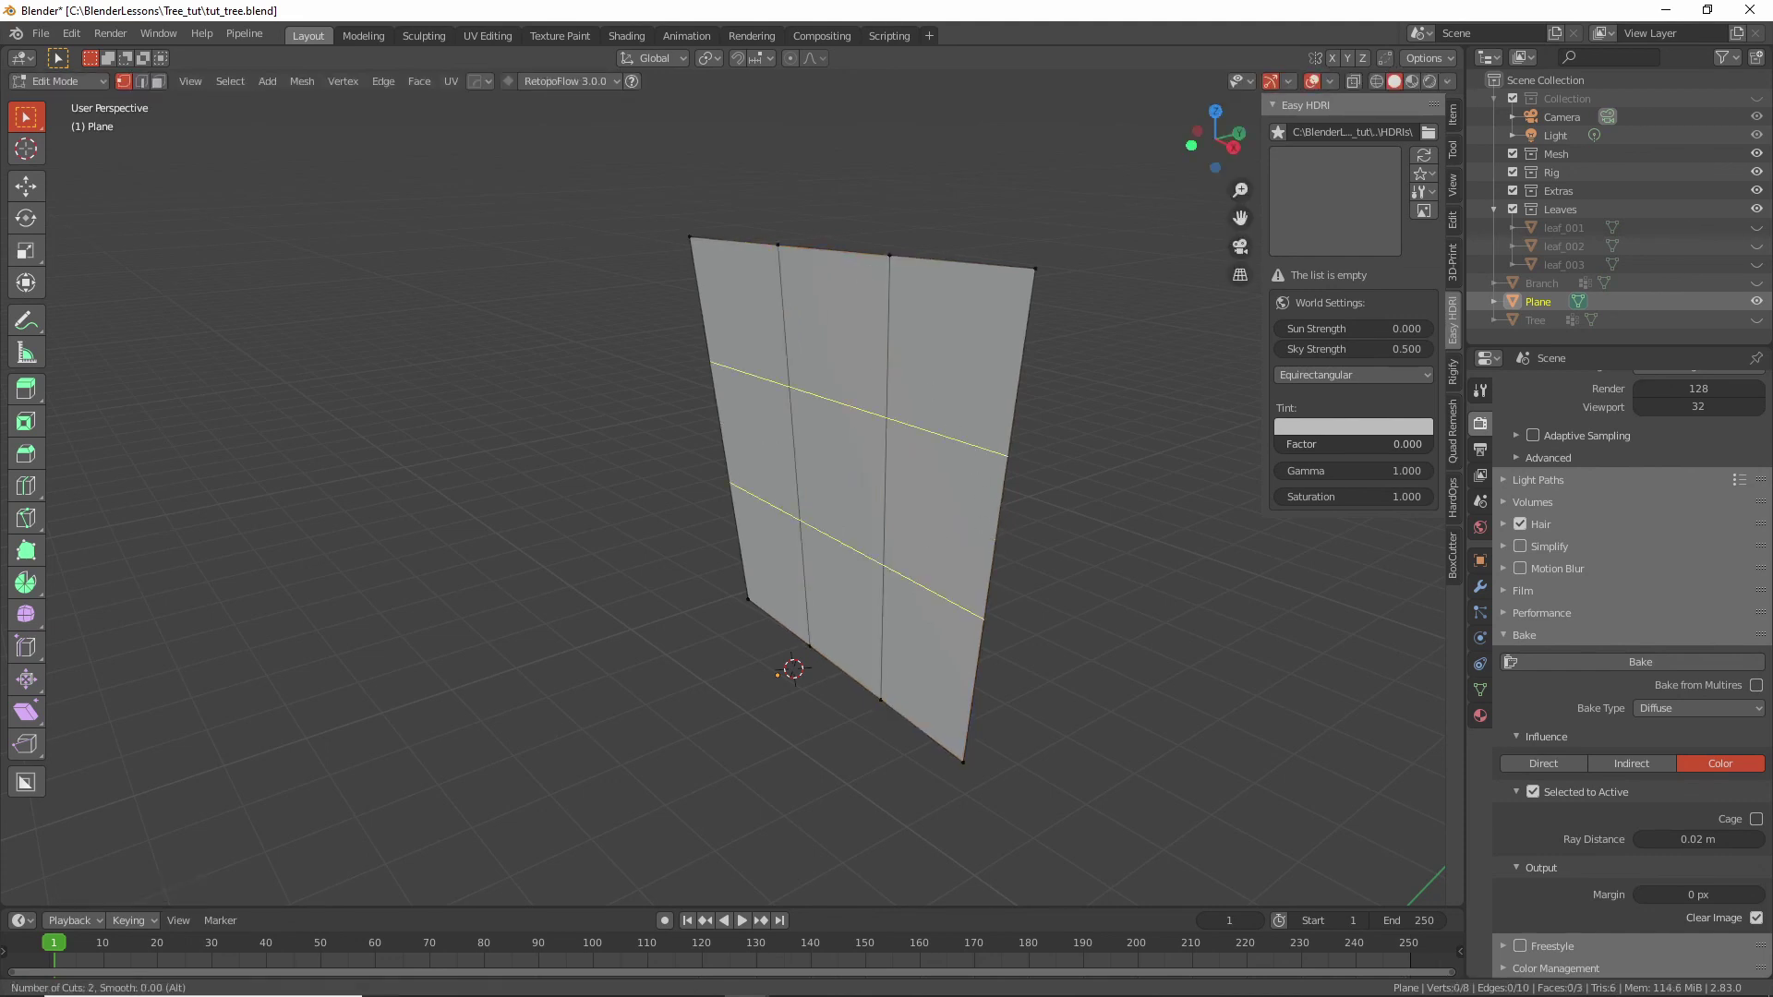
click(889, 493)
right_click(888, 493)
Bend the card in material preview by moving one inner vertical edge loop along Y with proportional editing.
mouse_move(924, 407)
middle_down()
mouse_move(997, 411)
mouse_move(903, 403)
middle_up()
alt+click(874, 244)
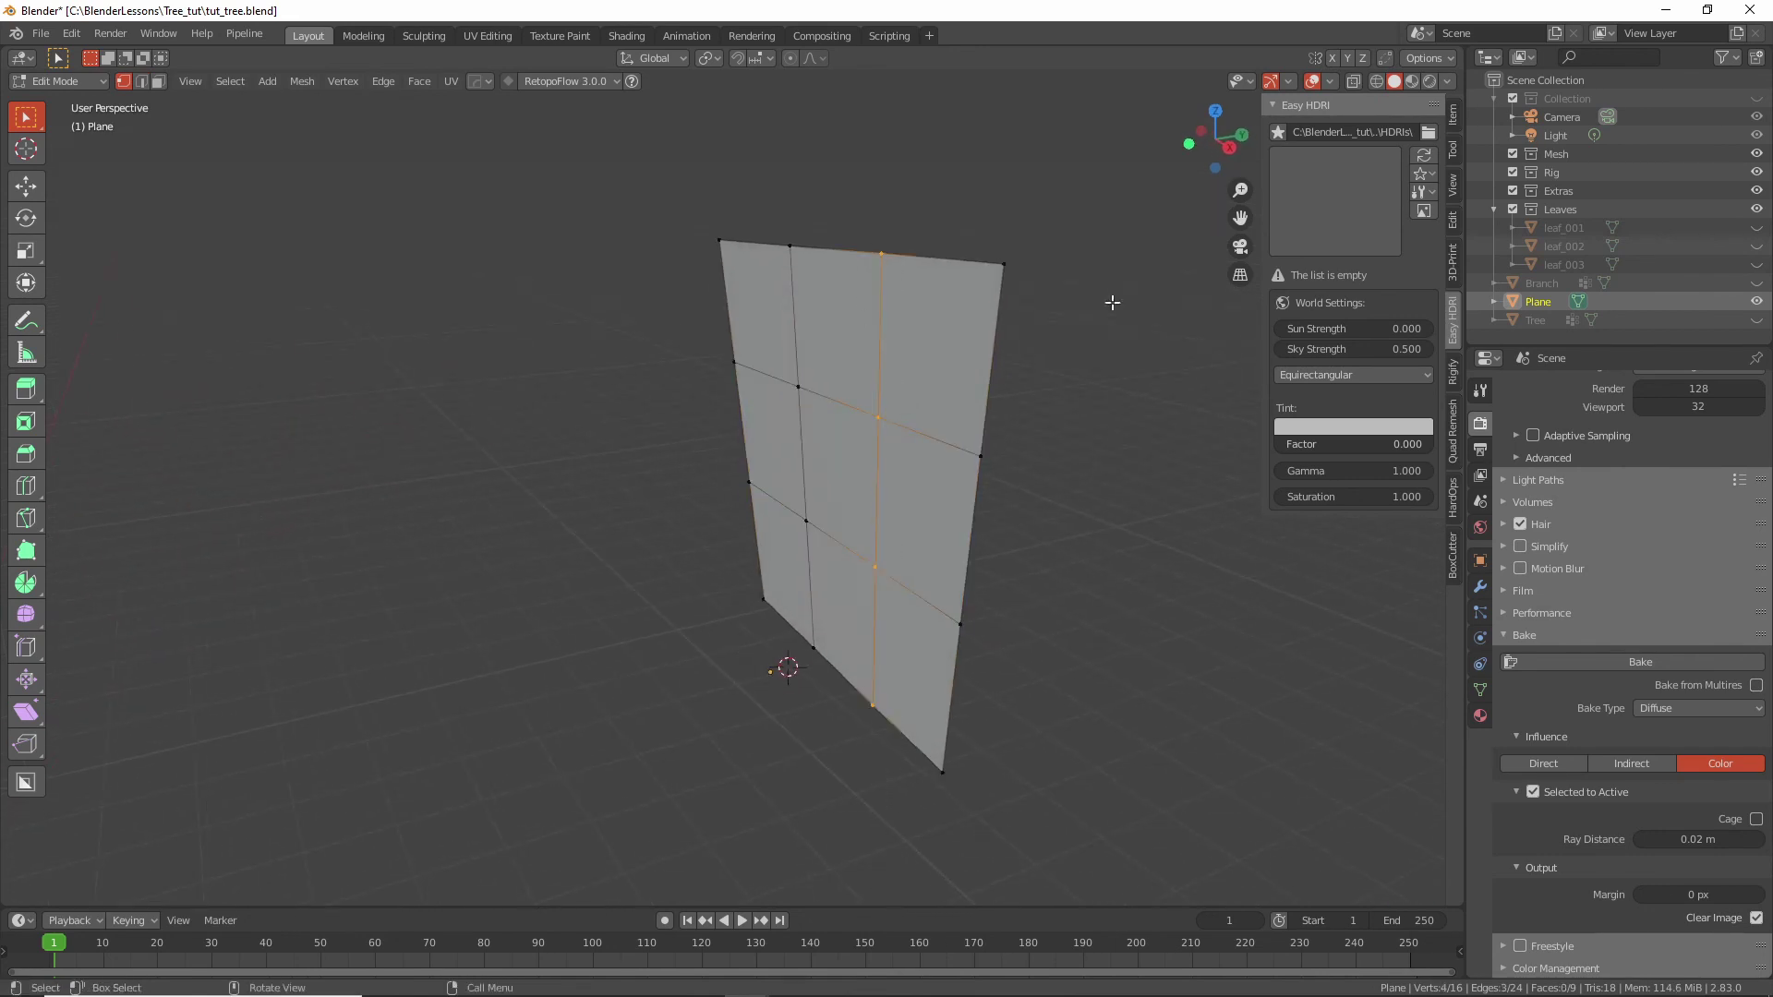
click(1411, 81)
mouse_move(831, 415)
middle_down()
mouse_move(887, 417)
mouse_move(867, 416)
middle_up()
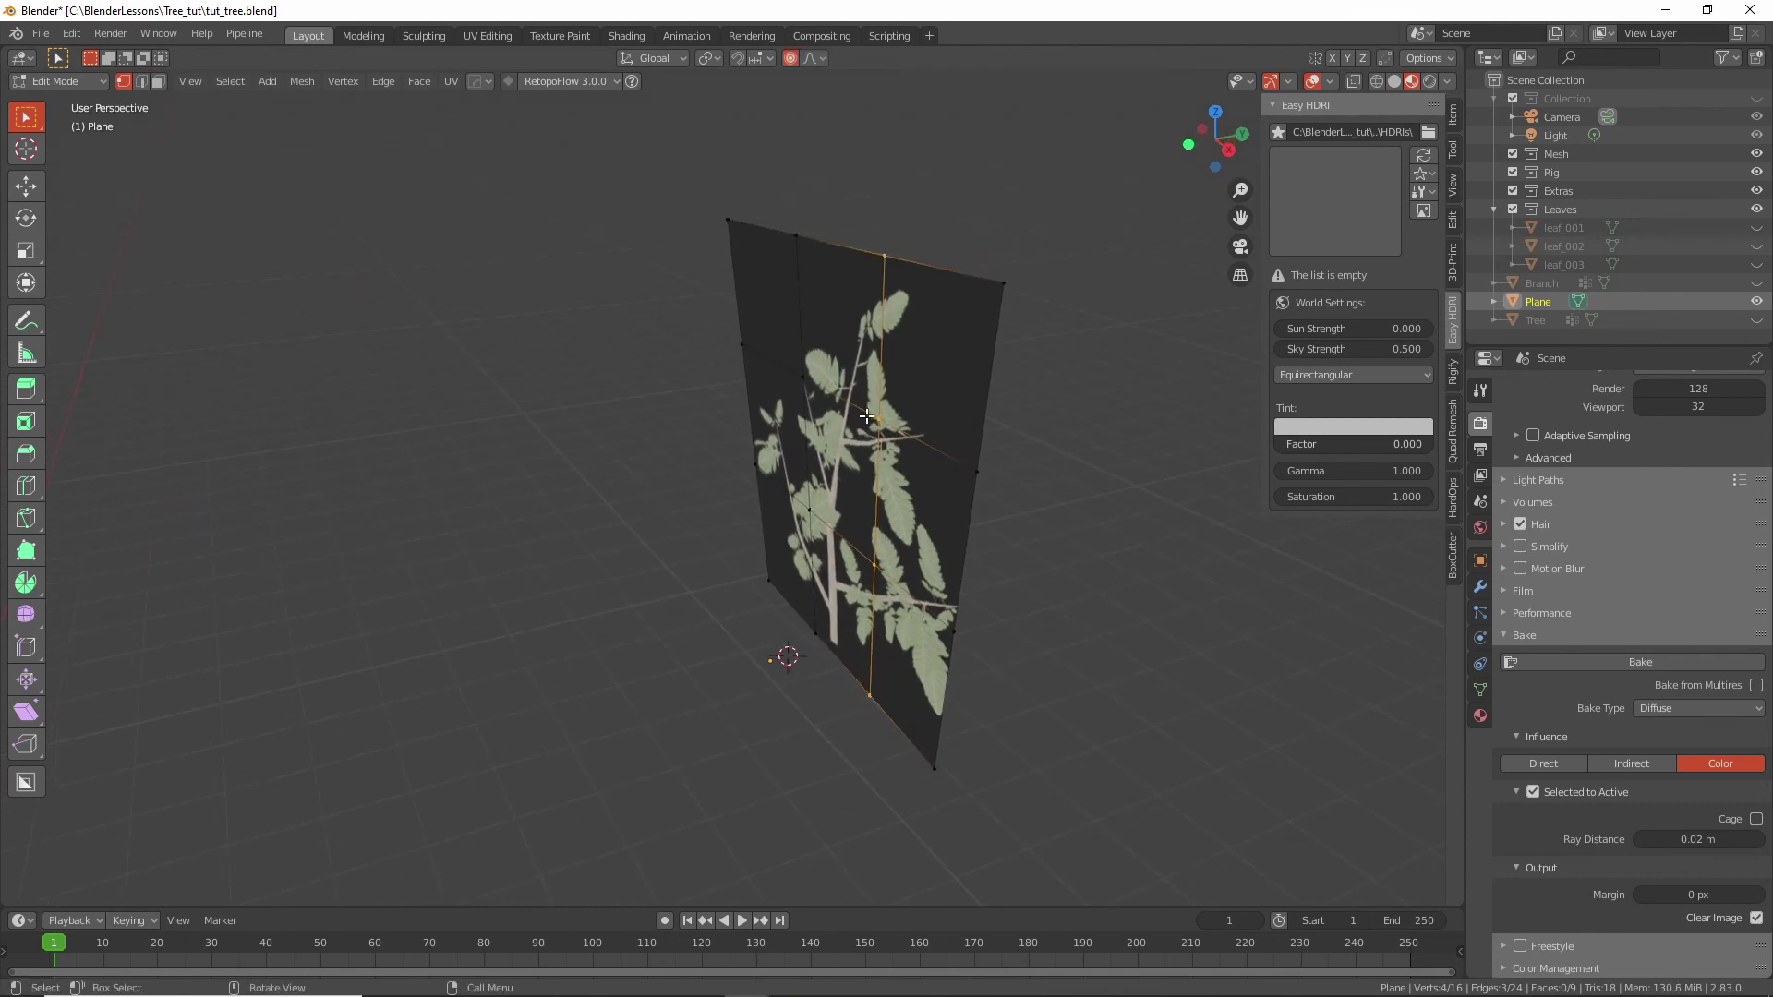
key(g)
key(y)
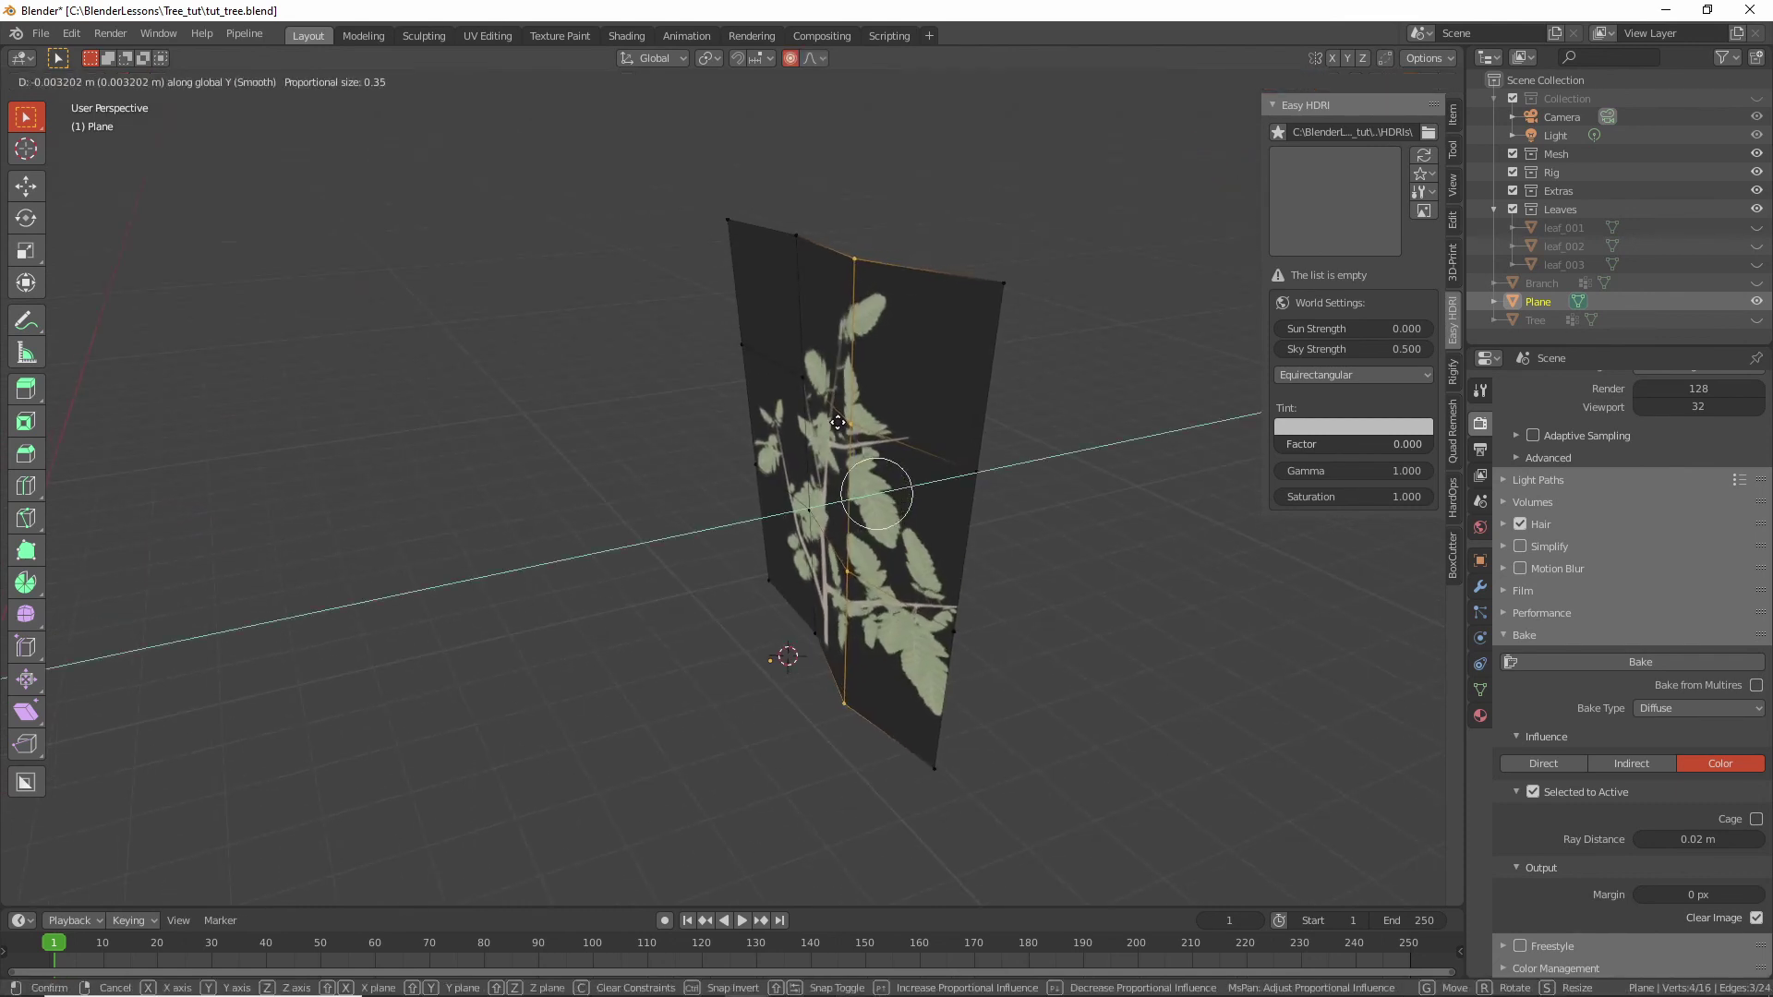
click(873, 382)
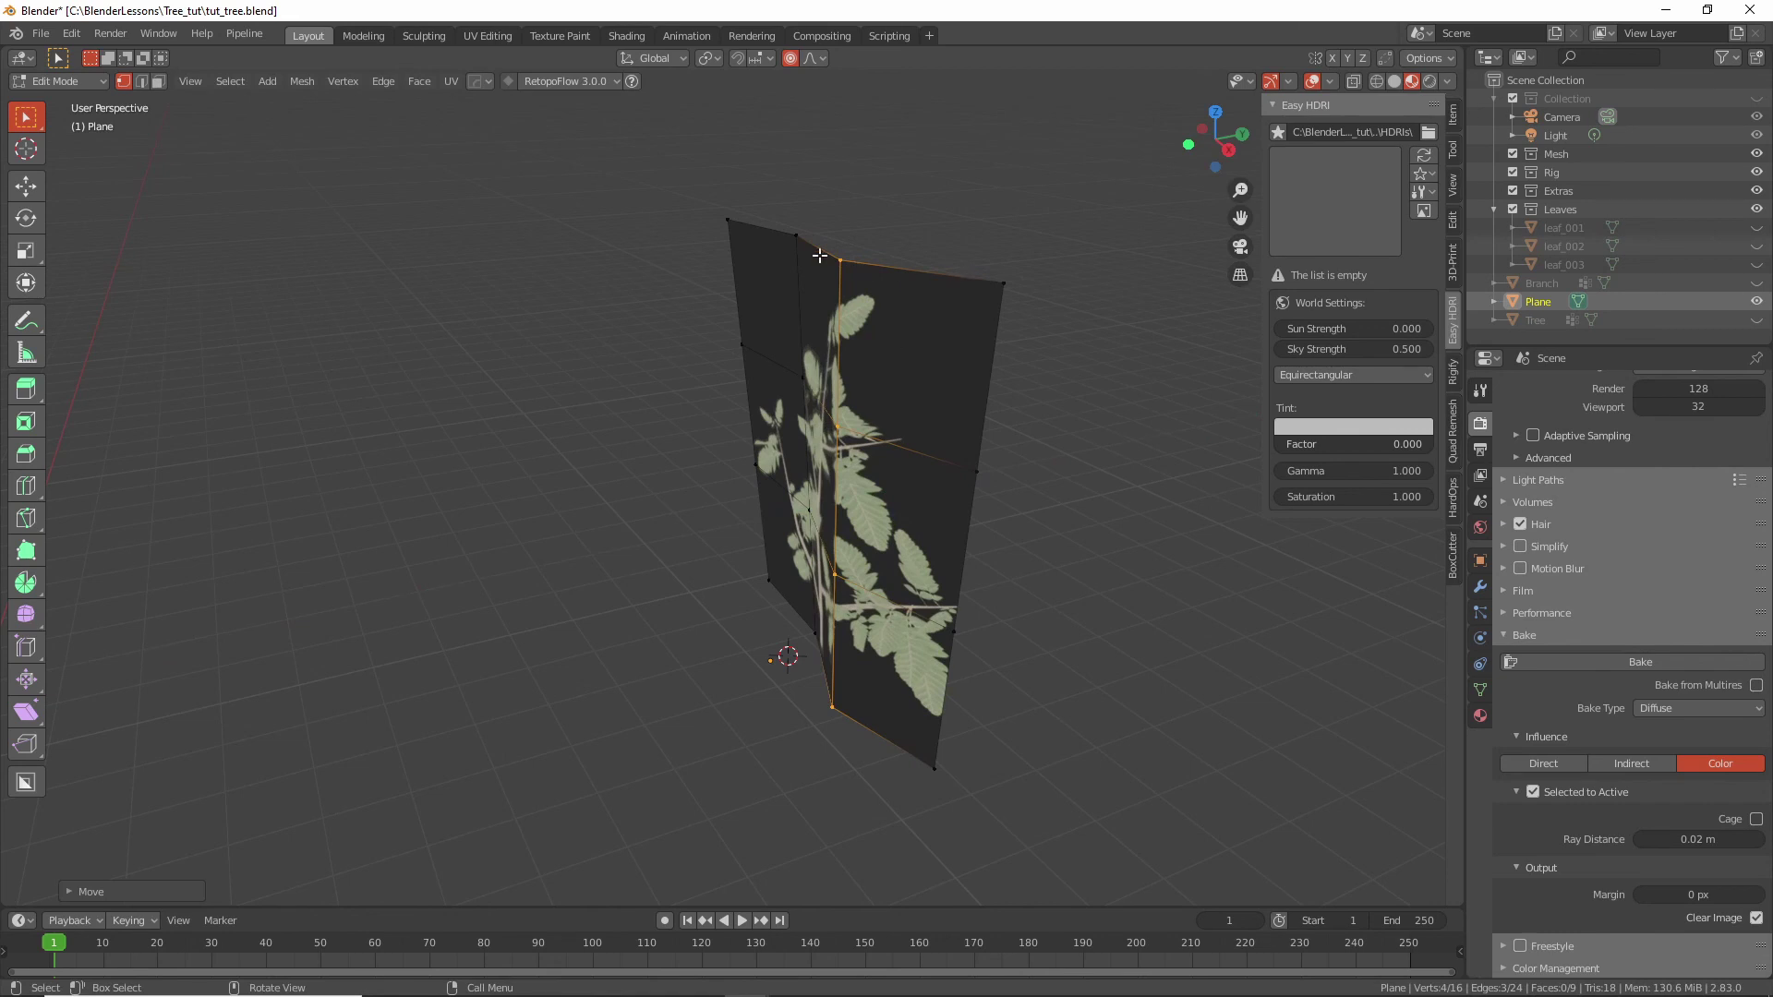
Move the two upper vertices of the card's far side edge along Y and return to Object Mode.
drag(714, 195, 761, 382)
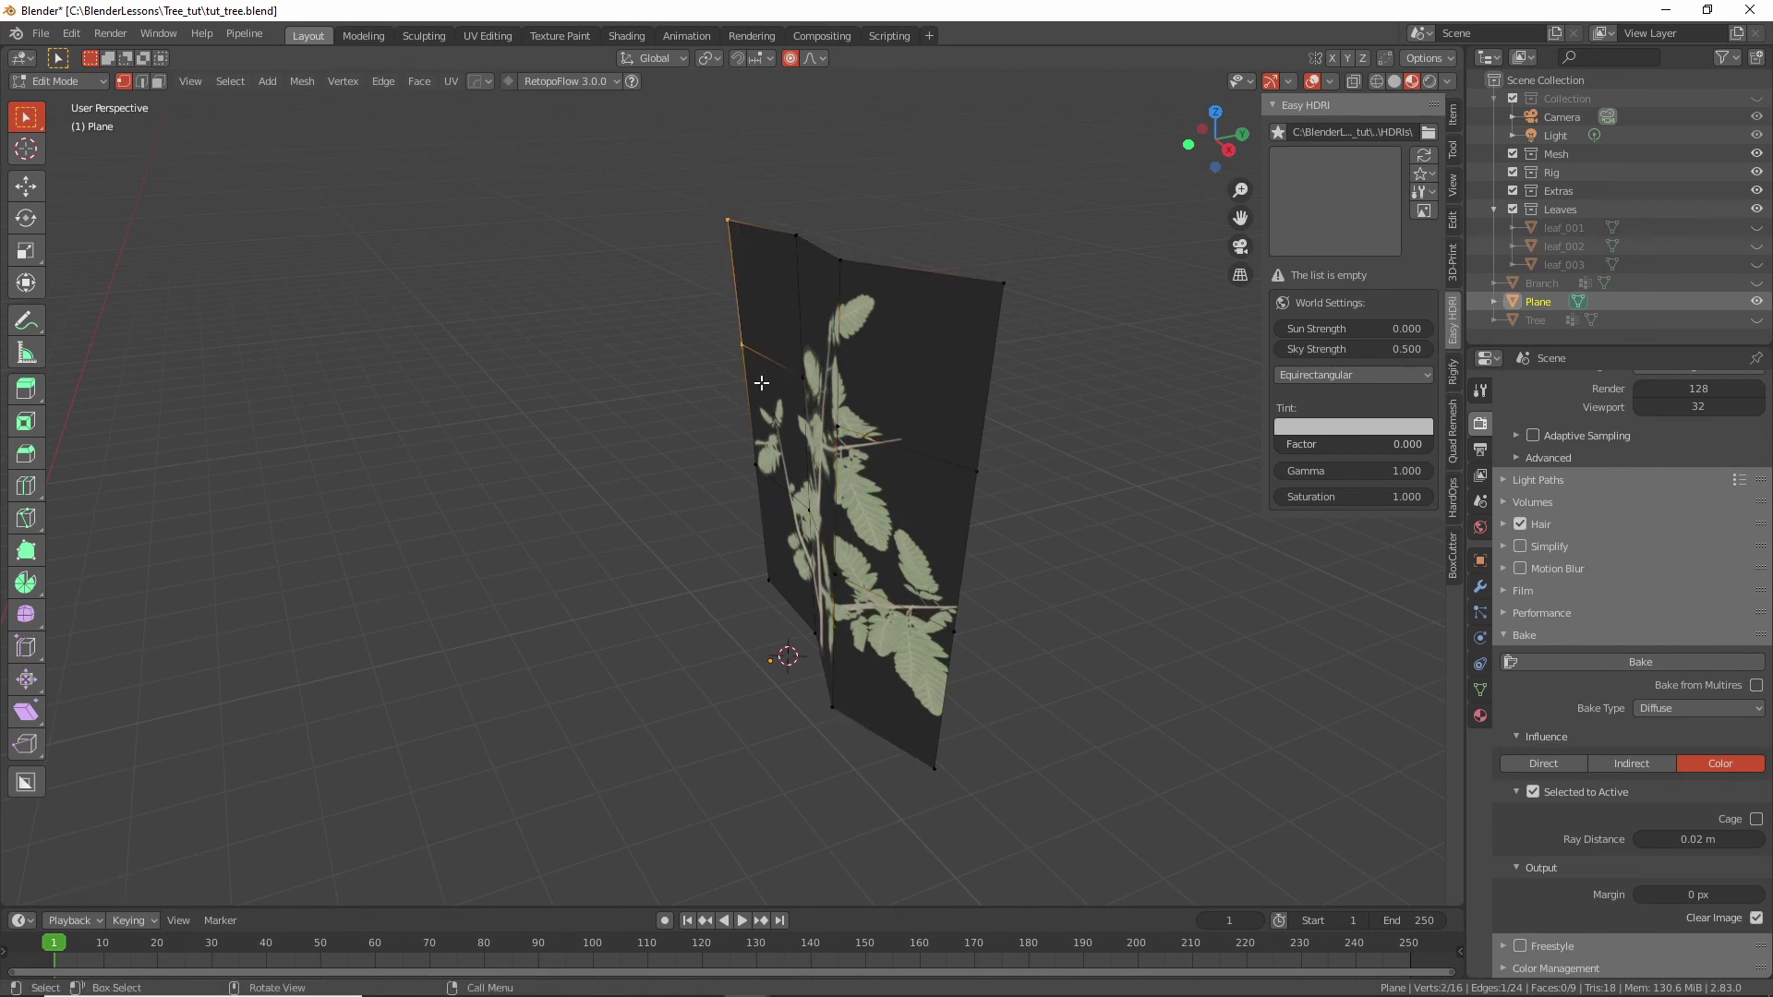
key(g)
key(y)
click(752, 383)
middle_drag(753, 383, 867, 430)
key(Tab)
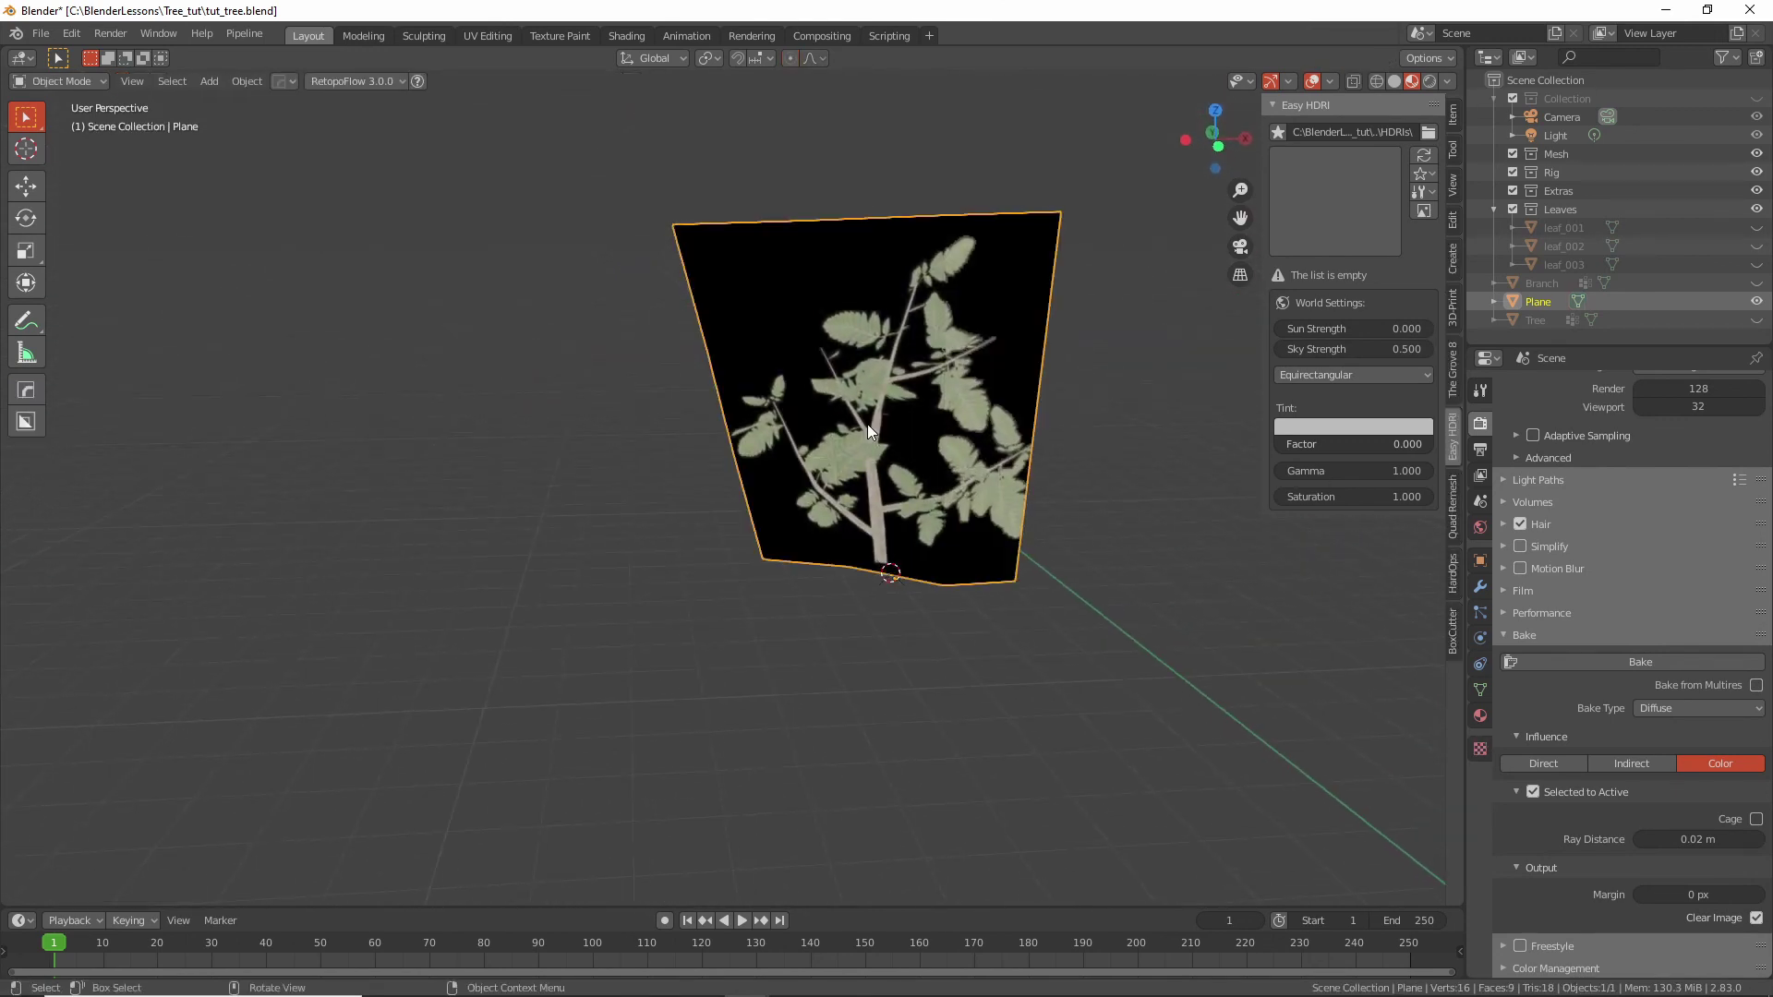
Place a duplicate of the leaf card beside the original and enter Edit Mode on the copy.
key(shift+d)
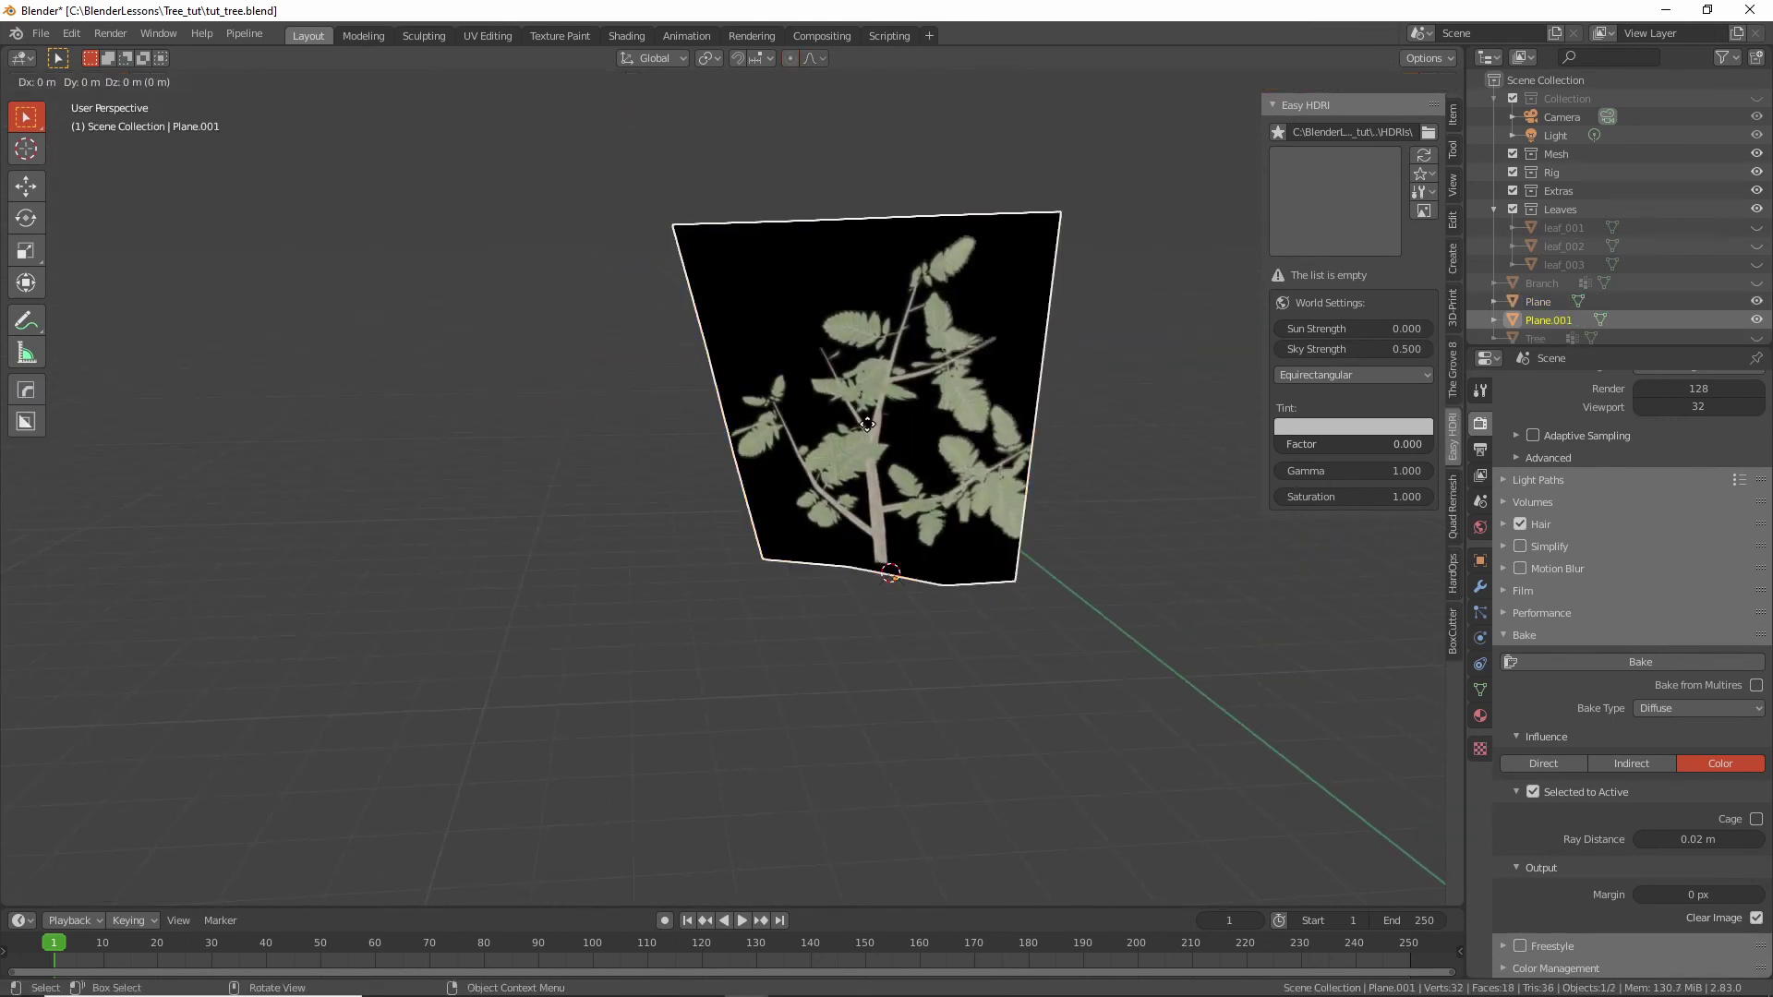
click(361, 457)
key(Tab)
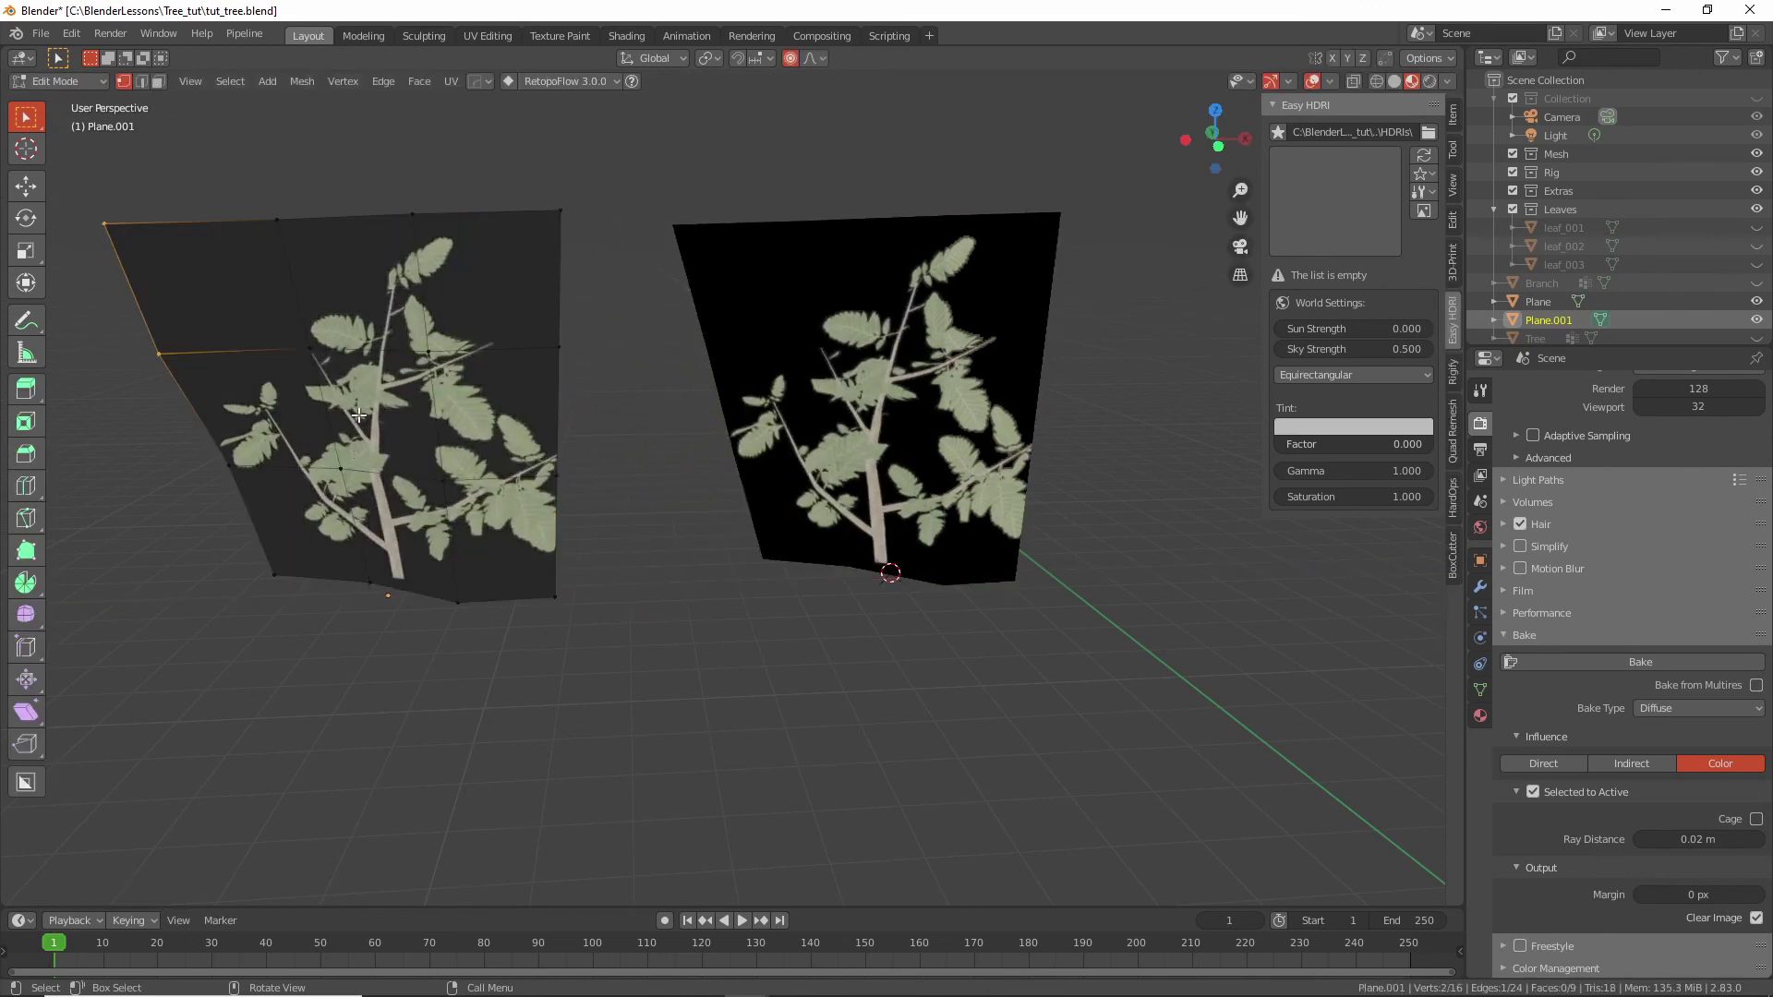
Bend the card copy by moving one of its inner vertical edge loops along Y with proportional editing.
scroll(358, 416, up, 2)
scroll(268, 217, down, 3)
drag(335, 154, 461, 522)
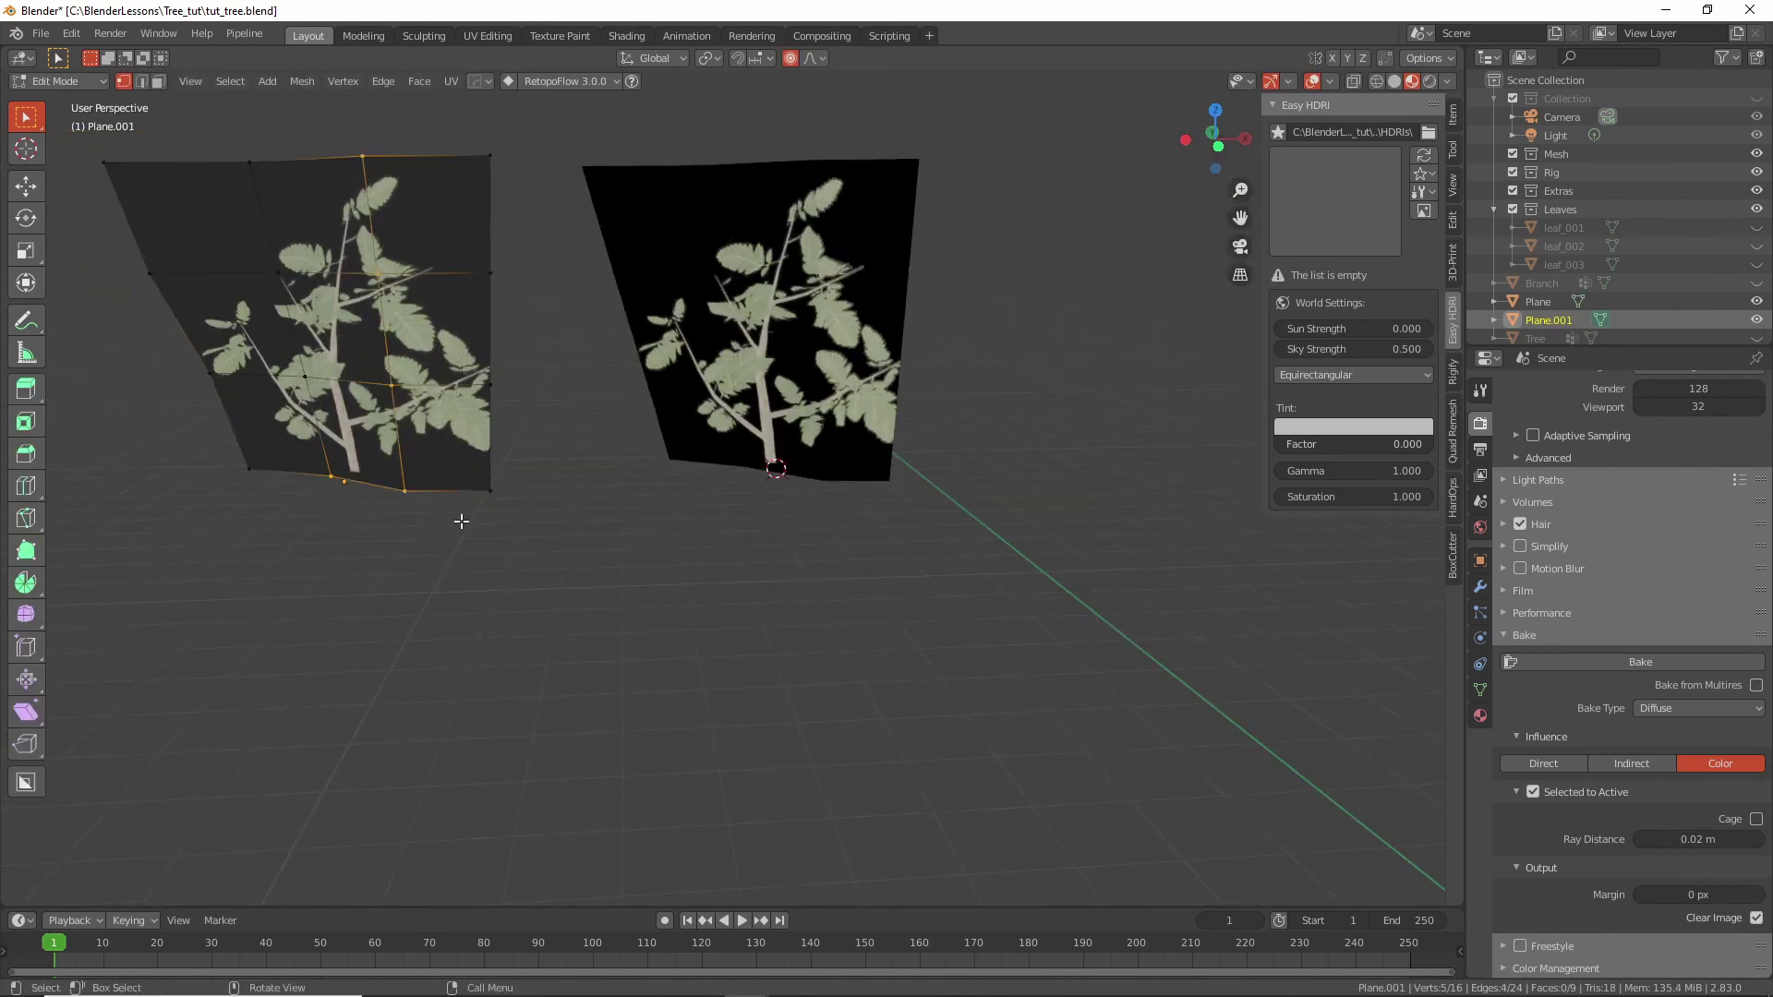
key(g)
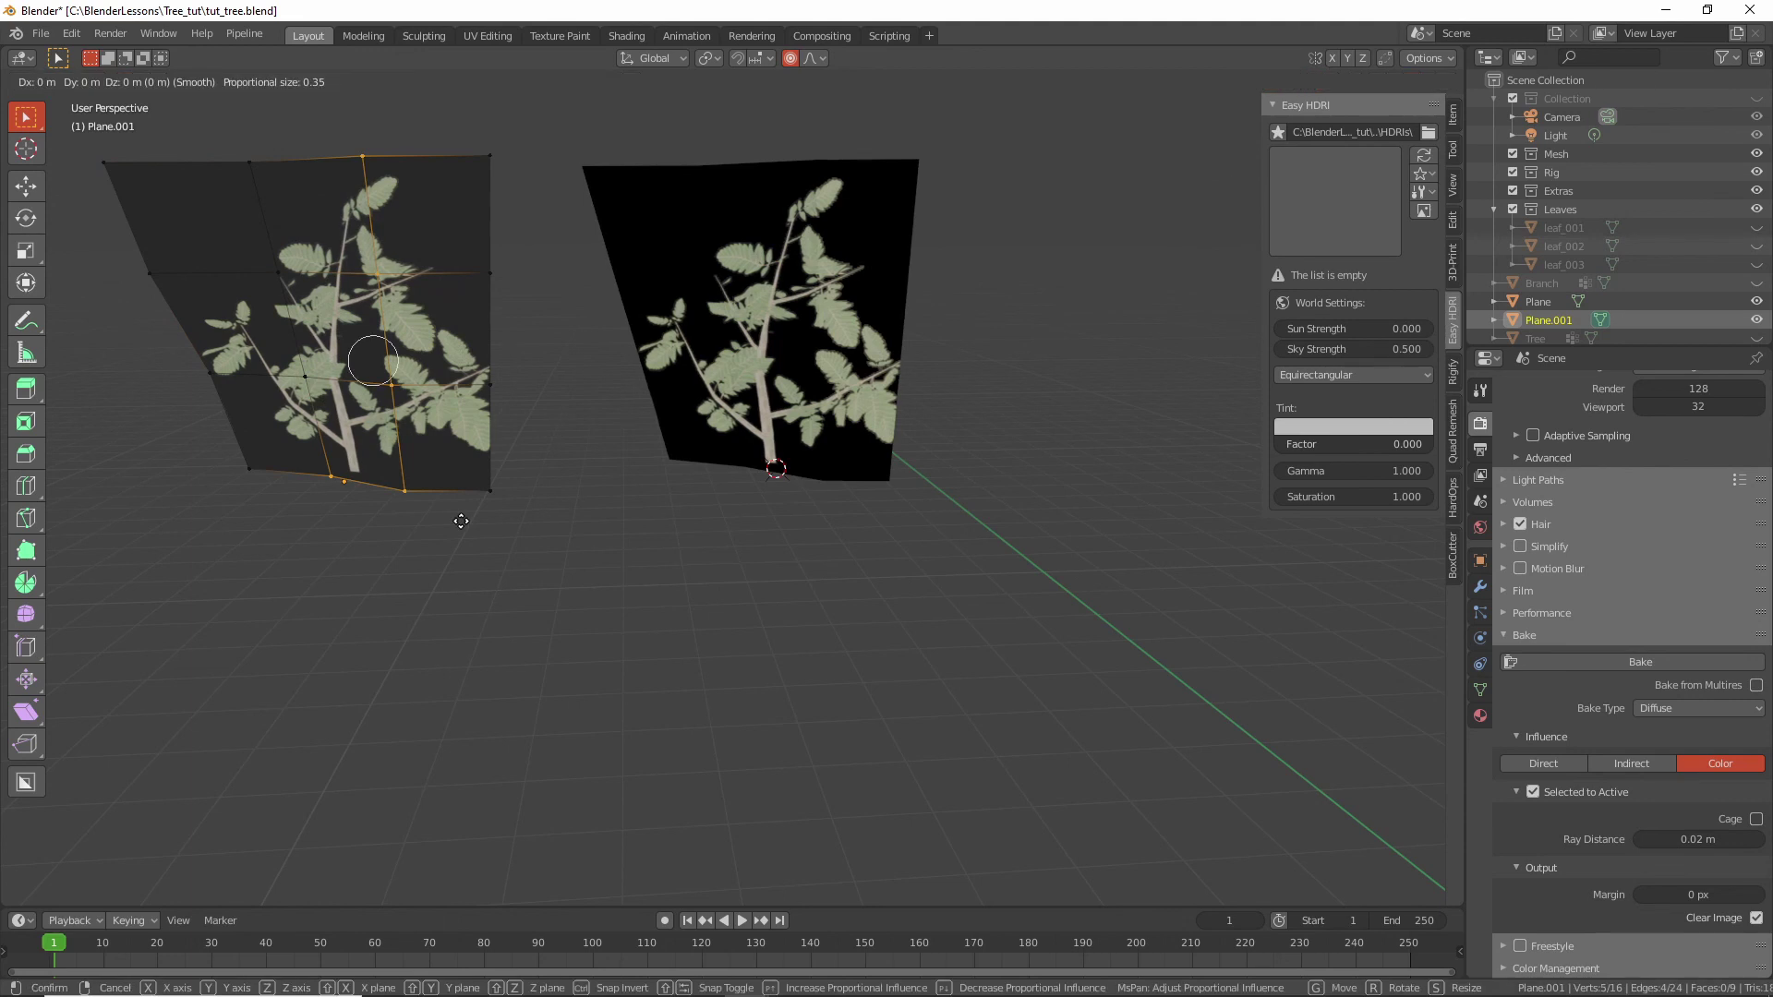
click(476, 523)
key(g)
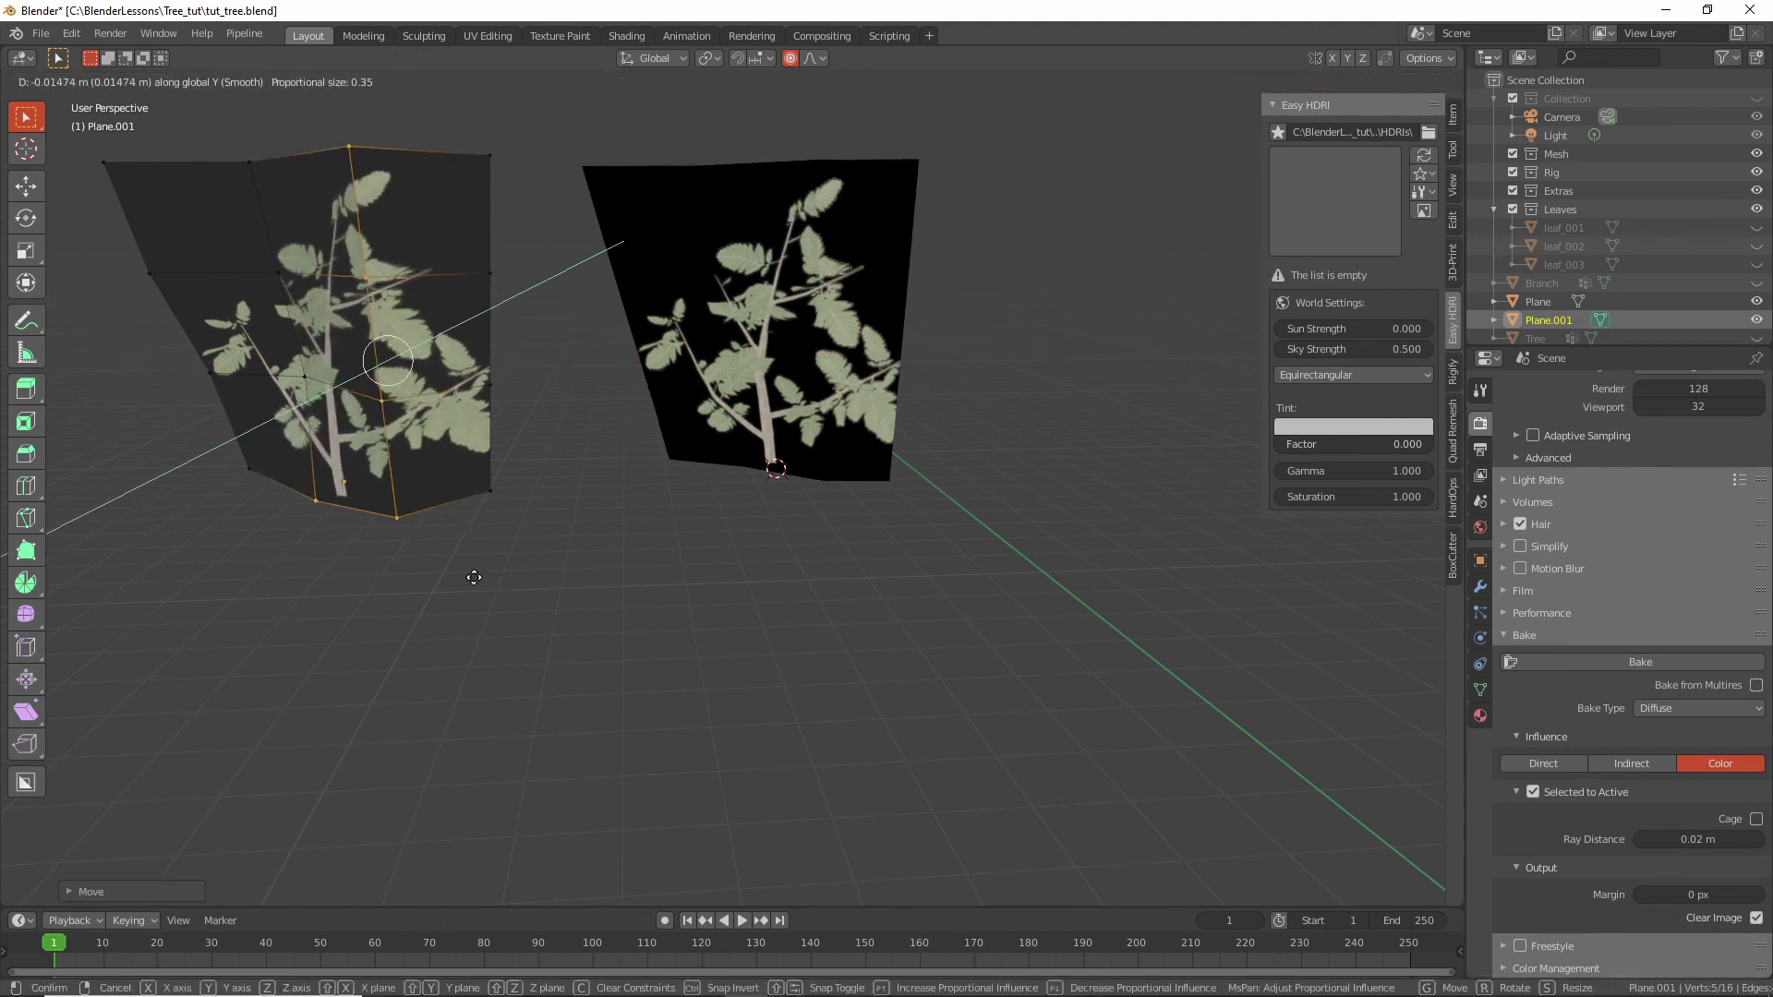
click(458, 517)
middle_drag(455, 502, 201, 499)
key(ctrl+z)
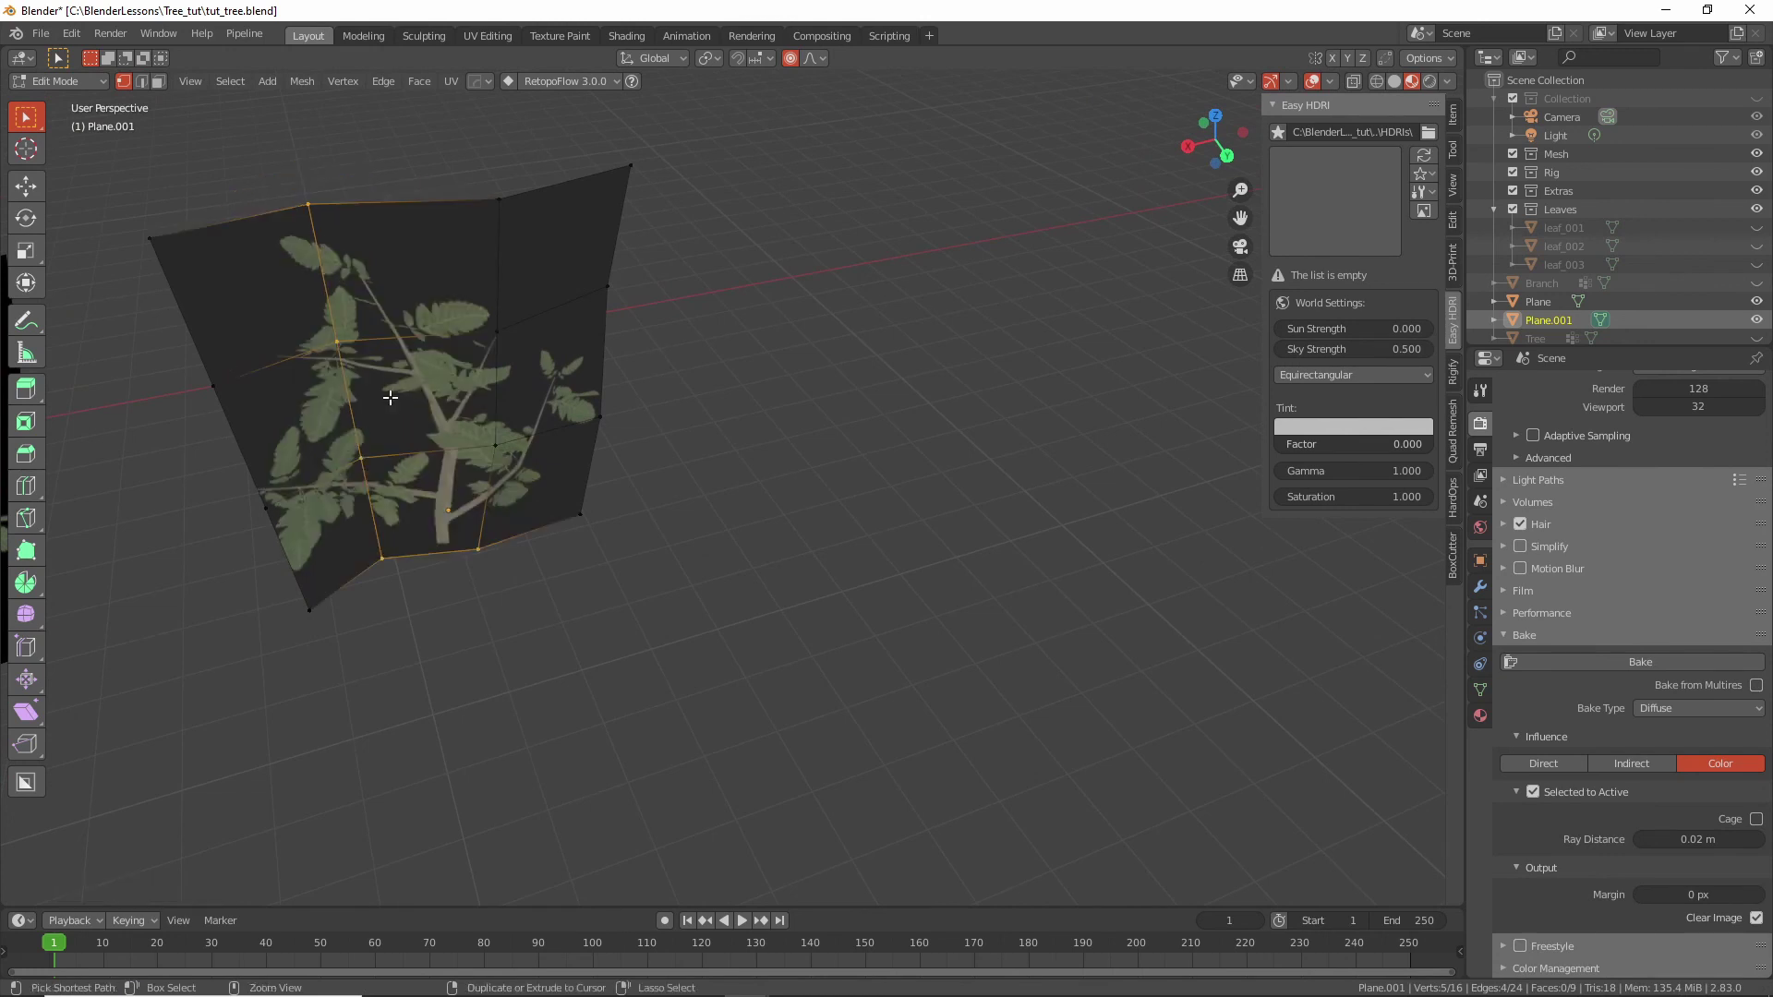
Add a vertical loop cut through the card copy's middle column and offset it along Y.
key(ctrl+r)
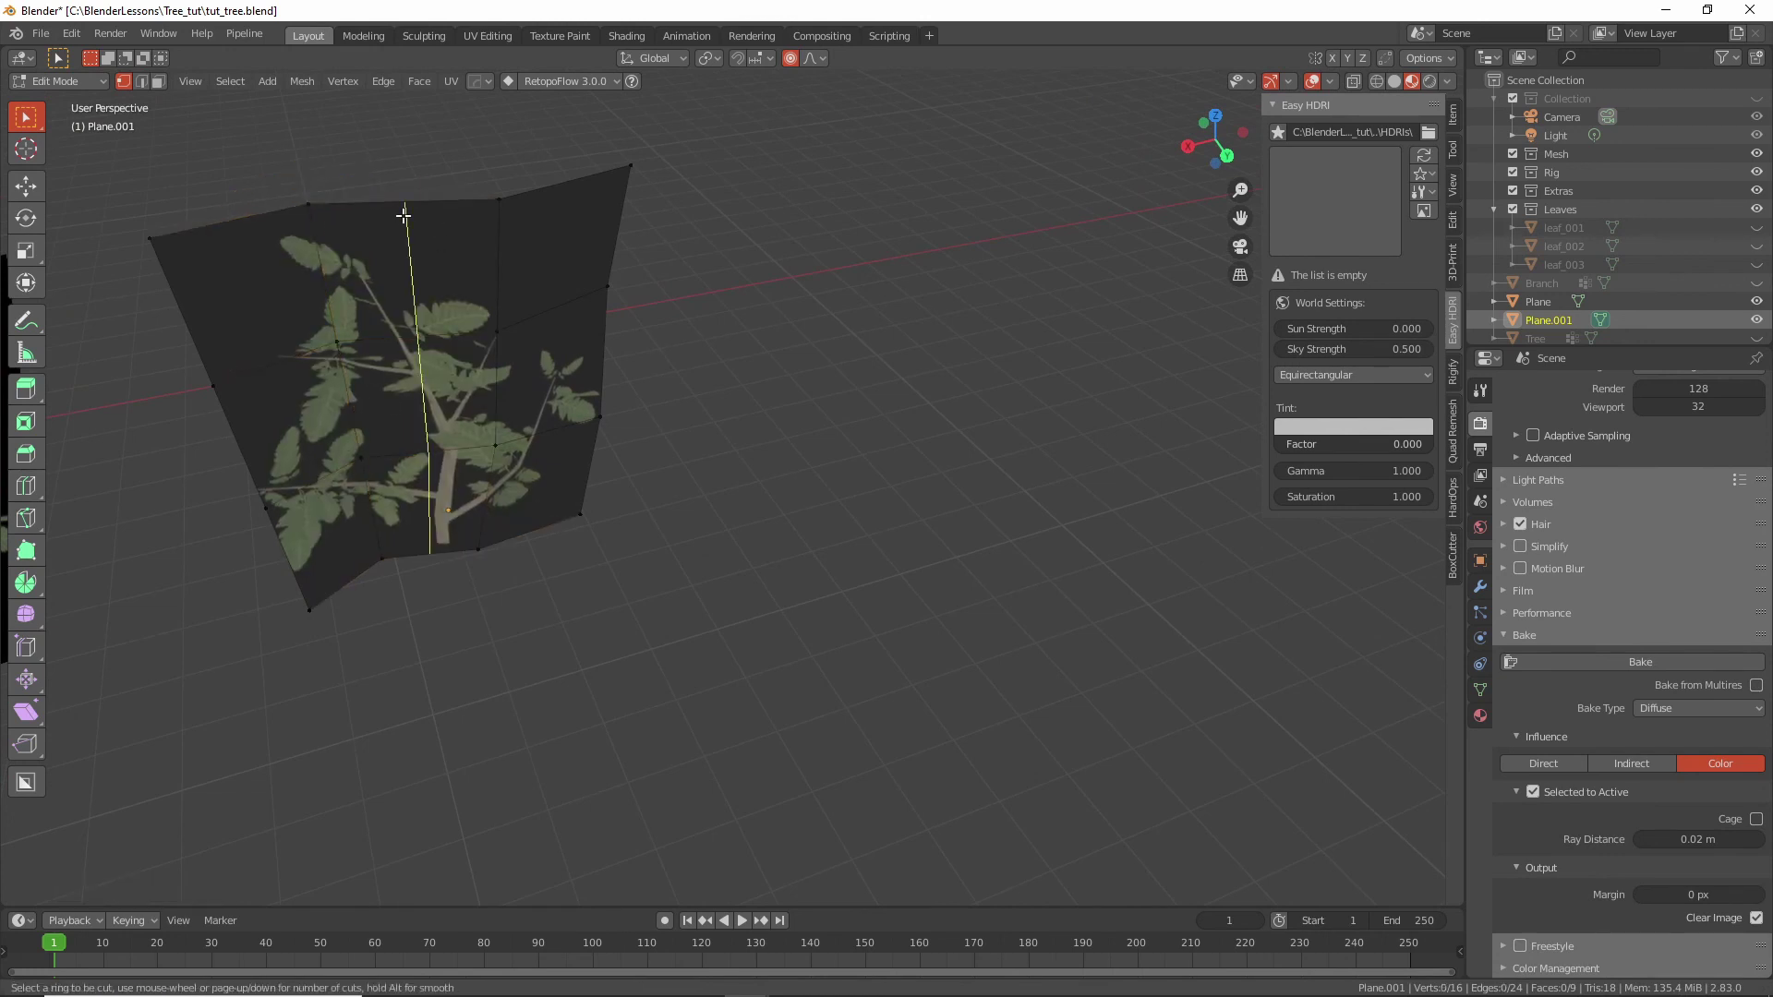
click(403, 215)
right_click(402, 216)
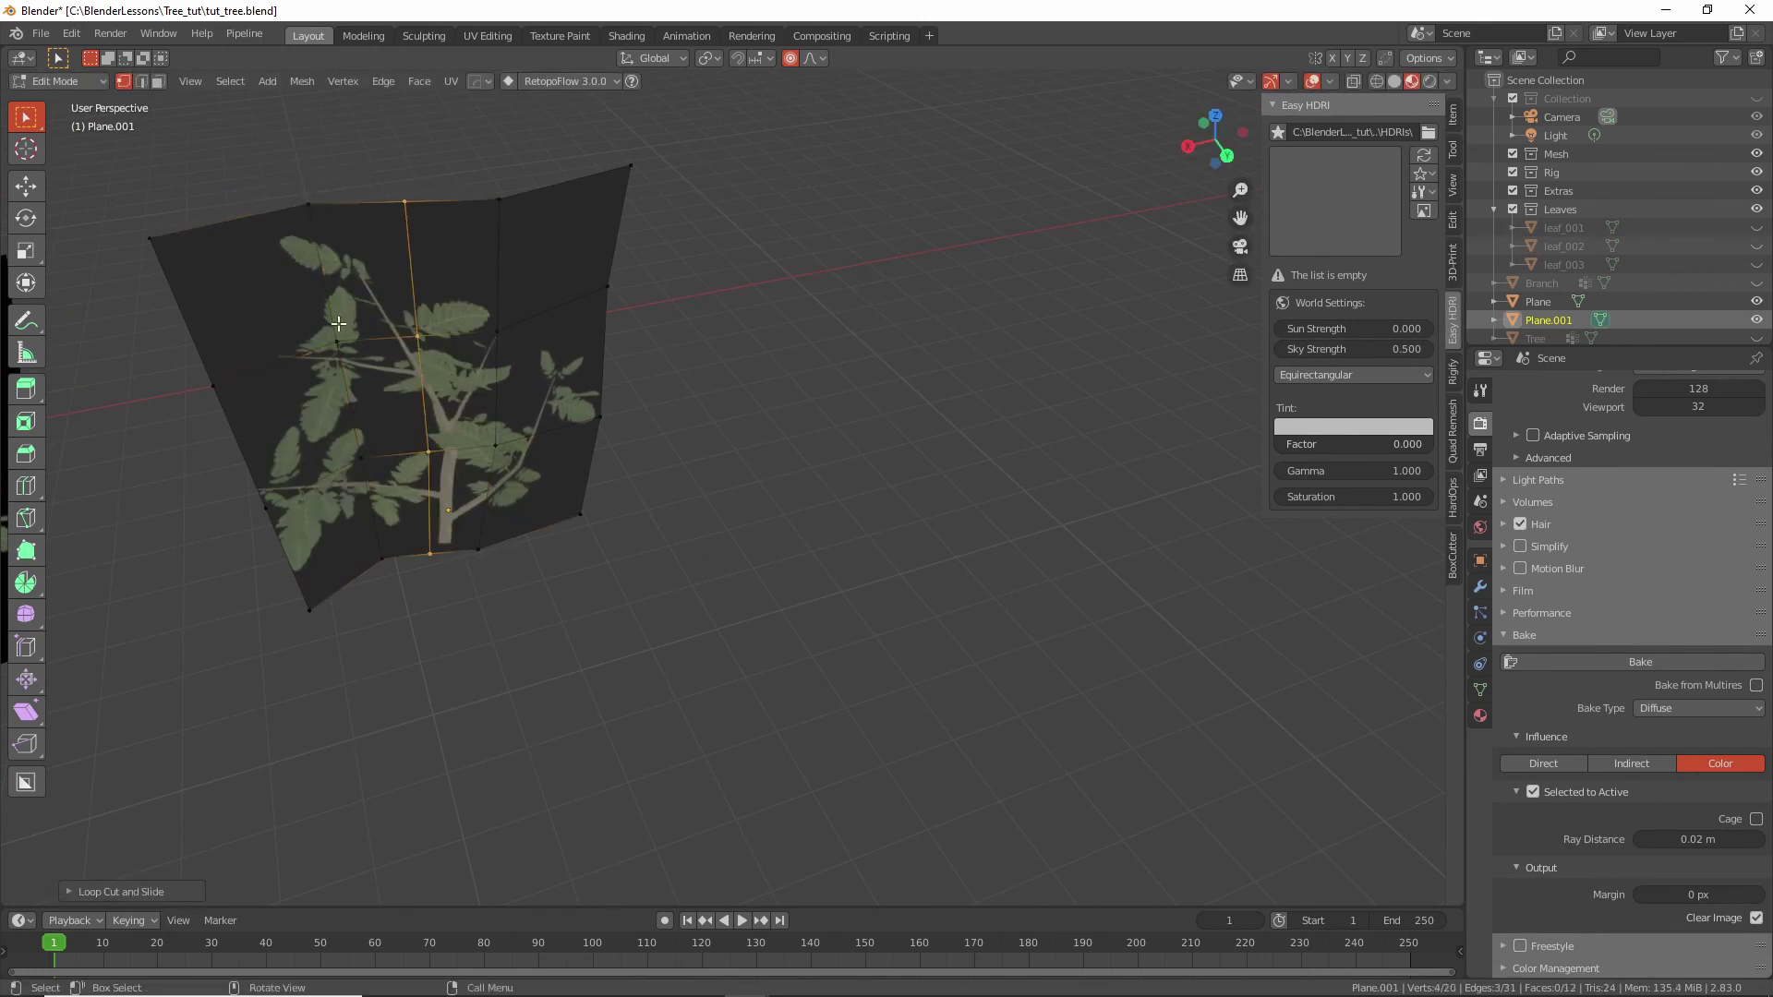
key(g)
key(y)
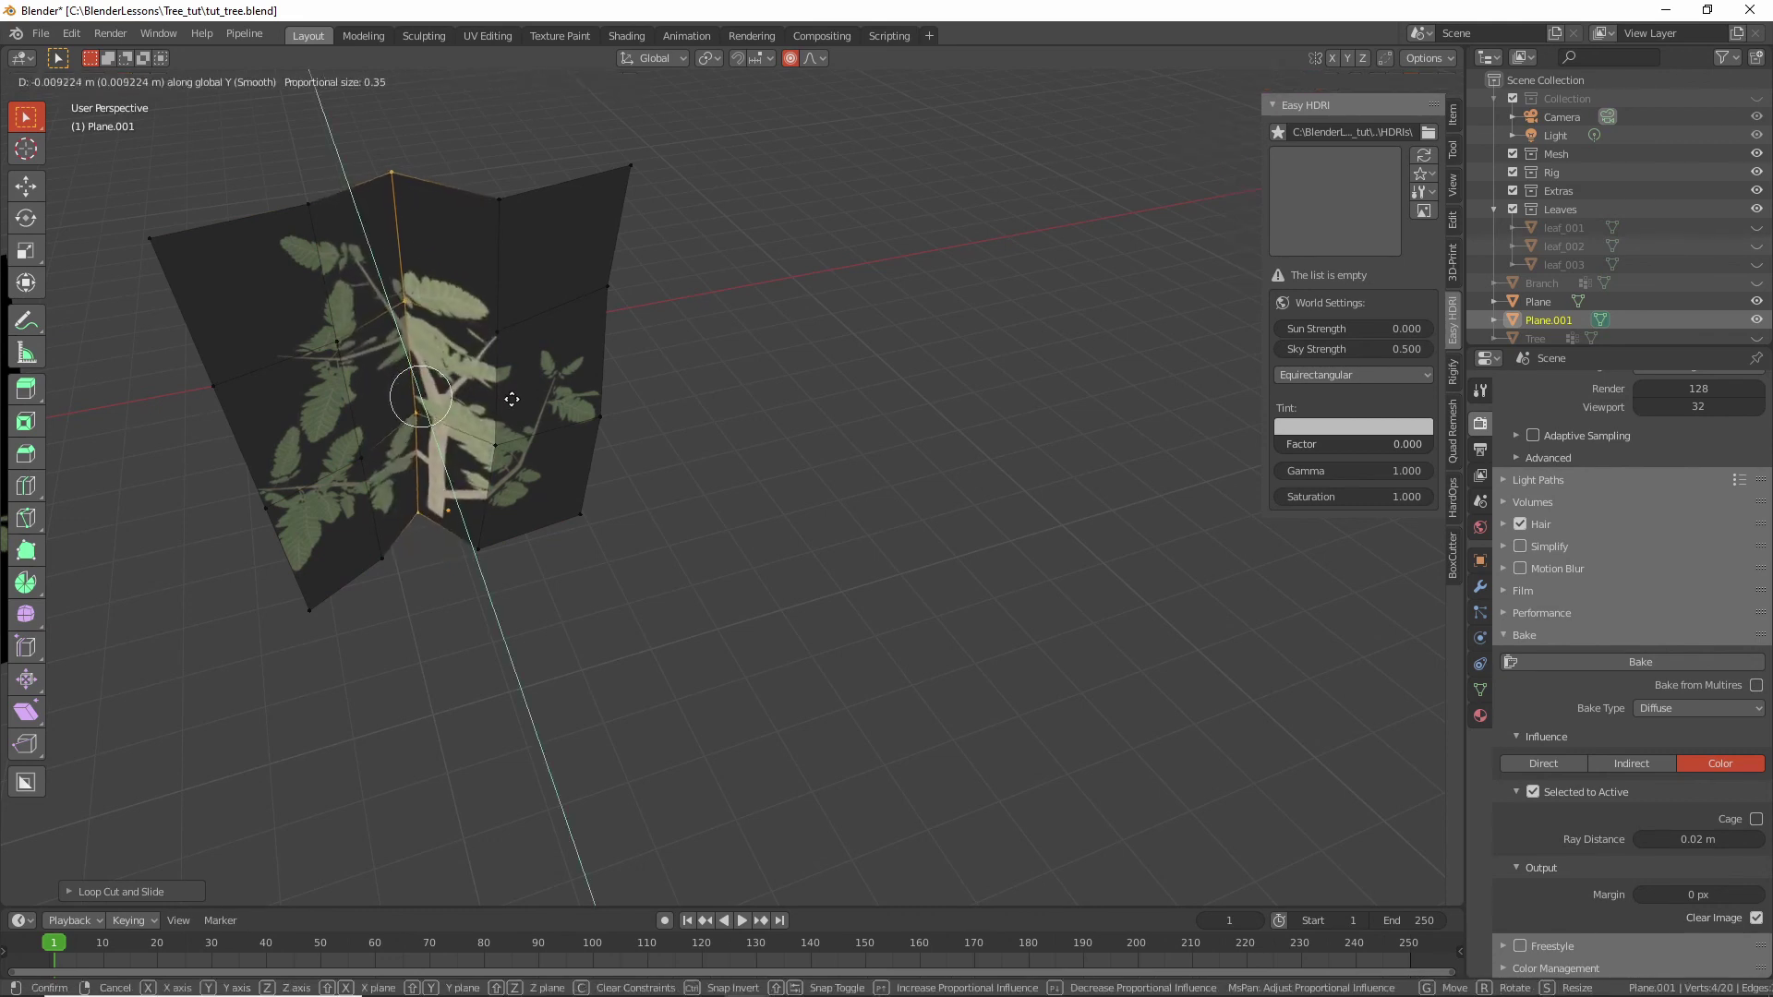
click(515, 404)
middle_drag(515, 397, 372, 418)
key(g)
click(355, 428)
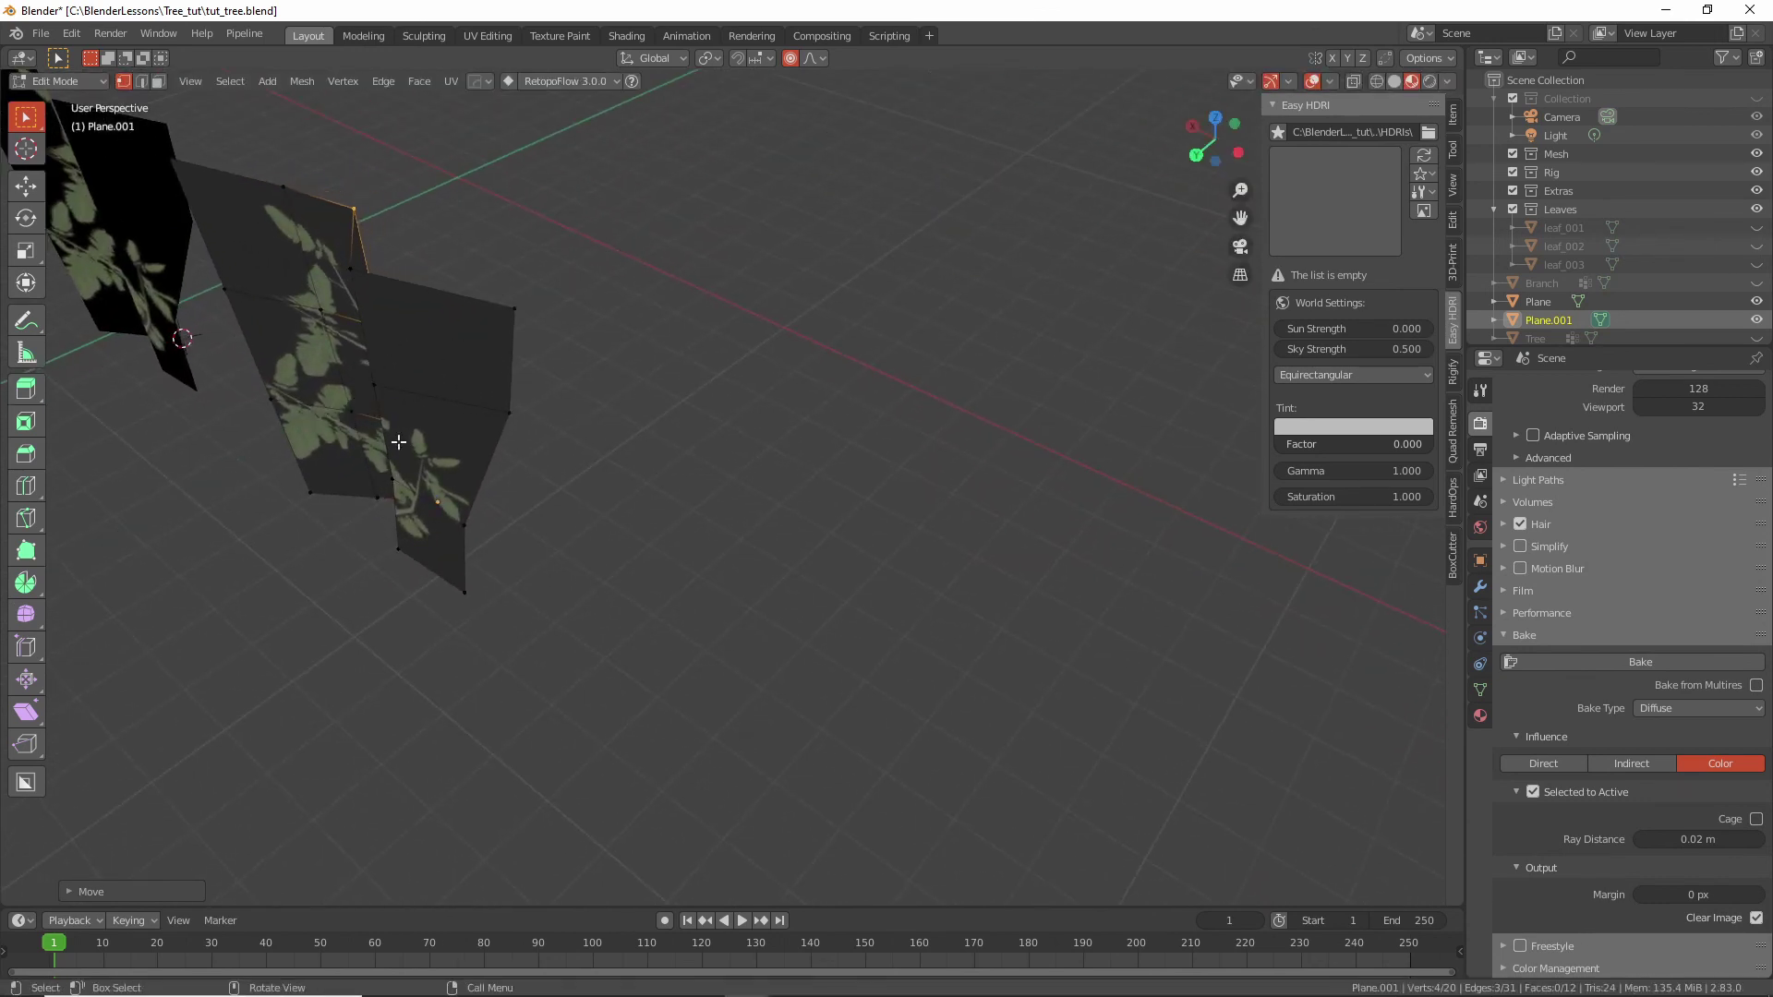
Move the two lower vertices of the card copy's side edge outward one by one.
middle_drag(473, 345, 471, 427)
click(441, 410)
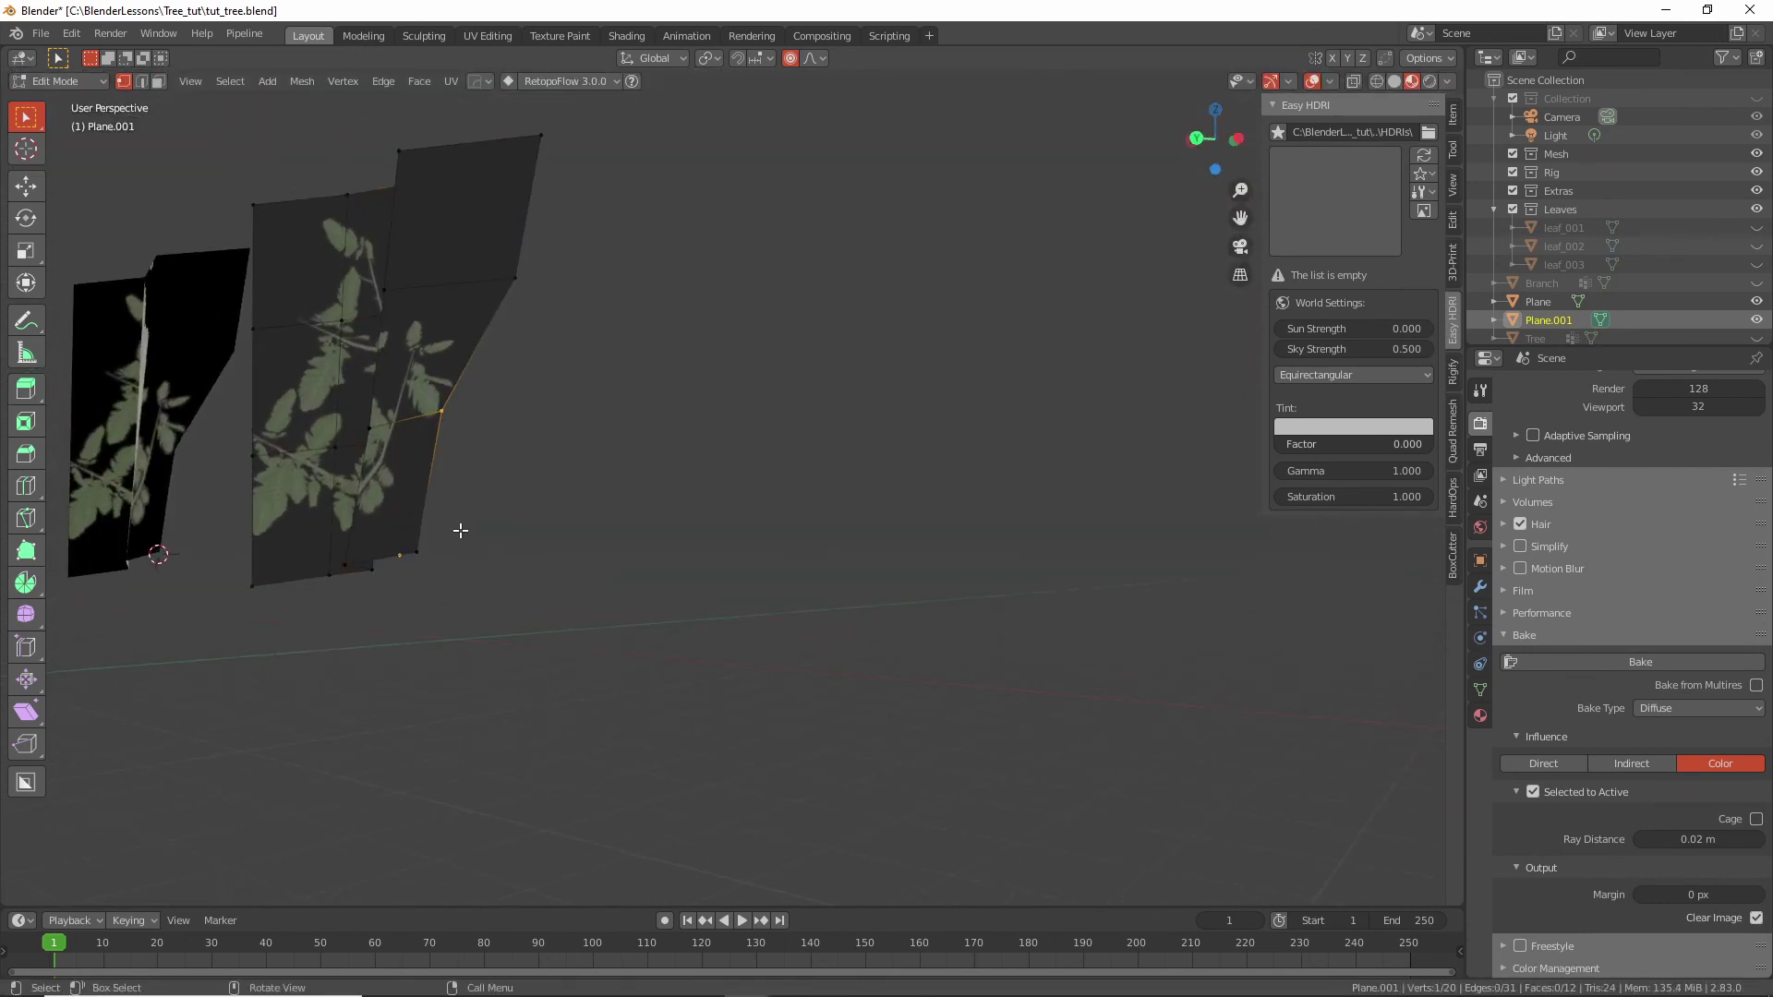
key(g)
click(435, 514)
click(420, 545)
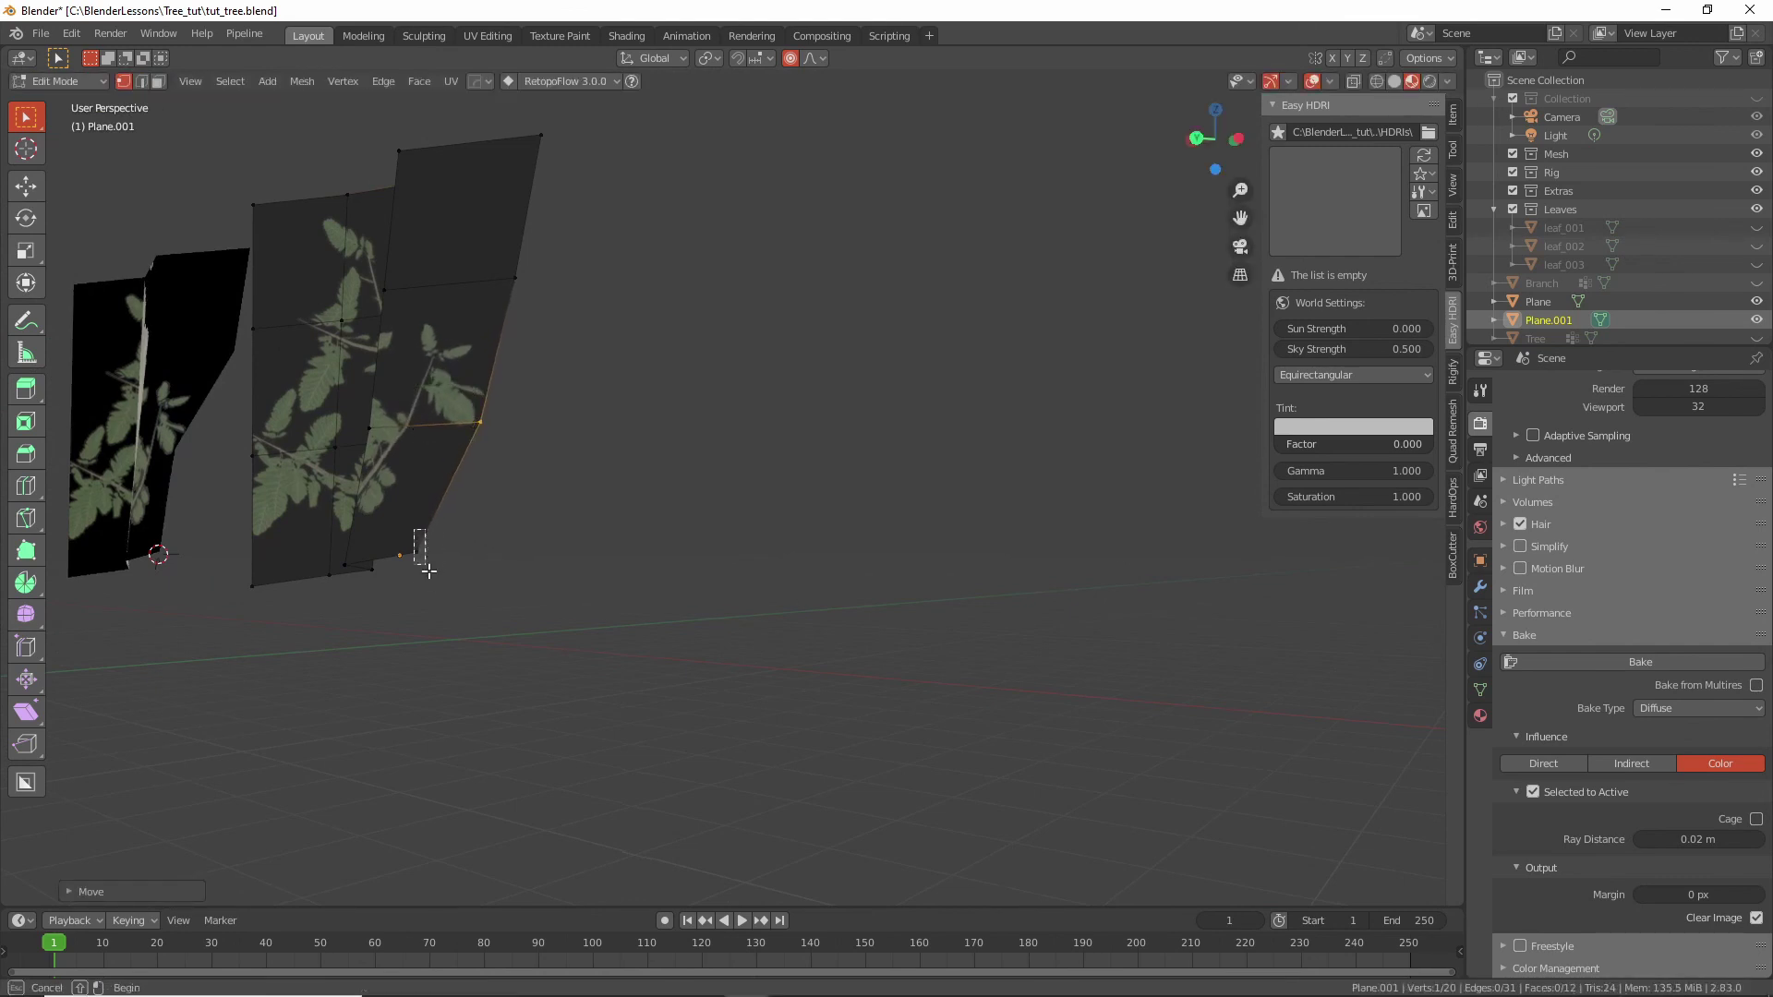
key(g)
click(459, 529)
Pull in the two lower vertices of the card copy's opposite side edge and return to Object Mode.
scroll(554, 538, up, 6)
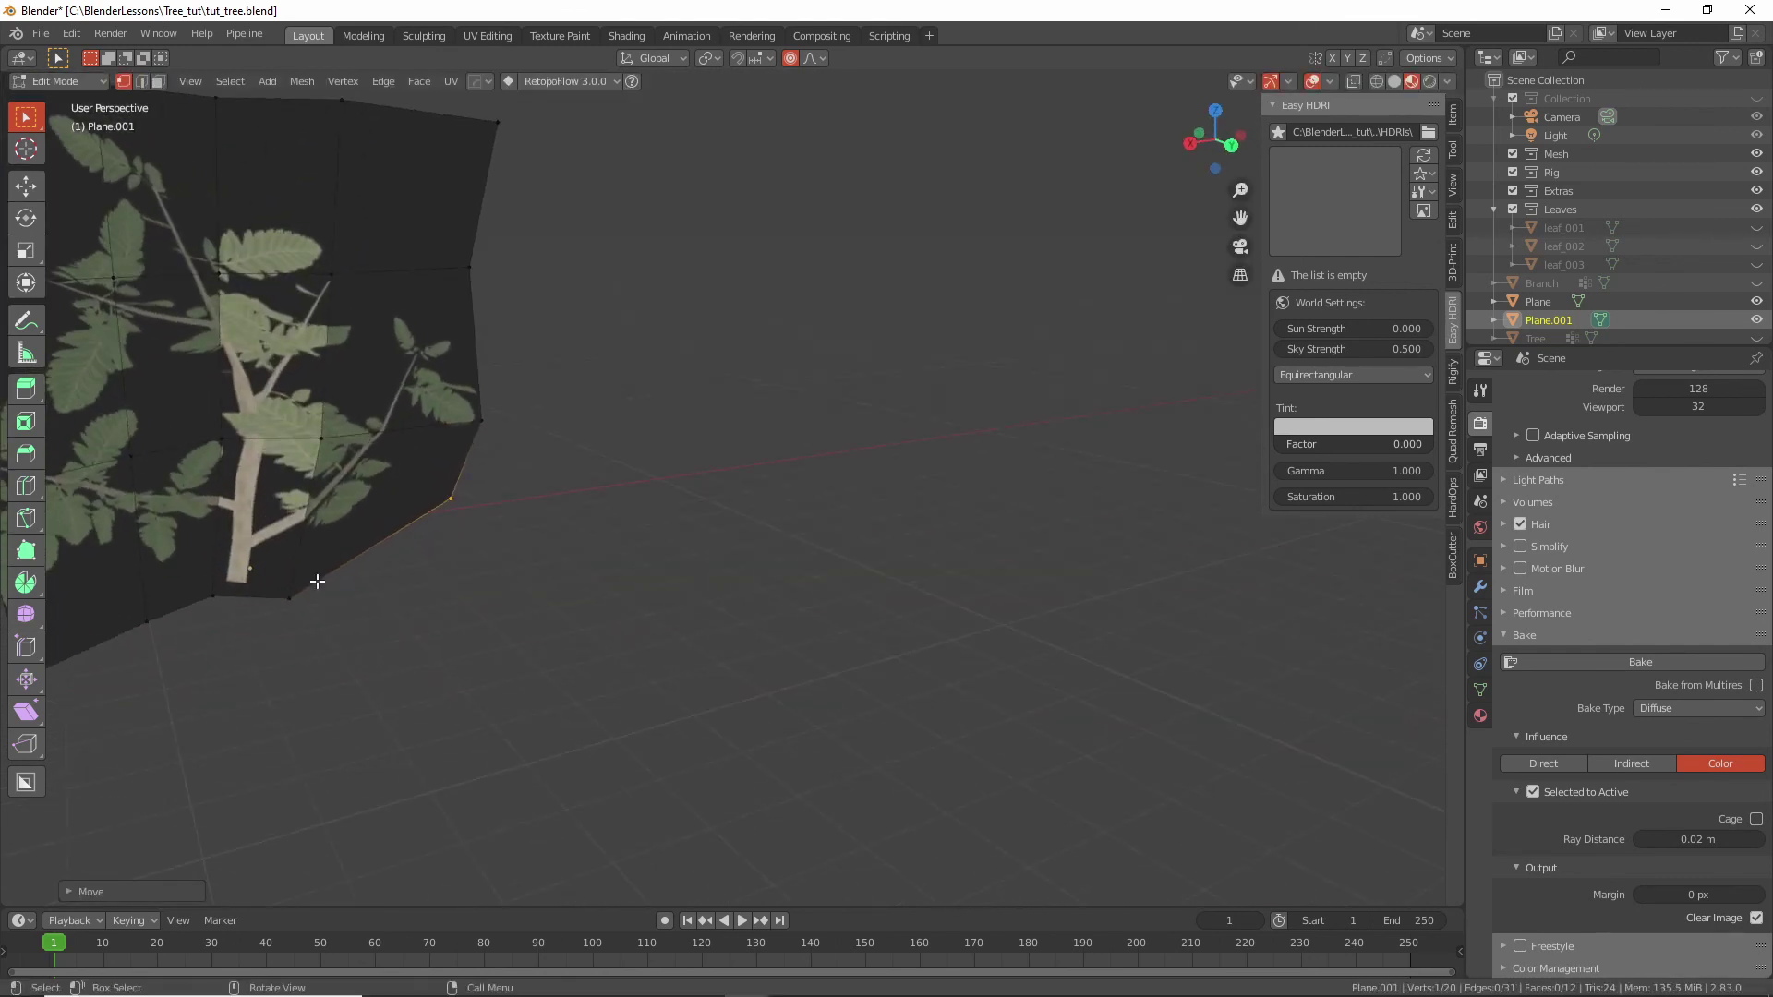
middle_drag(219, 594, 545, 635)
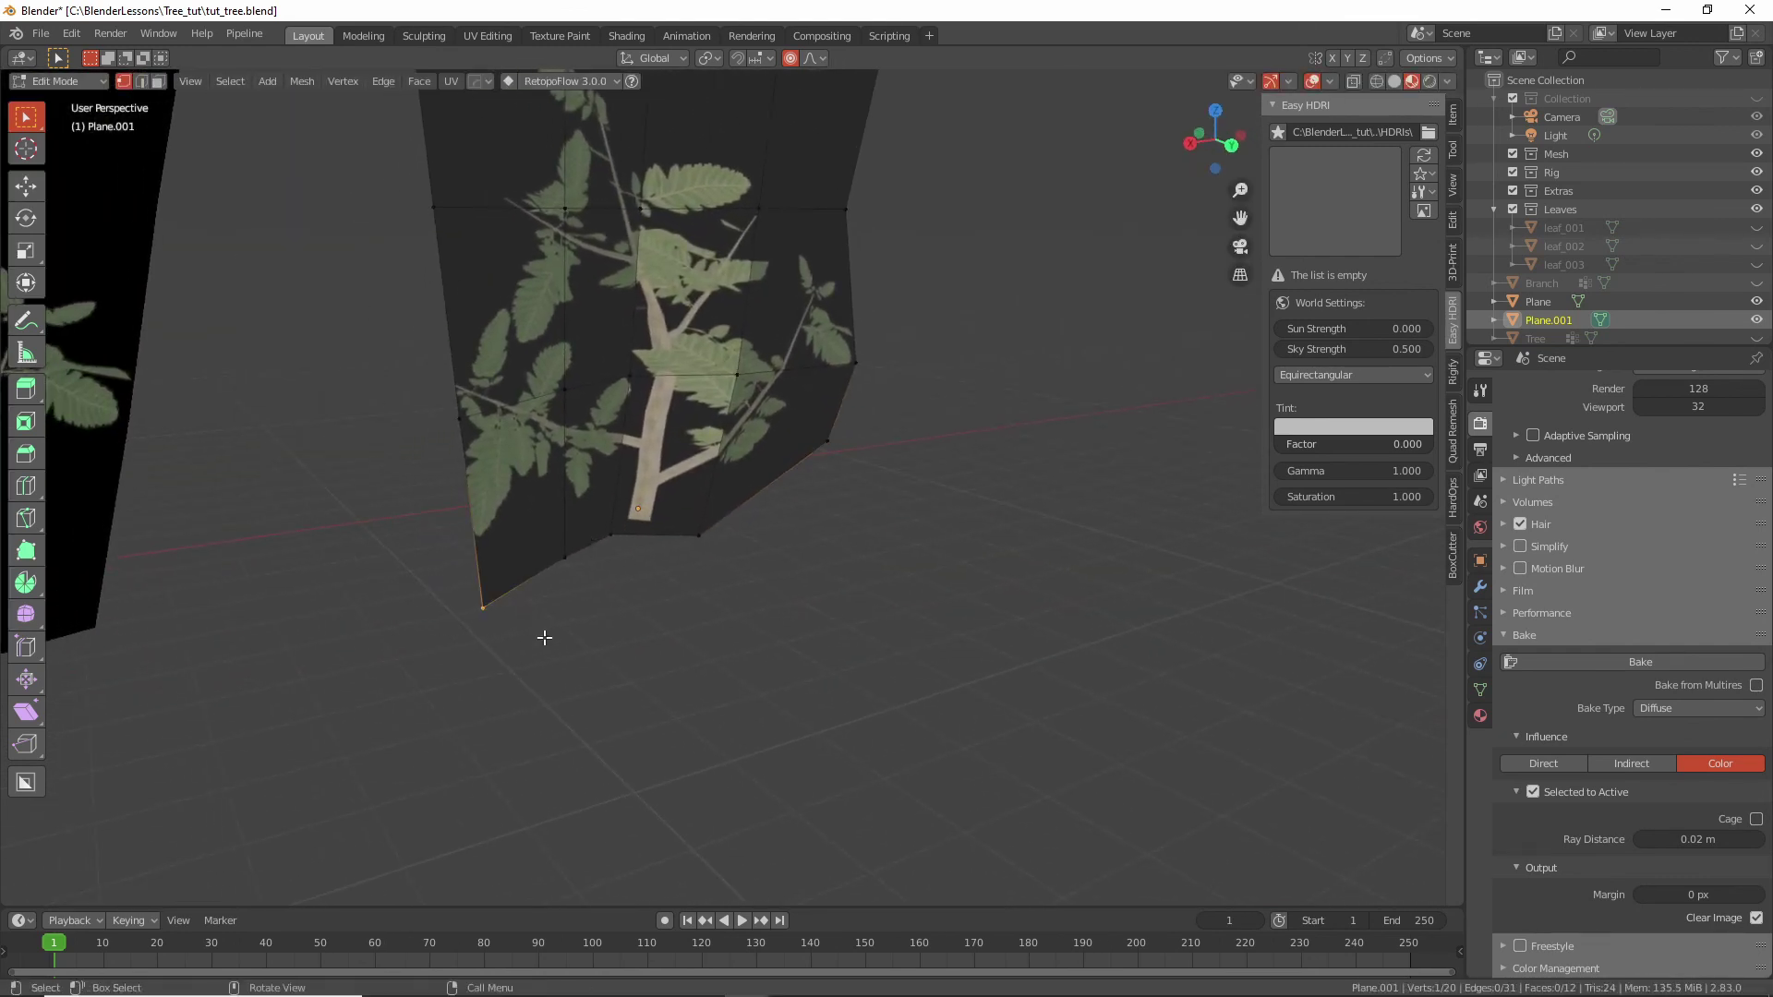
key(g)
click(524, 580)
click(457, 415)
key(g)
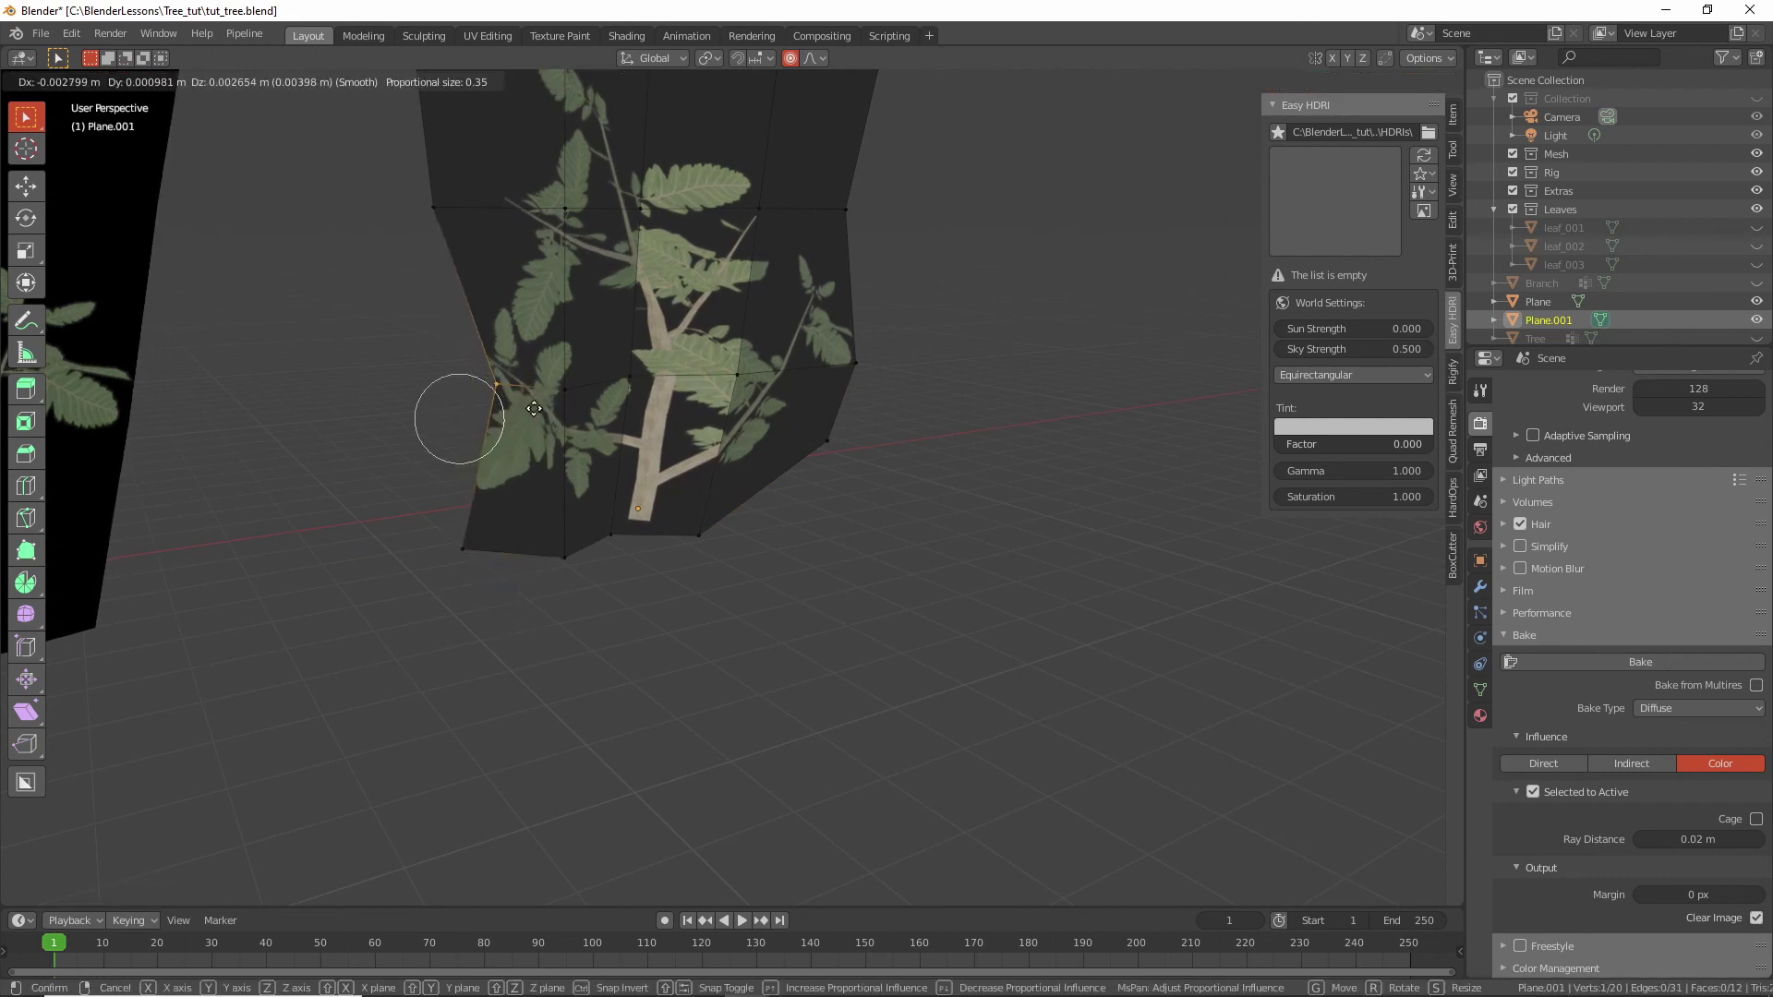
click(530, 410)
middle_drag(432, 415, 545, 438)
scroll(546, 438, down, 4)
middle_drag(452, 487, 733, 499)
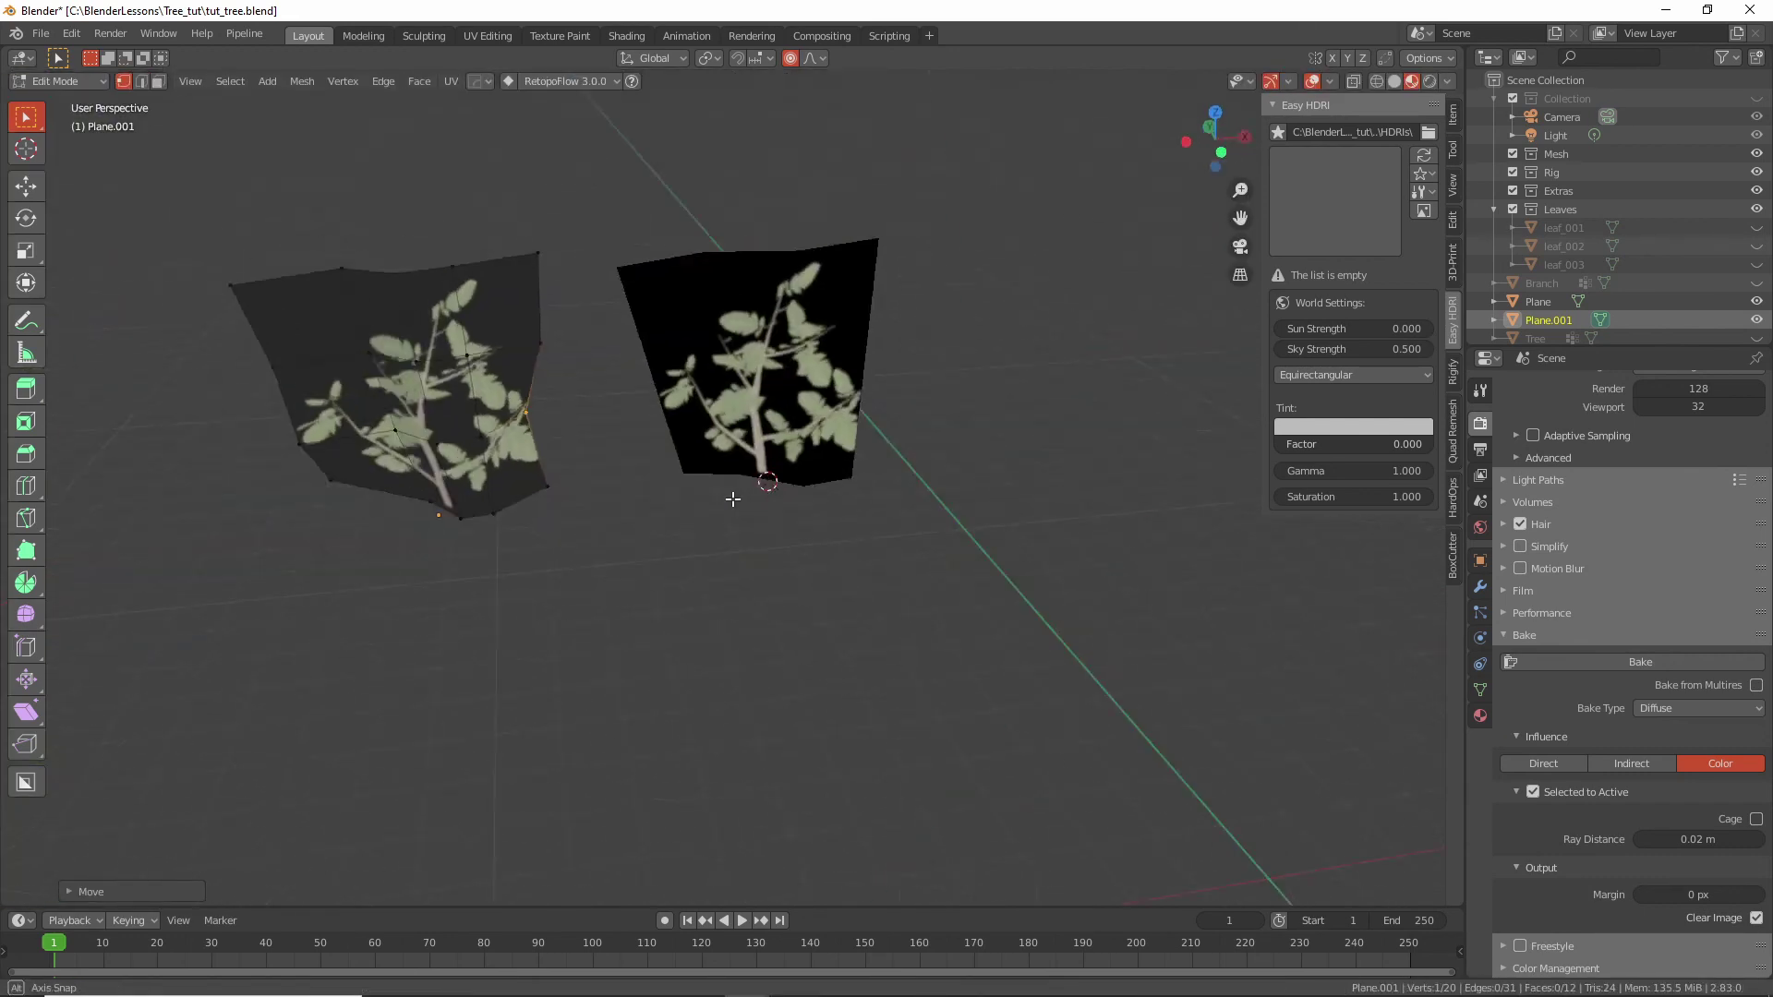
key(Tab)
Duplicate the original leaf card and place the new copy on its free side.
click(761, 399)
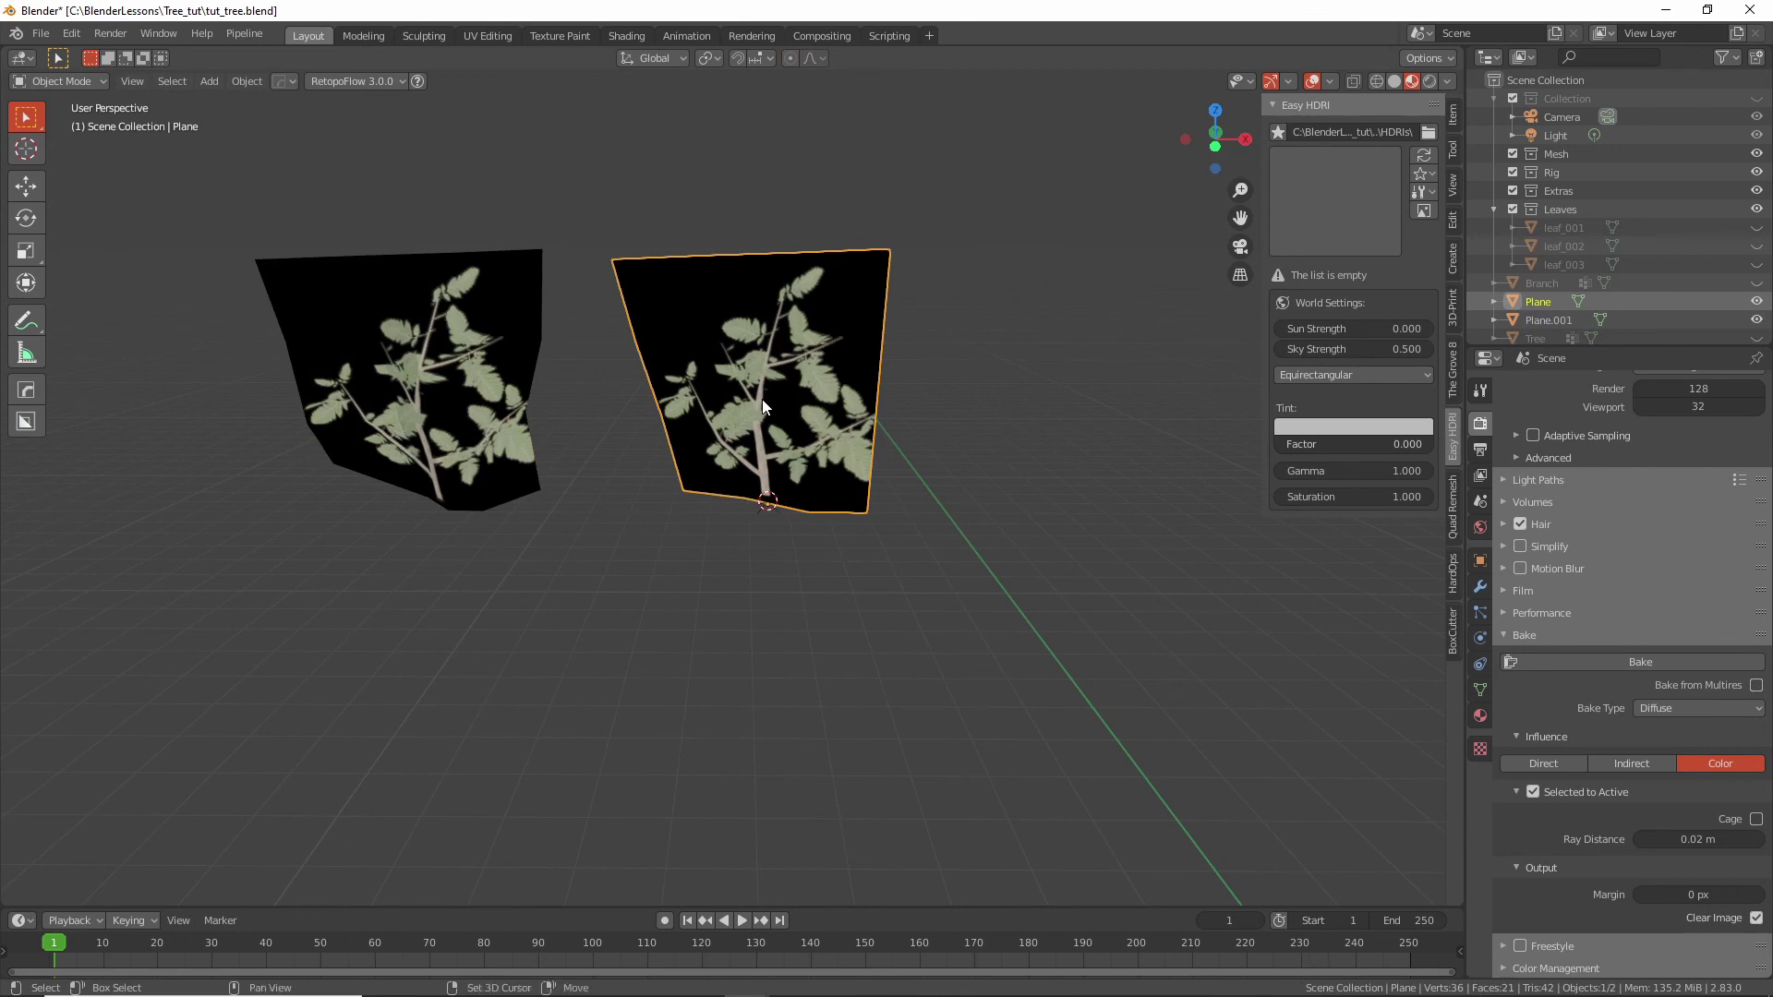
key(shift+d)
click(1113, 406)
middle_drag(1113, 407, 821, 495)
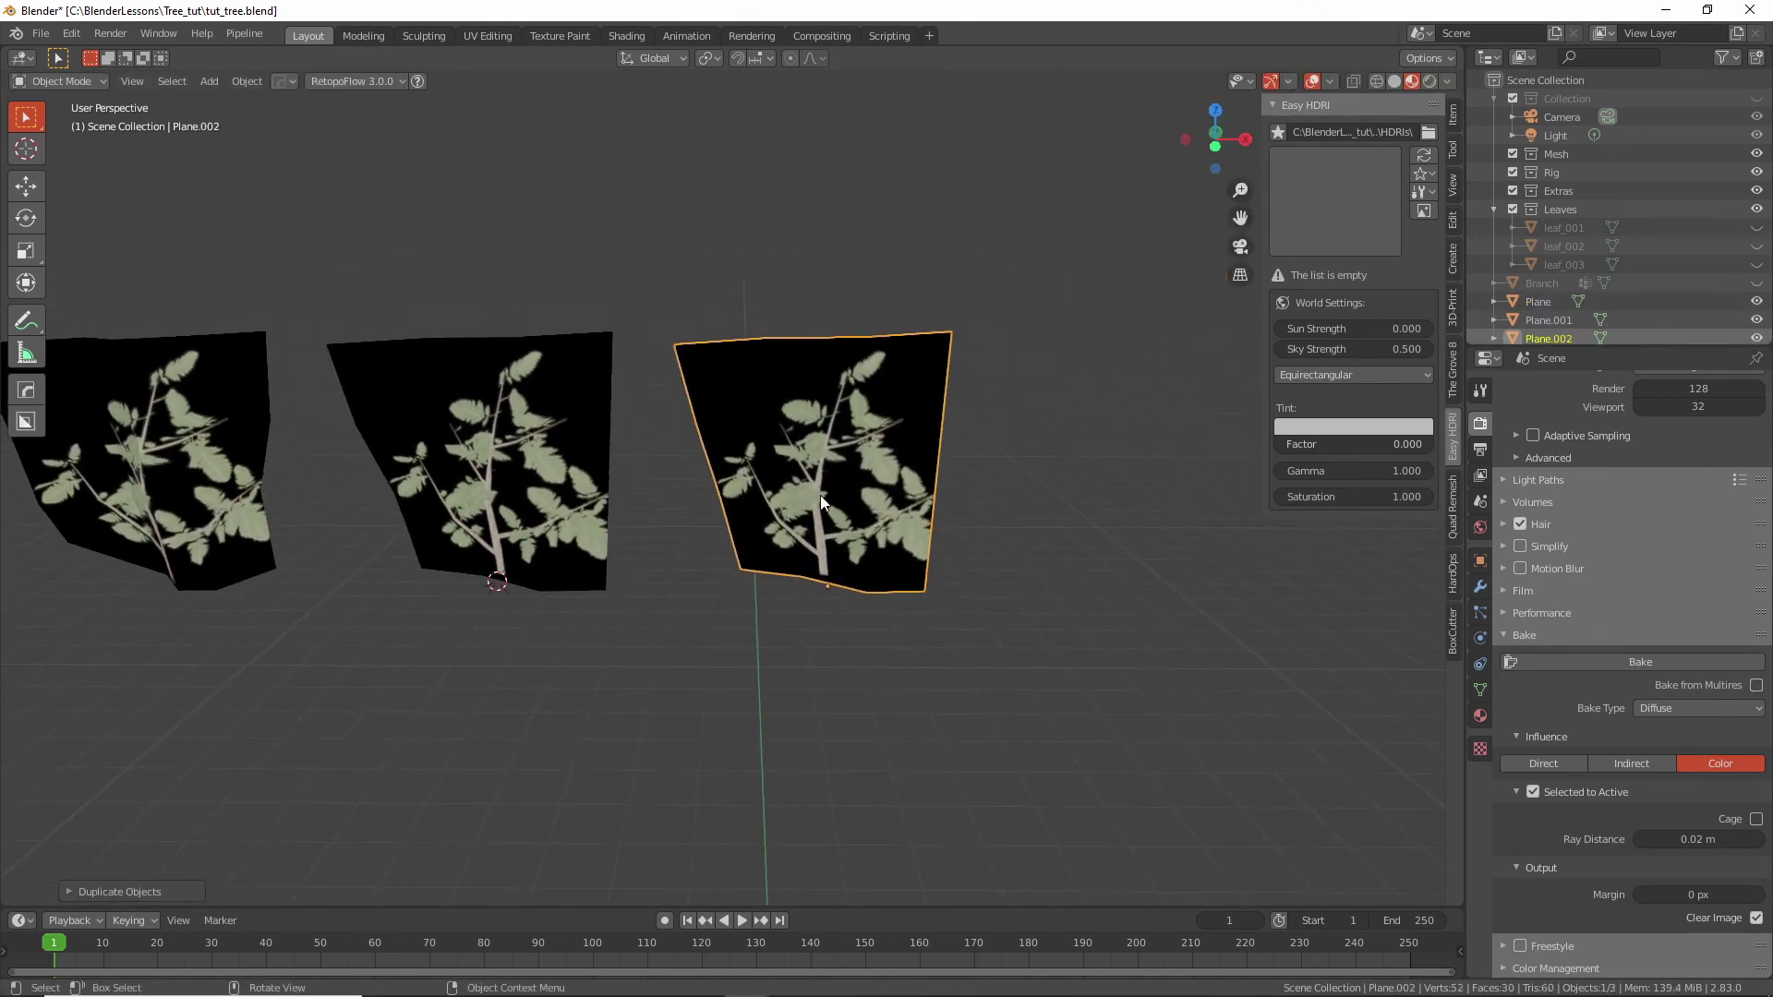
scroll(822, 495, up, 3)
In Edit Mode, pull two top vertices and the opposite upper corner of the third card closer to the leaves.
key(Tab)
drag(875, 179, 1136, 277)
key(g)
click(1072, 329)
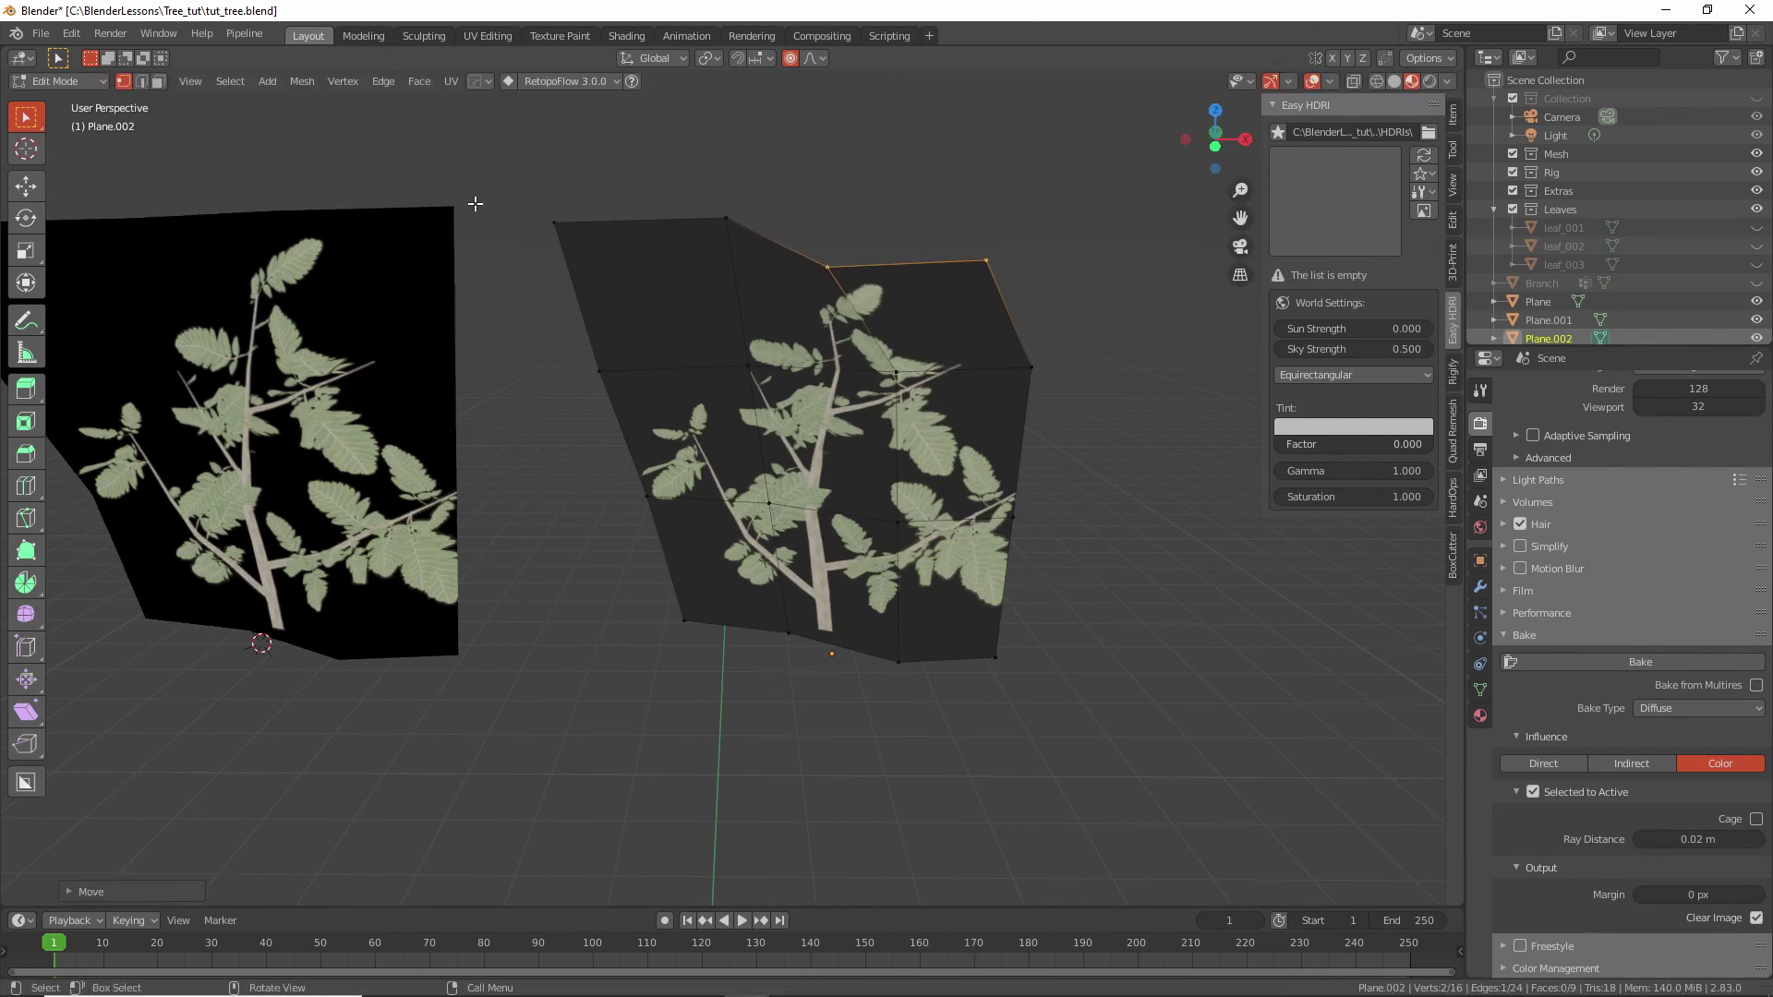
drag(543, 191, 622, 301)
key(g)
click(706, 403)
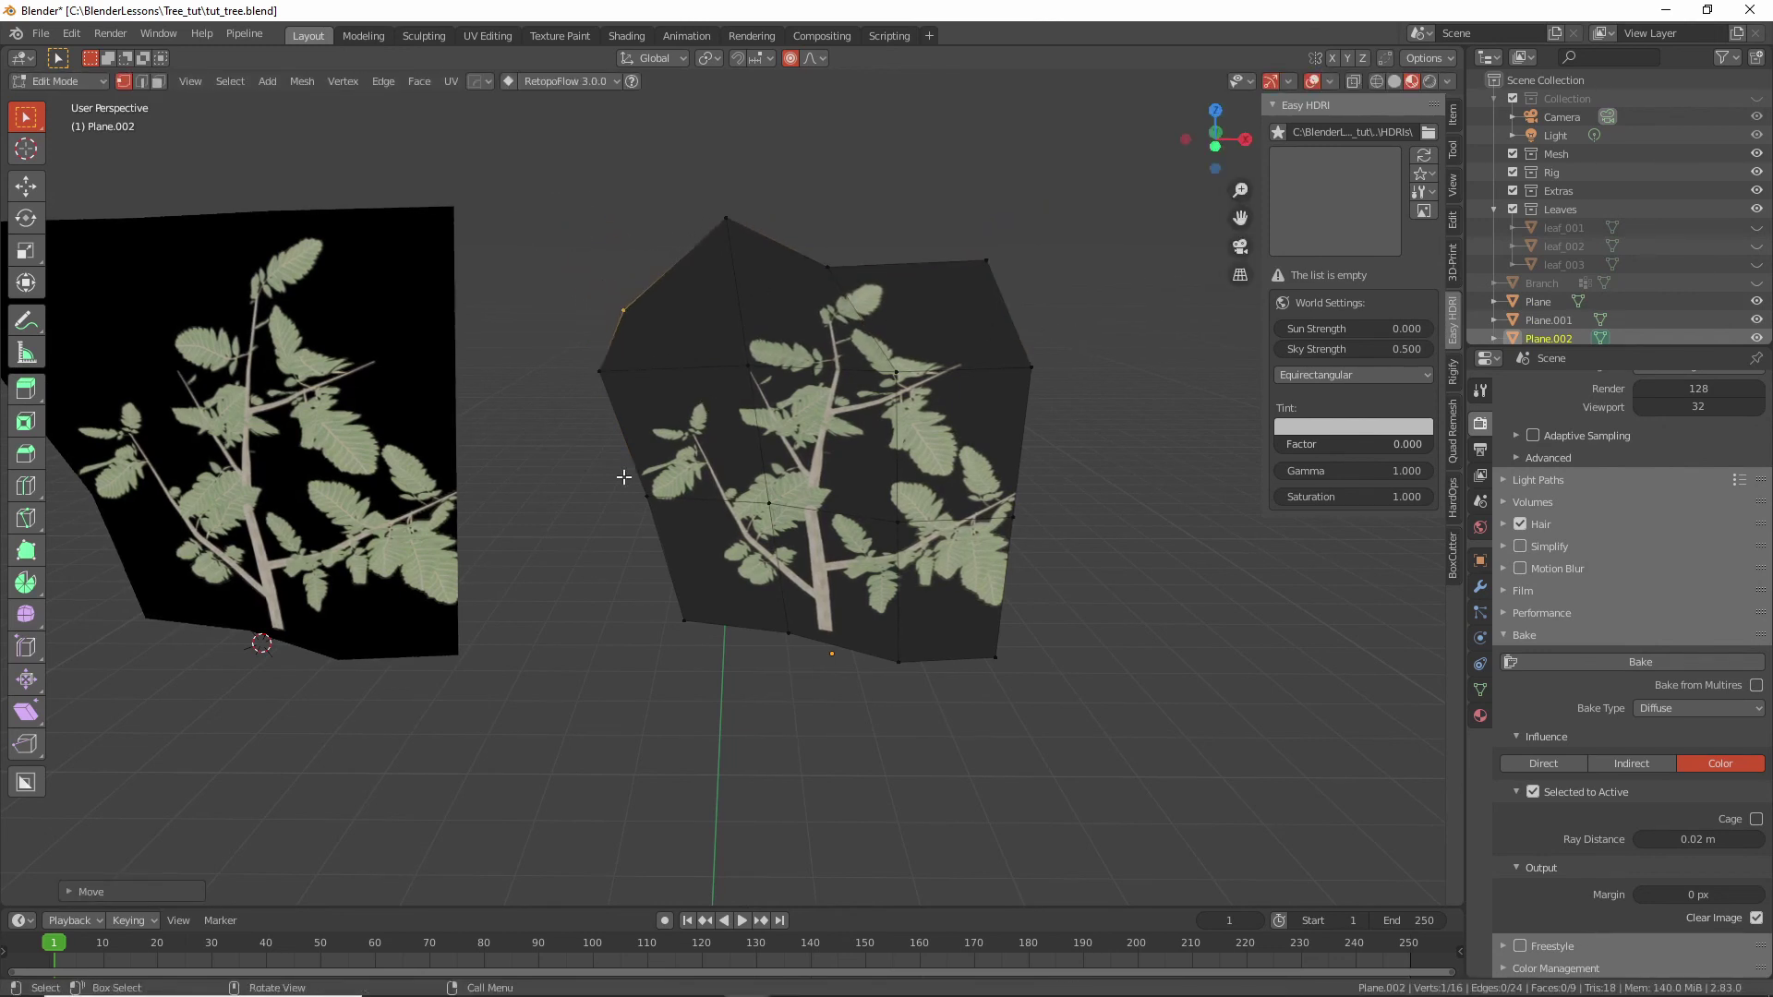
Adjust the lower side vertex and bottom corner of the third card to tighten its outline around the leaves.
drag(624, 478, 675, 532)
key(g)
click(726, 541)
drag(671, 600, 730, 657)
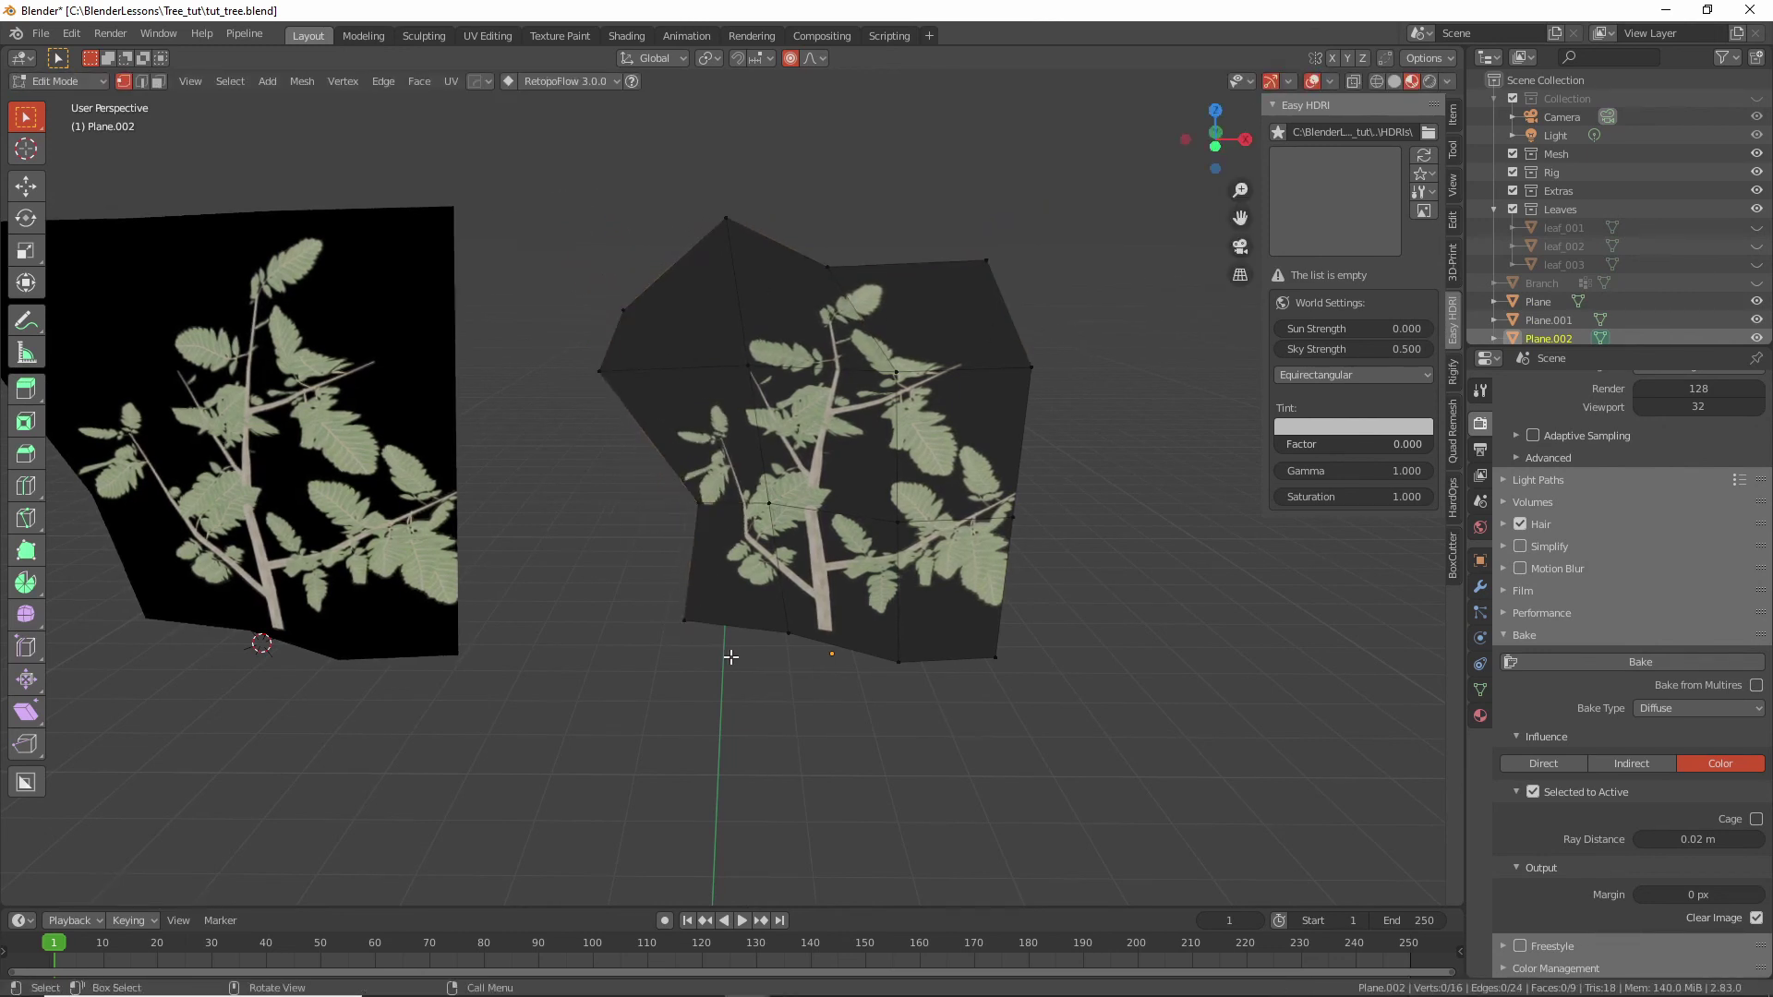
drag(673, 602, 734, 656)
key(g)
click(684, 614)
Bend the third card by moving three of its vertices together and return to Object Mode.
middle_drag(684, 614, 766, 584)
drag(705, 468, 778, 730)
middle_drag(778, 730, 791, 690)
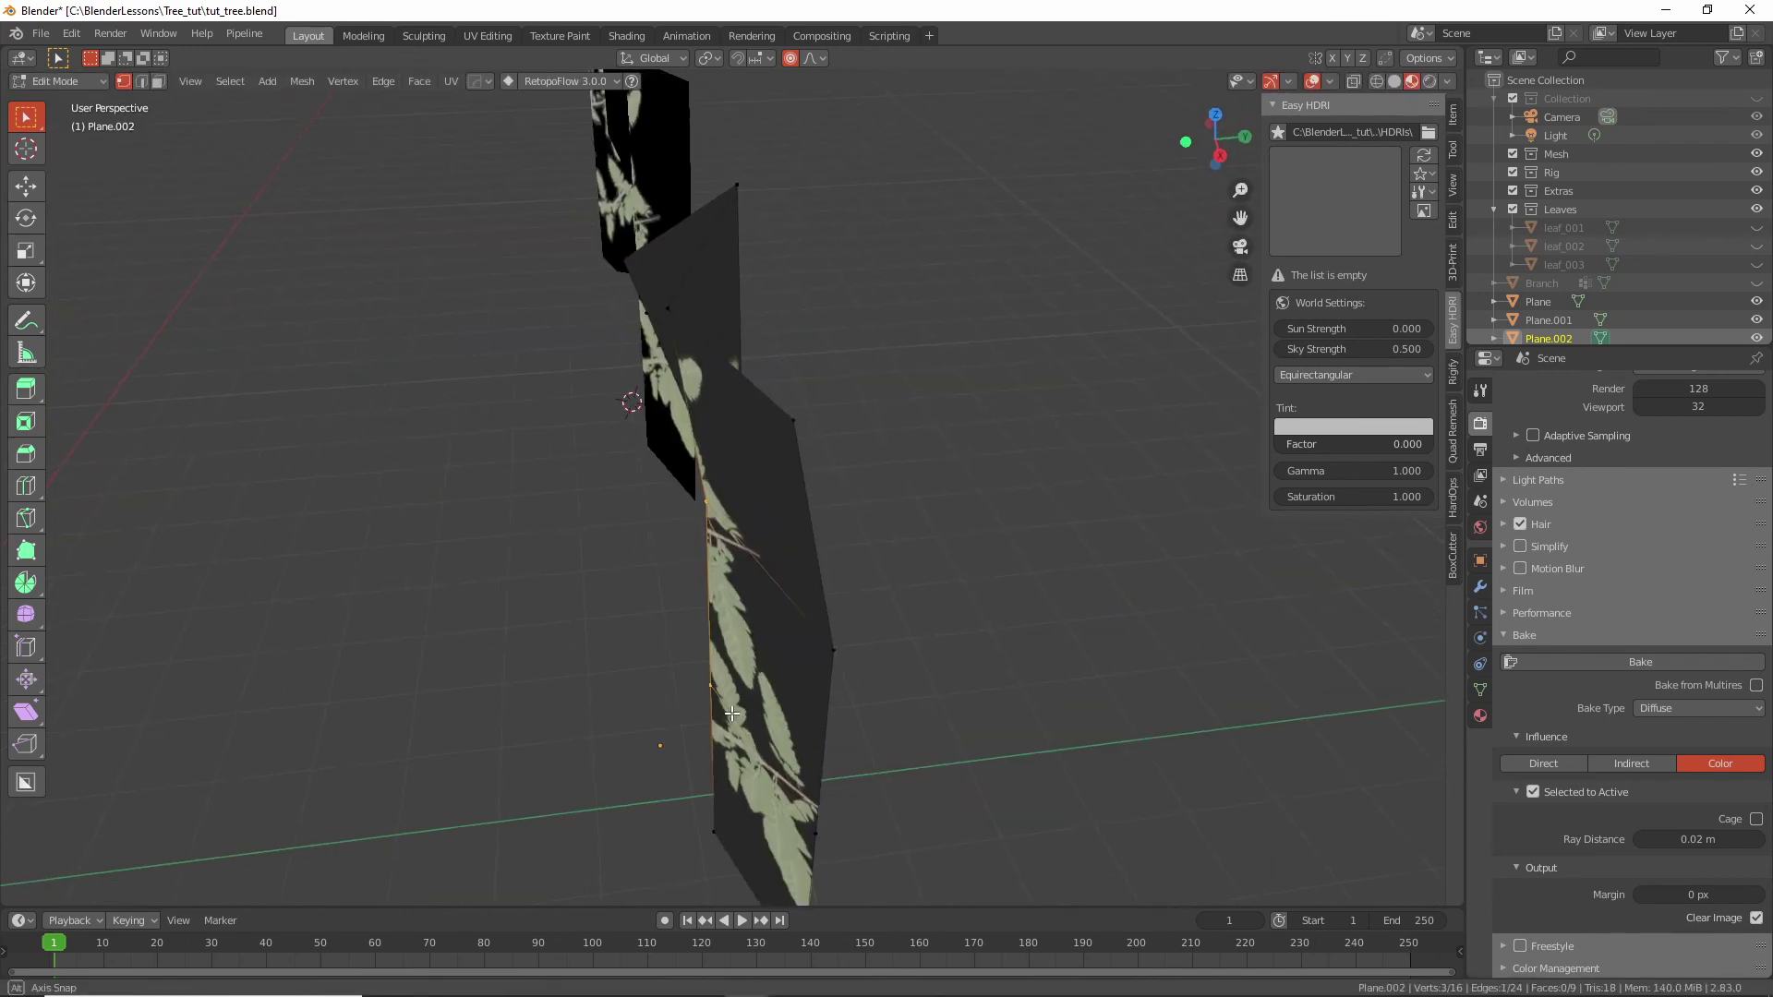
key(g)
click(790, 691)
middle_drag(634, 613, 768, 591)
key(Tab)
scroll(768, 591, down, 5)
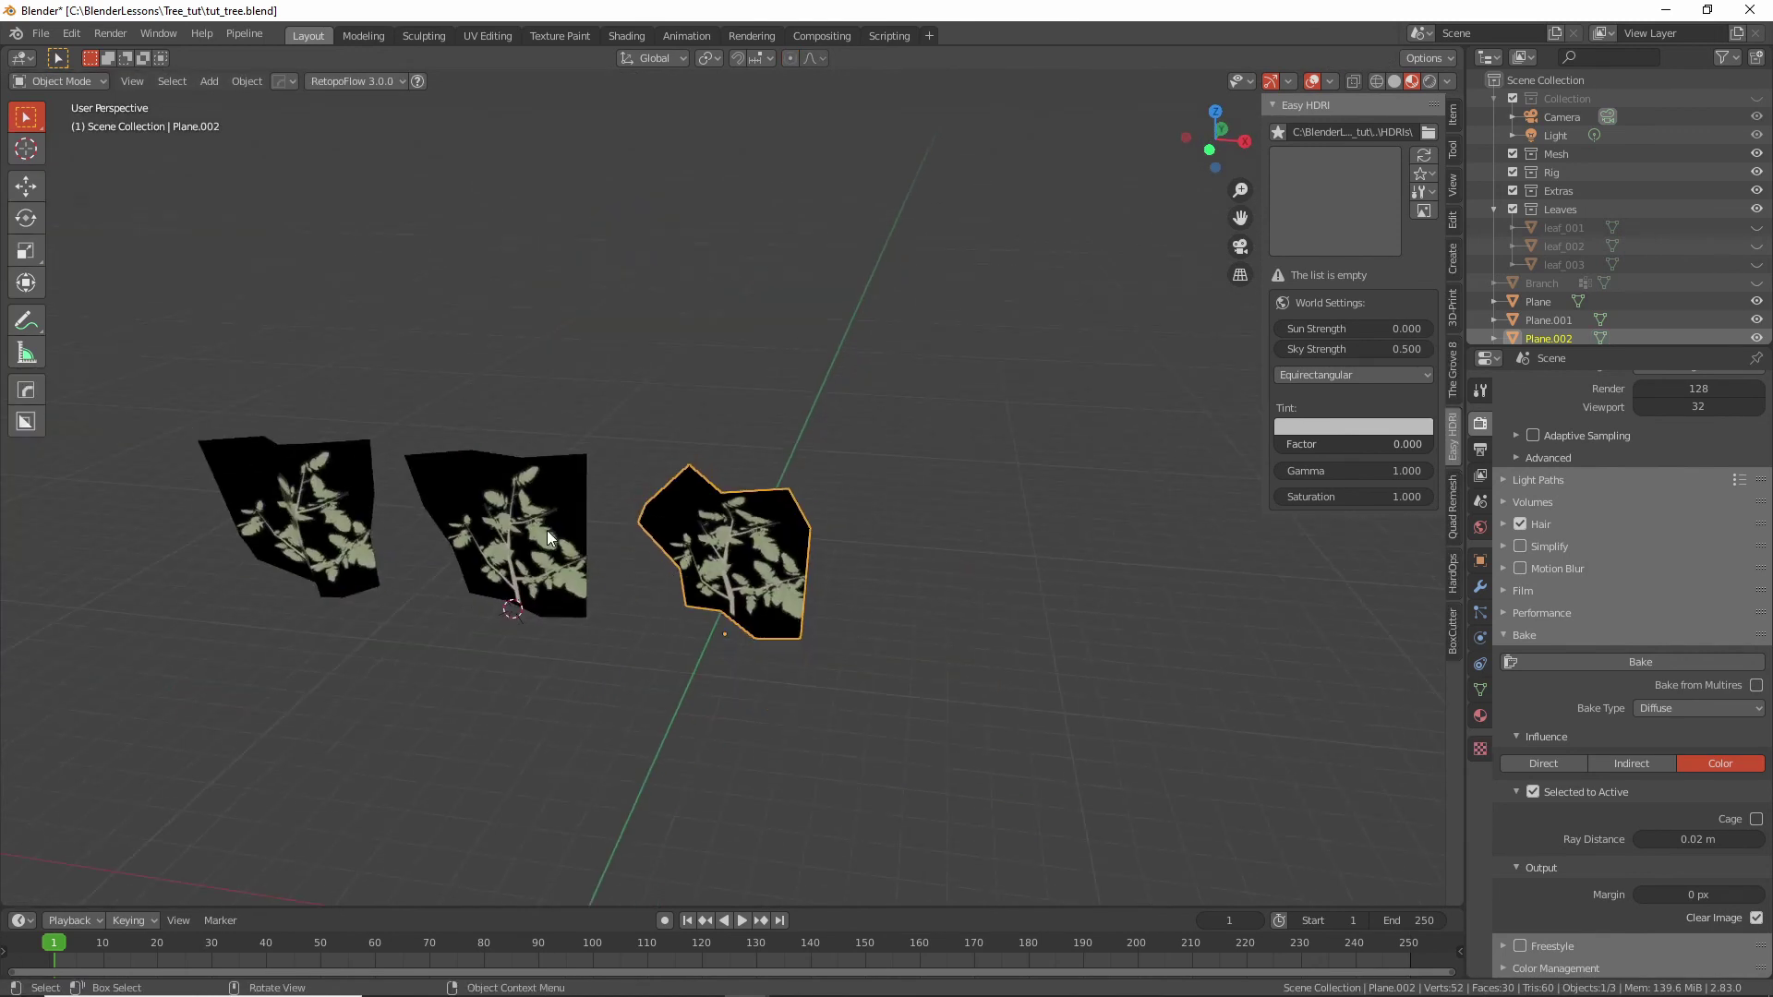
Move all three leaf cards into a new collection named Clusters.
click(547, 530)
click(712, 520)
shift+click(517, 536)
shift+click(293, 518)
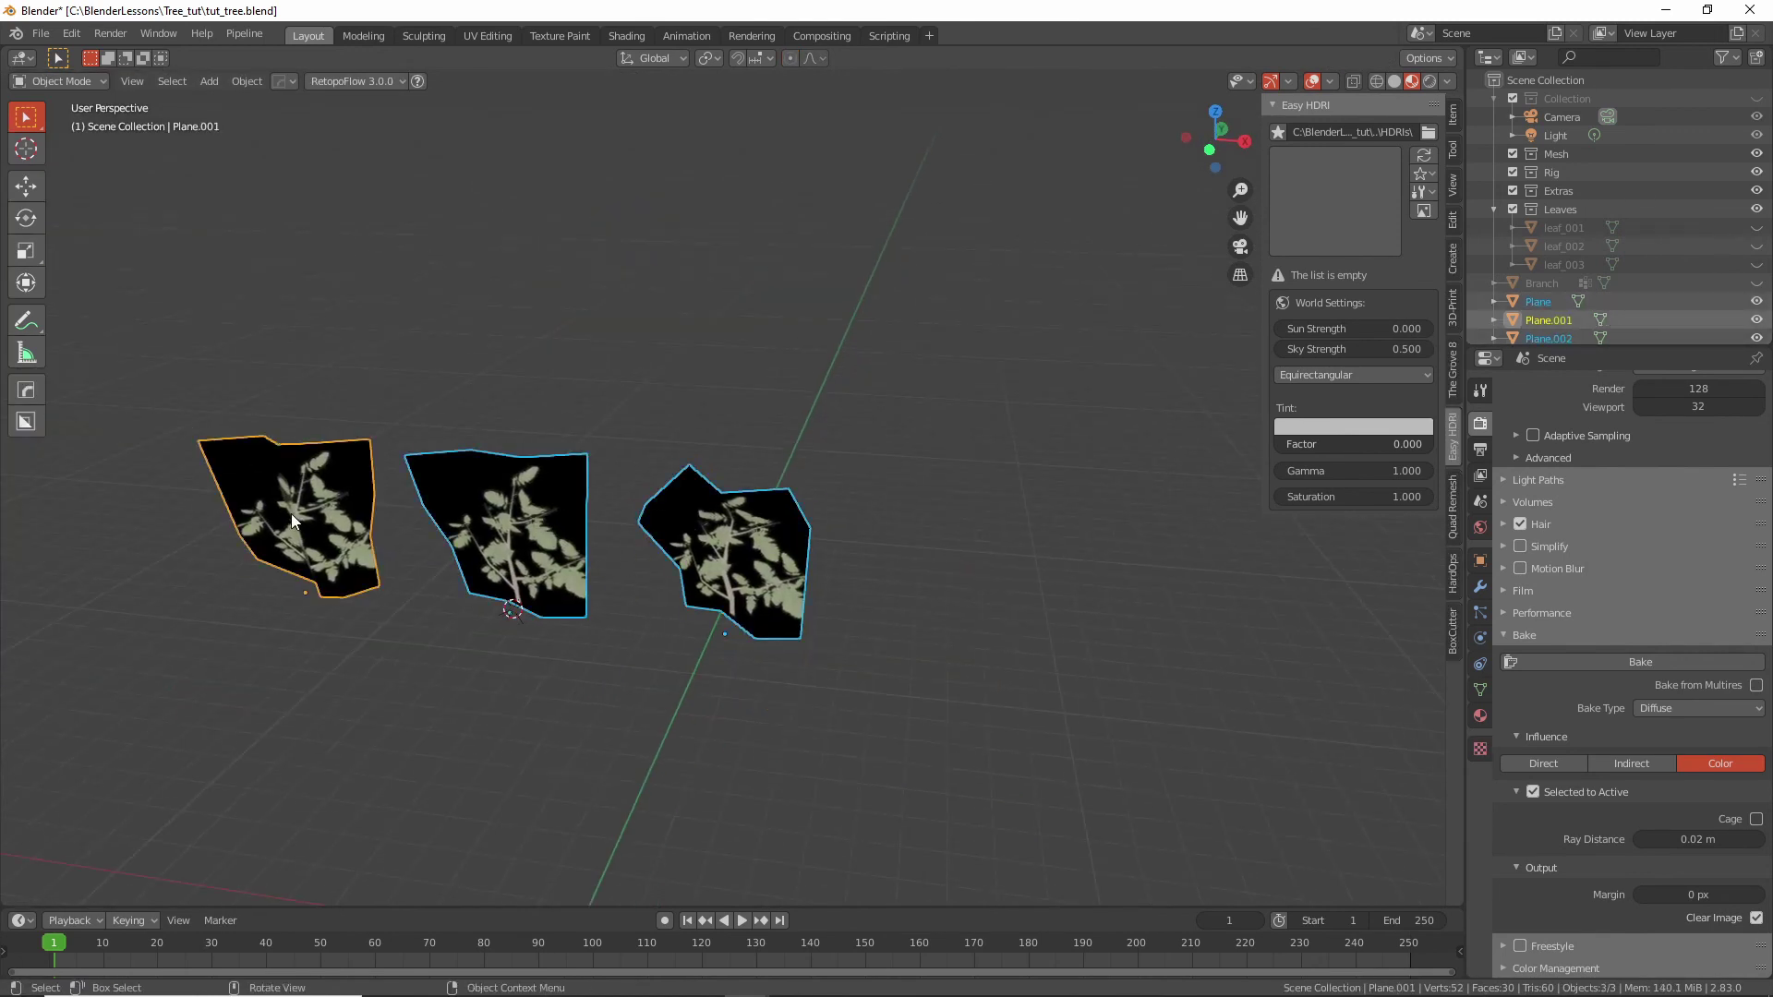
key(m)
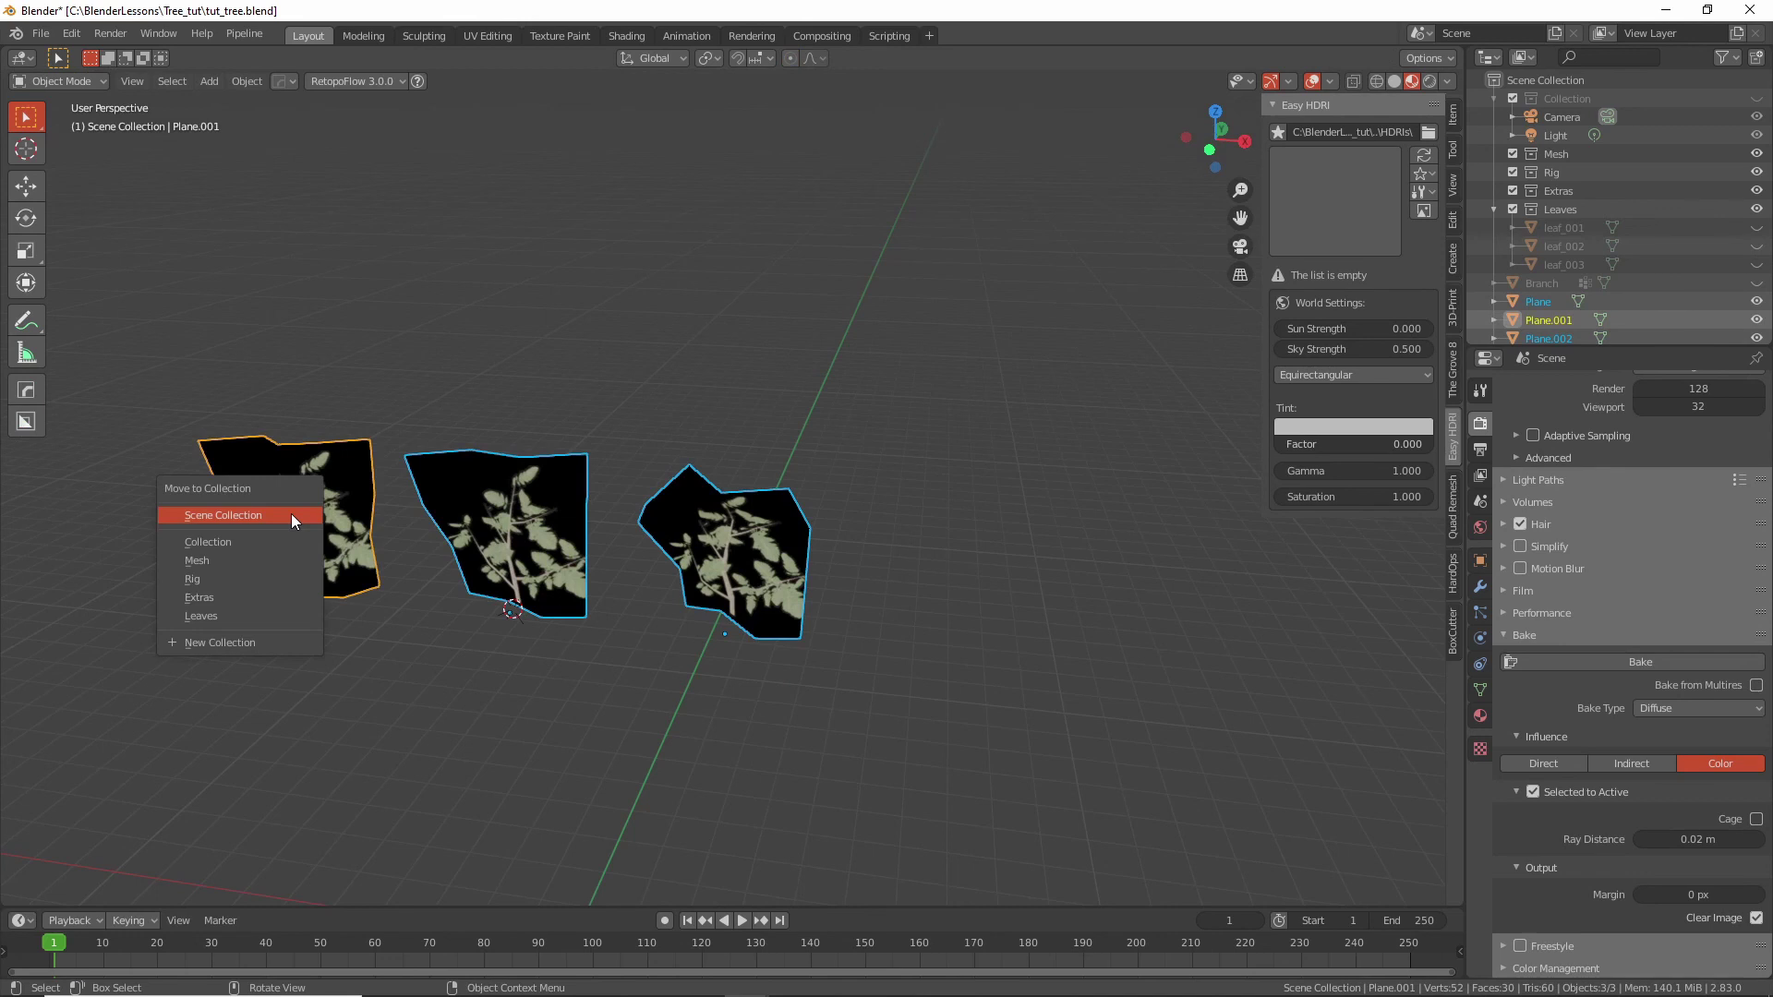
click(252, 639)
text(Cluster)
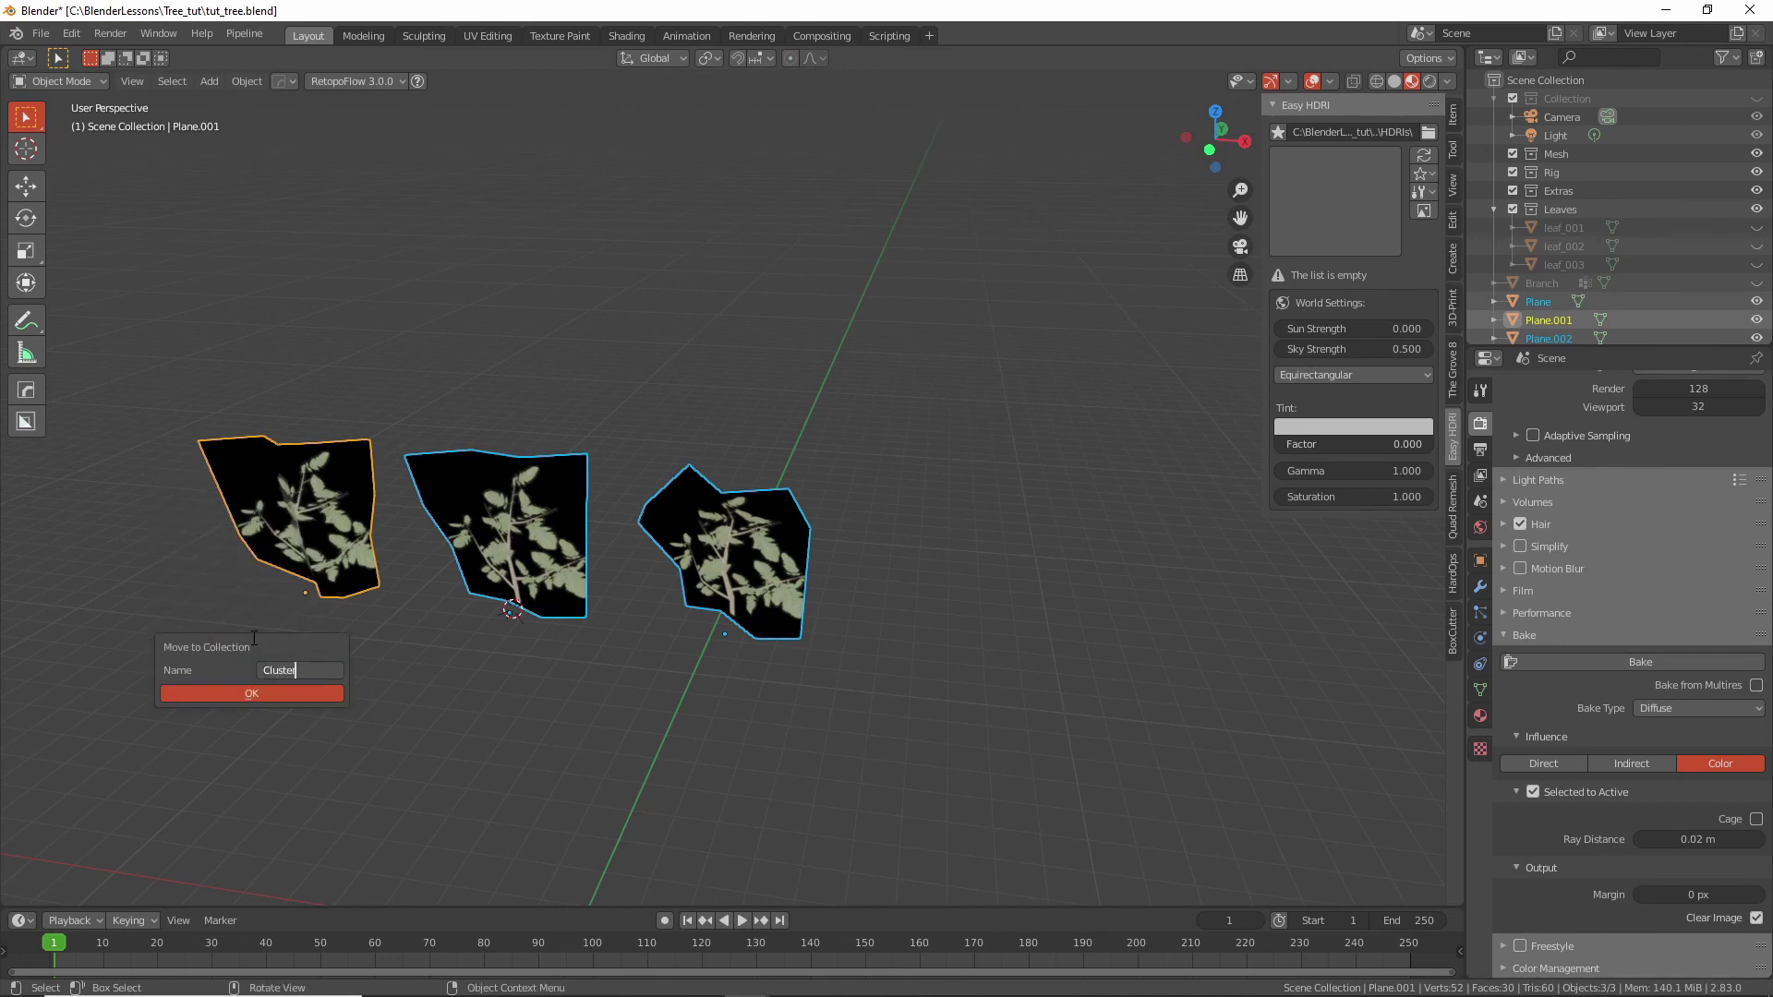
text(s)
key(Return)
click(269, 699)
middle_drag(341, 678, 951, 560)
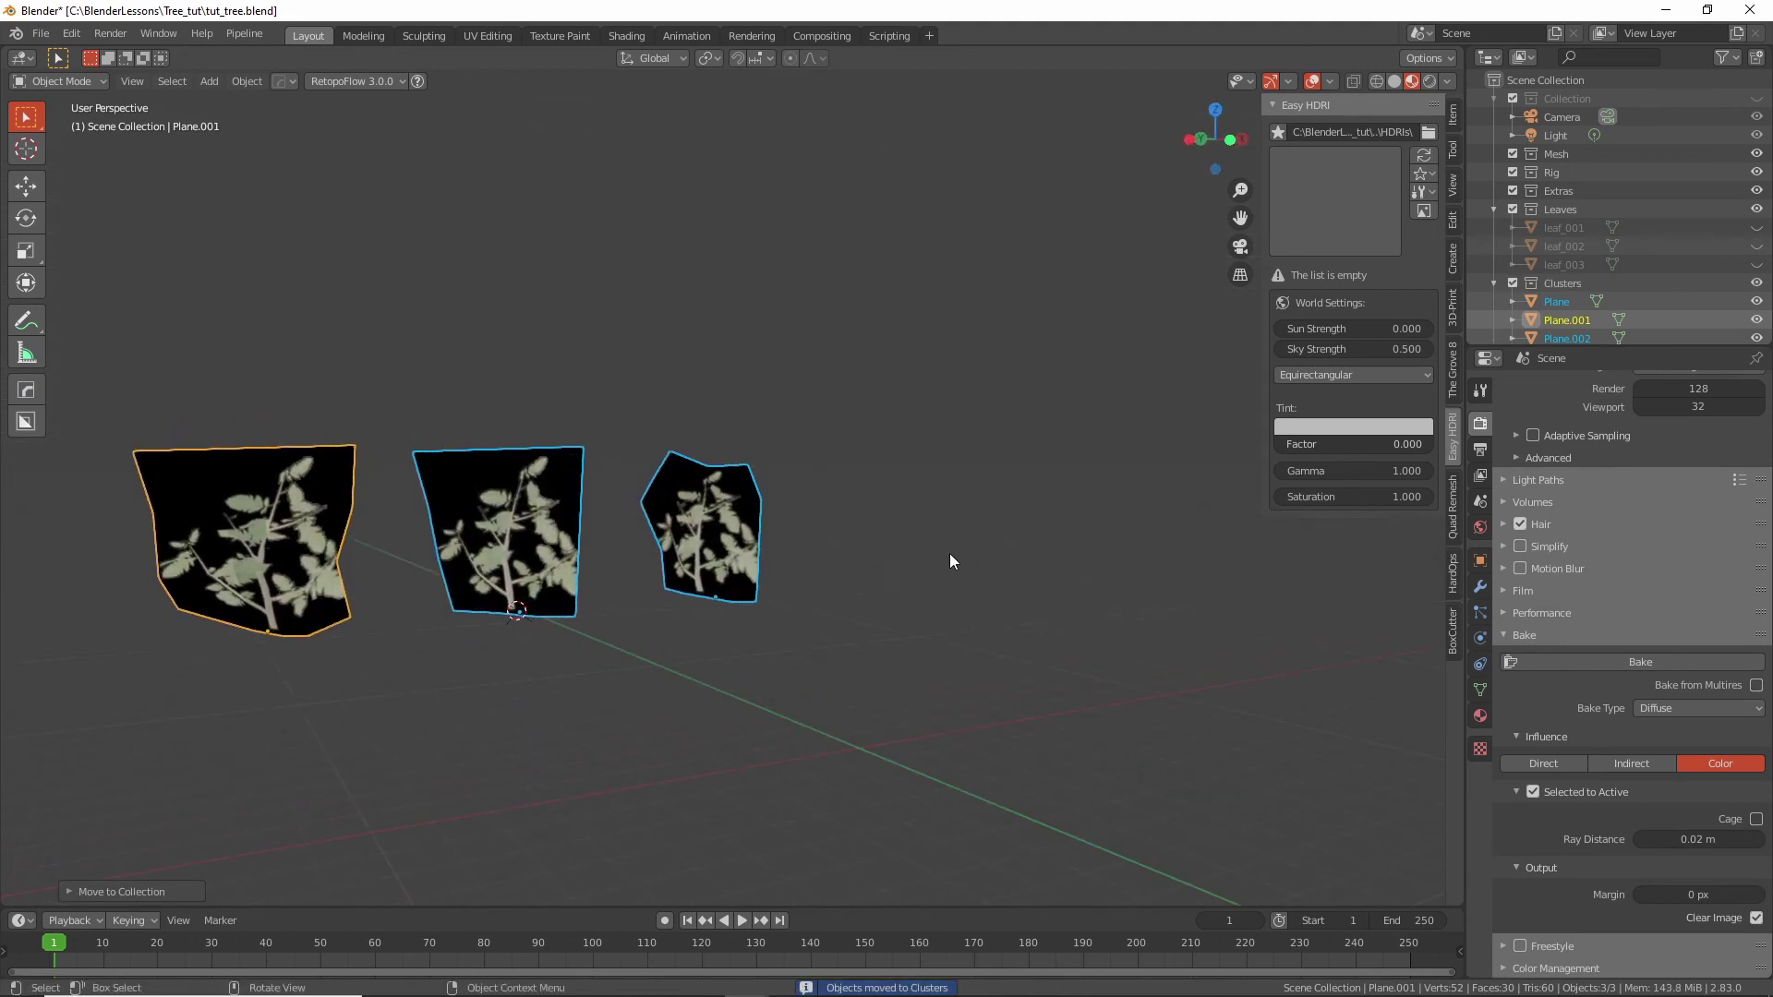
Unhide all objects and hide the leaf, branch and card objects so only the tree is left.
key(alt+h)
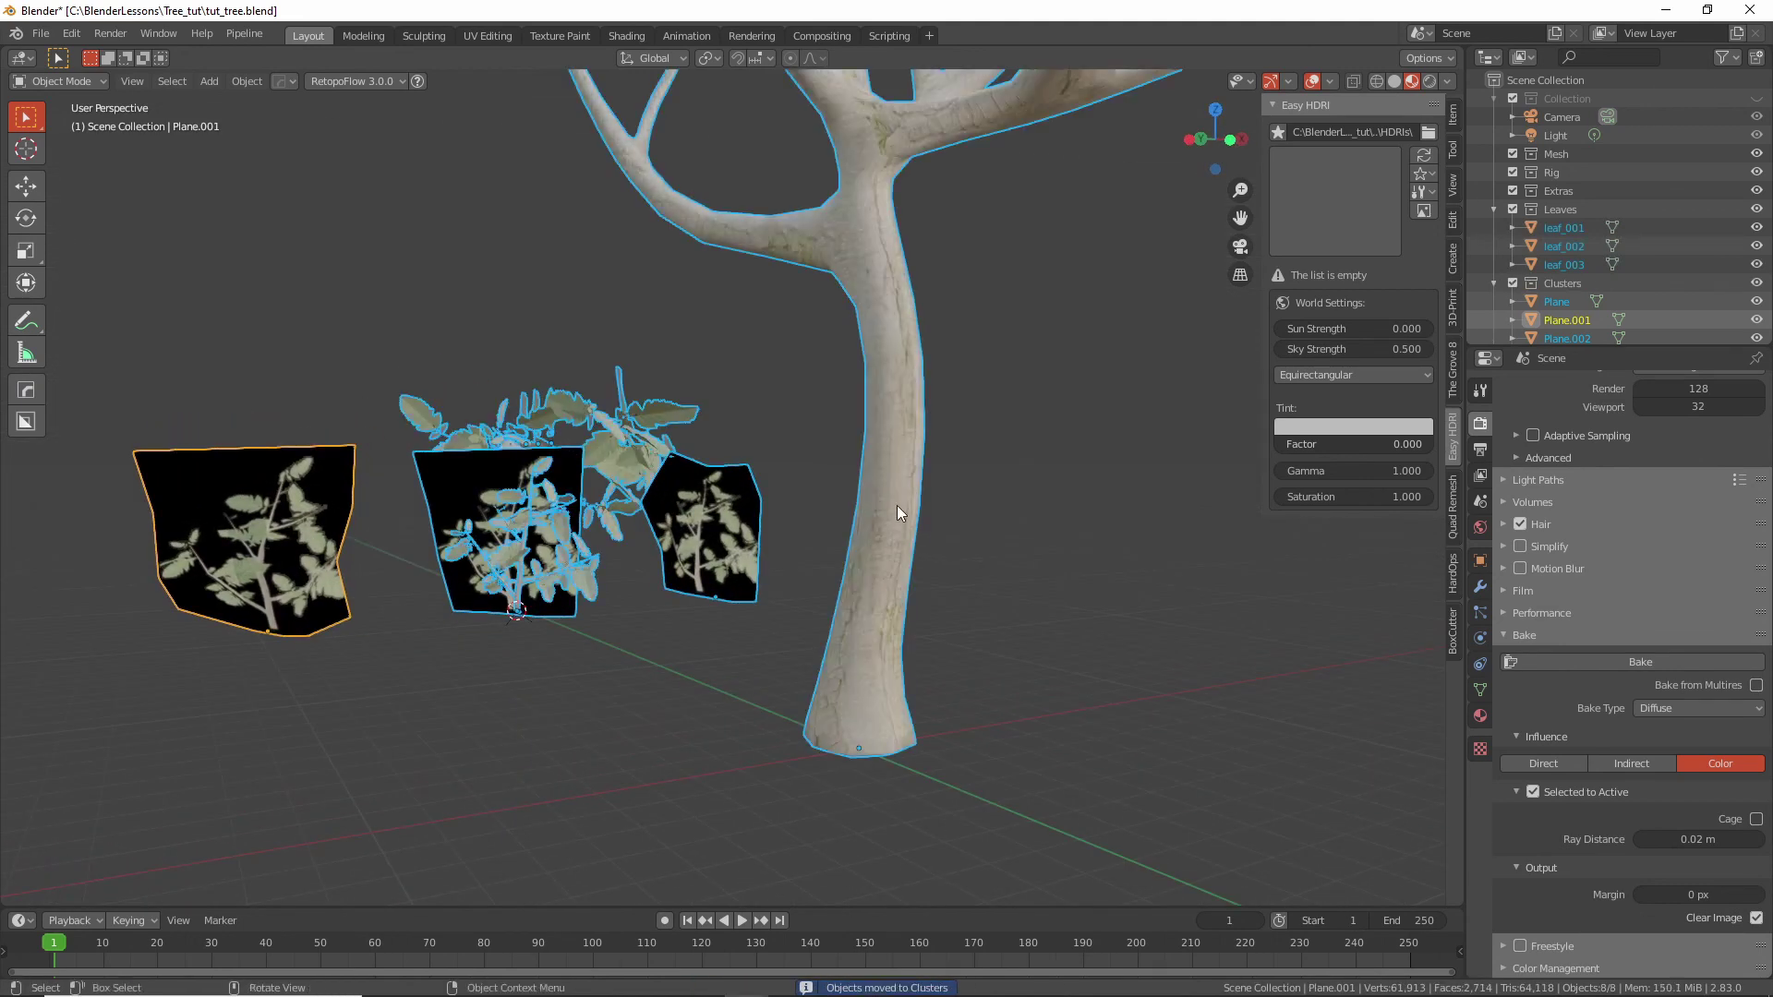
click(896, 507)
middle_drag(718, 486, 713, 527)
drag(112, 206, 663, 568)
key(h)
middle_drag(787, 499, 850, 392)
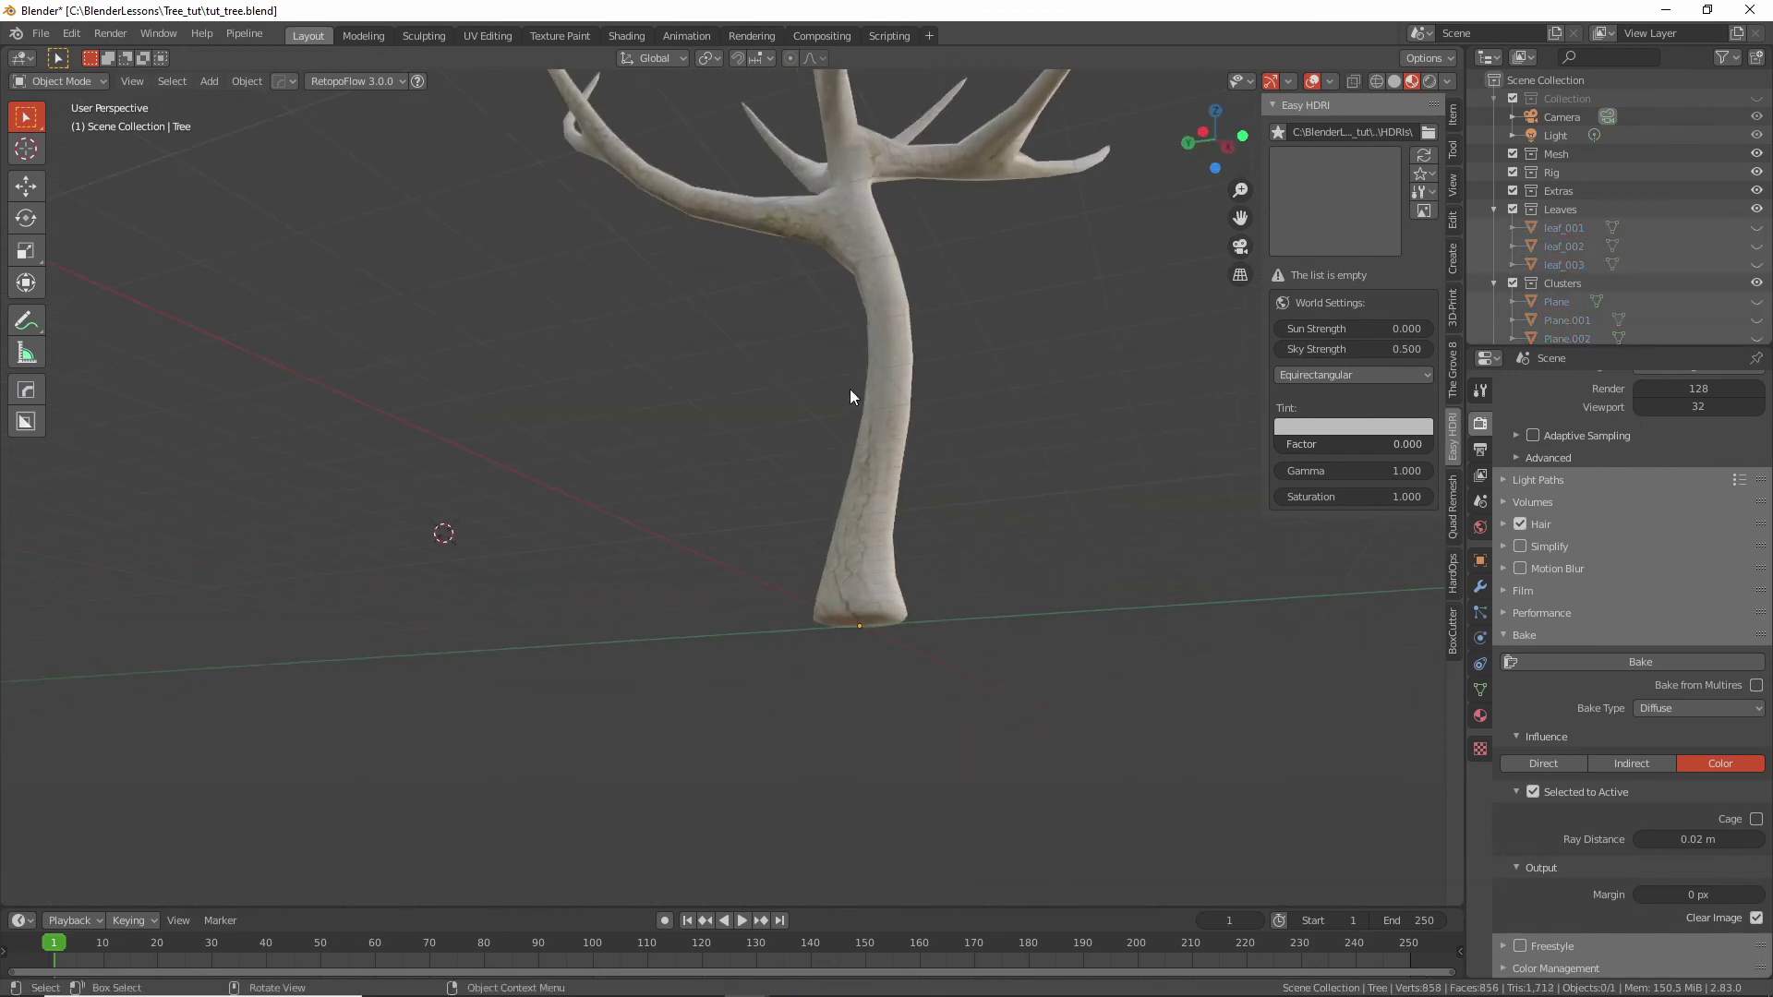
Assign the tree's upper branch vertices to a vertex group named Cluster_Weight in Edit Mode.
click(899, 340)
key(Tab)
scroll(942, 674, up, 3)
middle_drag(942, 673, 926, 561)
scroll(927, 561, down, 3)
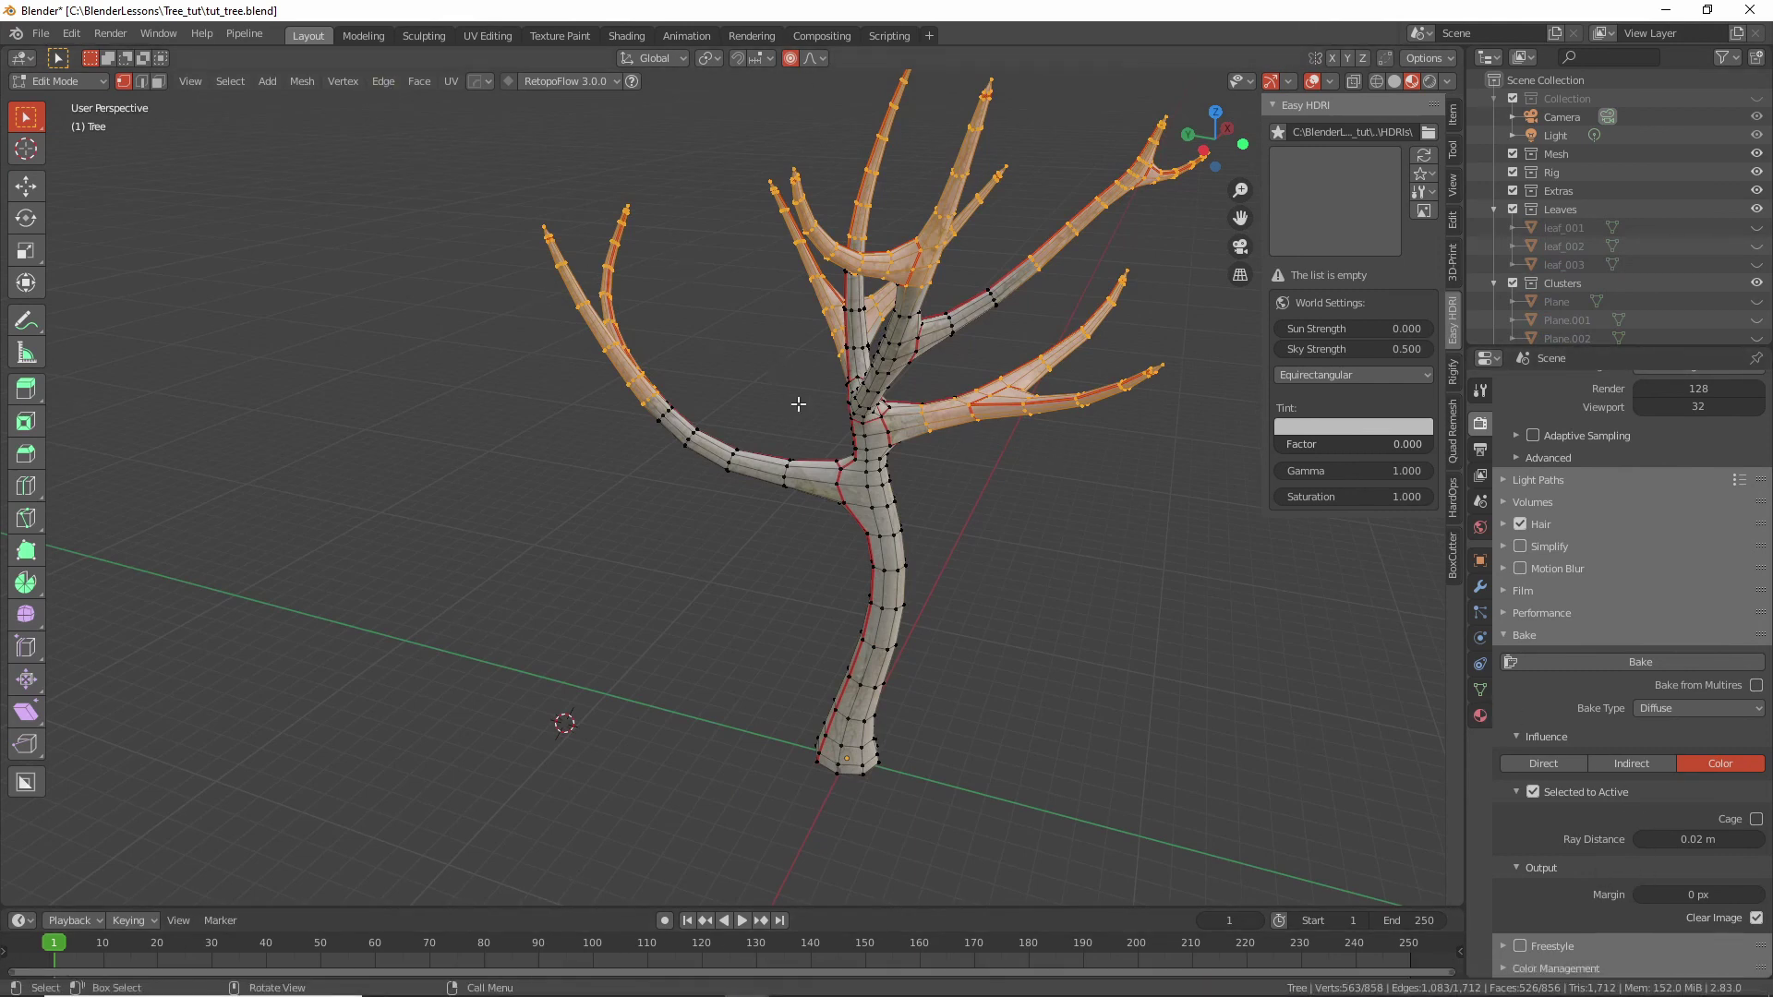
click(1481, 690)
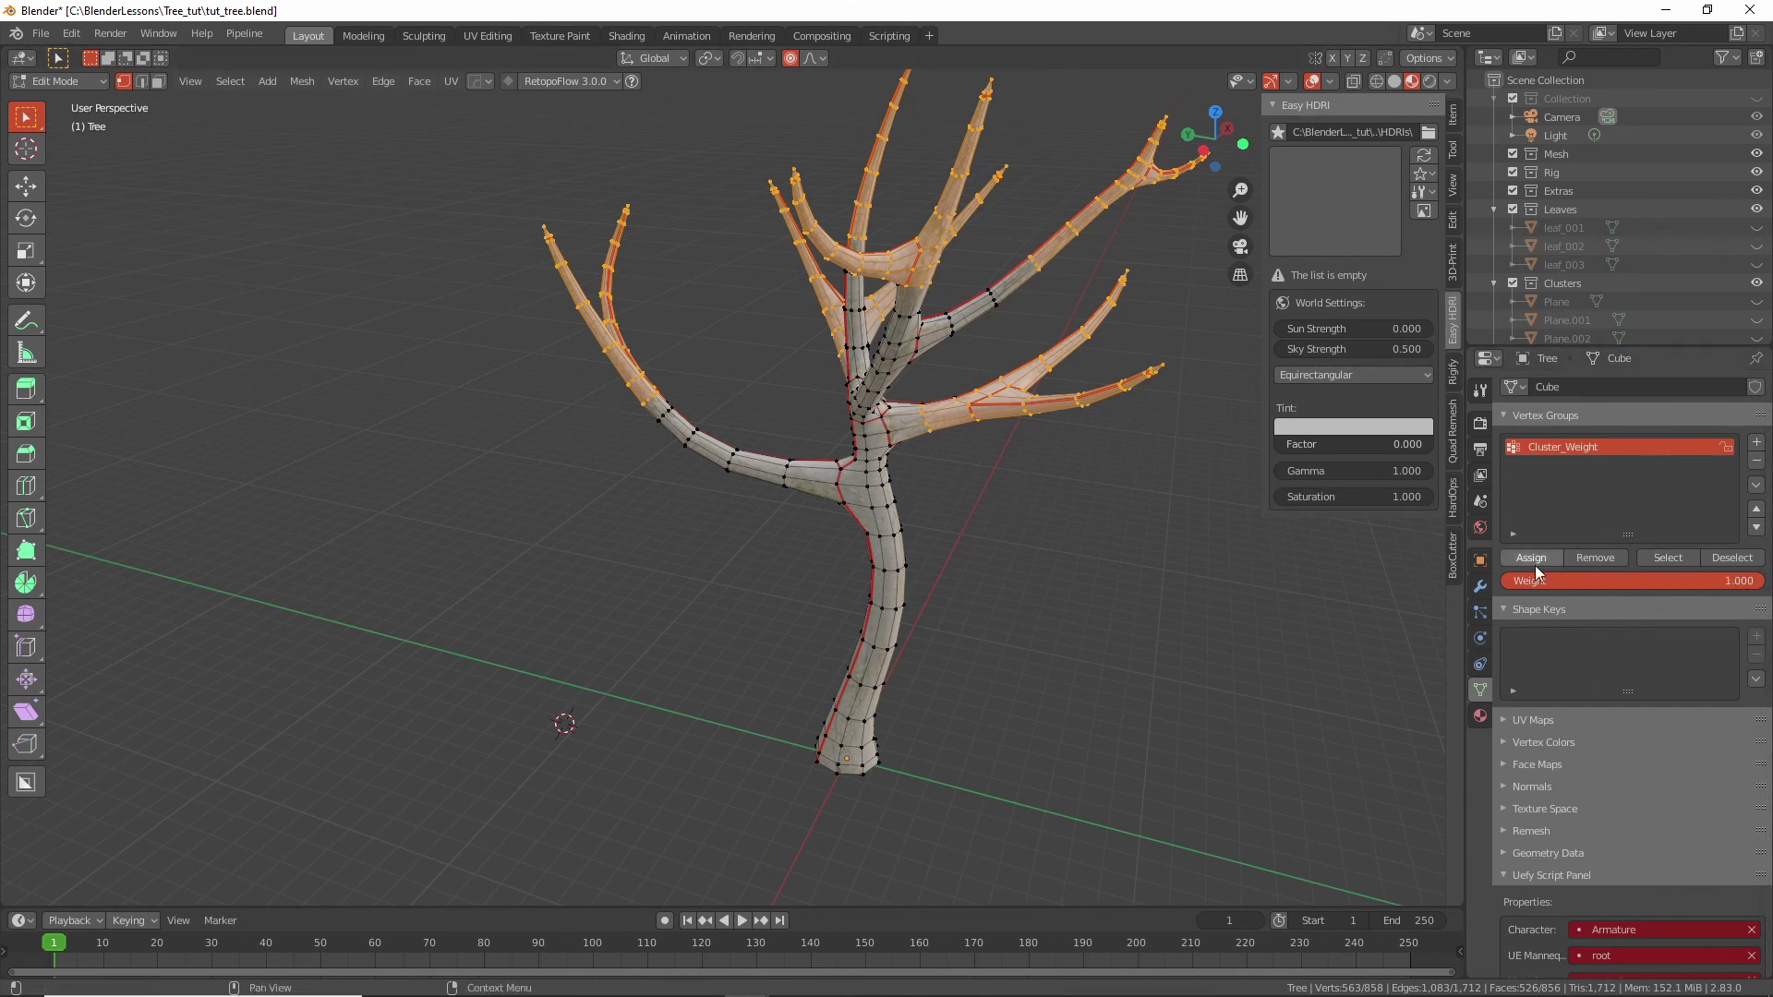
Add a Hair particle system named Leaf_Clusters to the tree and open its emission number for editing.
click(1480, 612)
click(1758, 387)
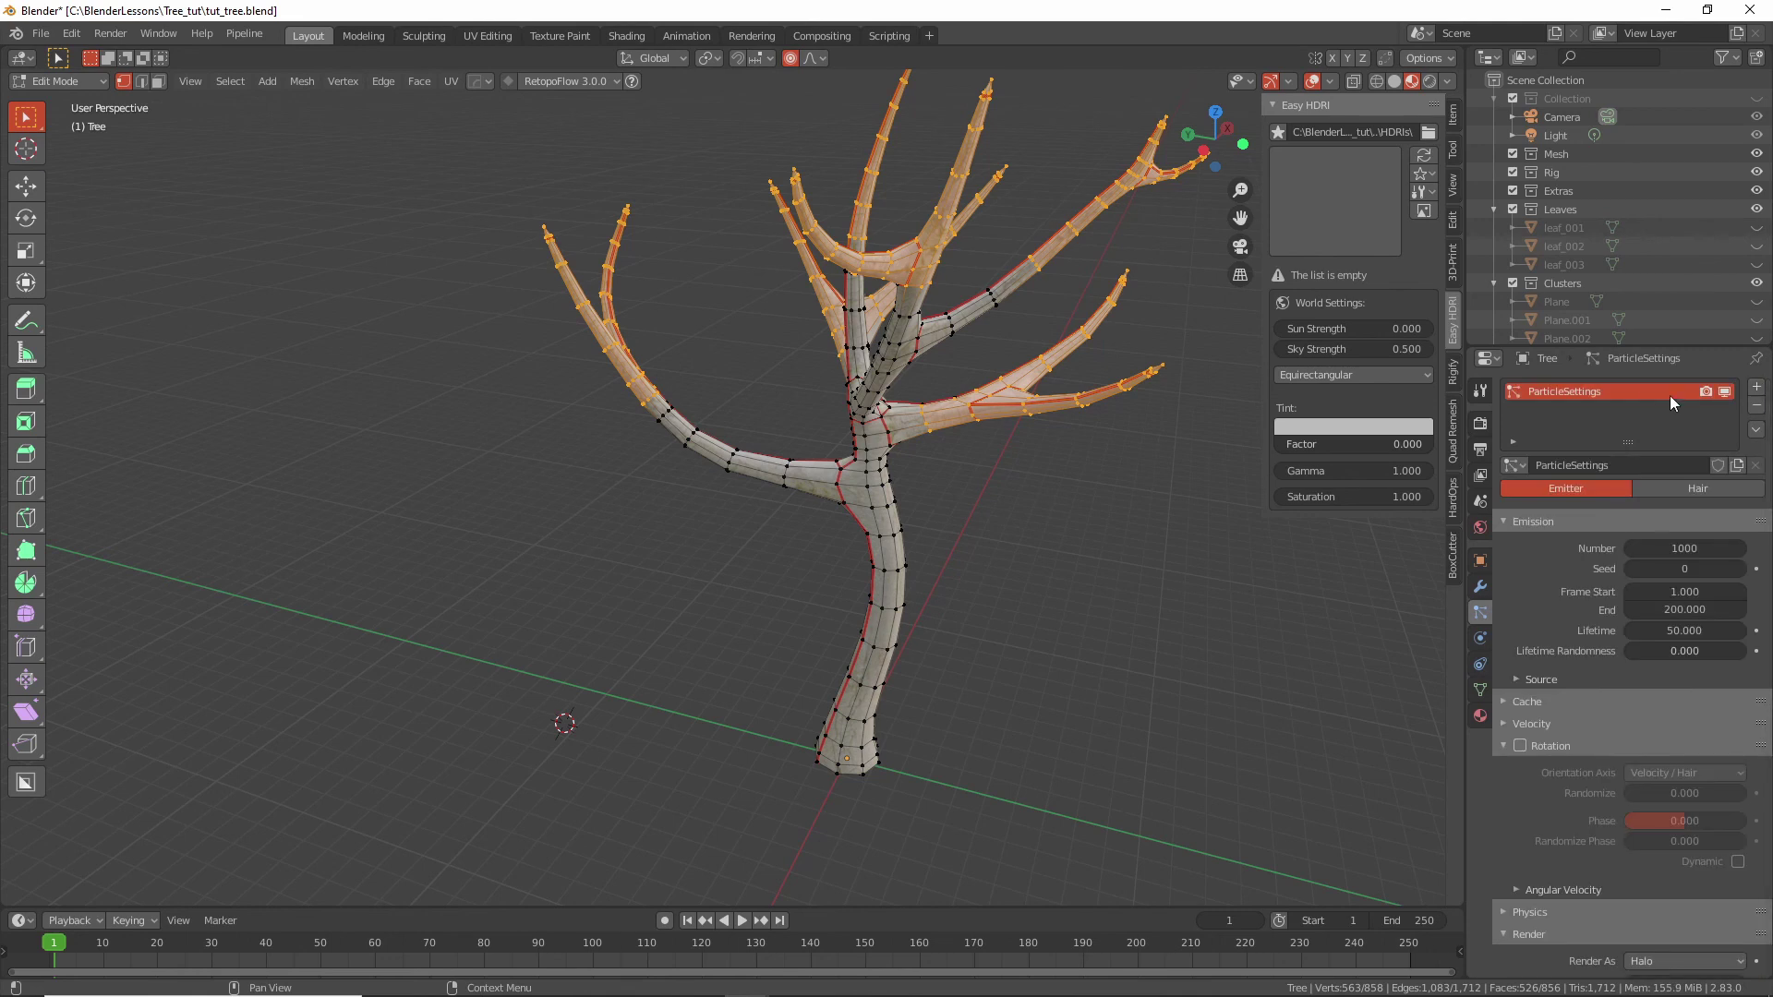
text(Leaf_Clusters)
click(1697, 488)
click(1664, 567)
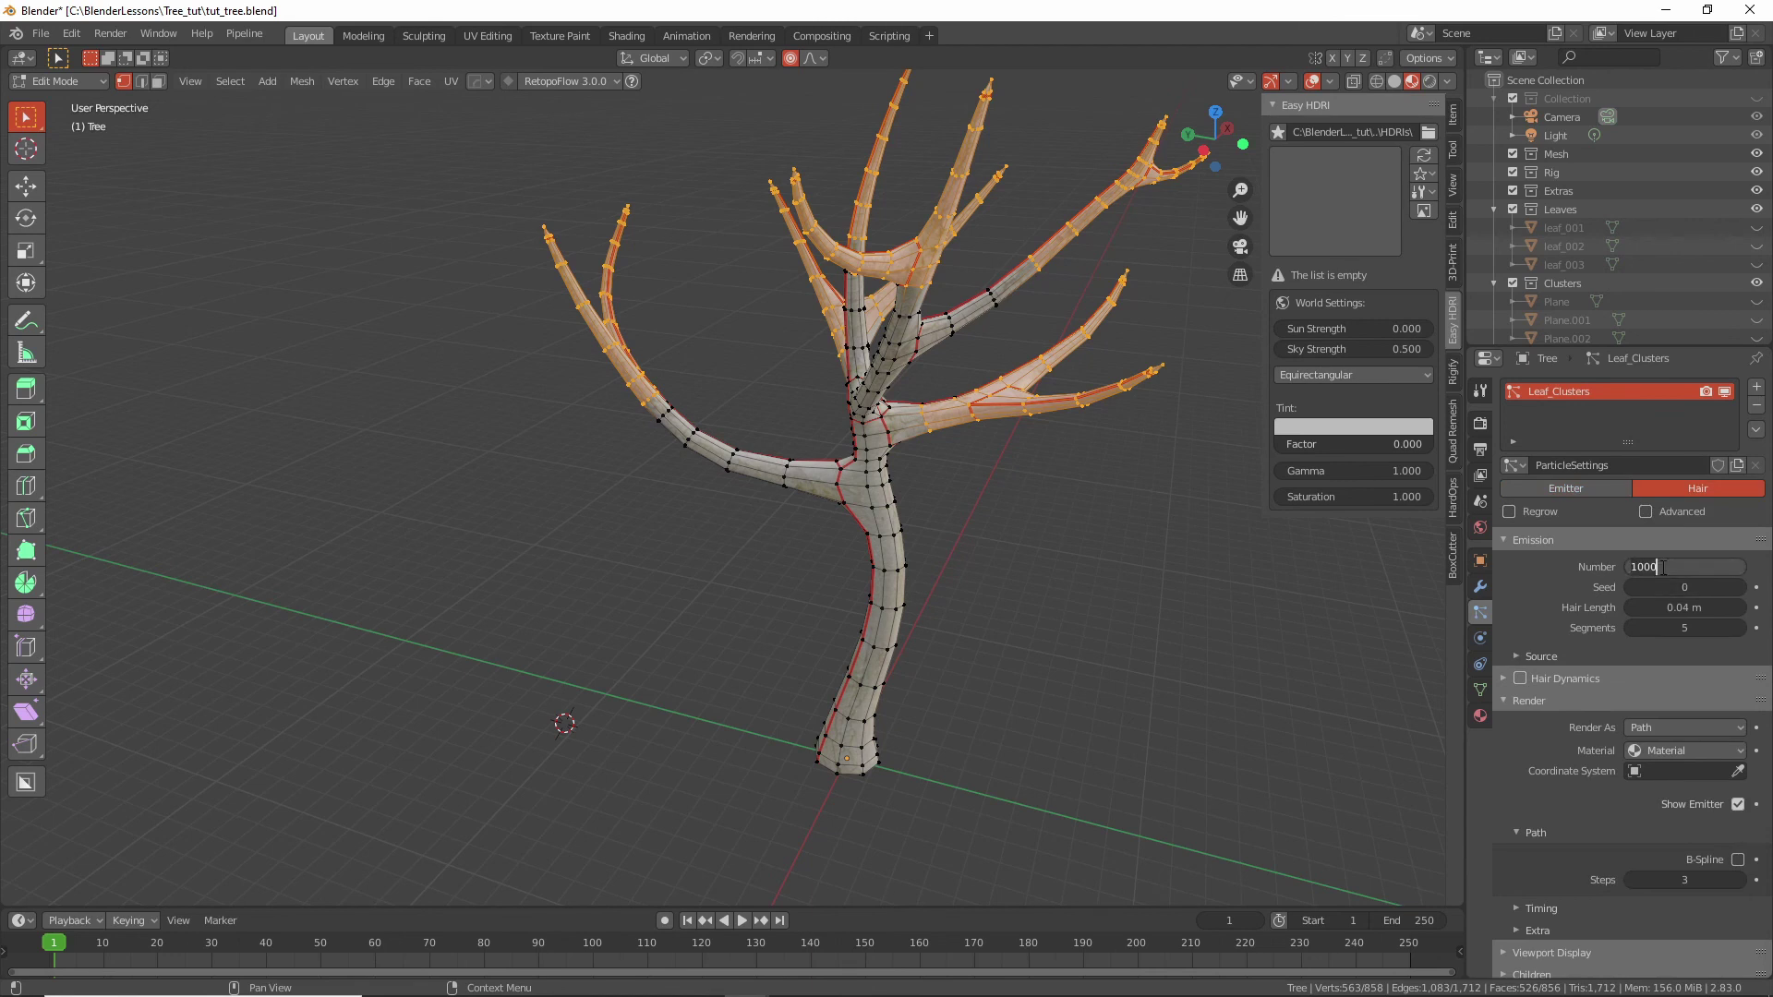
Render the hair particles as a collection using Clusters as the instance collection, and return to Object Mode.
scroll(1616, 621, down, 8)
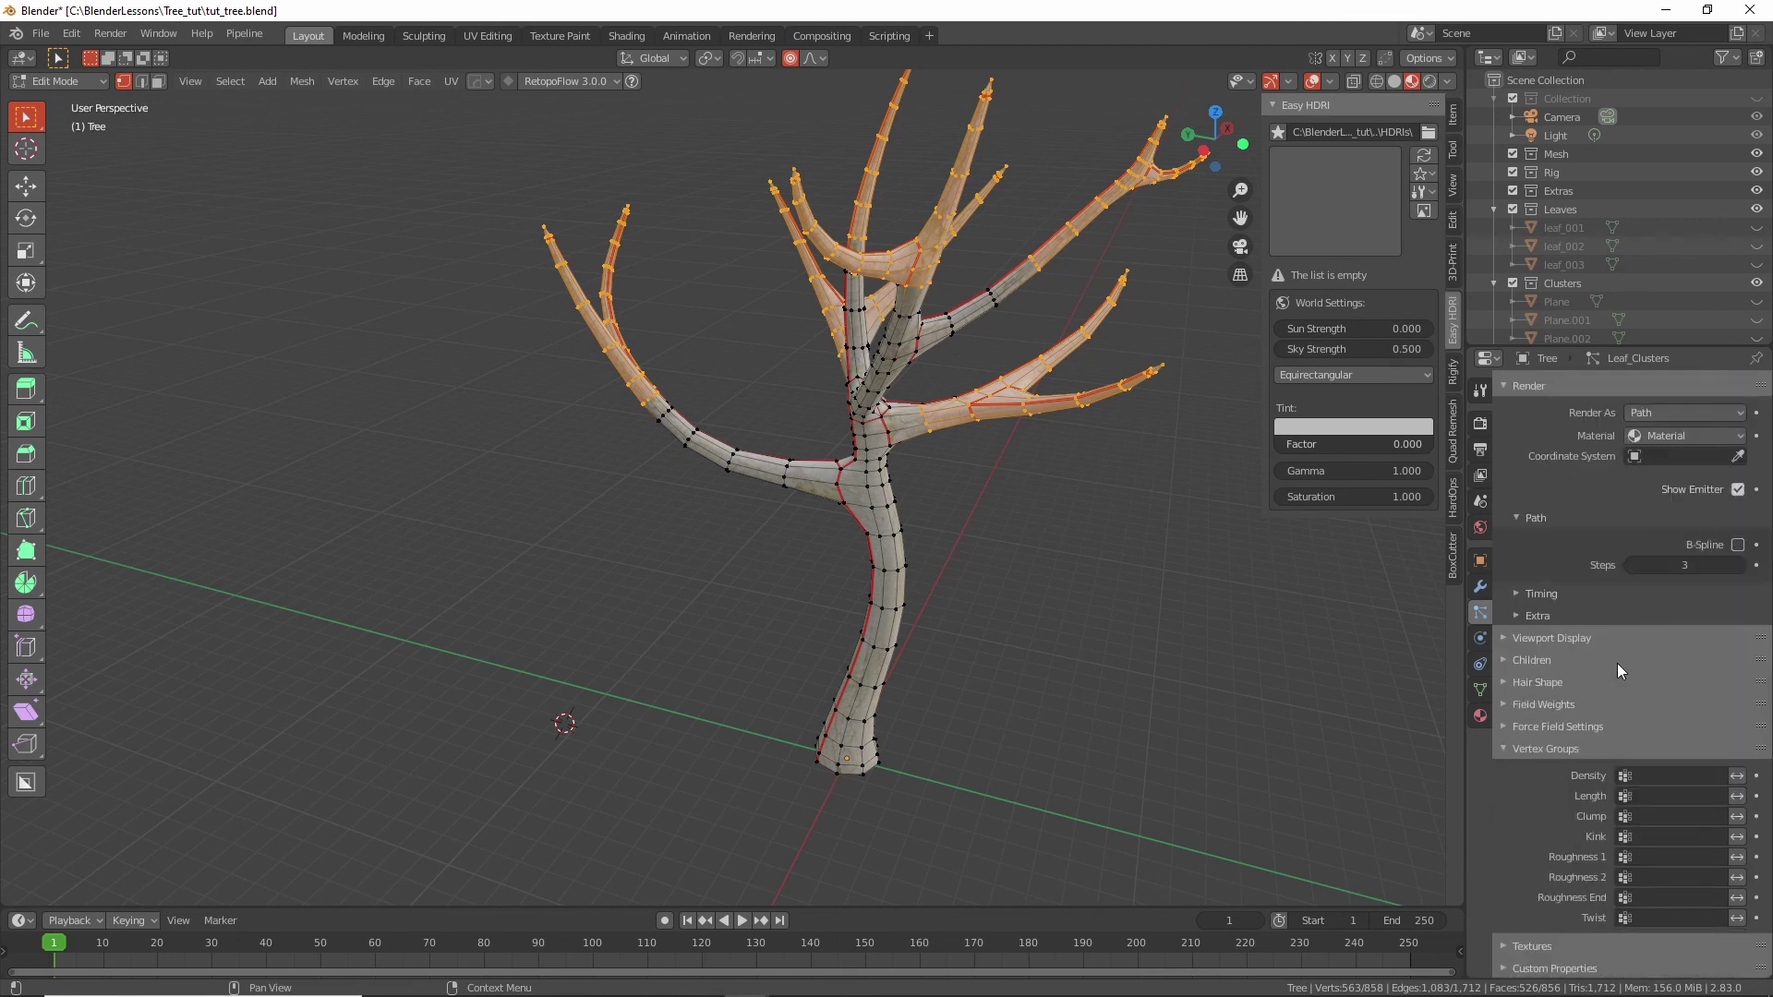
click(1684, 412)
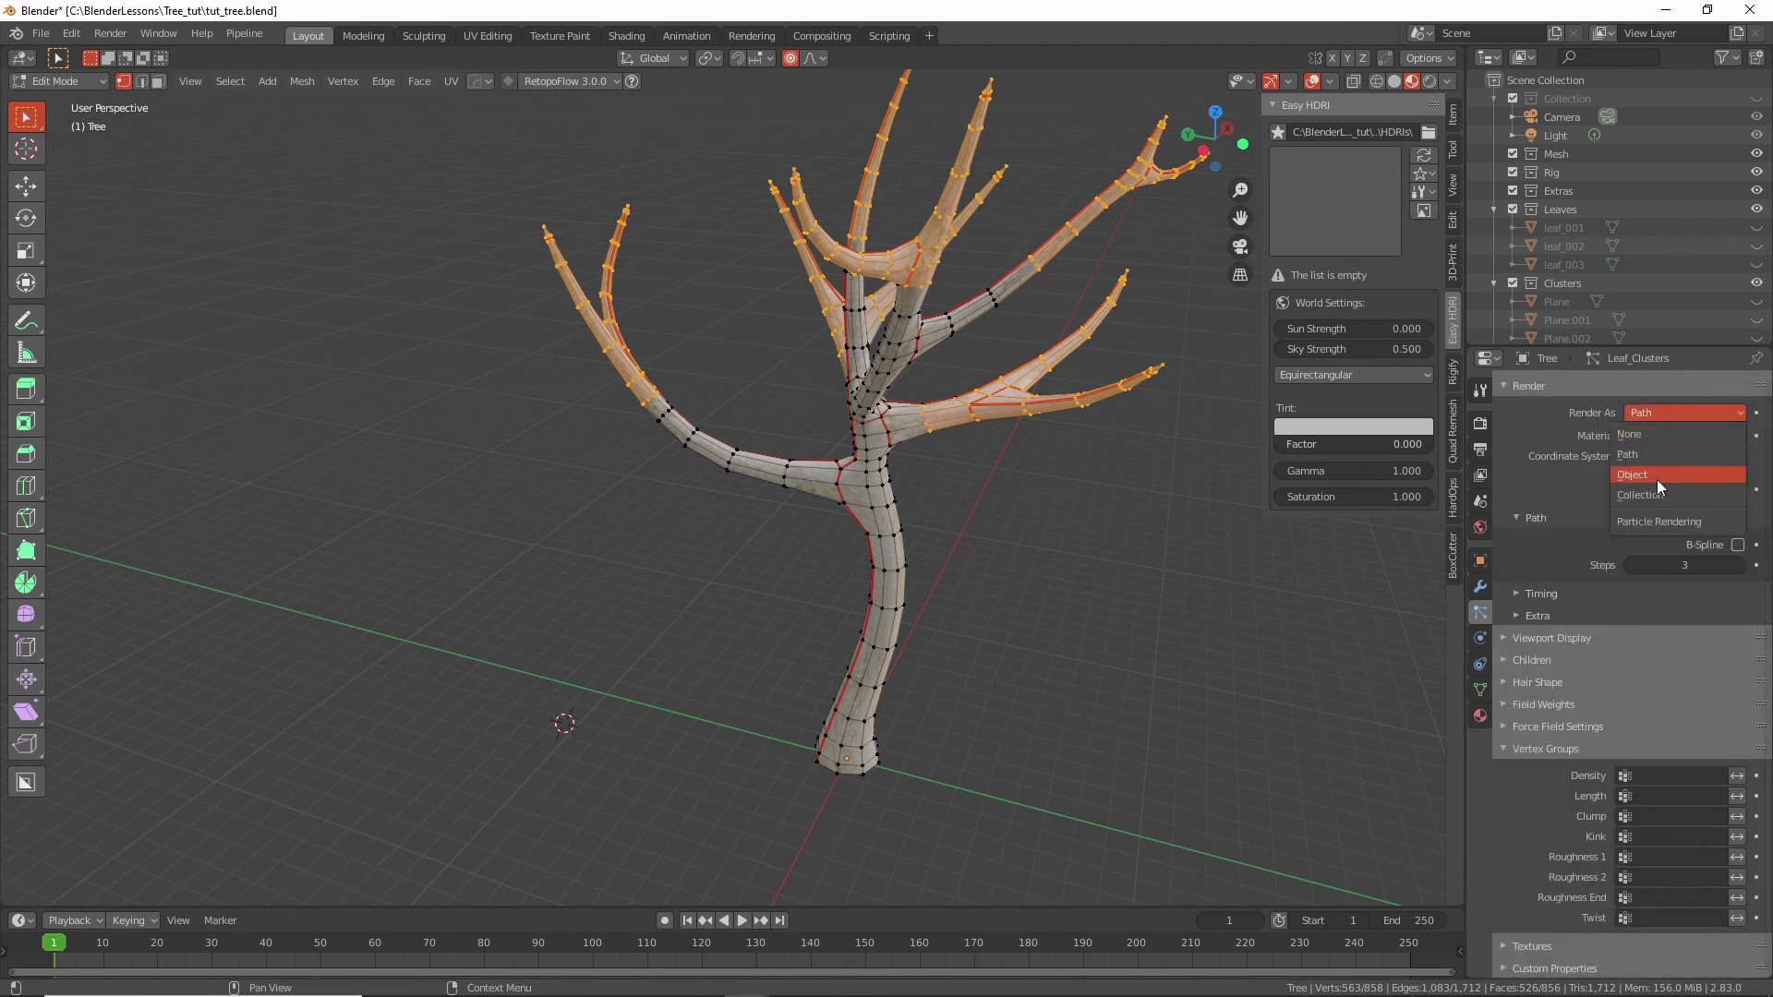
click(1654, 489)
click(1688, 547)
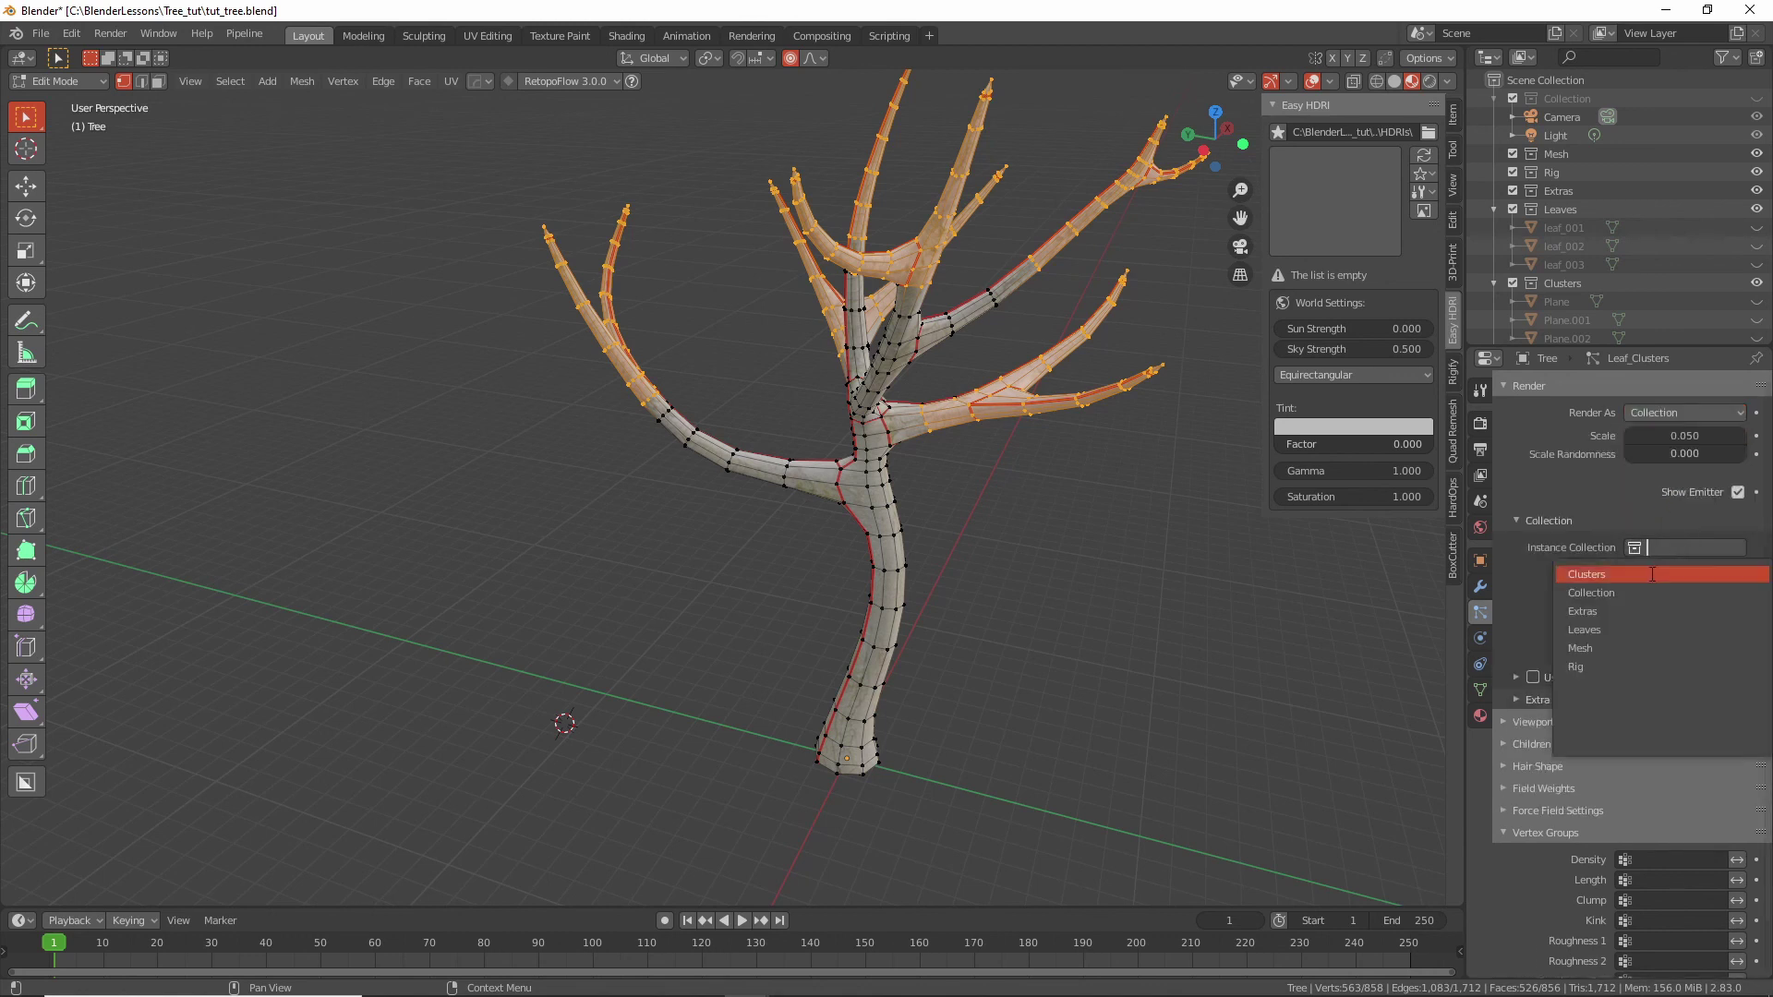
click(1574, 574)
key(Tab)
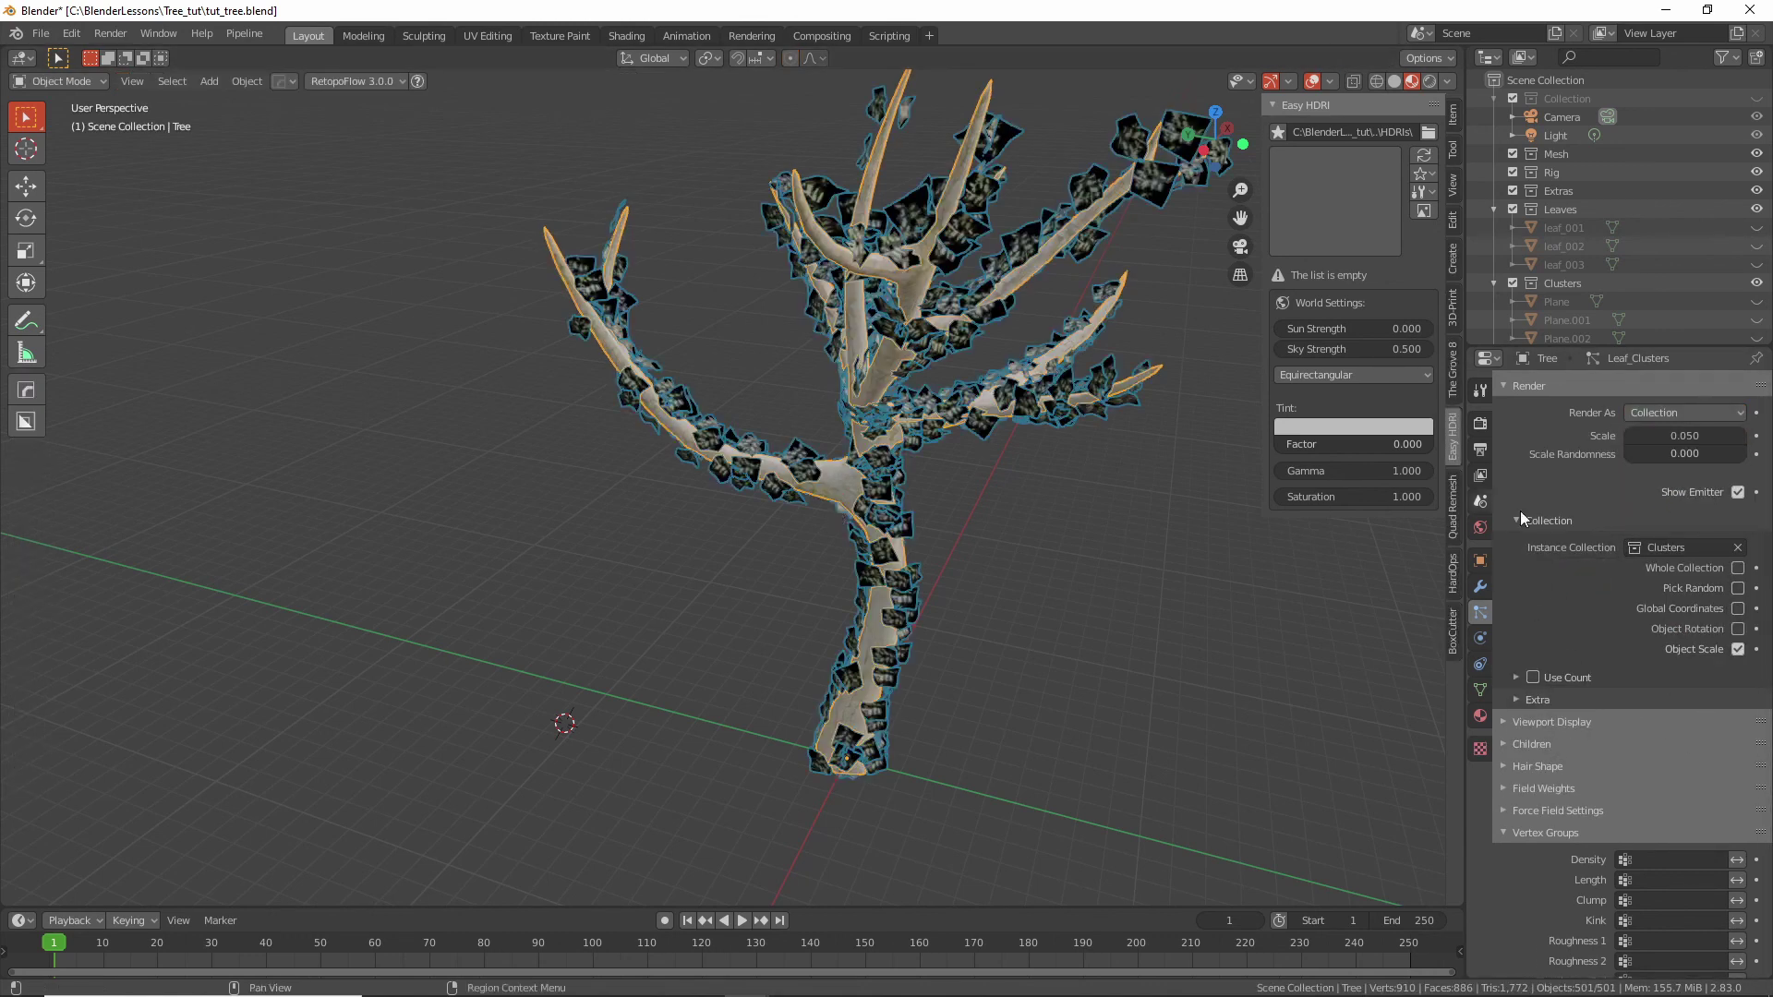
Restrict the hair particle density to the Cluster_Weight vertex group.
scroll(1656, 682, down, 3)
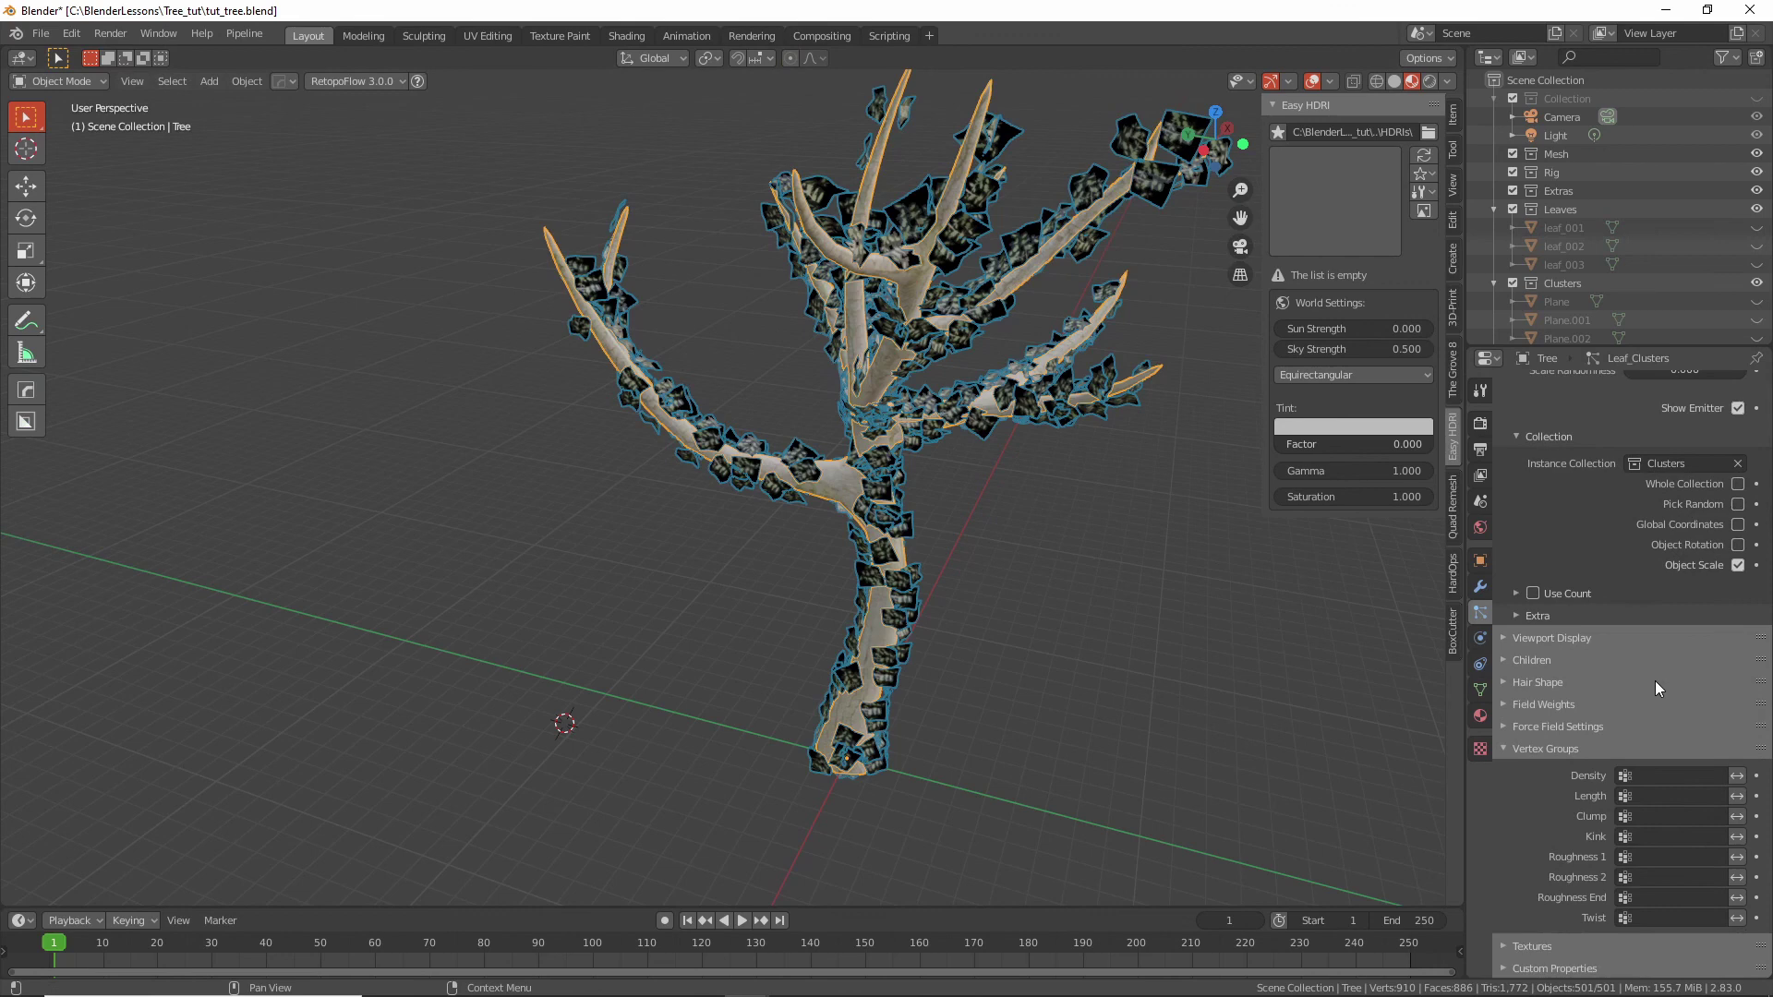
click(1672, 776)
click(1604, 802)
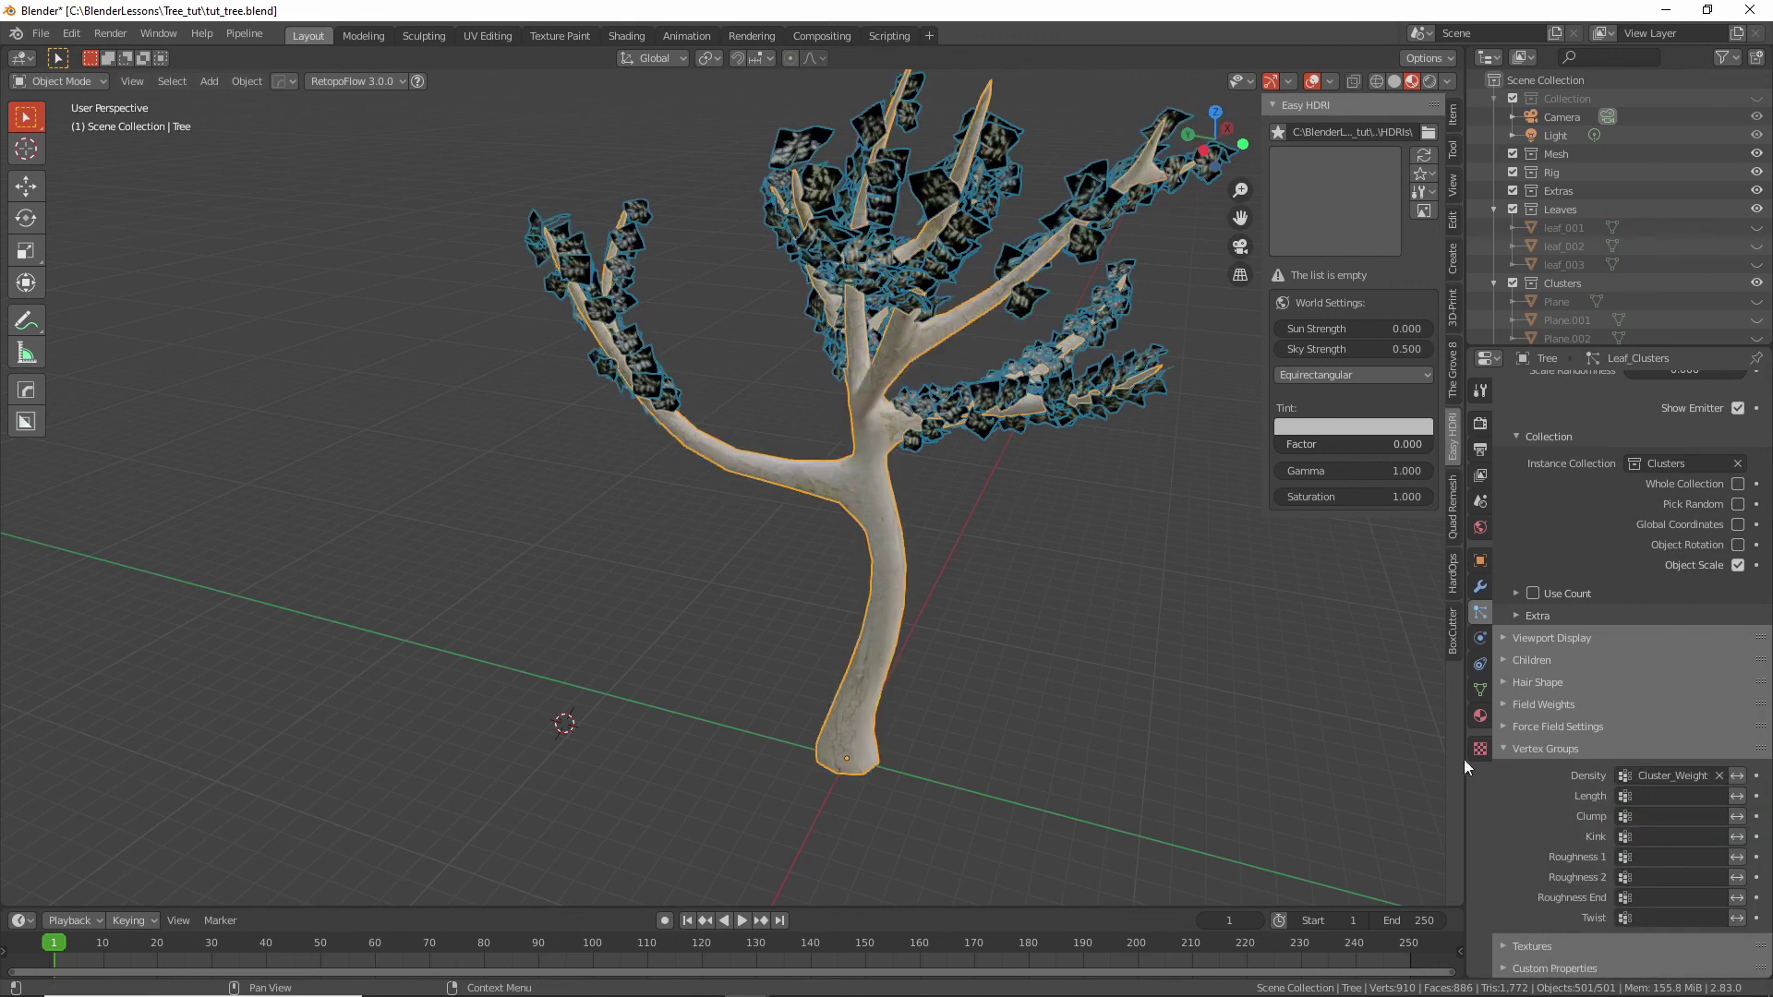
middle_drag(665, 518, 1333, 558)
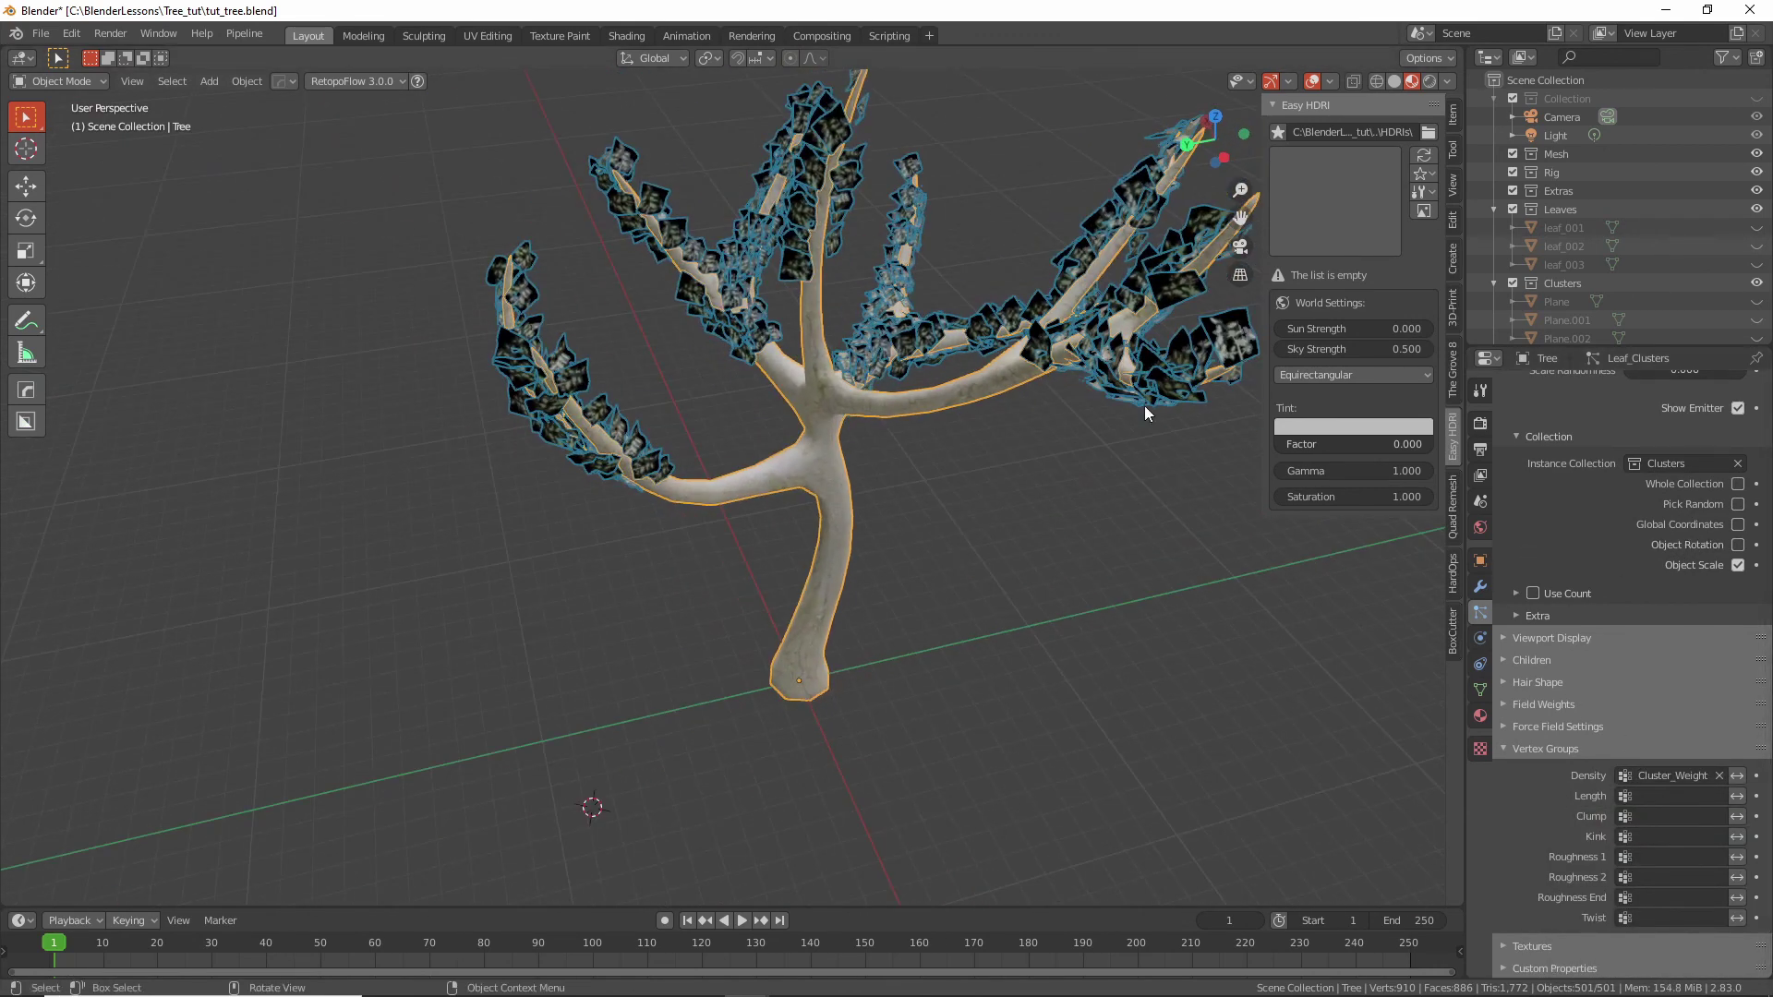
Set the render scale of the Leaf_Clusters particles to 0.140.
scroll(1652, 522, up, 5)
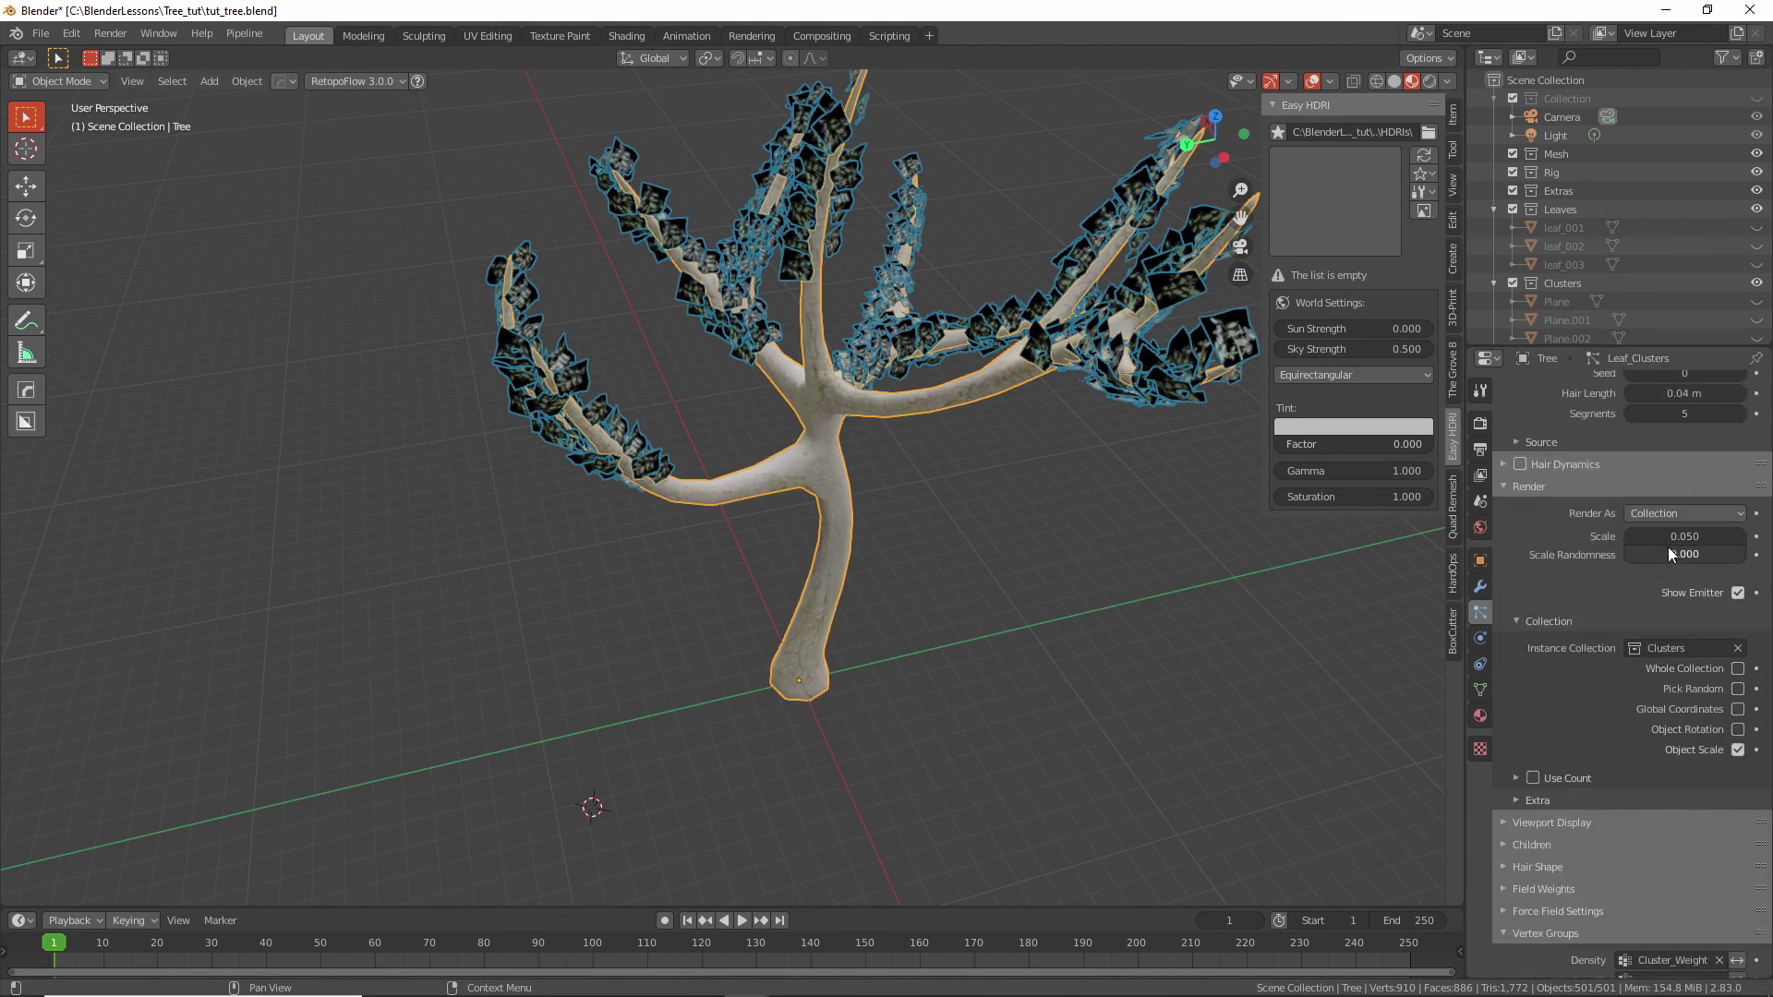
mouse_move(1685, 537)
mouse_down()
mouse_move(1736, 536)
mouse_move(1708, 537)
mouse_up()
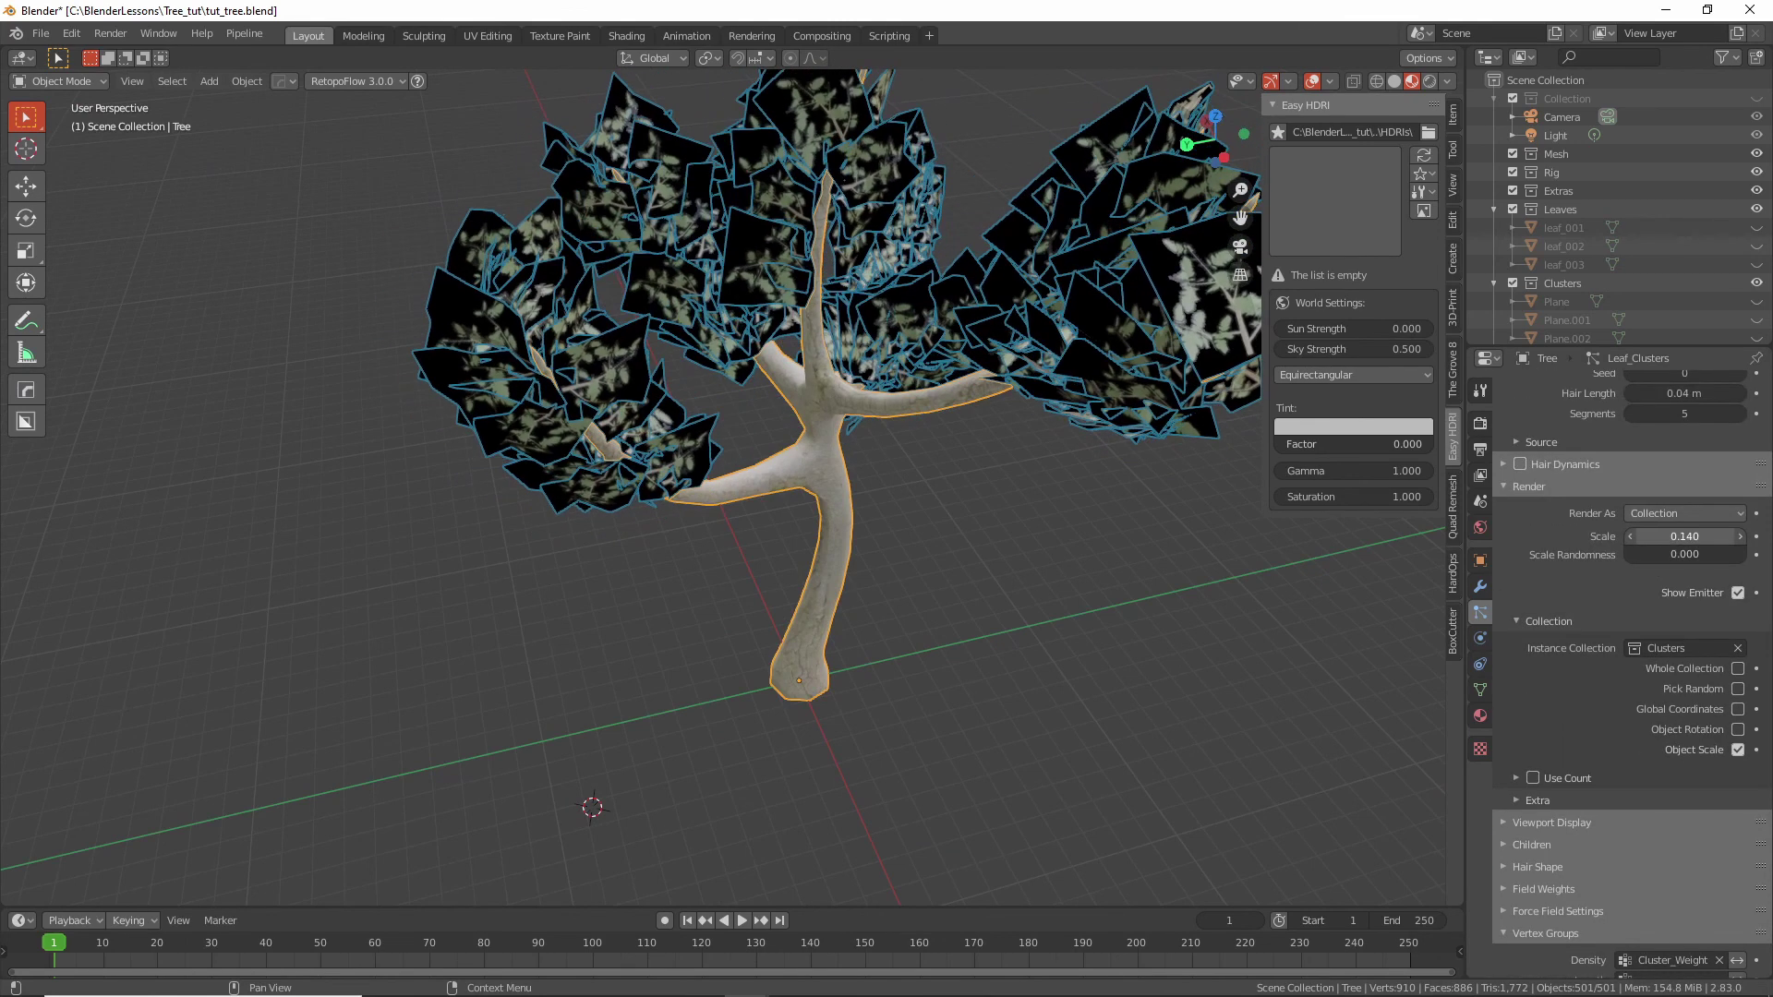
alt+middle_click(694, 467)
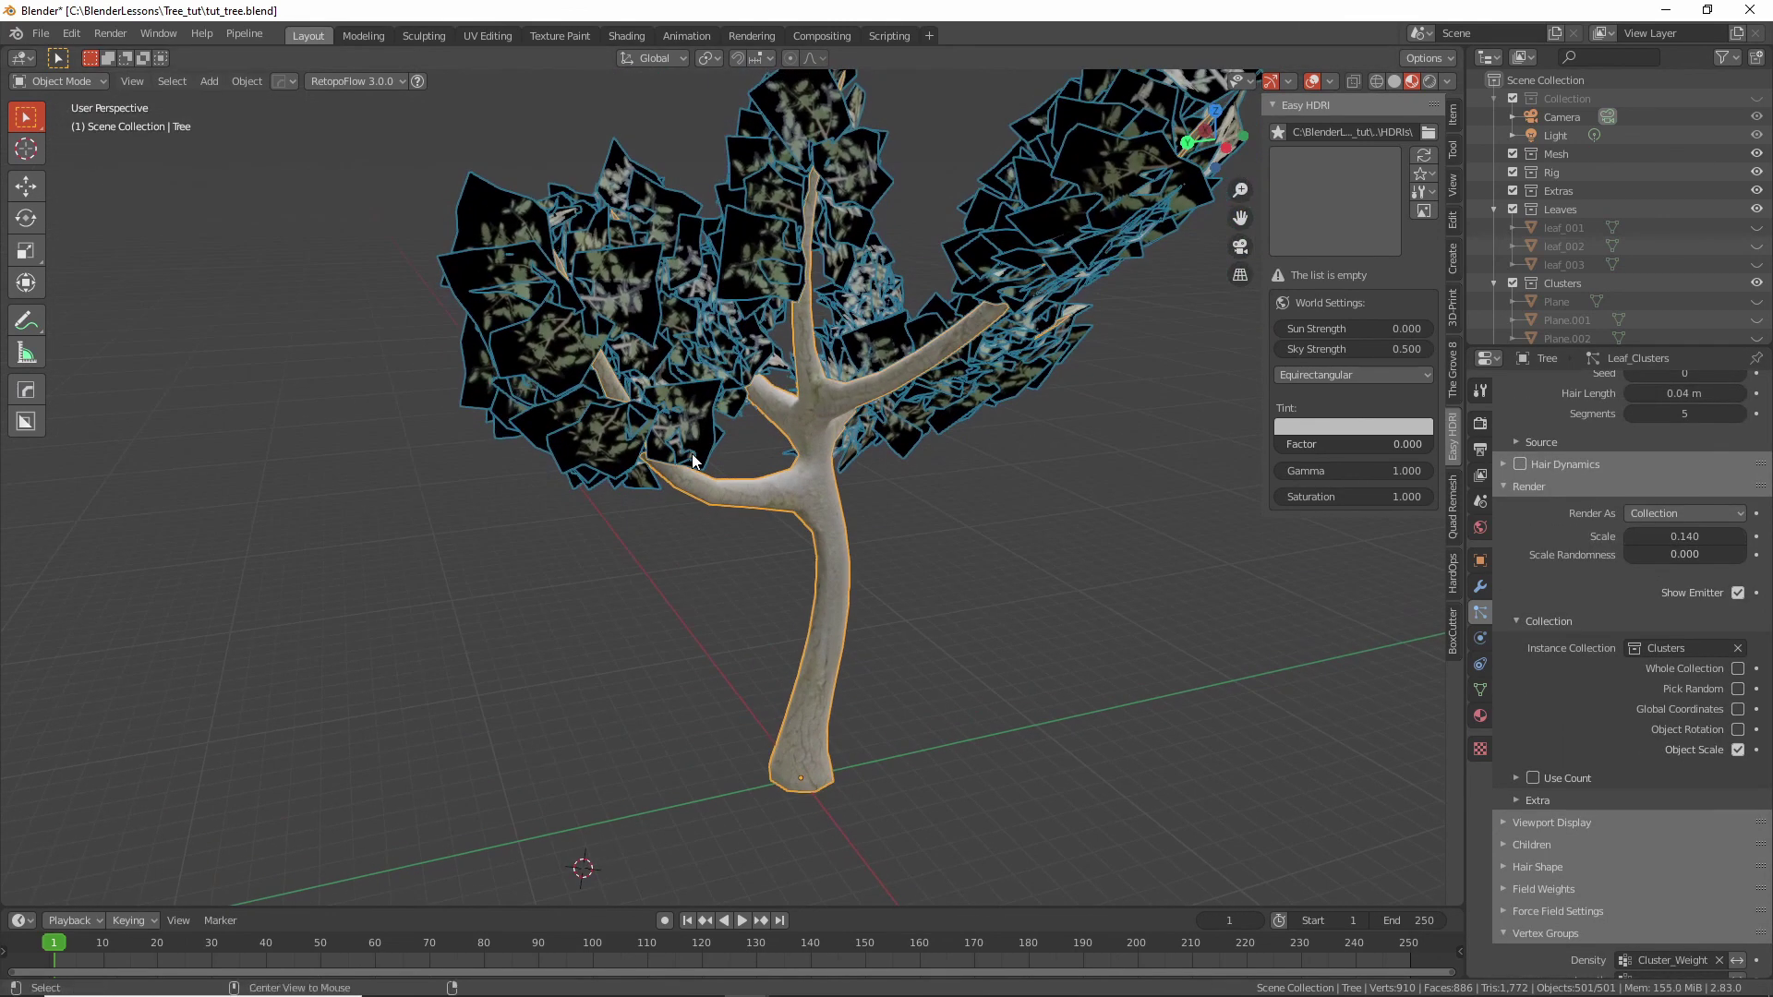
Unhide all objects, examine the leaf cards beside the tree, and select the tree again.
key(alt+h)
key(KP_Decimal)
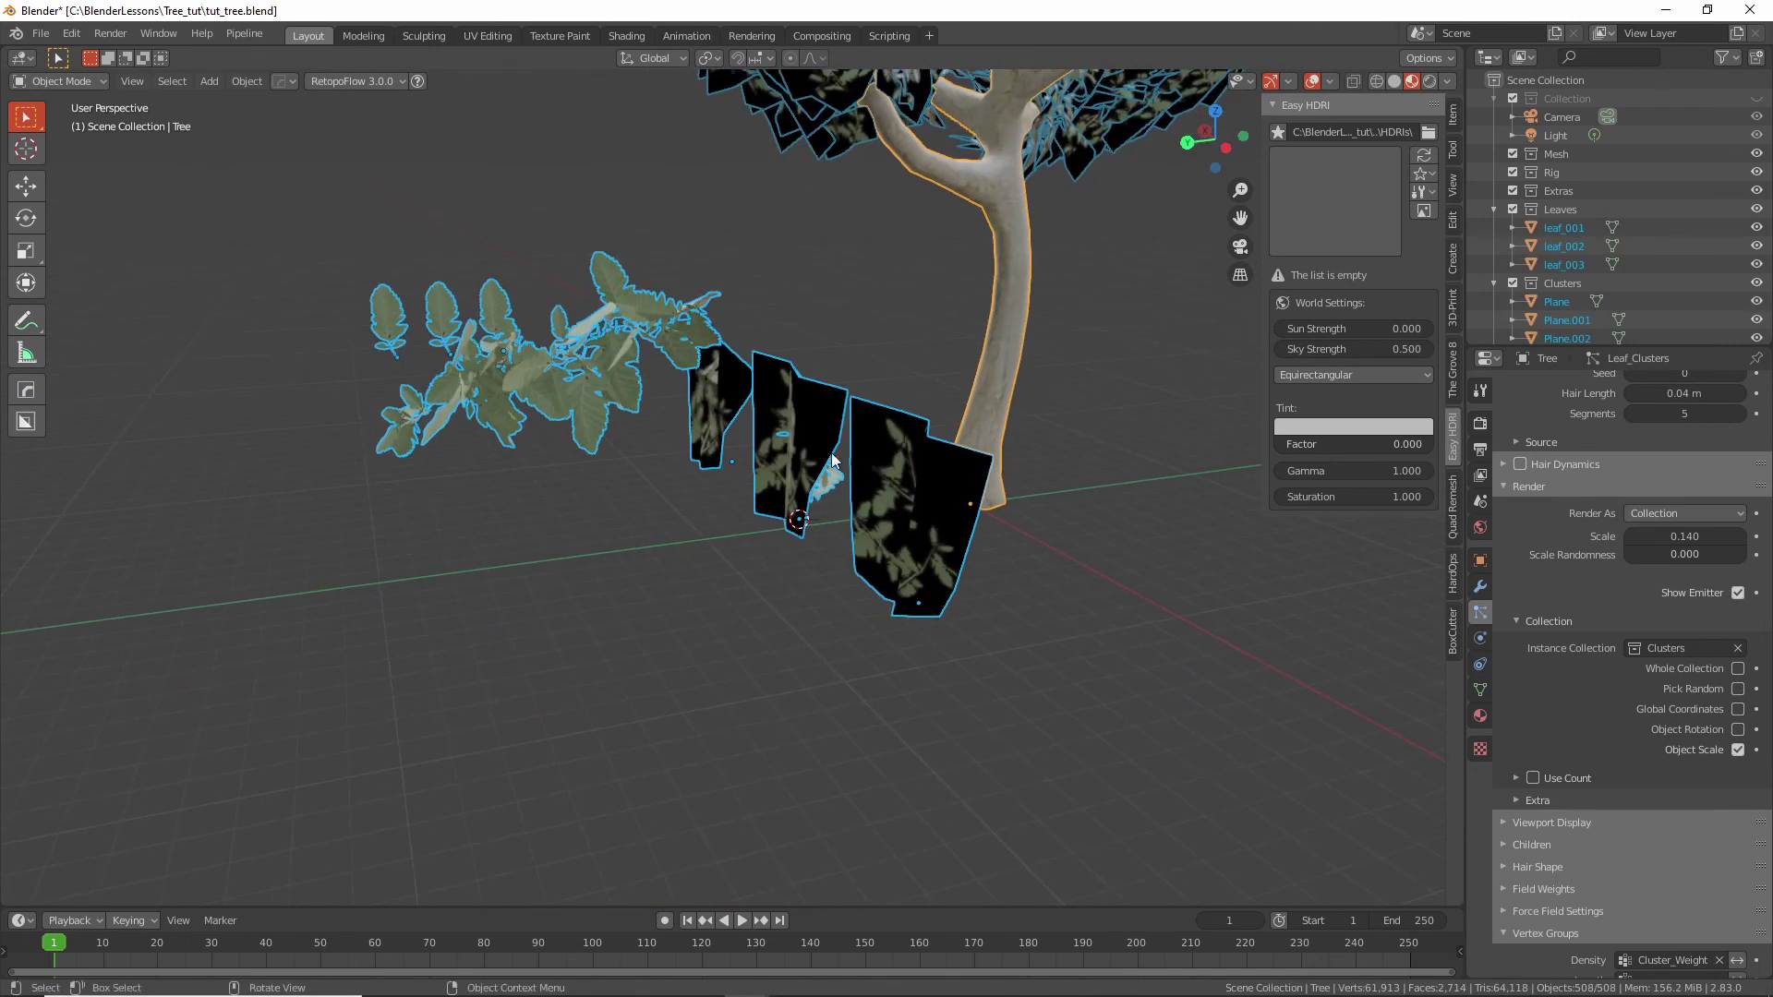
middle_drag(832, 459, 962, 463)
click(909, 501)
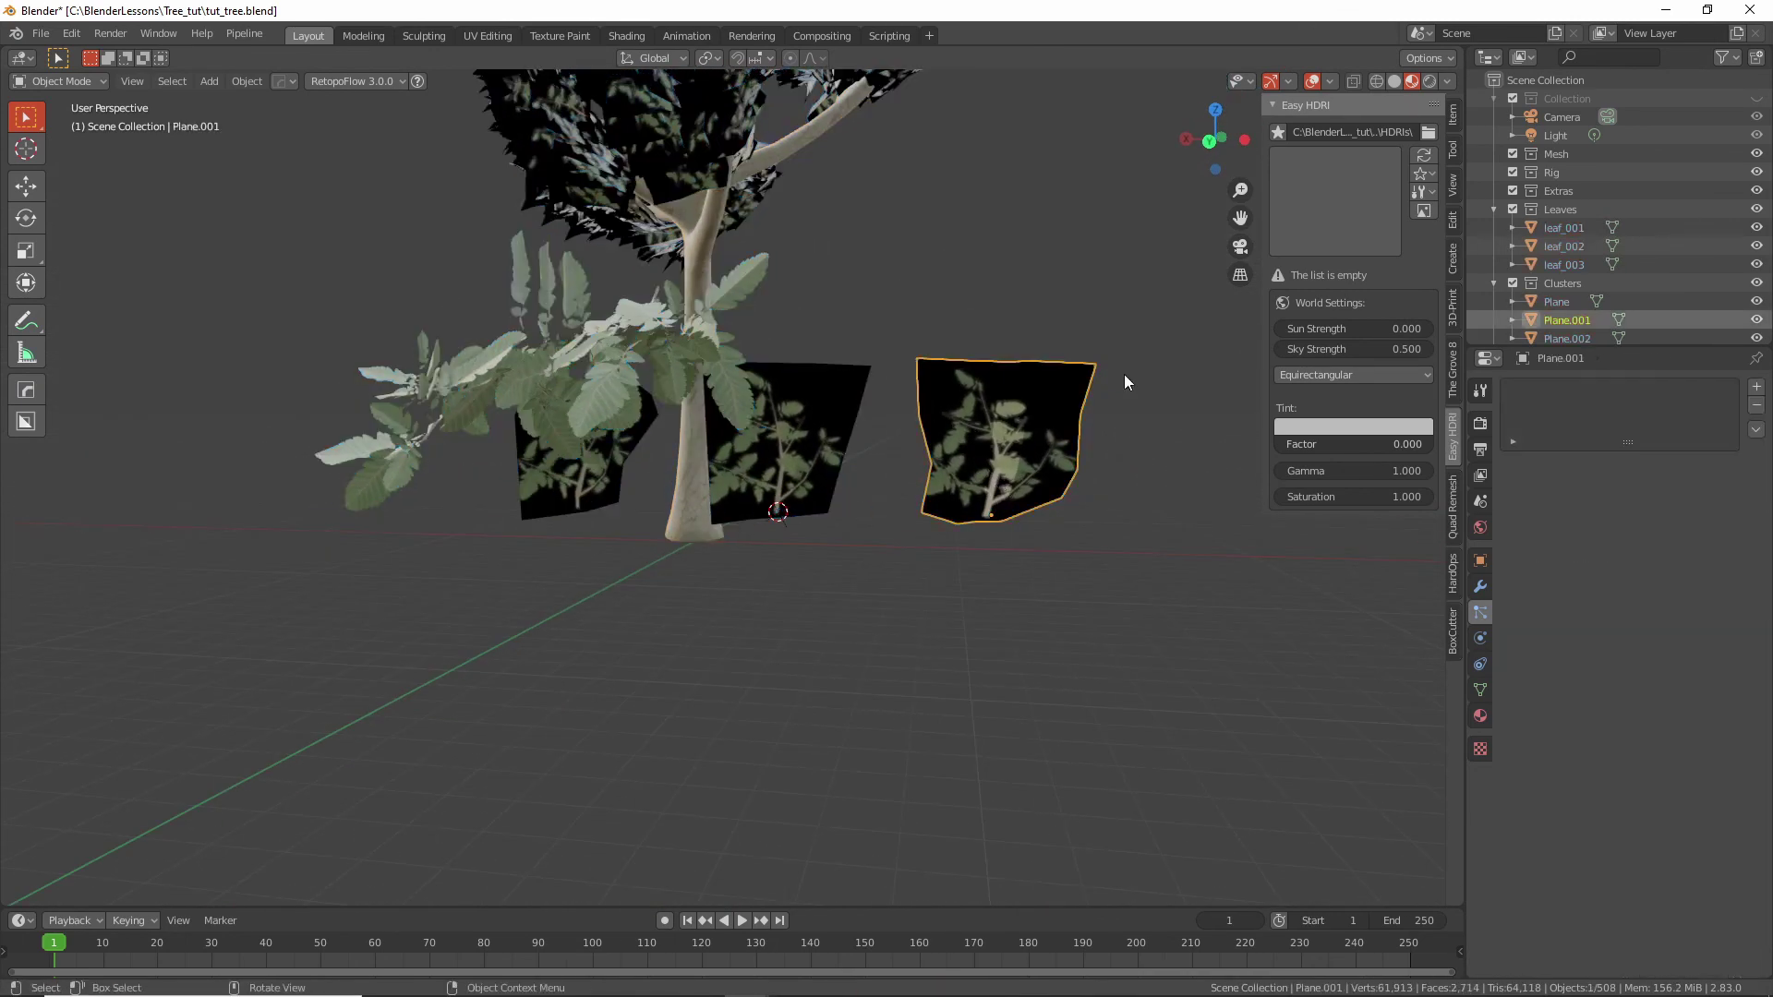
middle_drag(1125, 381, 416, 716)
click(911, 523)
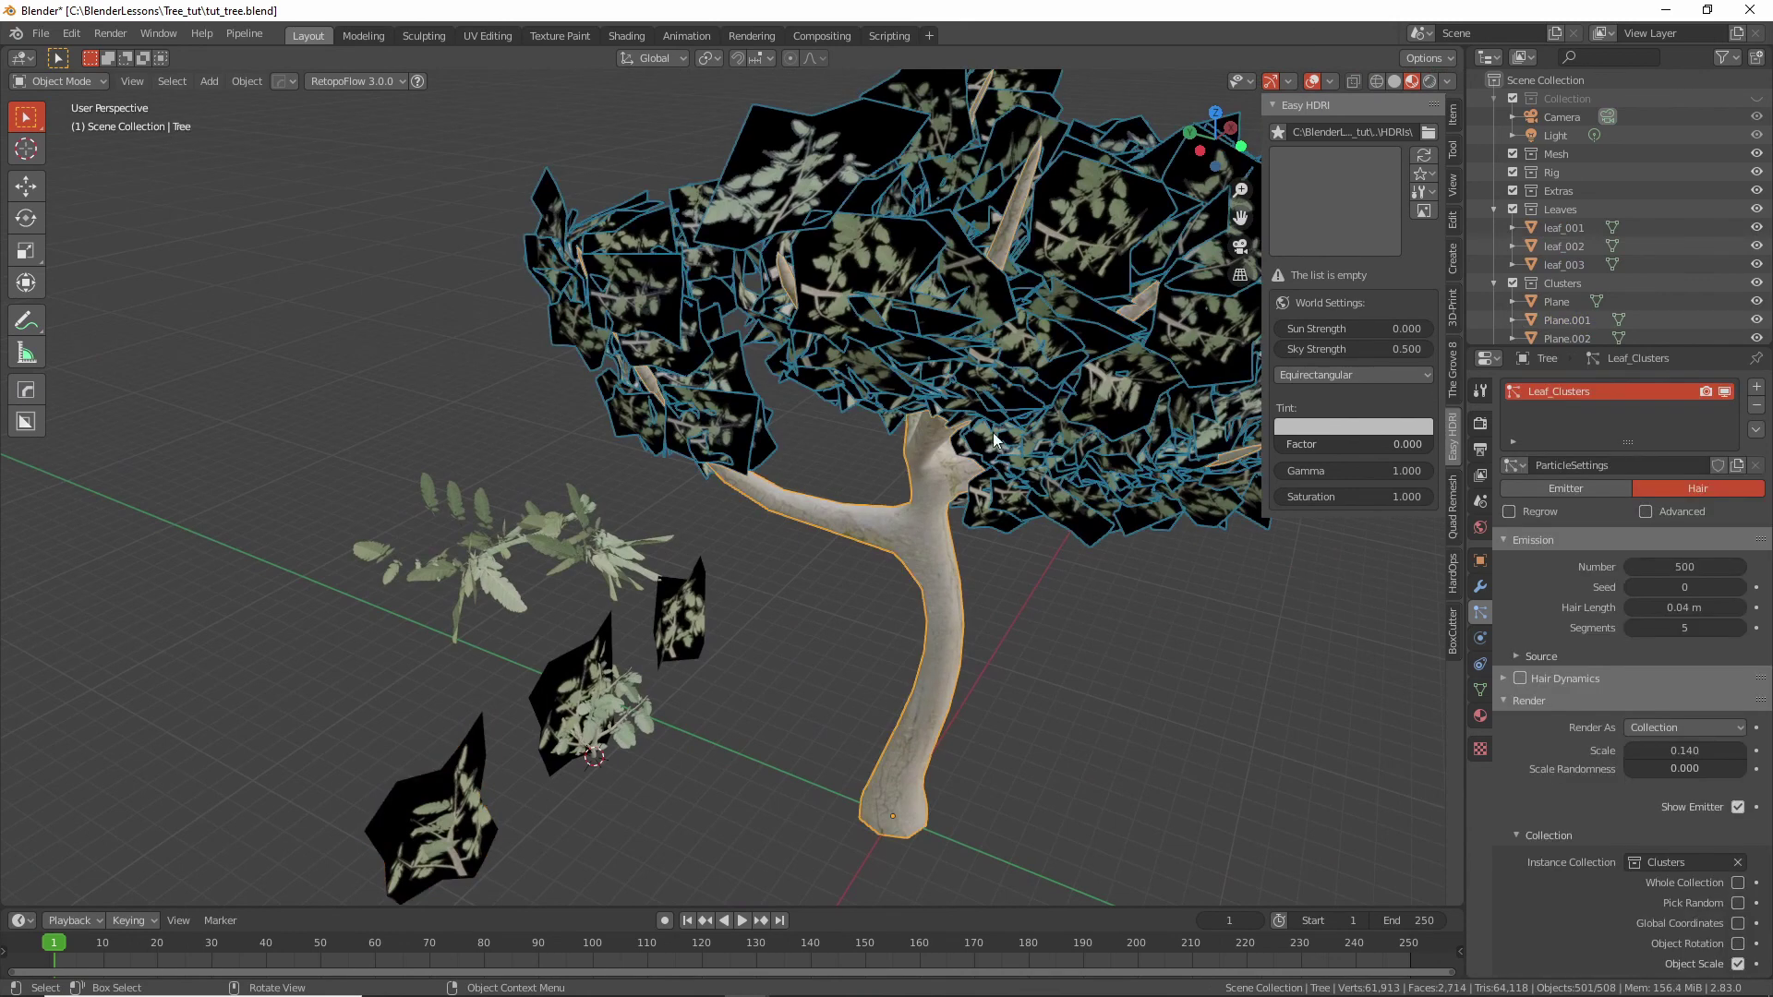
middle_drag(994, 432, 1035, 369)
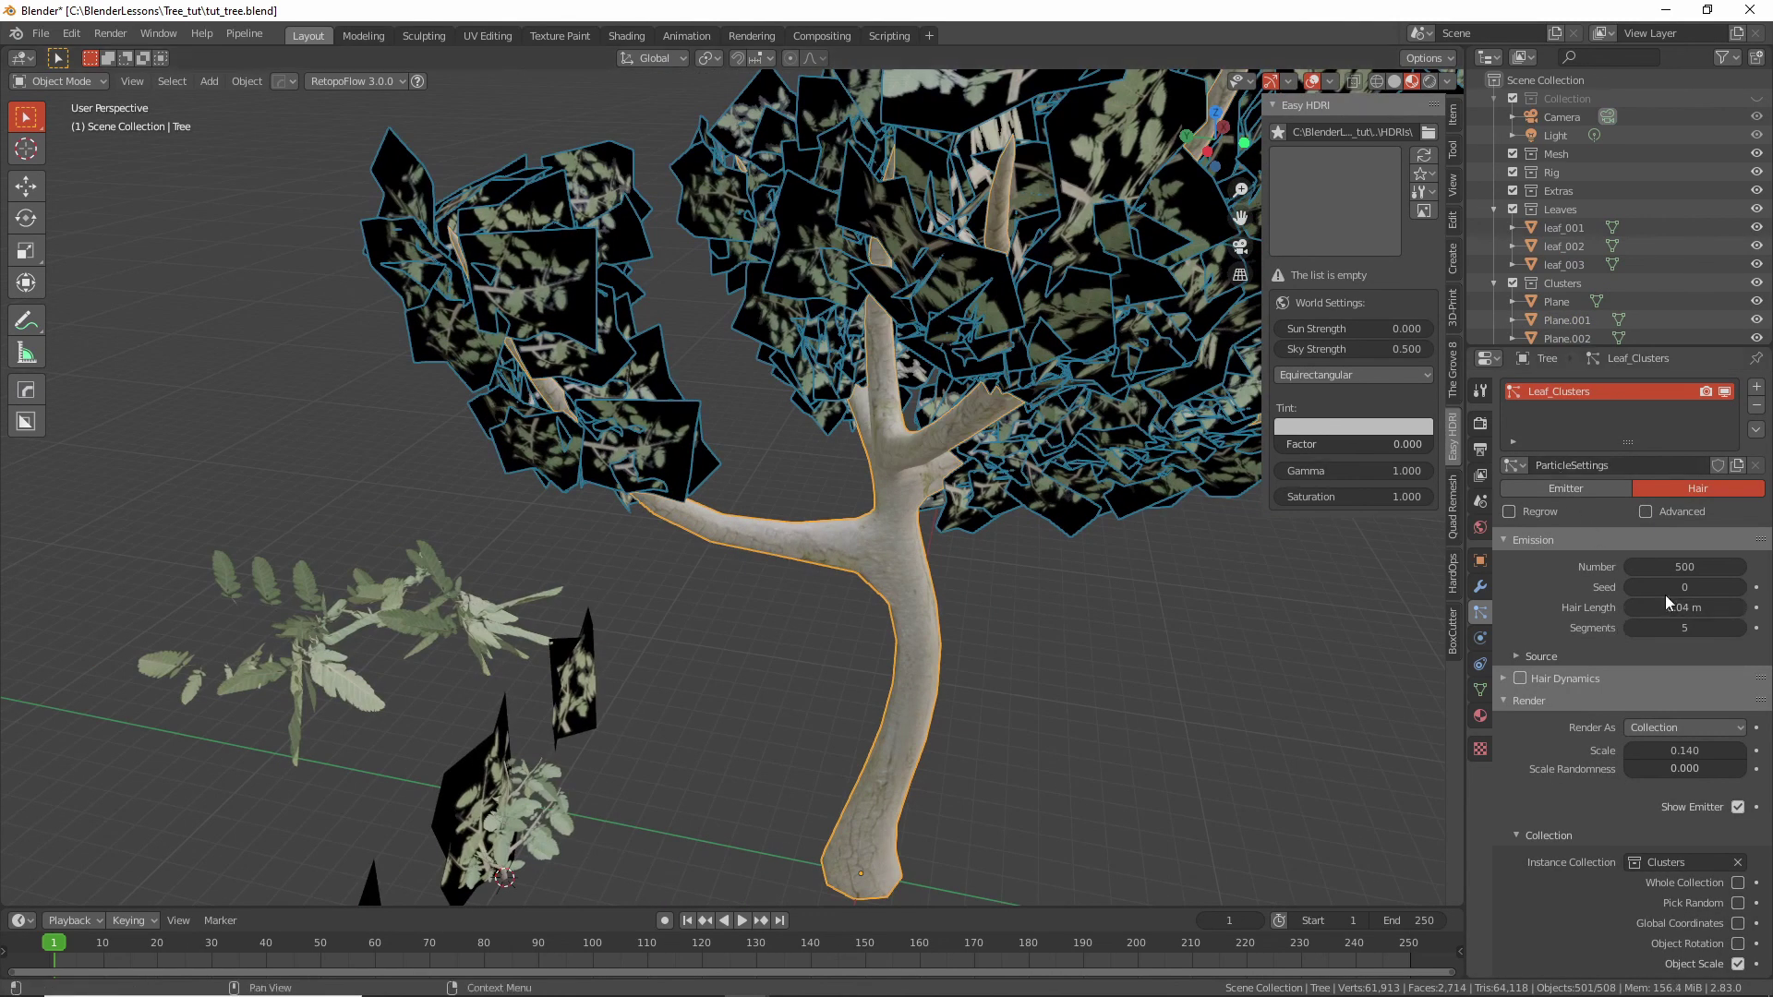
Set Scale Randomness to 0.612 and enable advanced particle rotation with Randomize 0.634, Phase 0.254 and Randomize Phase 0.716.
drag(1685, 769, 1759, 769)
click(1646, 512)
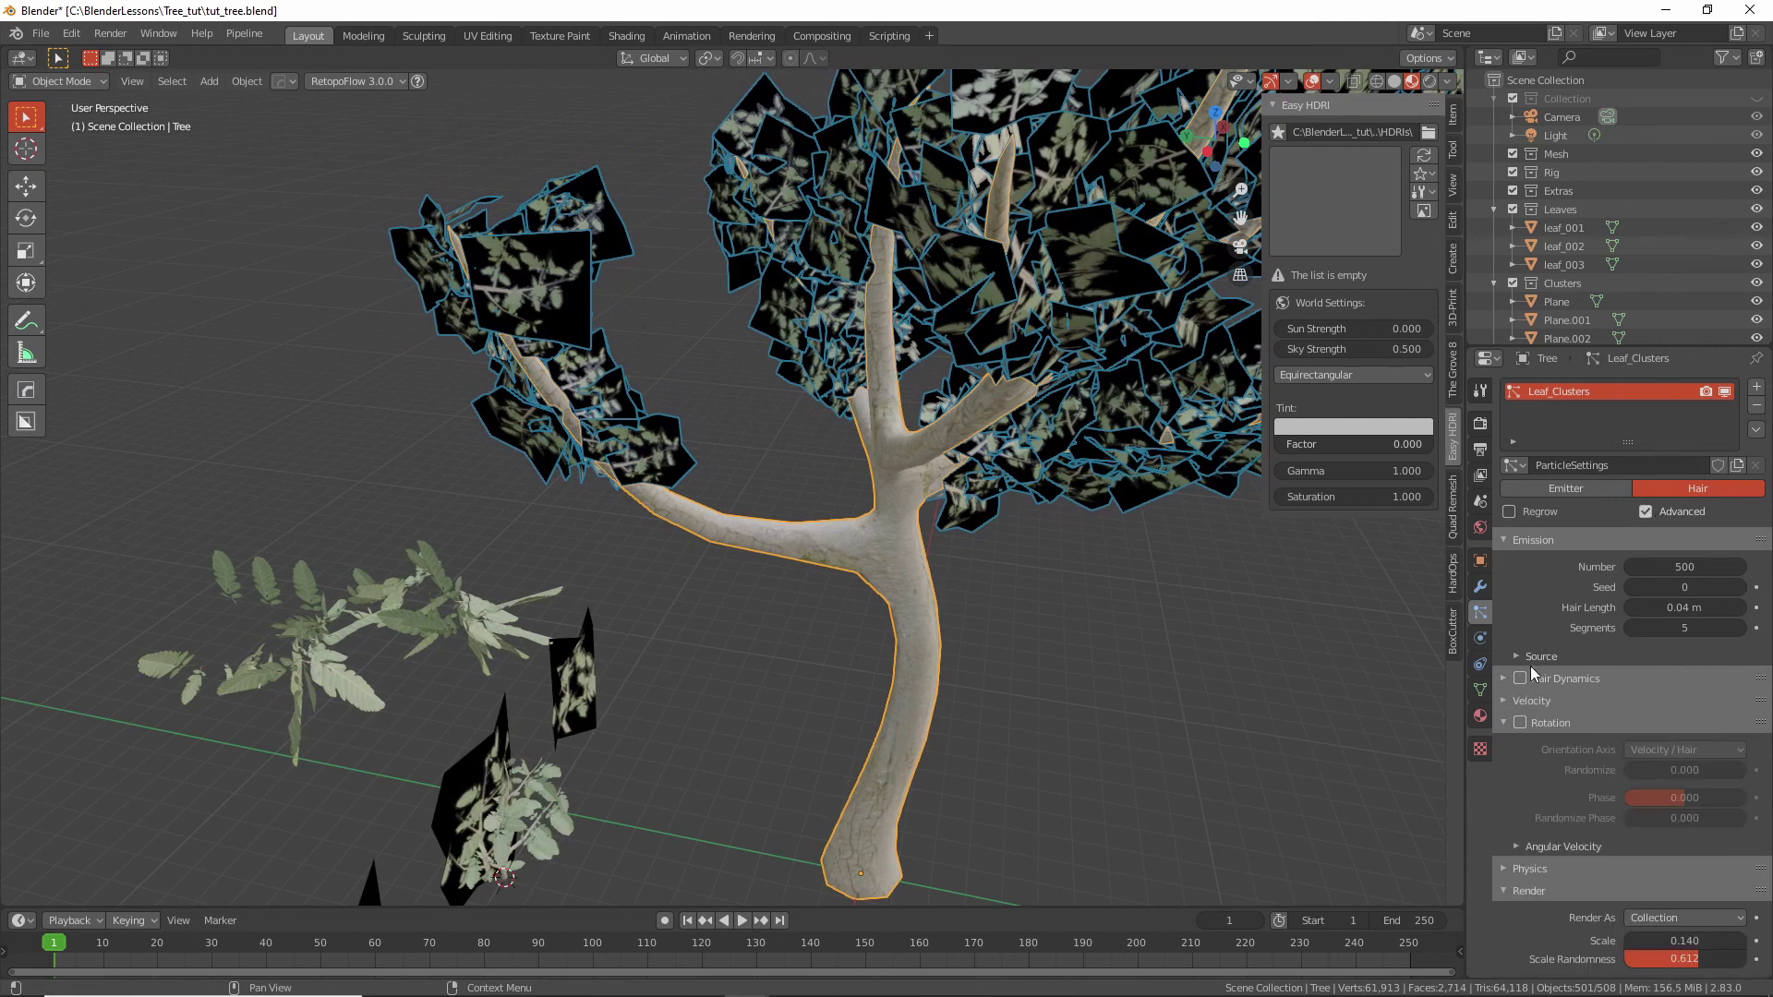
click(1521, 722)
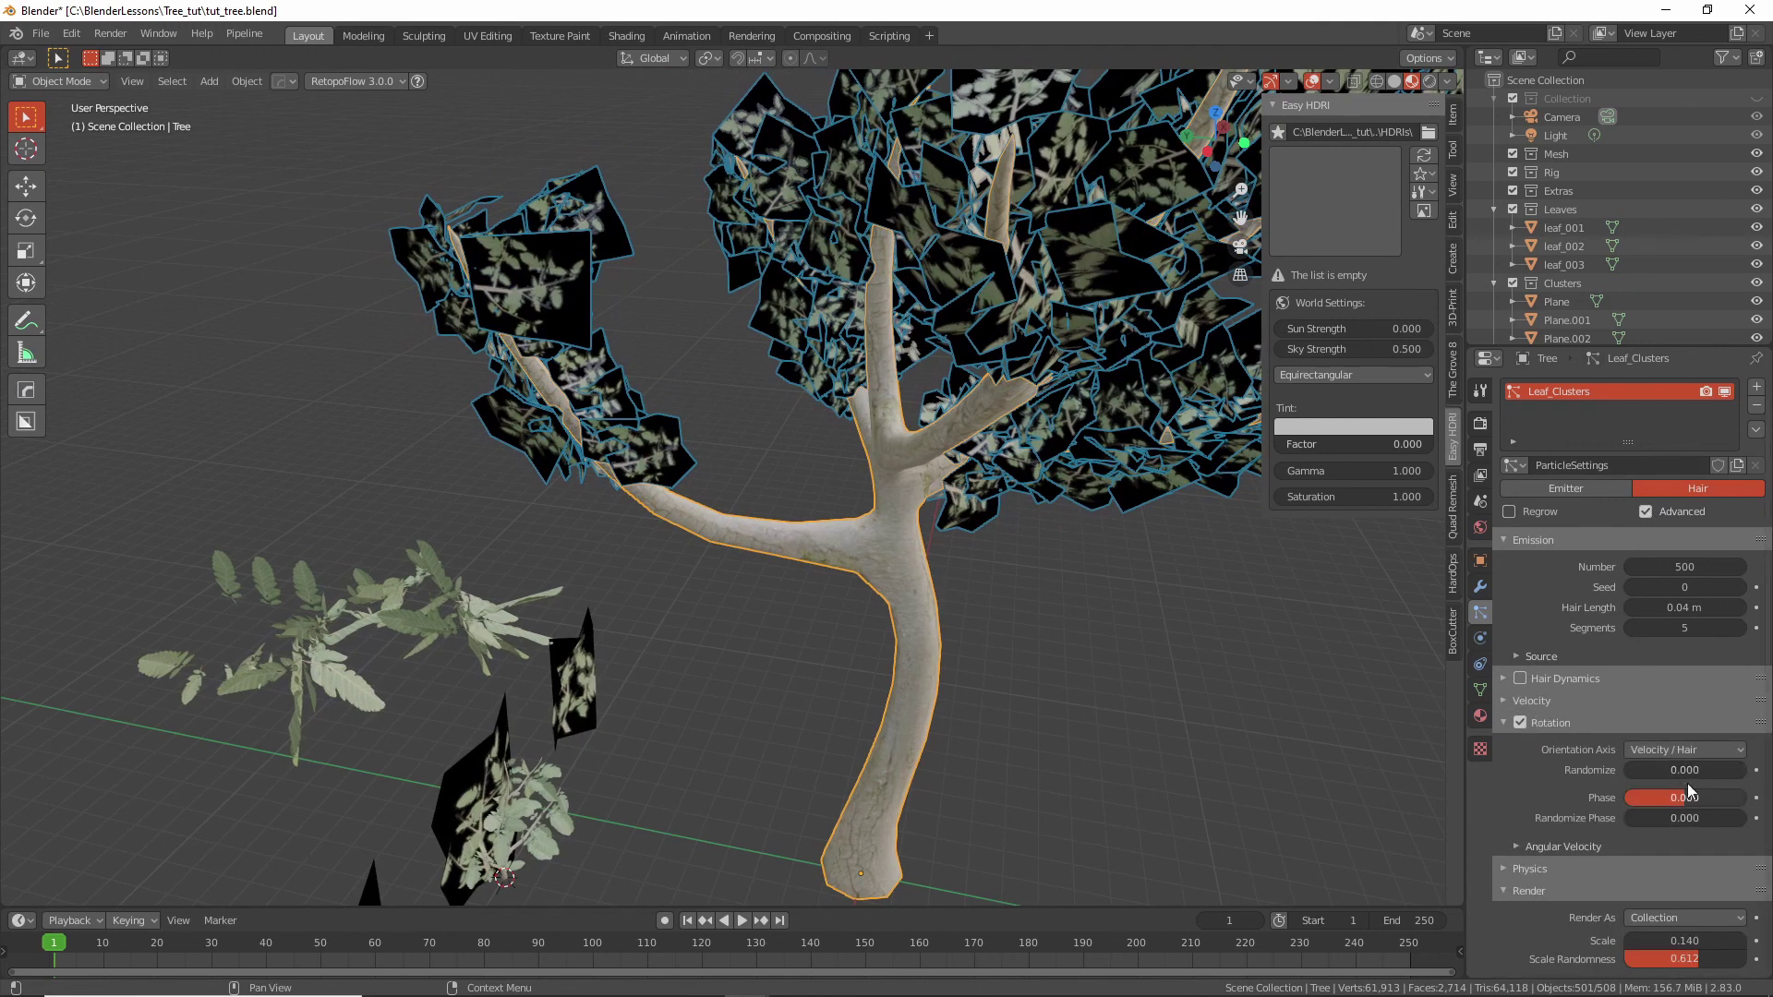
drag(1662, 770, 1728, 818)
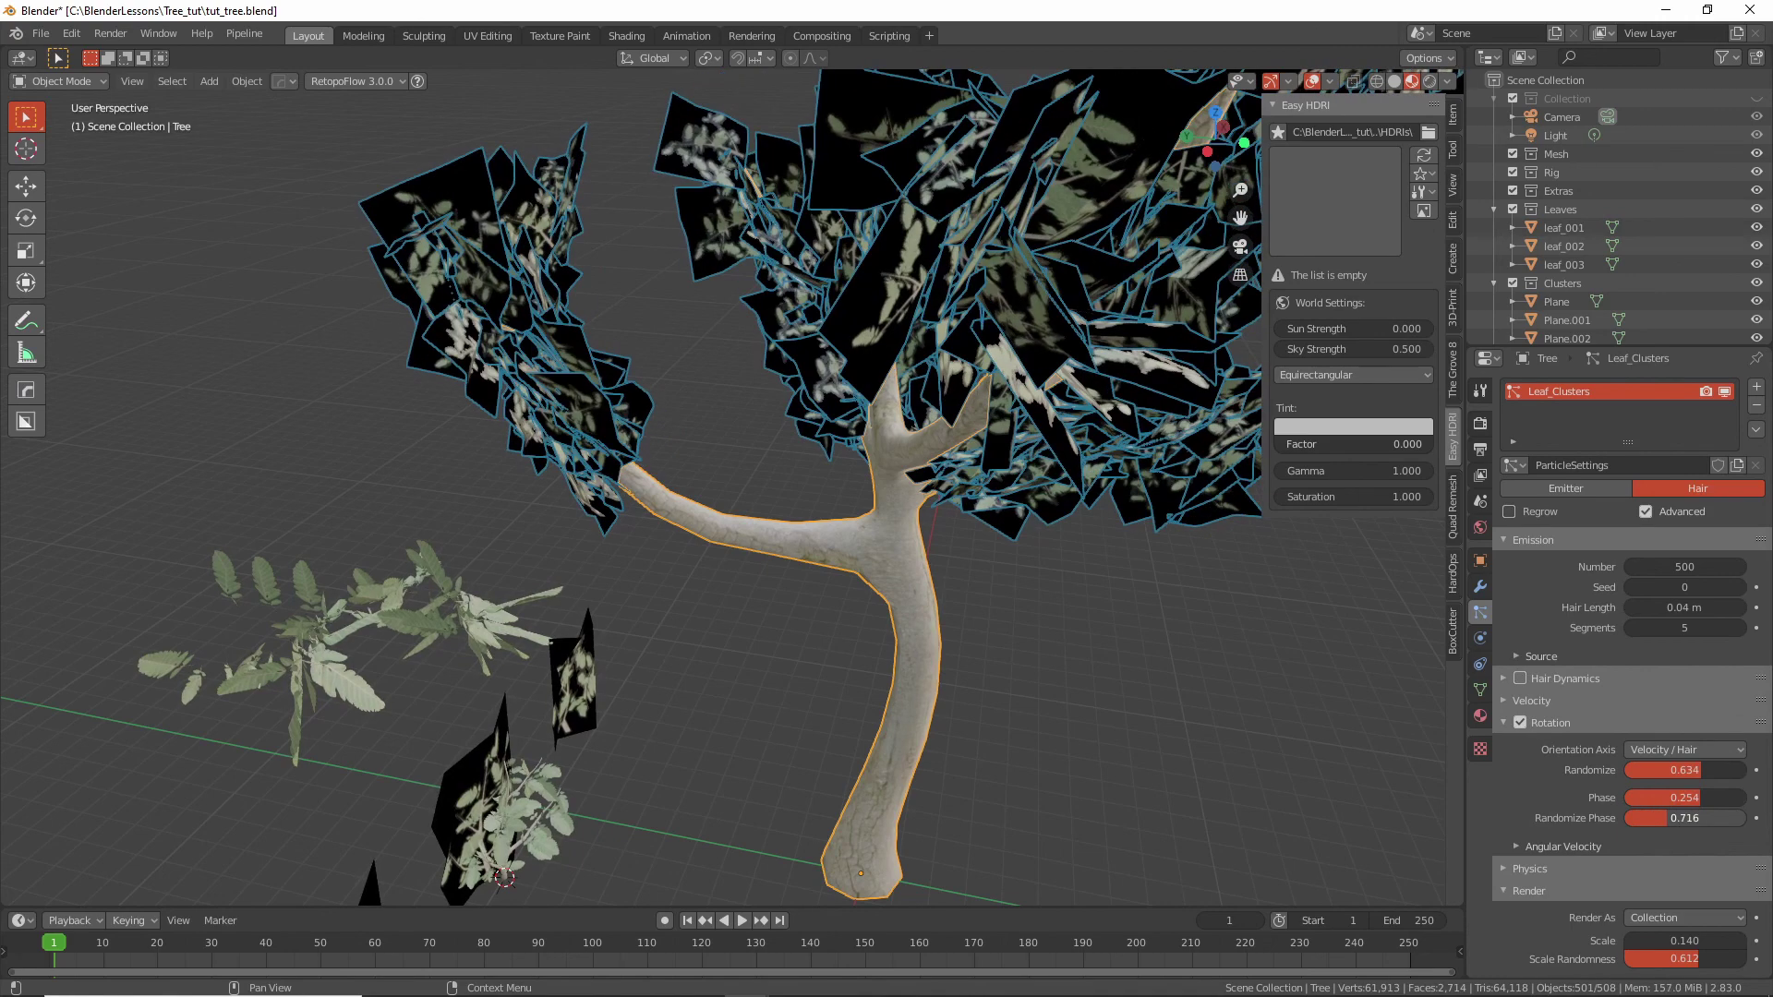
Switch the viewport to rendered shading to preview the leaf clusters on the tree.
middle_drag(1213, 707, 1348, 578)
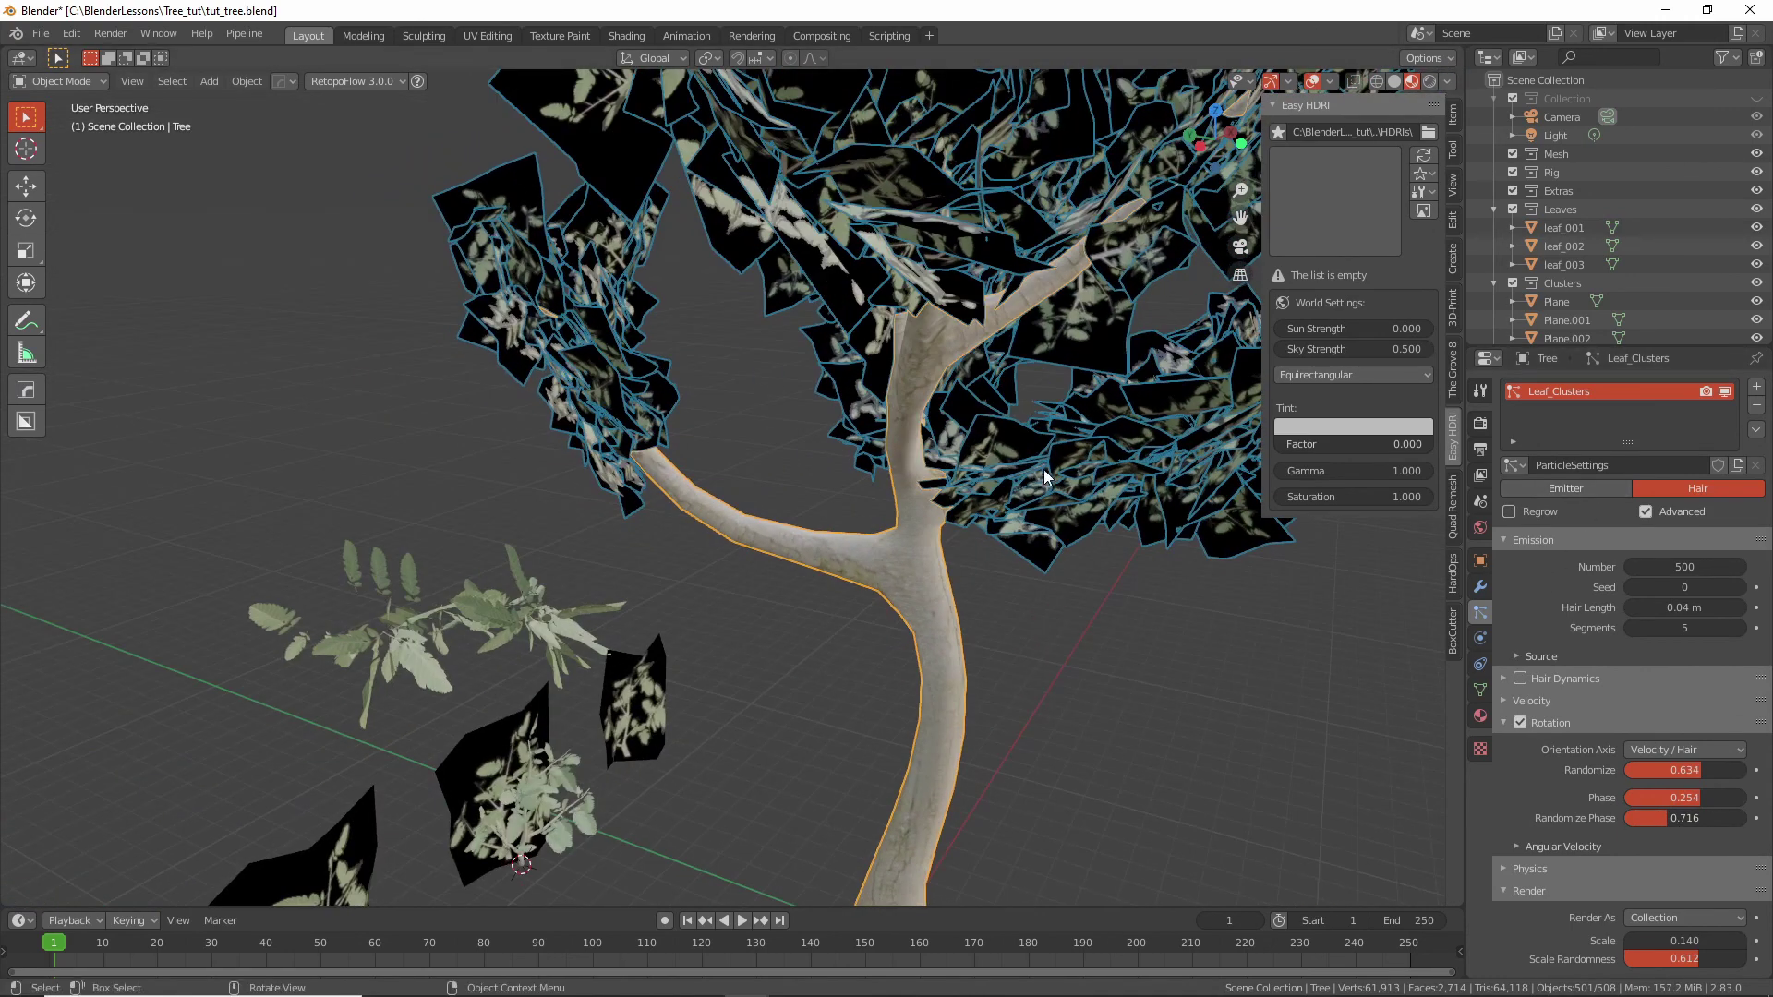
scroll(1112, 611, down, 5)
middle_drag(1112, 613, 1023, 627)
click(1431, 76)
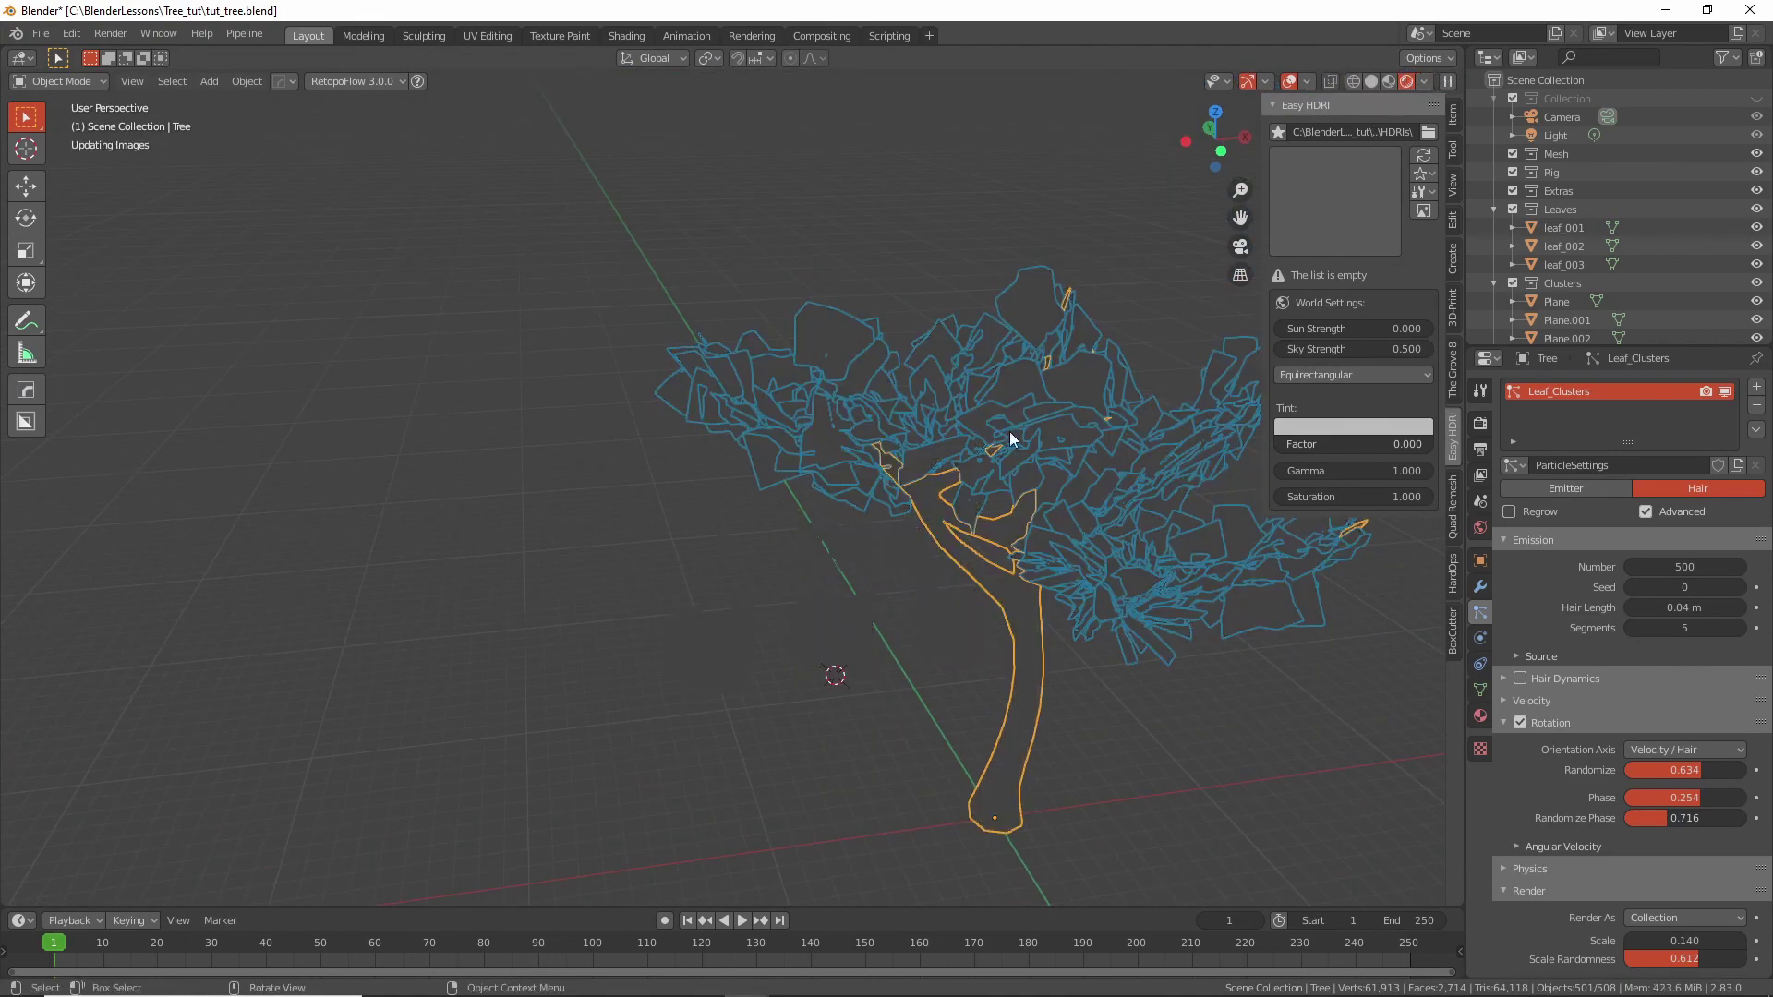
mouse_move(1010, 430)
middle_down()
mouse_move(1177, 426)
mouse_move(1095, 424)
mouse_move(900, 533)
middle_up()
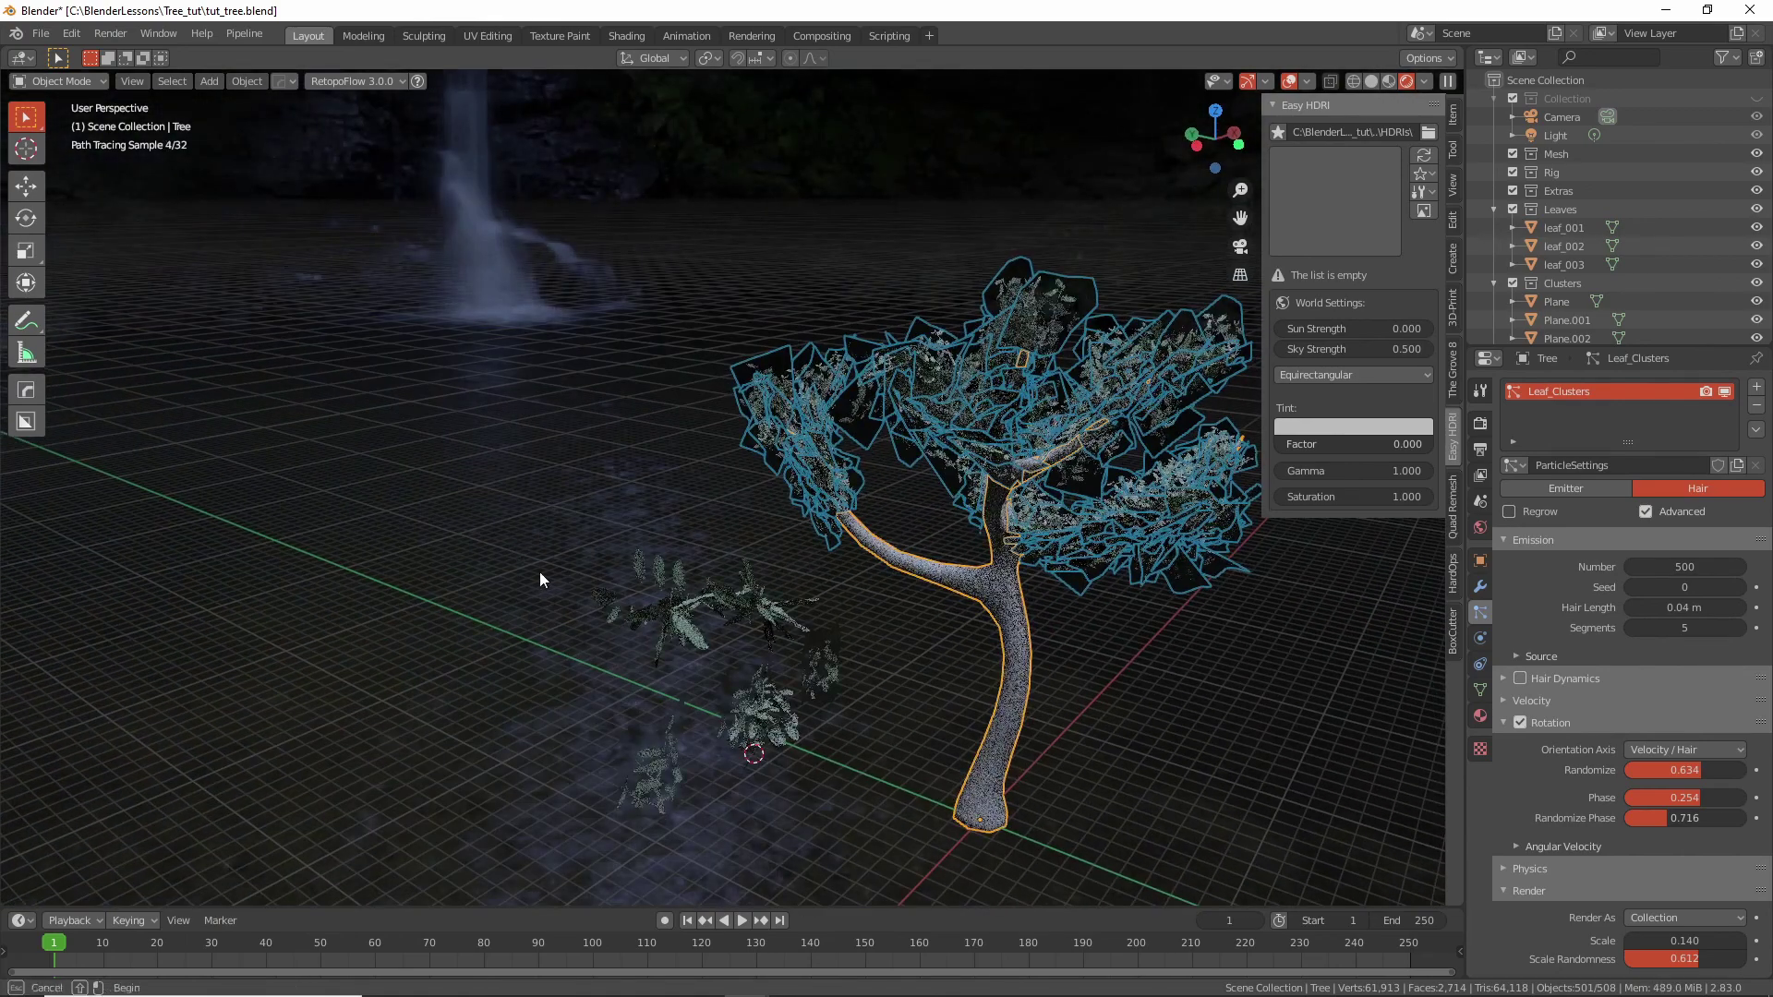
Select the separate leaves, branch and three card planes beside the tree and hide them.
shift+drag(514, 535, 850, 822)
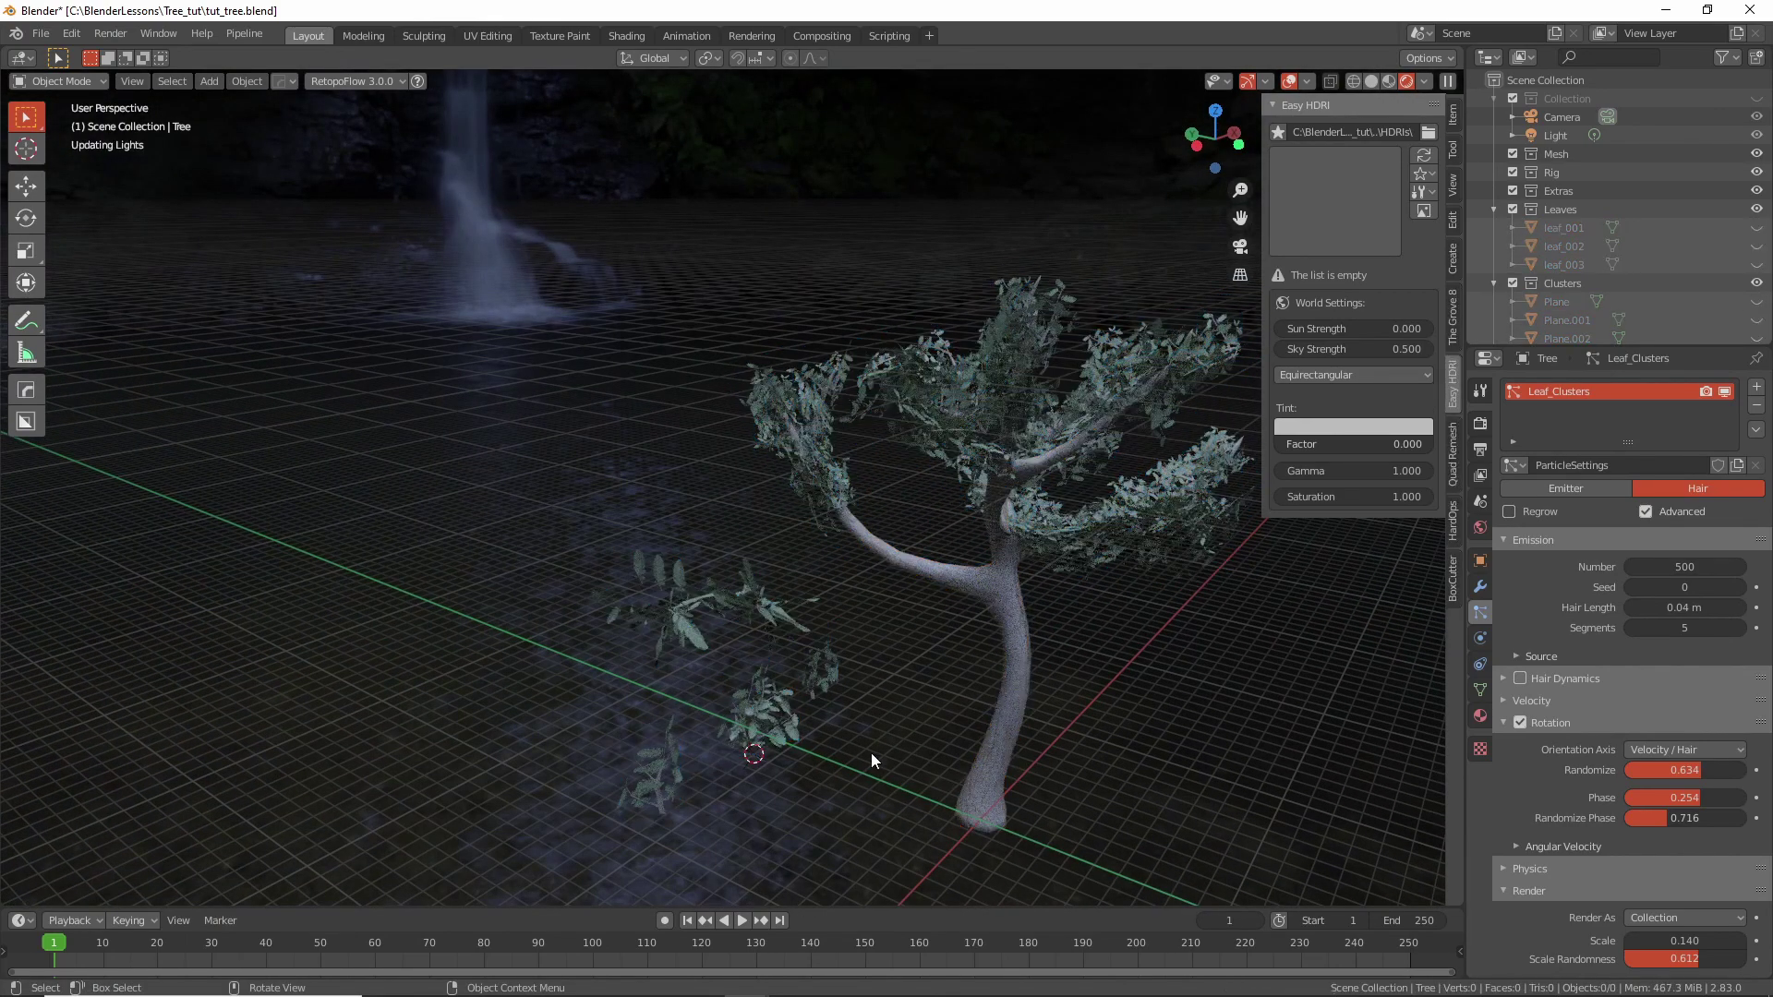
shift+drag(556, 531, 791, 828)
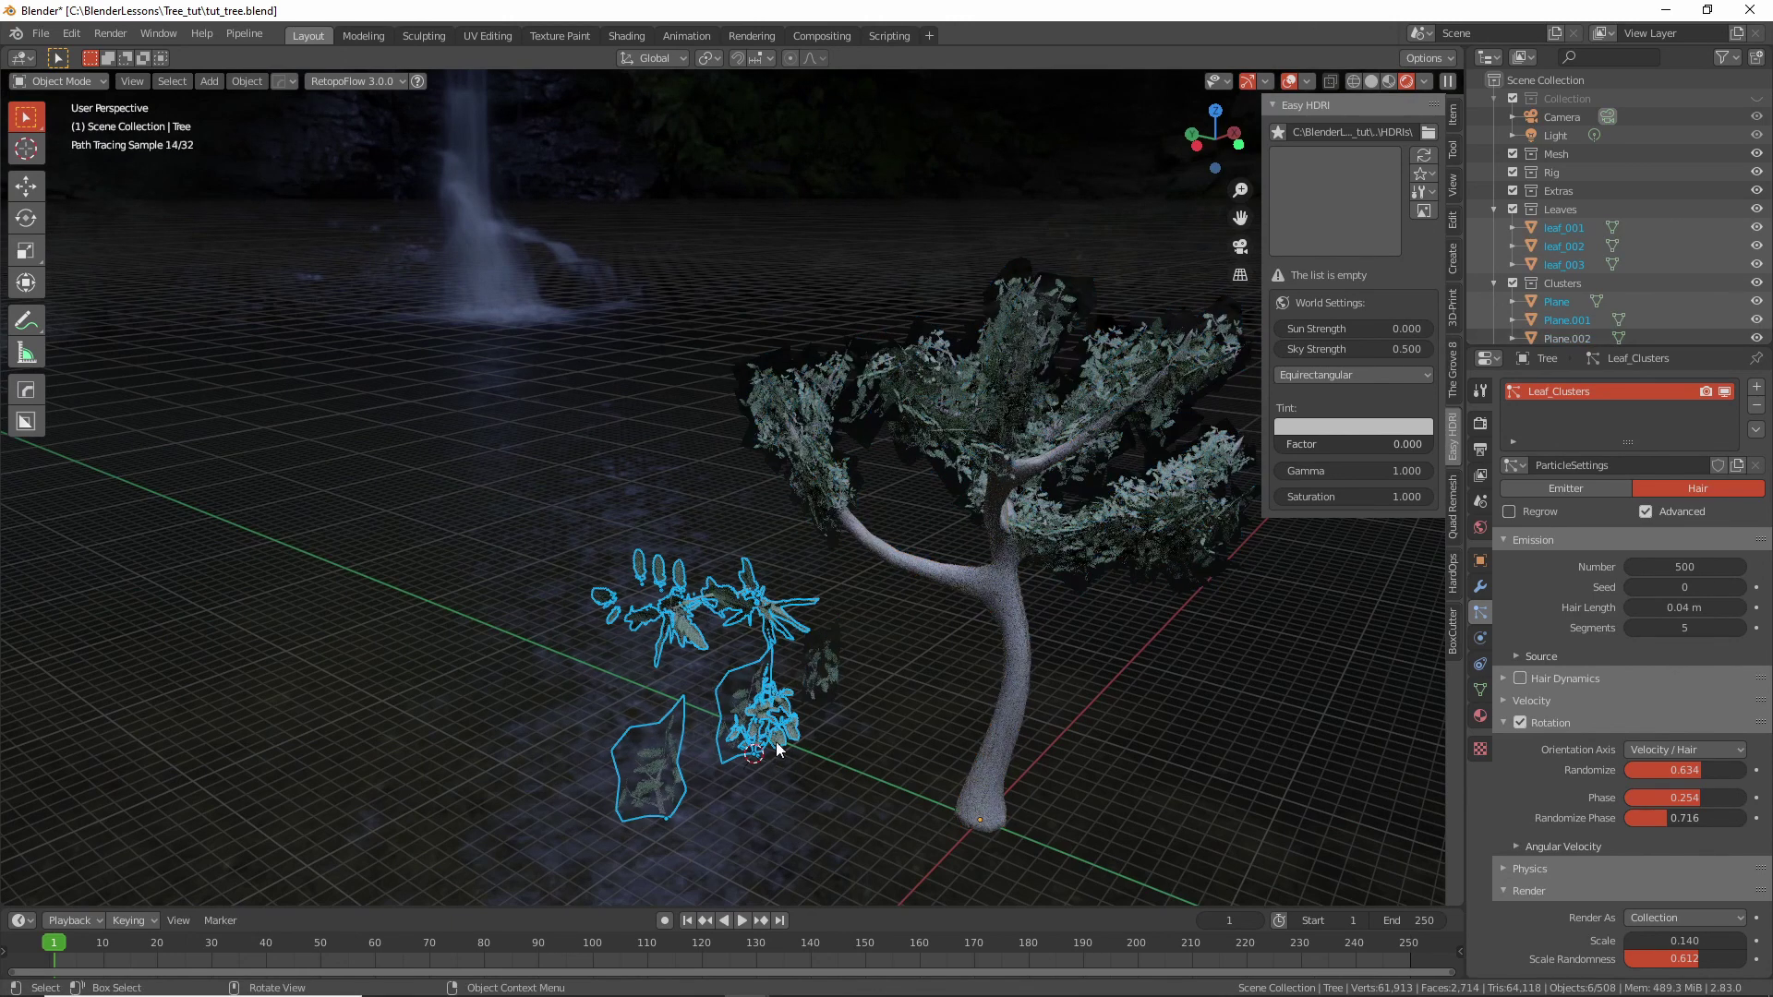
drag(868, 758, 676, 618)
drag(798, 830, 664, 723)
key(ctrl+z)
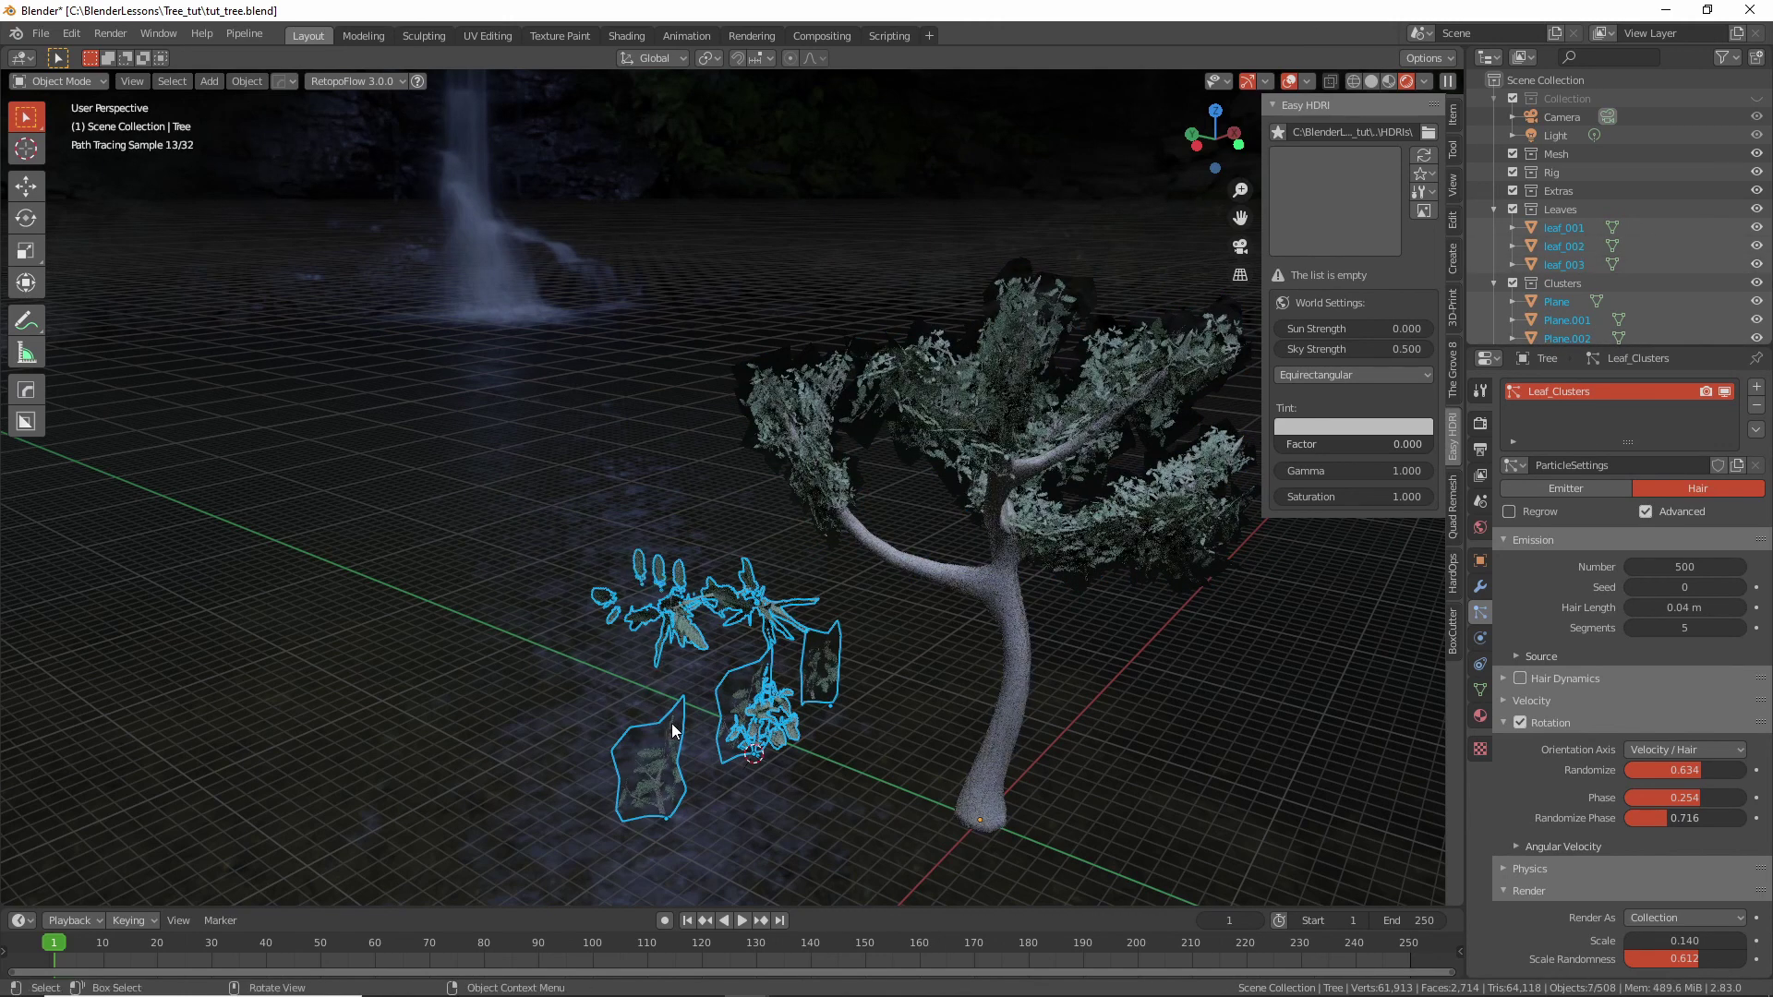
key(h)
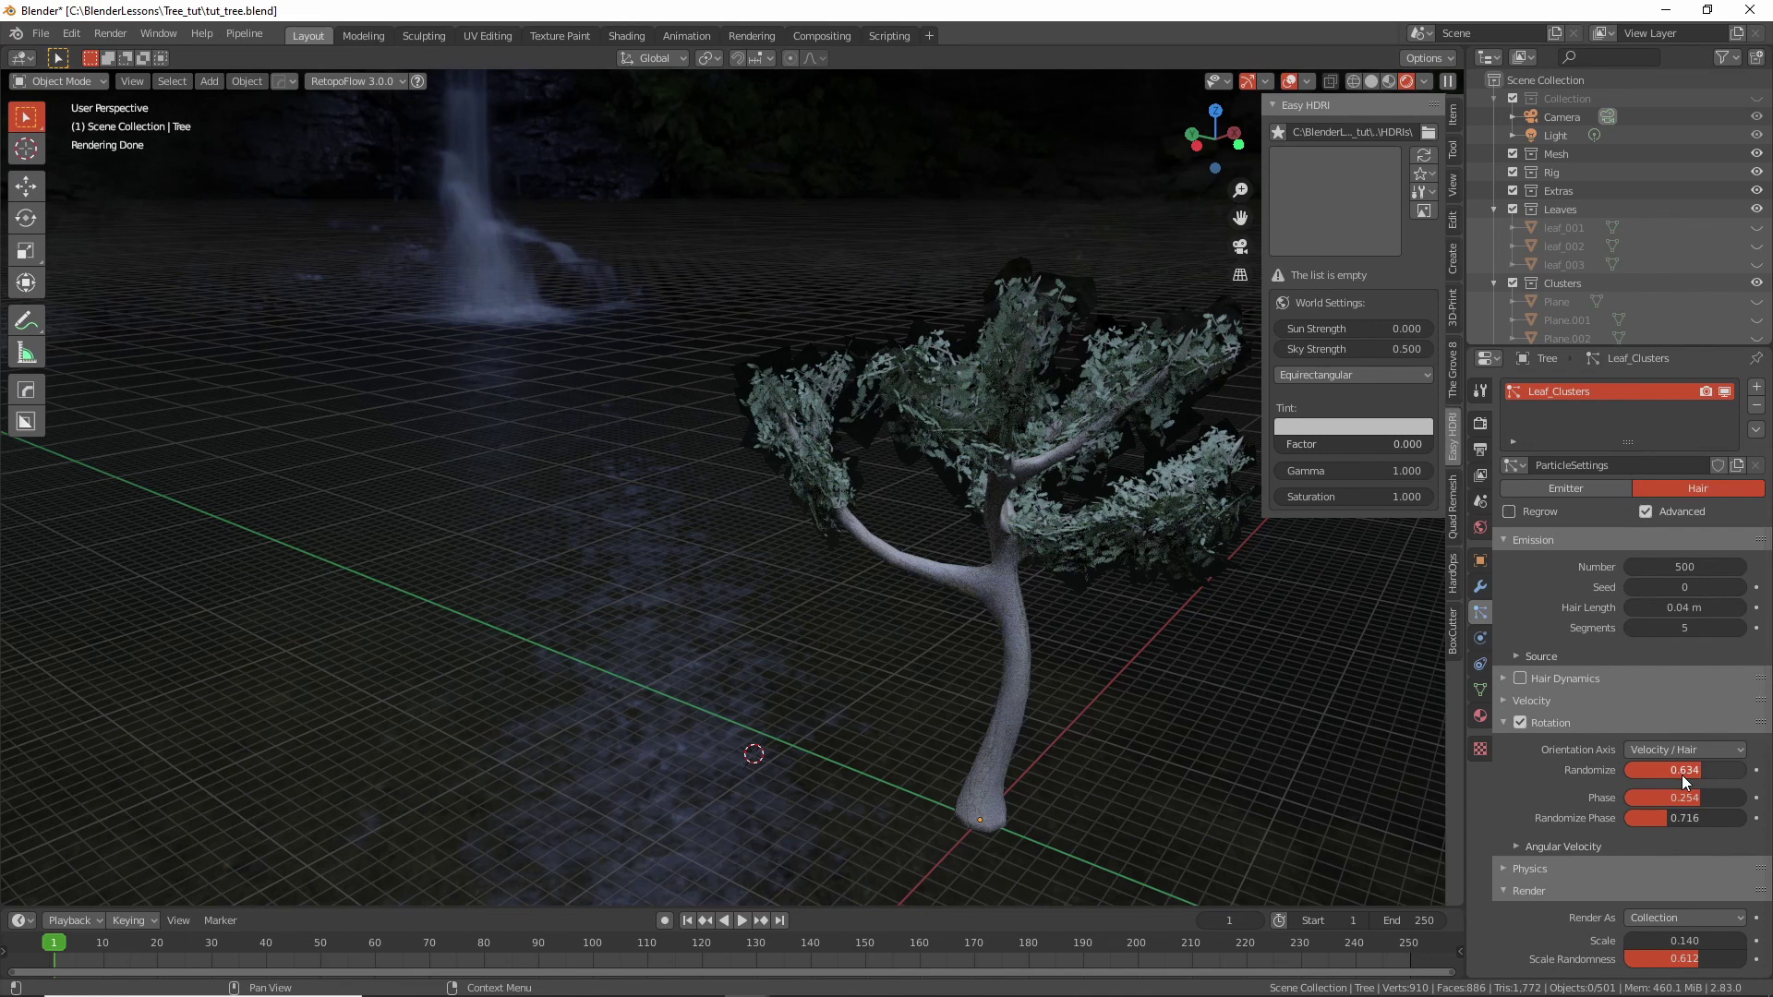
Set the hair length to 0.054 m and fly the scene camera back until it frames the whole tree.
drag(1679, 609, 1703, 609)
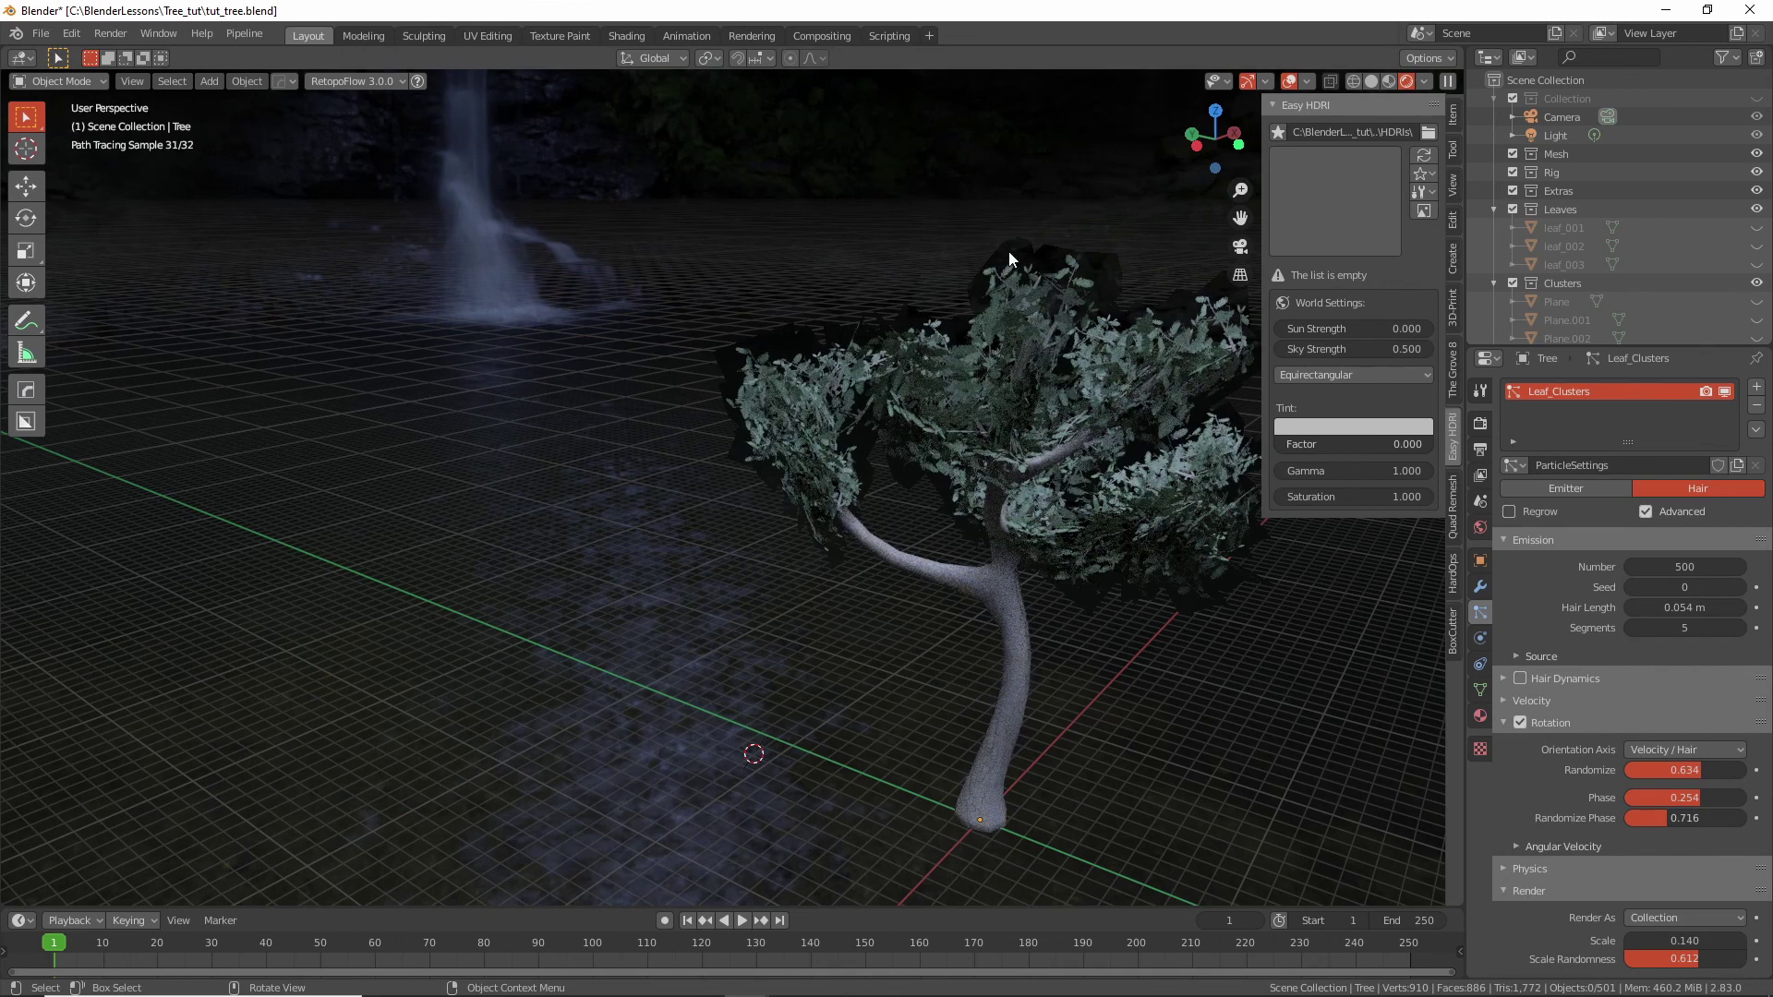
key(KP_0)
key(shift+grave)
key(s)
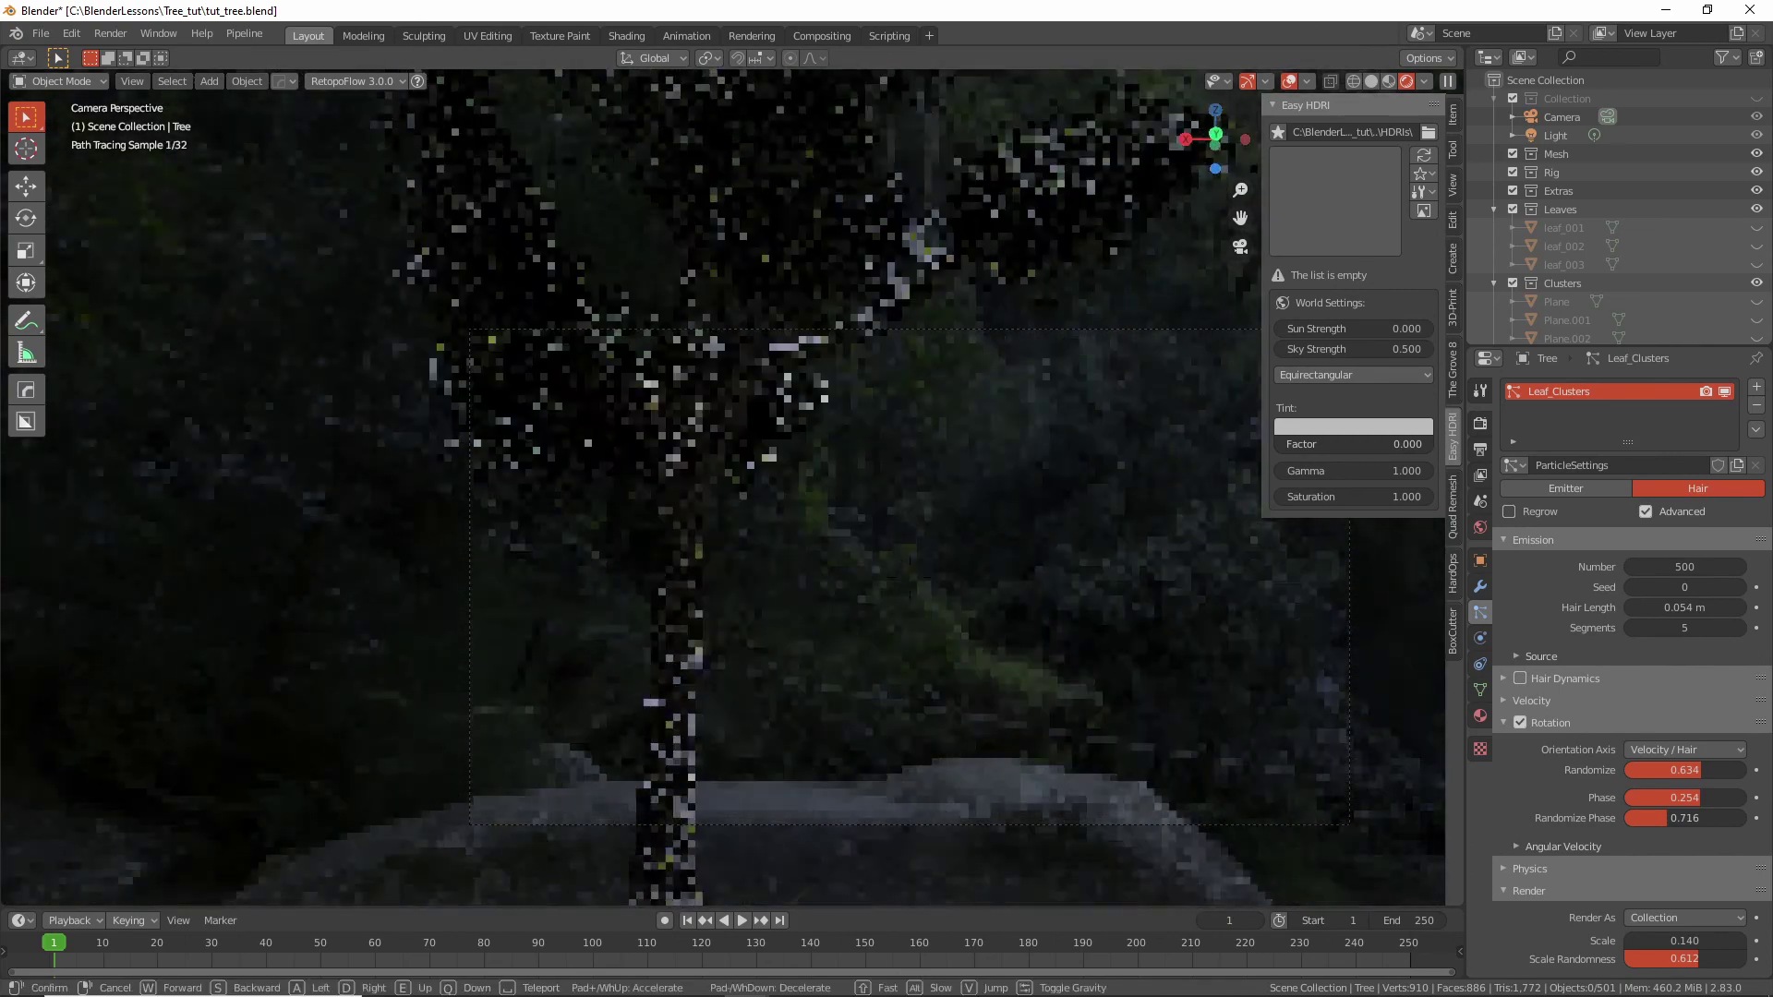
click(1071, 476)
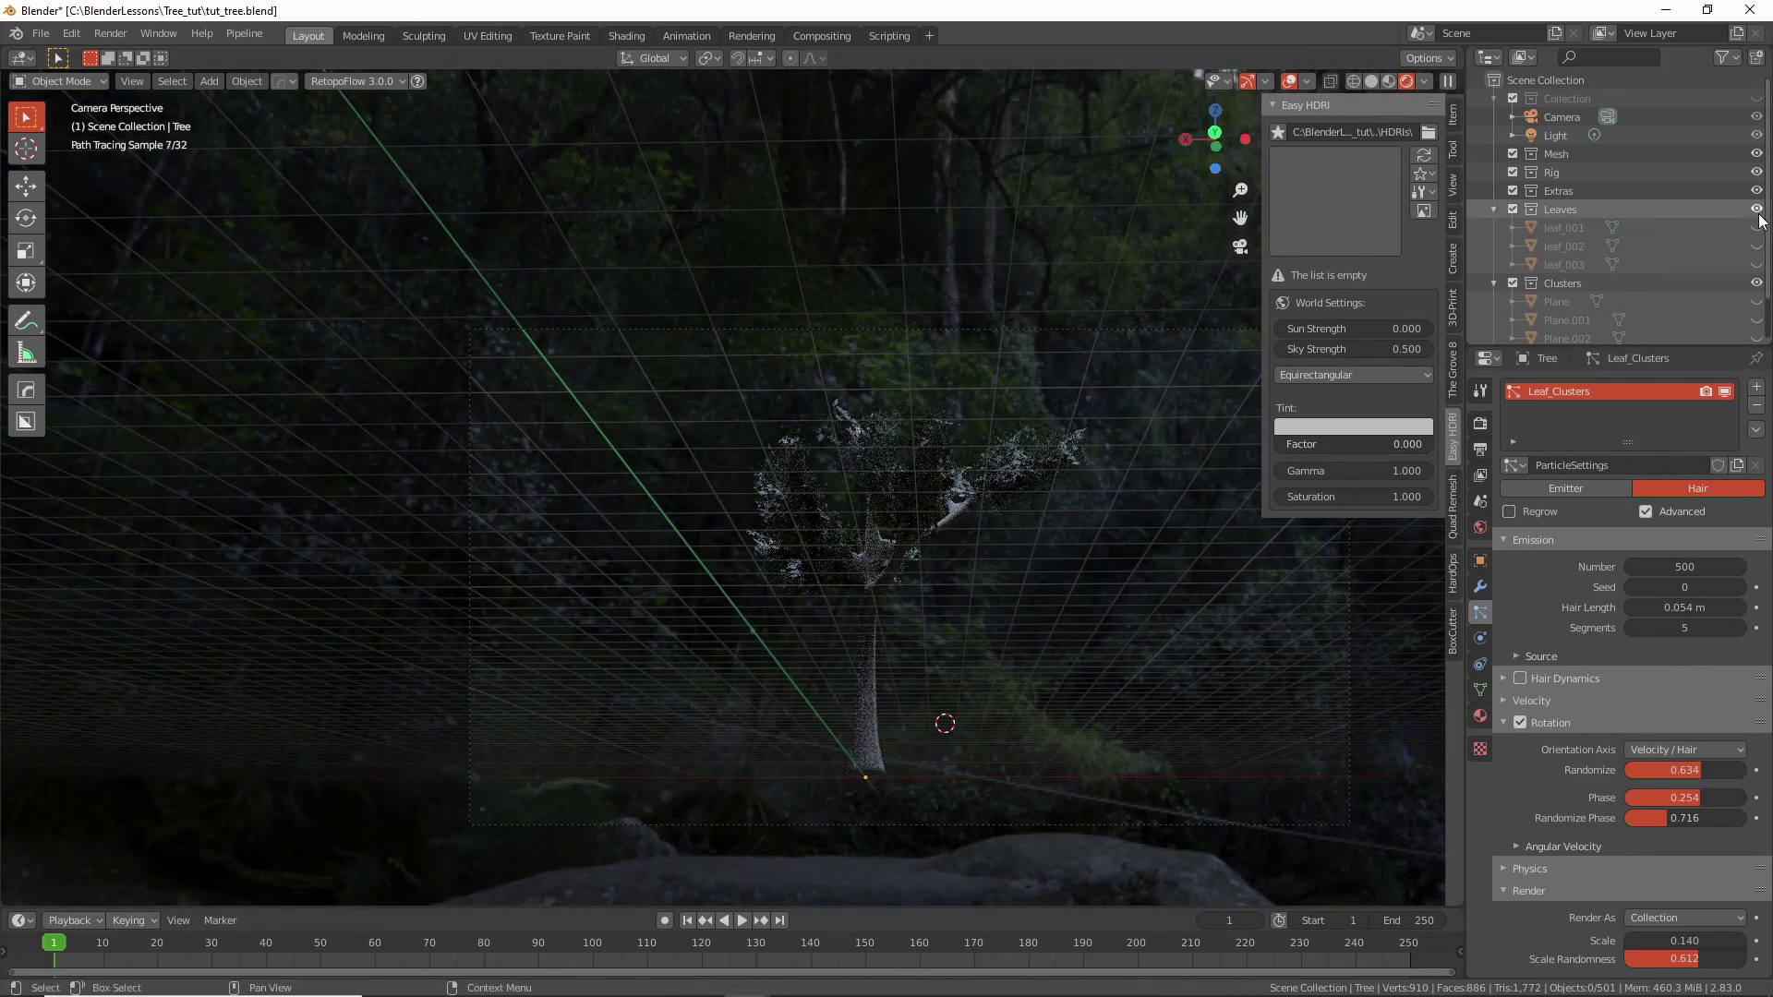
Show the render visibility column in the Outliner and disable the Leaves and Clusters collections in renders.
click(1731, 58)
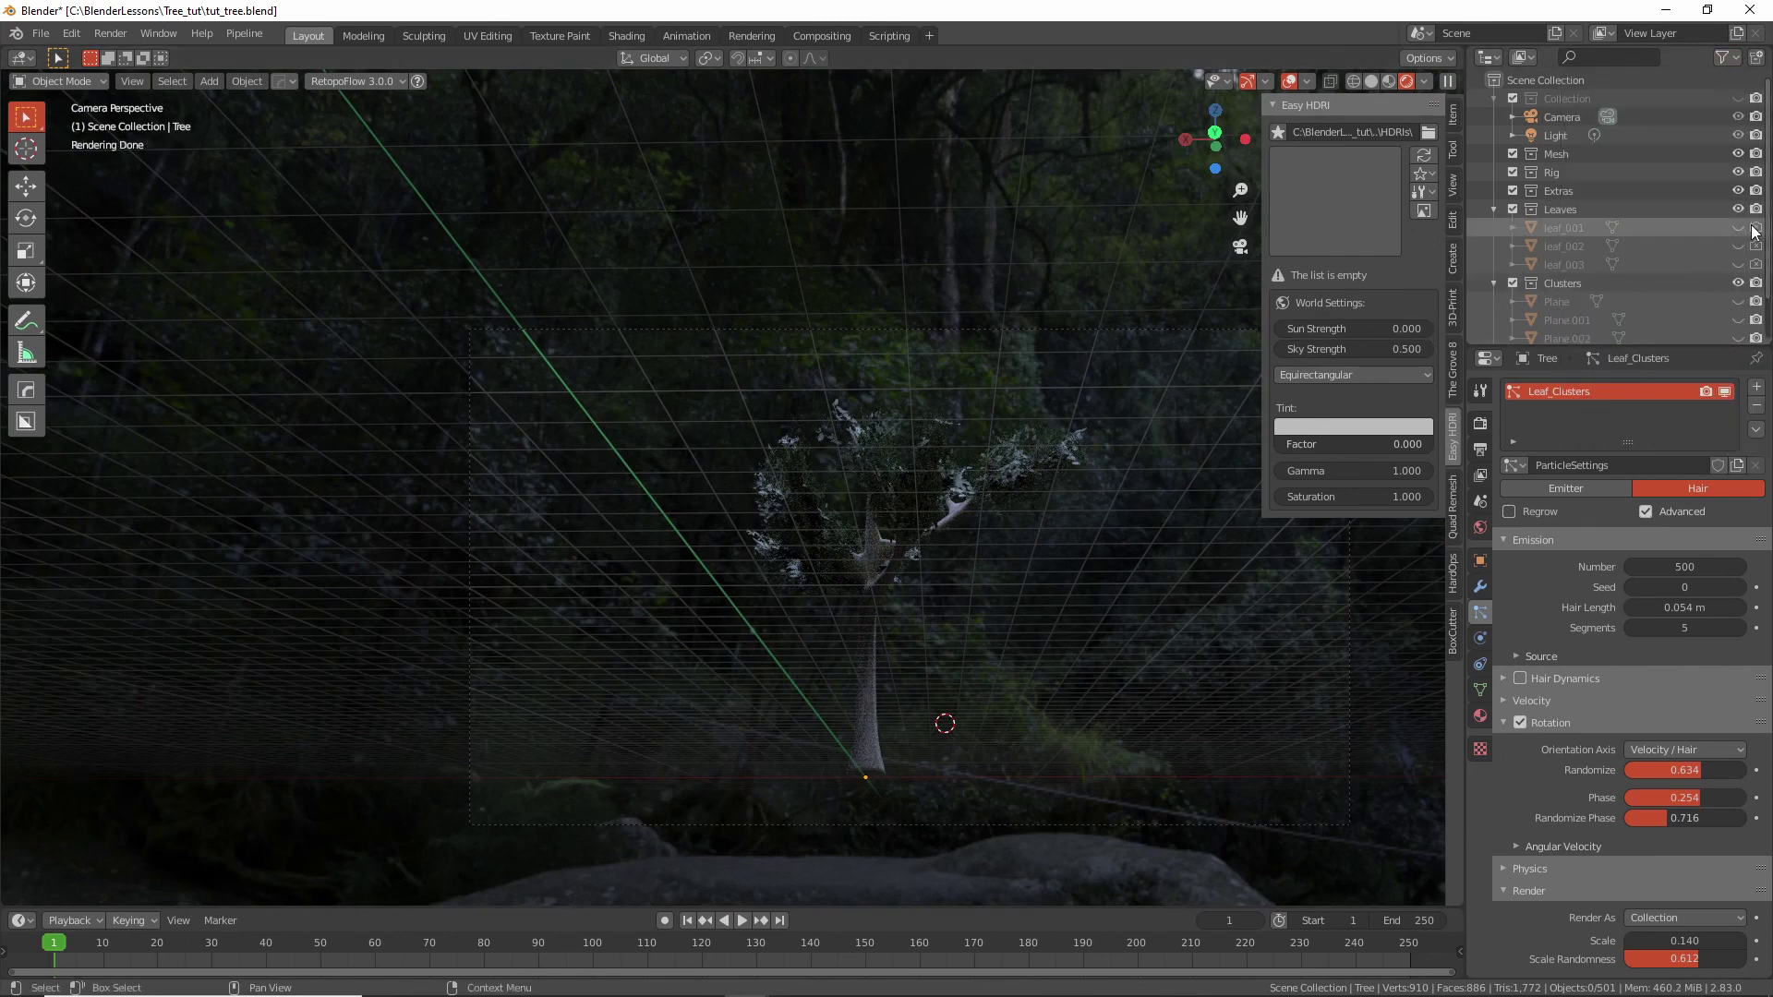
click(1756, 210)
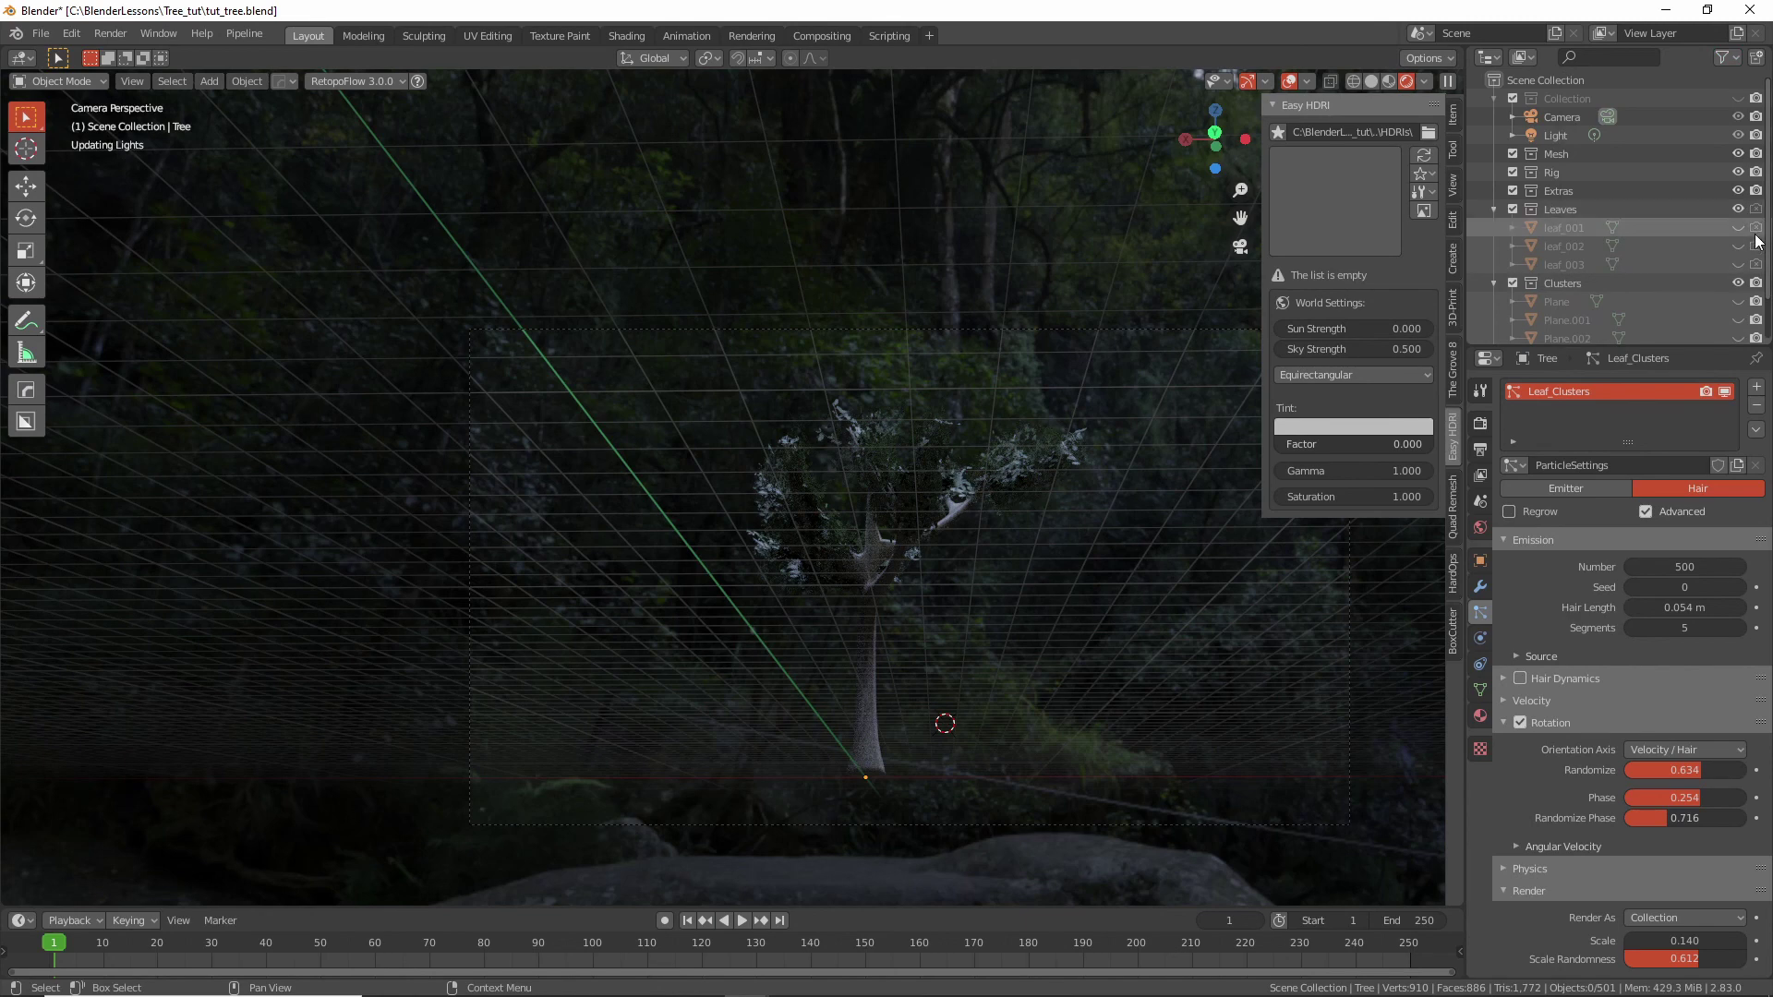
click(1760, 288)
scroll(1760, 313, down, 2)
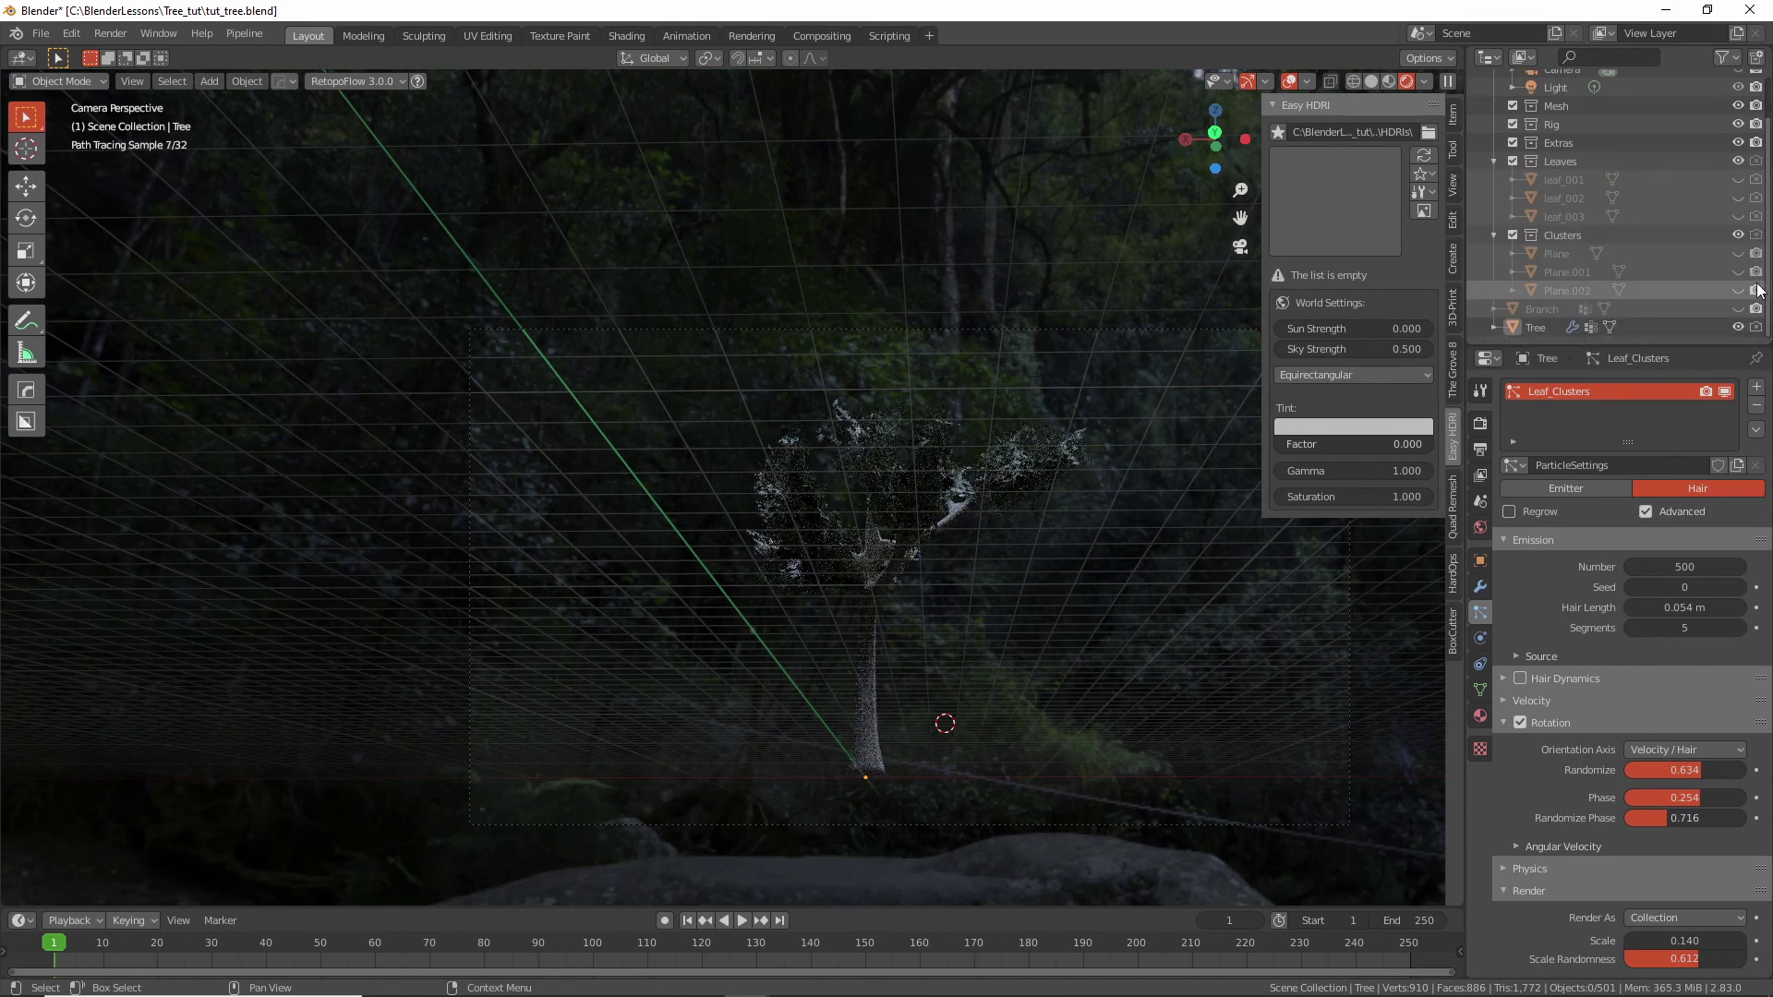
click(1737, 327)
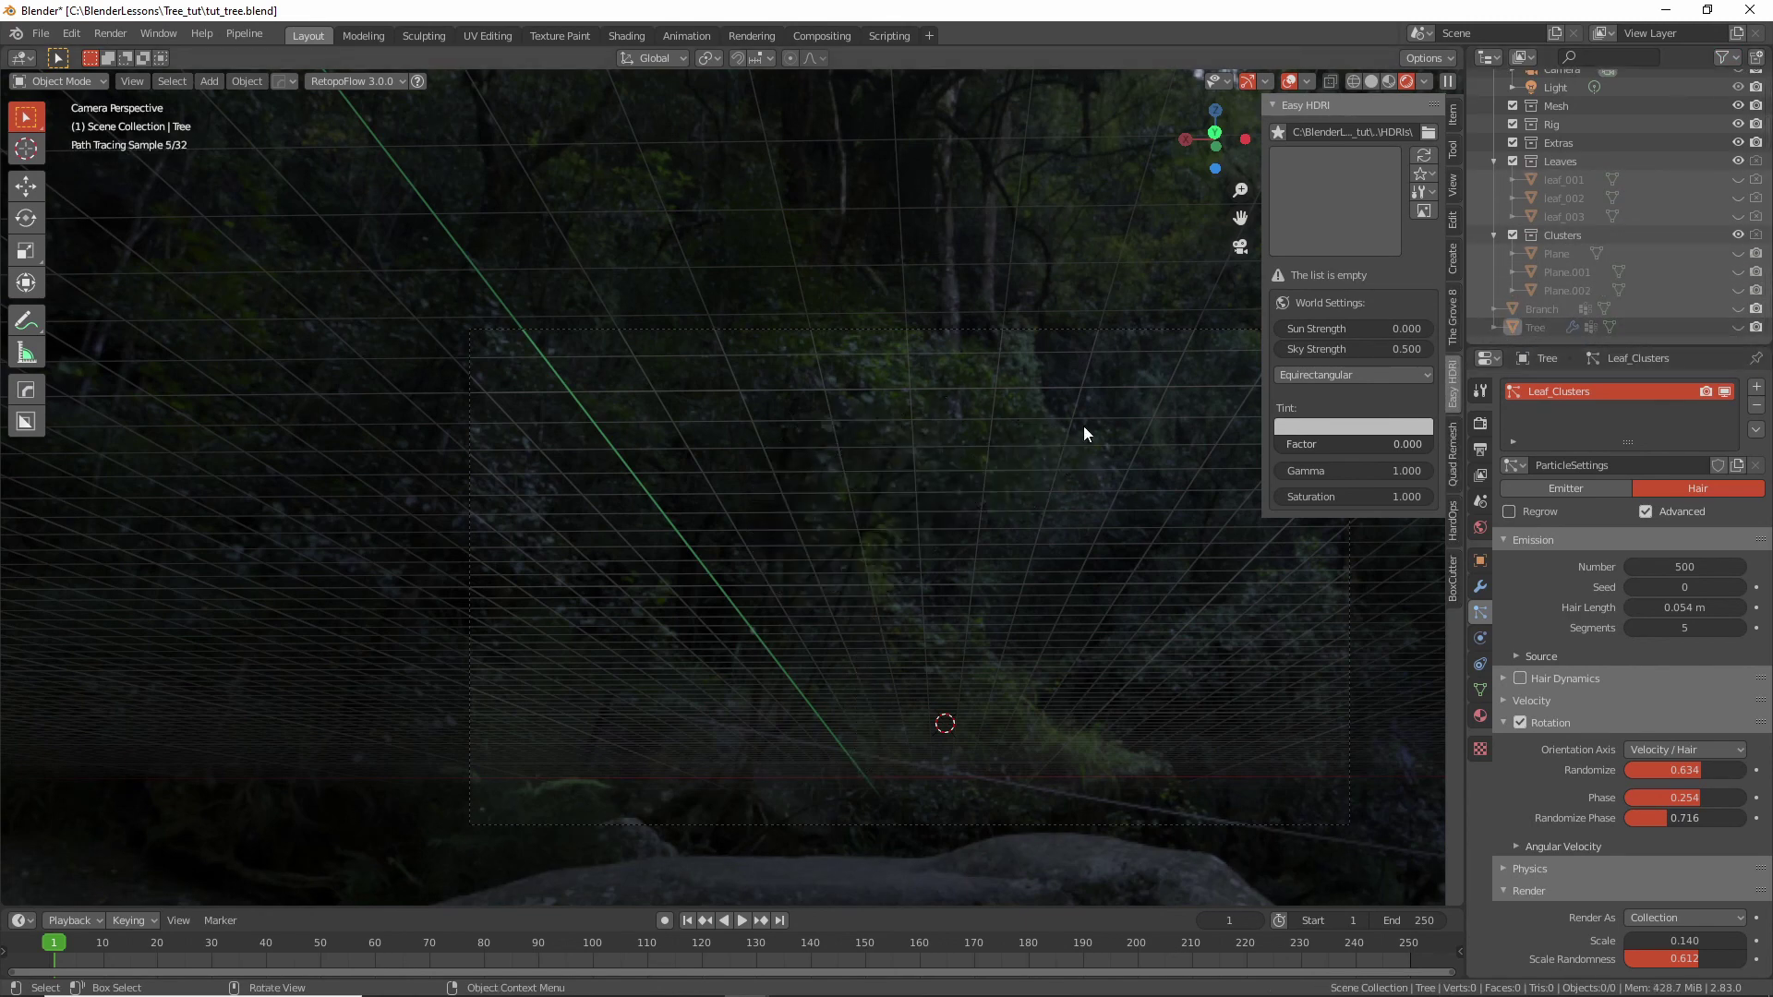
key(ctrl+z)
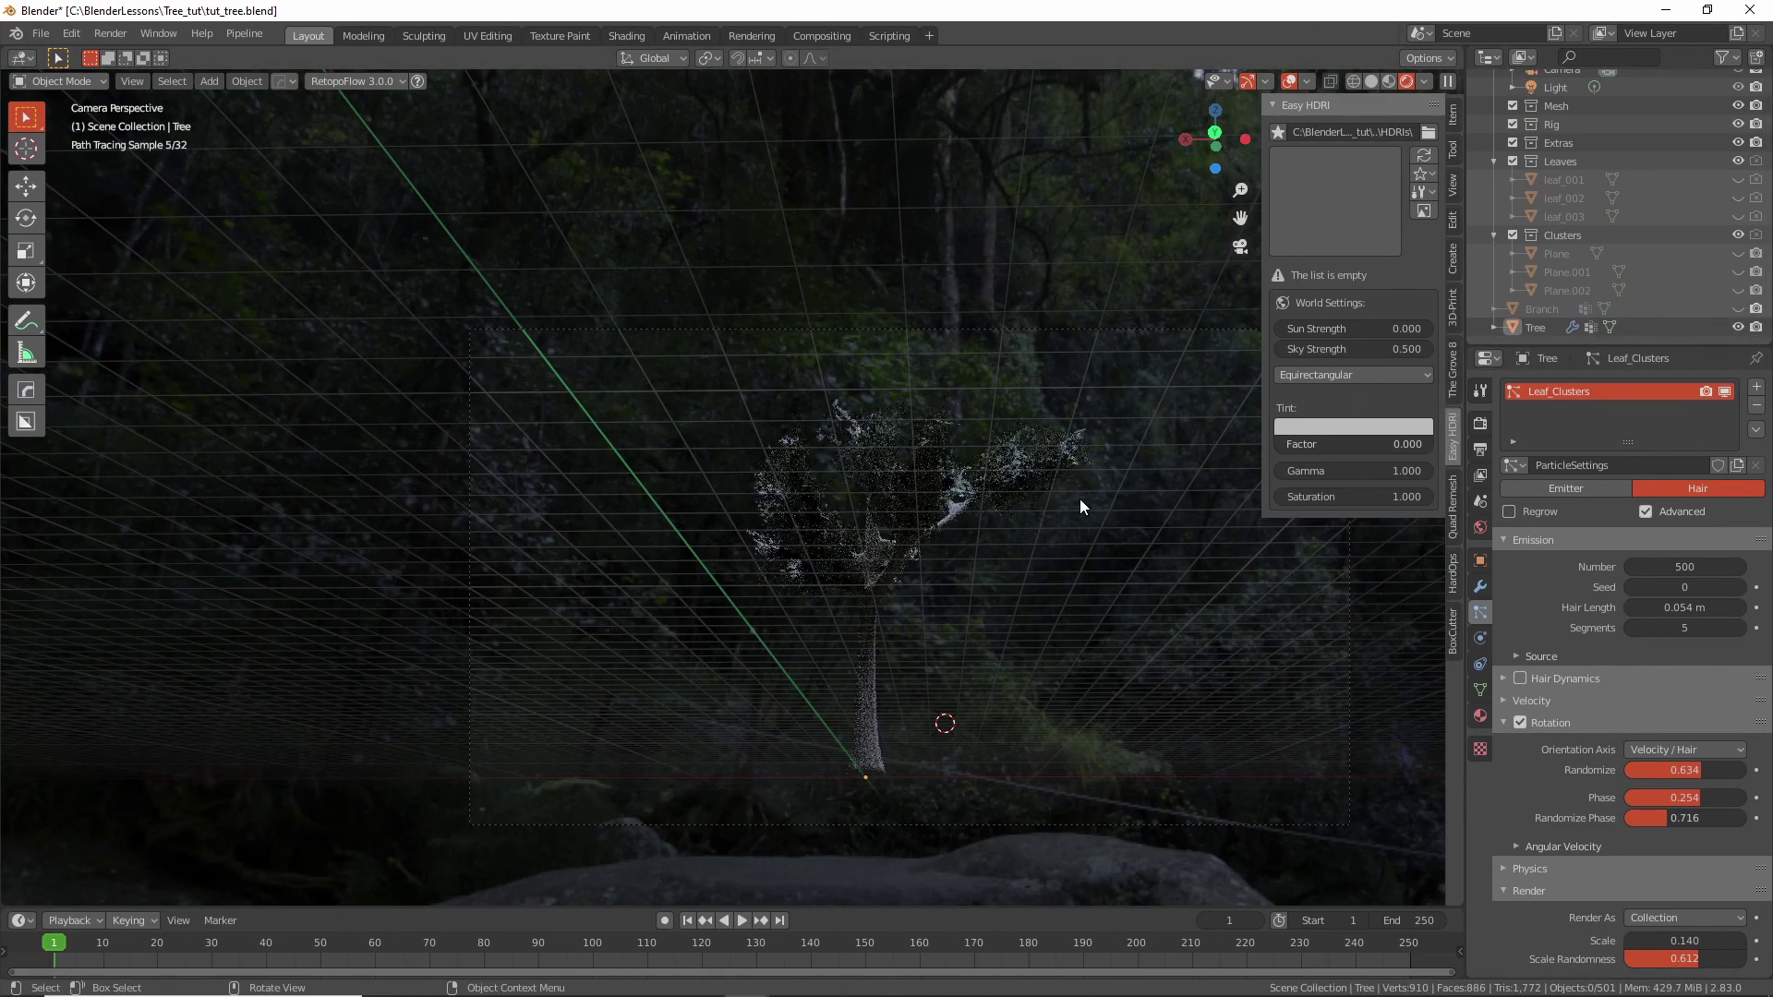
Set the world's Sky Strength to 1.000 and render a test image, closing the render window when done.
middle_drag(1061, 467, 1094, 524)
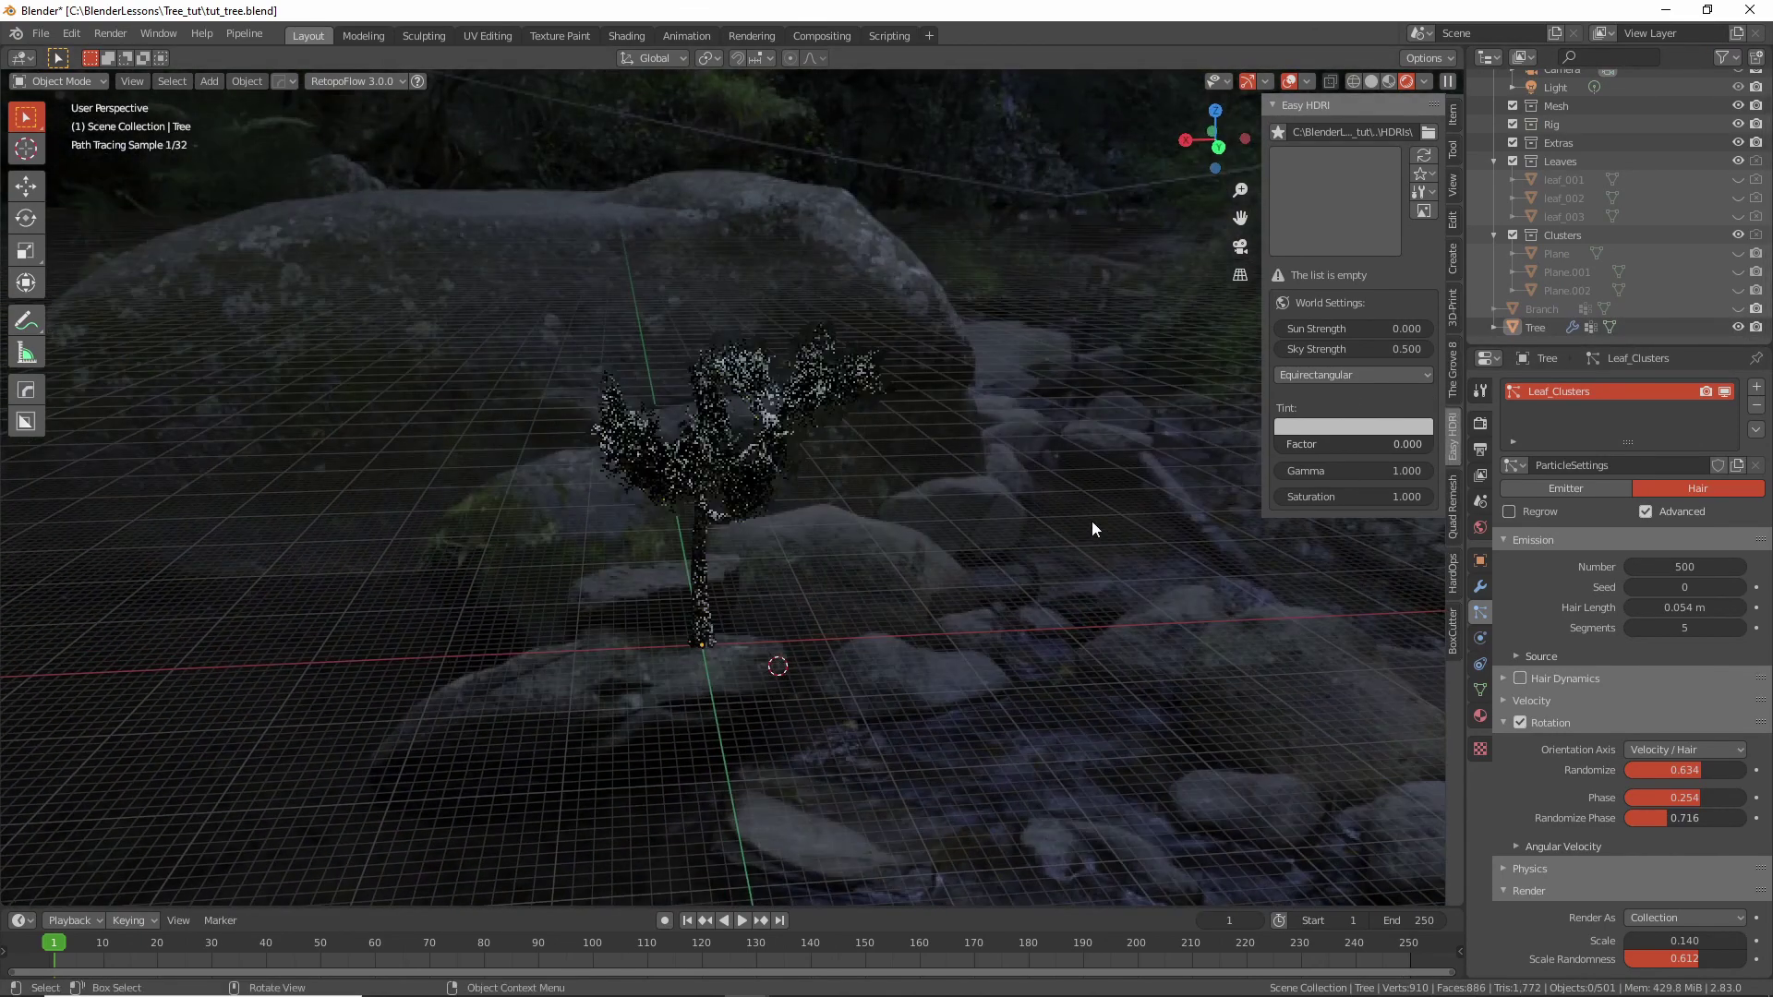
click(1386, 349)
key(Return)
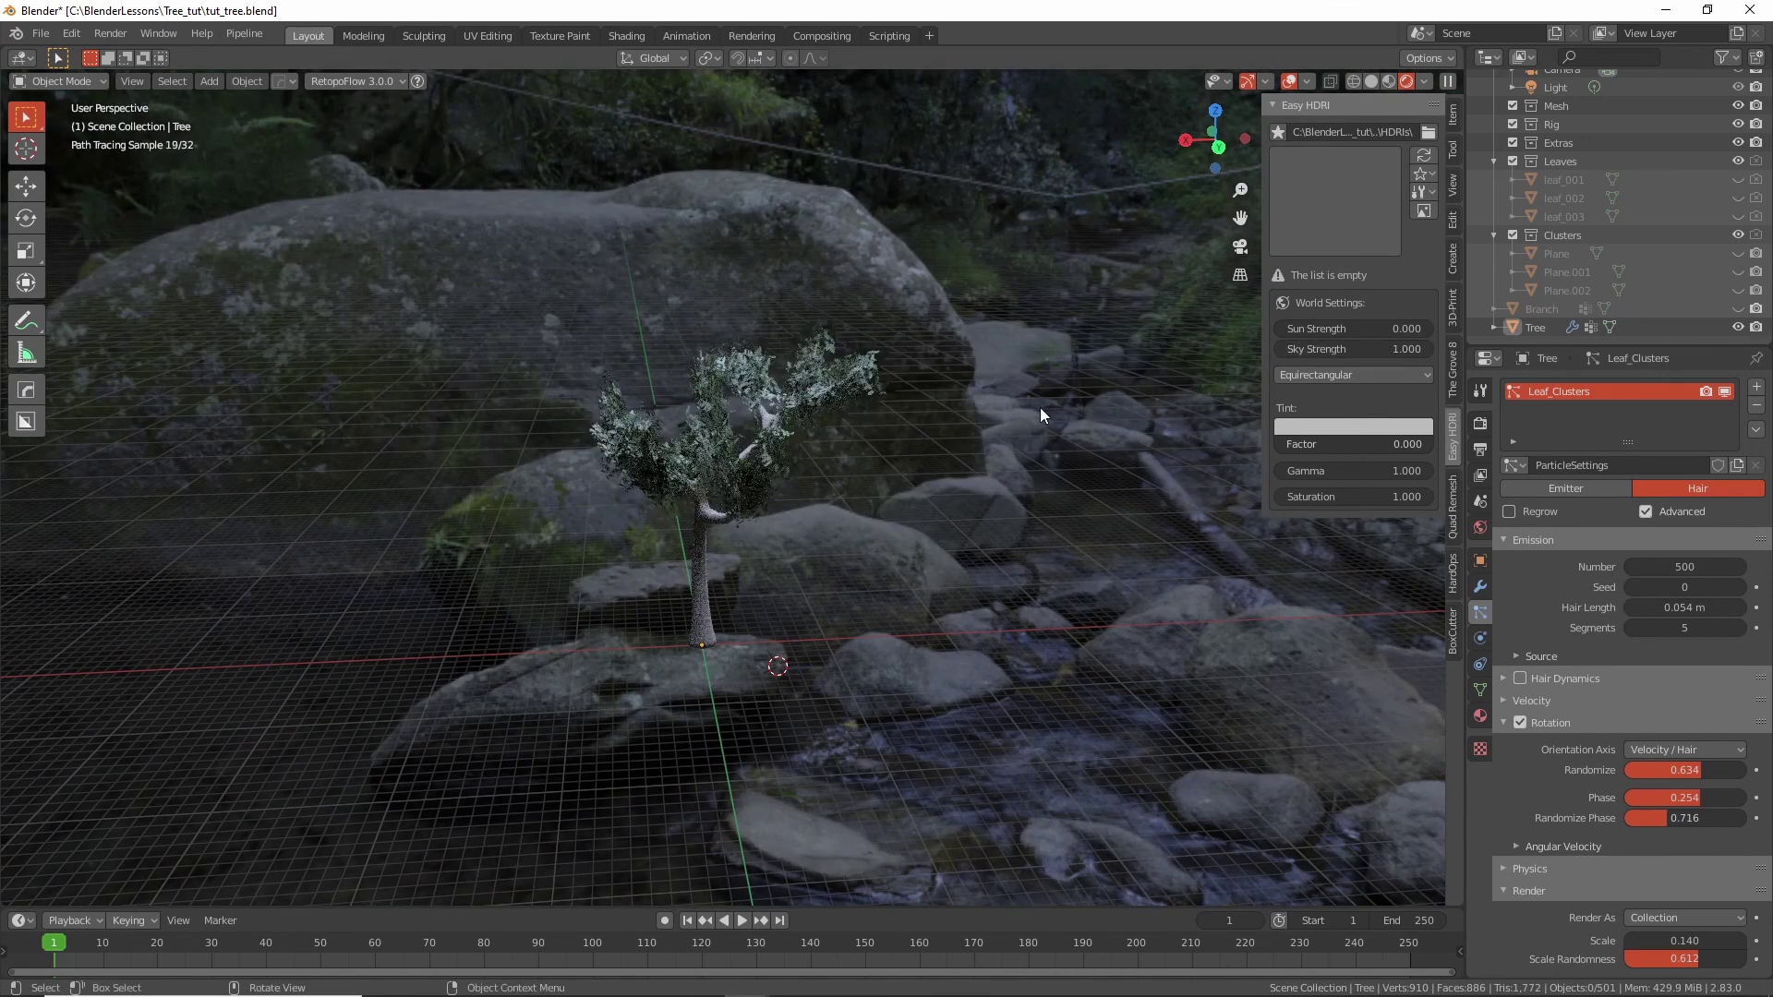
key(F12)
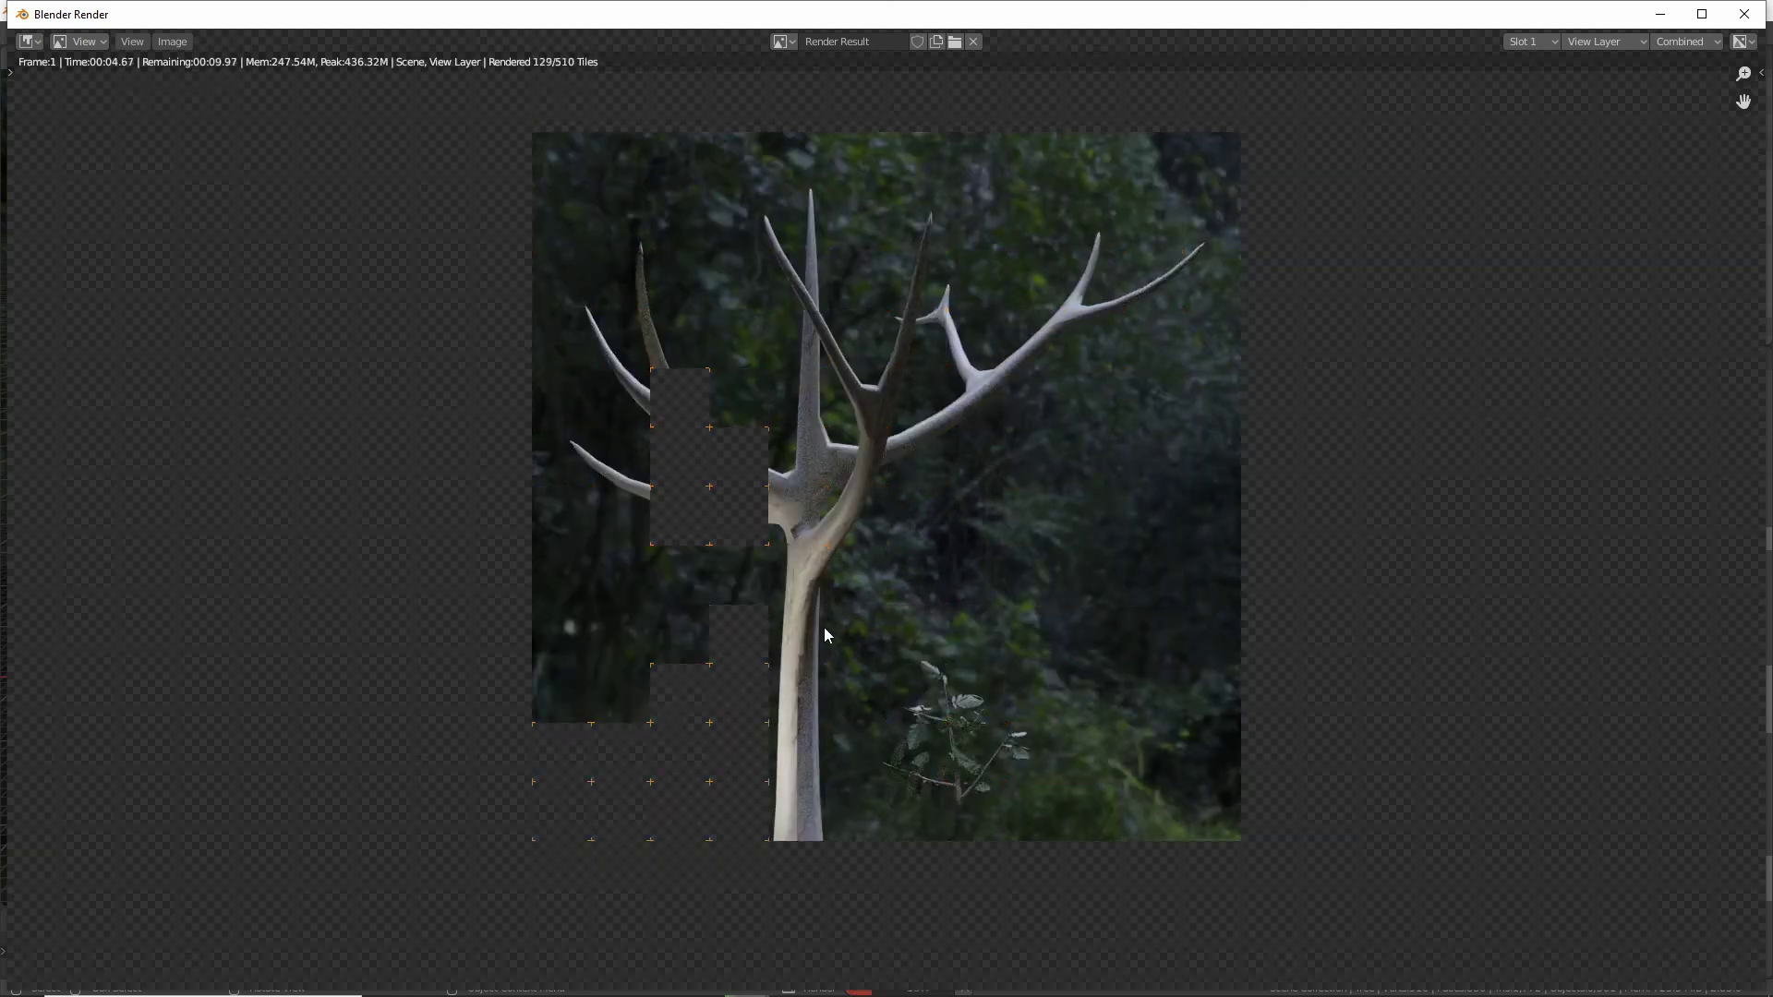
click(1744, 16)
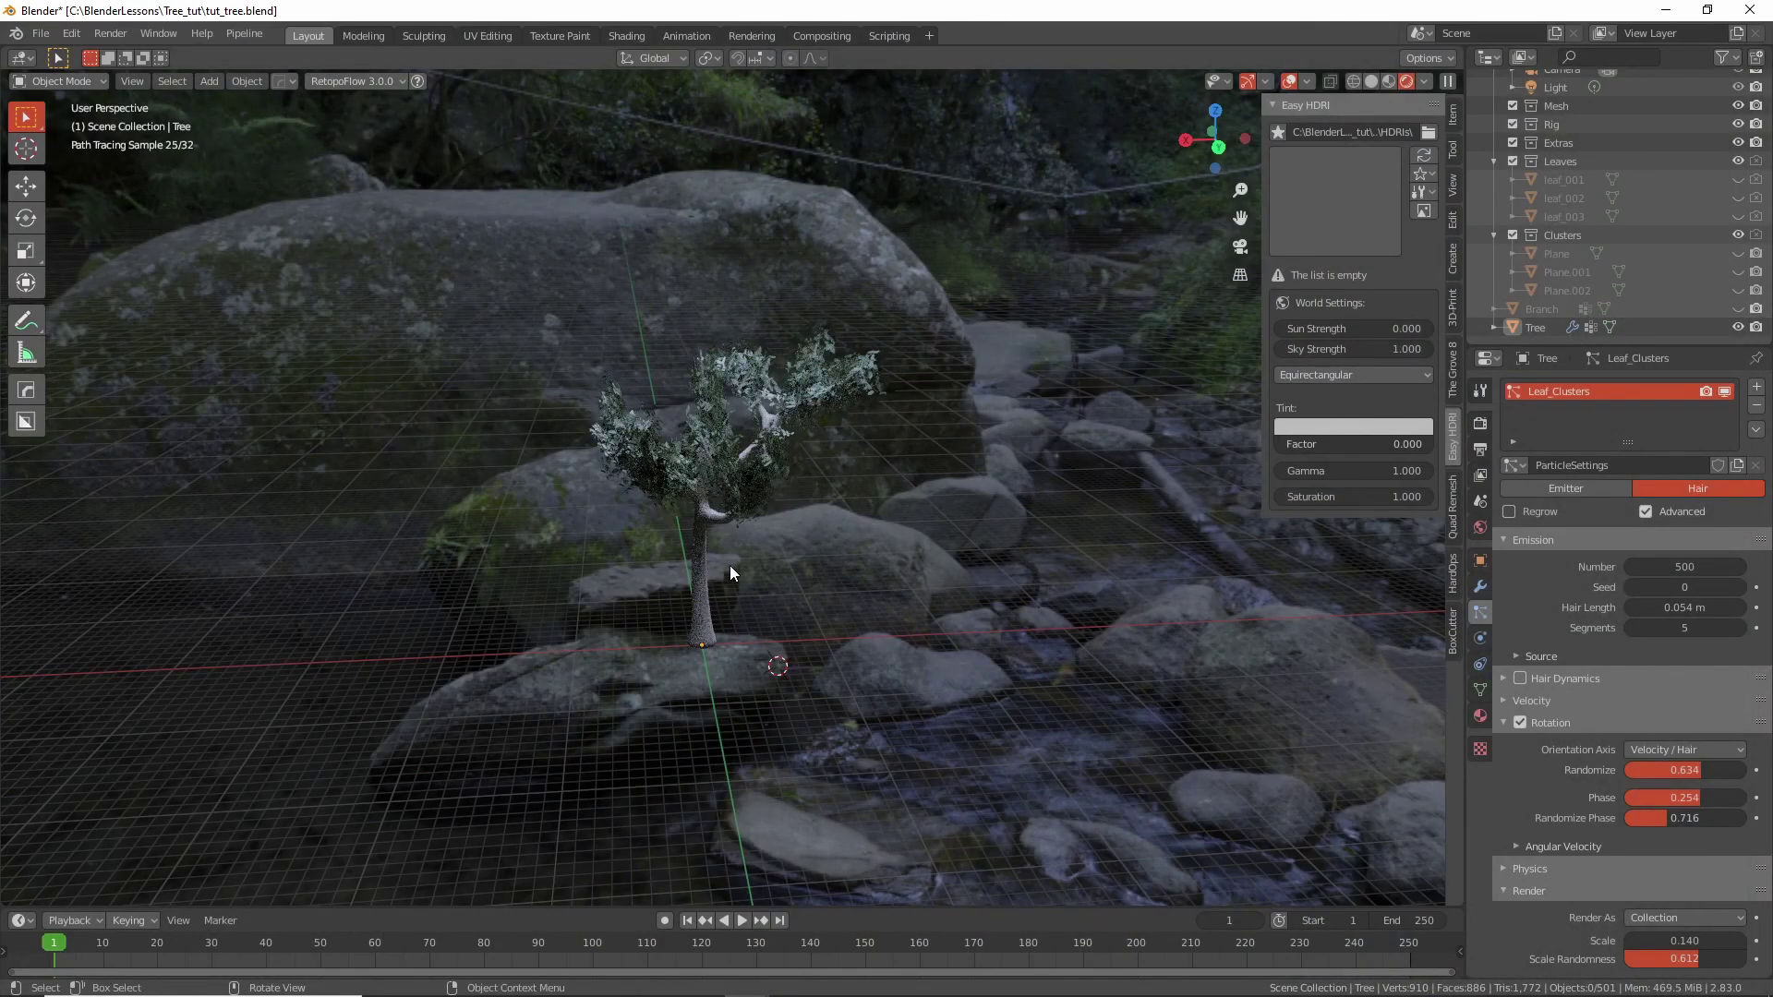
Select the tree and convert its particle system modifier into real card objects.
click(696, 590)
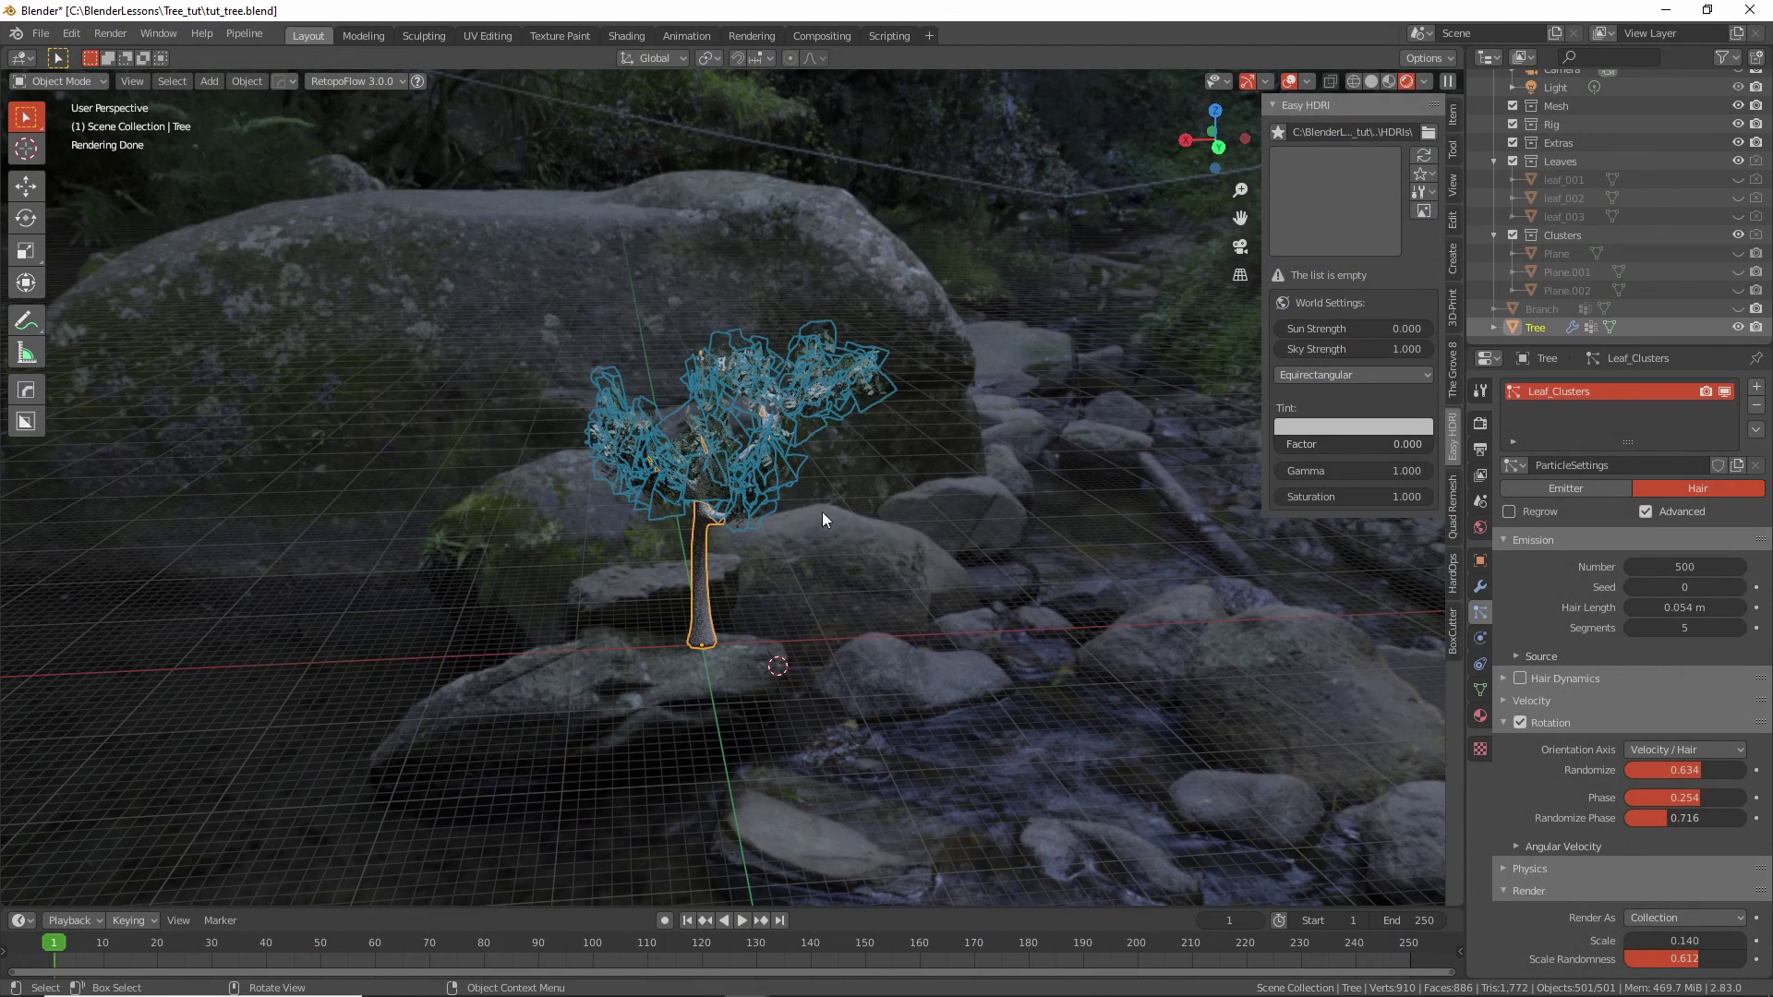
click(1482, 588)
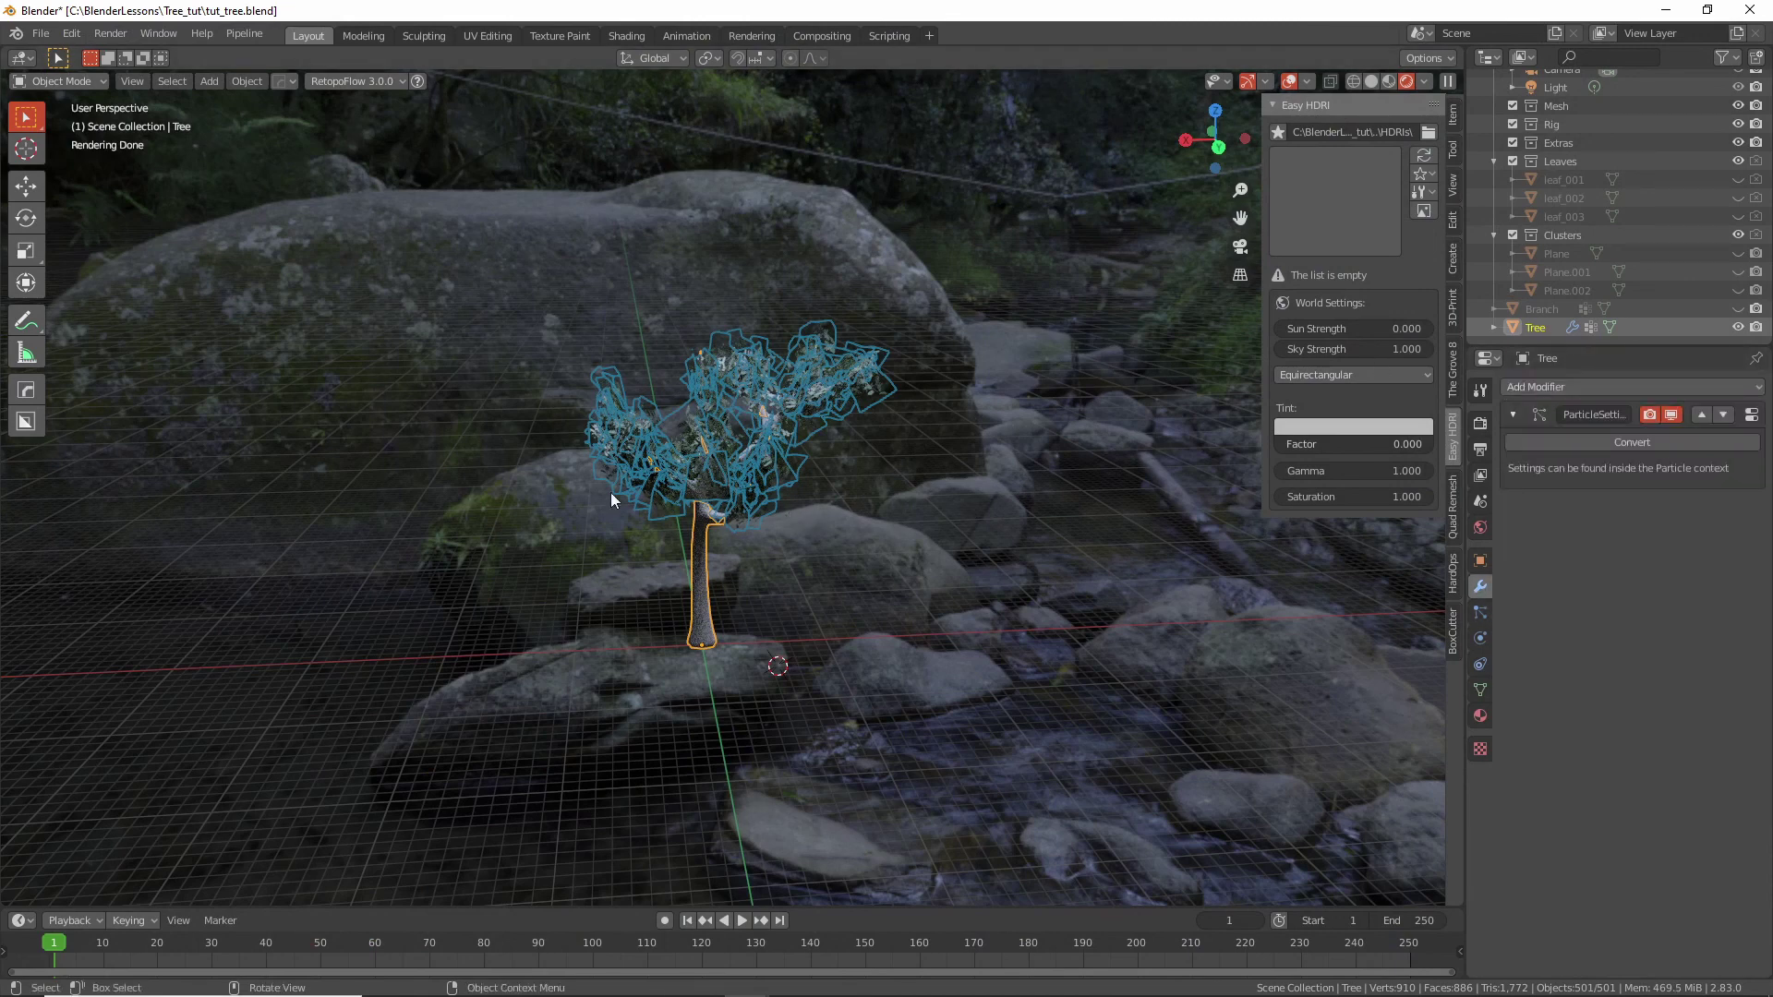
click(1598, 446)
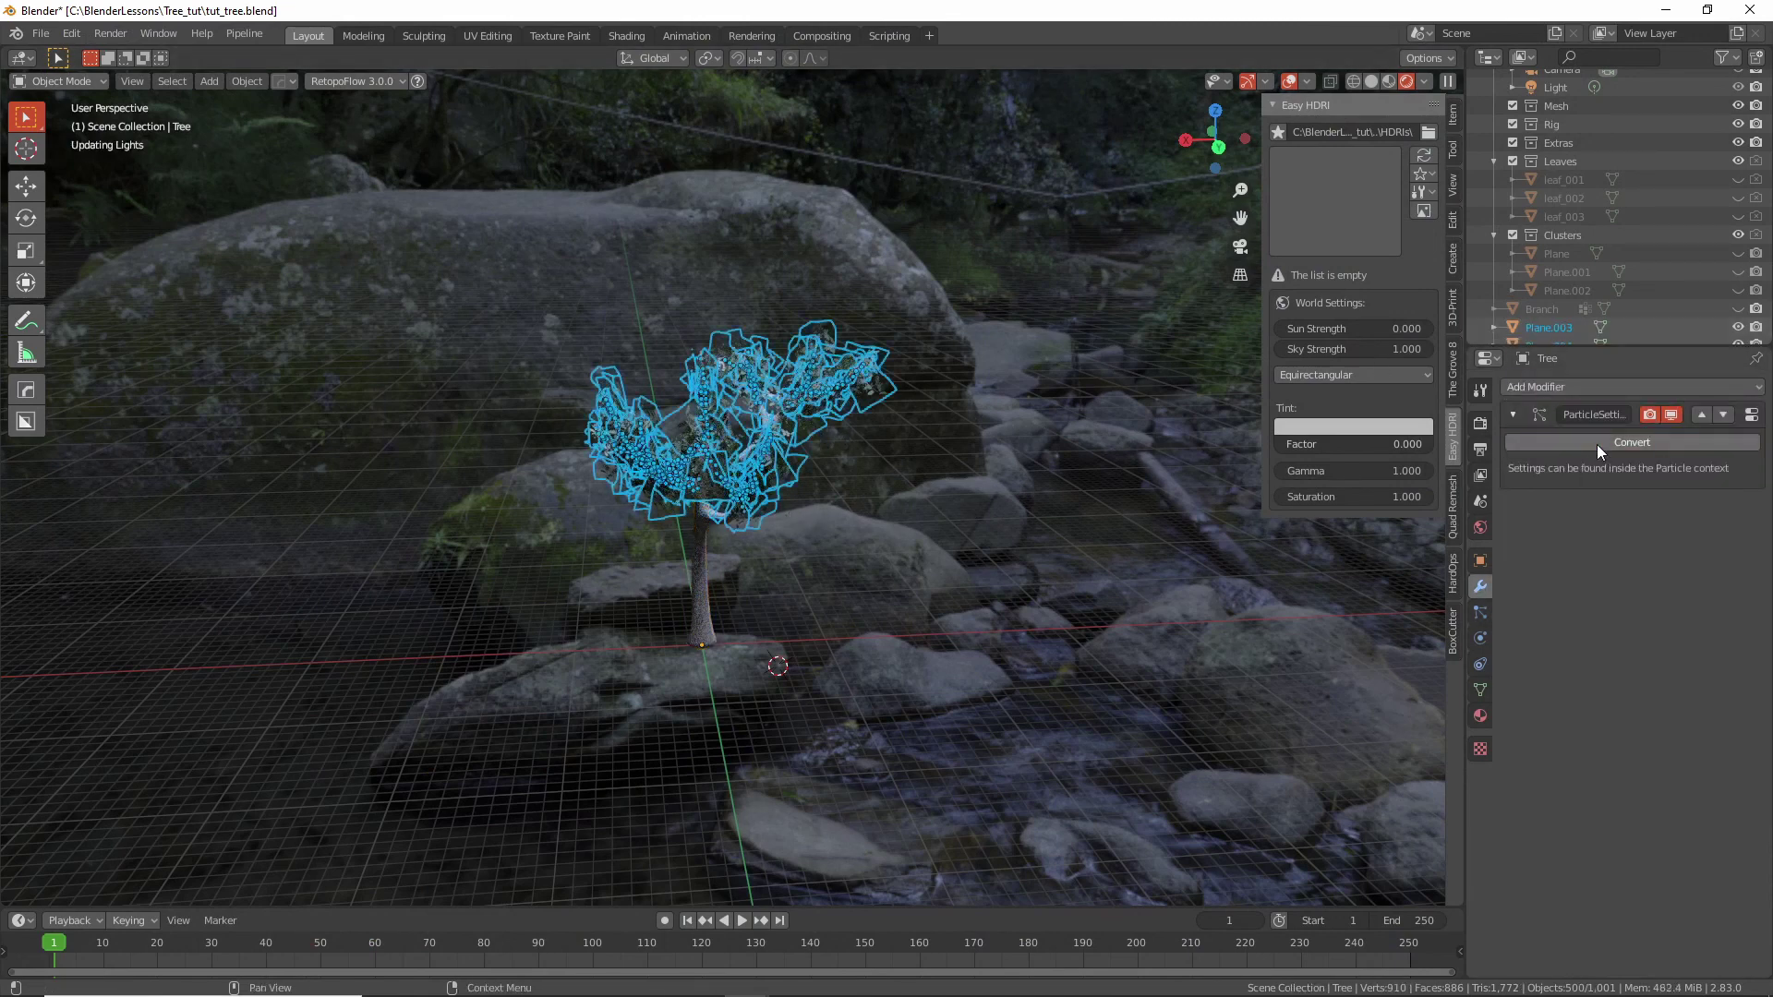
Select the tree trunk and remove its Leaf_Clusters particle system.
shift+click(694, 561)
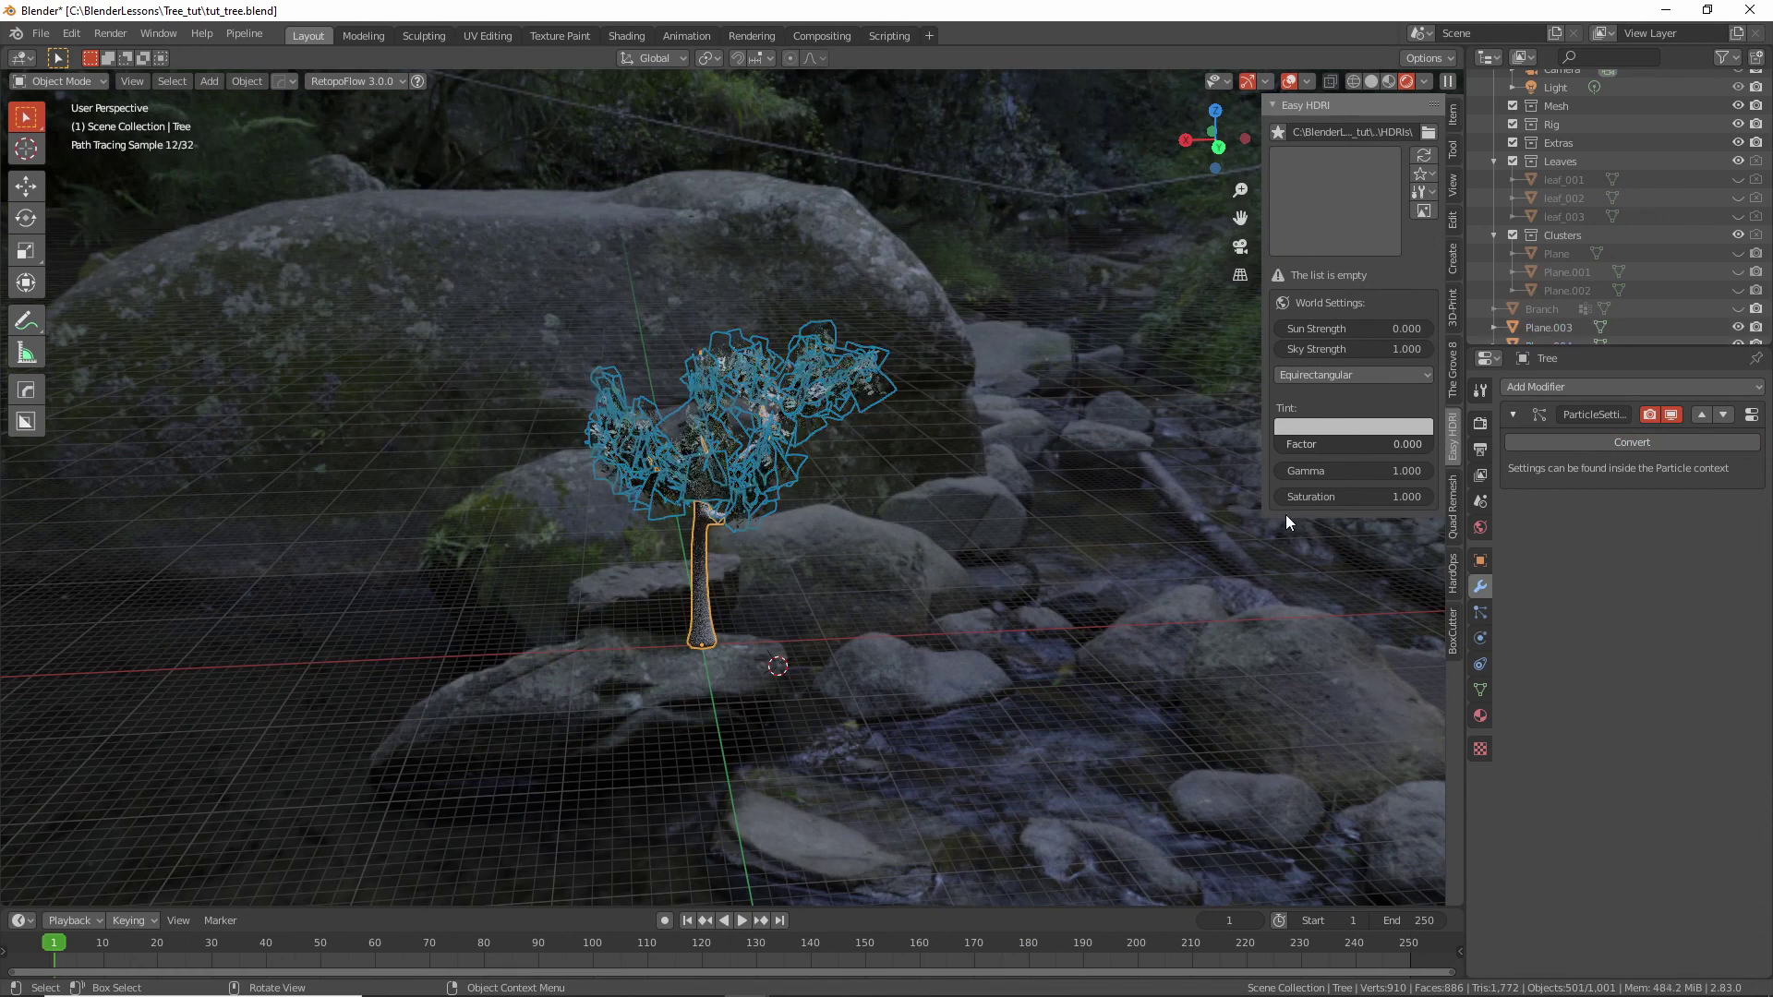
click(1480, 613)
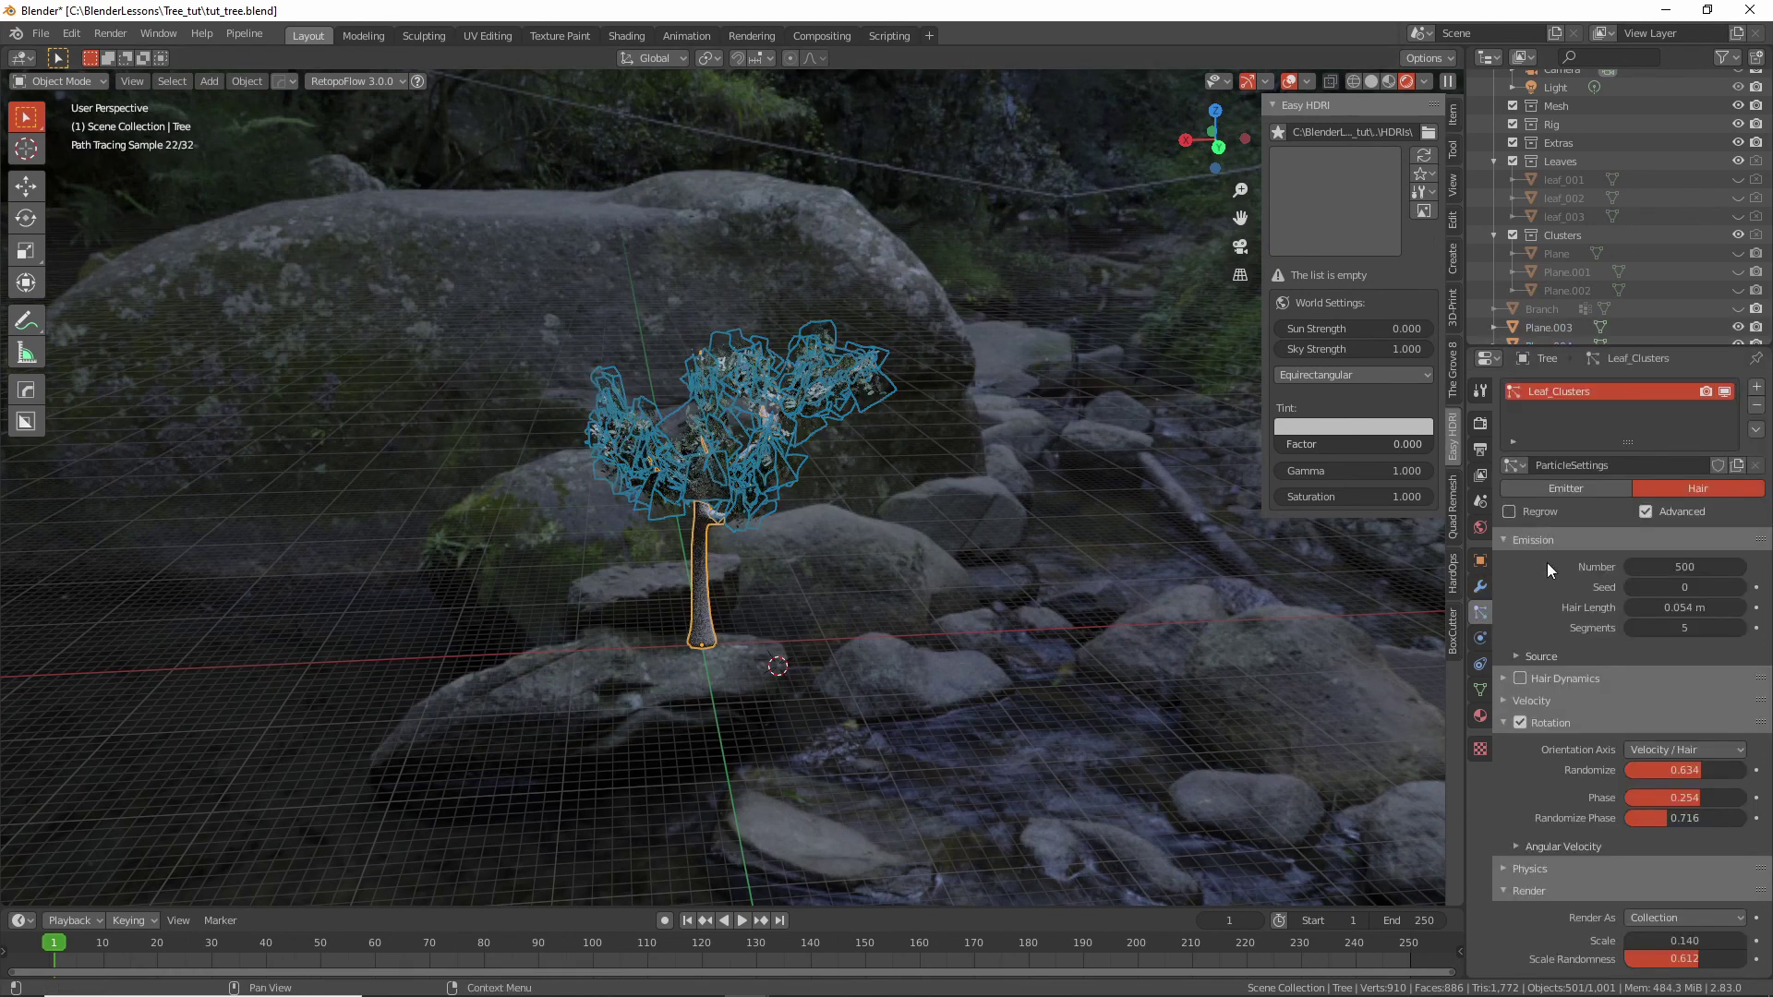
click(1757, 409)
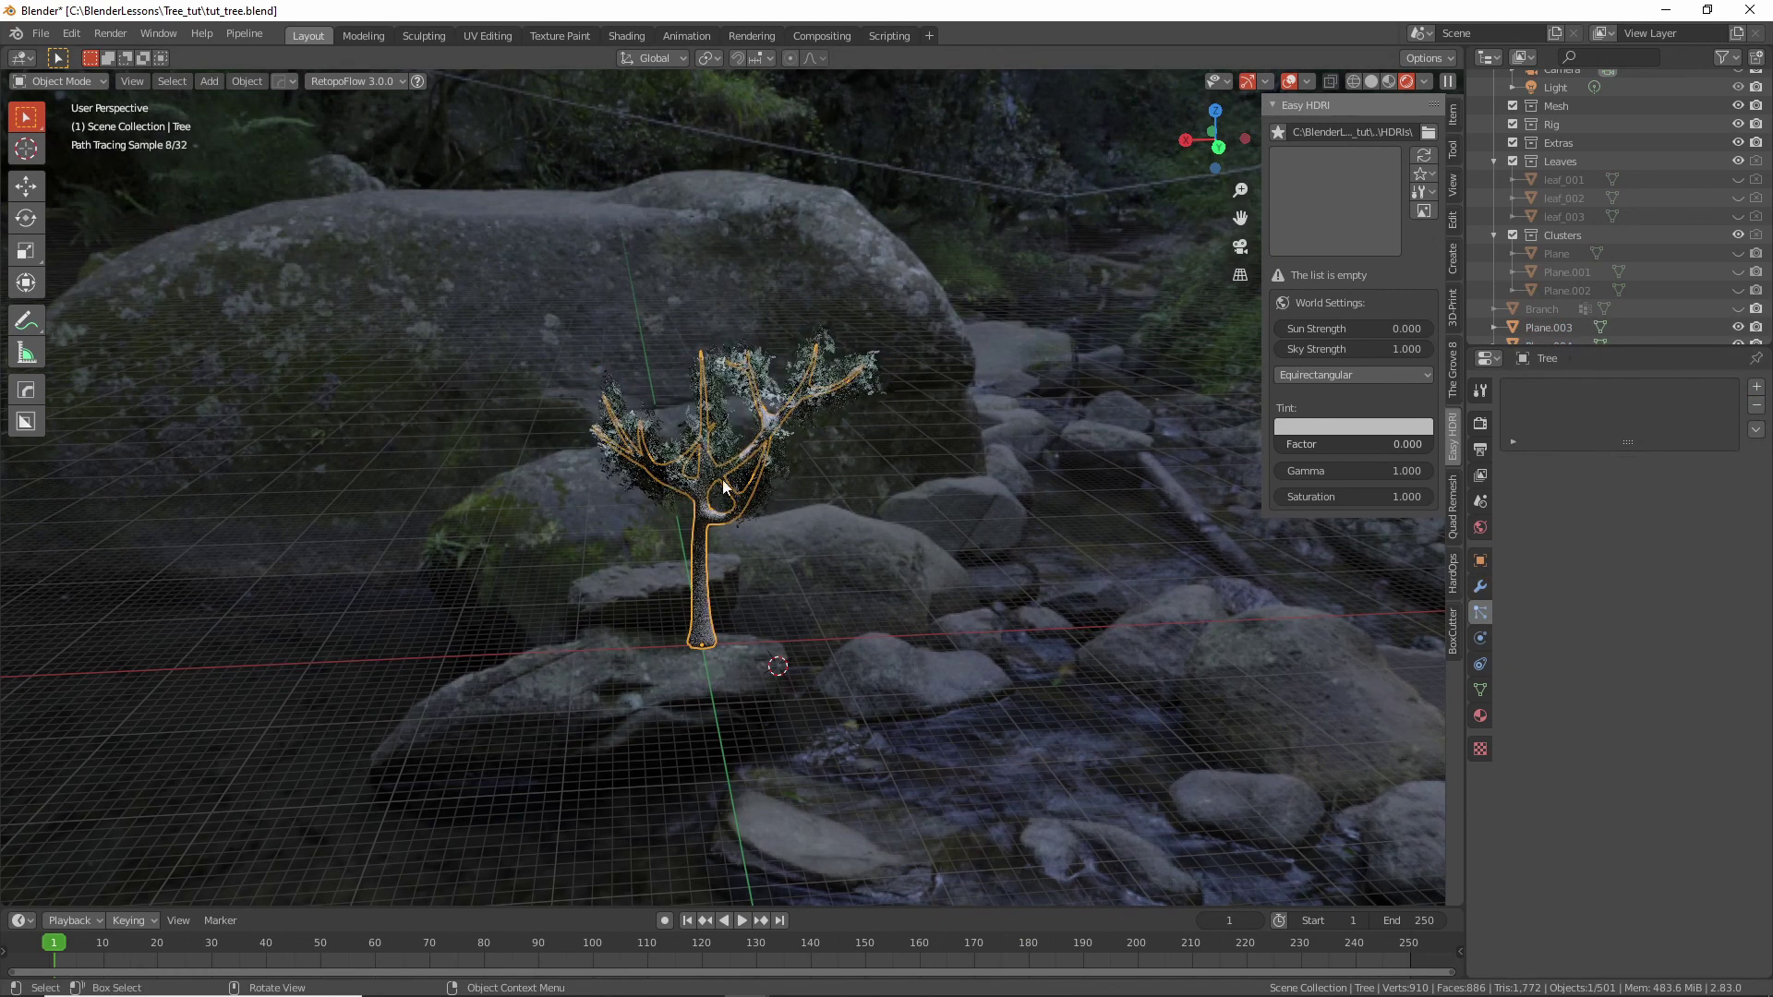
Join the trunk and all converted leaf cards into one object and rename it "tree".
drag(480, 297, 929, 619)
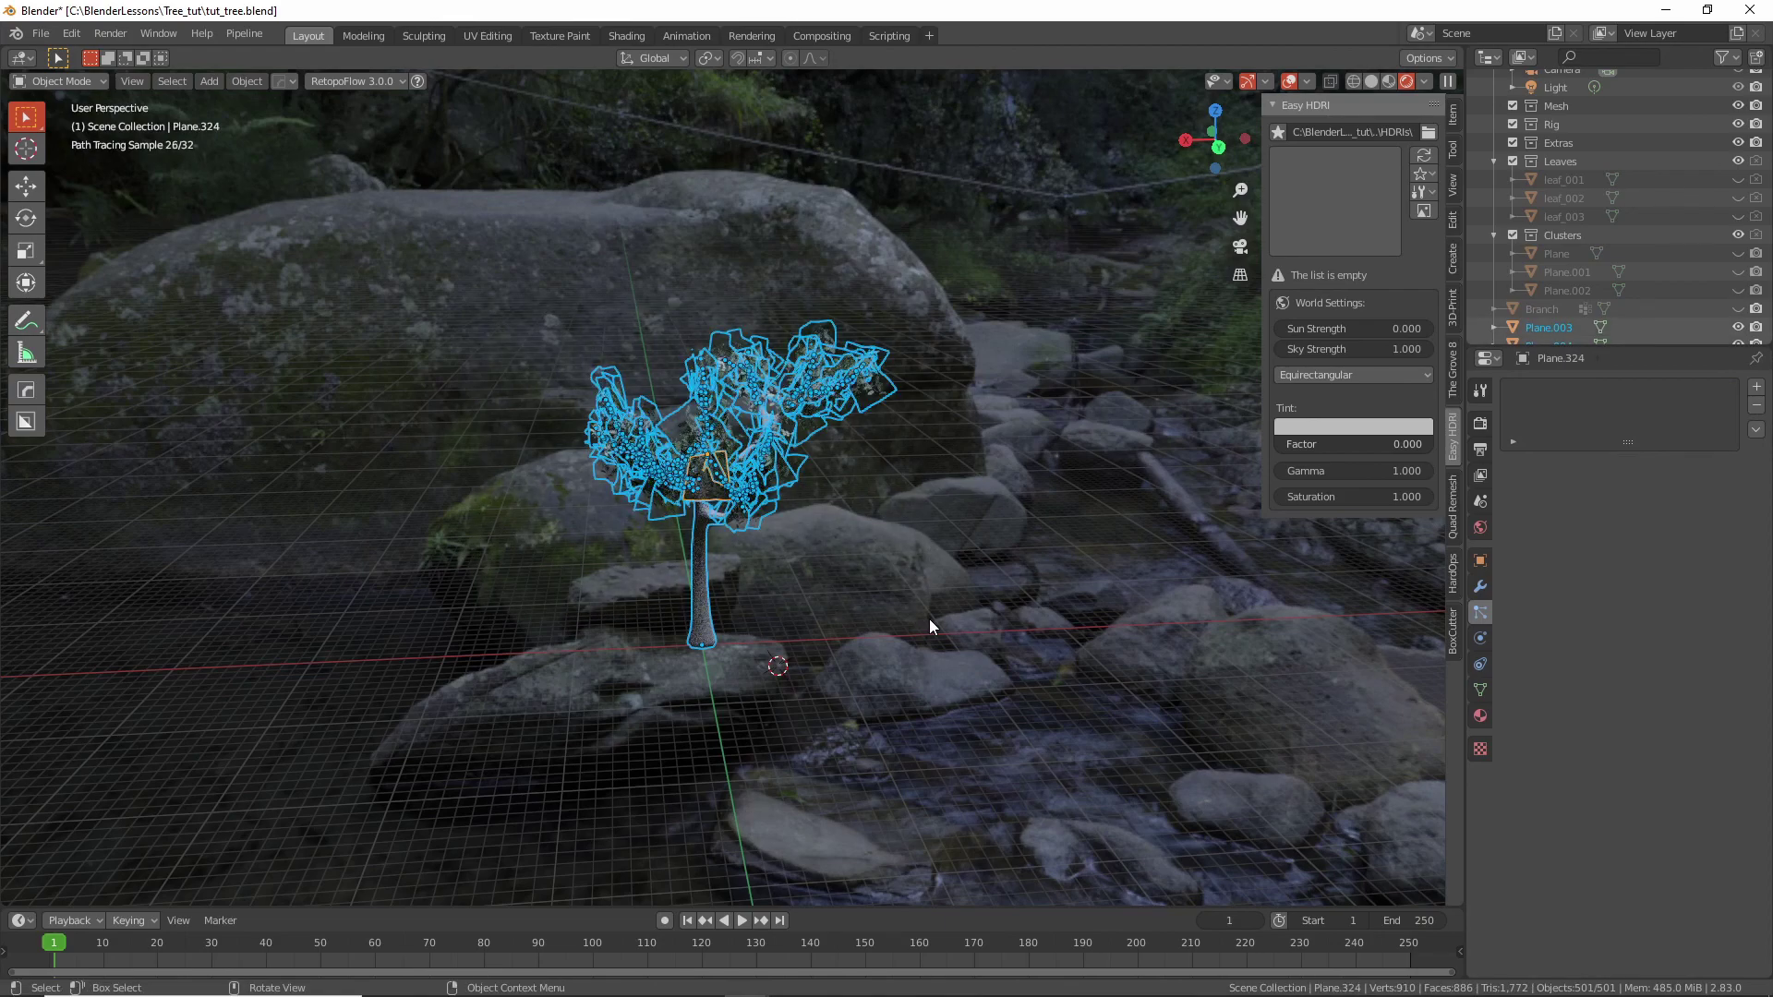
mouse_move(746, 526)
middle_down()
mouse_move(910, 447)
mouse_move(706, 511)
mouse_move(730, 515)
middle_up()
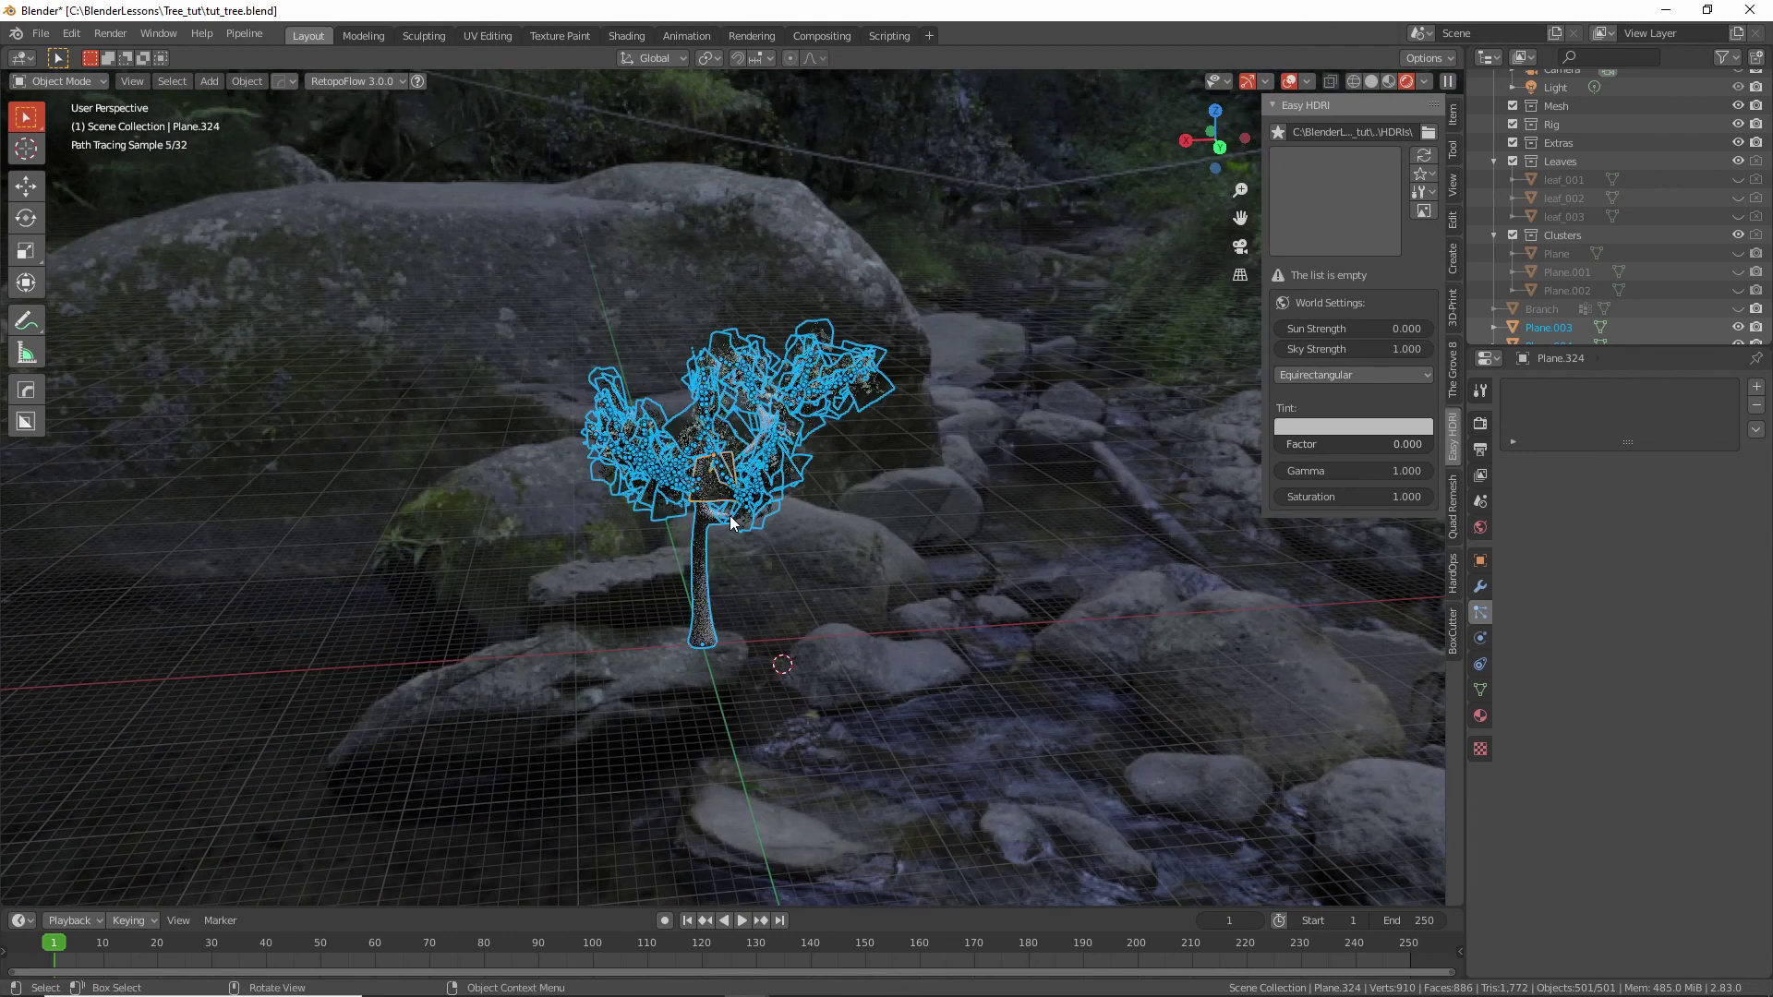
key(ctrl+j)
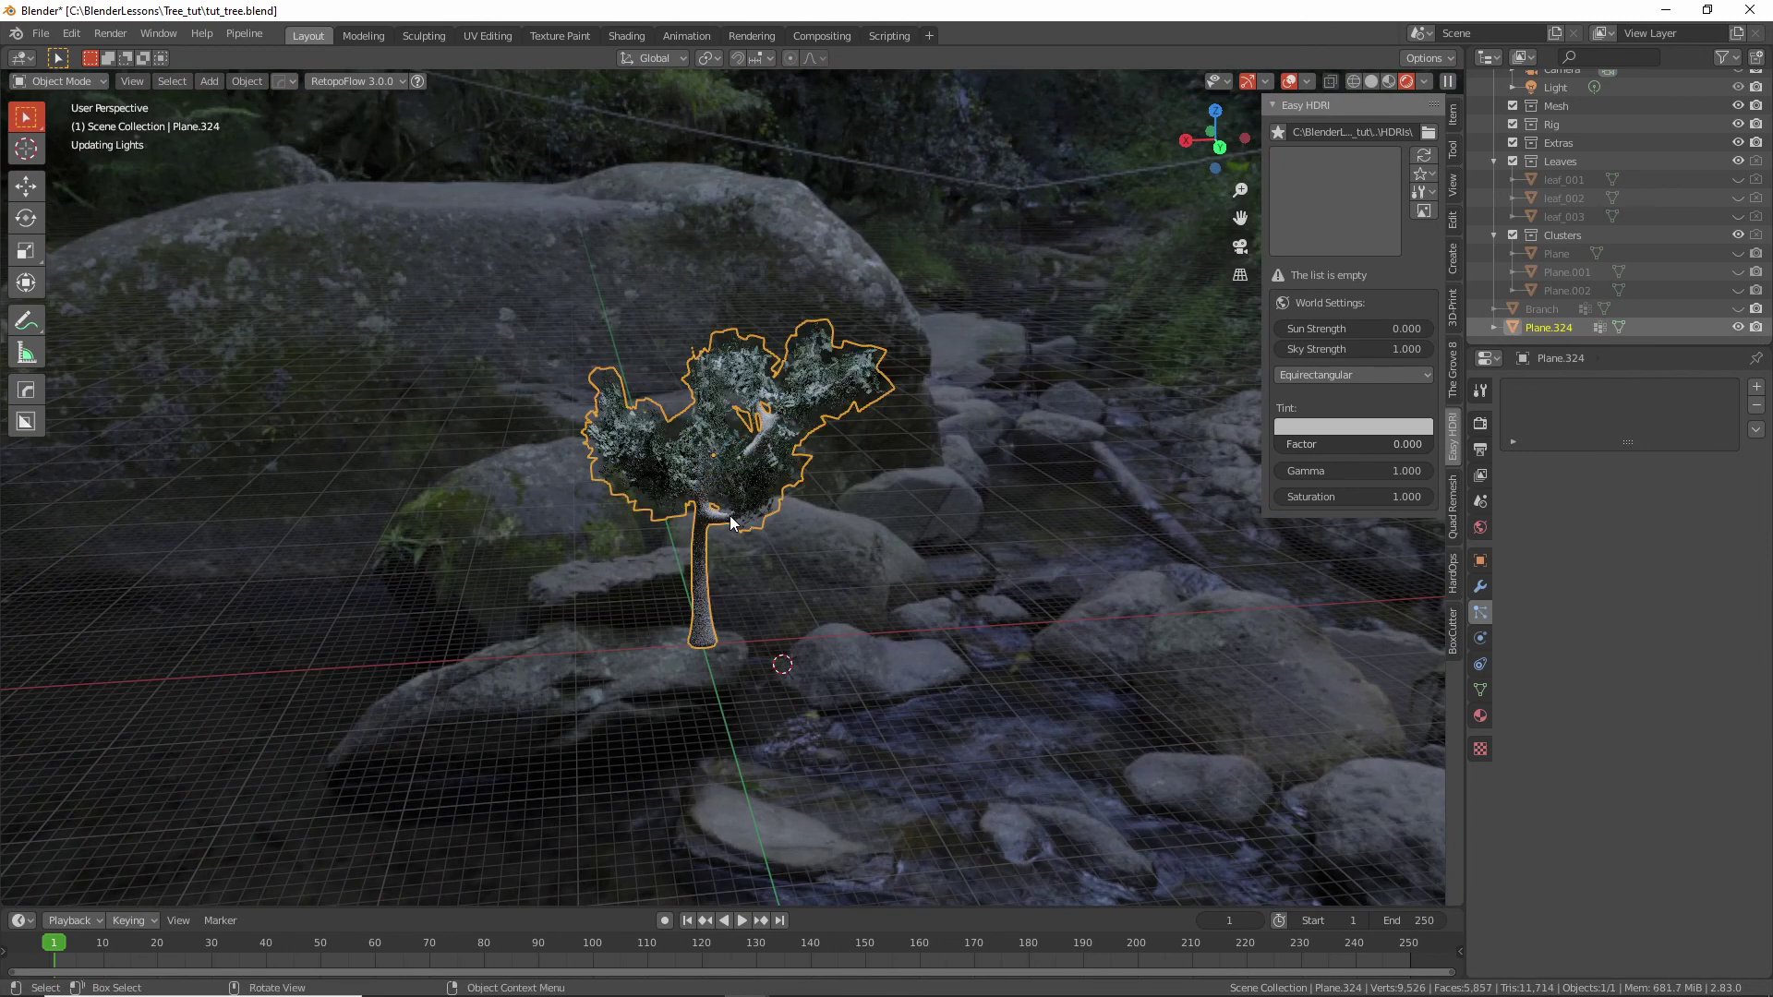
double_click(1553, 327)
text(tree)
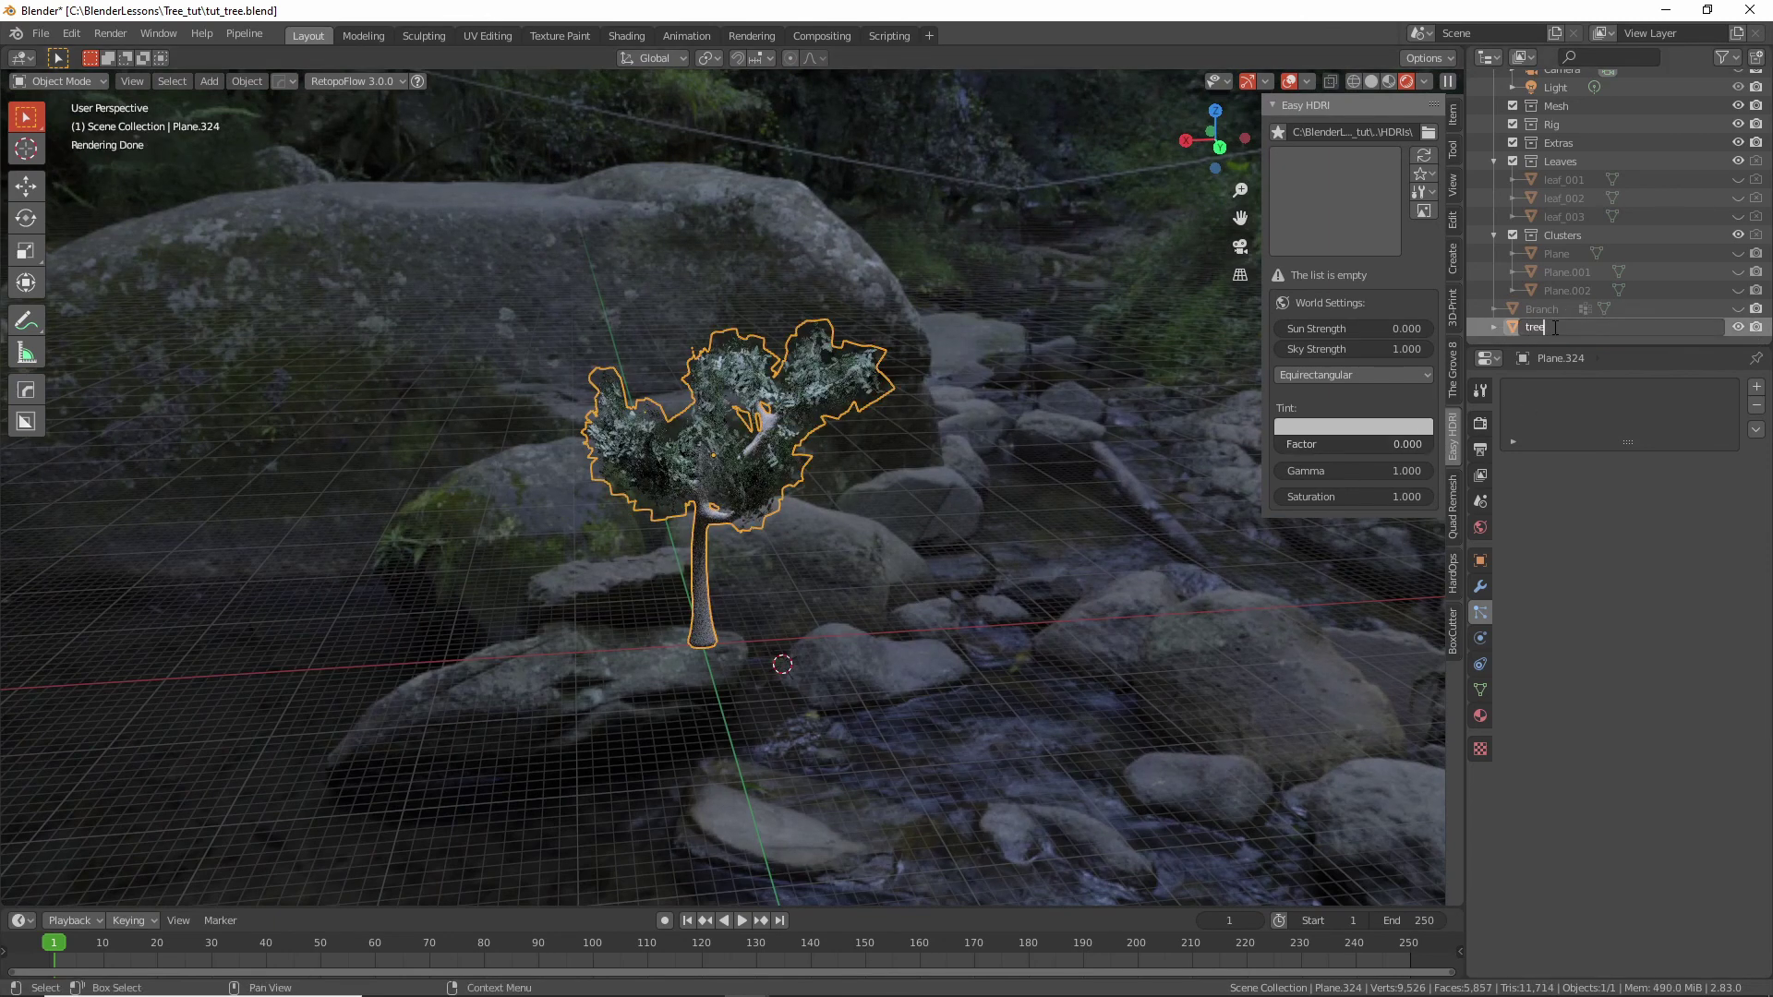
key(Return)
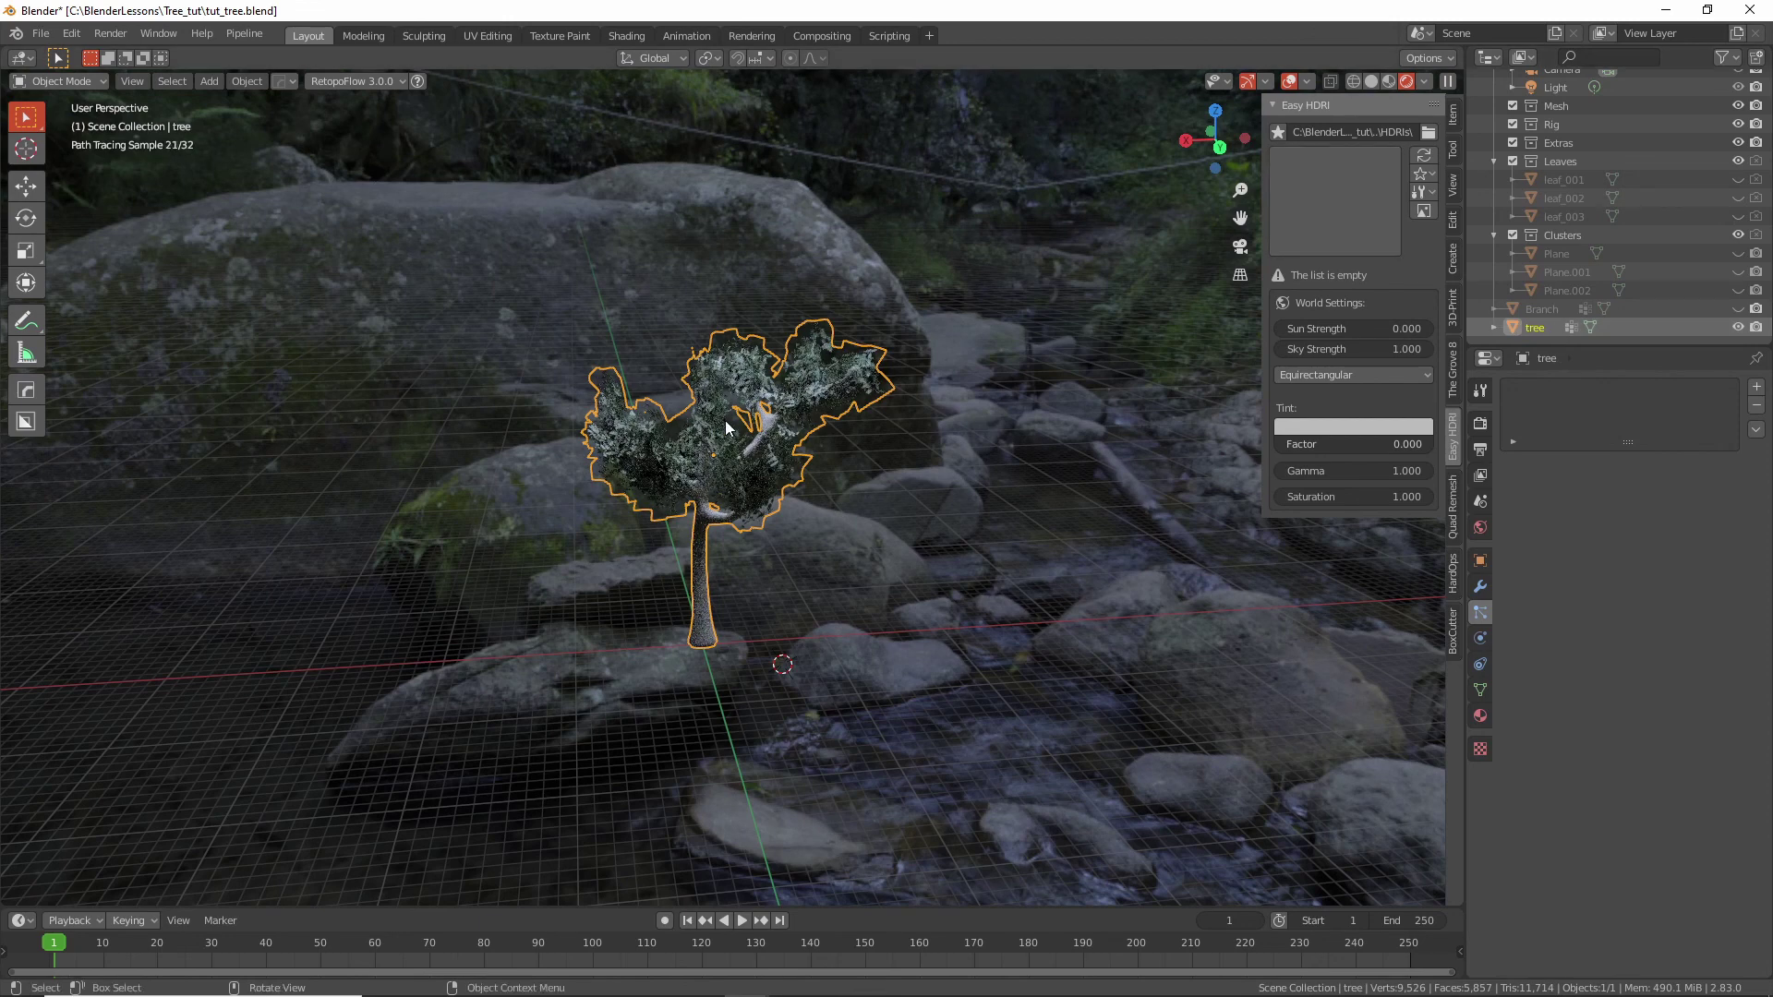
Render a test image of the joined tree from the scene camera, closing the render window after checking it.
key(KP_0)
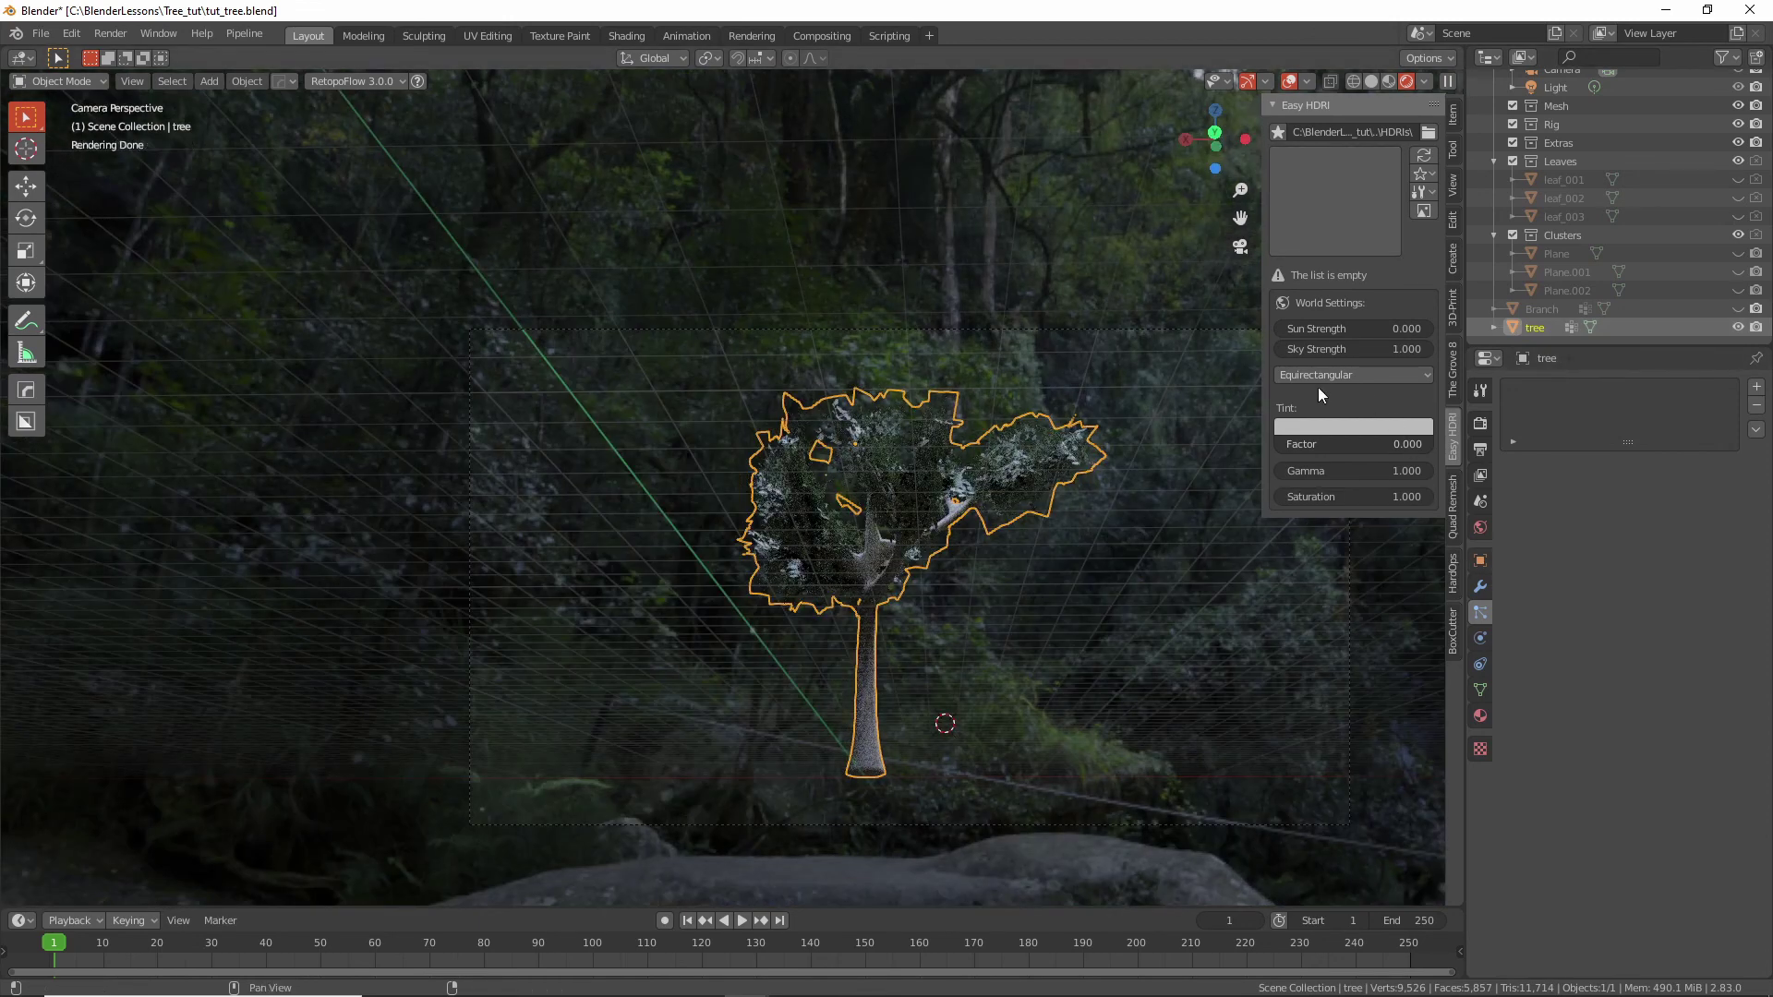
key(F12)
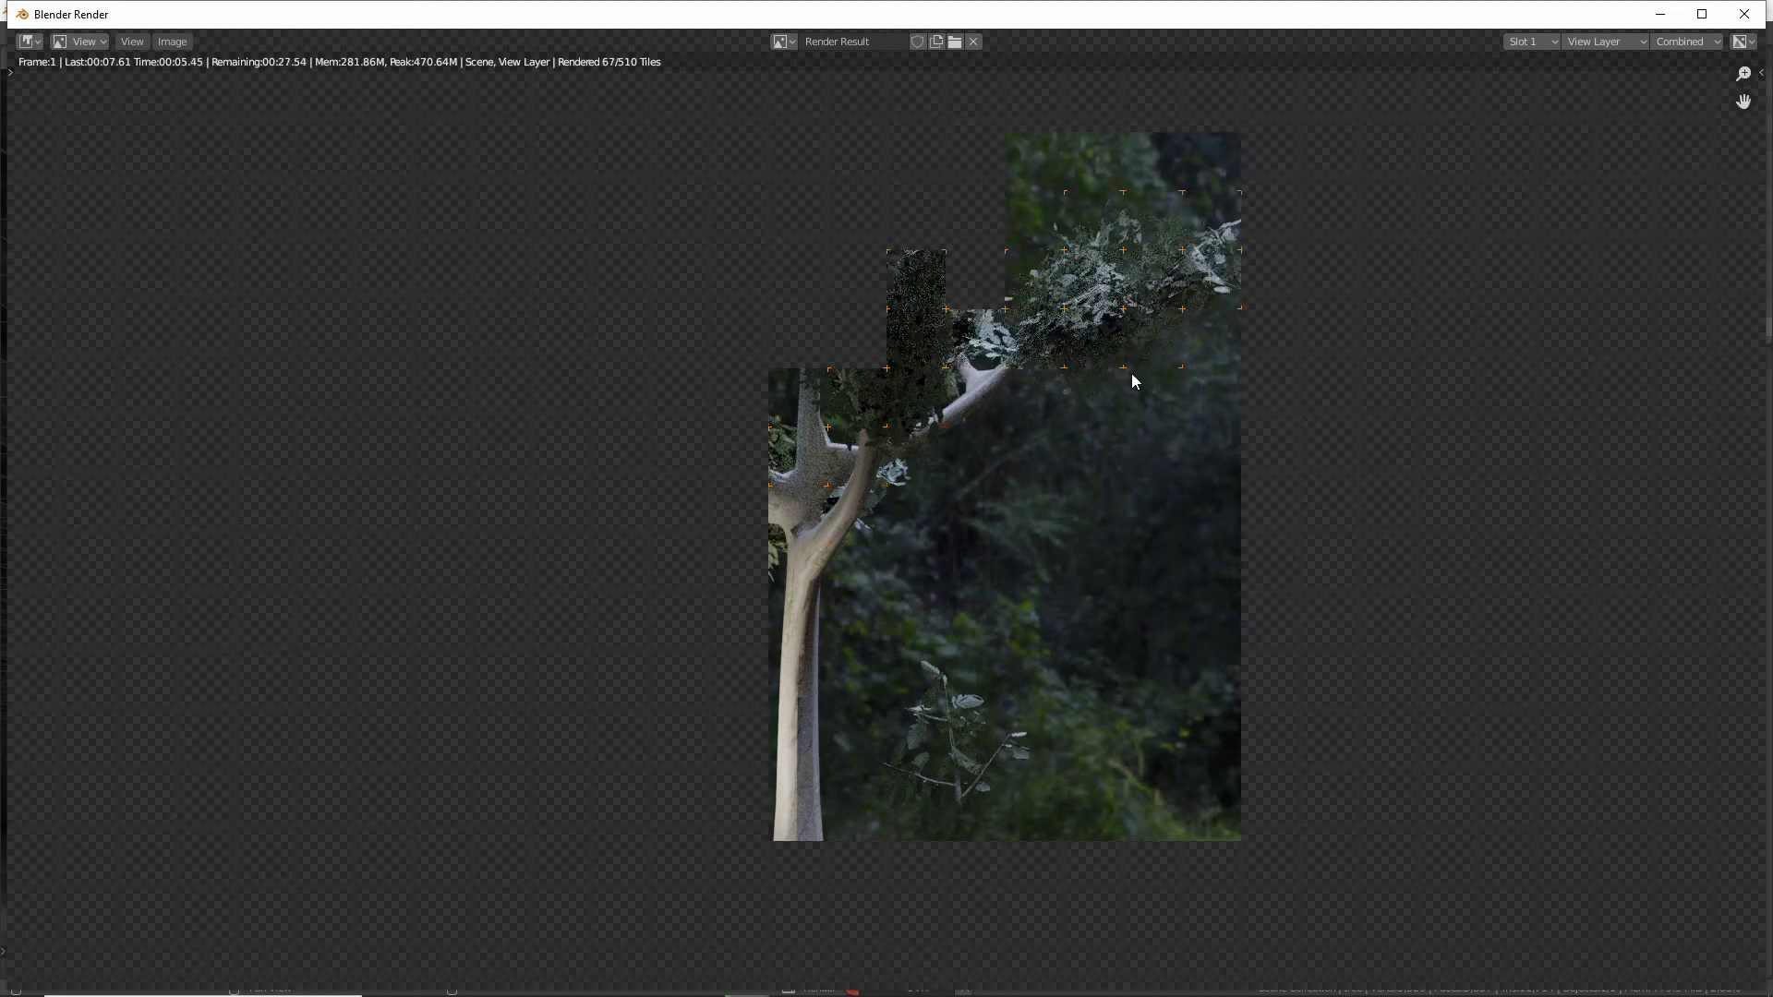
click(1745, 13)
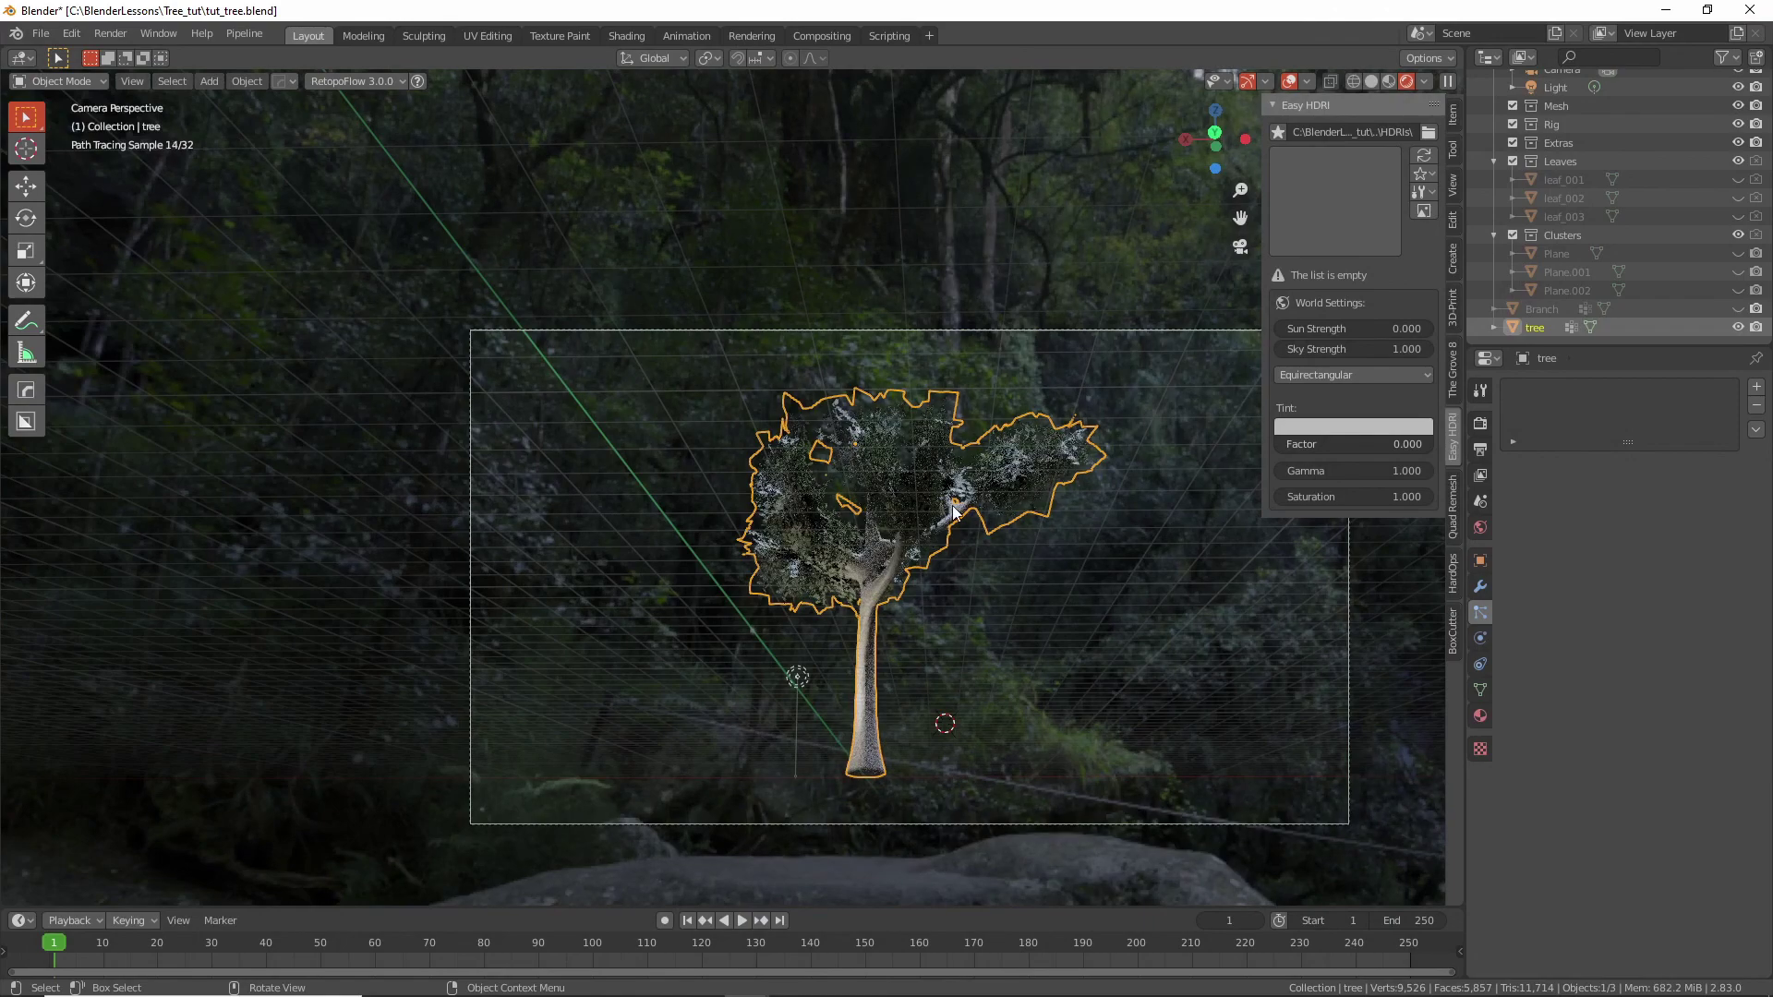
Fly the scene camera around the tree to frame the whole tree from another side, with the waterfall in the background.
key(shift+grave)
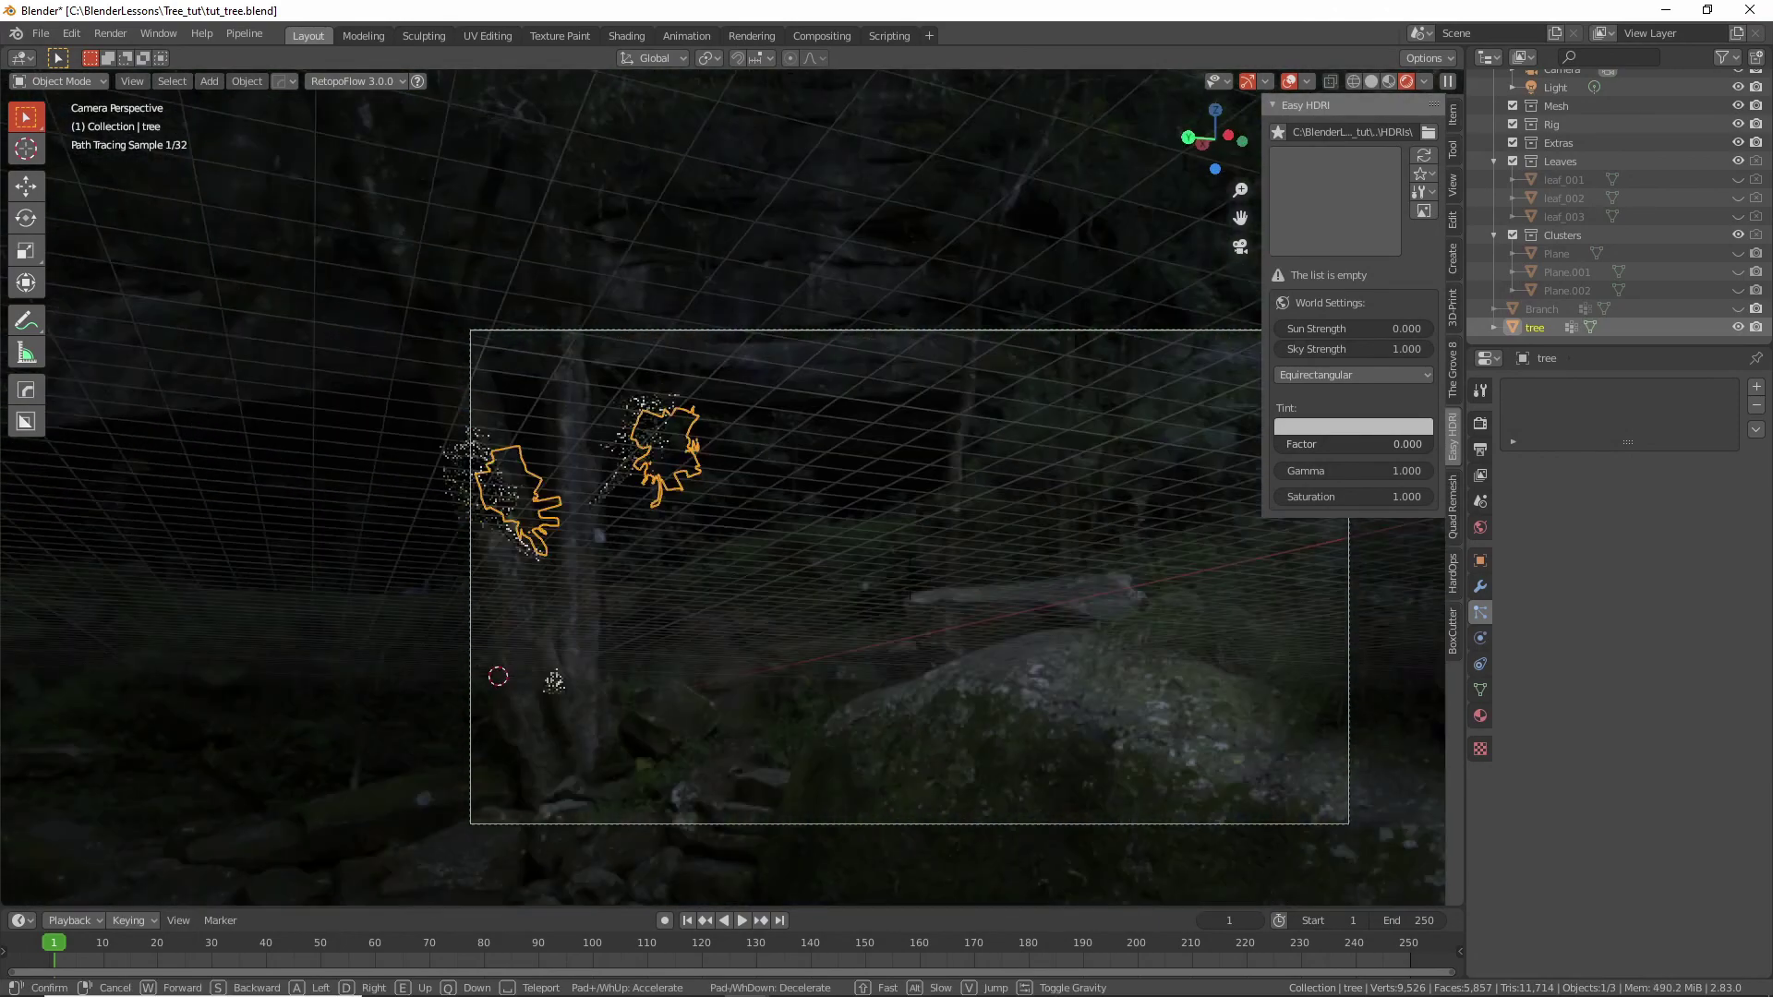
key(w)
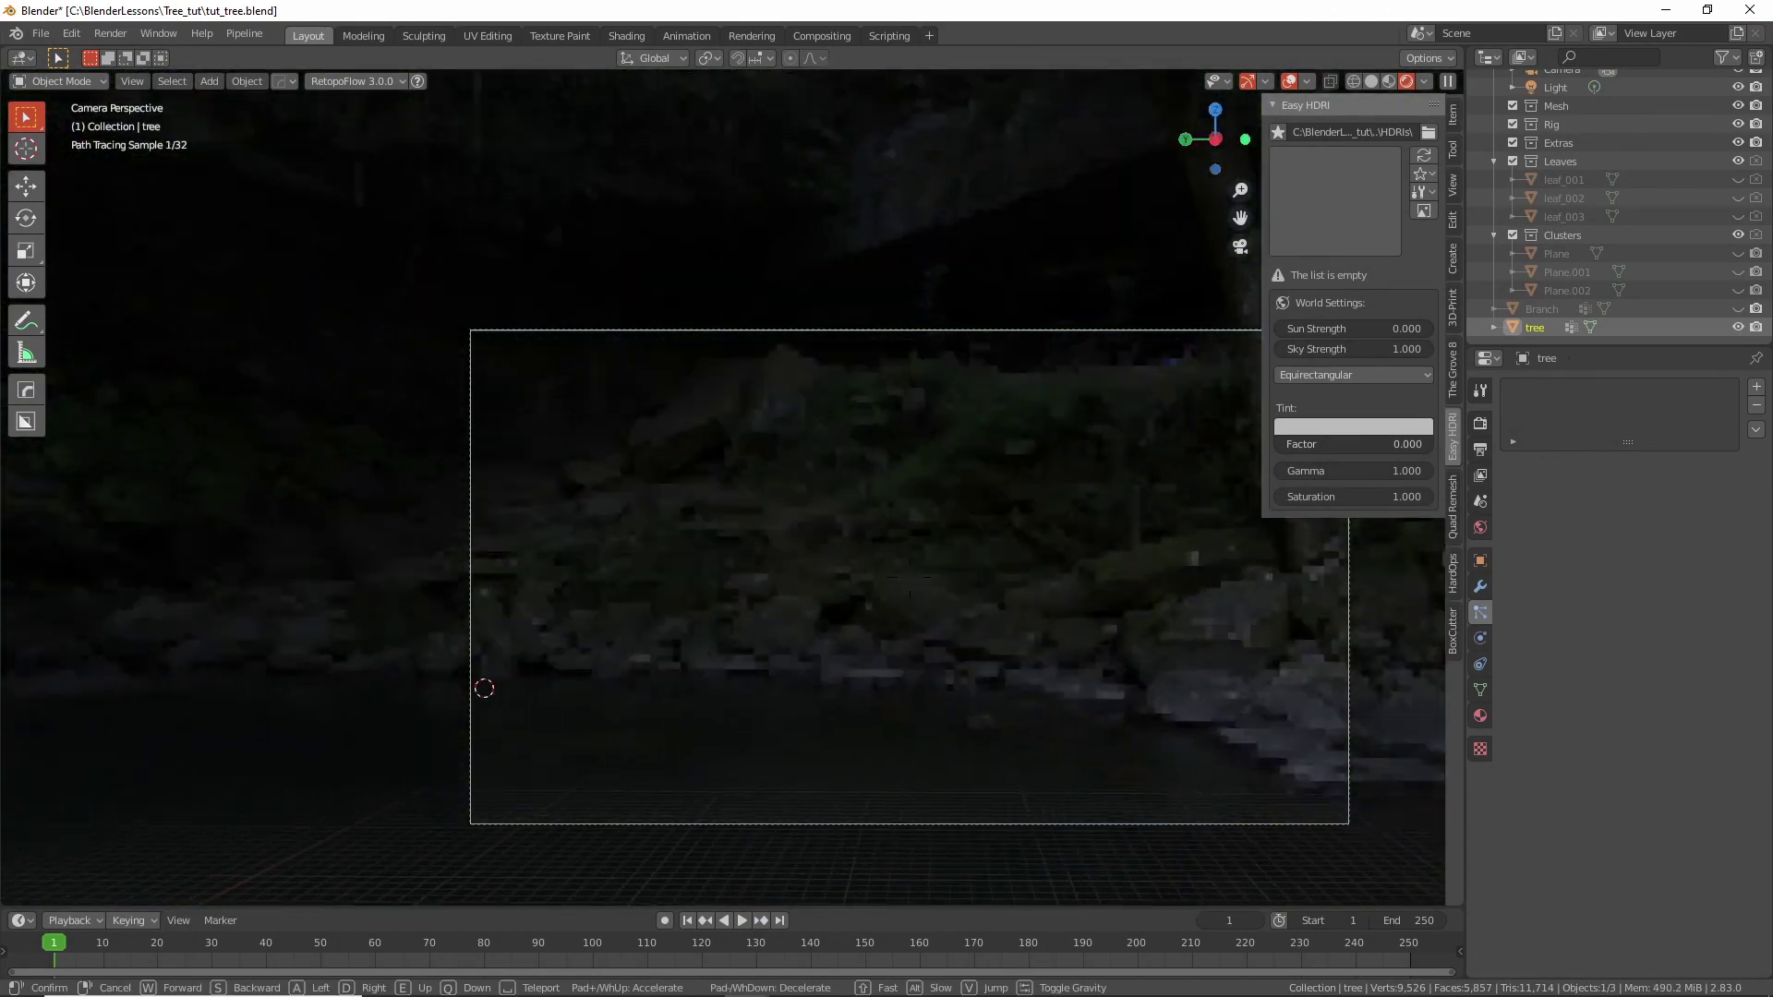
key(w)
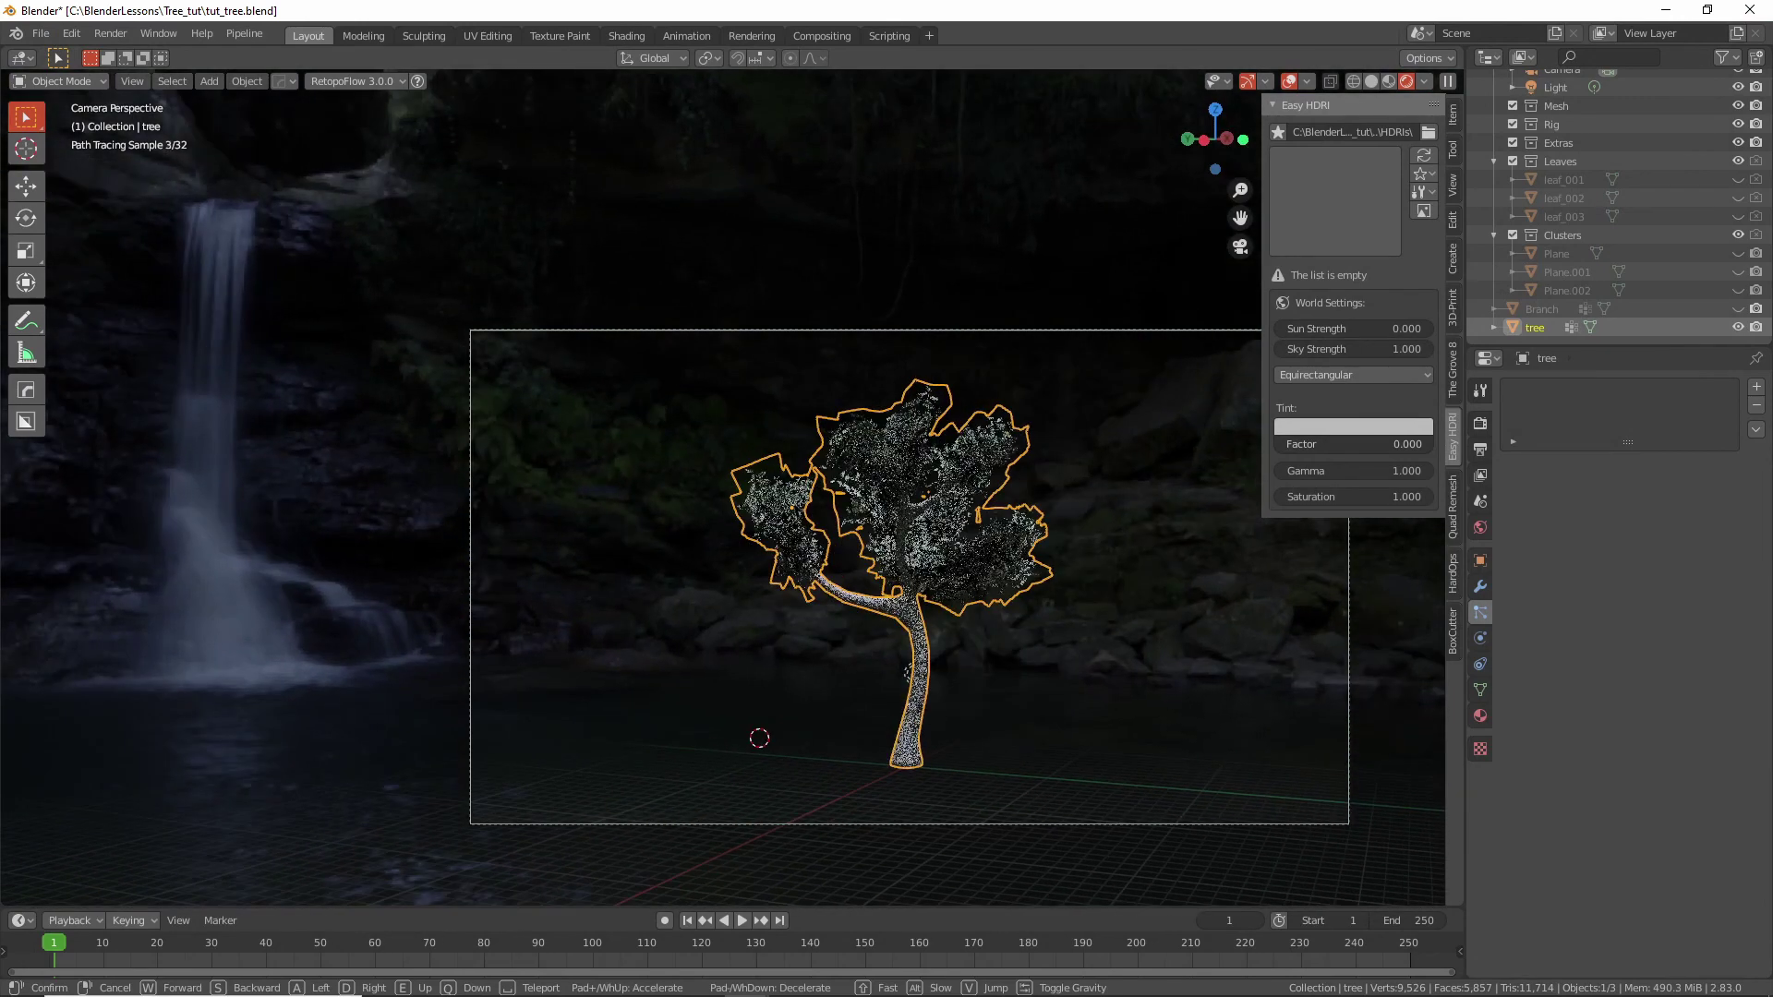
key(w)
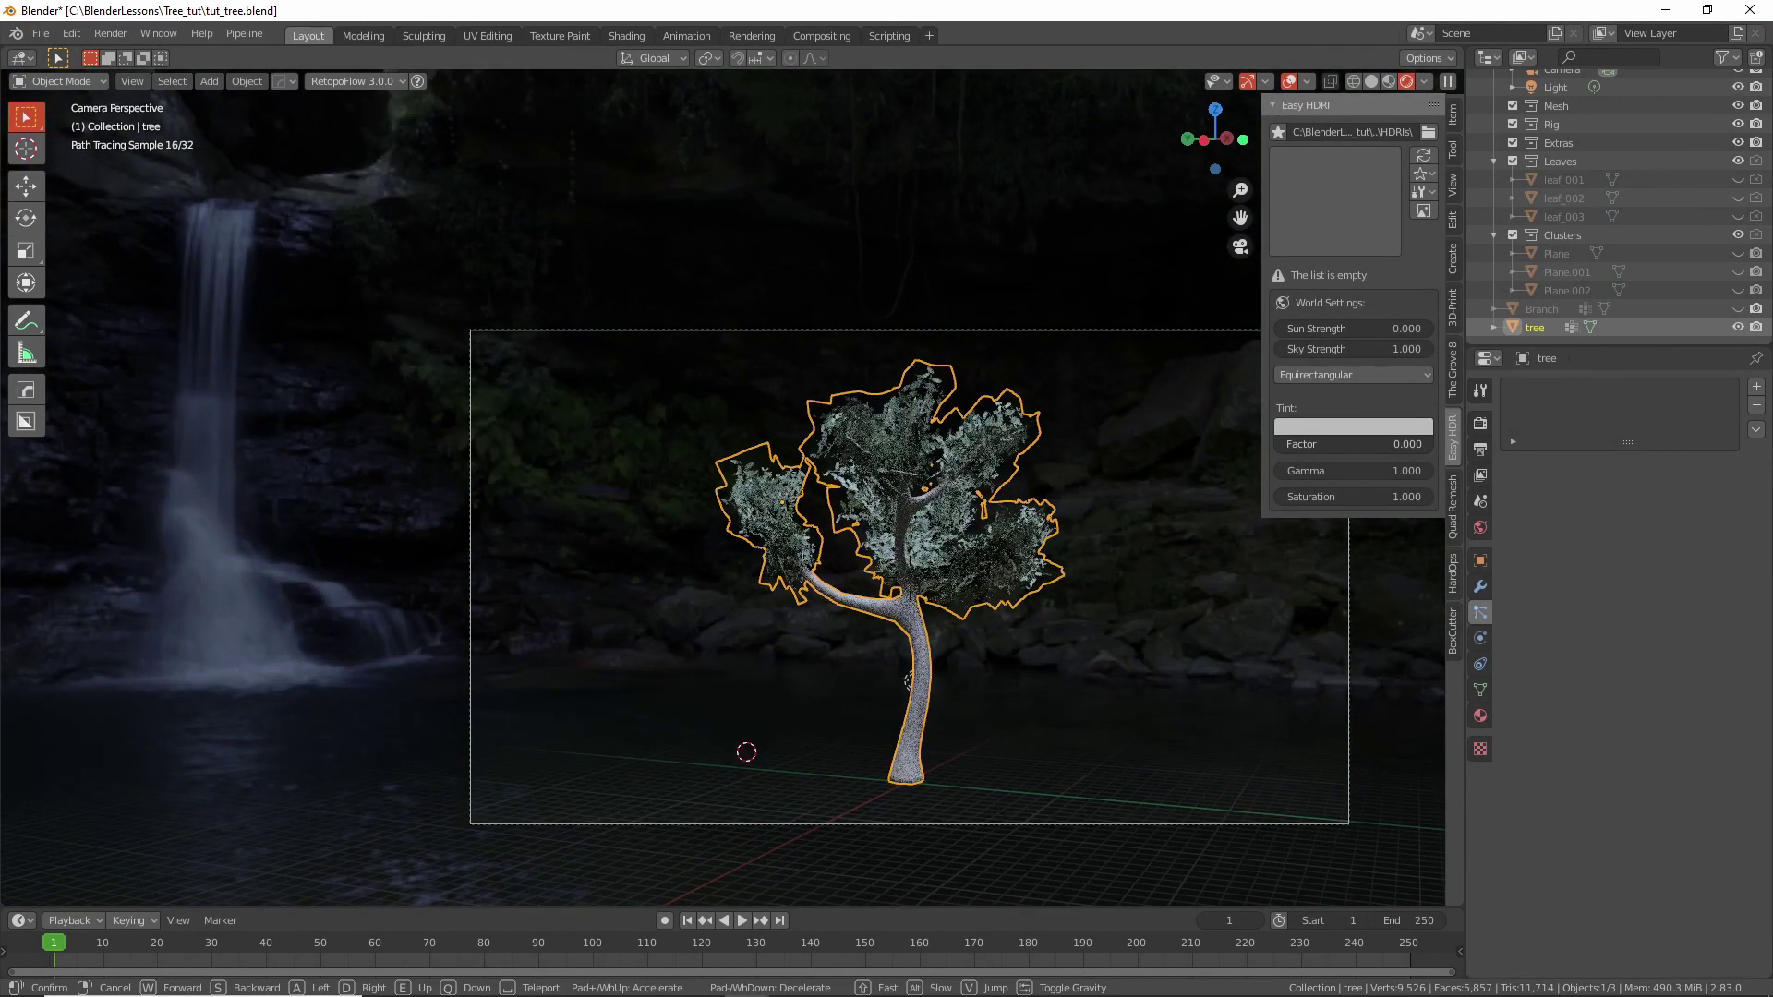
click(938, 577)
Select the tree and bring up the bark material from its second material slot in the Shading workspace.
click(915, 681)
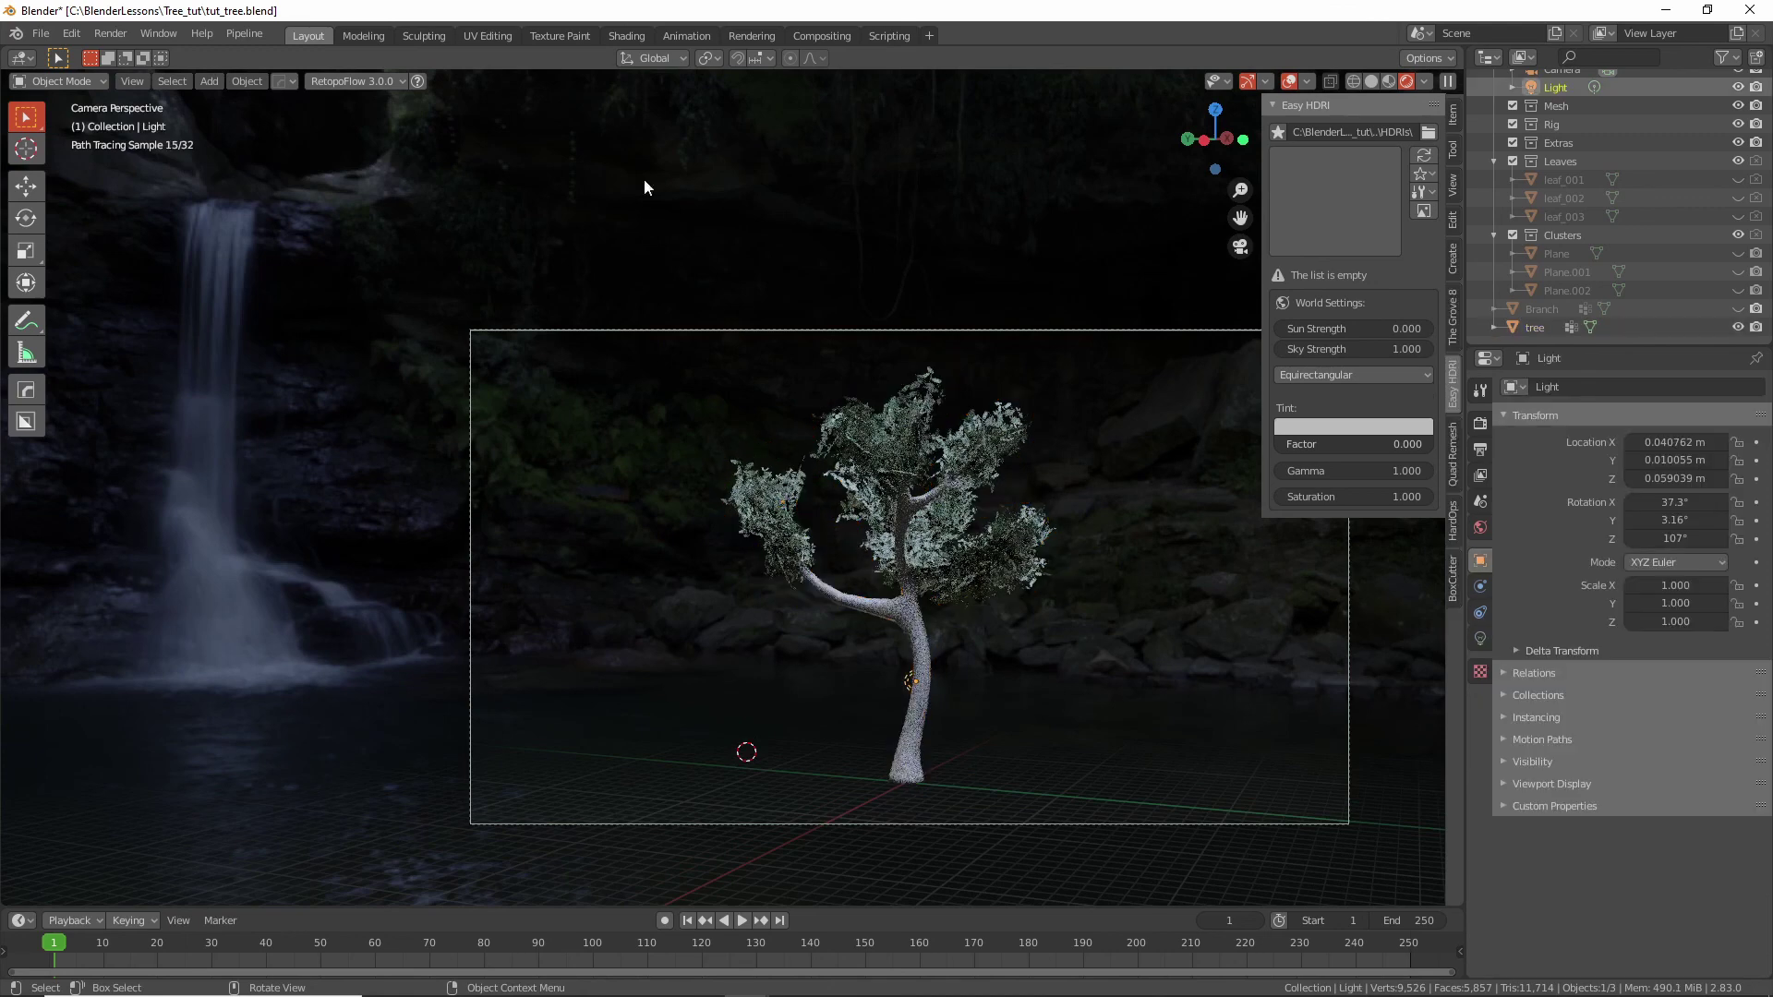
click(889, 575)
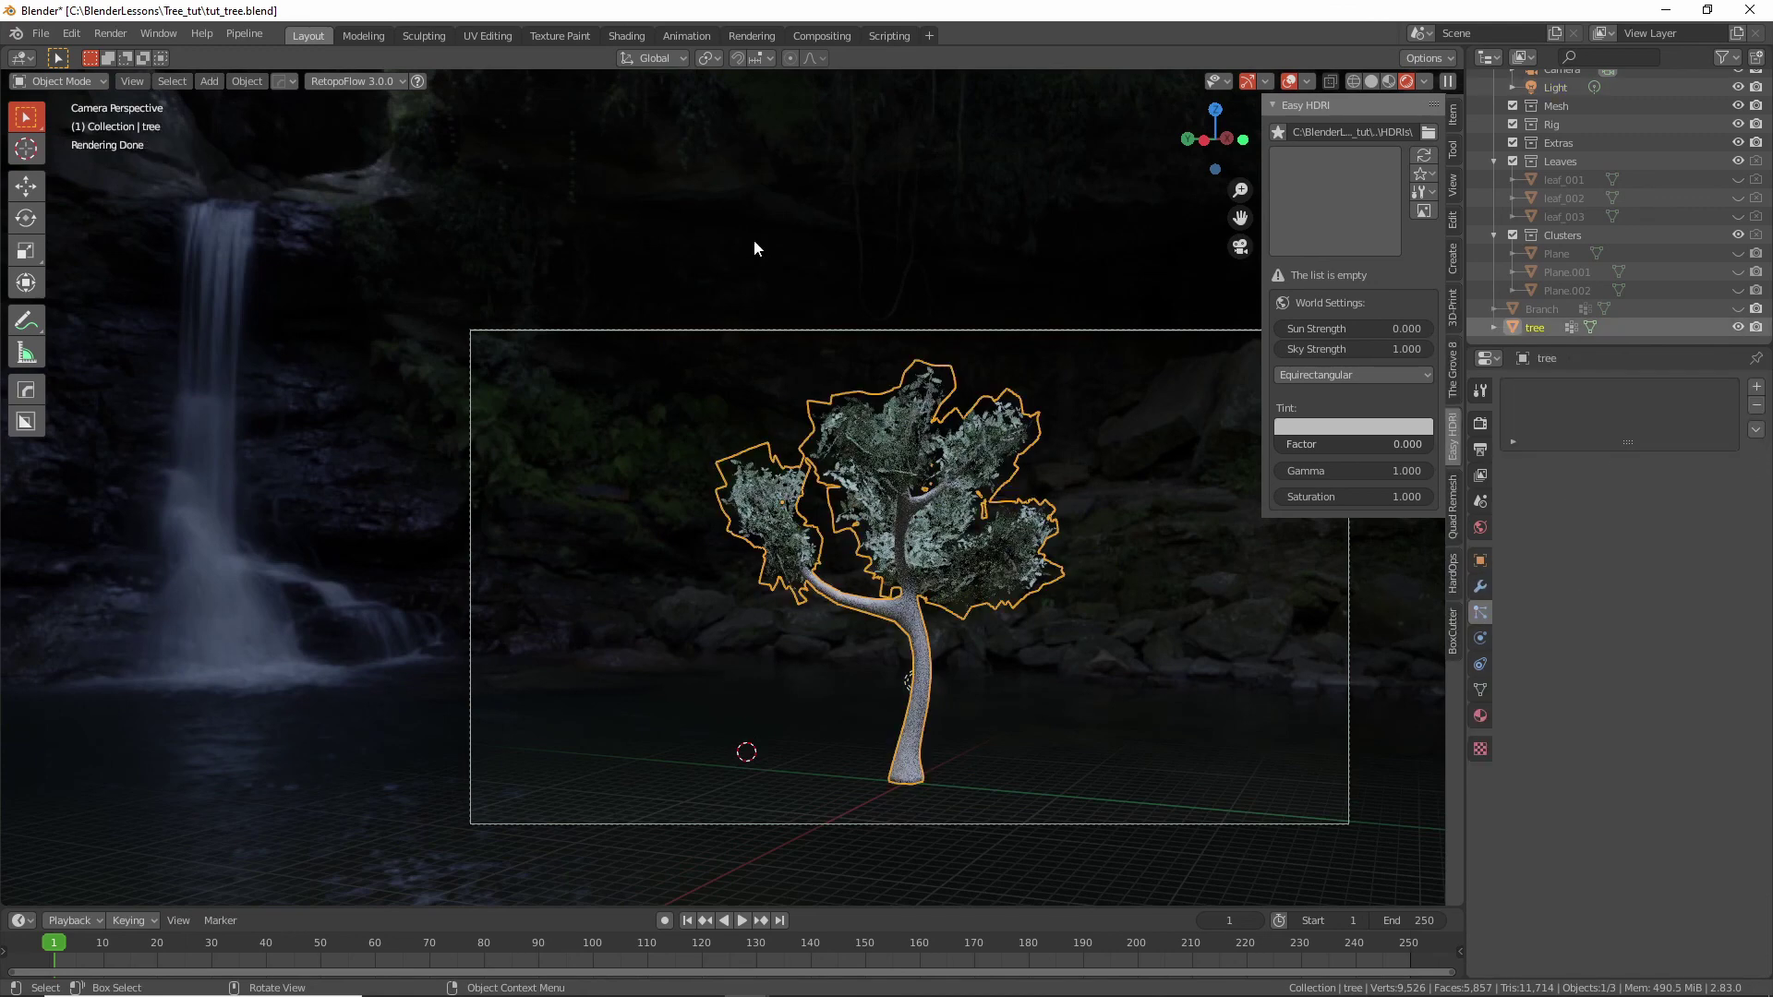
click(627, 36)
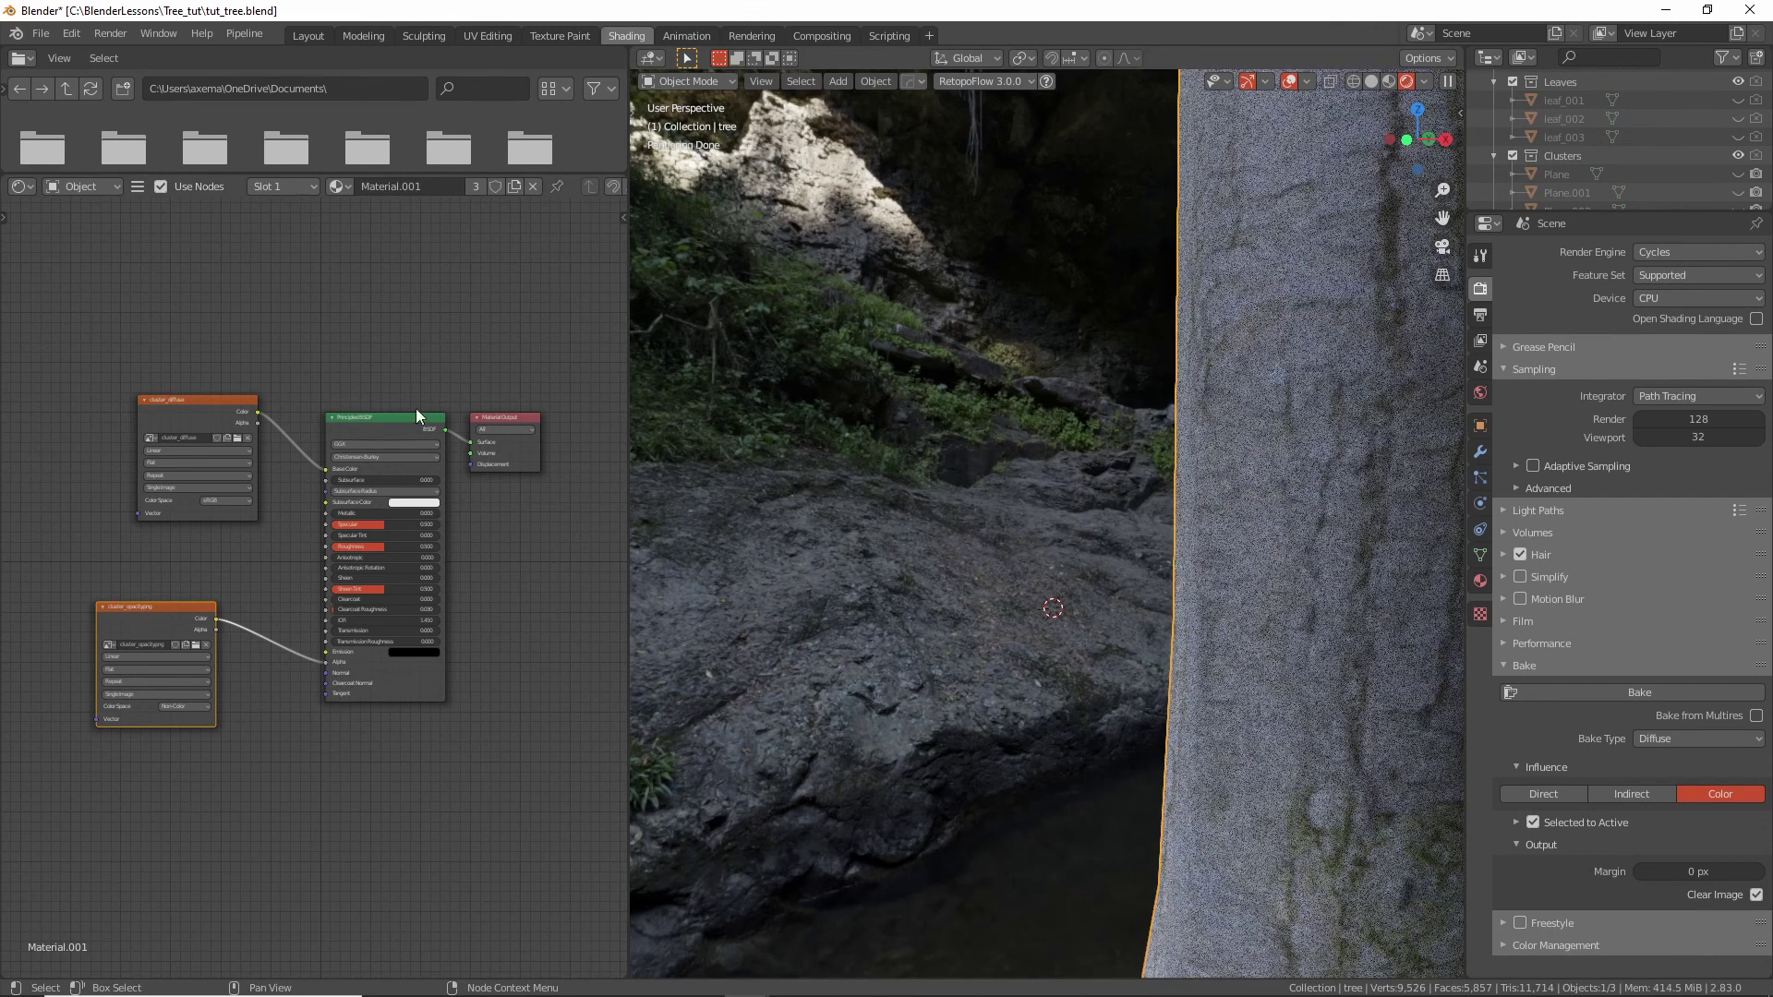
click(310, 186)
click(256, 246)
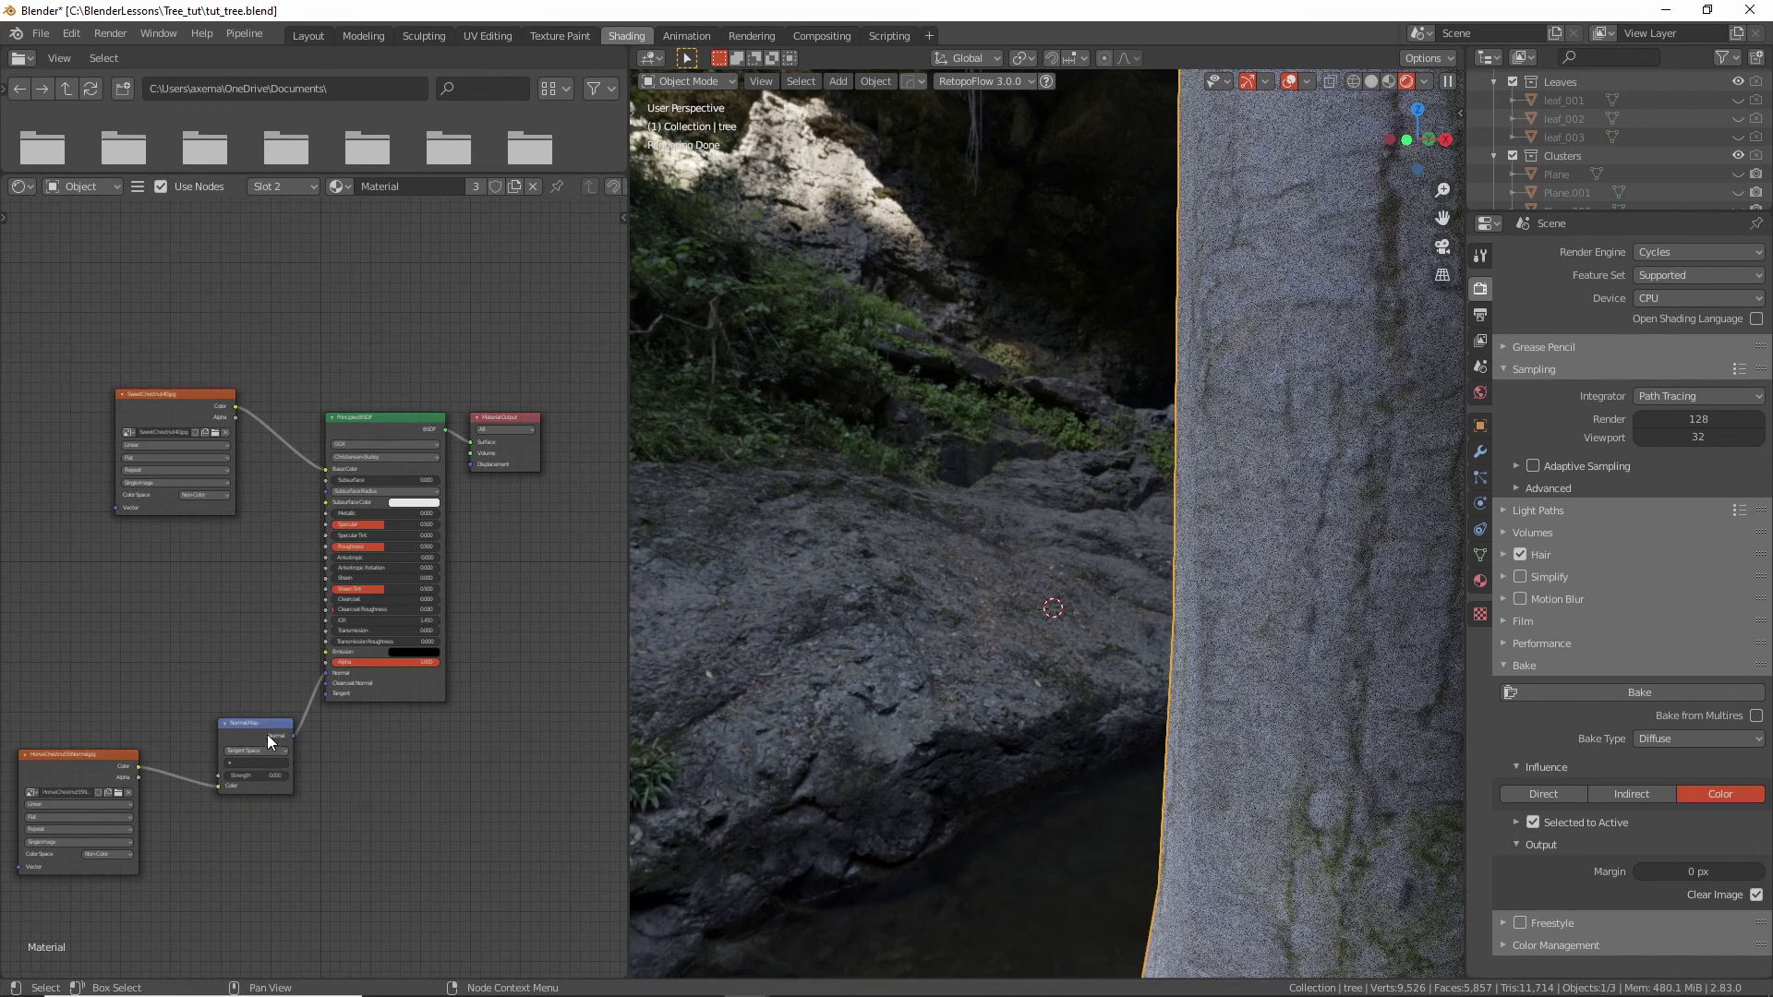
Try to replace the bark's normal map image with the SweetChestnut40 normal texture, filtering the texture files by "swee".
click(118, 793)
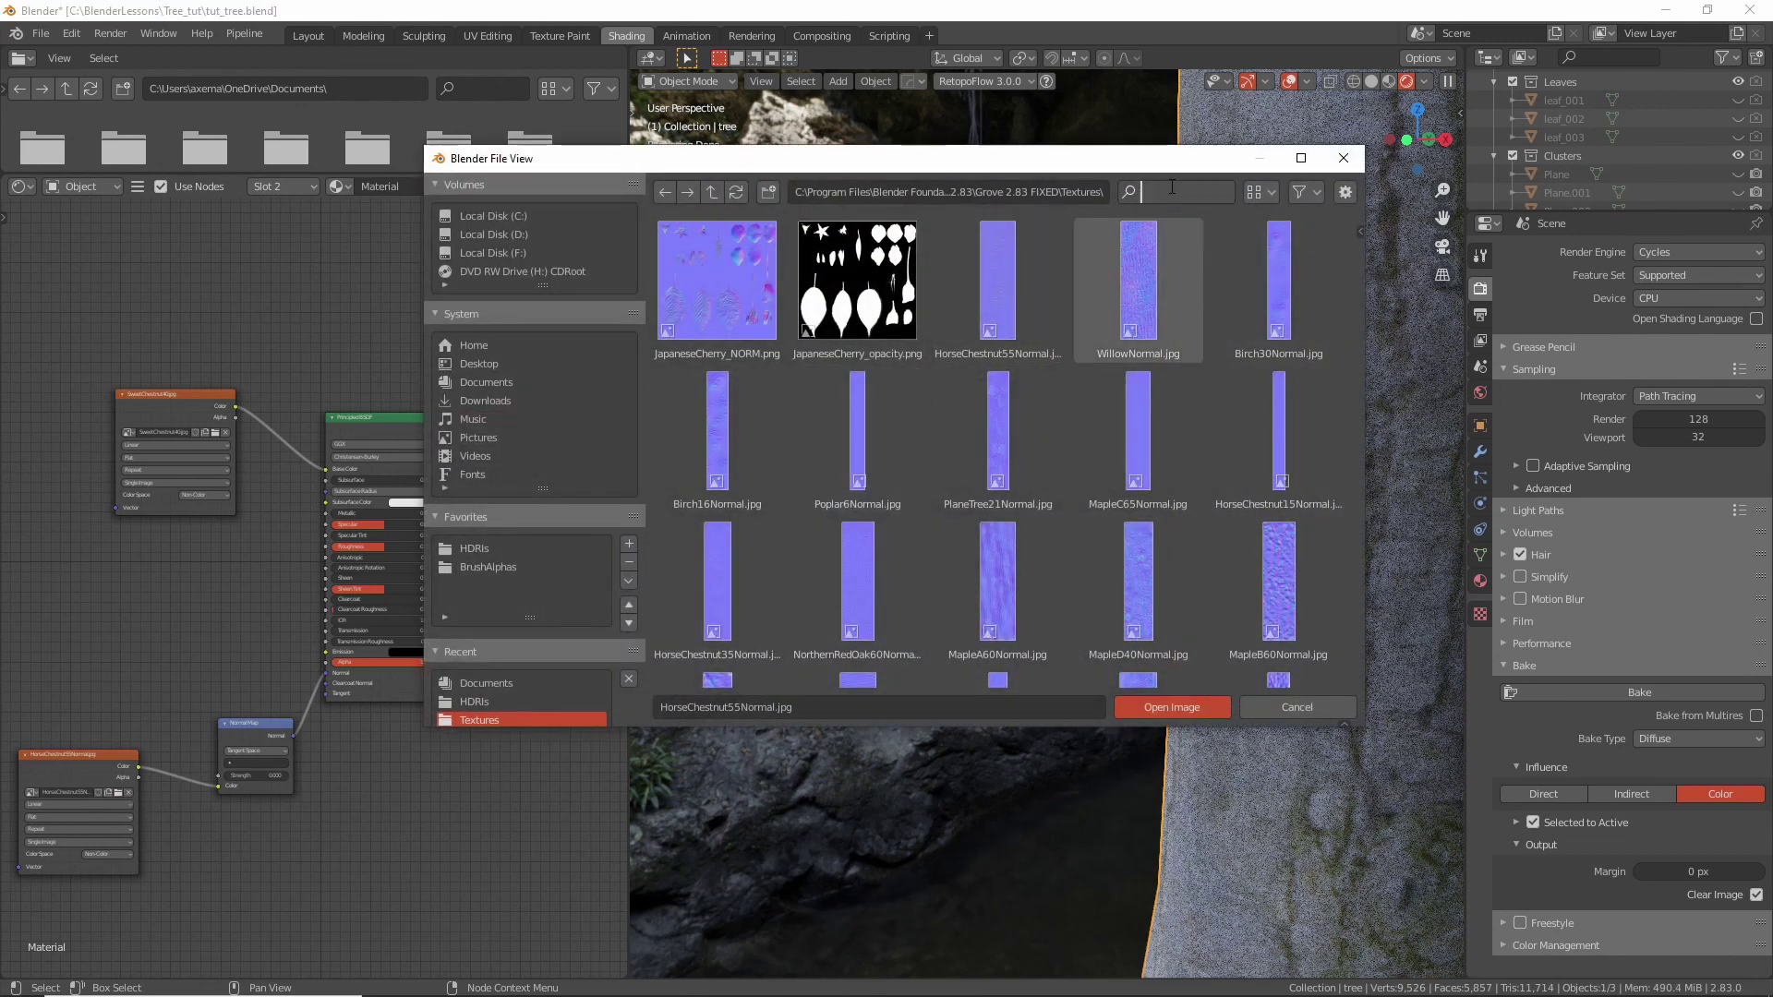
text(swee)
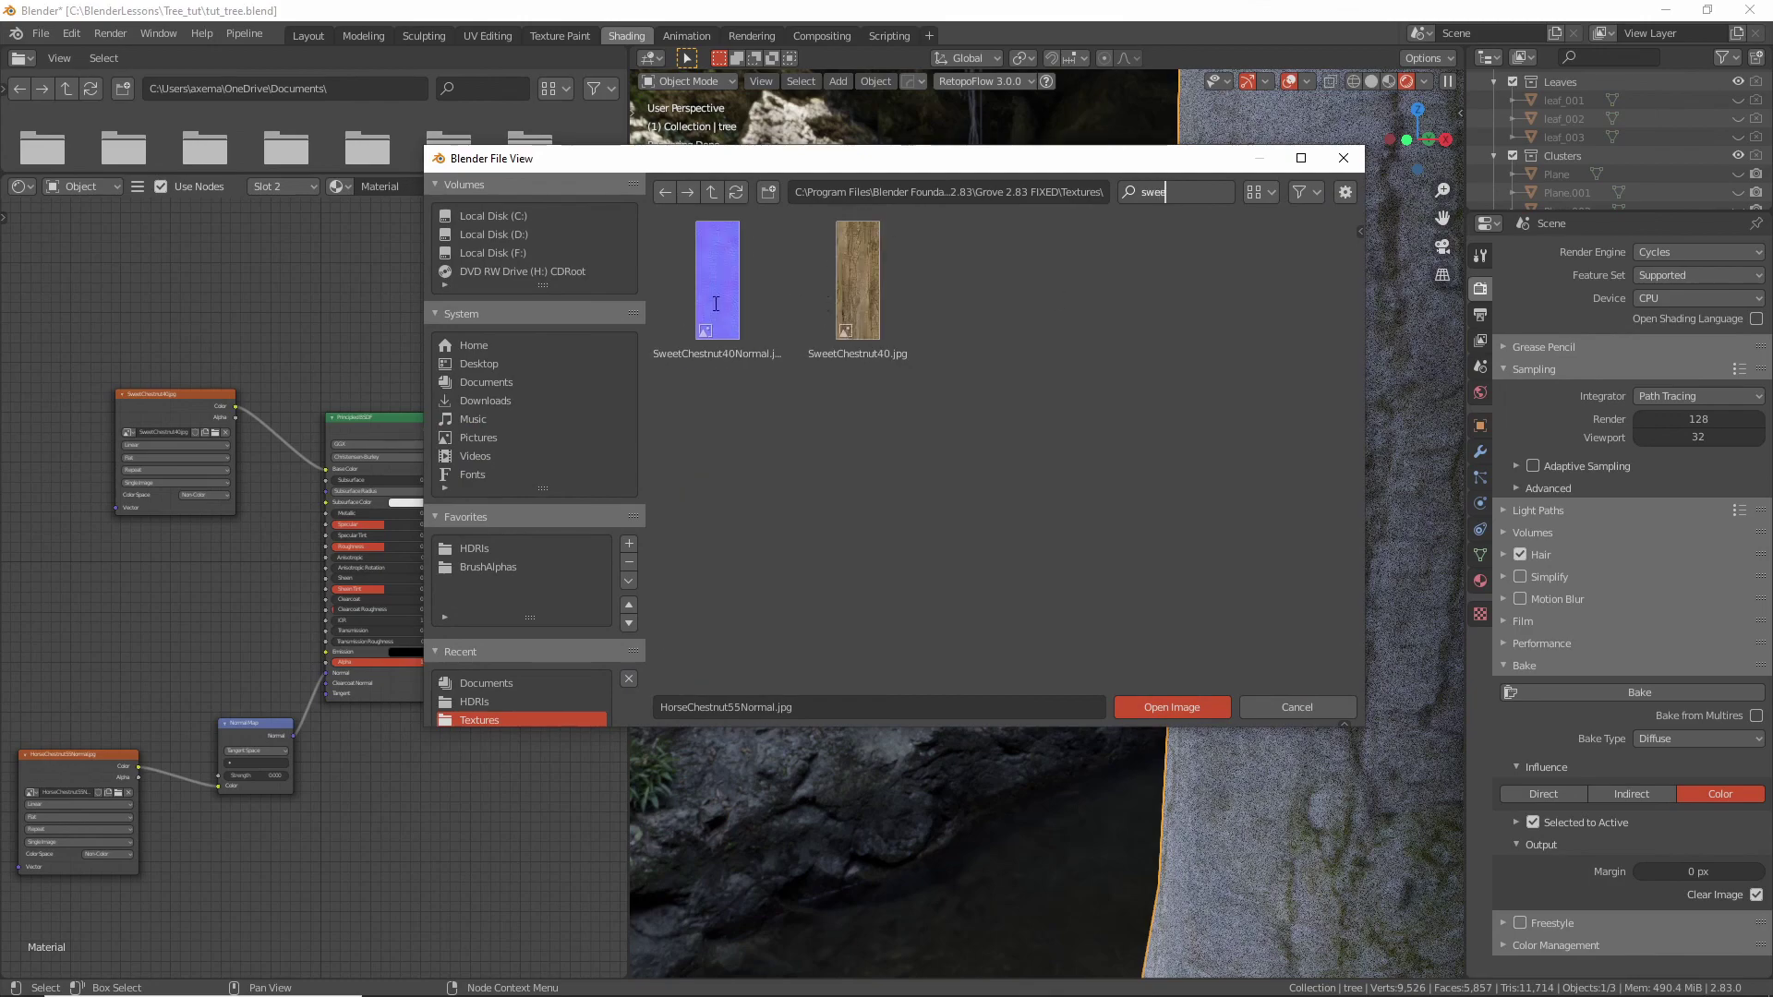
click(1169, 708)
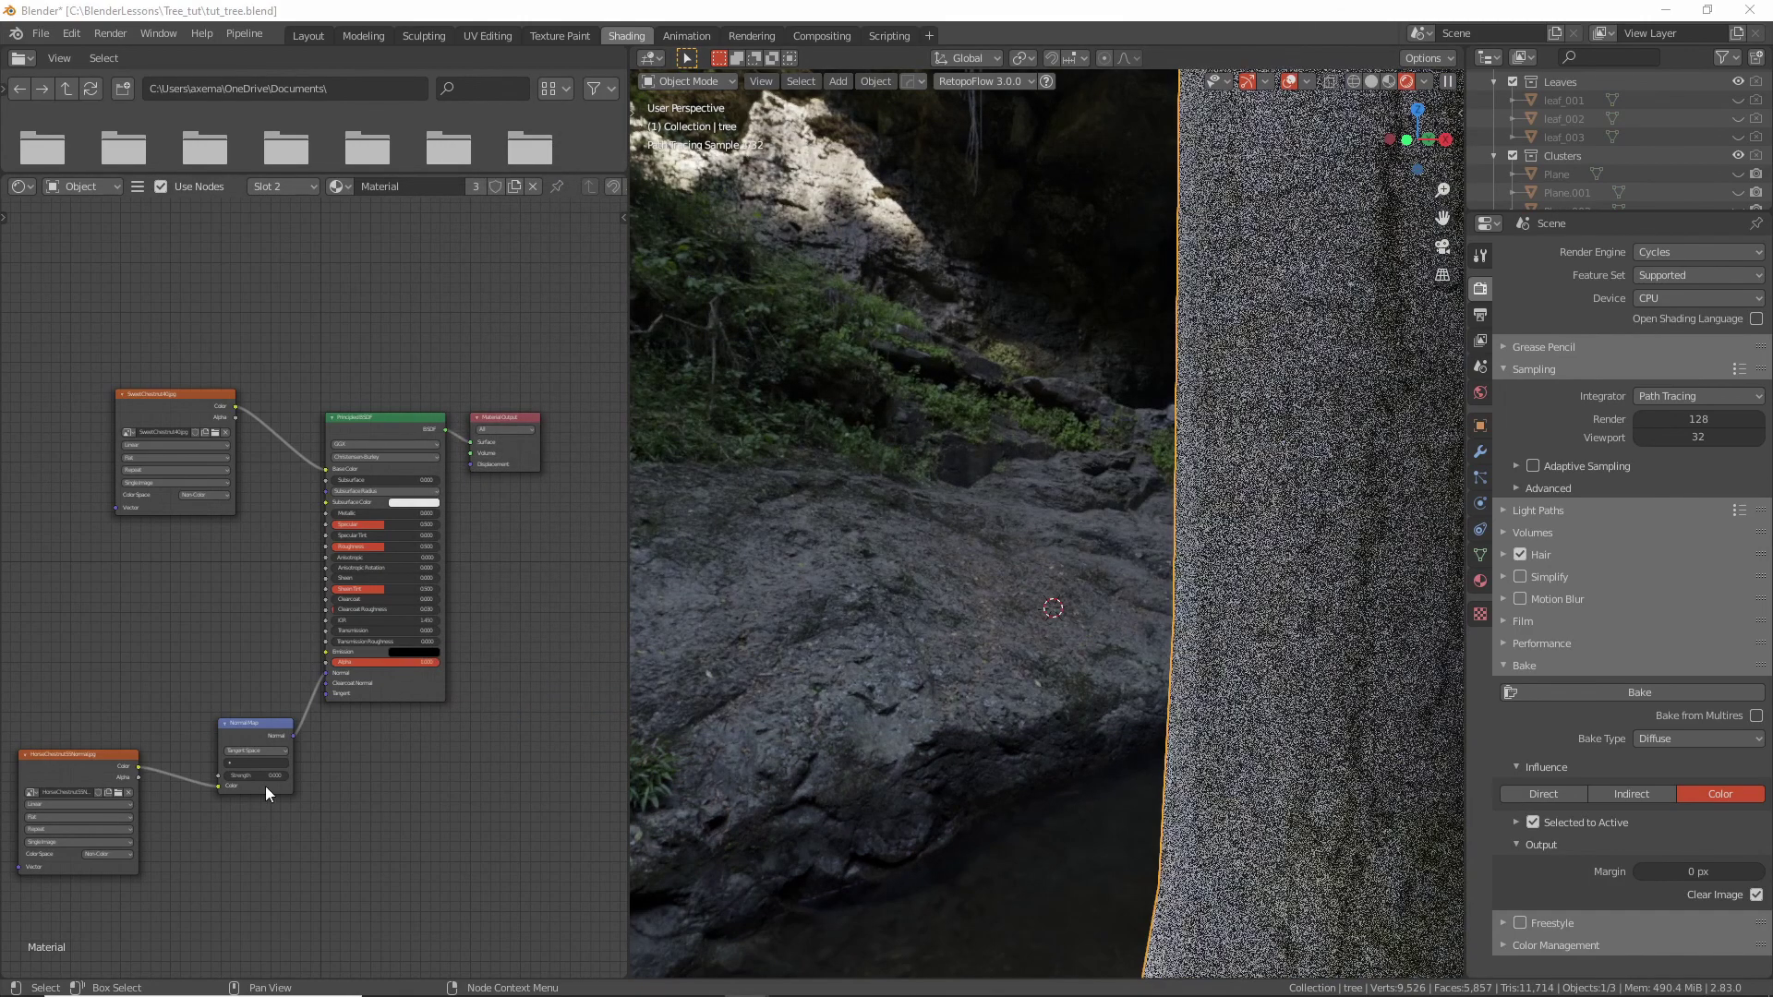
Deselect the tree and examine the trunk's bark shading from several angles, checking the normal map's link to the Principled BSDF.
scroll(1219, 466, down, 3)
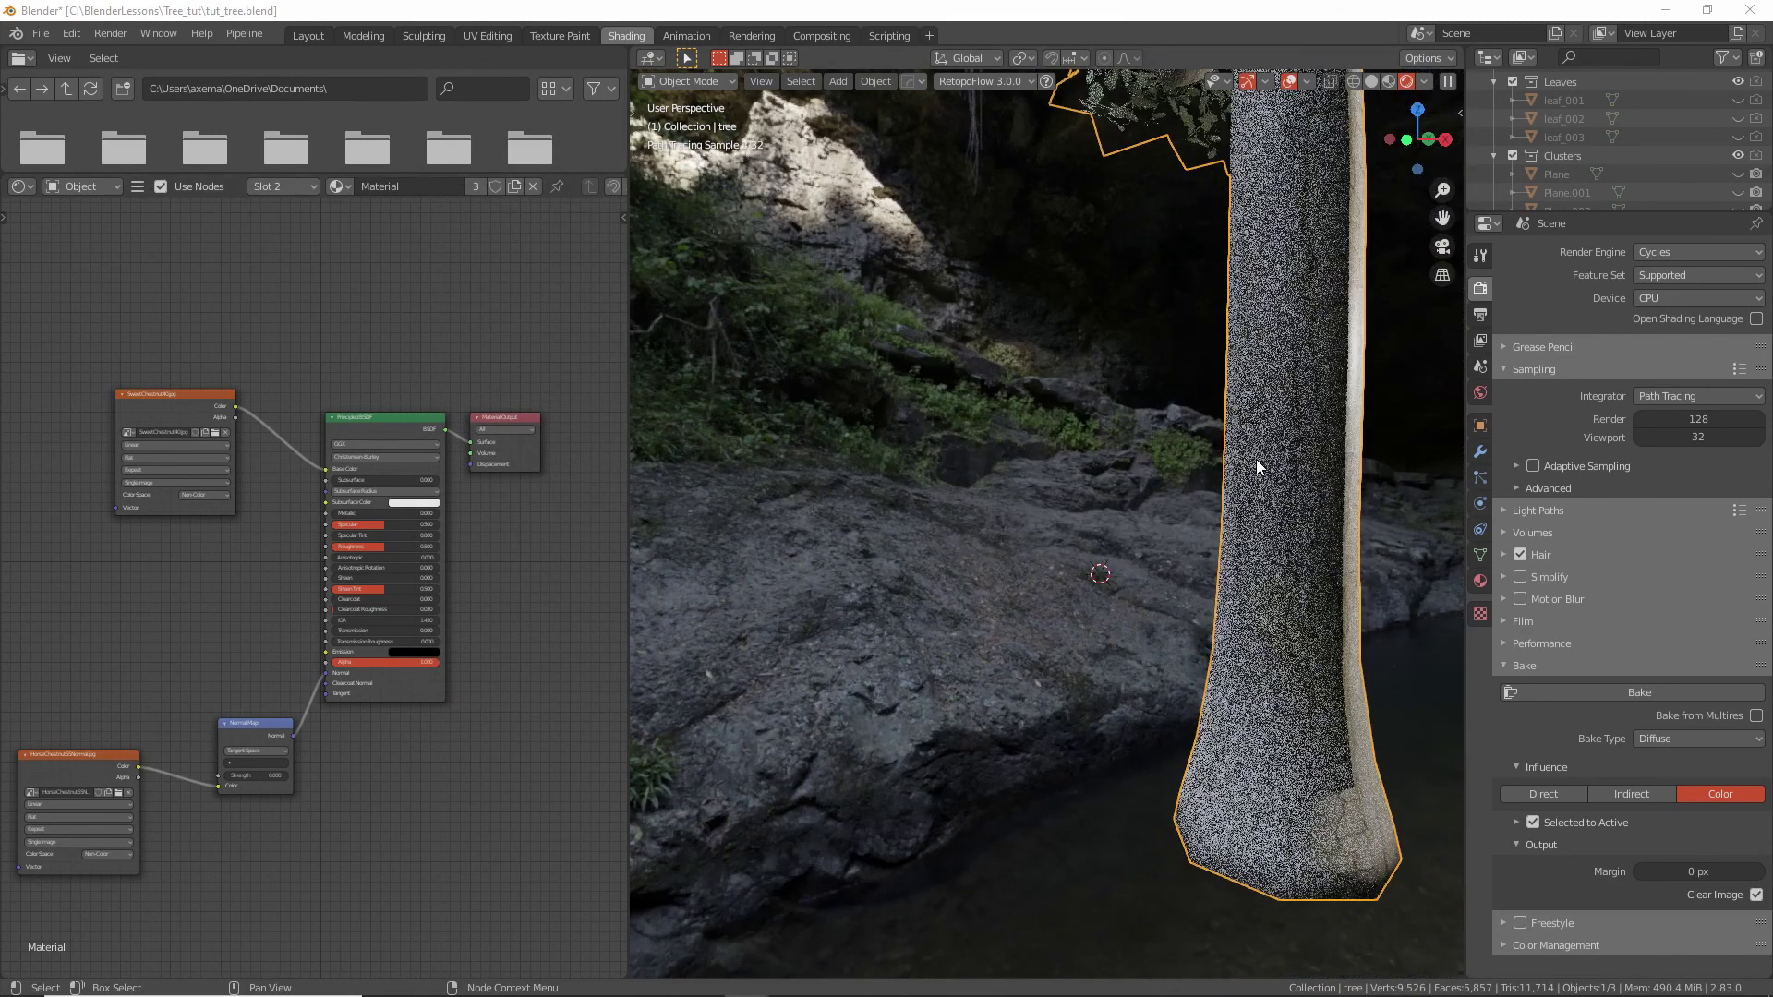
scroll(1256, 458, down, 3)
middle_drag(1256, 458, 1212, 469)
key(alt+a)
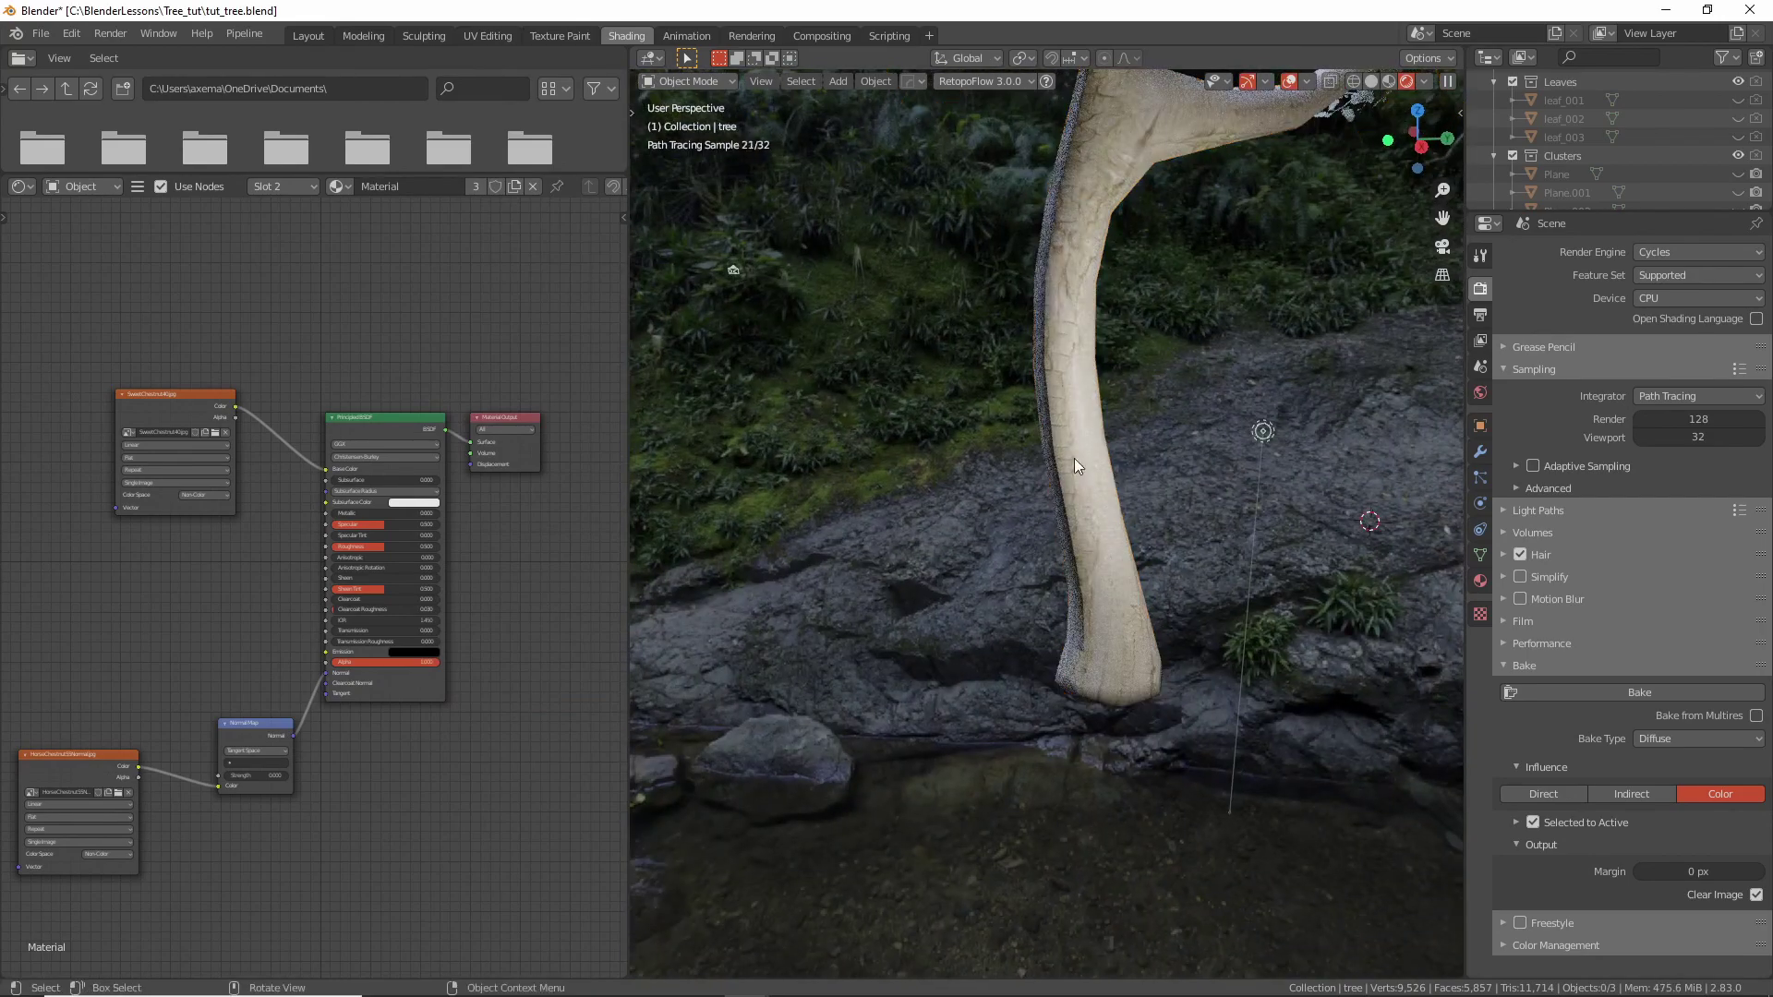
middle_drag(1073, 458, 1010, 508)
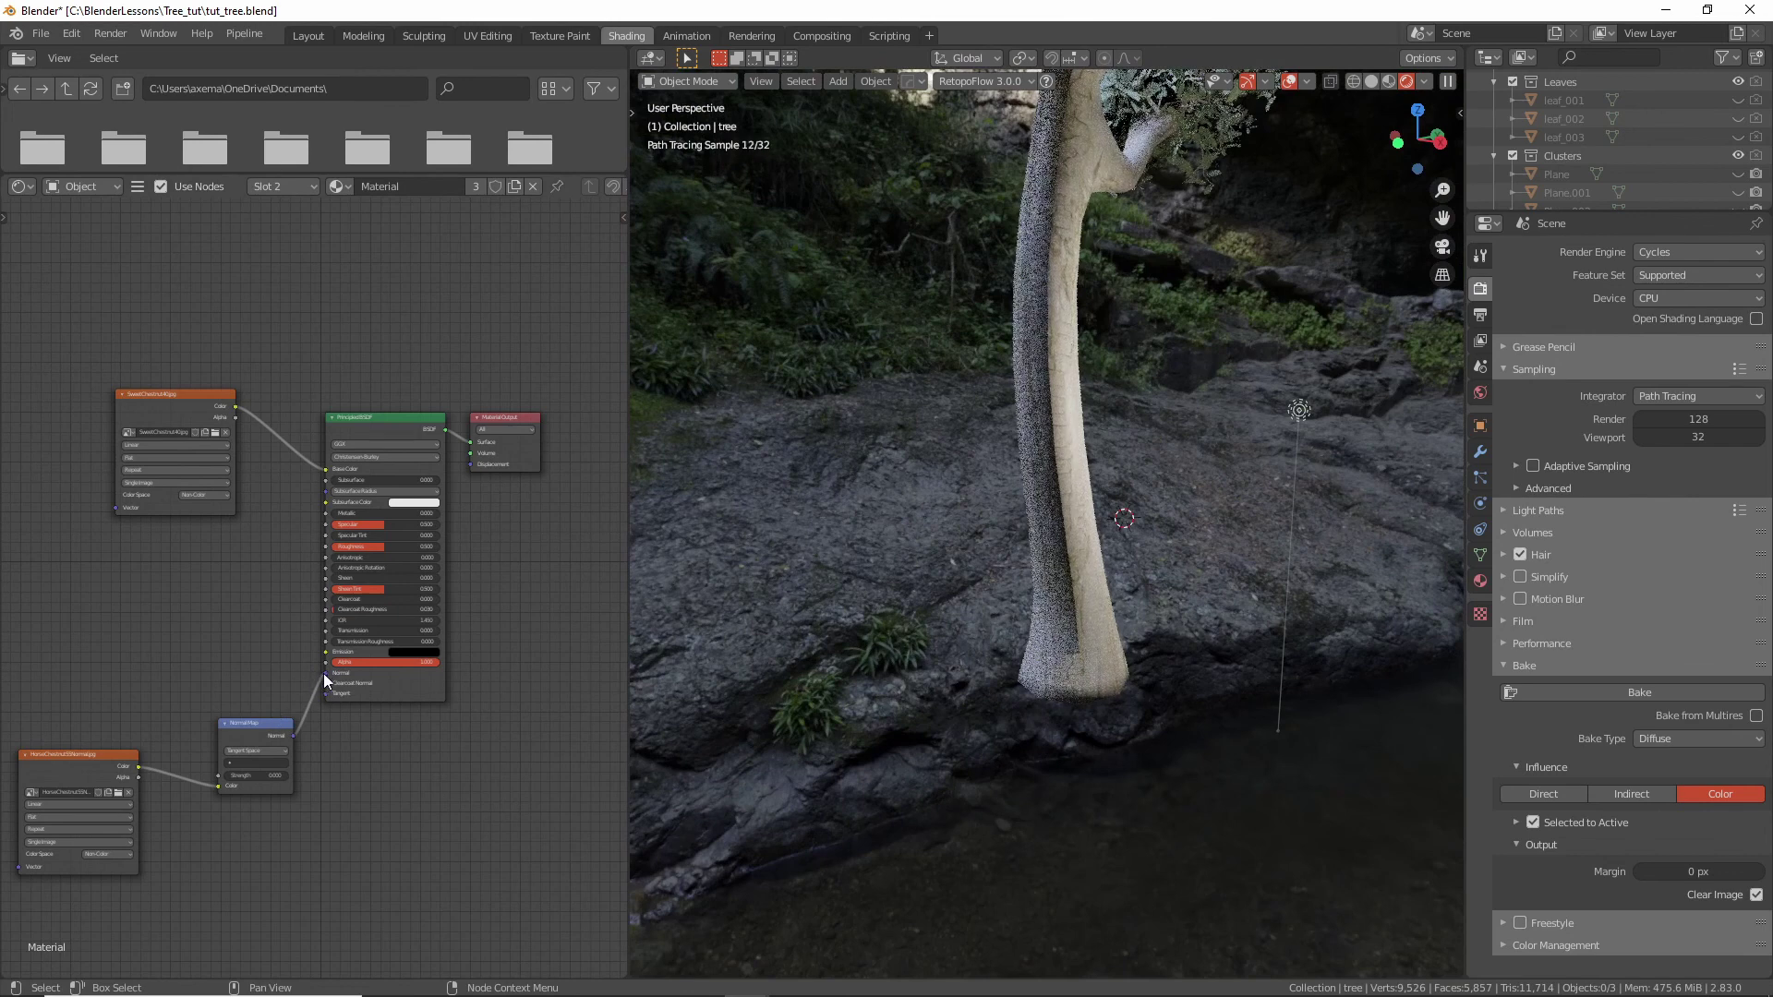
mouse_move(323, 674)
mouse_down()
mouse_move(255, 707)
mouse_move(301, 707)
mouse_move(323, 669)
mouse_up()
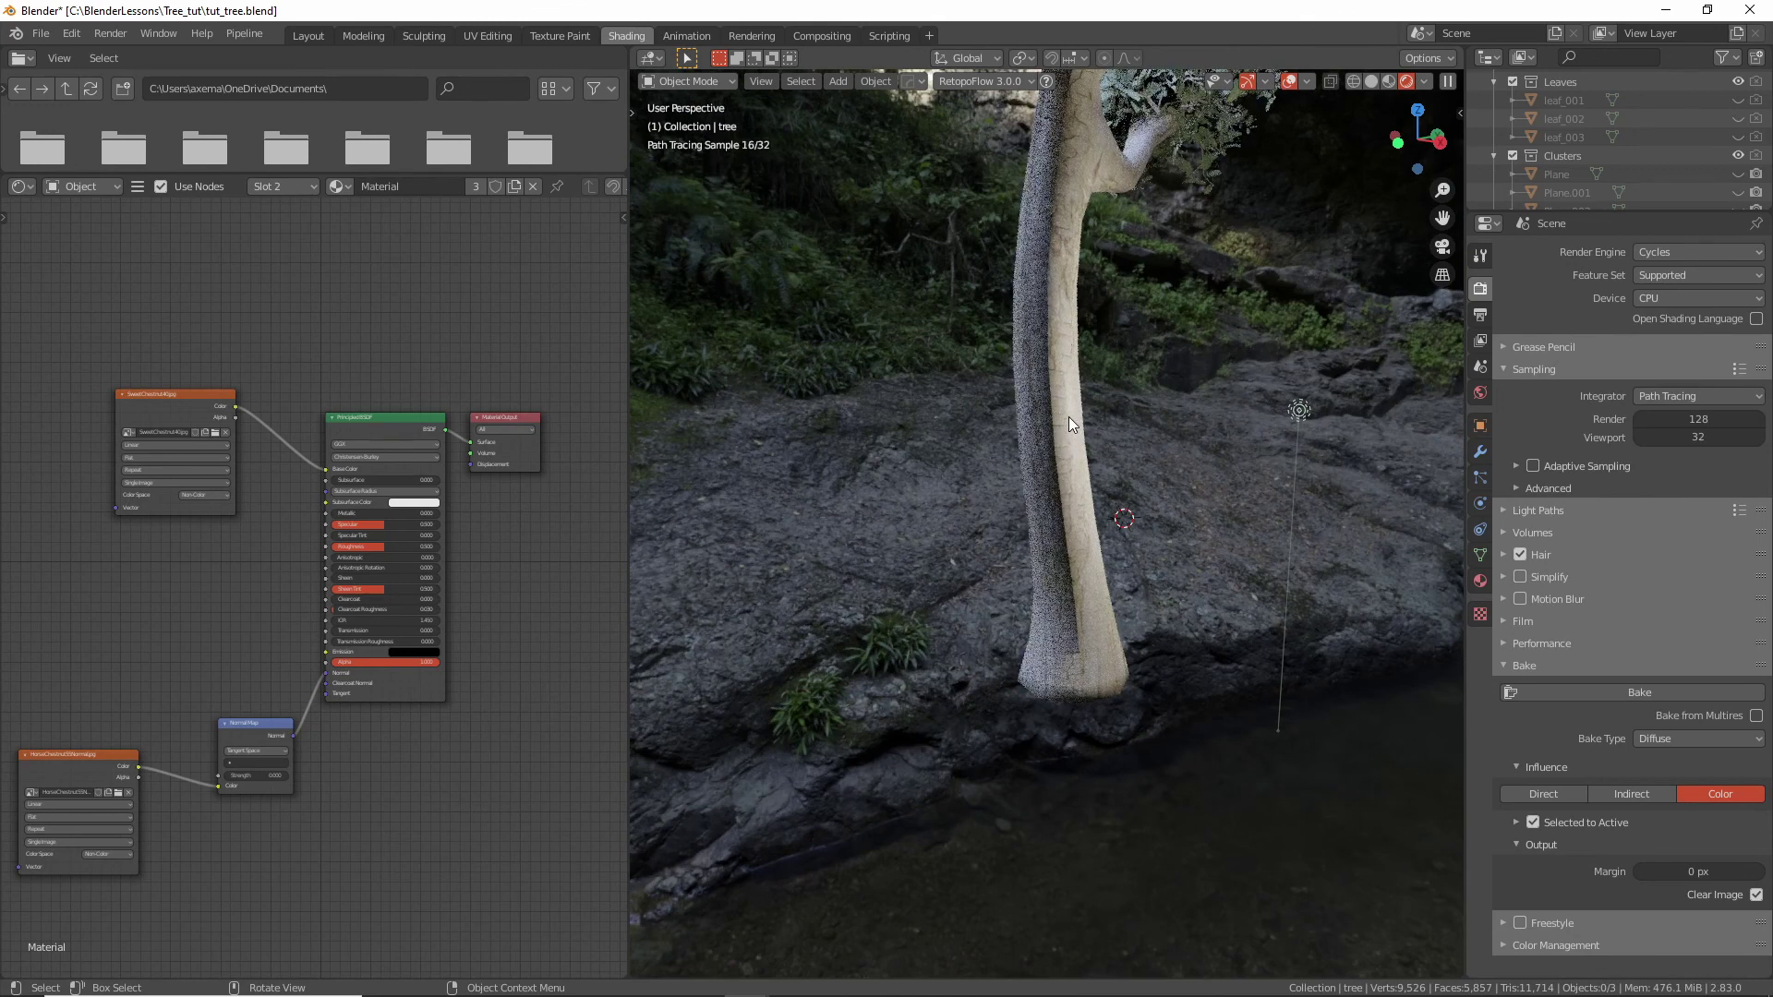
Examine the UV layout of the whole tree mesh in the UV Editing workspace with everything selected.
click(490, 36)
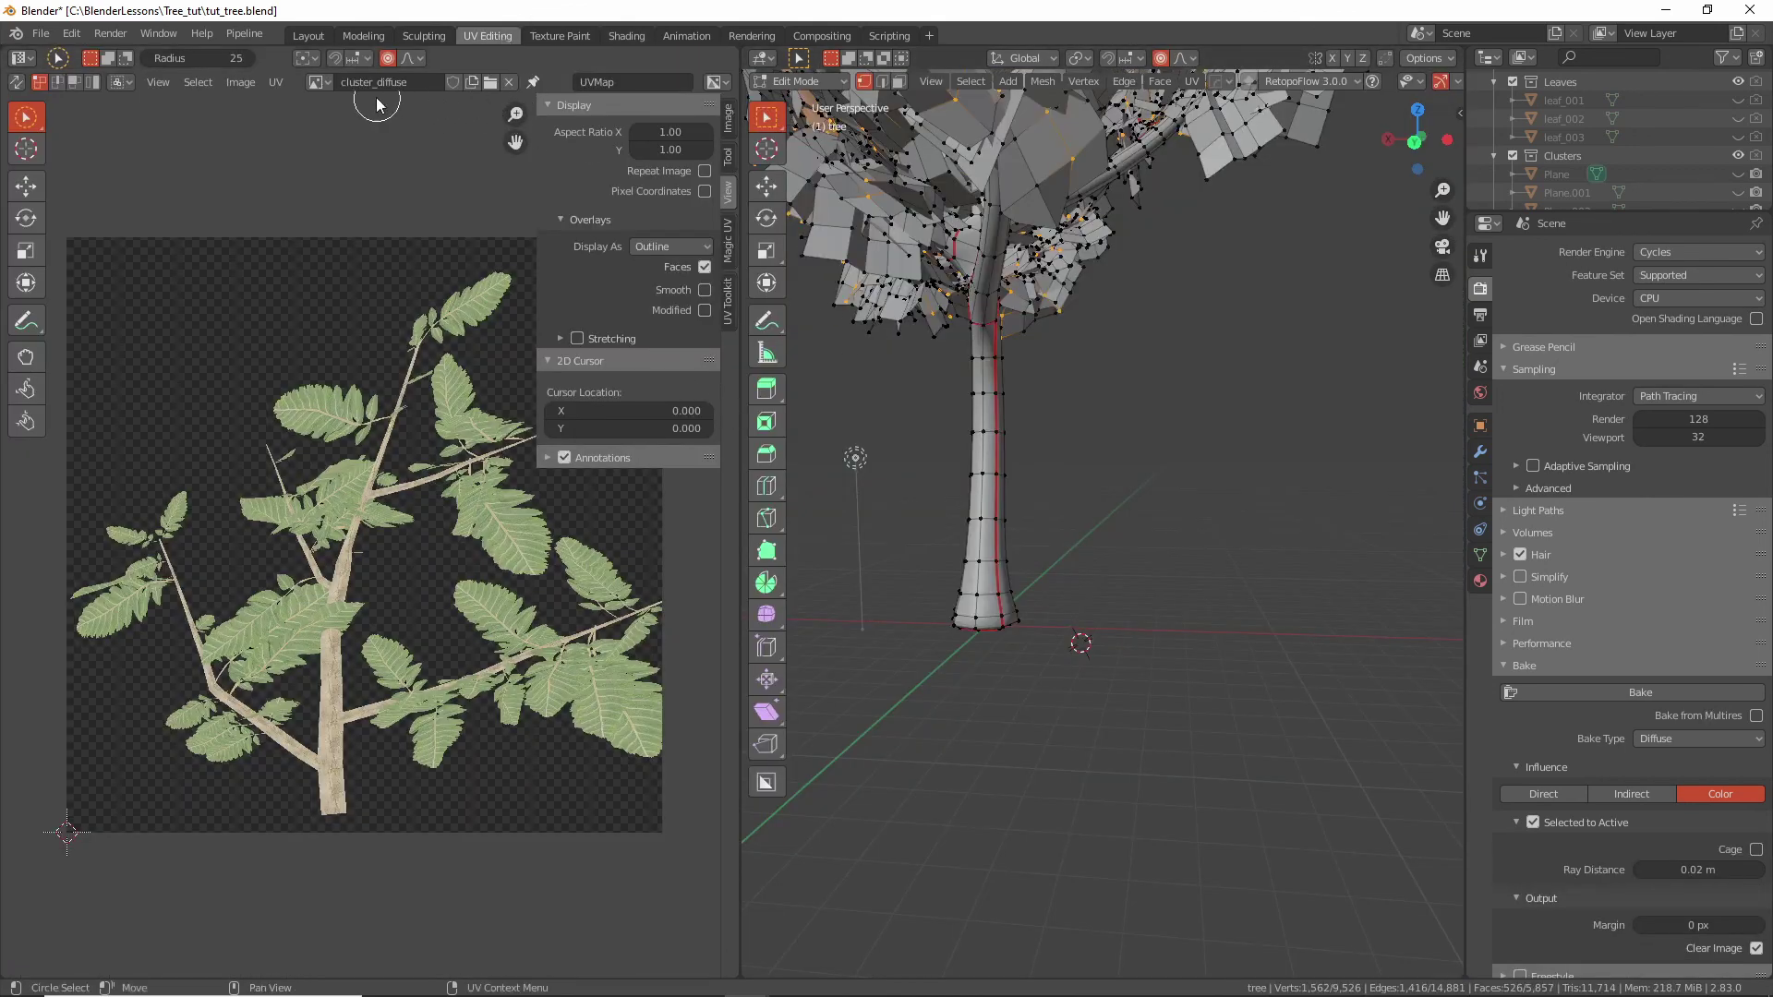
click(314, 81)
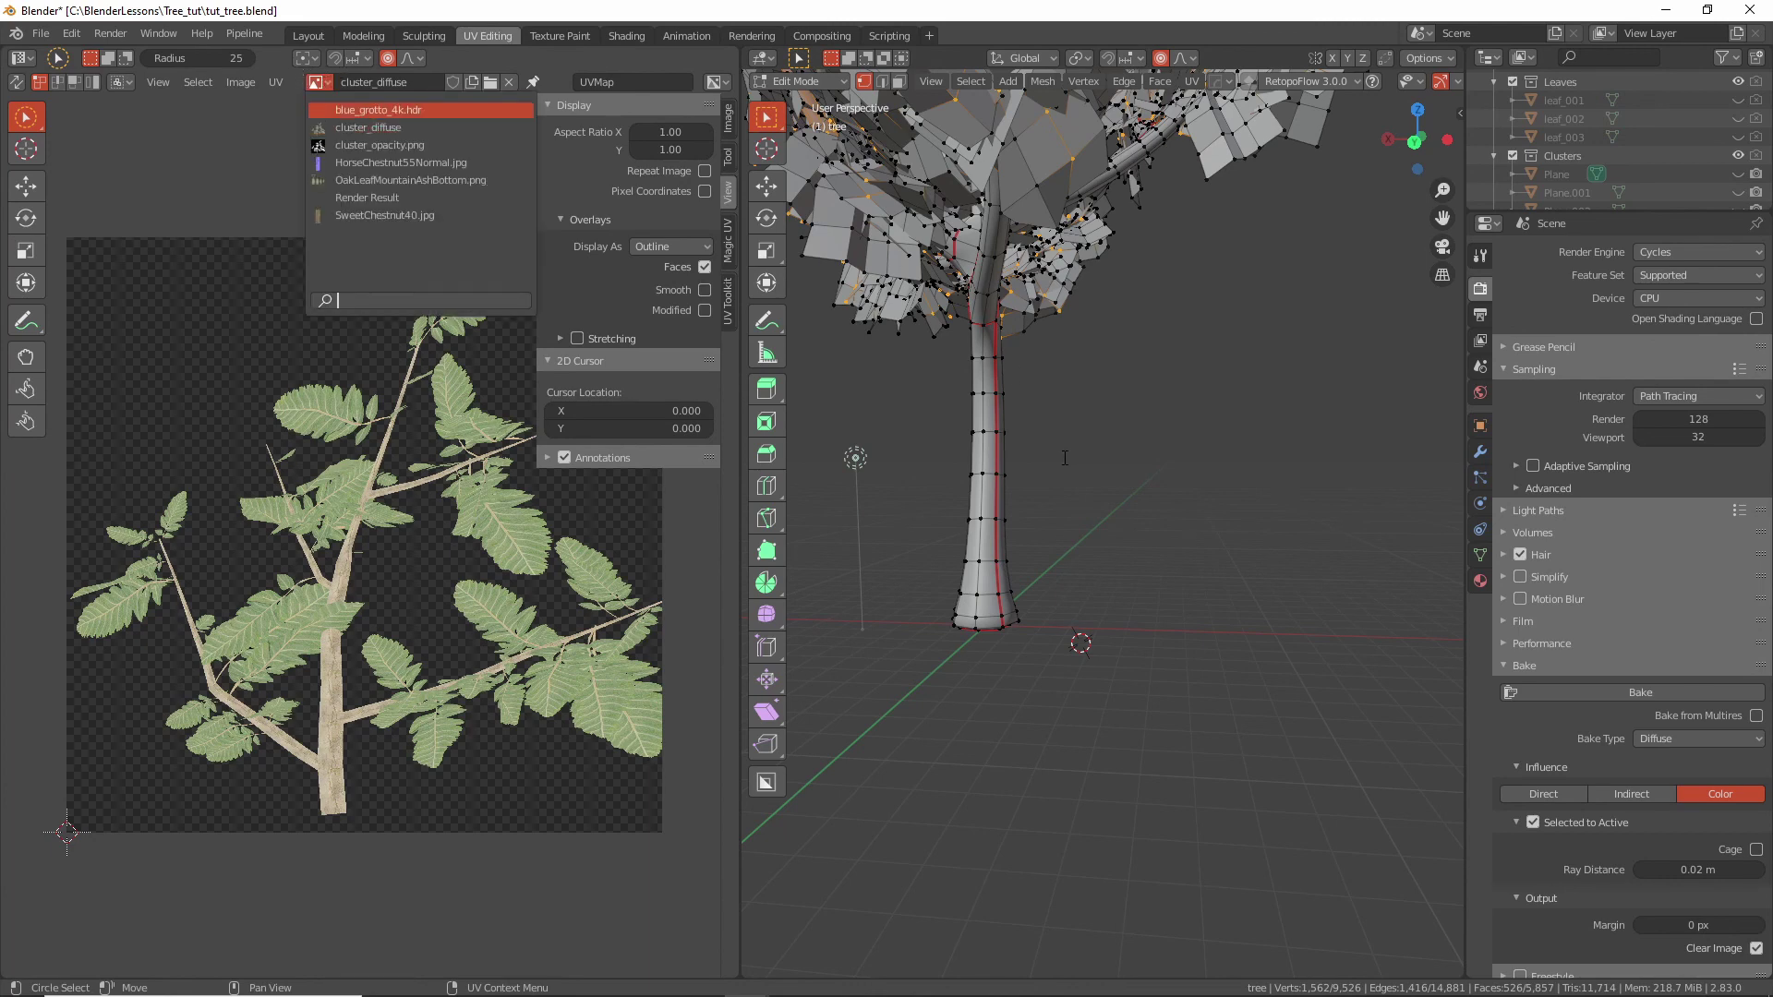
key(a)
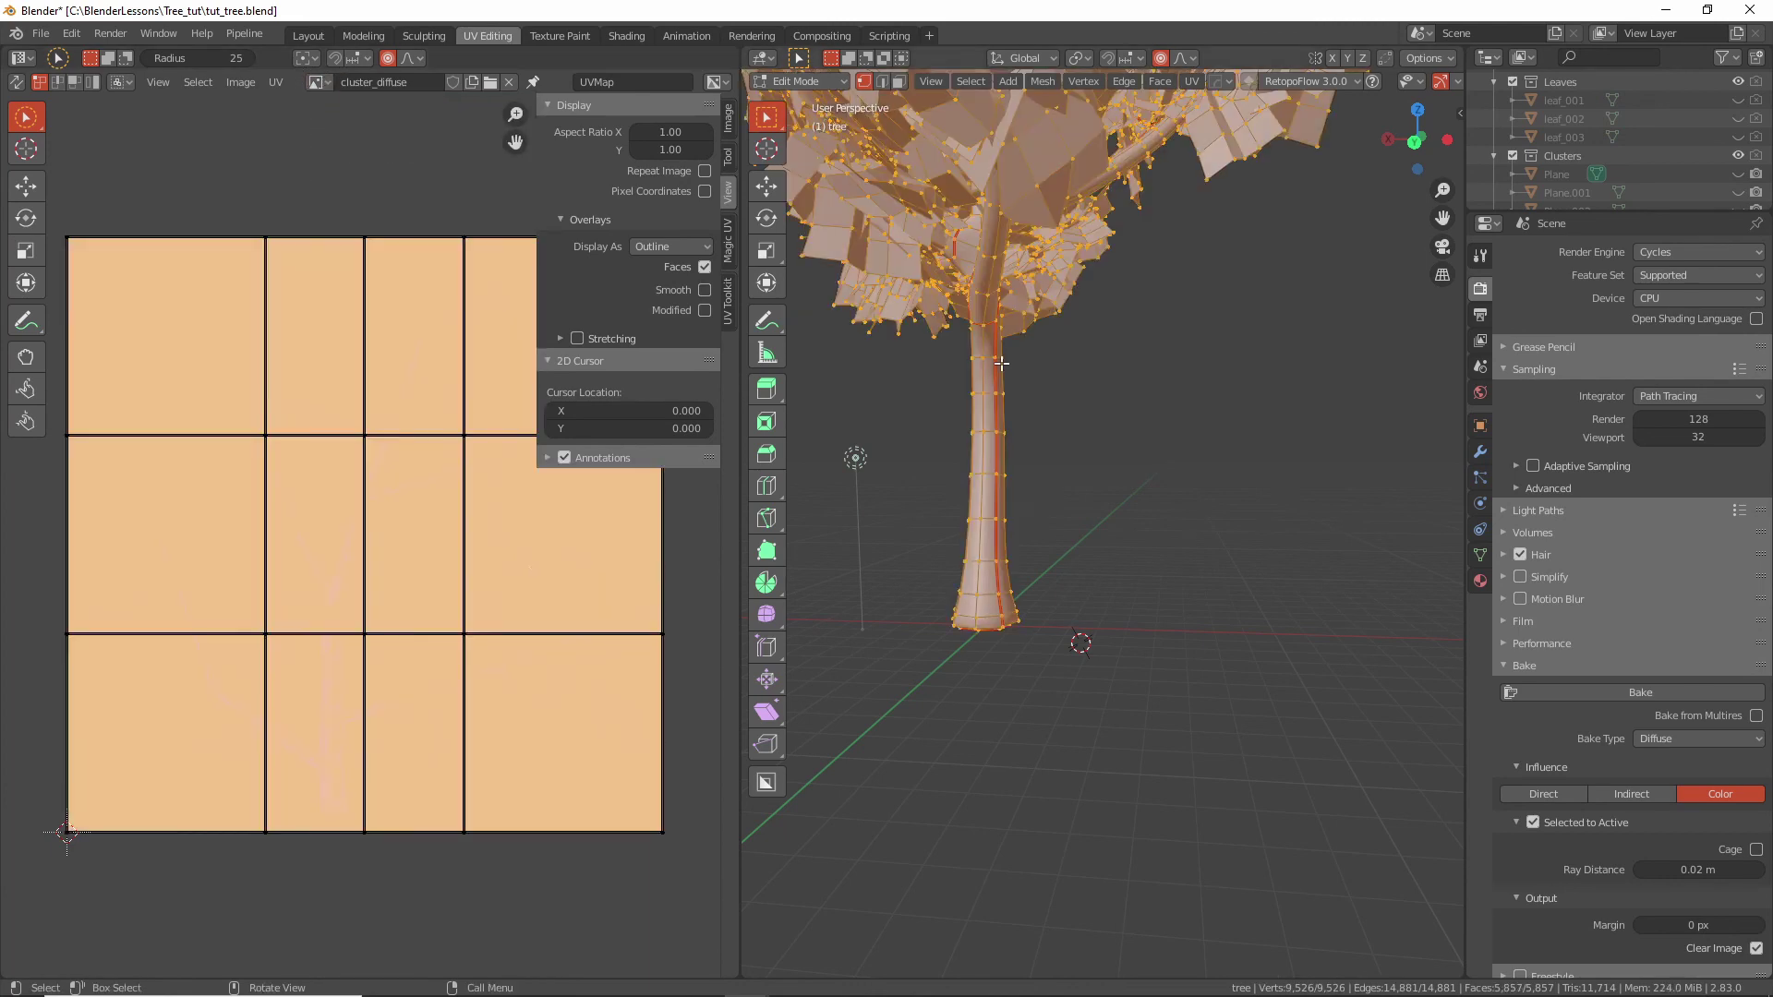
scroll(1002, 363, down, 4)
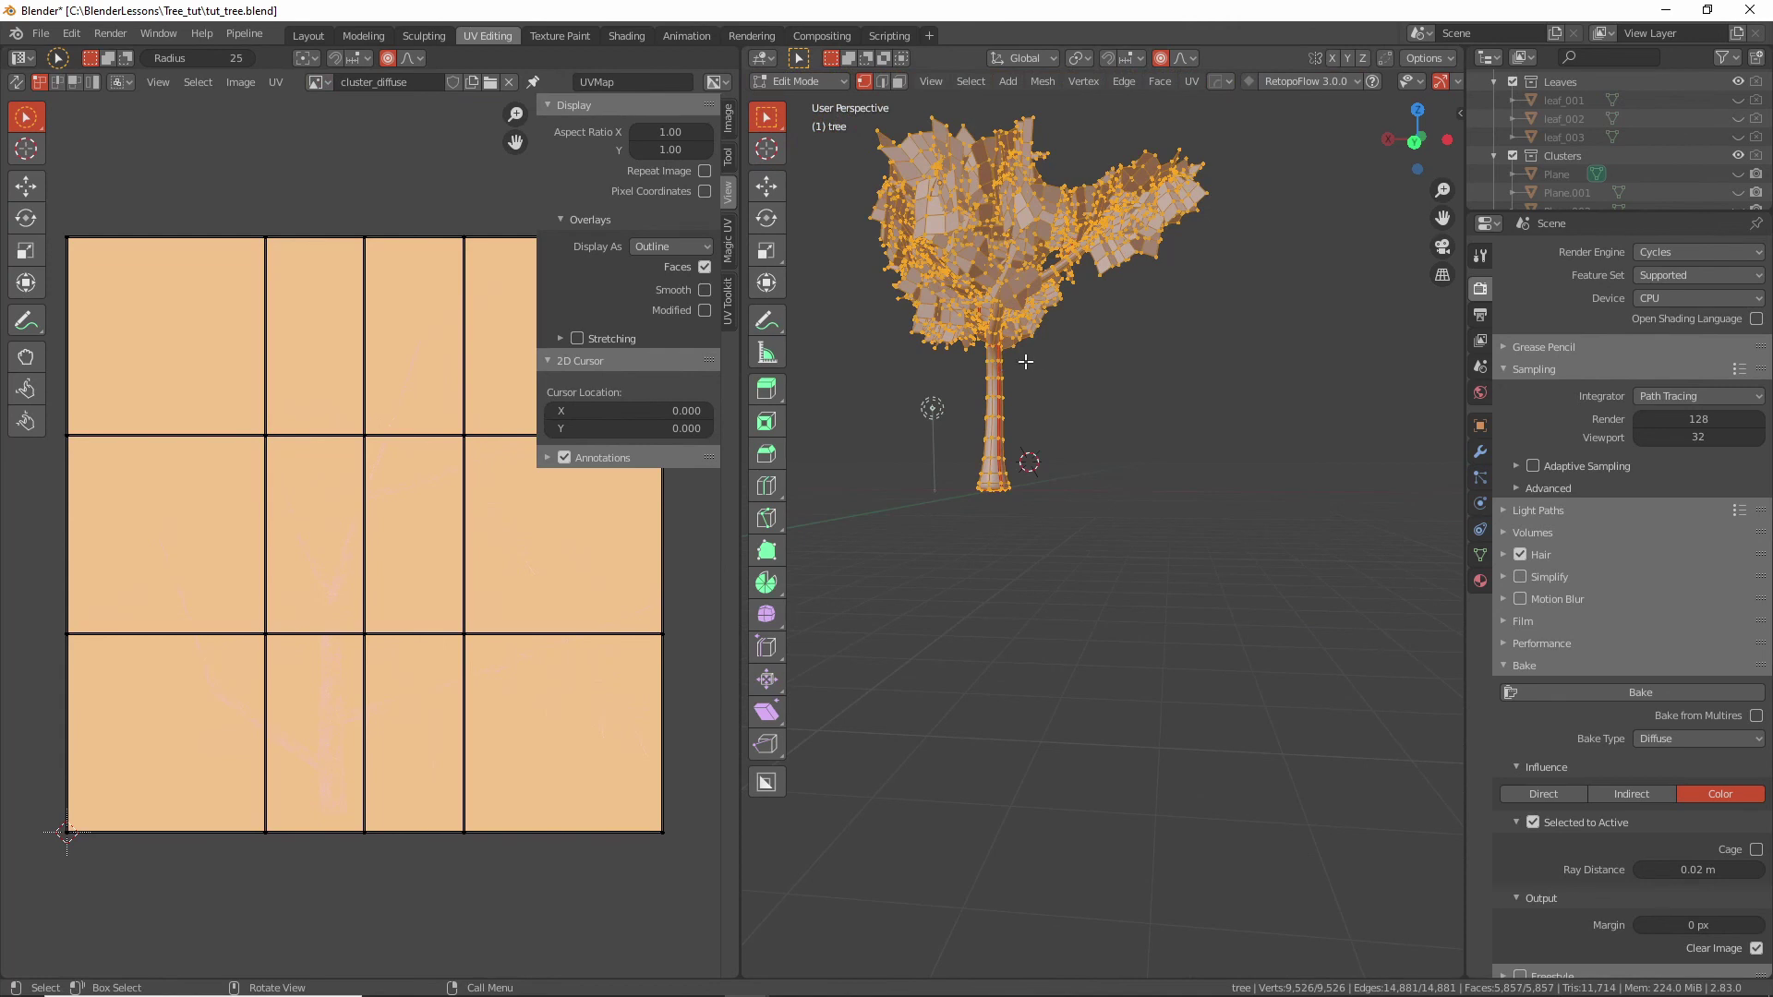
middle_drag(1026, 362, 1284, 555)
scroll(1289, 558, up, 3)
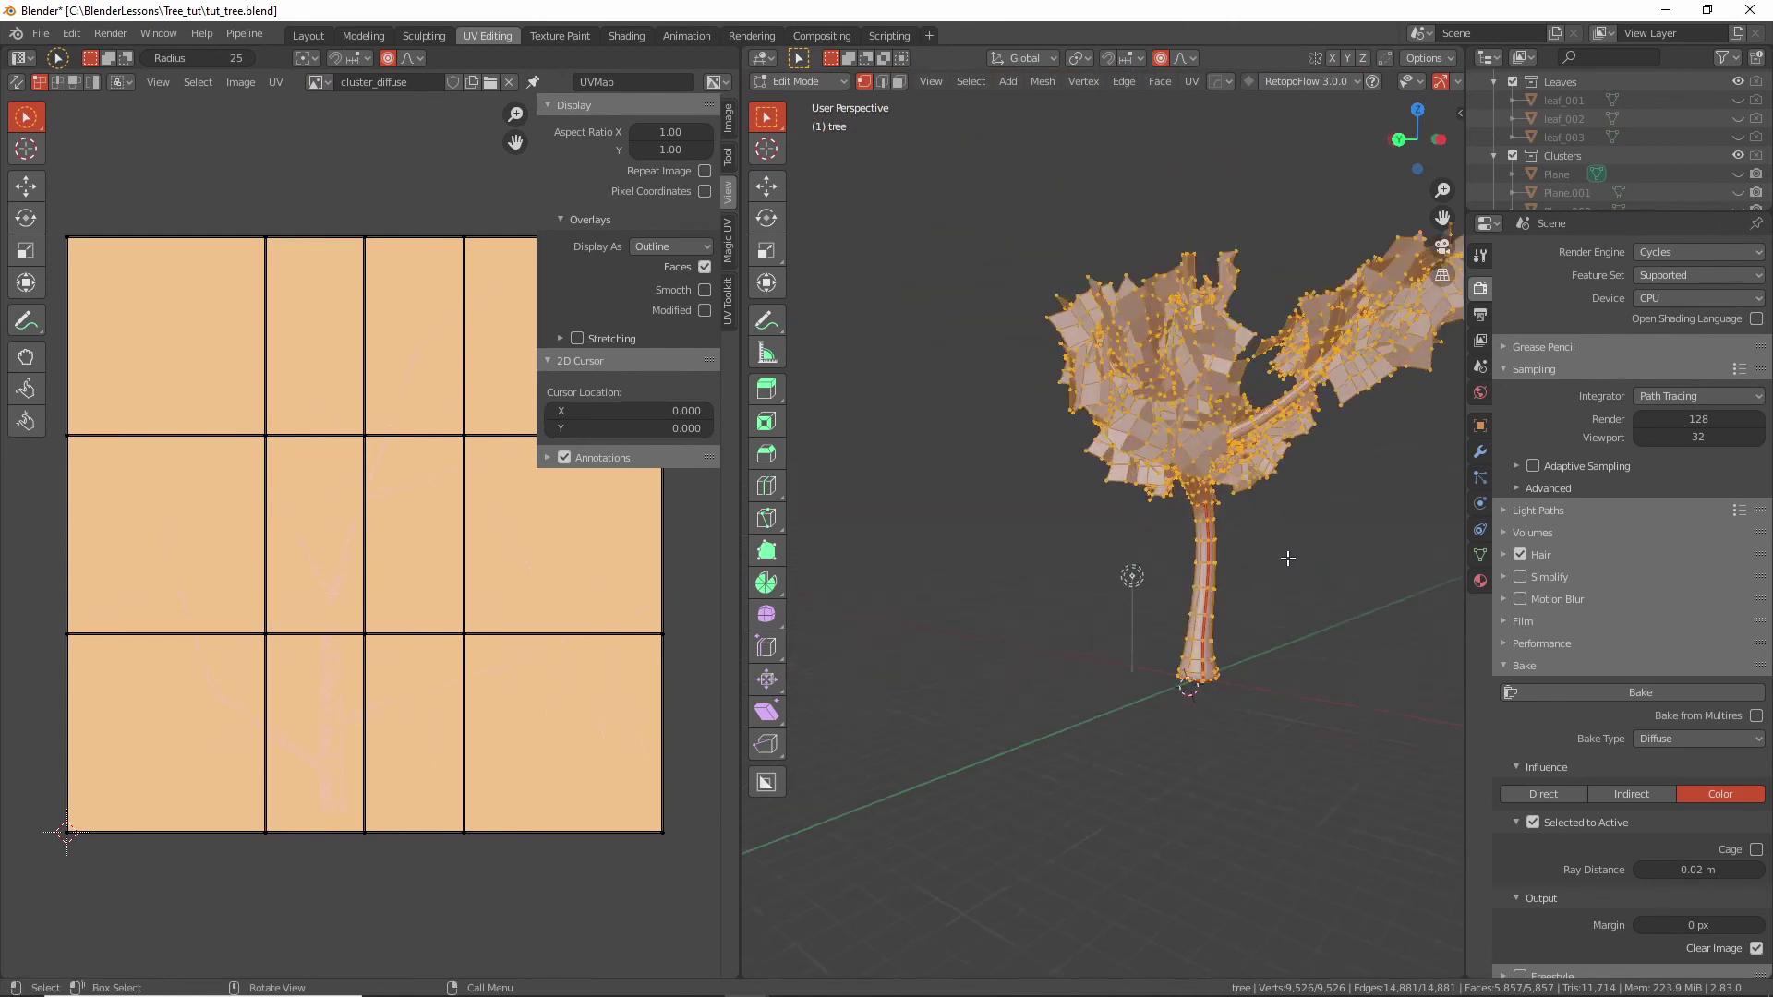
scroll(1288, 558, up, 2)
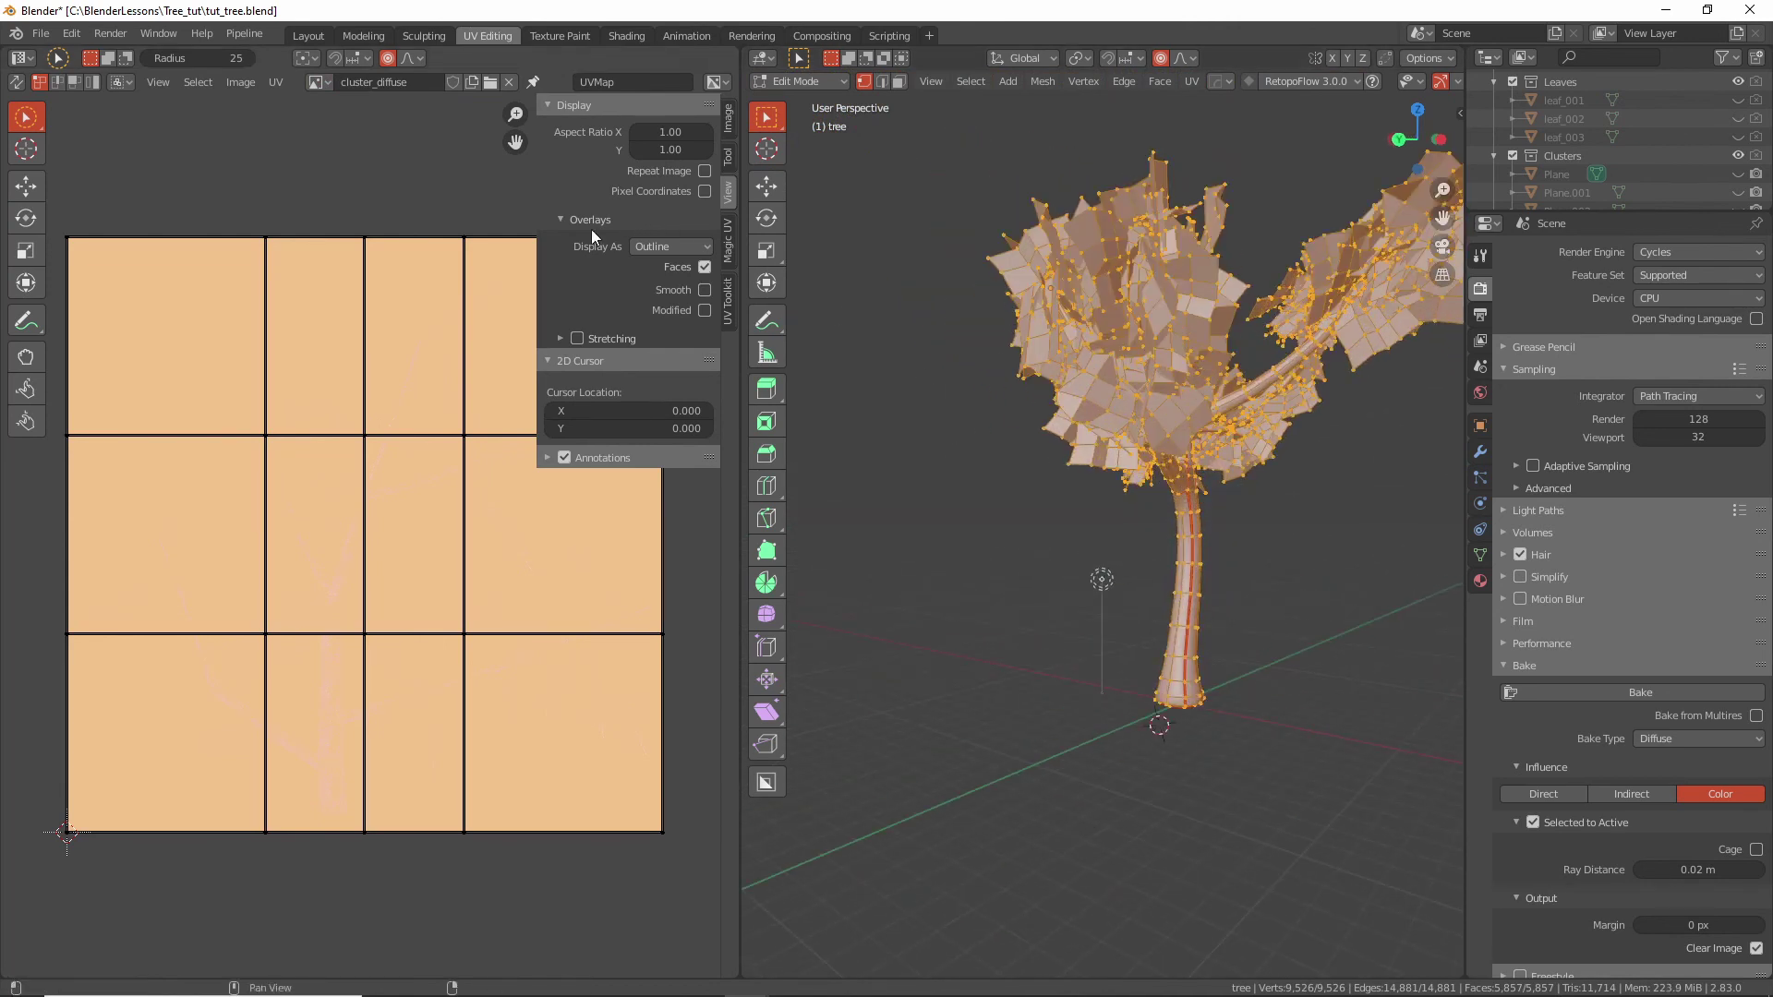
middle_drag(984, 510, 922, 495)
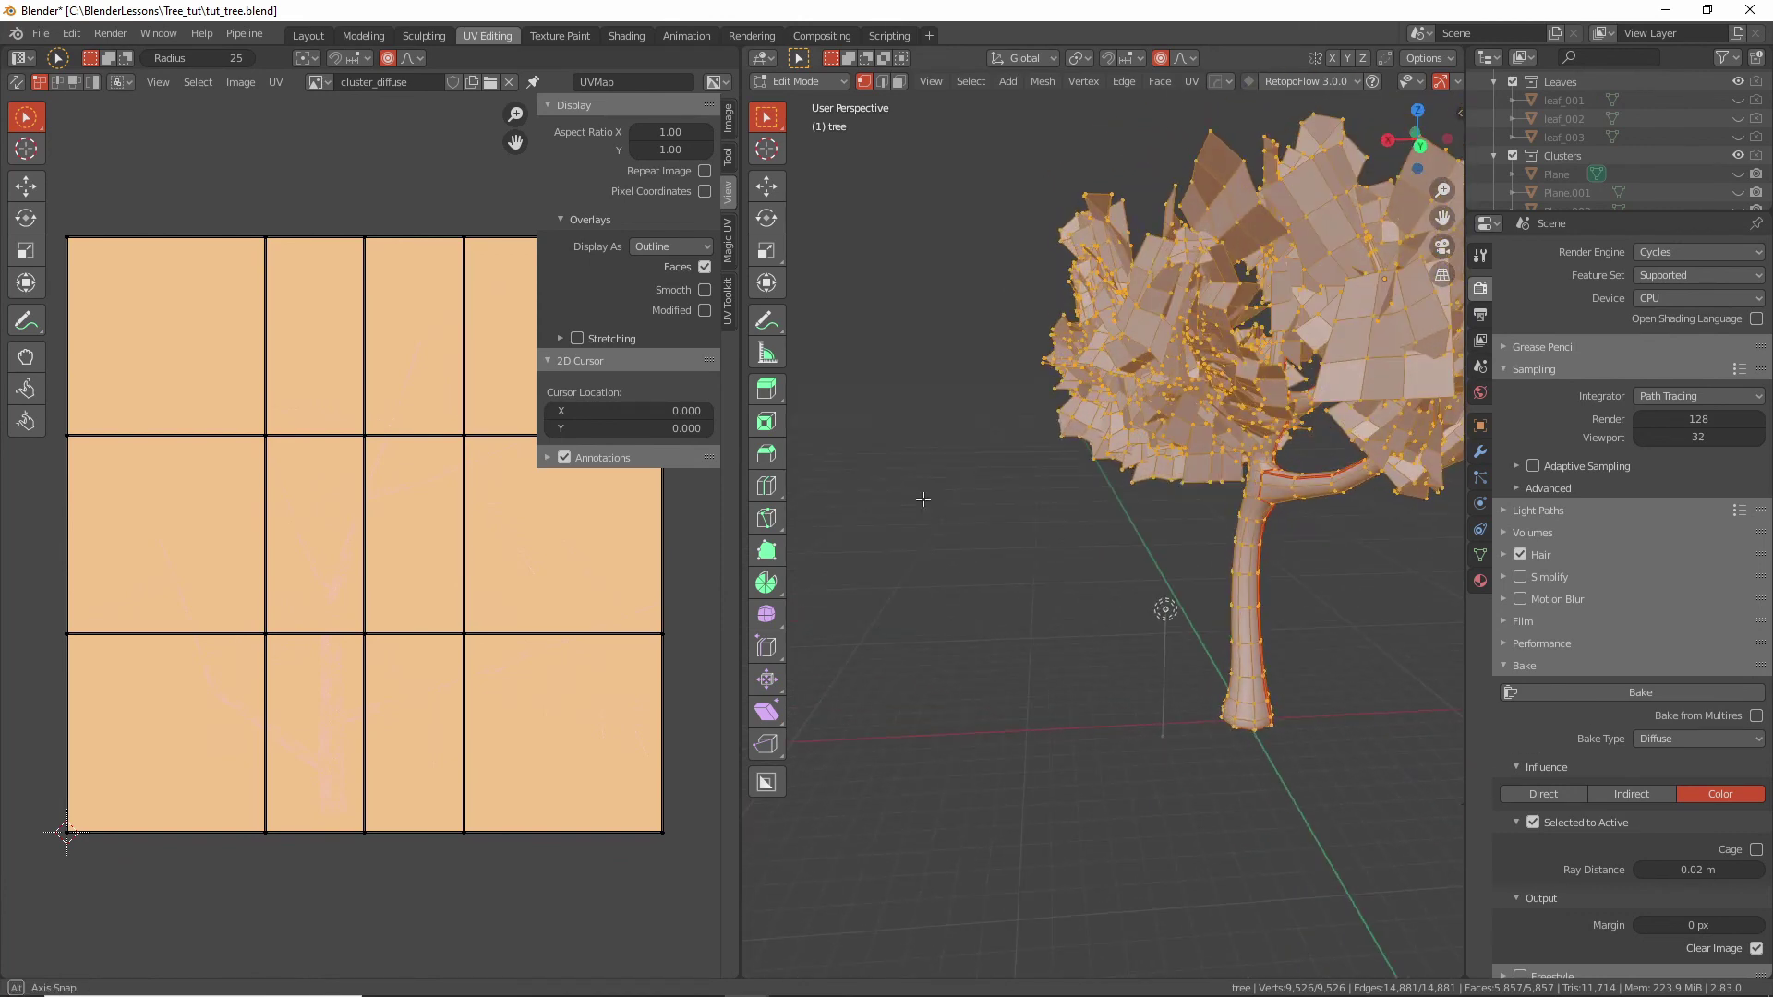
Return to the Layout workspace and look at the rendered tree more closely through the scene camera.
click(305, 36)
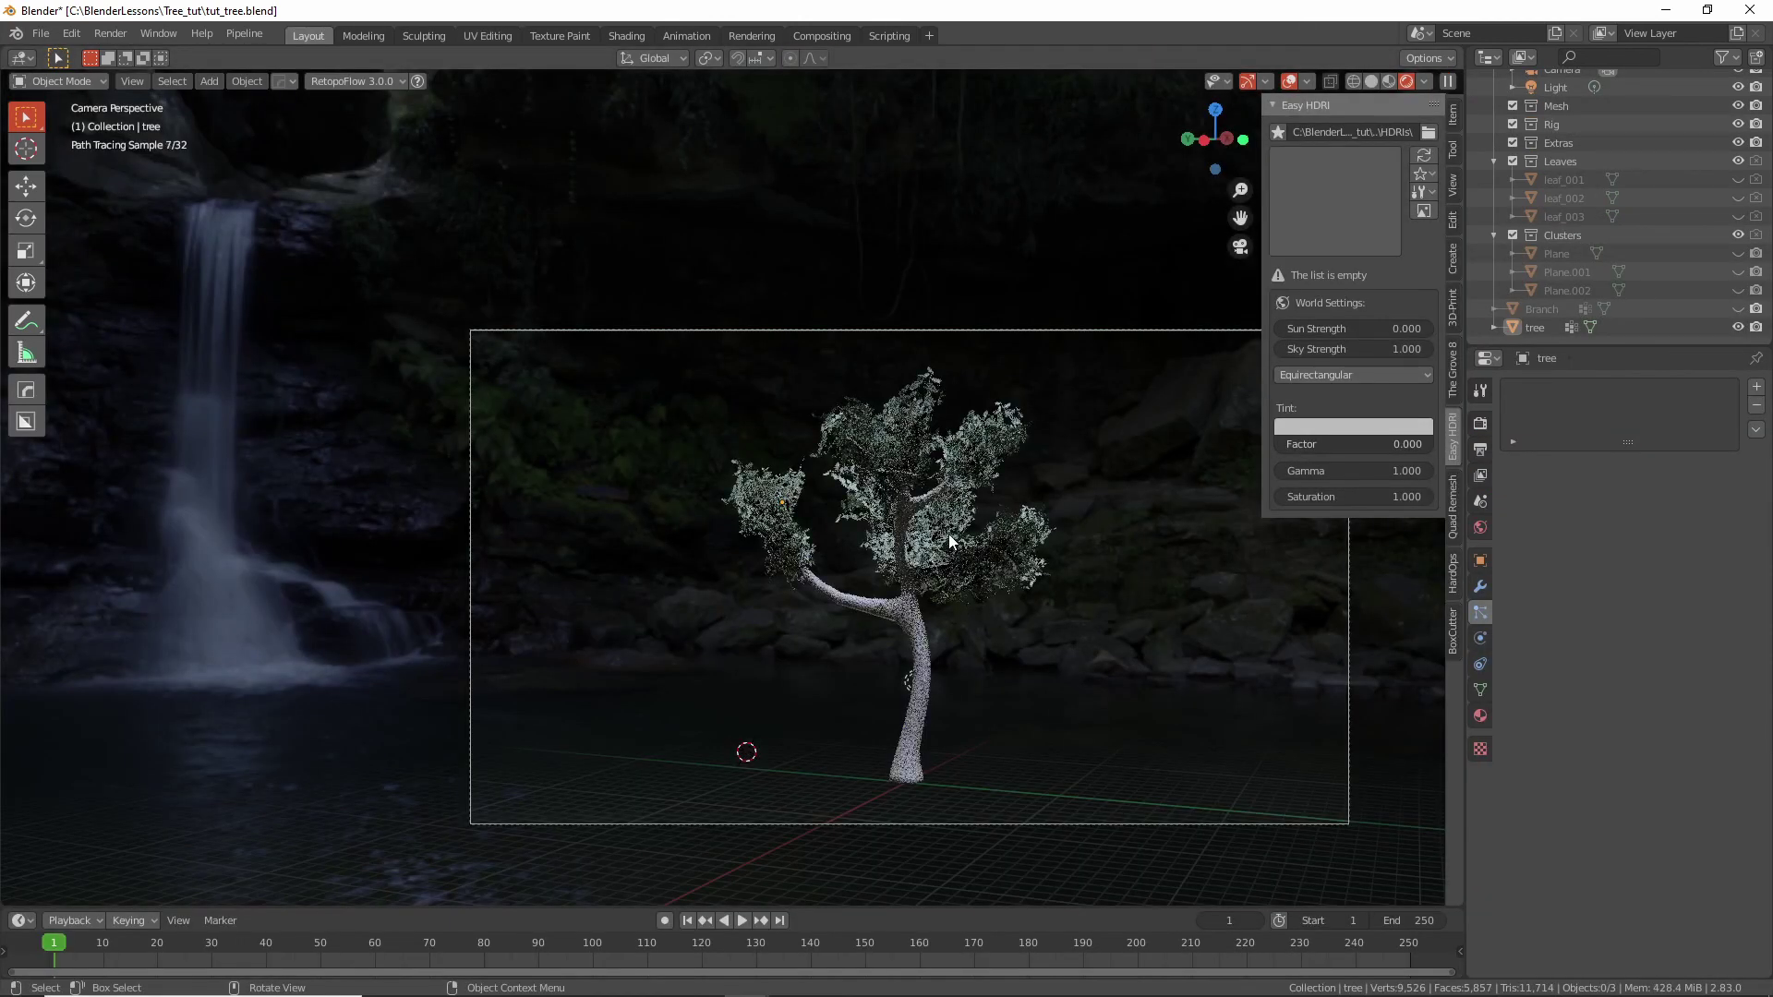
scroll(949, 534, down, 4)
scroll(936, 534, up, 5)
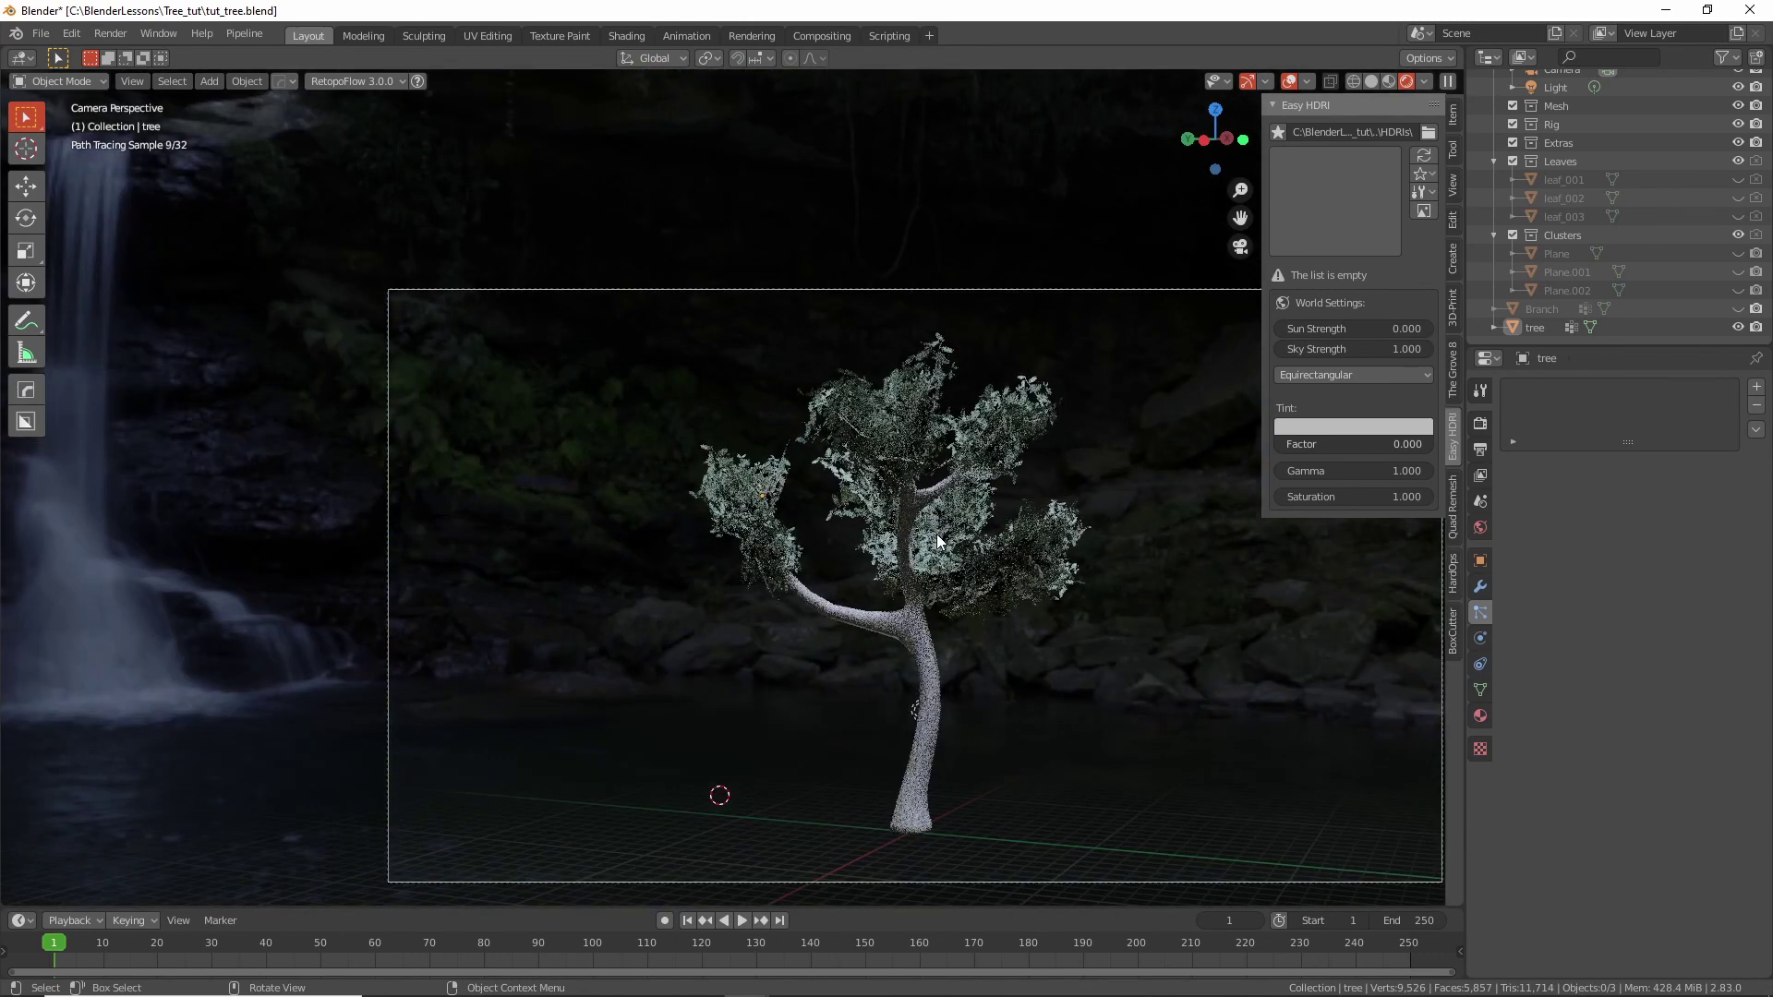
Test-render the tree through the scene camera, close the result, and briefly inspect the tree's mesh in Edit Mode.
key(F12)
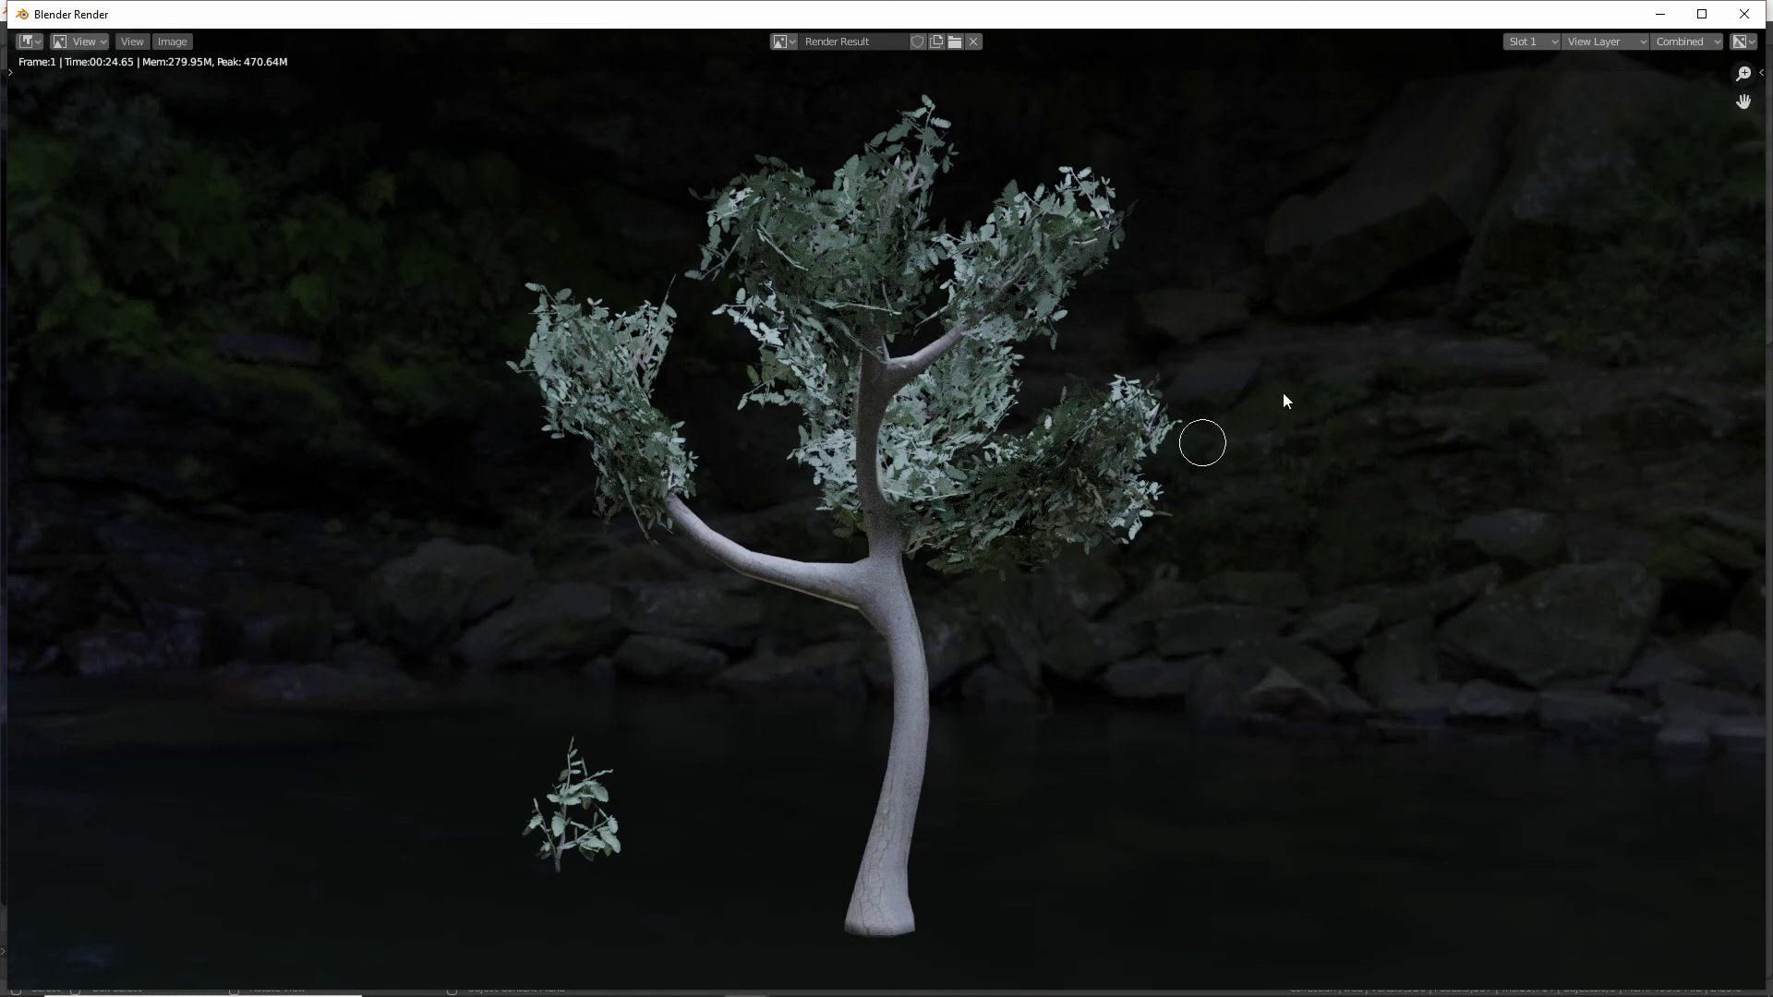
click(1744, 14)
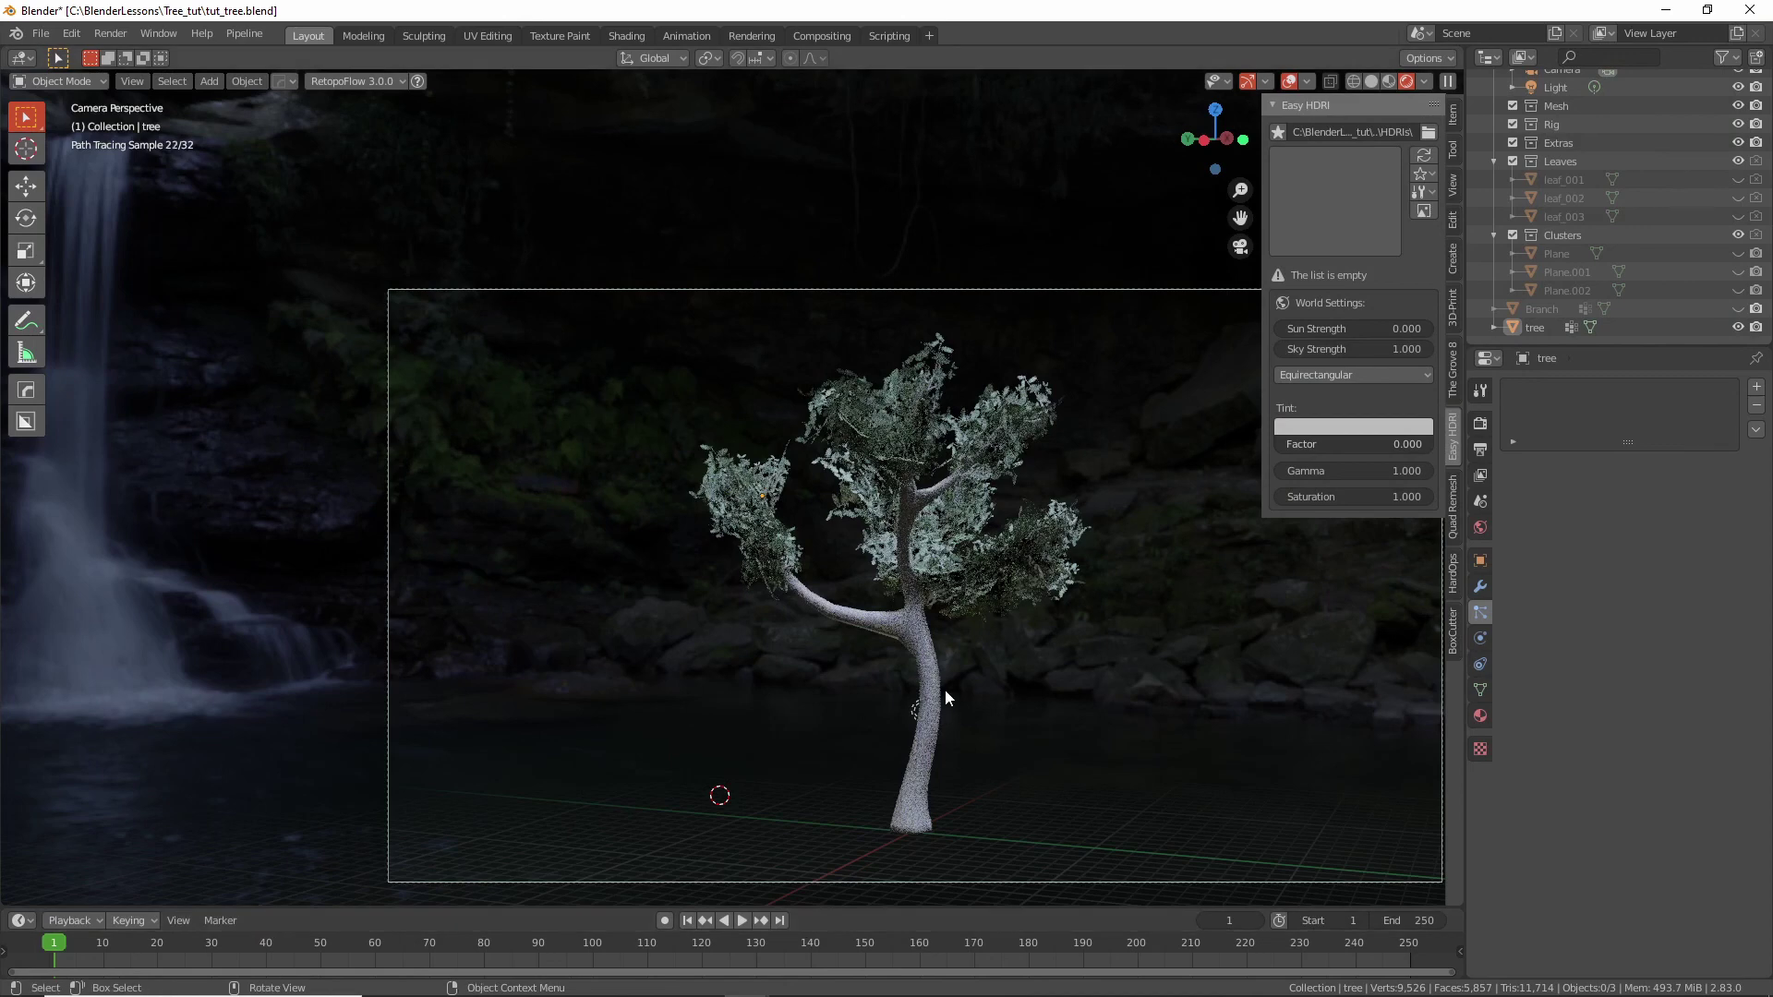
click(921, 653)
key(Tab)
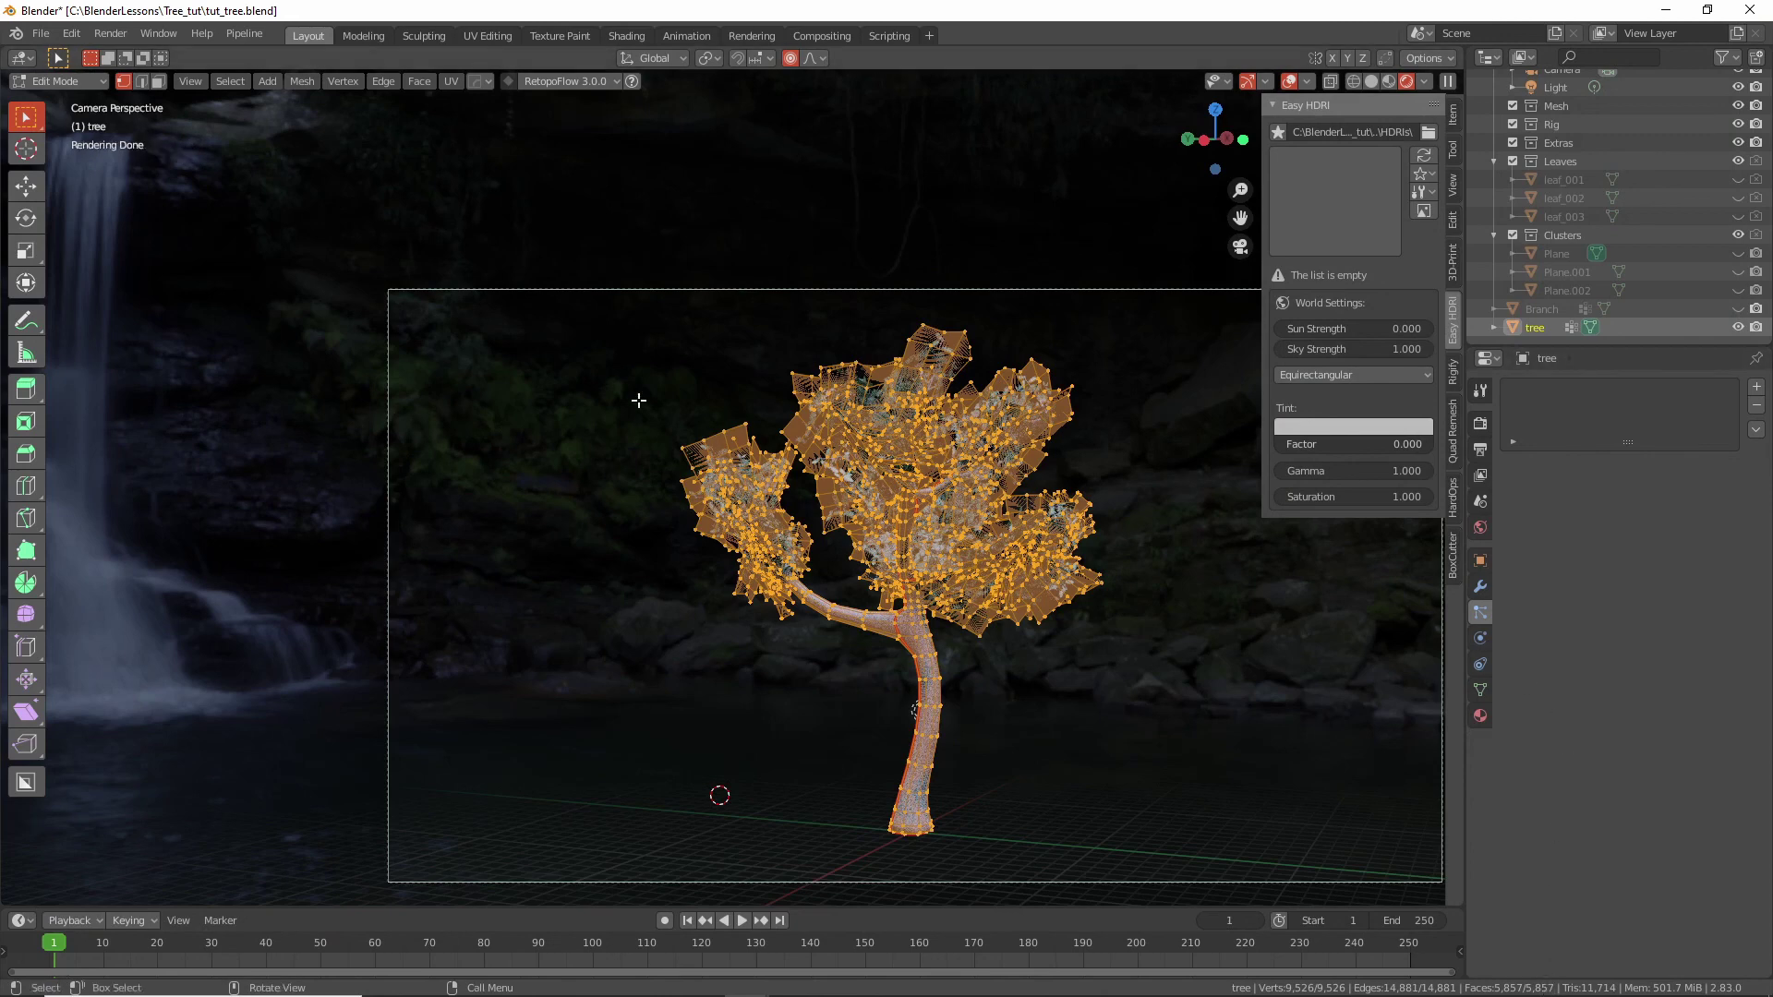
key(Tab)
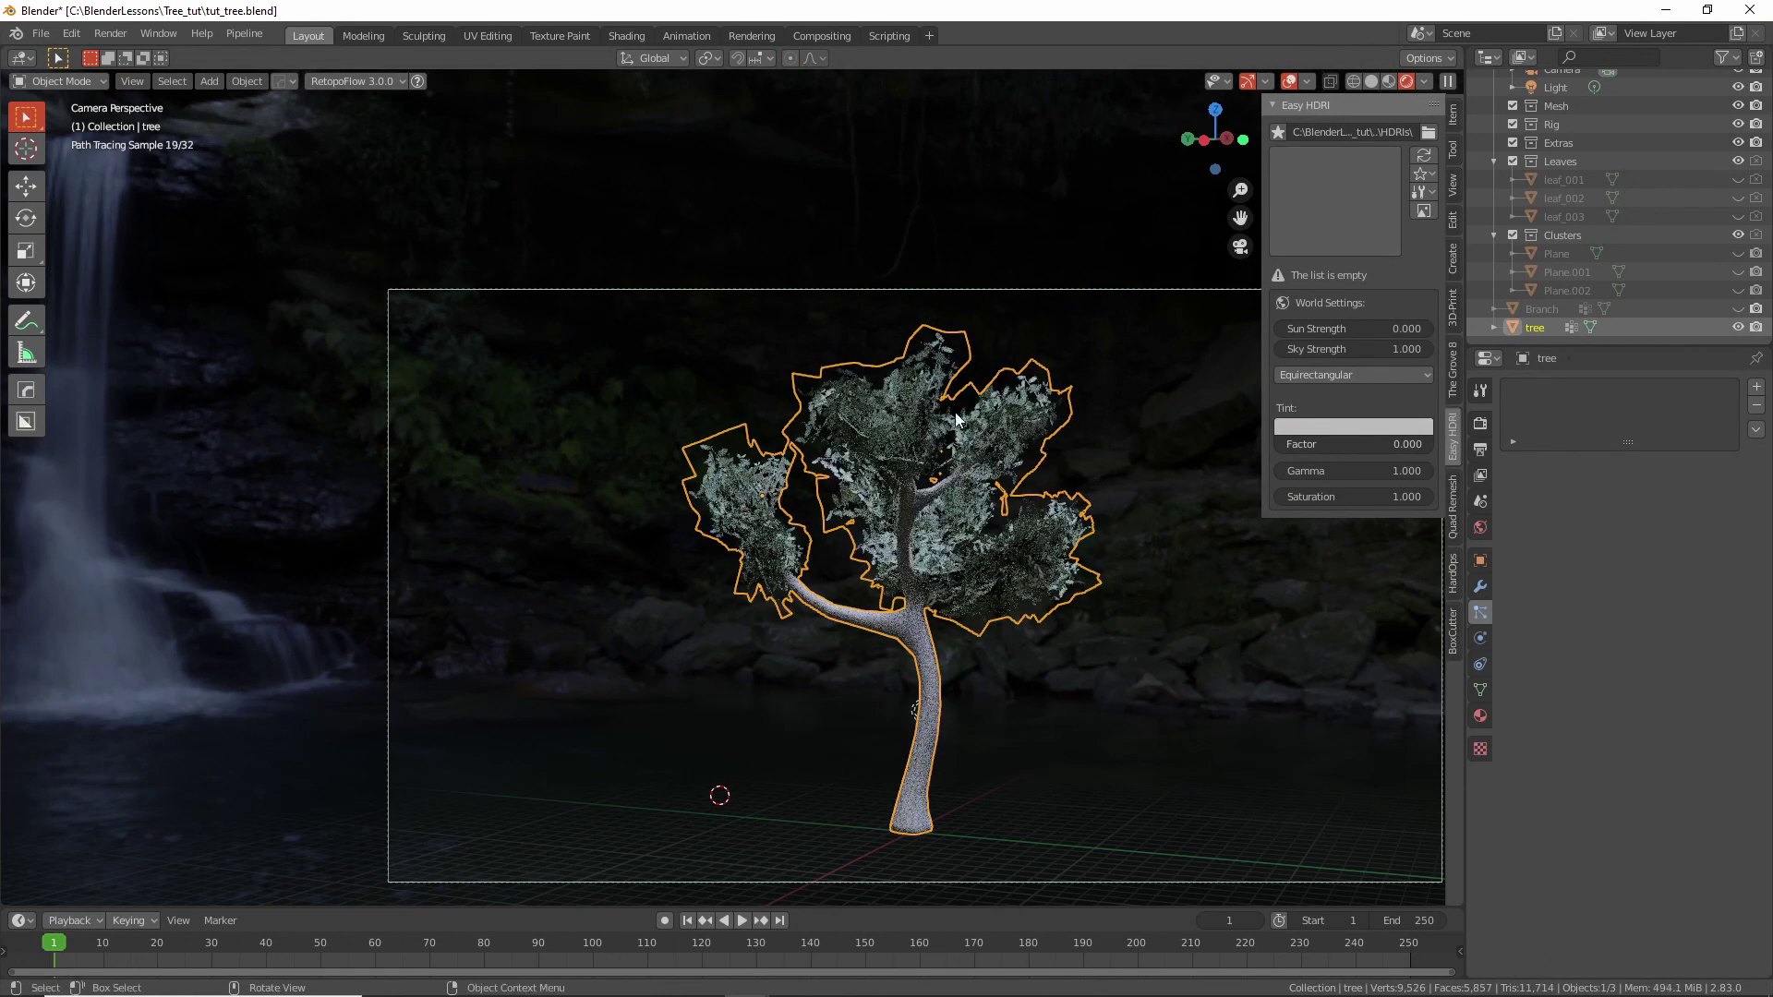
Enable compositing nodes for the scene and turn on the view layer's Denoising Data pass.
click(811, 35)
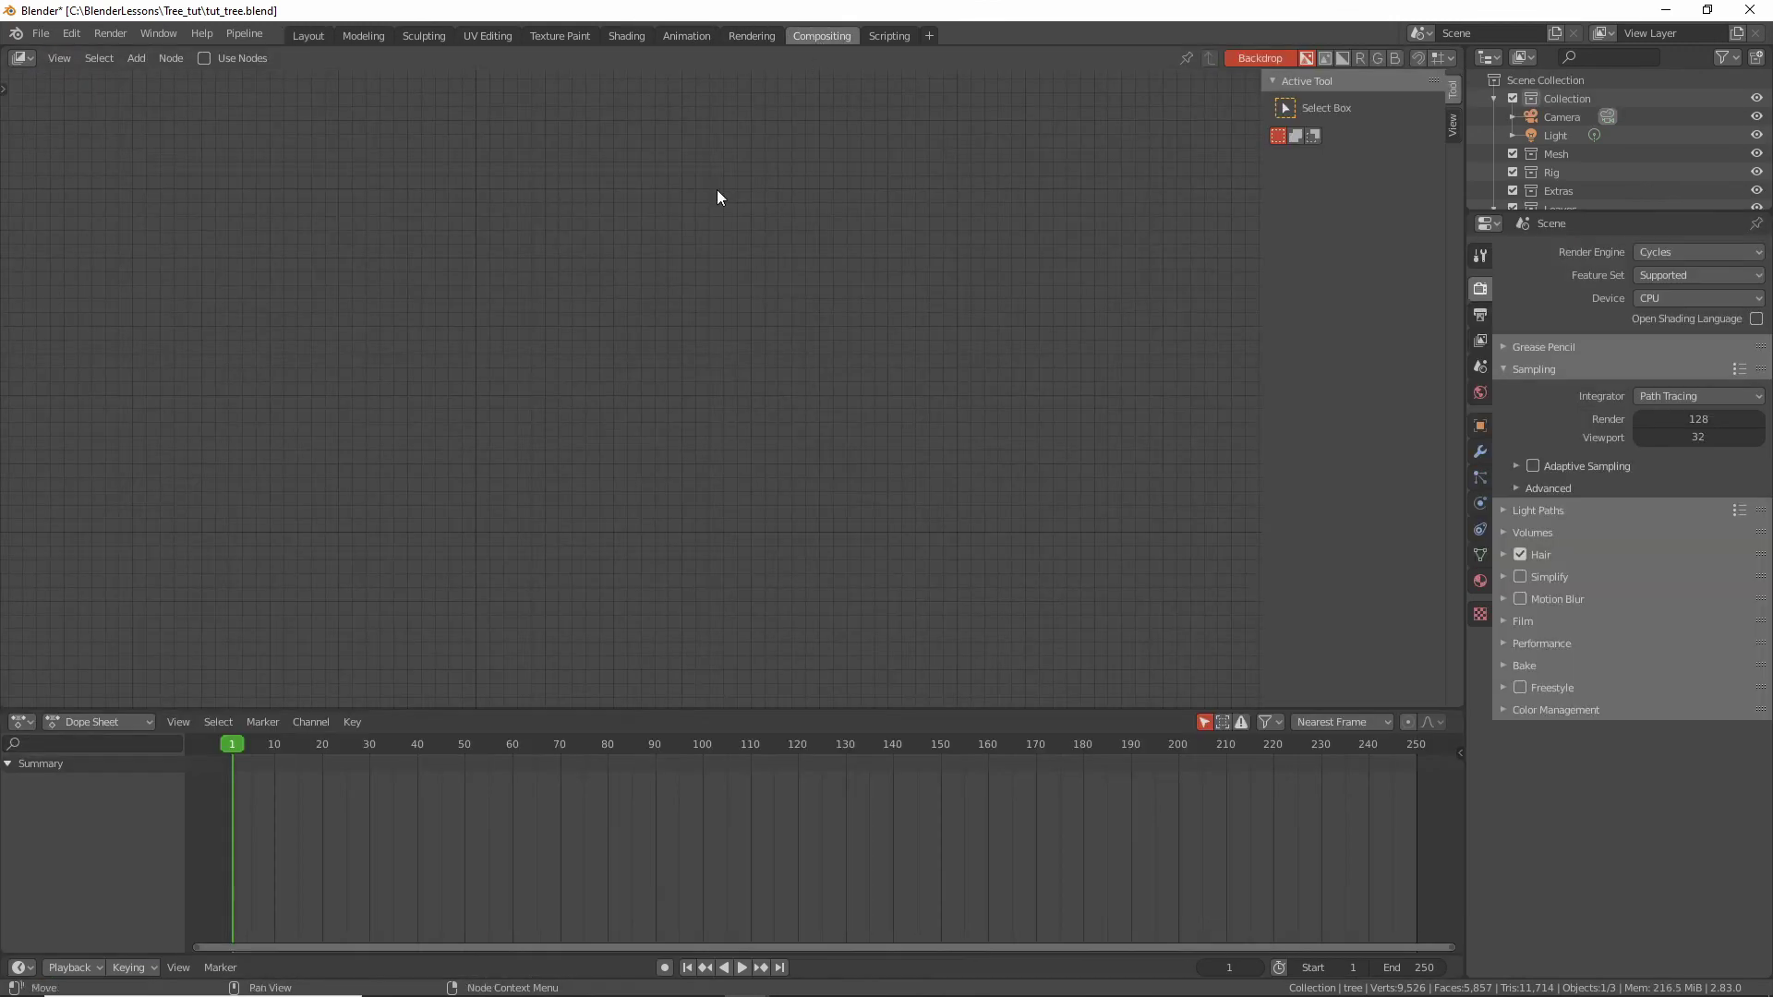
right_click(629, 367)
click(204, 58)
click(1481, 341)
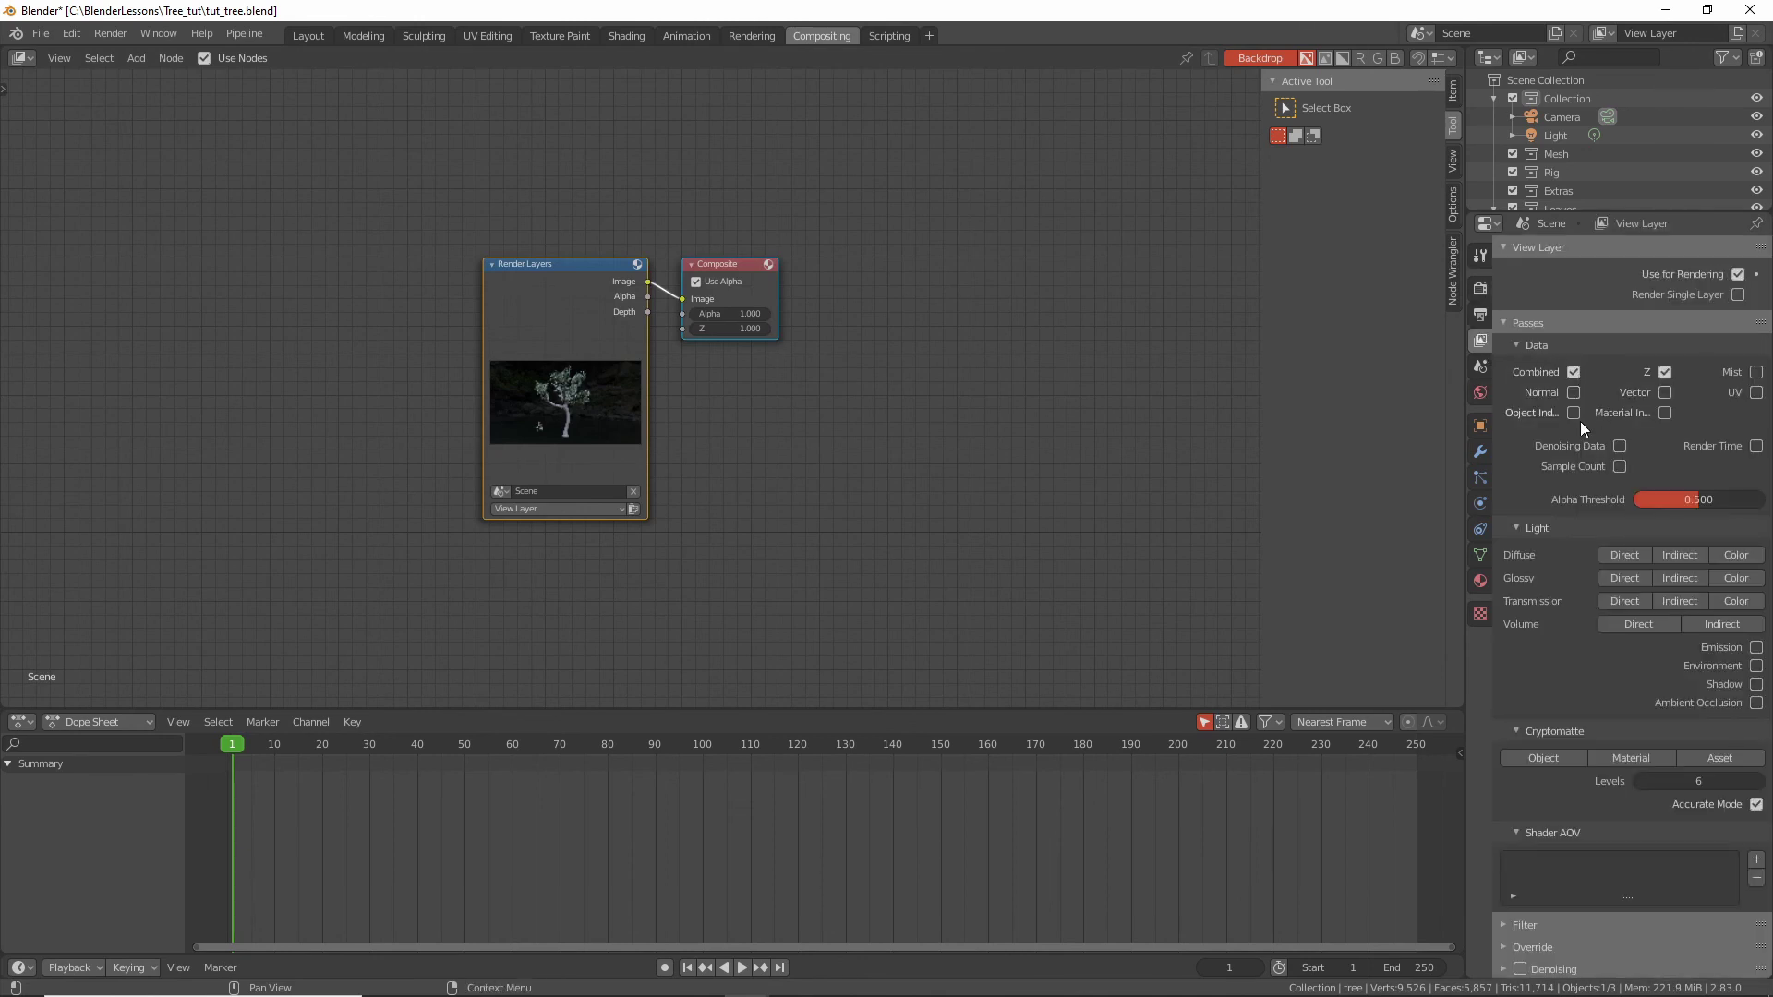
click(1621, 446)
Insert a Denoise node between Render Layers and Composite, feeding it the image, Denoising Normal and Denoising Albedo outputs.
drag(707, 263, 901, 283)
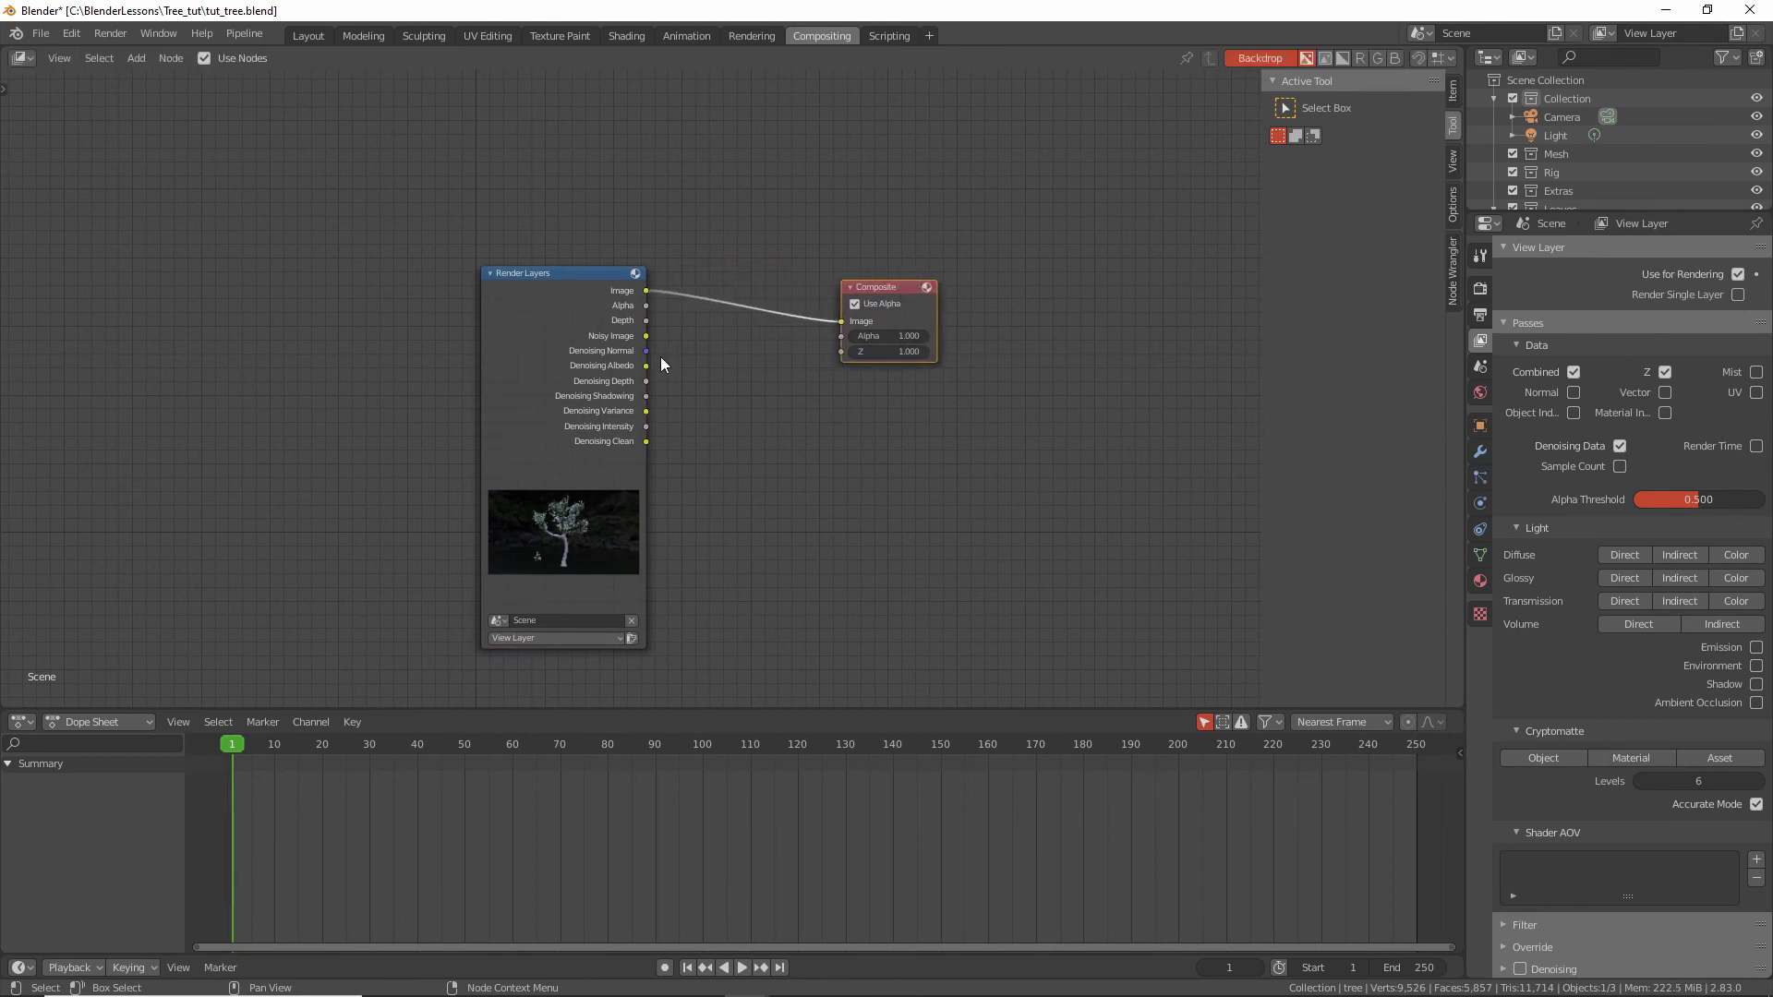
click(744, 232)
key(shift+a)
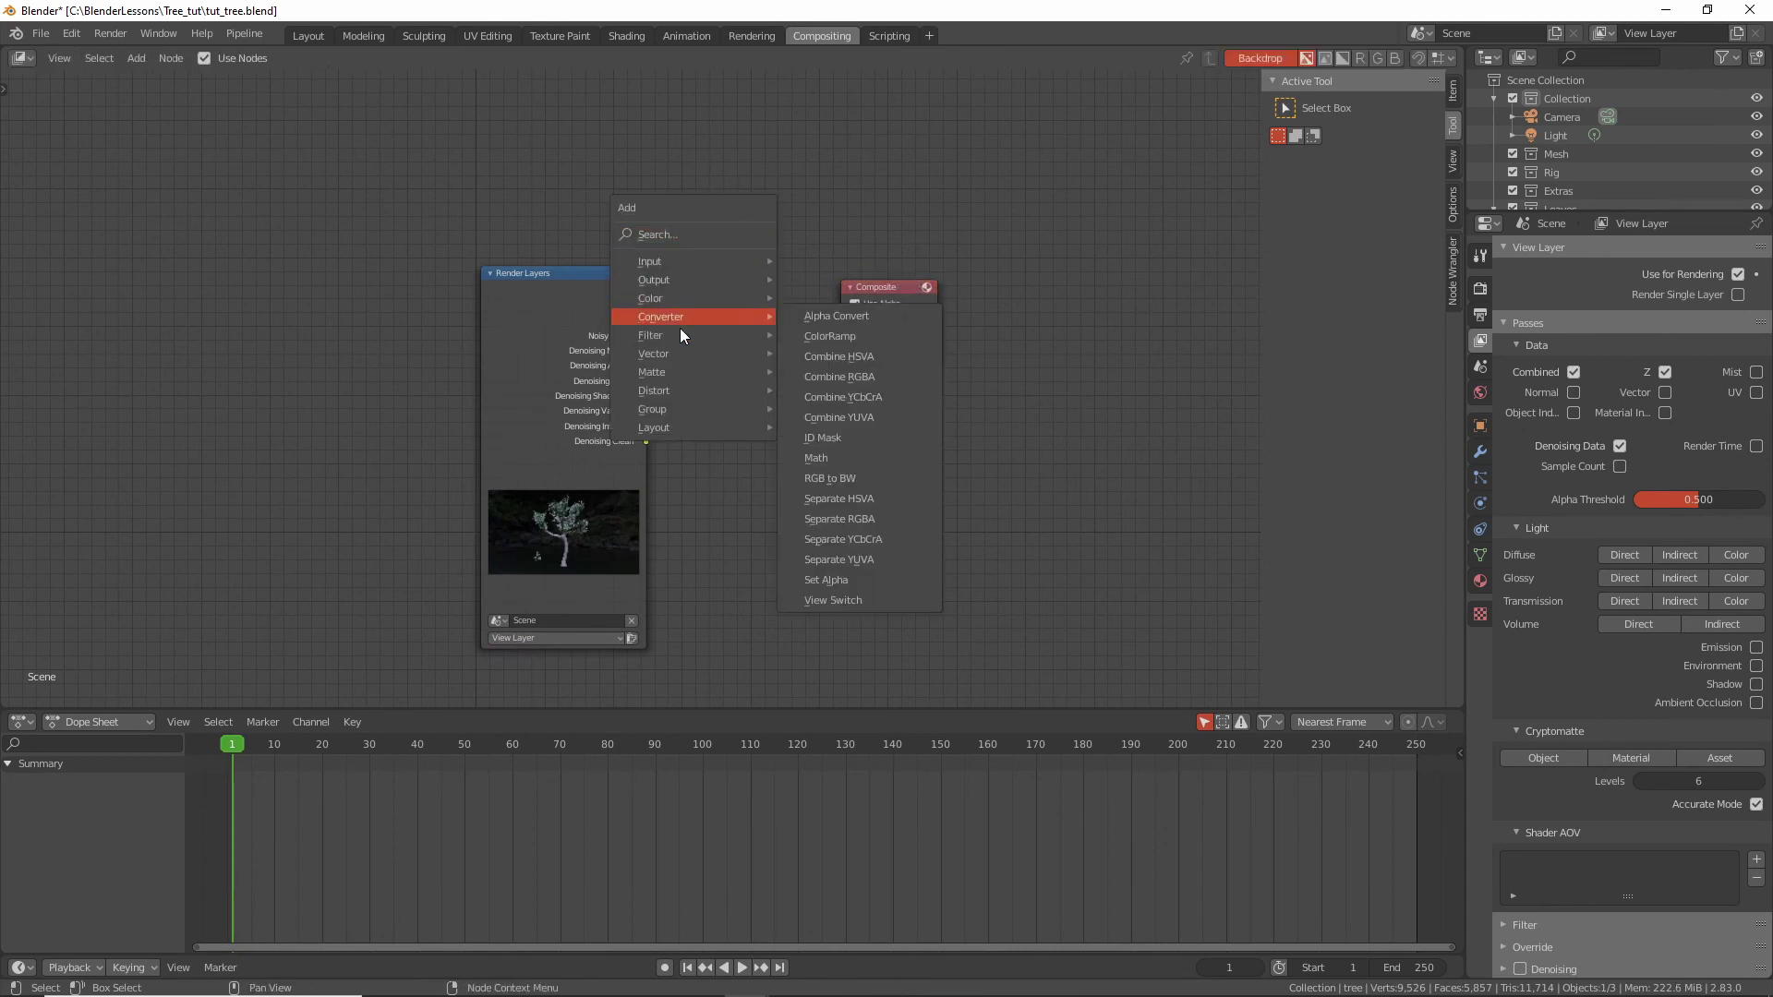
mouse_move(683, 336)
click(846, 423)
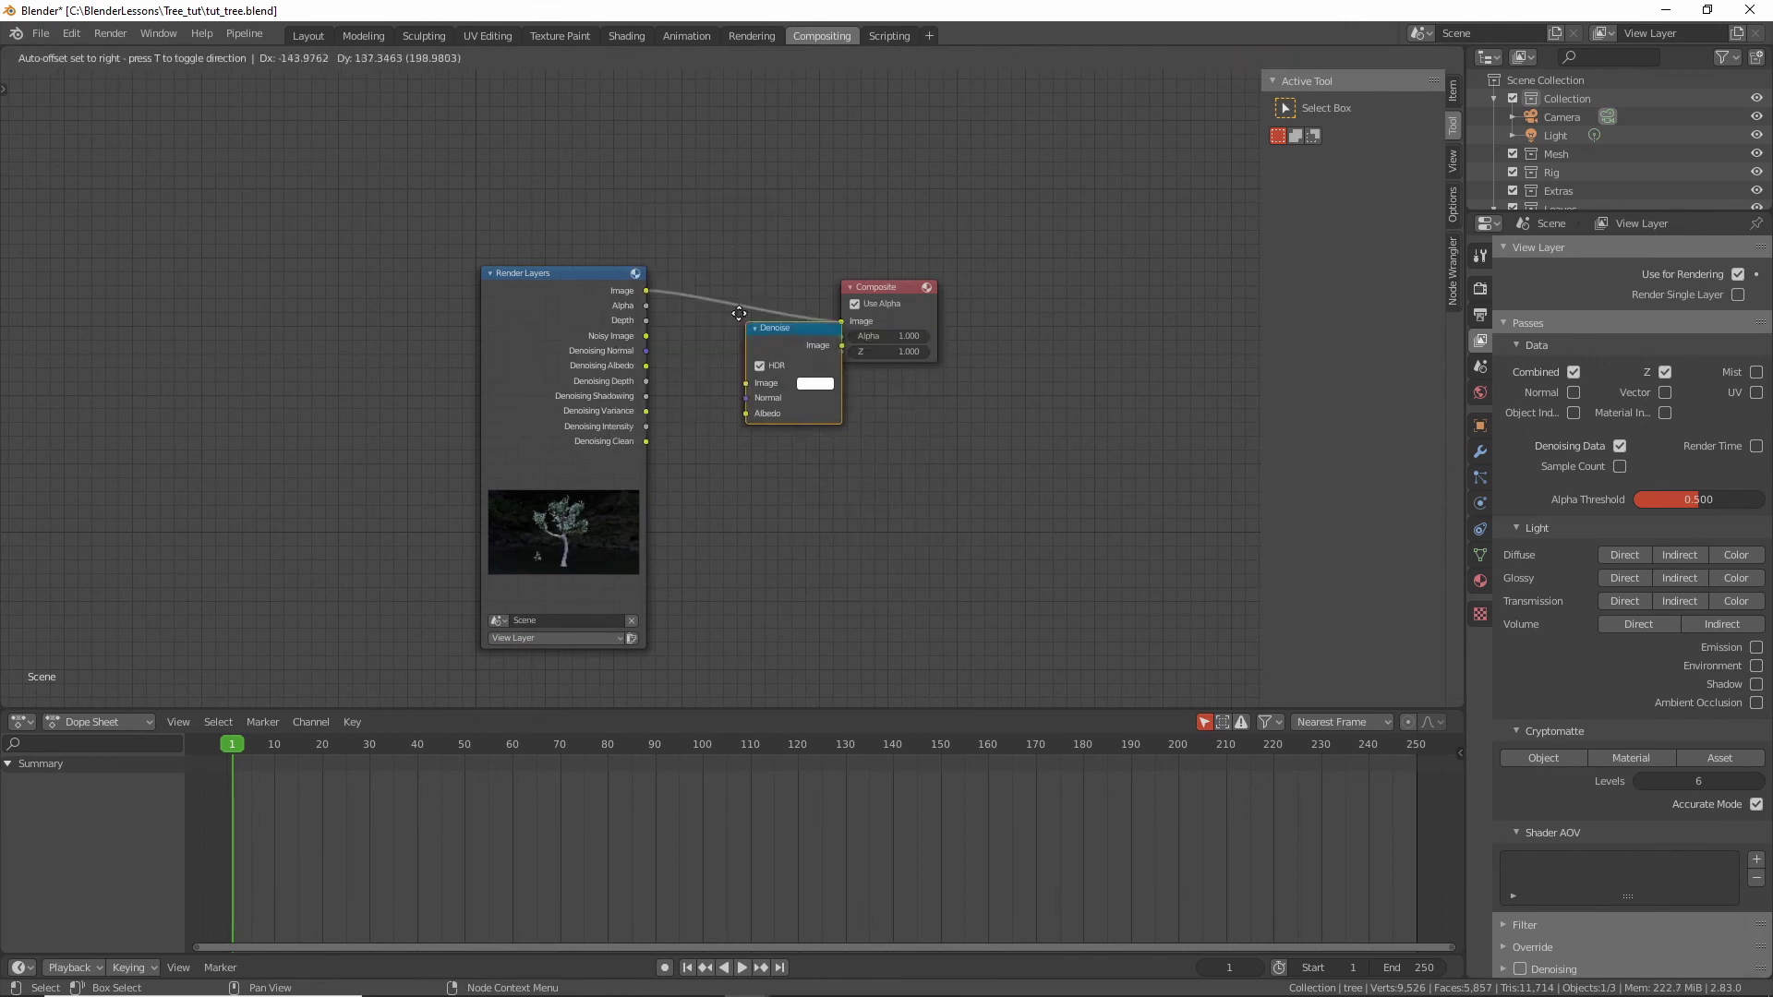
click(658, 320)
drag(651, 363, 712, 343)
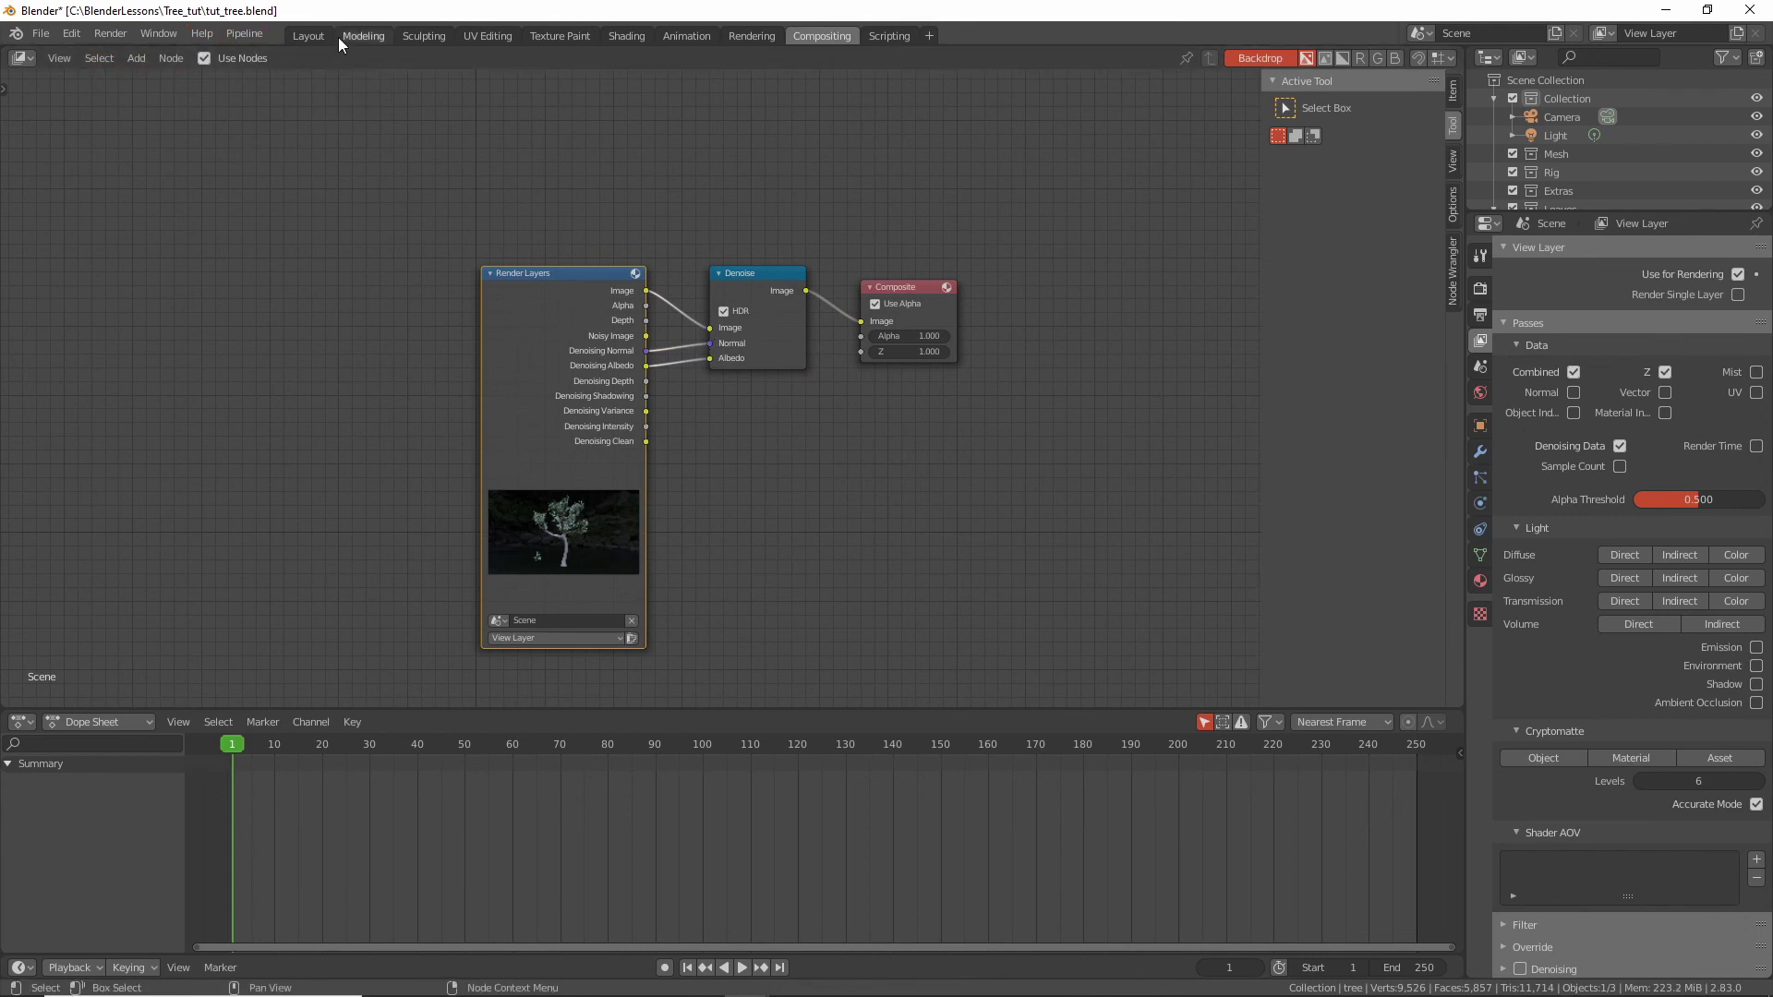
Return to the Layout workspace and set the world's Sky Strength to 0.7.
click(312, 35)
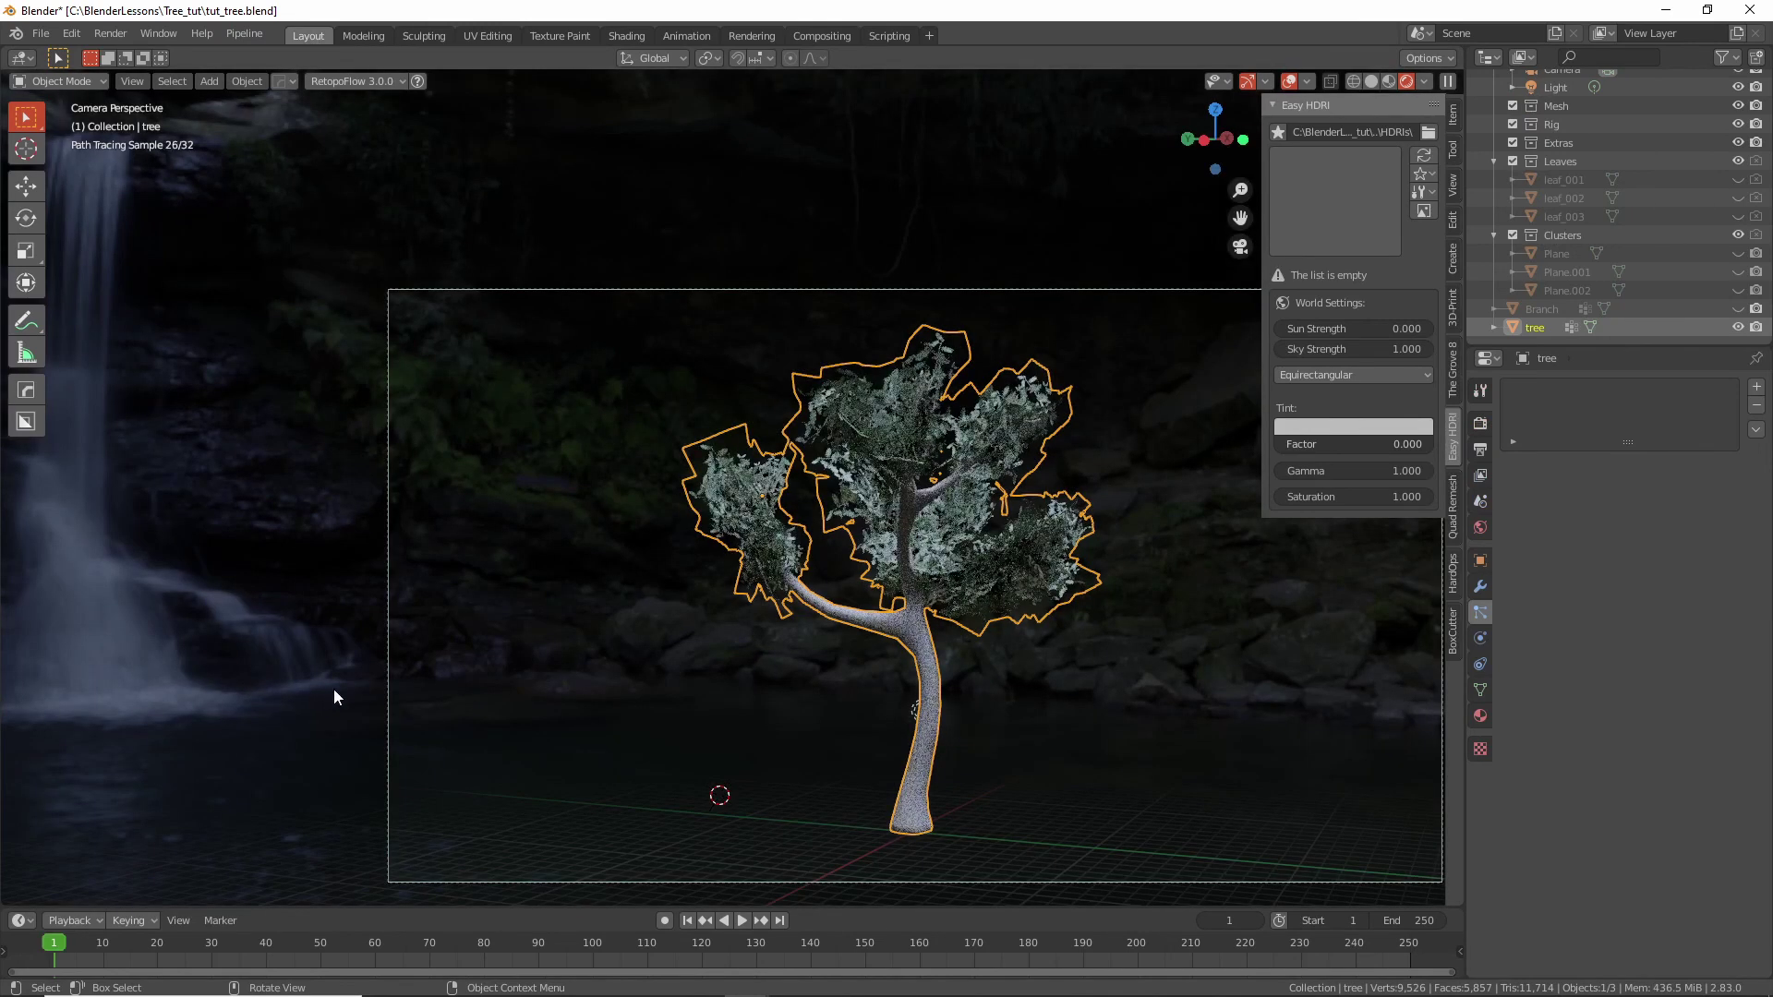
click(1407, 348)
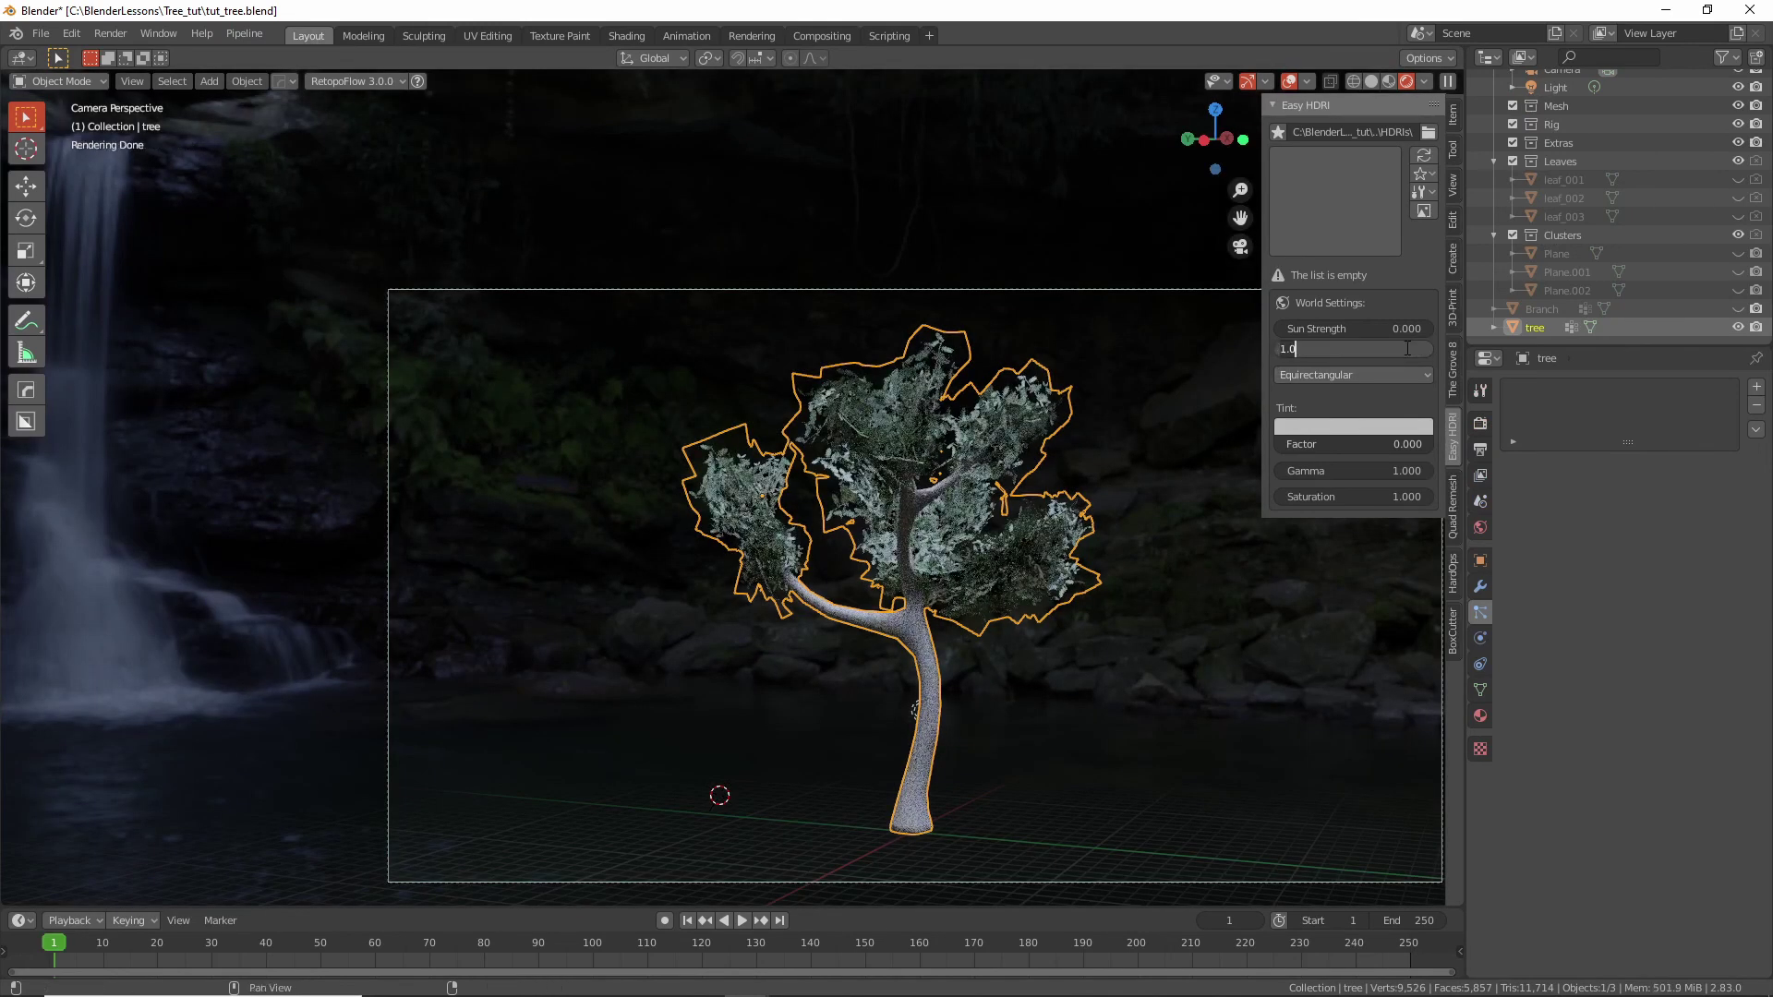
text(0.7)
key(Return)
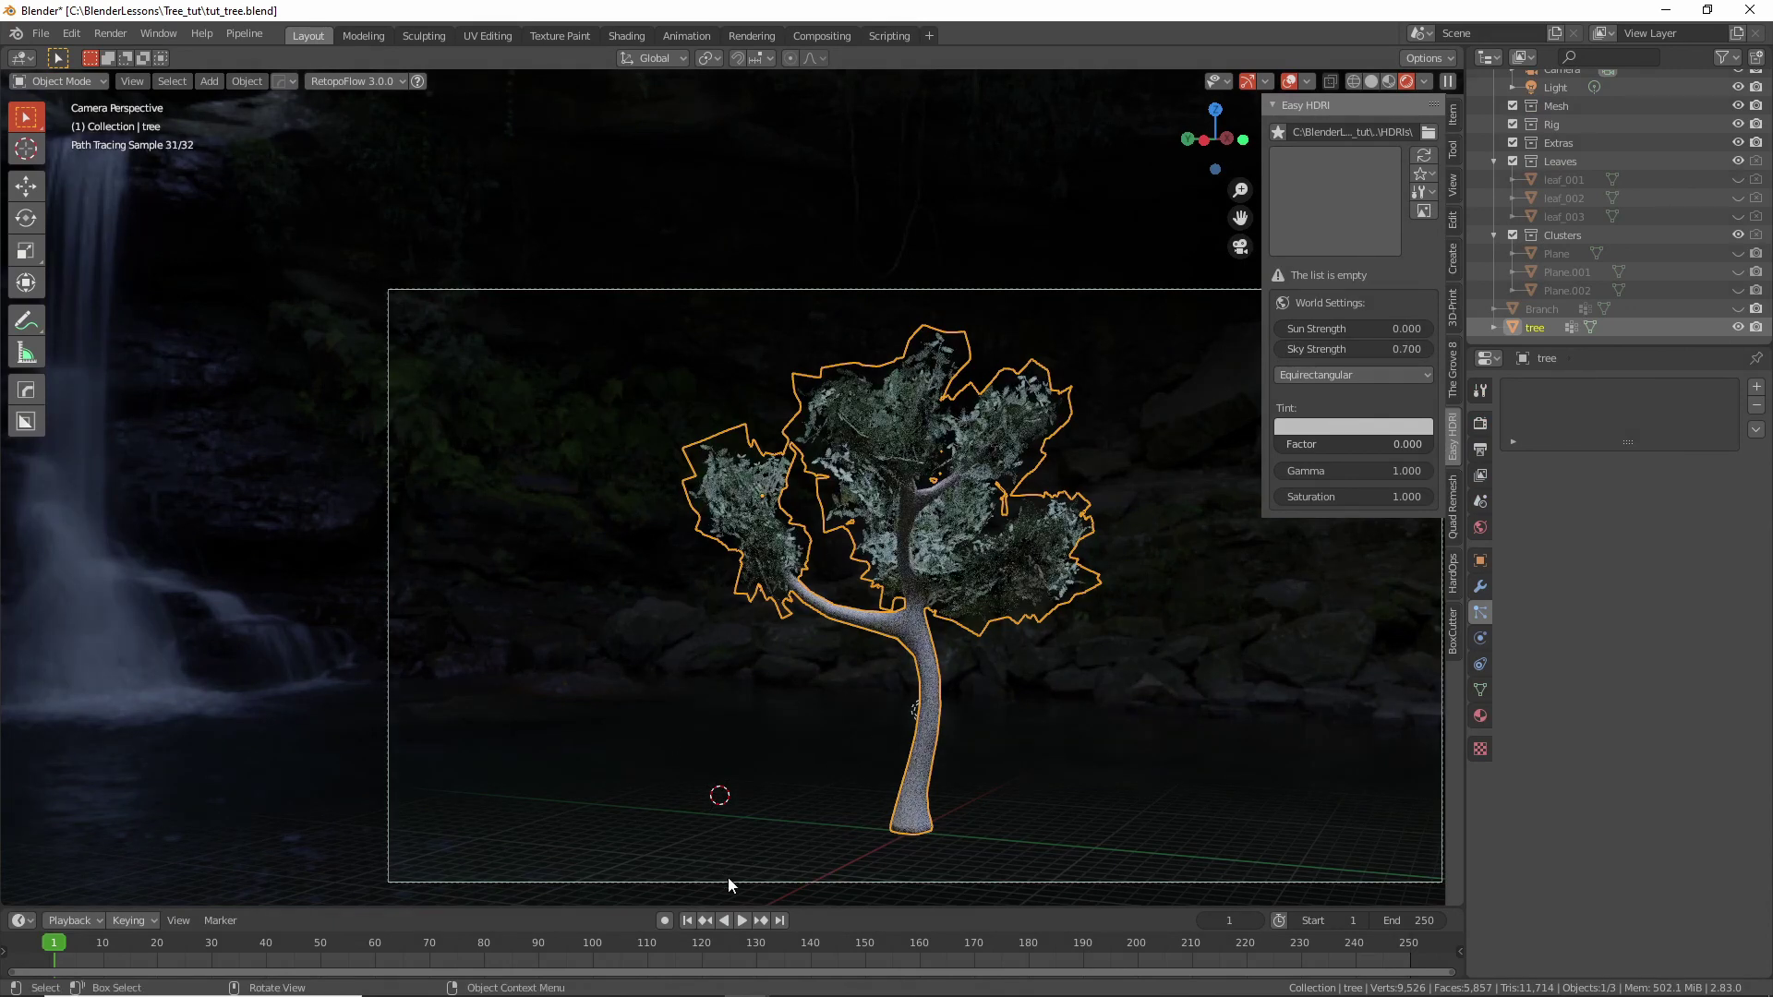
Render the scene with denoising, examine the tree in the result at different magnifications, and close the render window.
key(F12)
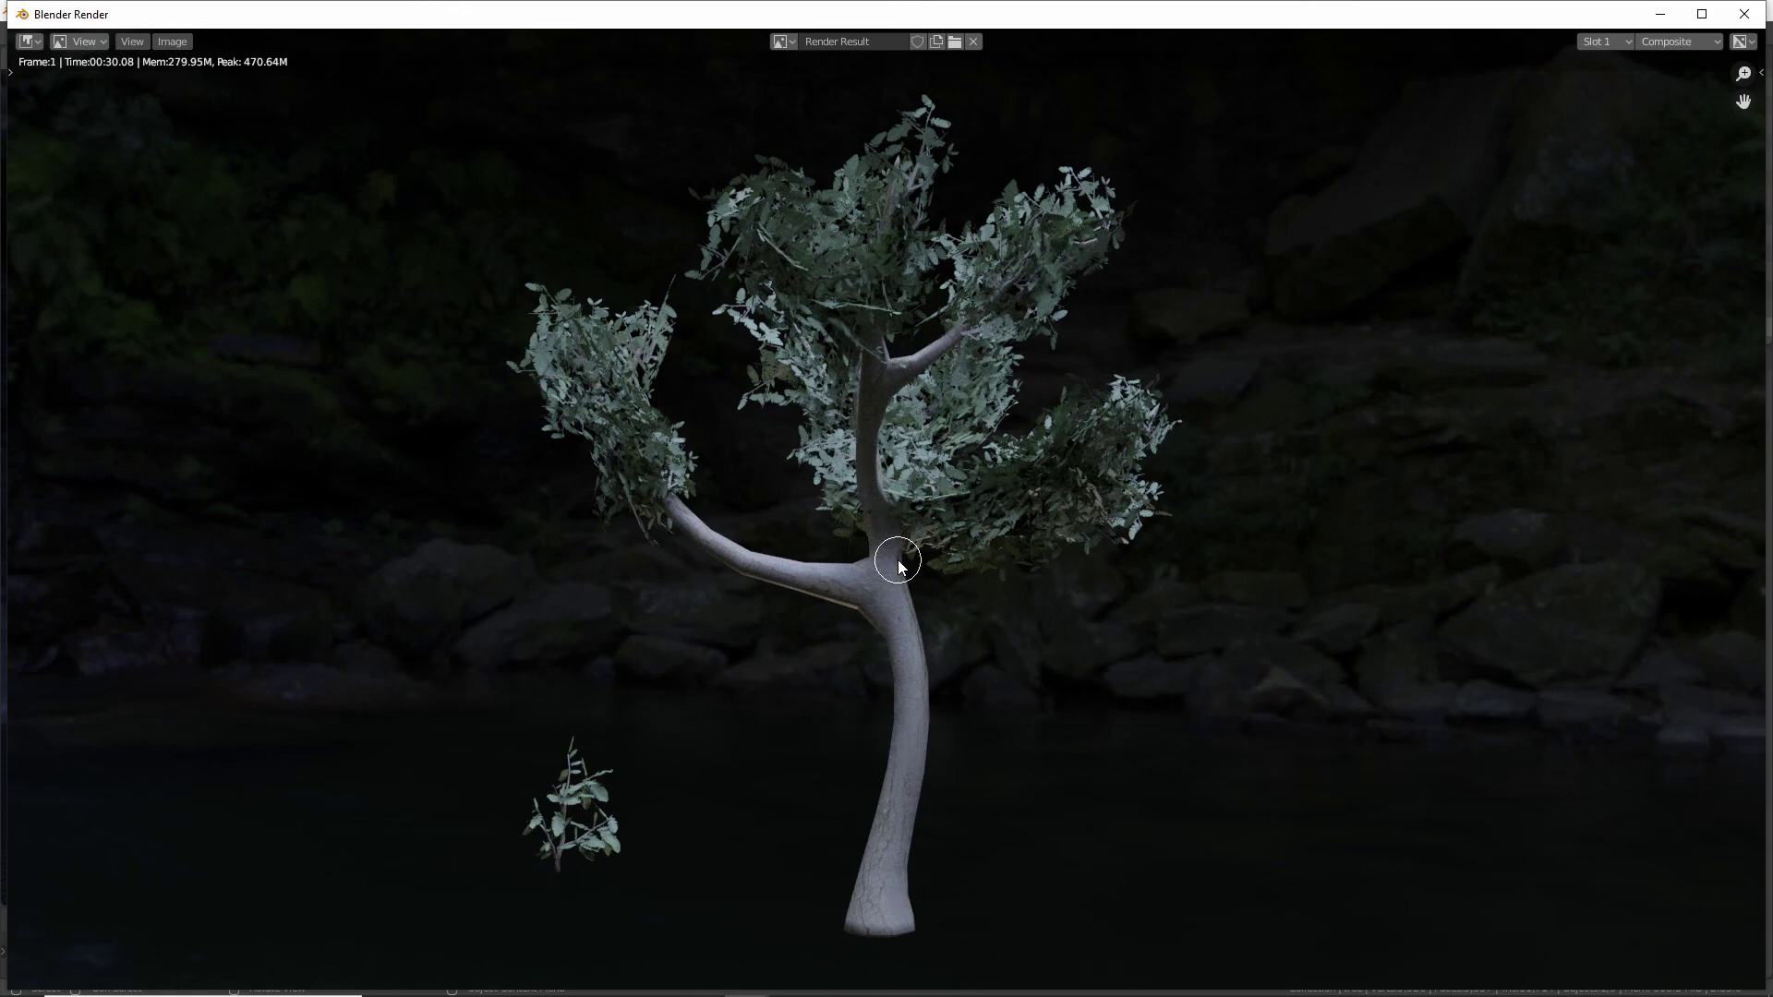
scroll(896, 565, down, 5)
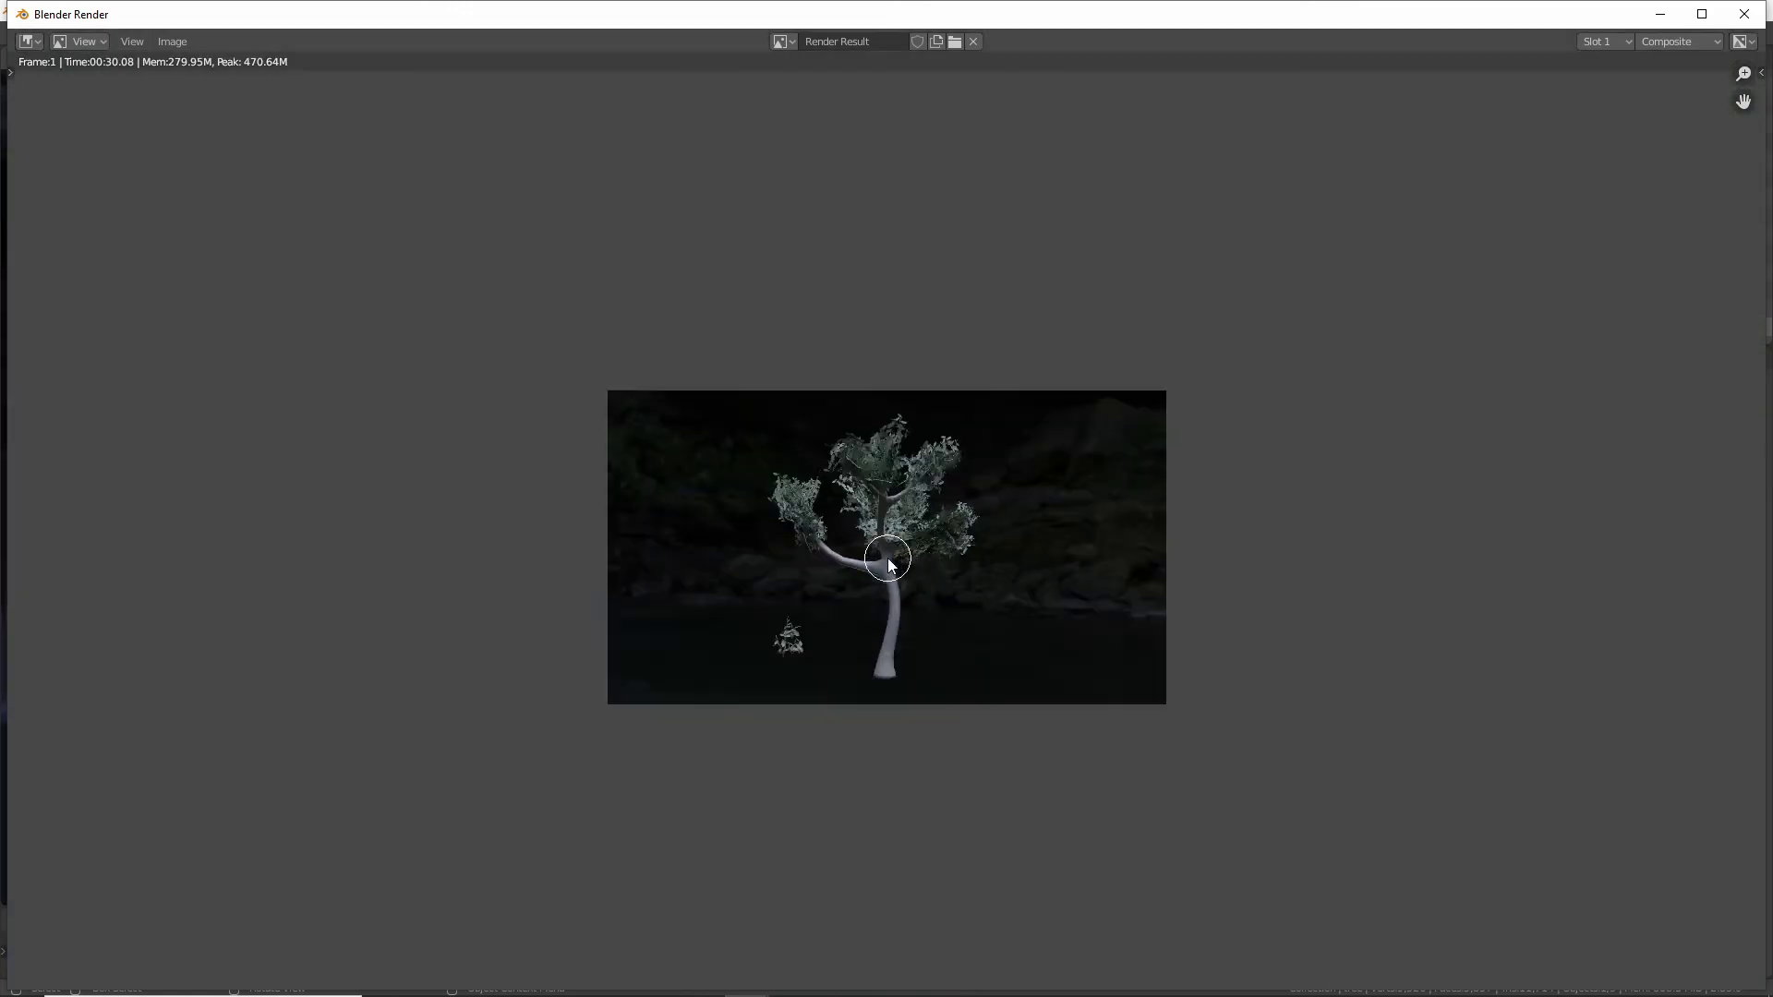
scroll(892, 564, up, 8)
scroll(888, 563, down, 4)
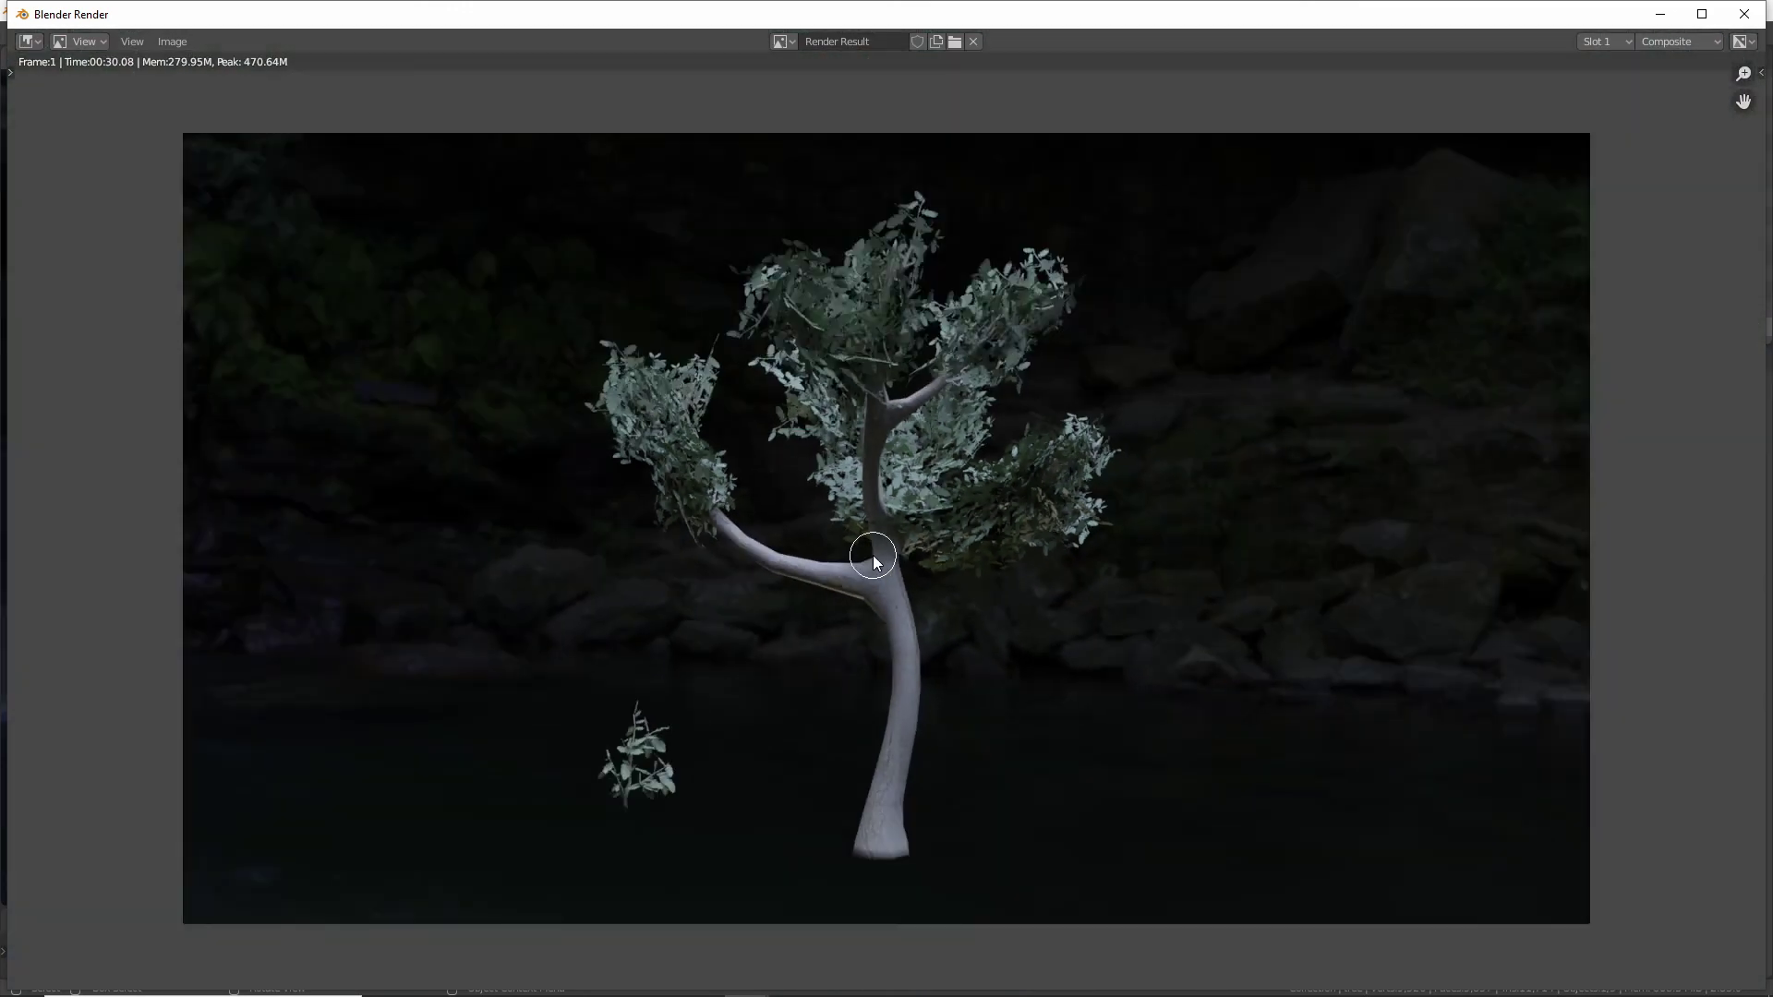
scroll(896, 536, up, 2)
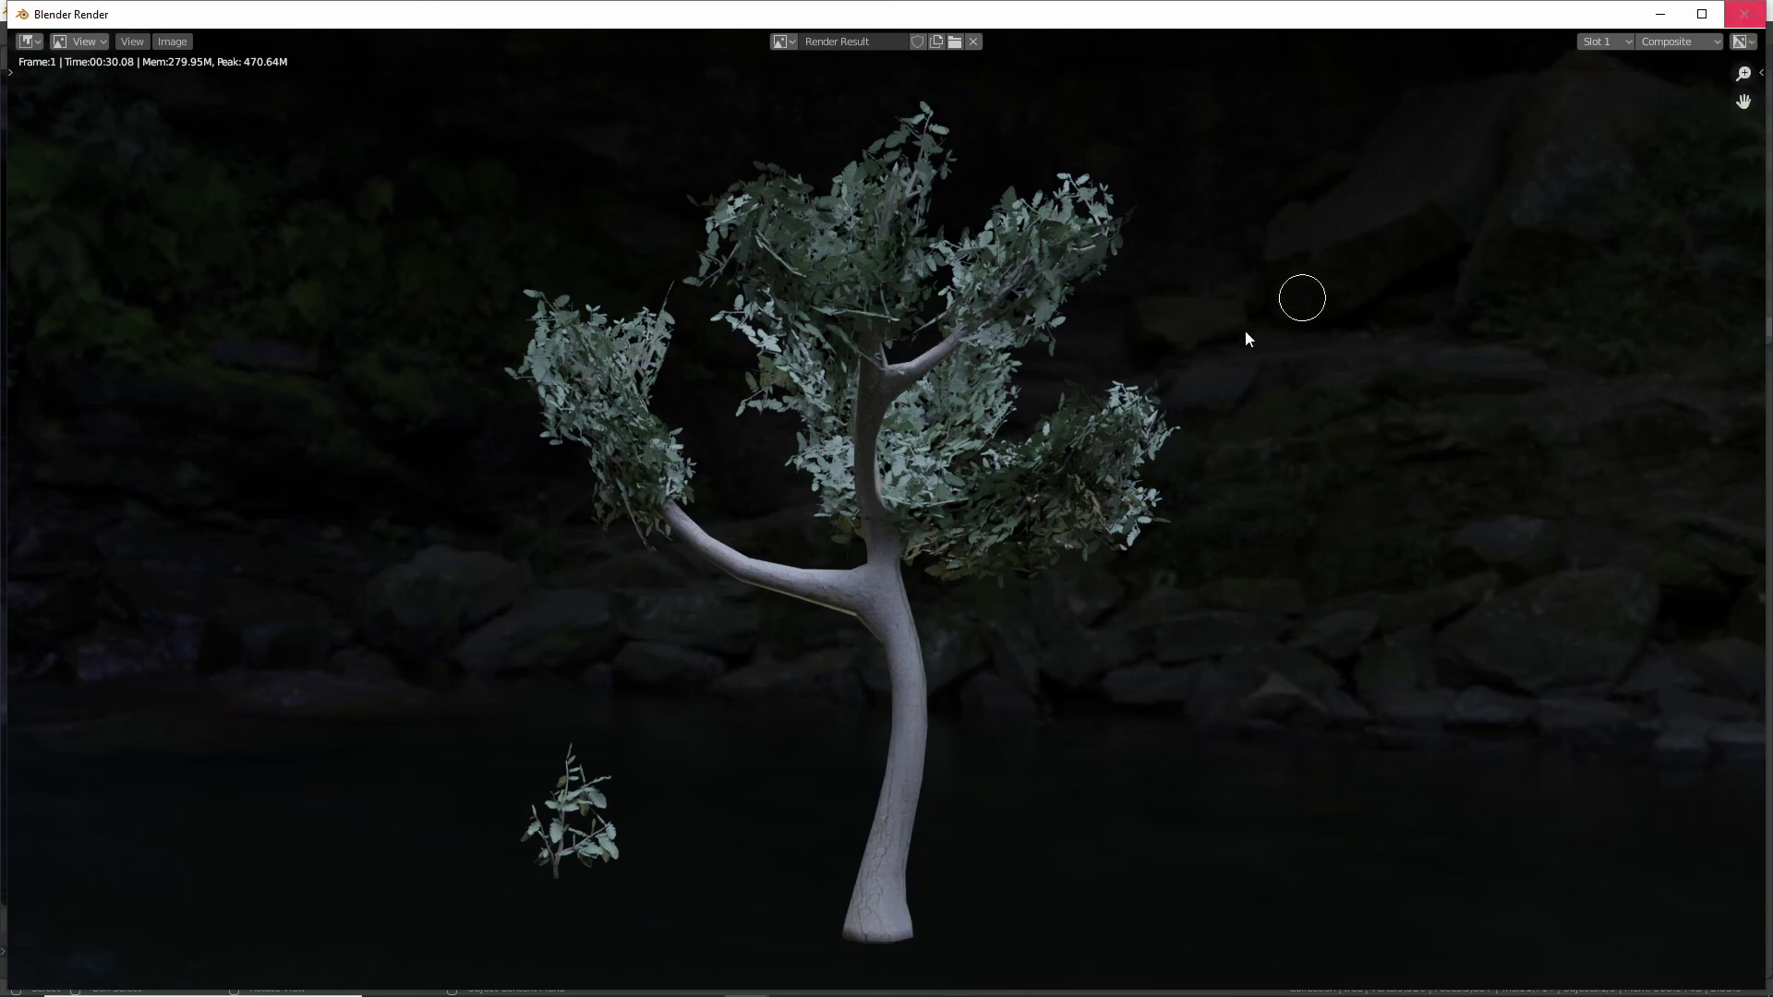
click(1753, 21)
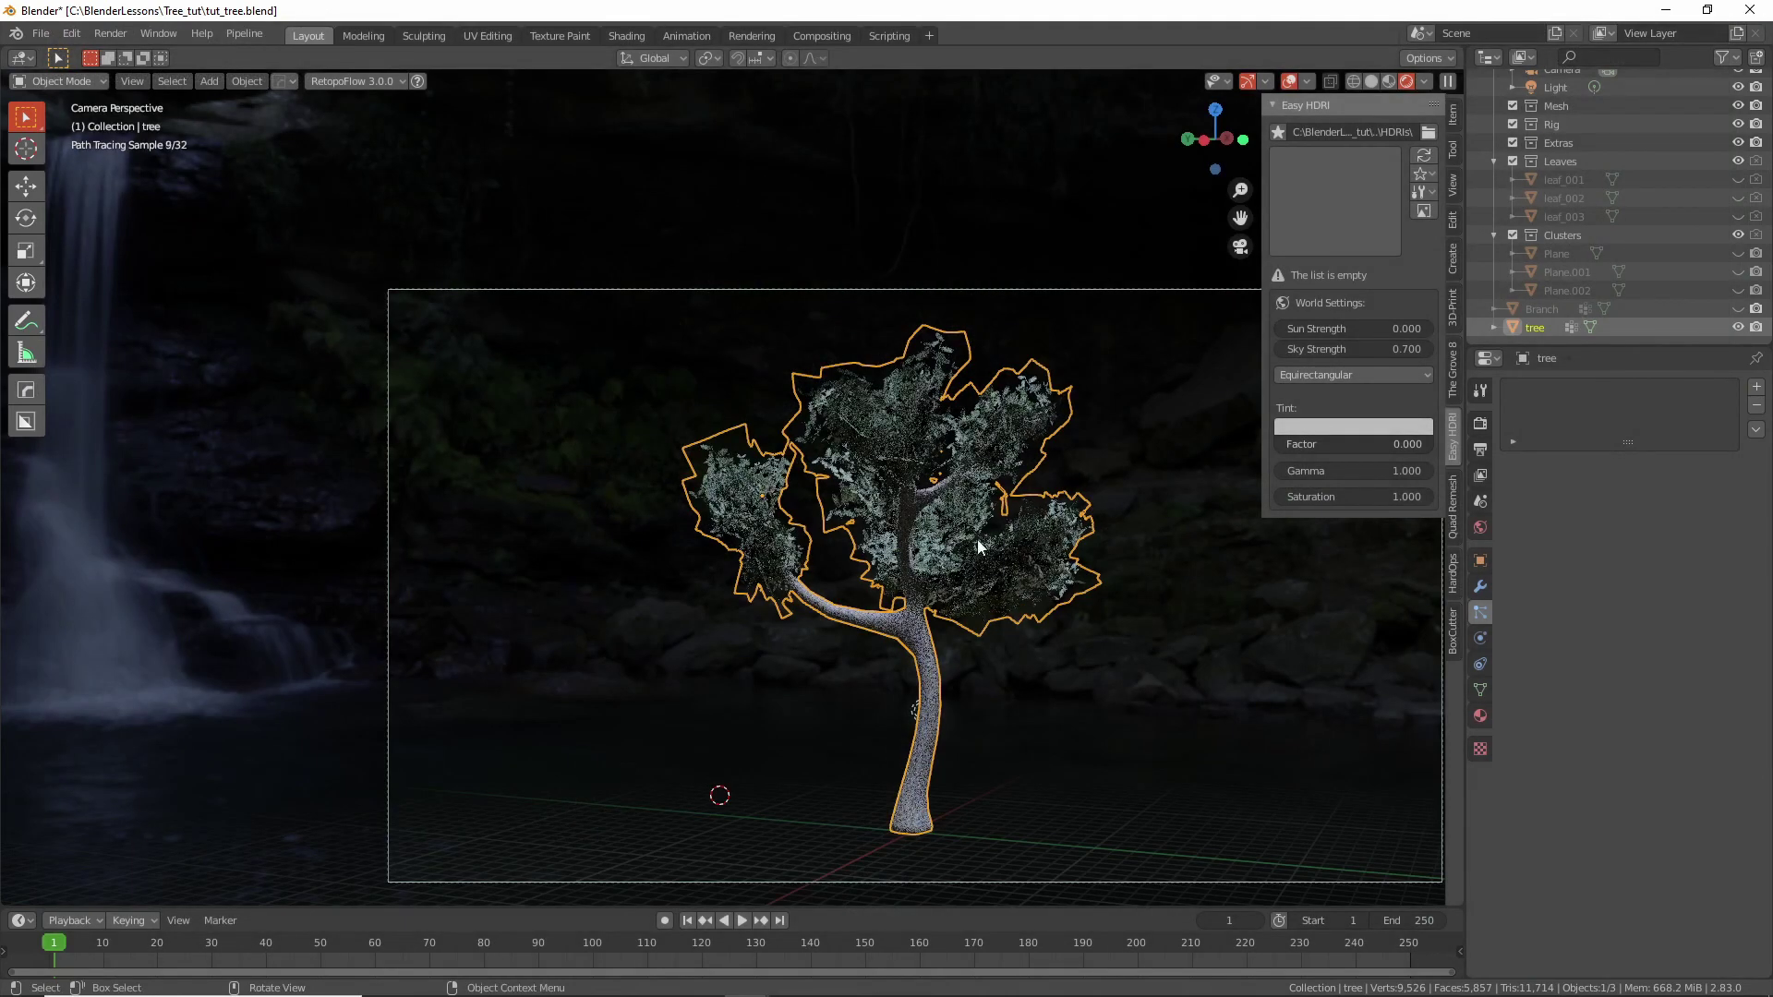